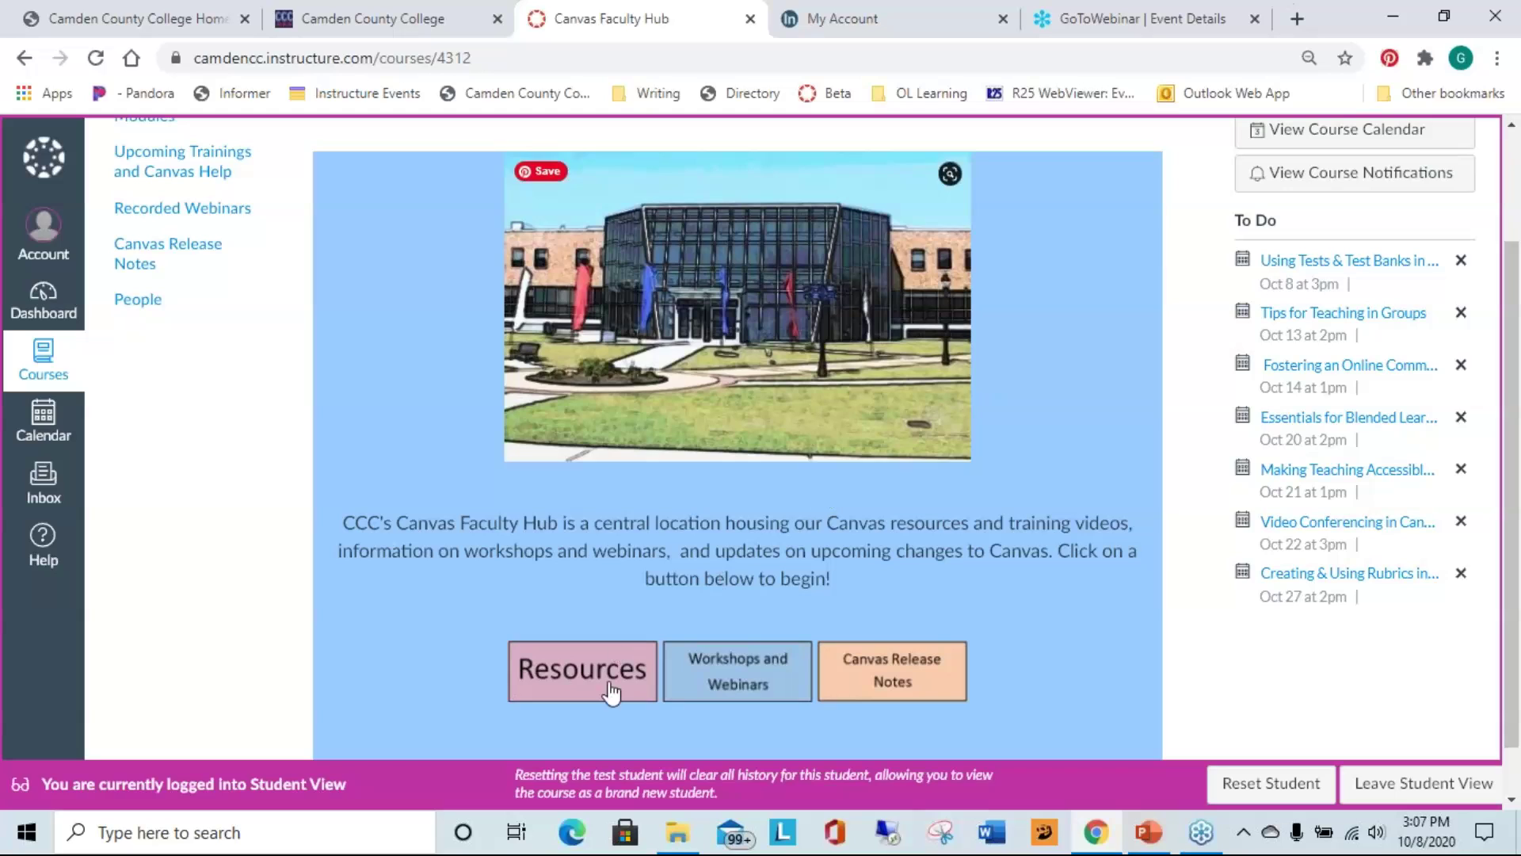
# - Open the Faculty Hub's Resources and look through its modules of Canvas training items, from course content to Gradebook
pyautogui.click(576, 675)
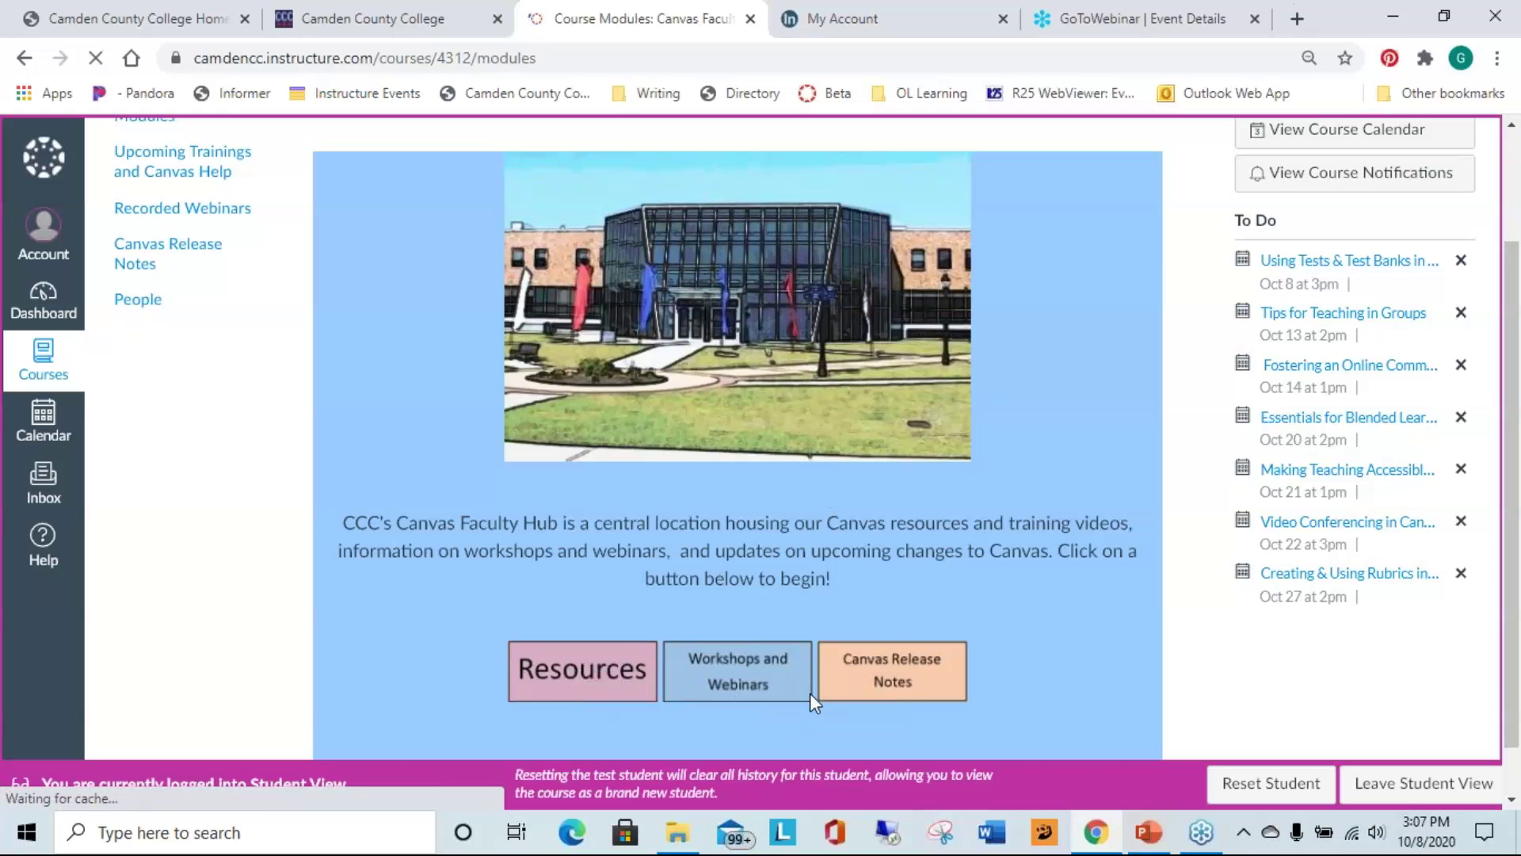
pyautogui.scroll(-9, 942, 474)
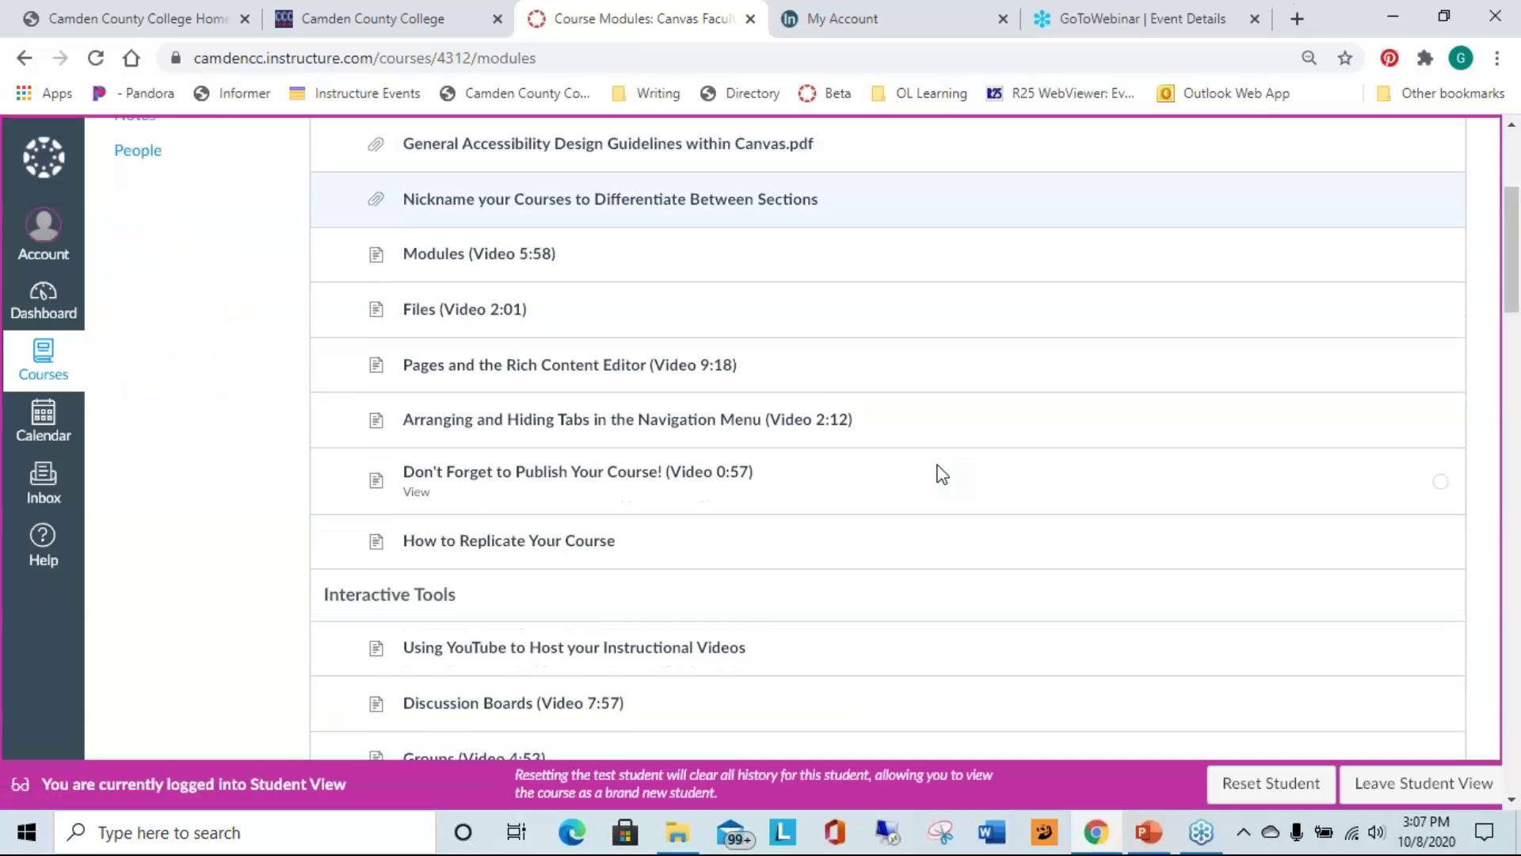
pyautogui.scroll(-2, 941, 473)
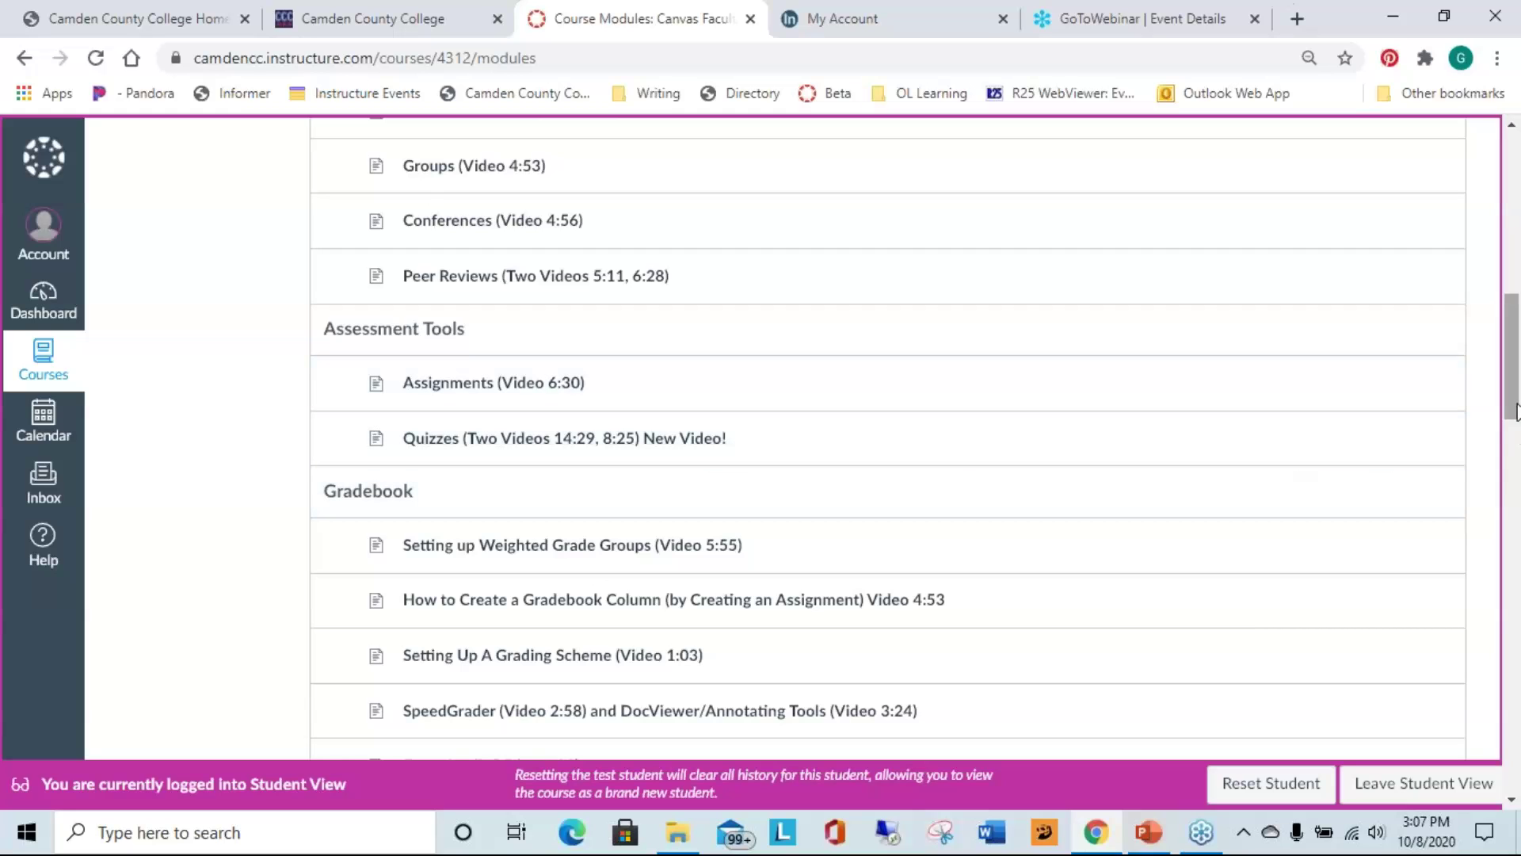
pyautogui.moveTo(1515, 408); pyautogui.dragTo(1514, 248)
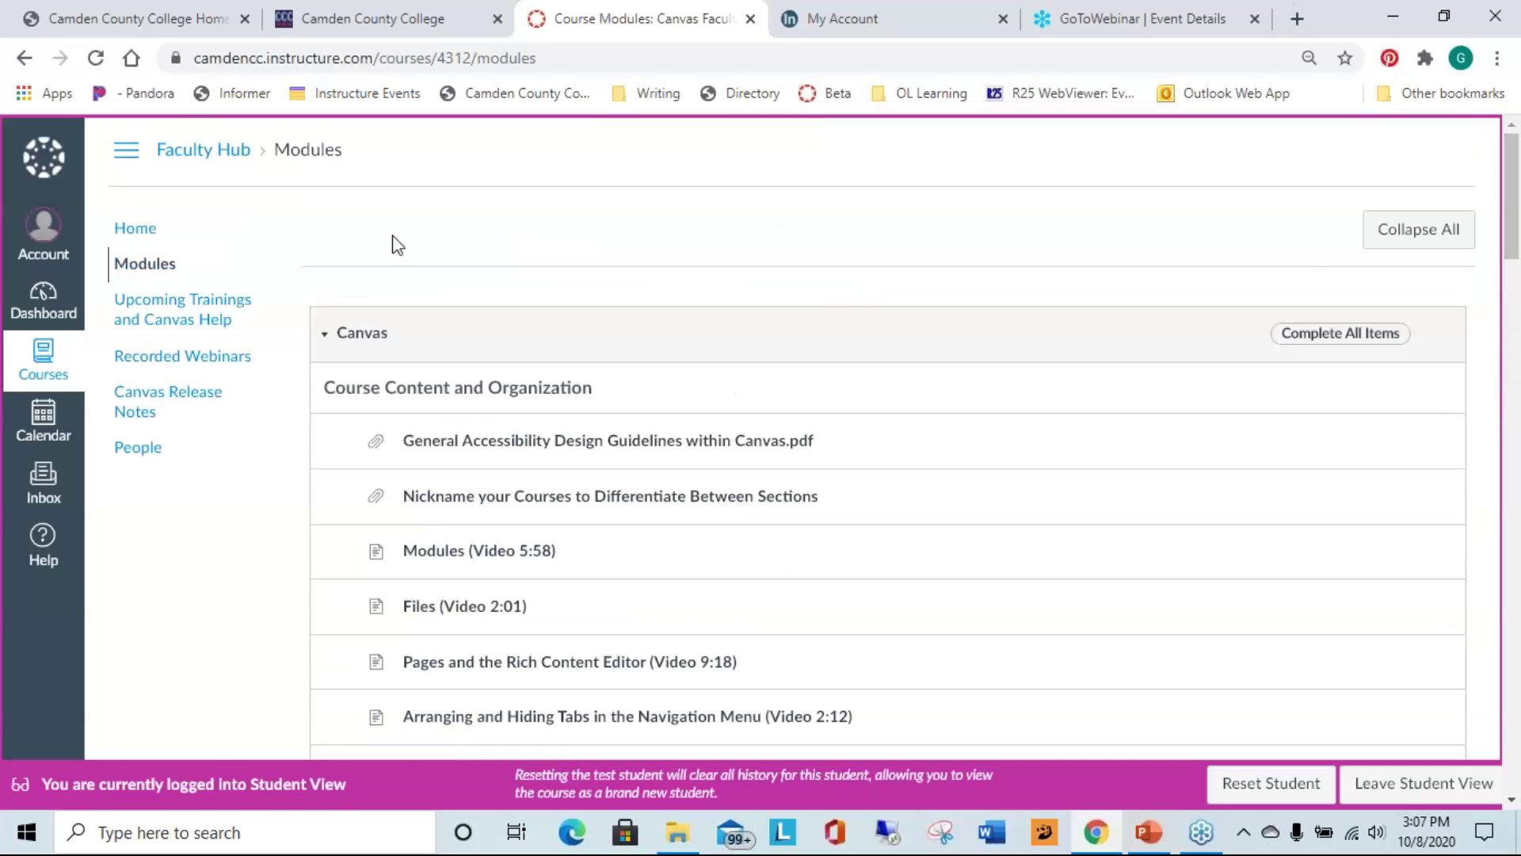
# - View the Recorded Webinars page and look through the help session and webinar listings under Upcoming Trainings and Canvas Help
pyautogui.click(170, 363)
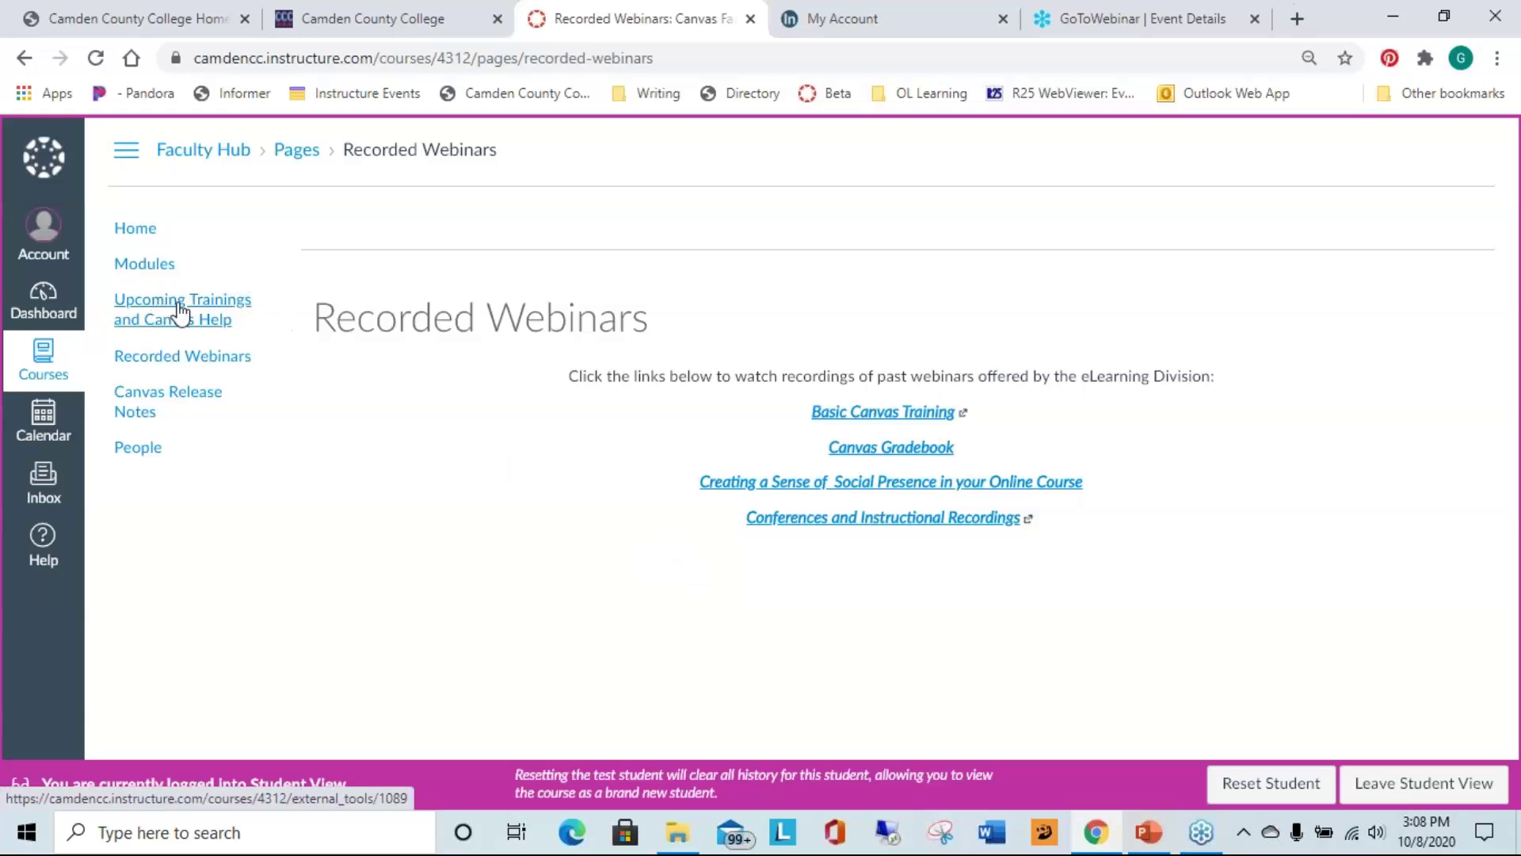
pyautogui.click(147, 320)
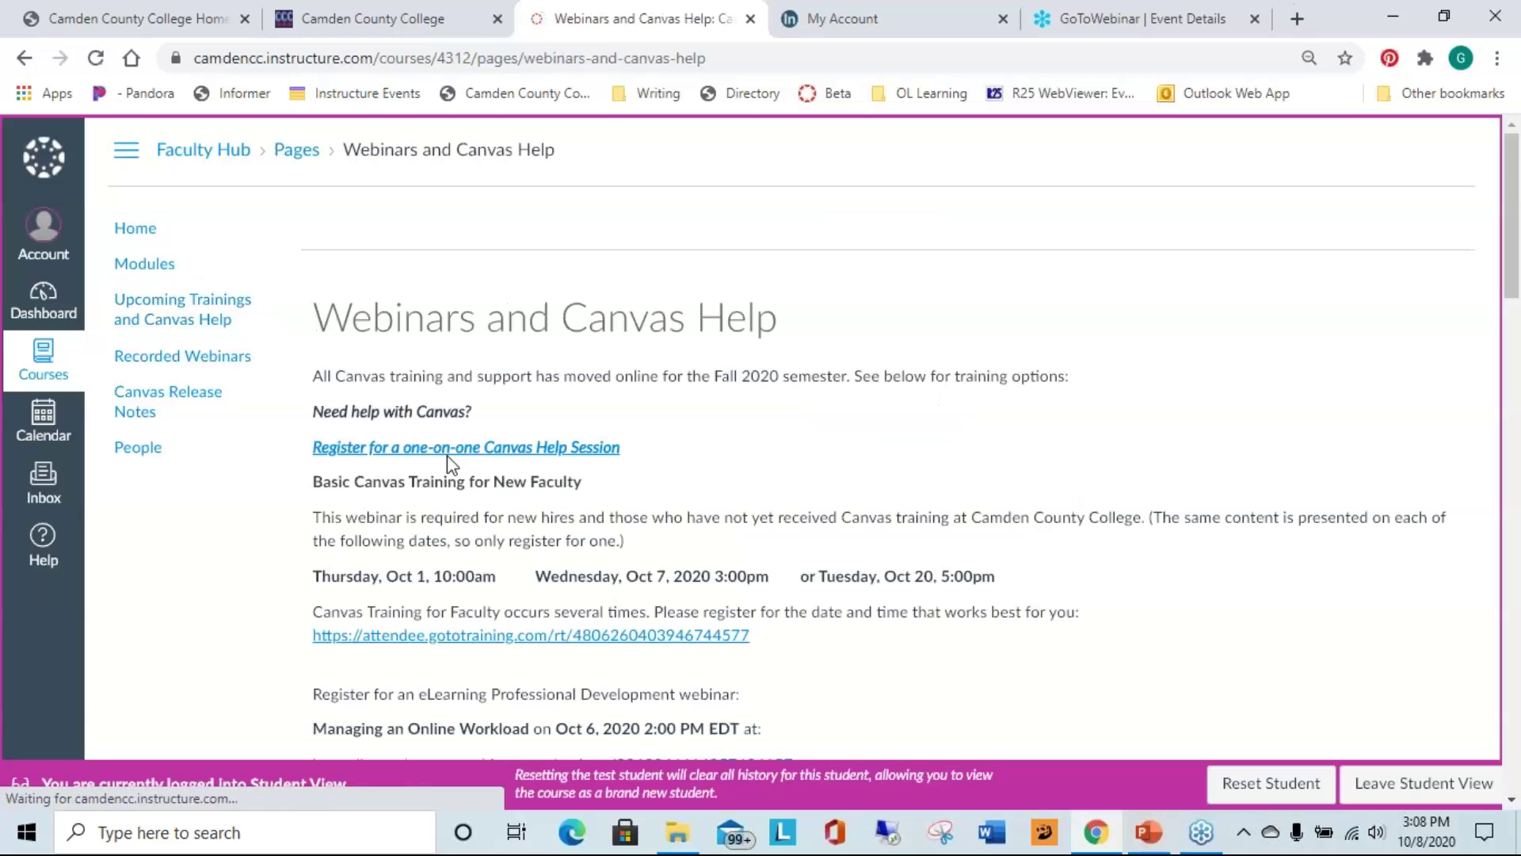
pyautogui.scroll(-5, 943, 346)
pyautogui.scroll(-2, 942, 347)
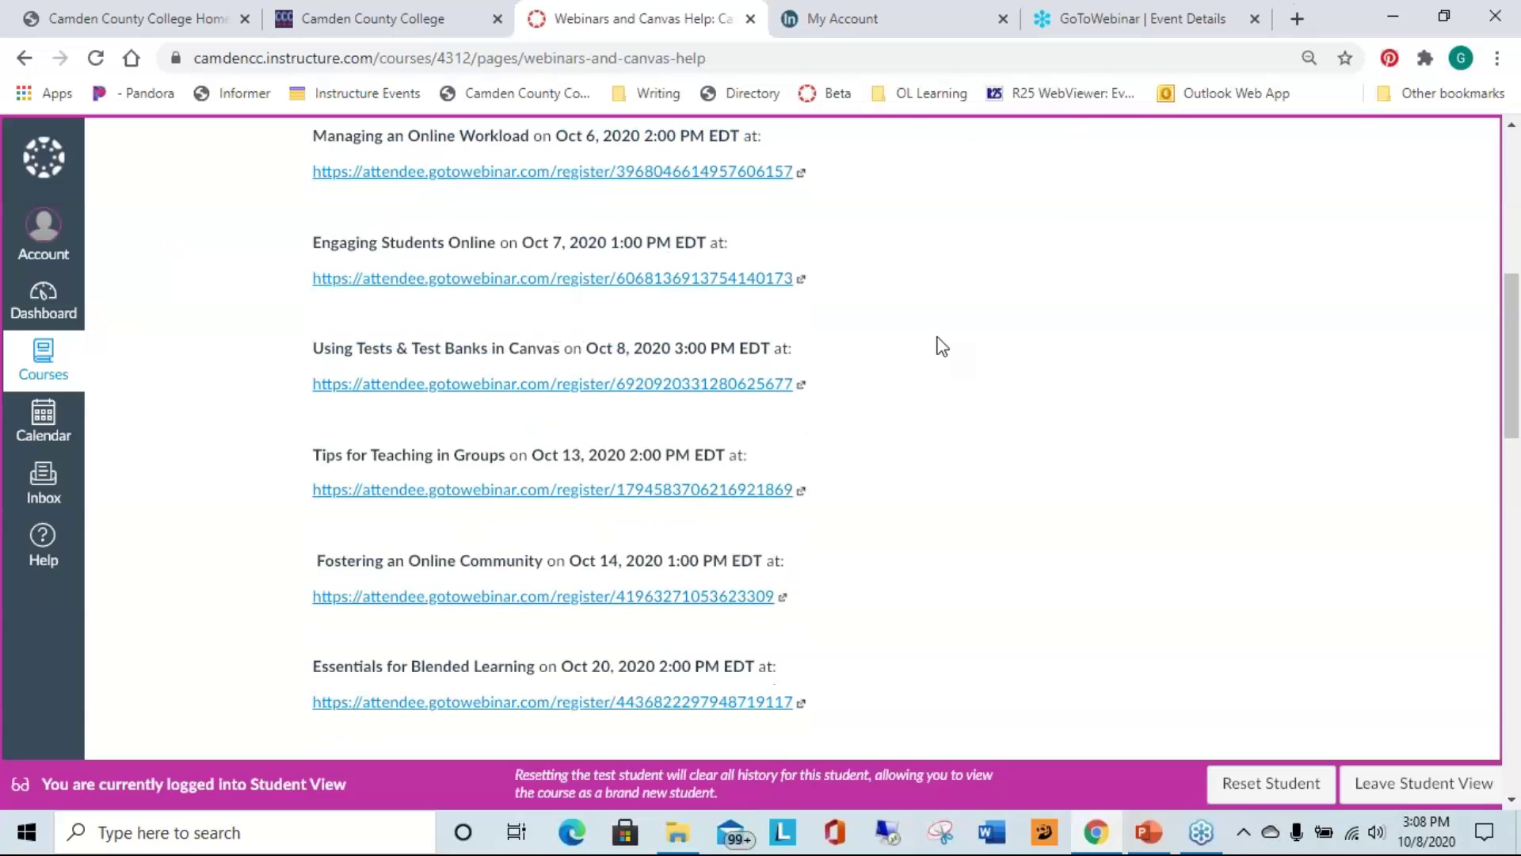
pyautogui.scroll(-2, 903, 370)
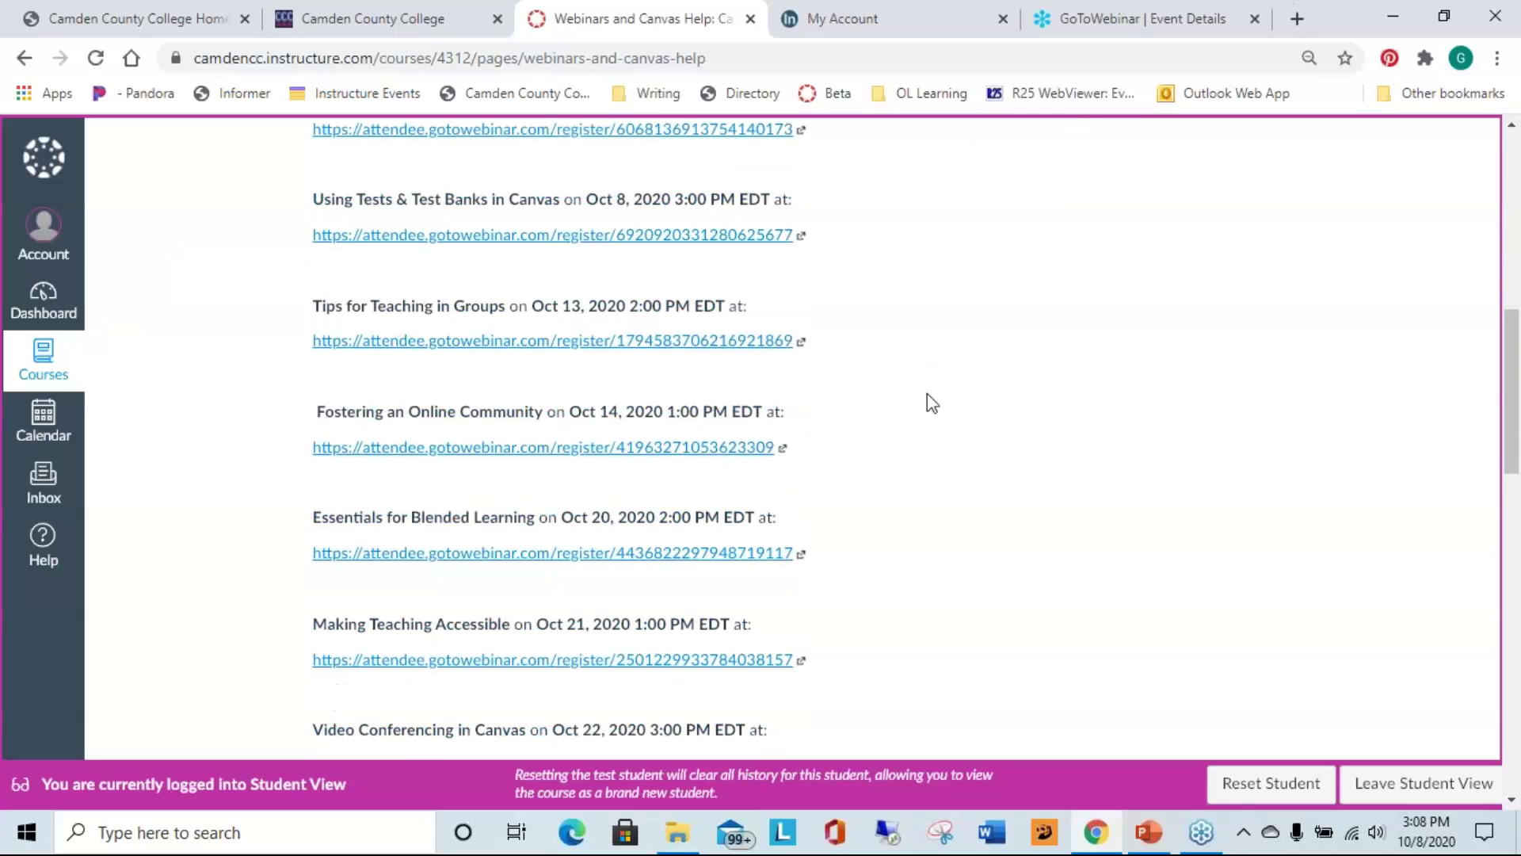
pyautogui.scroll(-4, 753, 618)
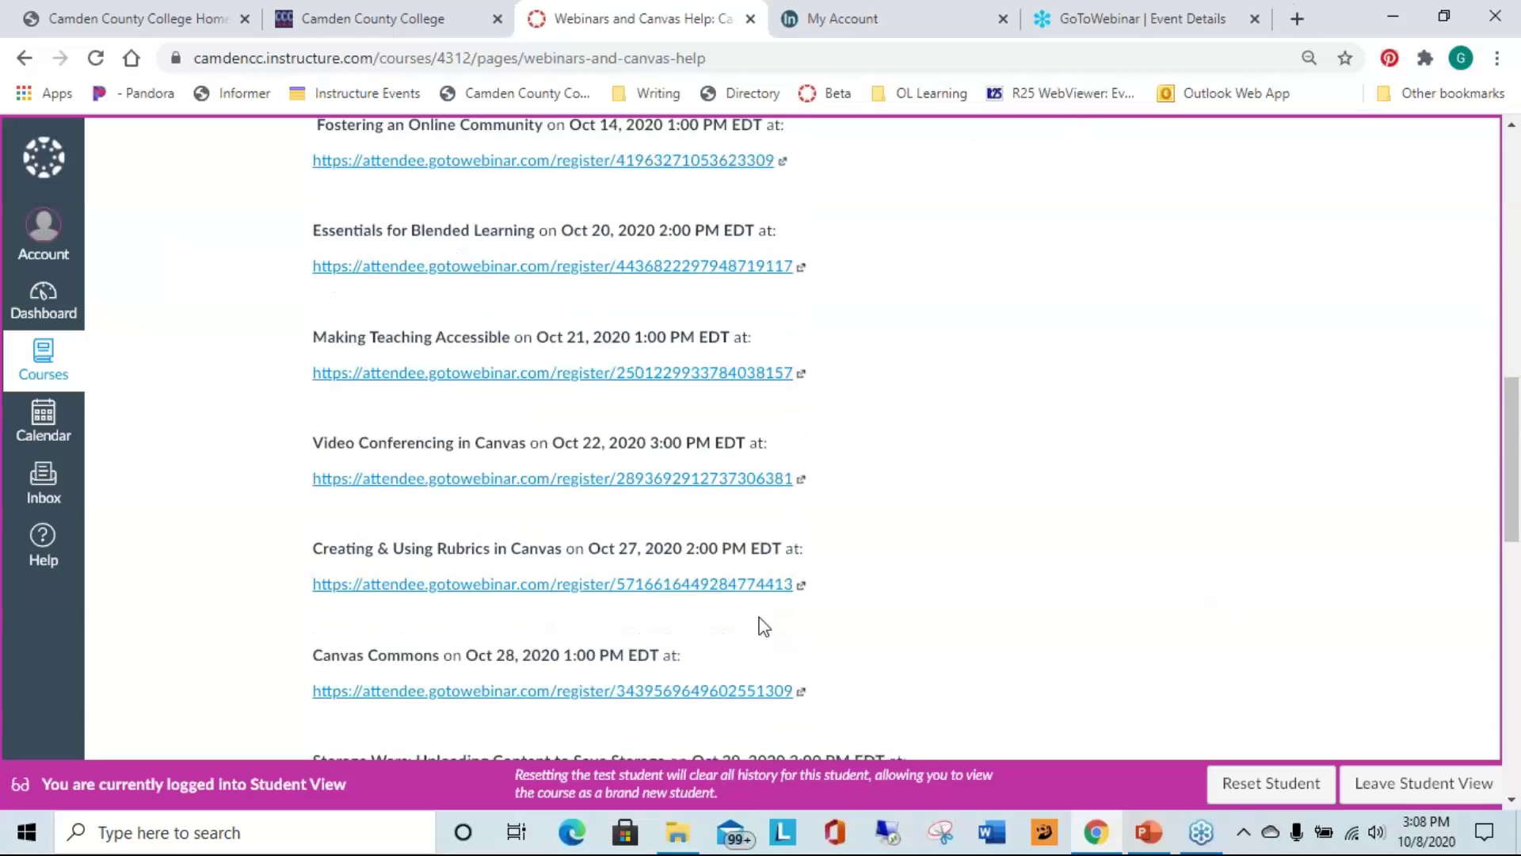
pyautogui.moveTo(1510, 526); pyautogui.dragTo(1481, 287)
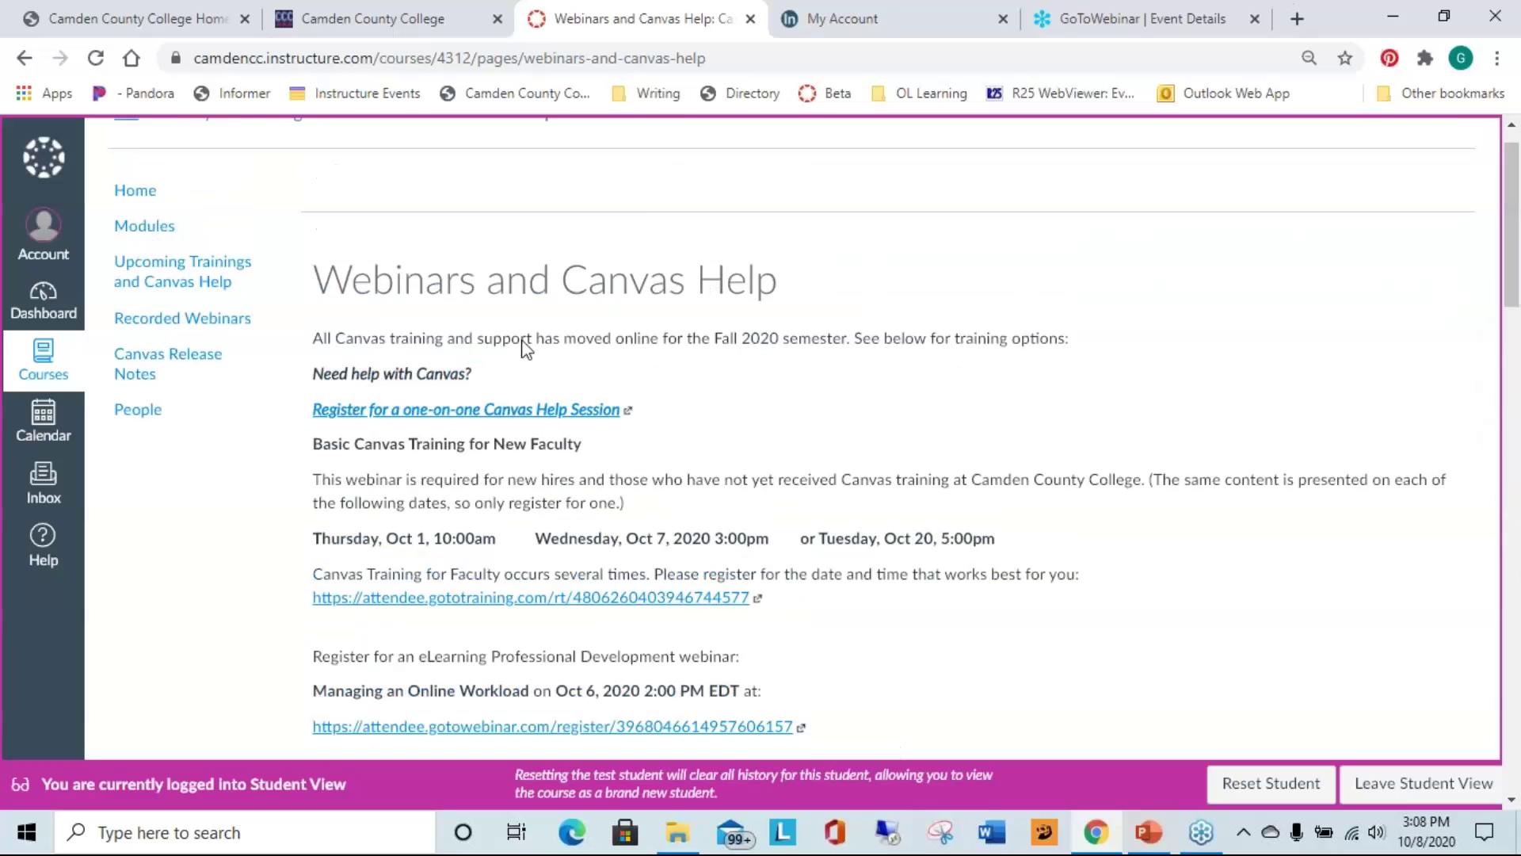
# - Leave Student View and open the US History I course (HIS-121-01) from the dashboard
pyautogui.click(36, 293)
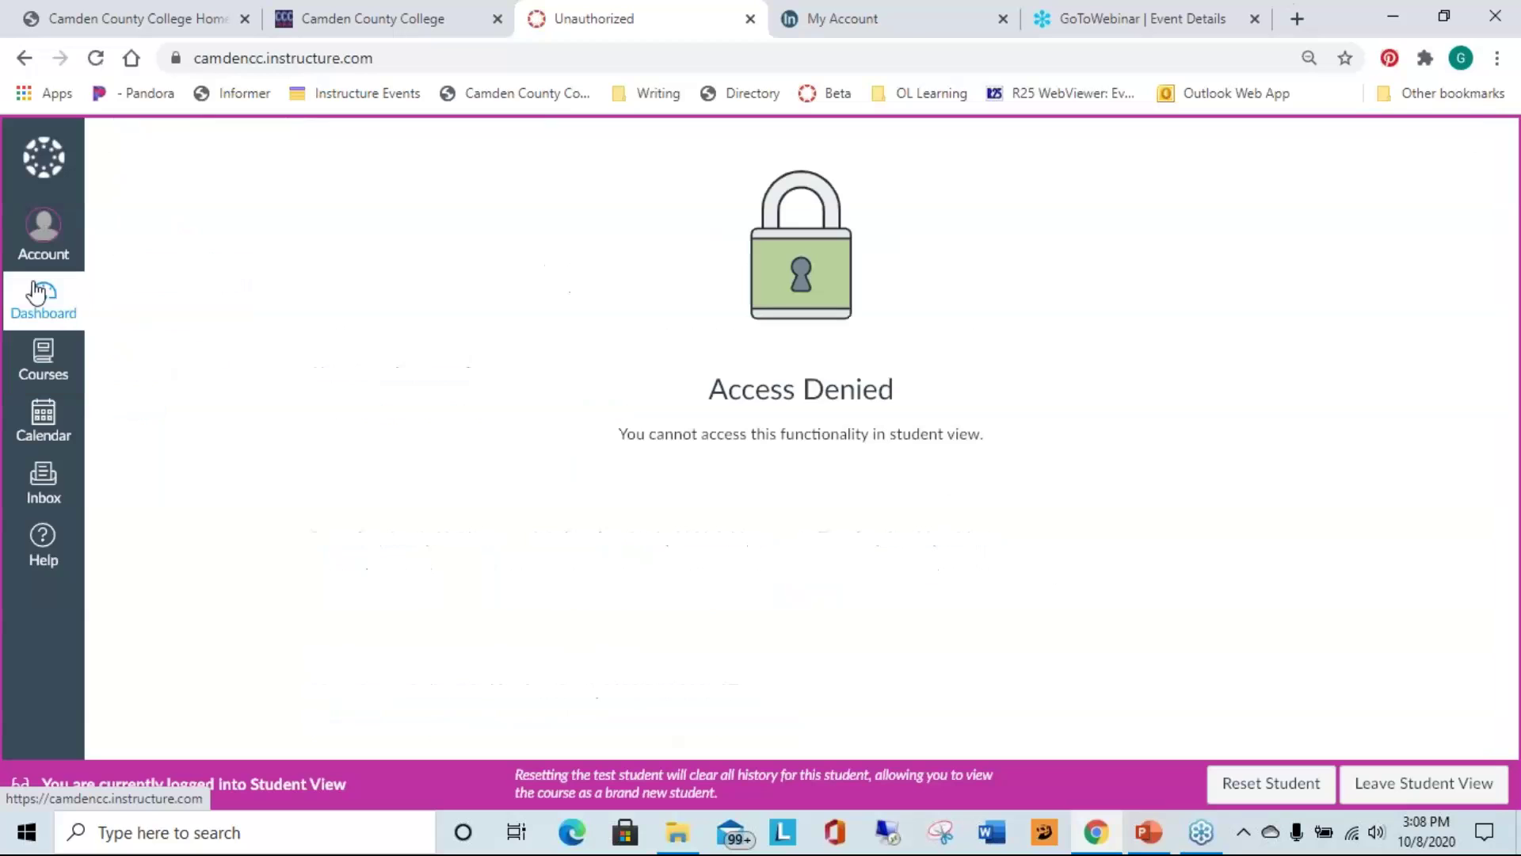
pyautogui.click(1379, 782)
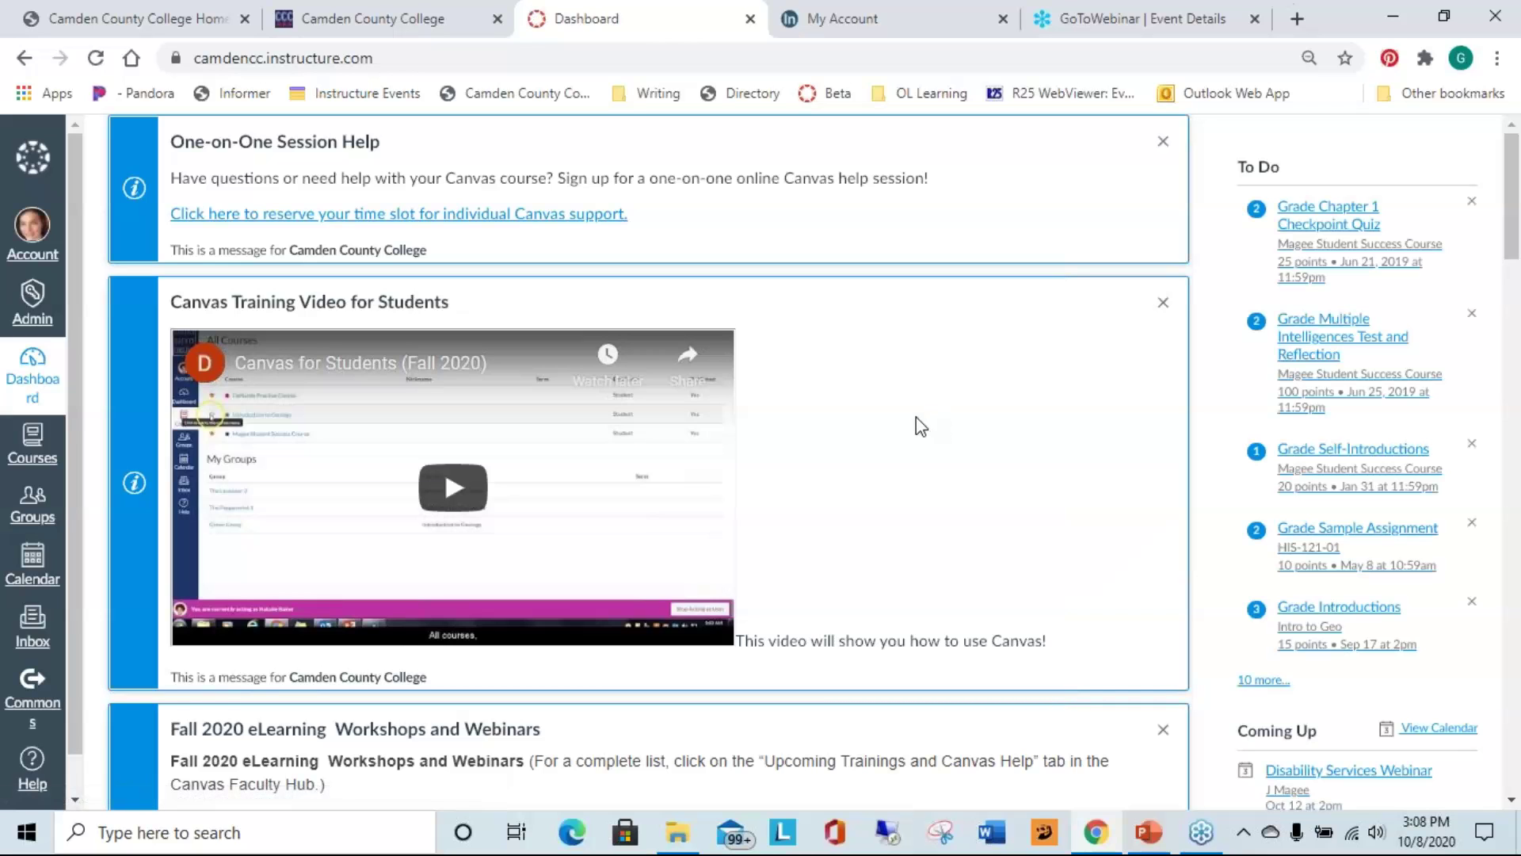
pyautogui.scroll(-10, 881, 416)
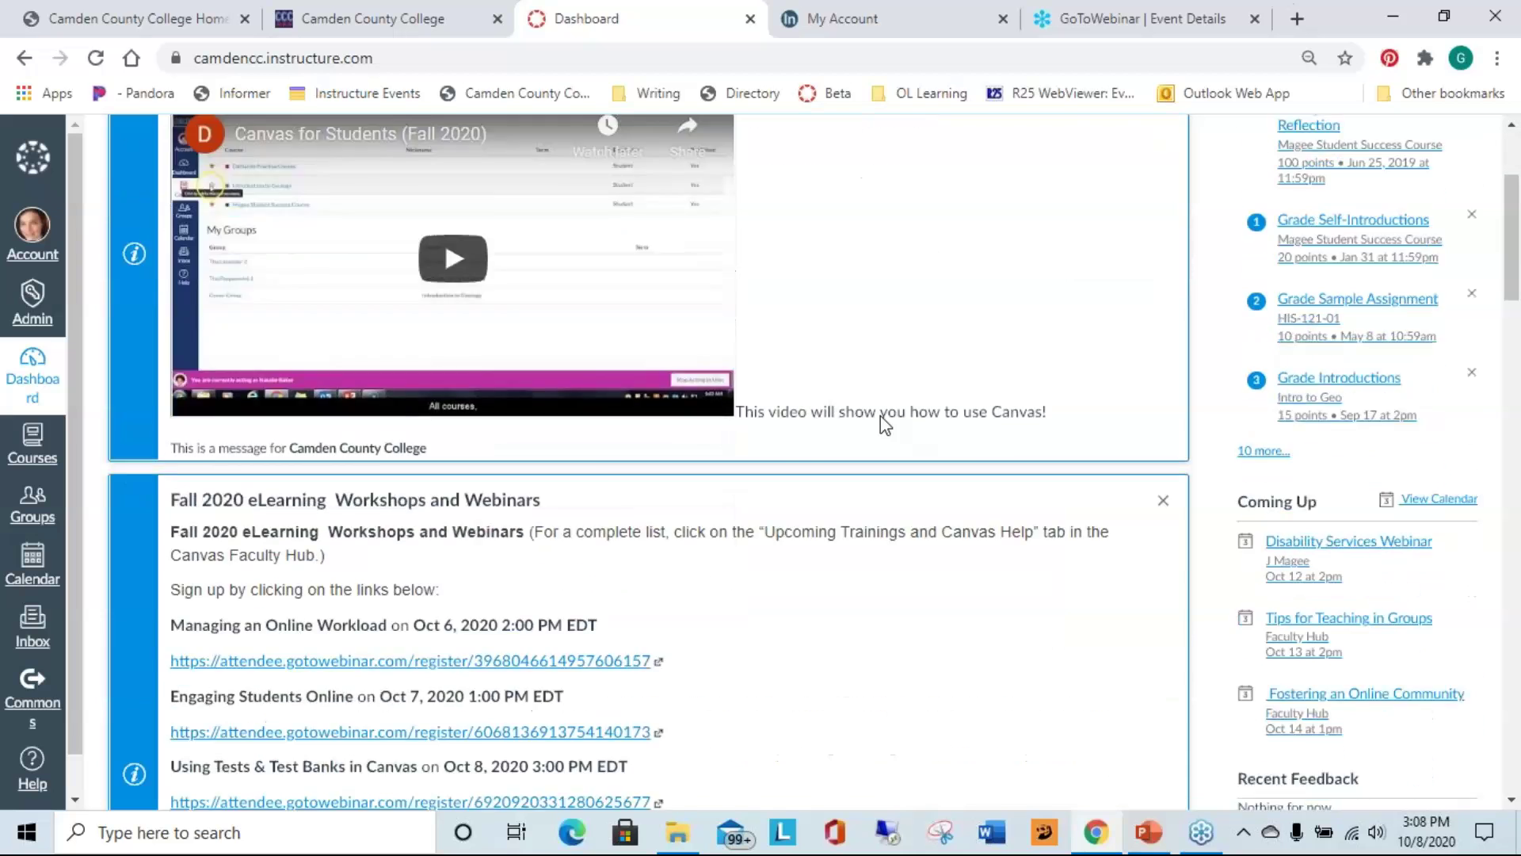
pyautogui.scroll(-7, 886, 415)
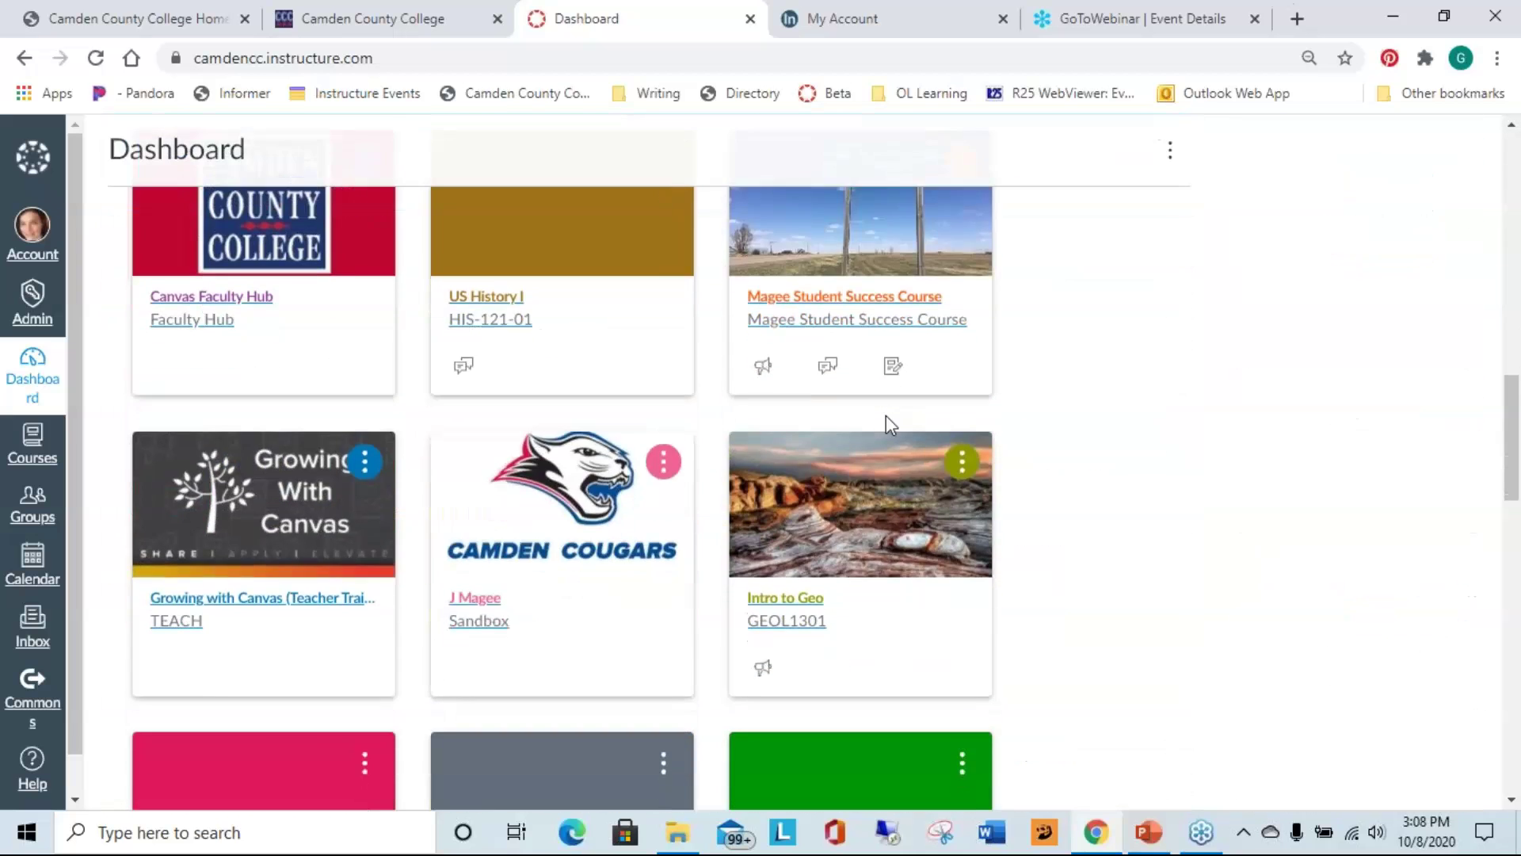
pyautogui.scroll(-2, 806, 489)
pyautogui.click(806, 489)
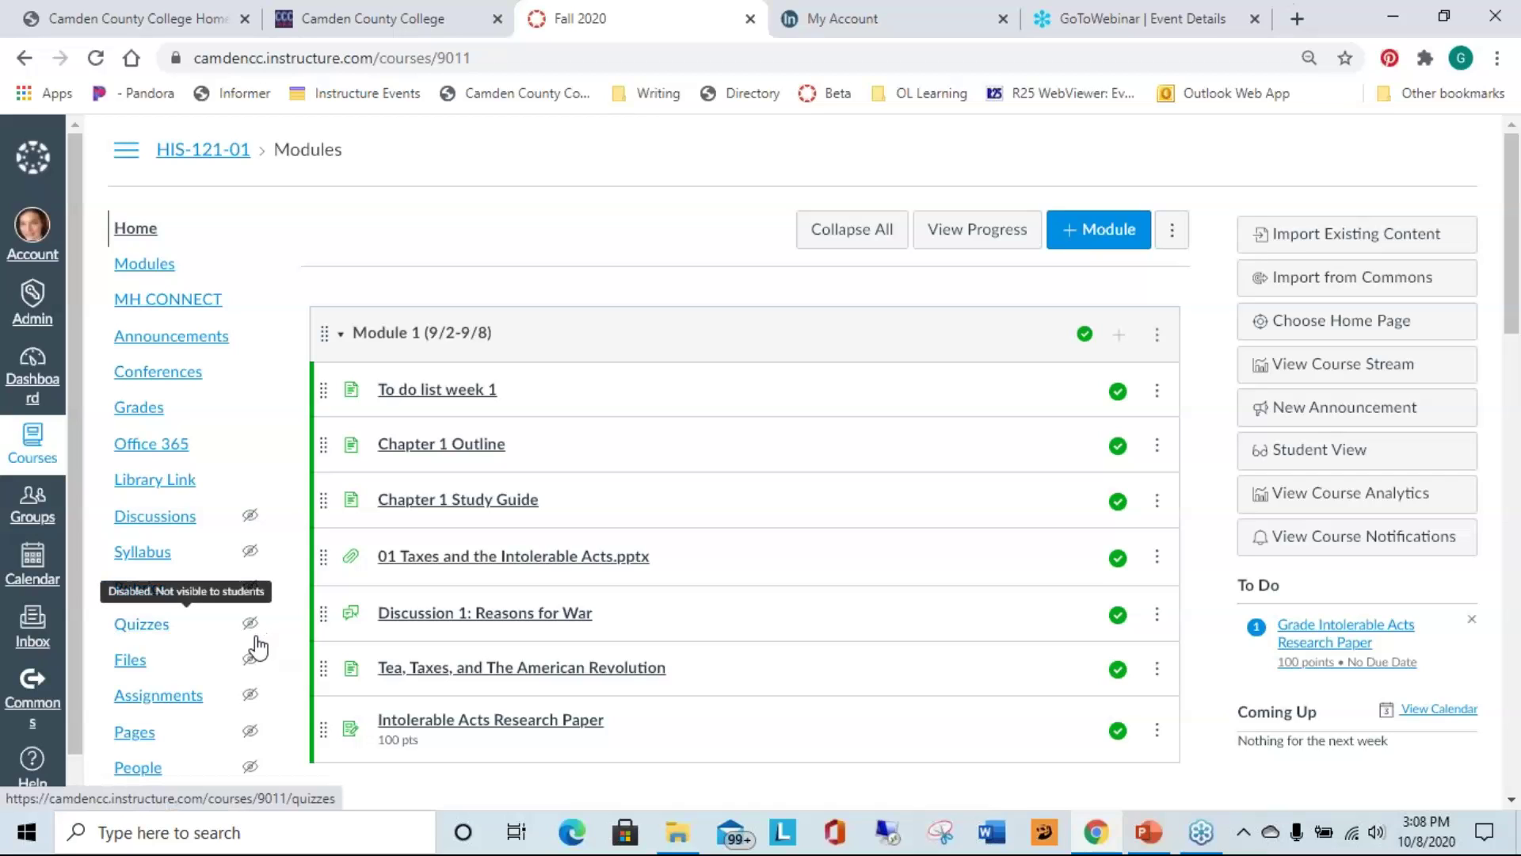
# - Open Example Quiz 2 from the course's quiz list for editing
pyautogui.click(143, 634)
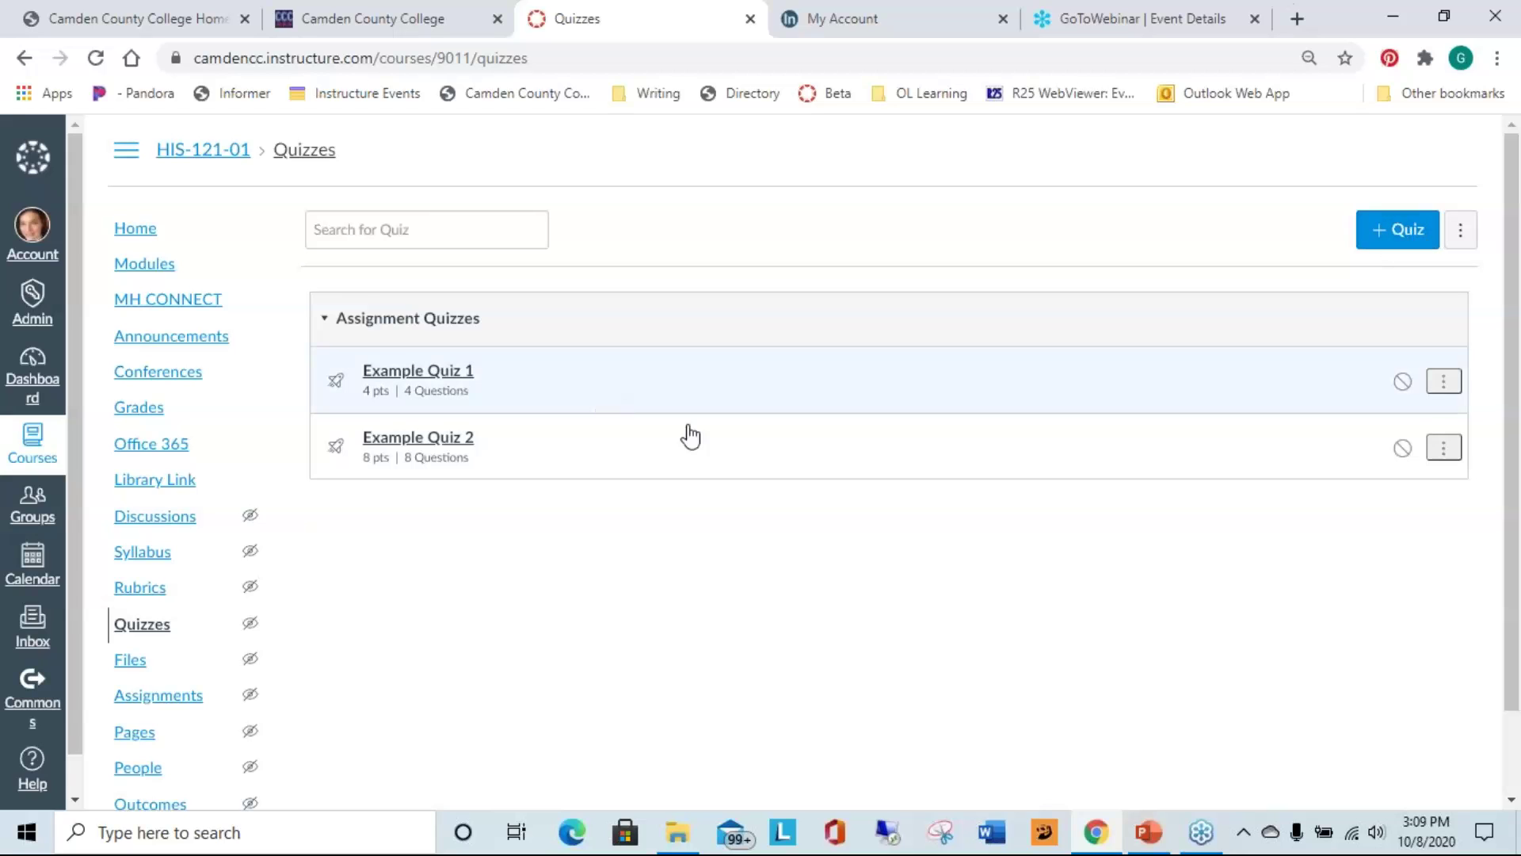
pyautogui.click(426, 442)
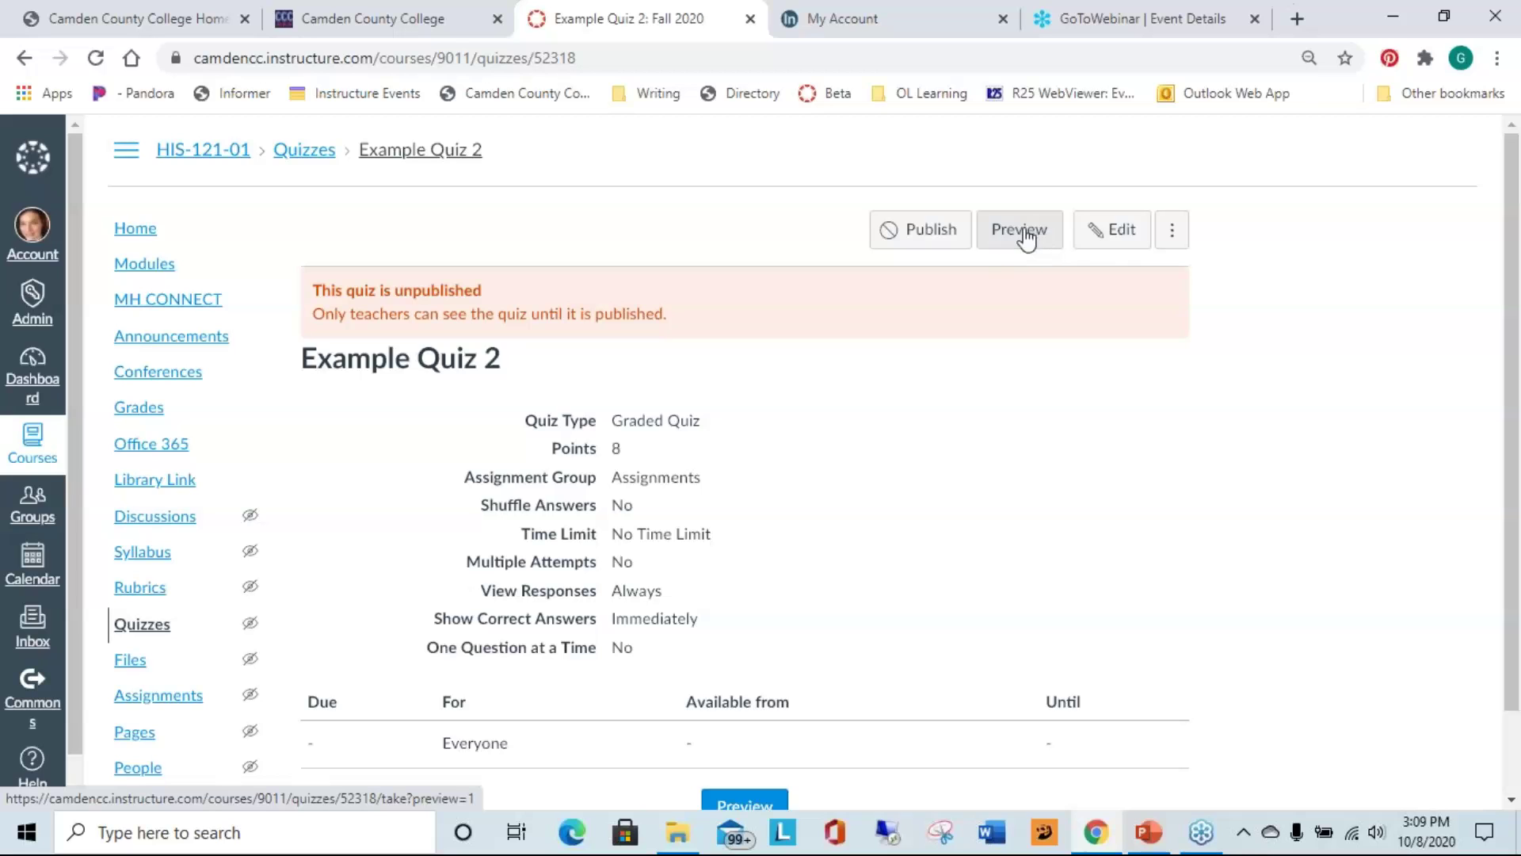
pyautogui.click(1121, 238)
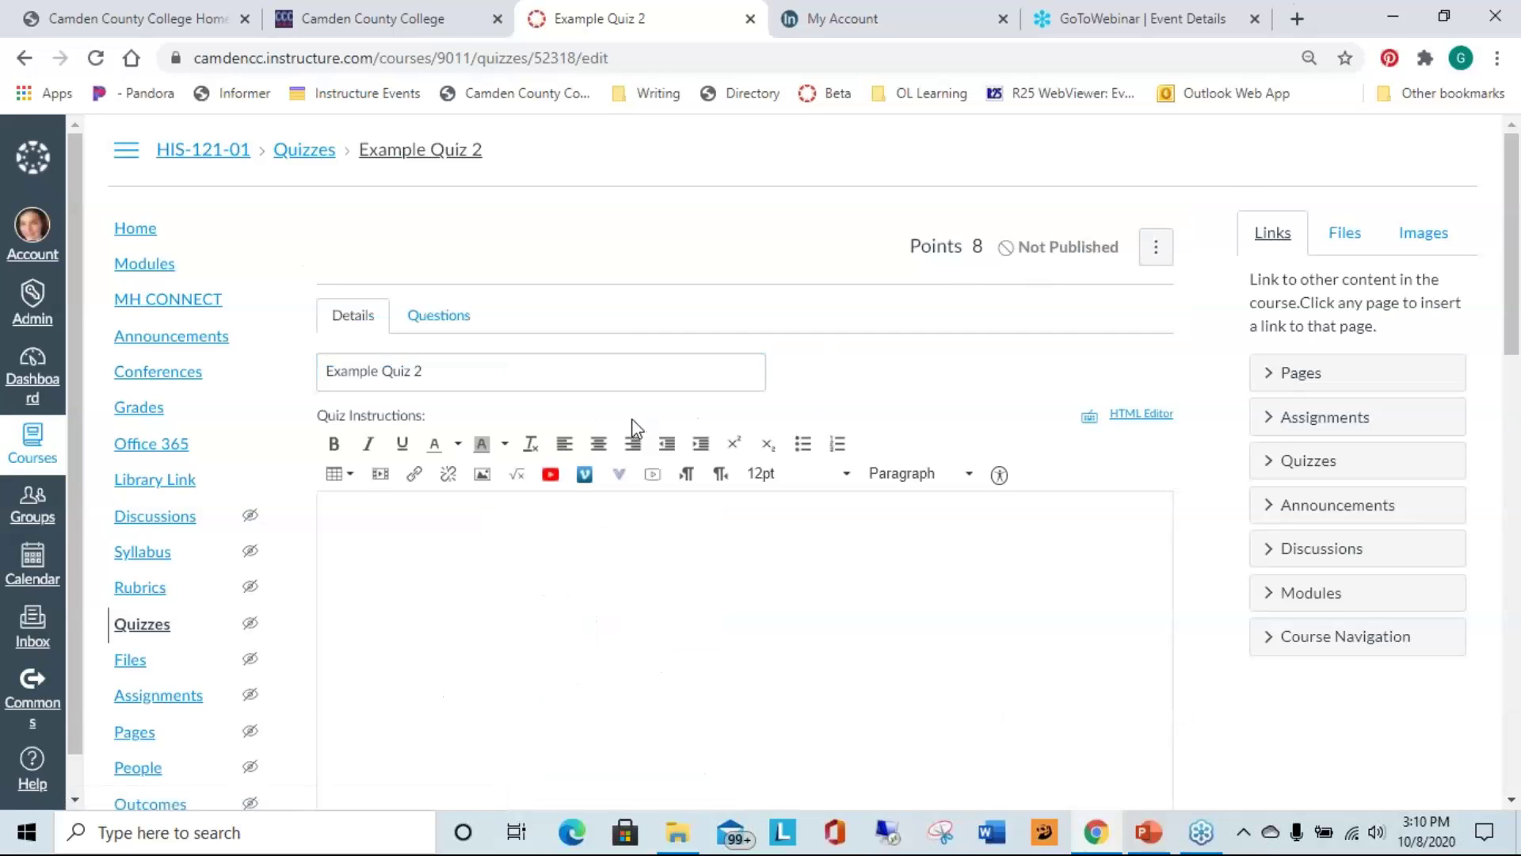
# - Set the quiz type to Graded Quiz and the assignment group to Assignments
pyautogui.scroll(-2, 714, 606)
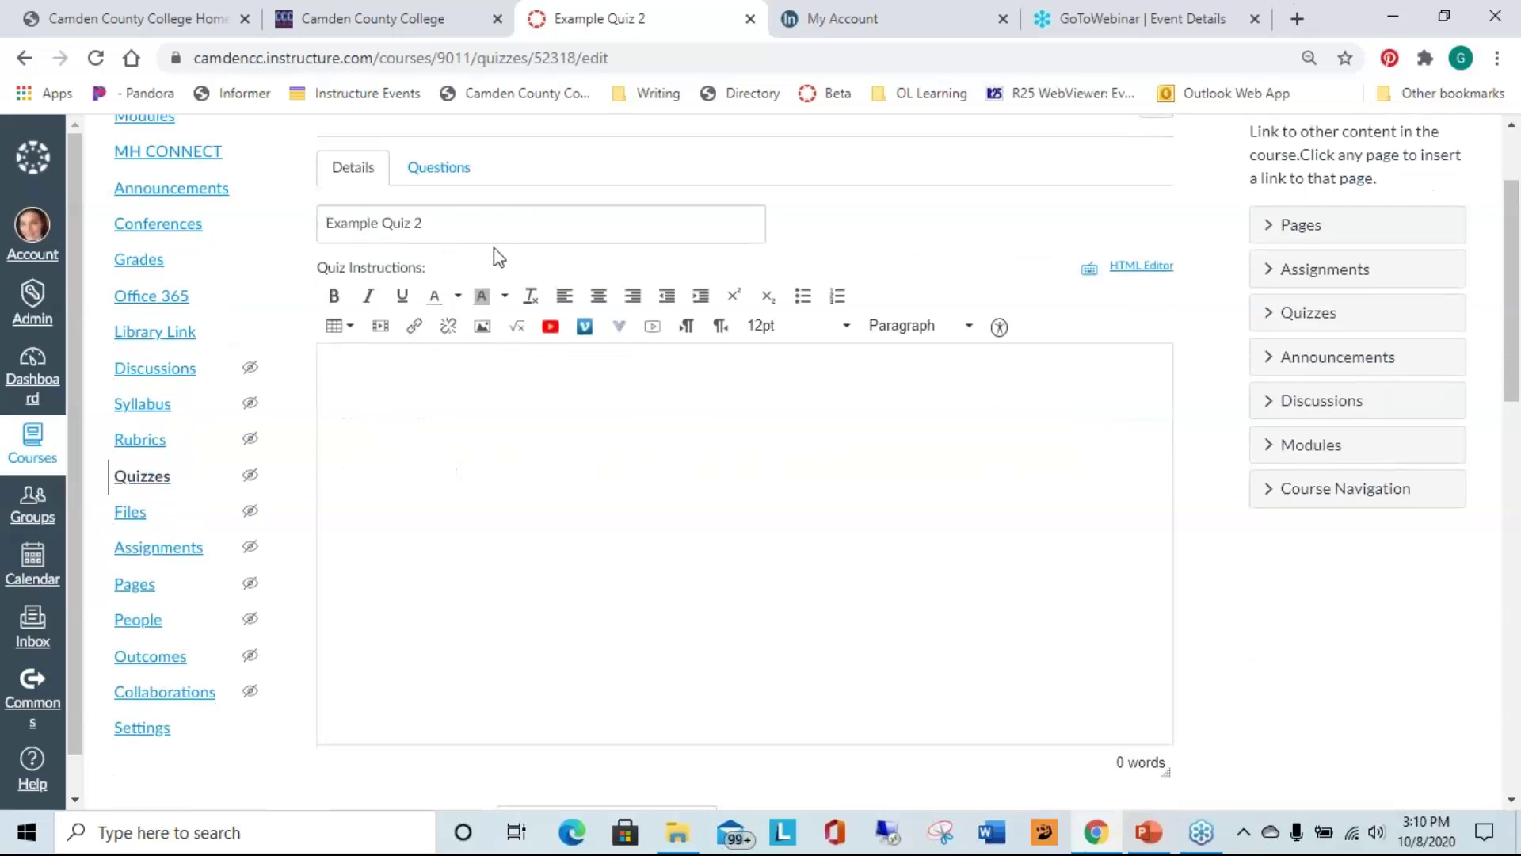
pyautogui.click(579, 472)
pyautogui.click(533, 368)
pyautogui.scroll(-2, 665, 394)
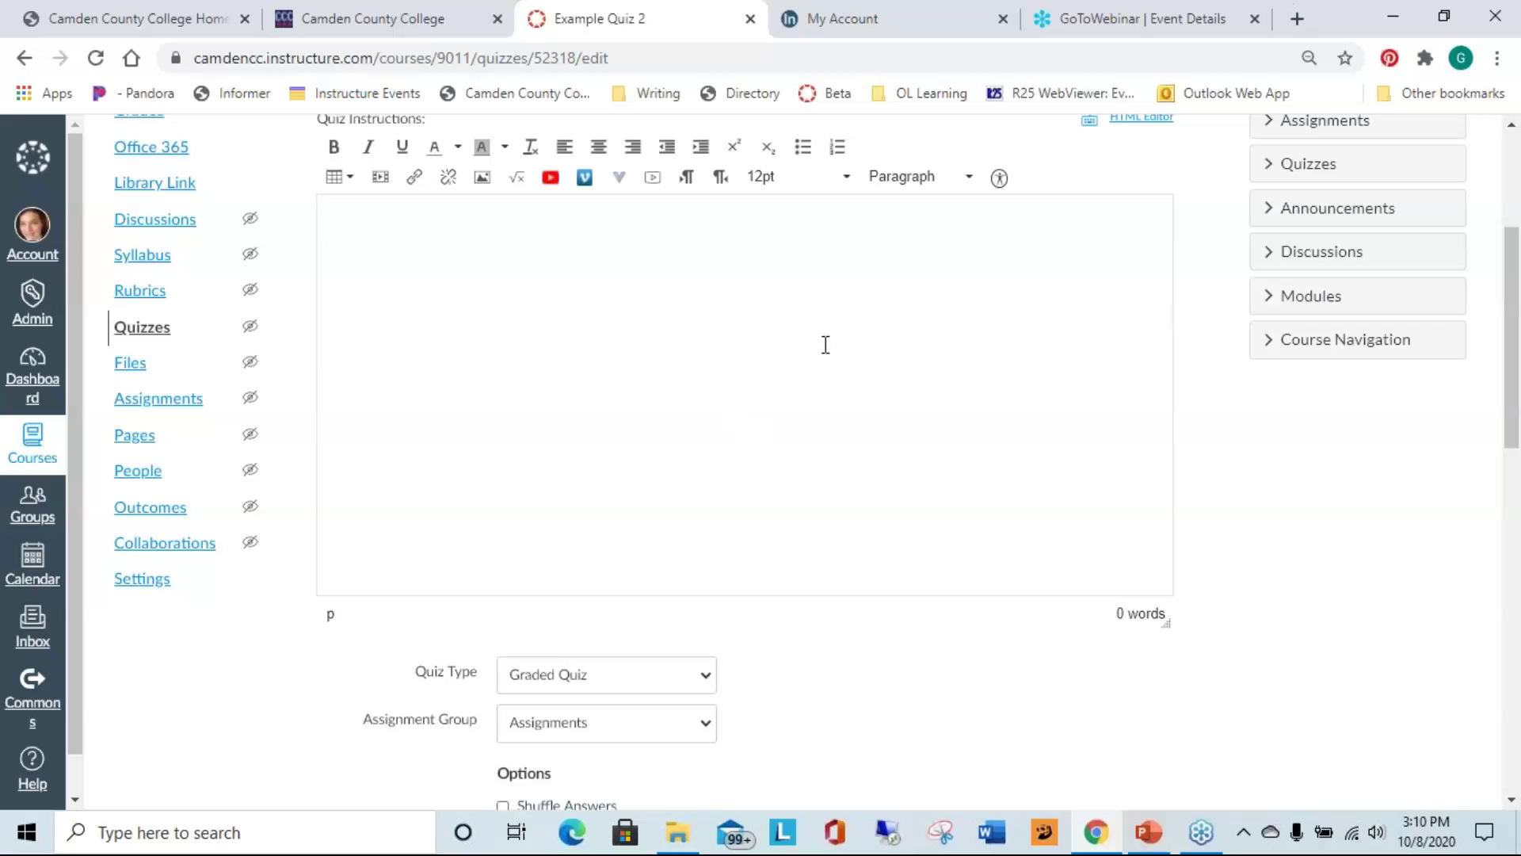
pyautogui.scroll(-4, 893, 394)
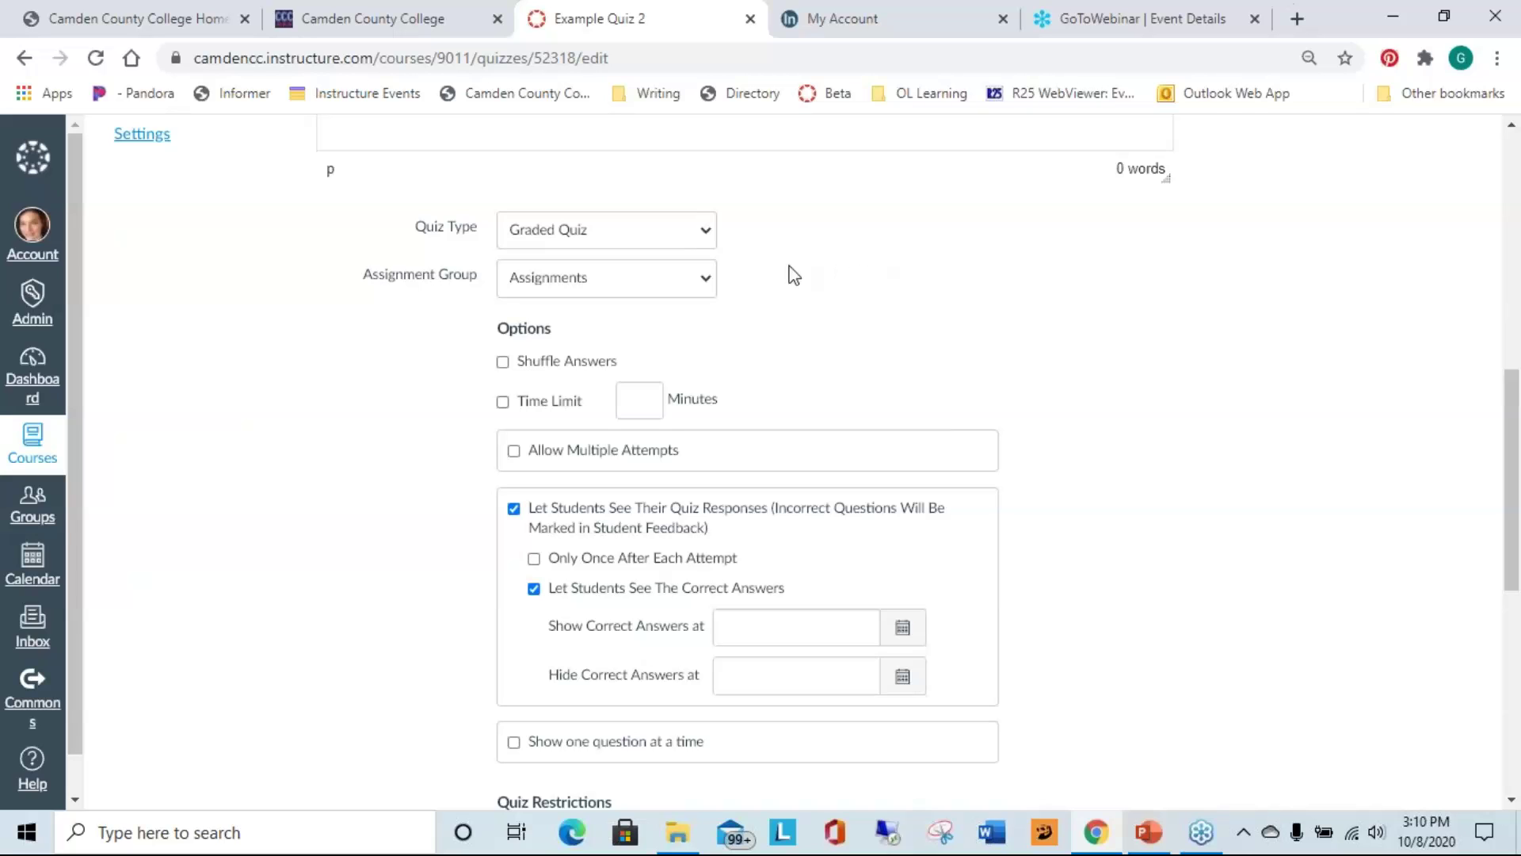
pyautogui.click(672, 233)
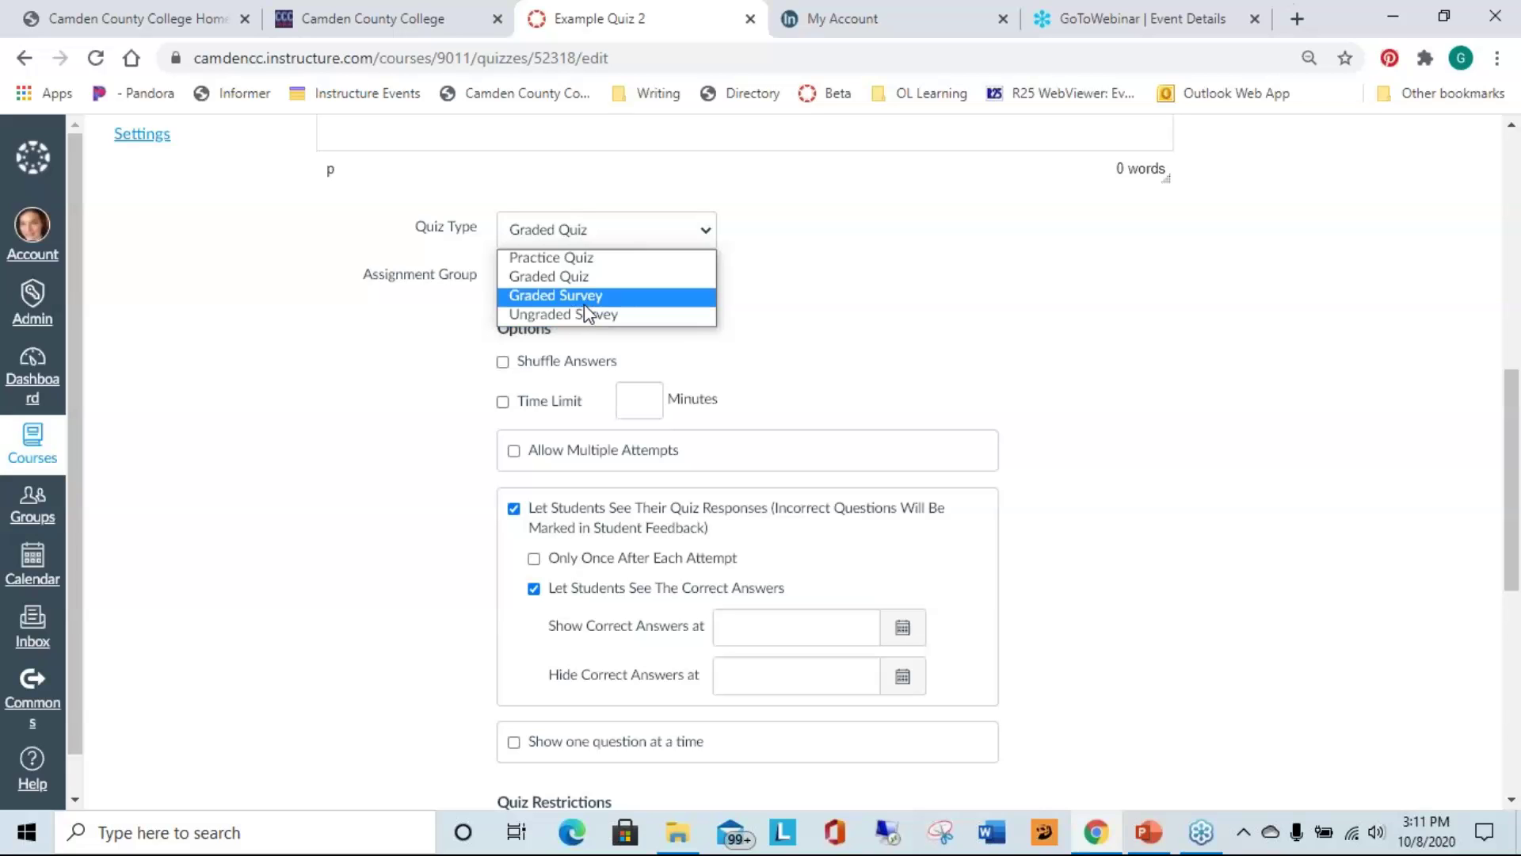
pyautogui.click(593, 283)
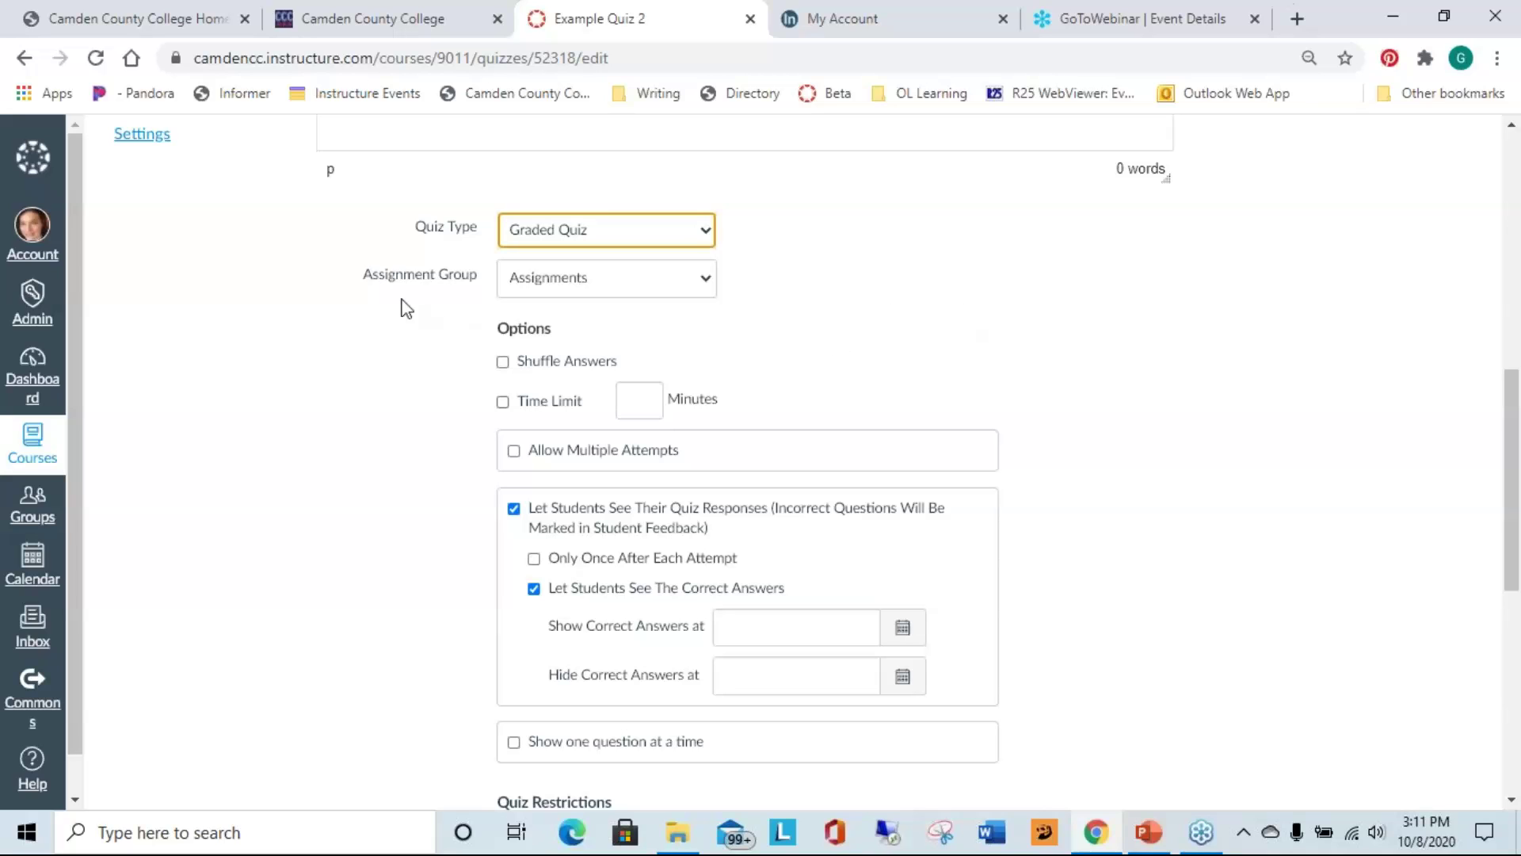
pyautogui.click(661, 279)
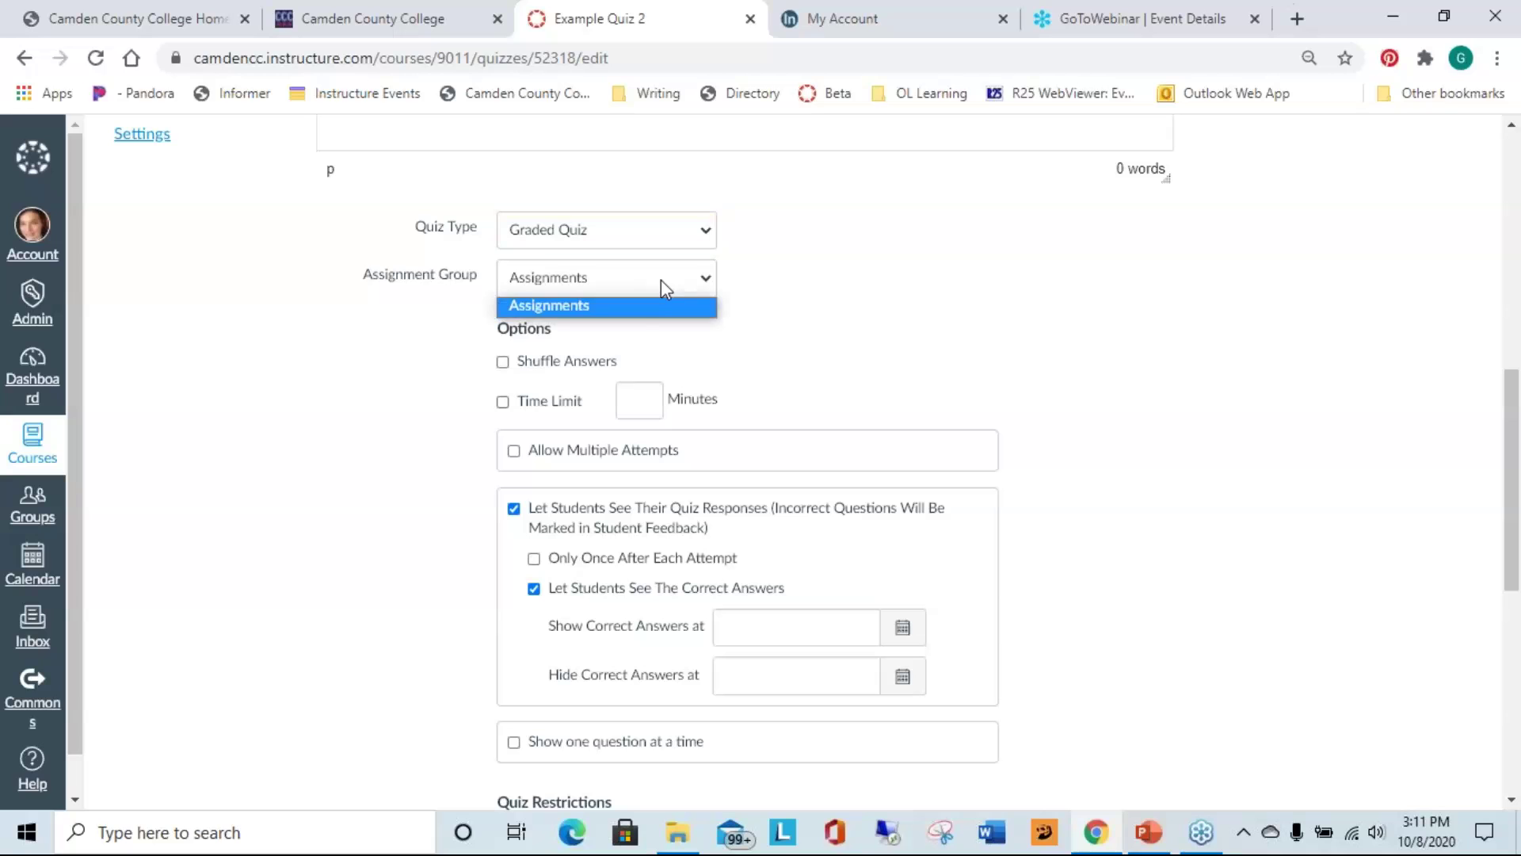
pyautogui.click(634, 307)
# - Try the Shuffle Answers option on the quiz and switch it back off
pyautogui.scroll(-2, 819, 299)
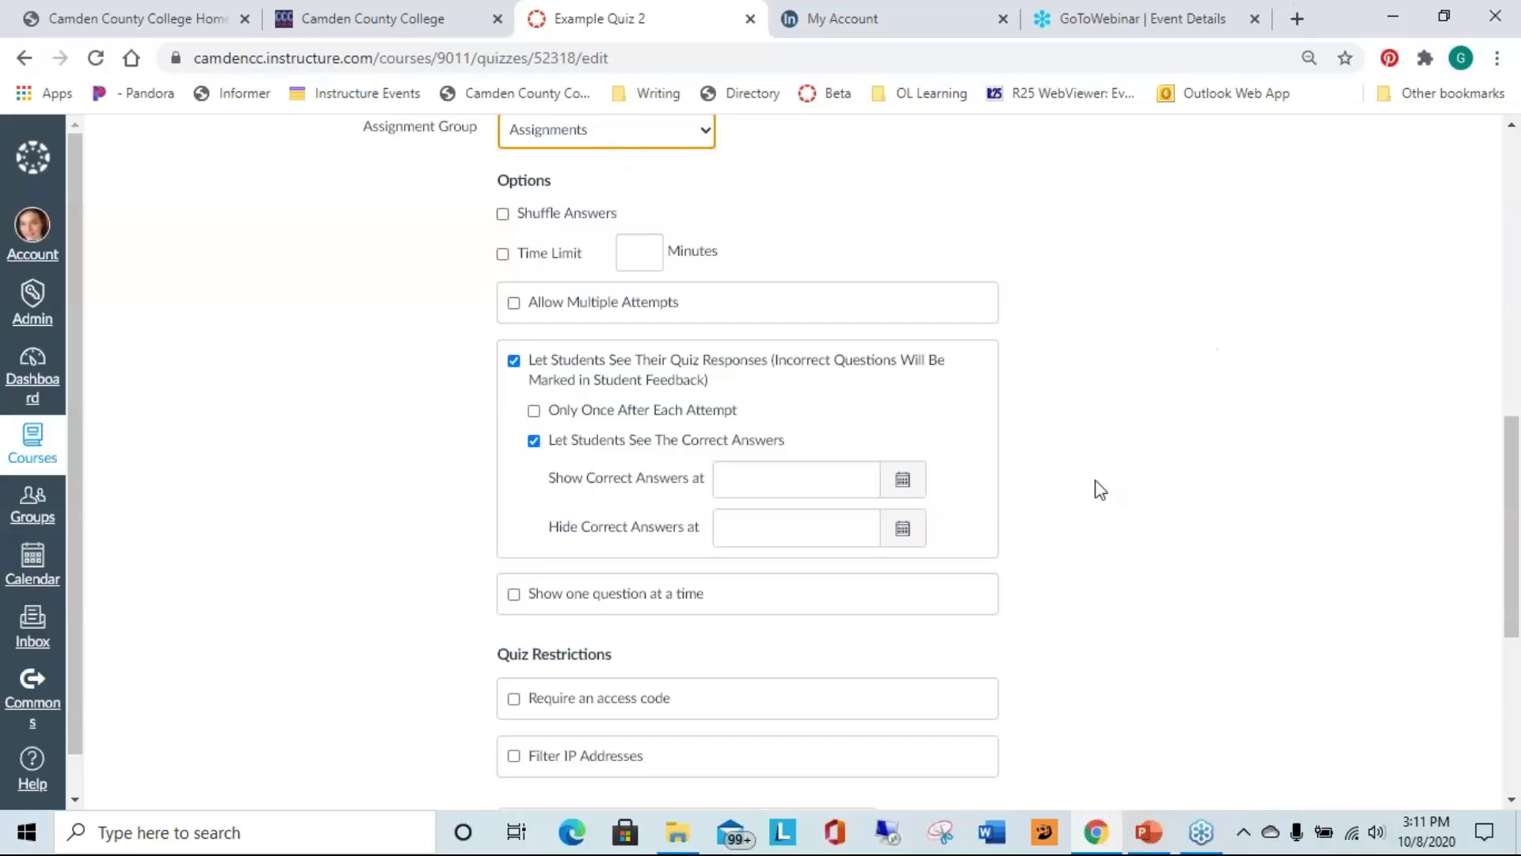
pyautogui.click(502, 216)
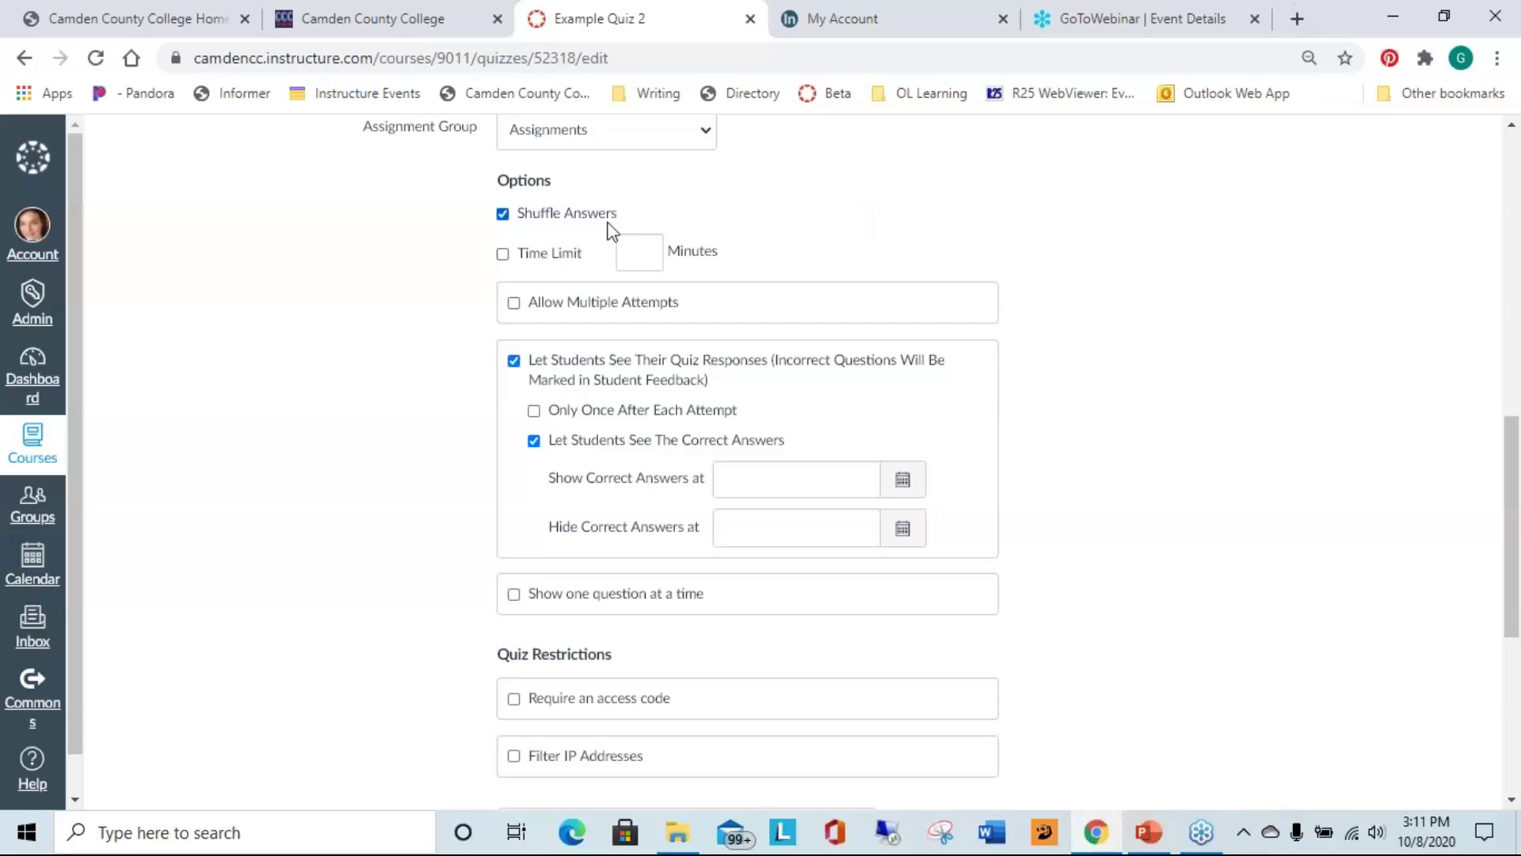
pyautogui.click(508, 219)
pyautogui.click(508, 219)
pyautogui.click(508, 219)
# - Enable the quiz time limit and set it to 60 minutes
pyautogui.click(504, 257)
pyautogui.write('60')
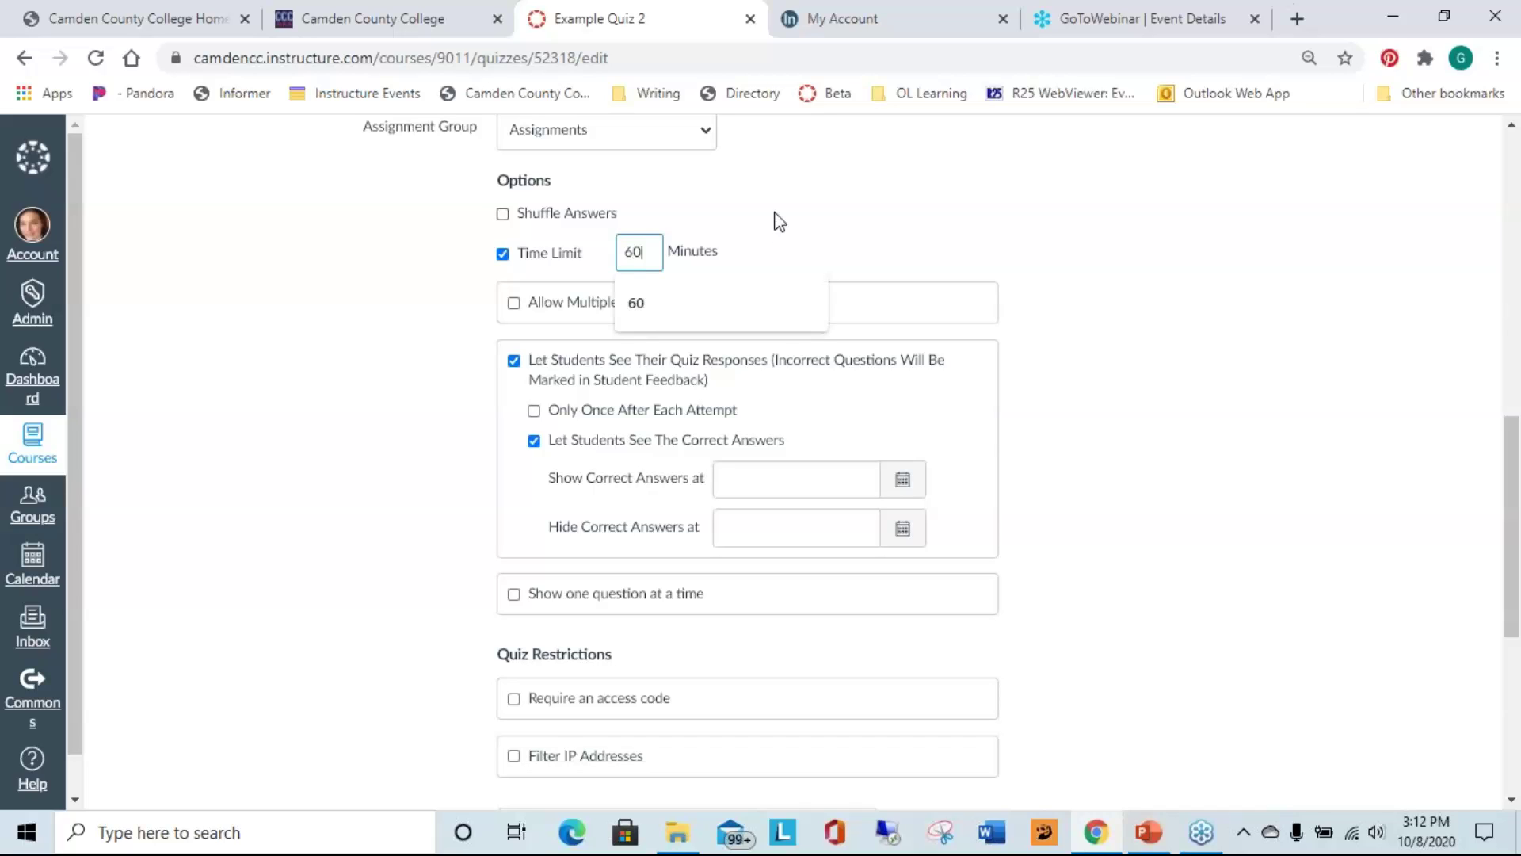
pyautogui.click(802, 265)
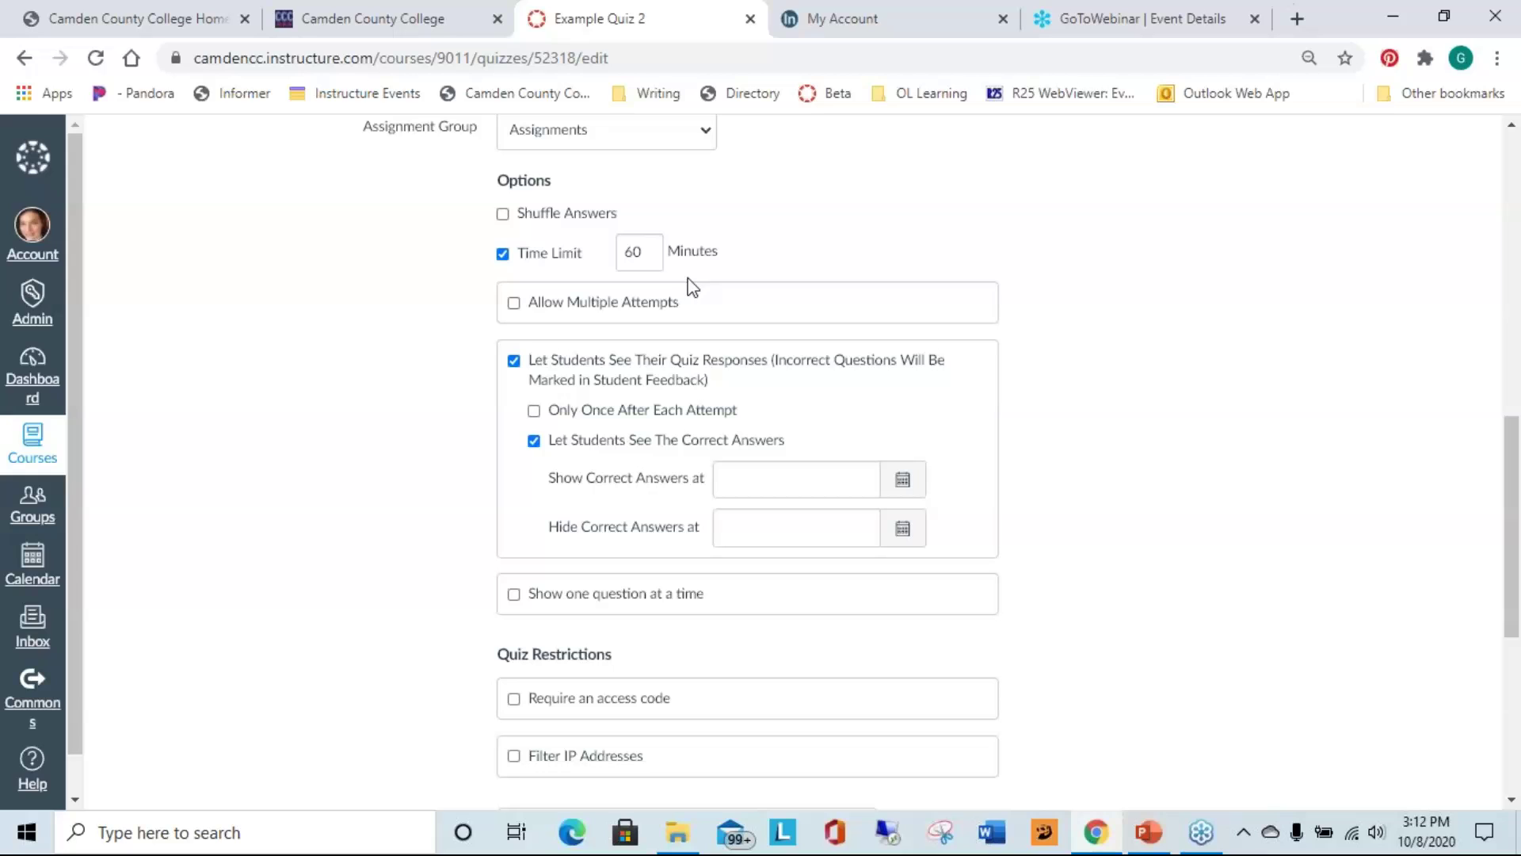
# - Try allowing multiple attempts with the highest score kept and 1 allowed attempt, and turn multiple attempts back off
pyautogui.click(513, 304)
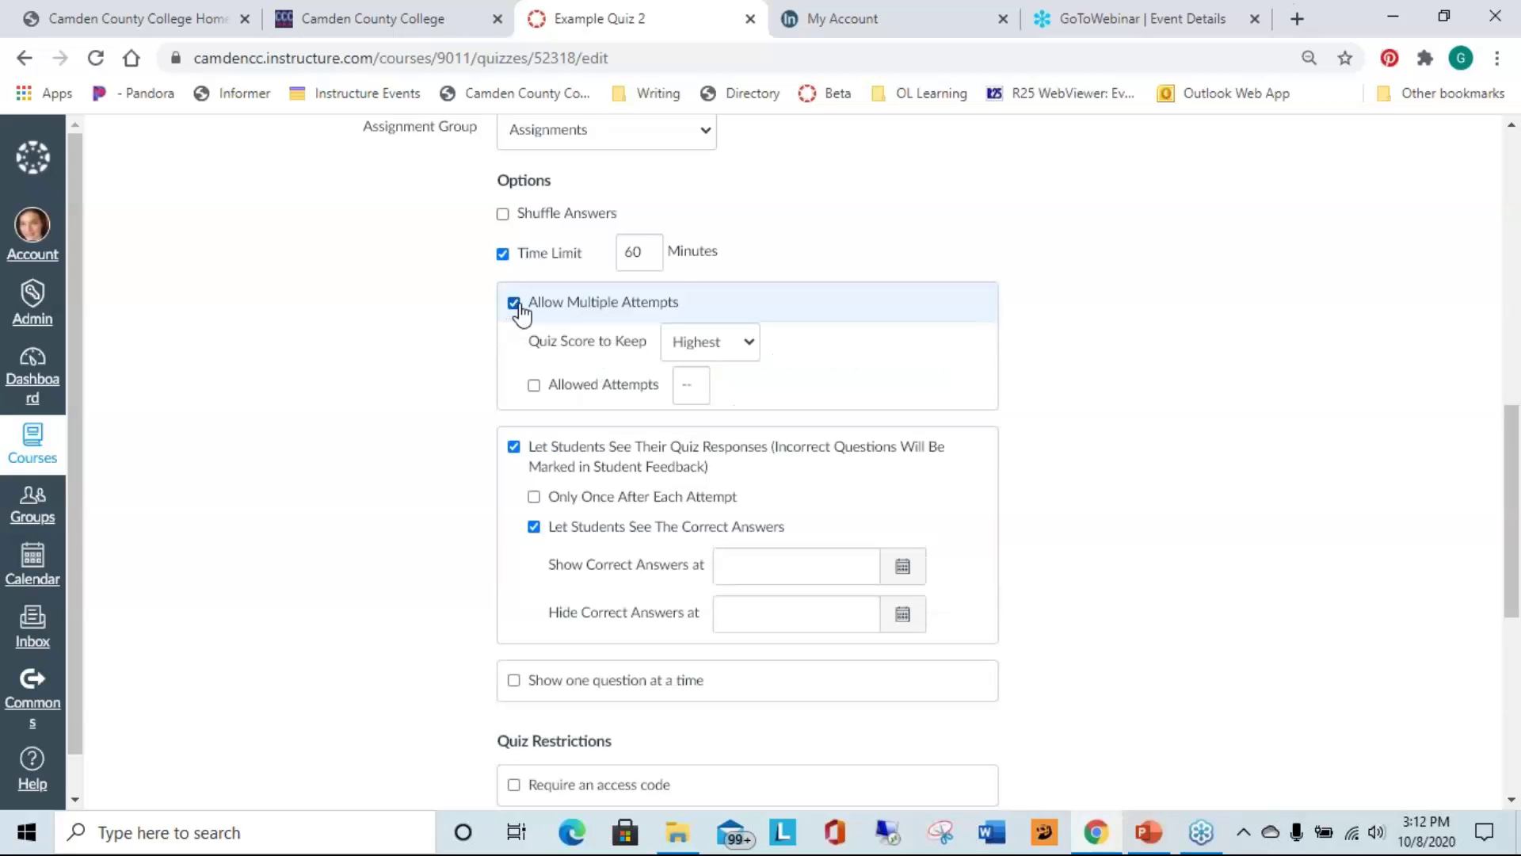
pyautogui.click(699, 341)
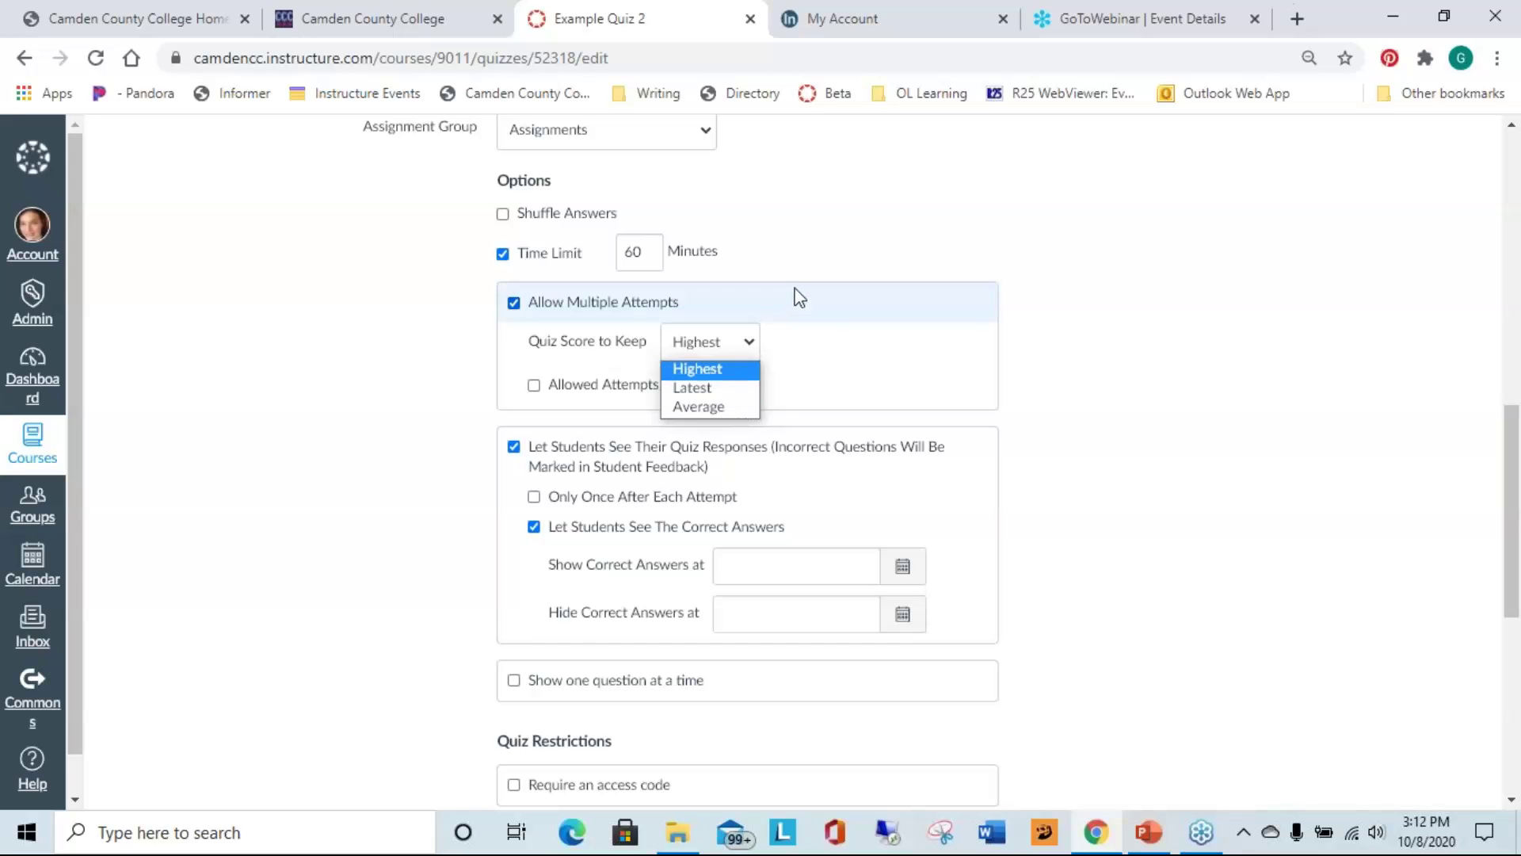
pyautogui.click(889, 90)
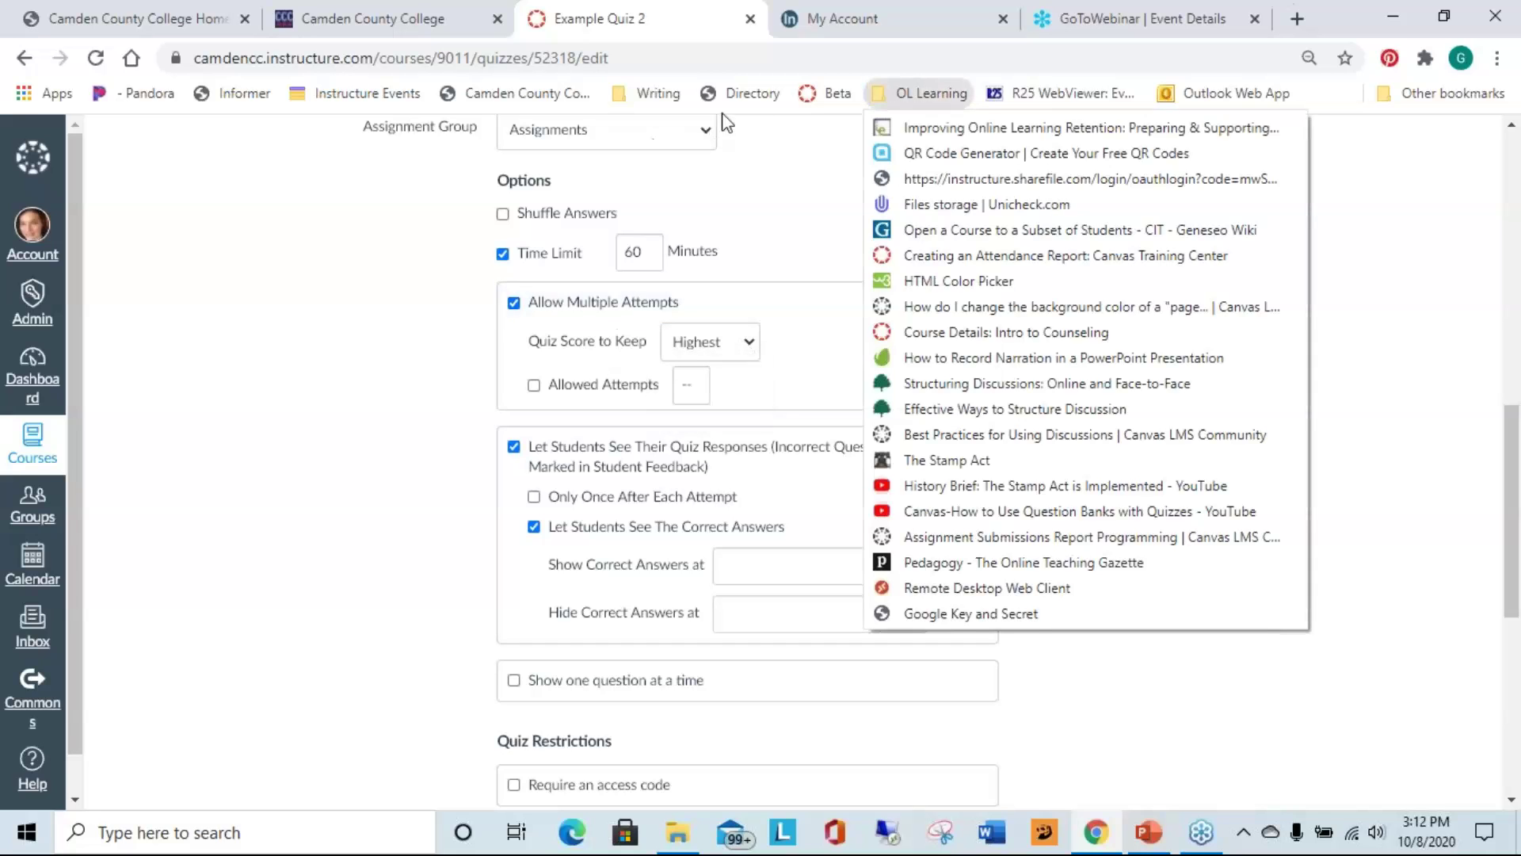
pyautogui.click(755, 168)
pyautogui.click(533, 384)
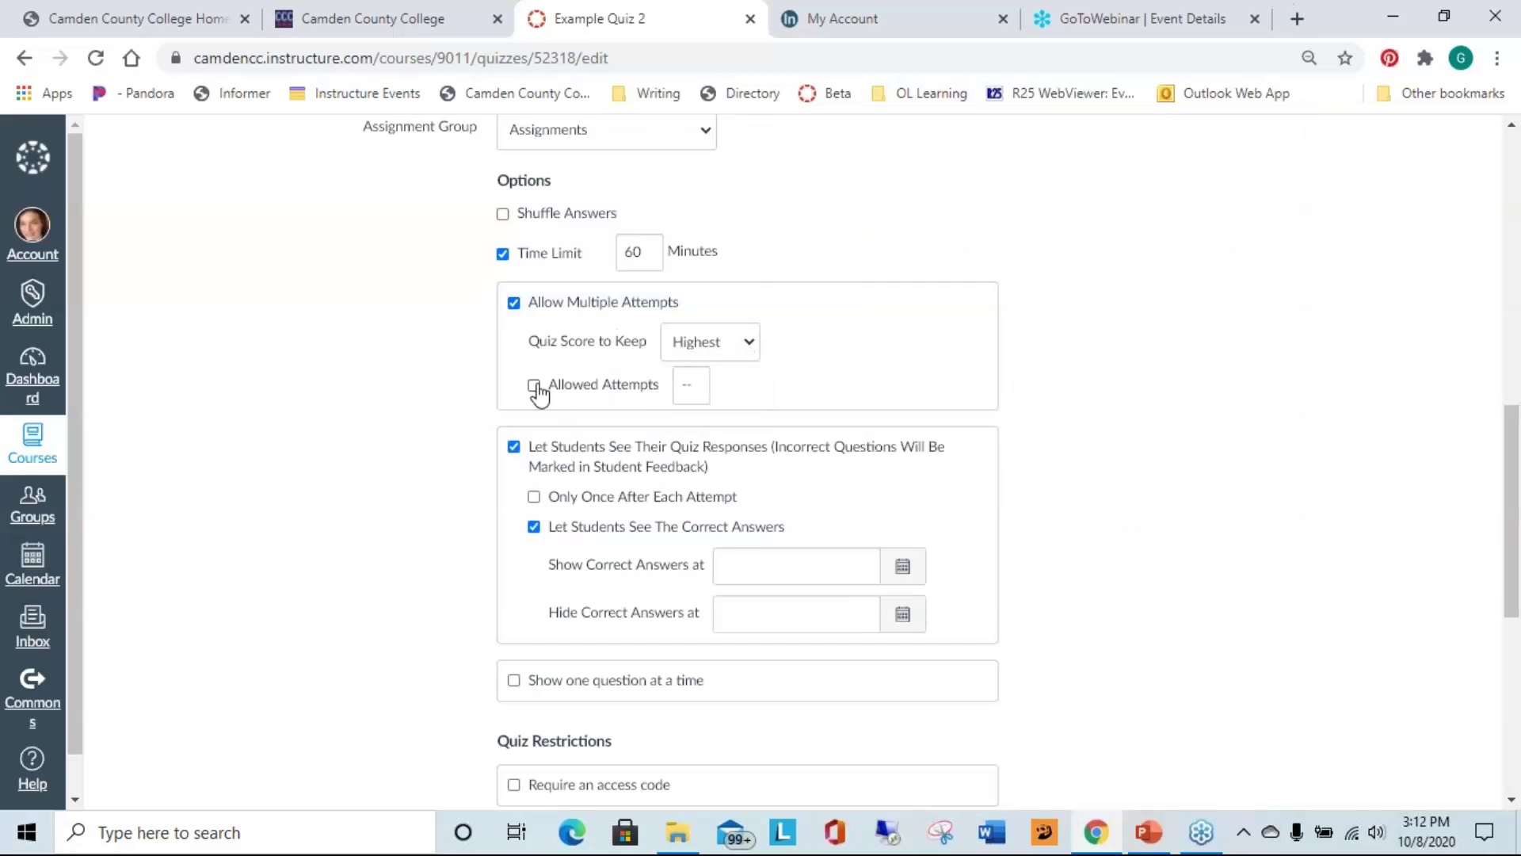
pyautogui.click(691, 385)
pyautogui.write('1')
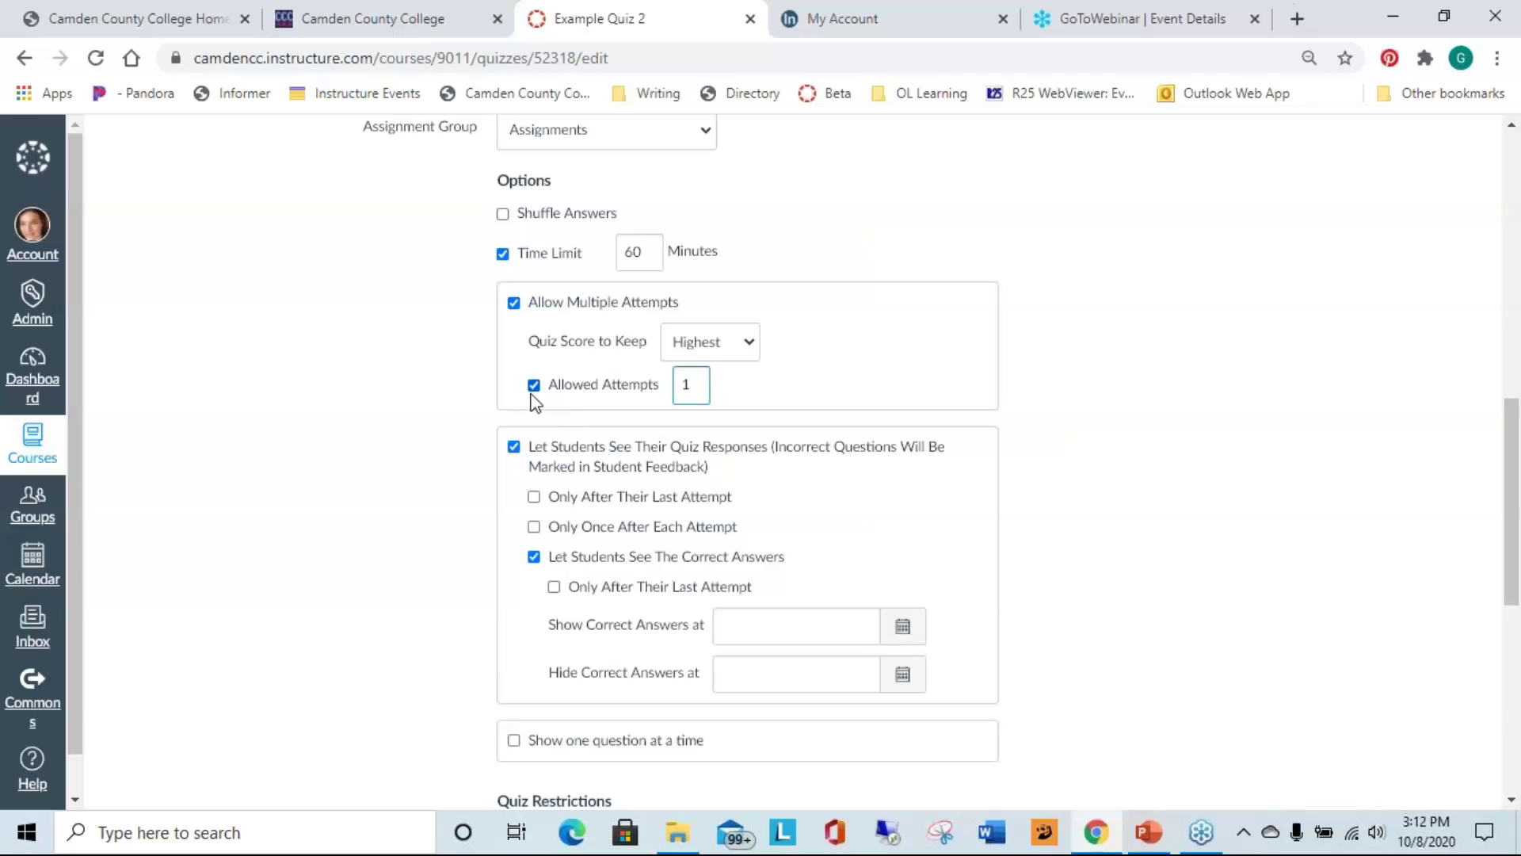
pyautogui.click(514, 303)
# - Examine the options for letting students see their quiz responses, highlighting the Let Students See The Correct Answers setting
pyautogui.scroll(-2, 866, 306)
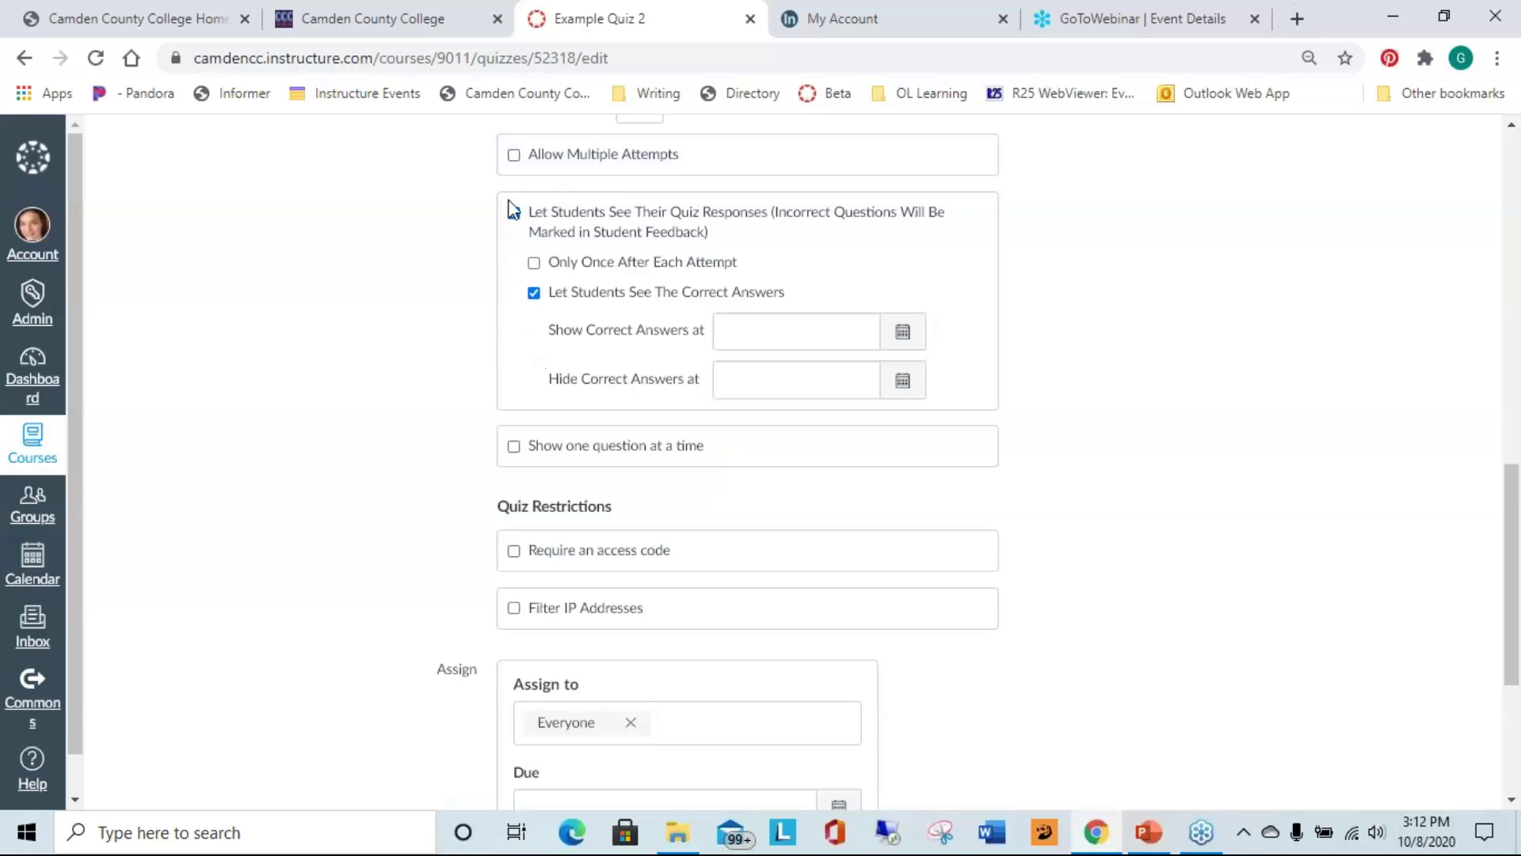
pyautogui.tripleClick(498, 337)
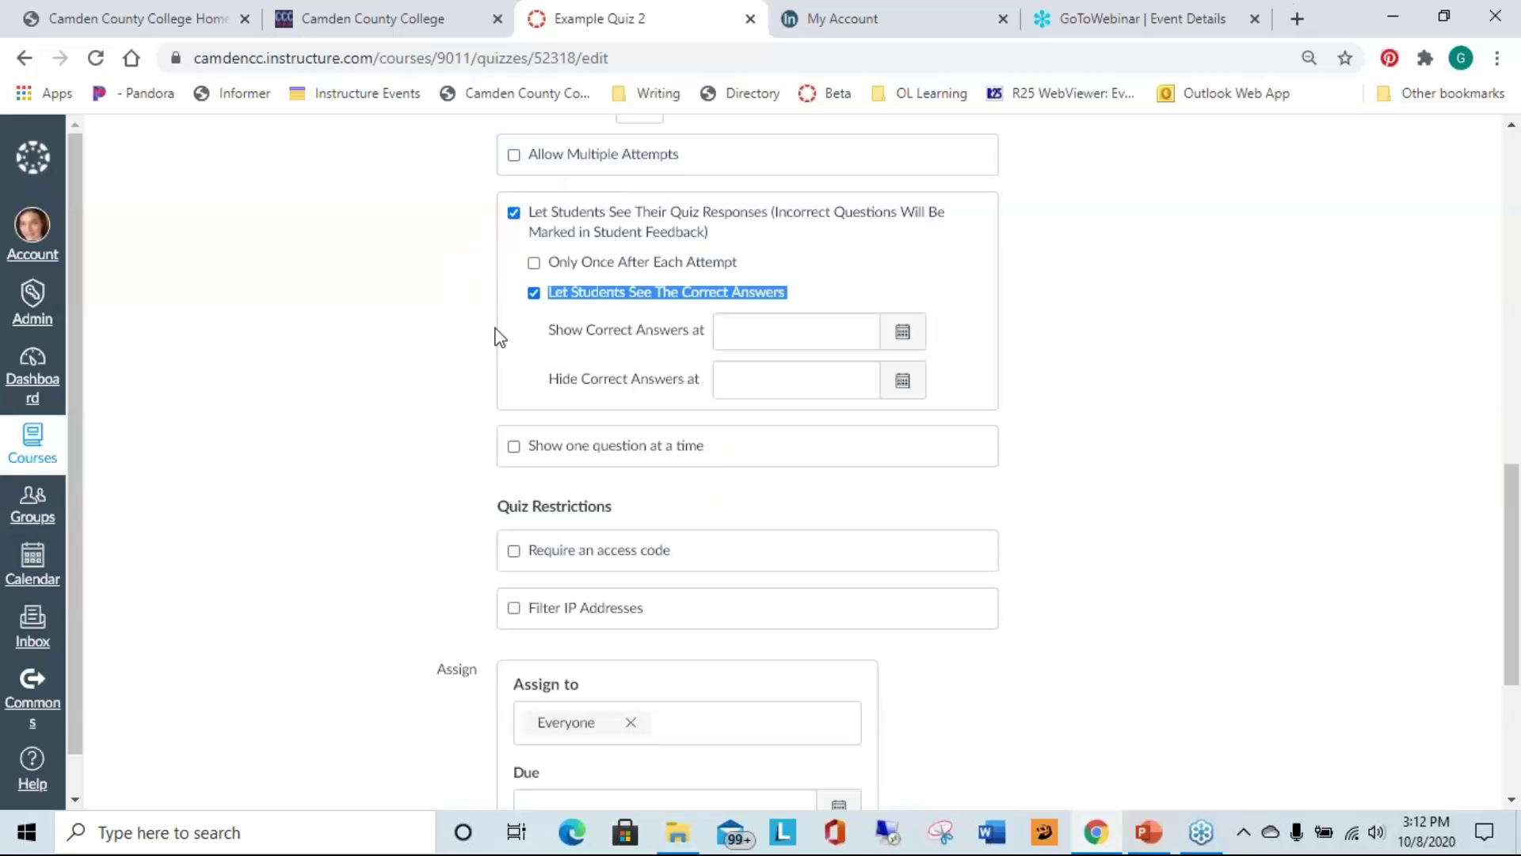
# - Try showing one question at a time with questions locked after answering, and turn the one-question option back off
pyautogui.click(996, 282)
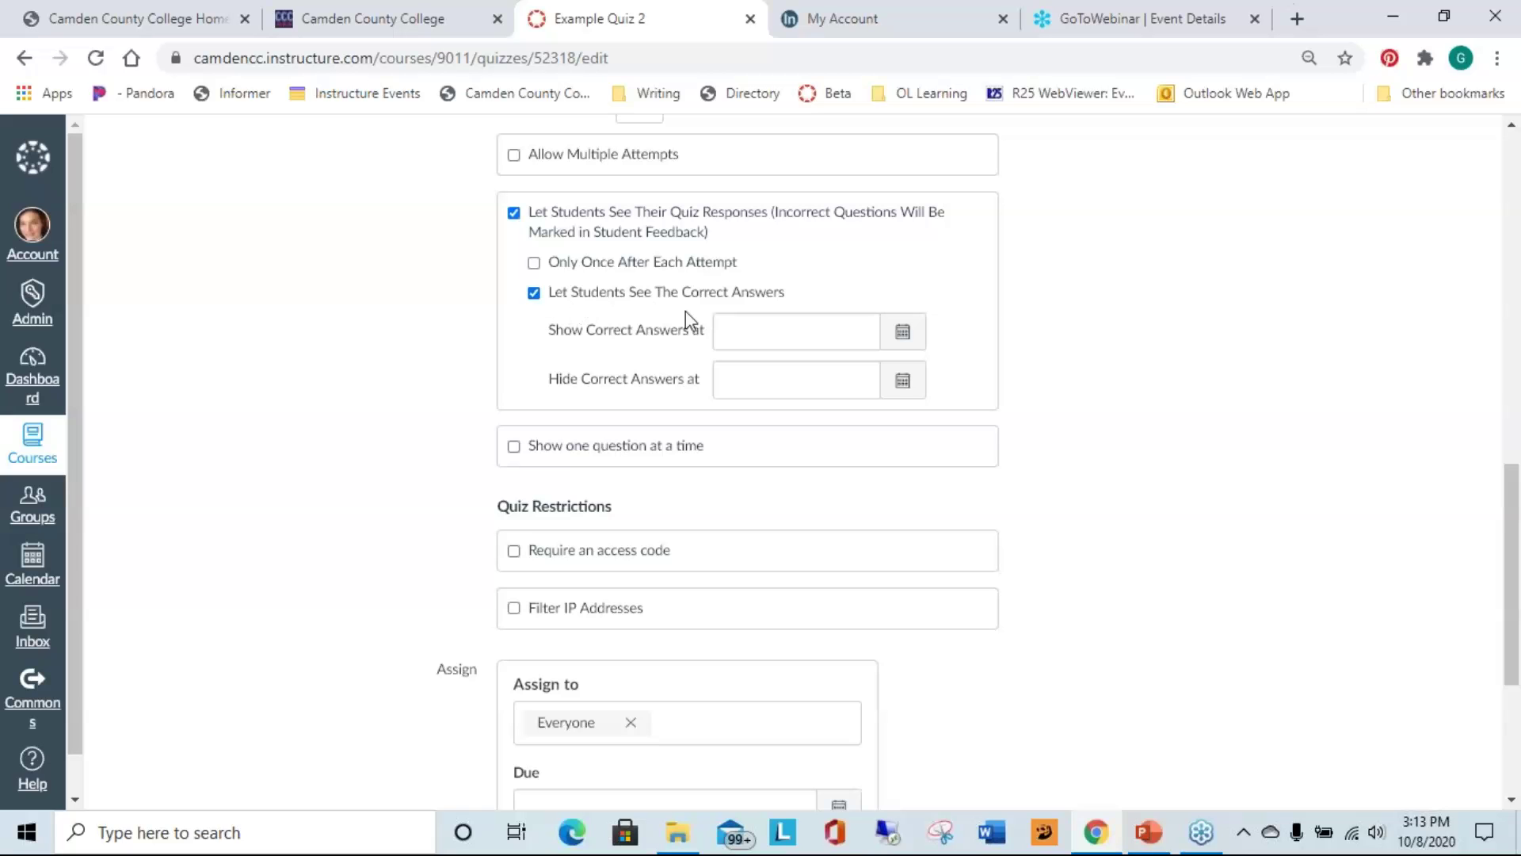
pyautogui.scroll(-2, 705, 293)
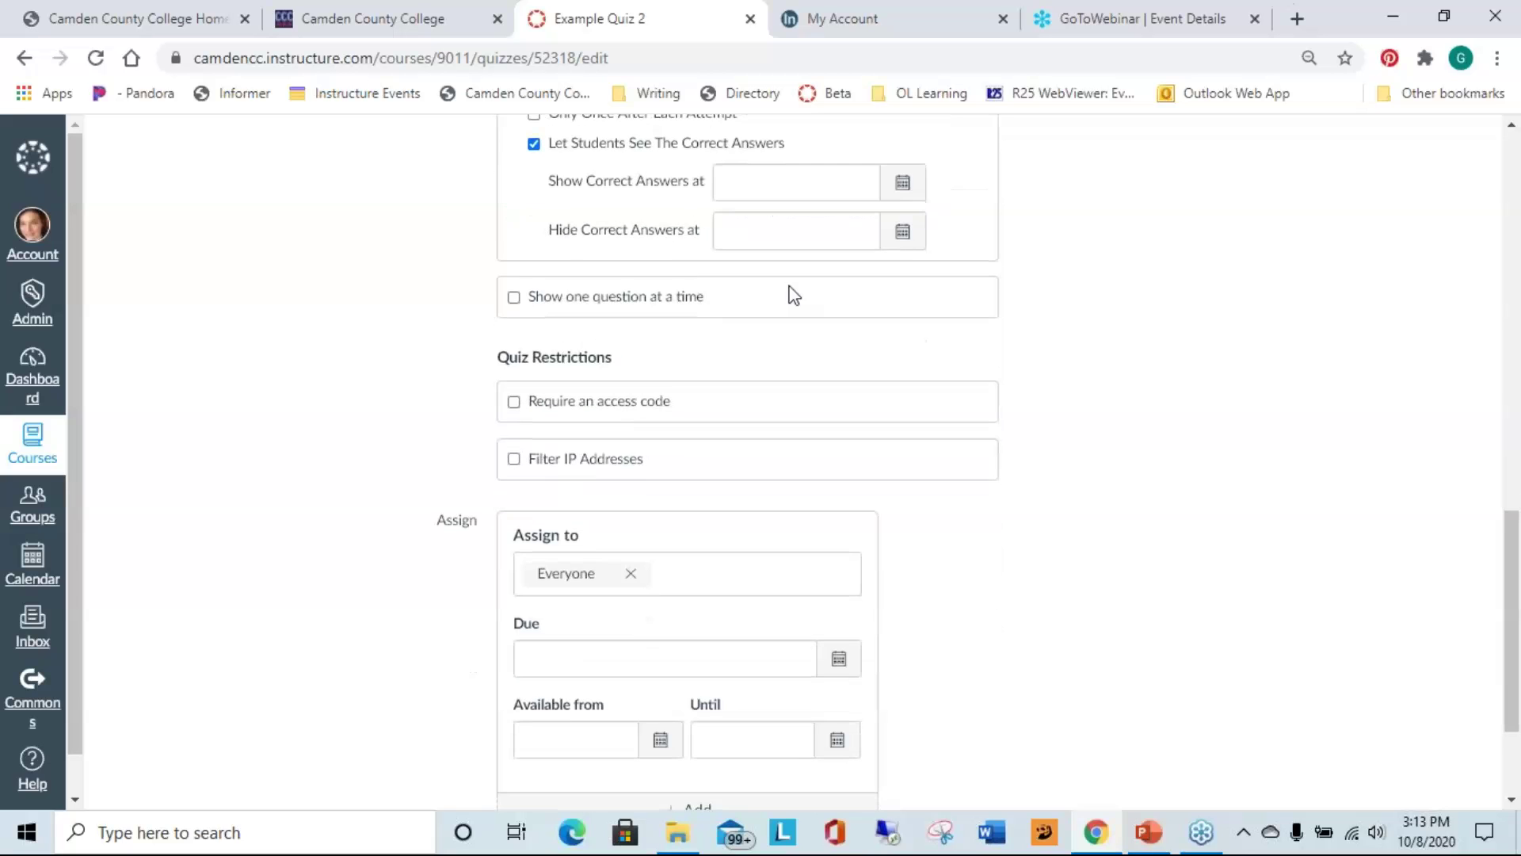
pyautogui.scroll(2, 795, 295)
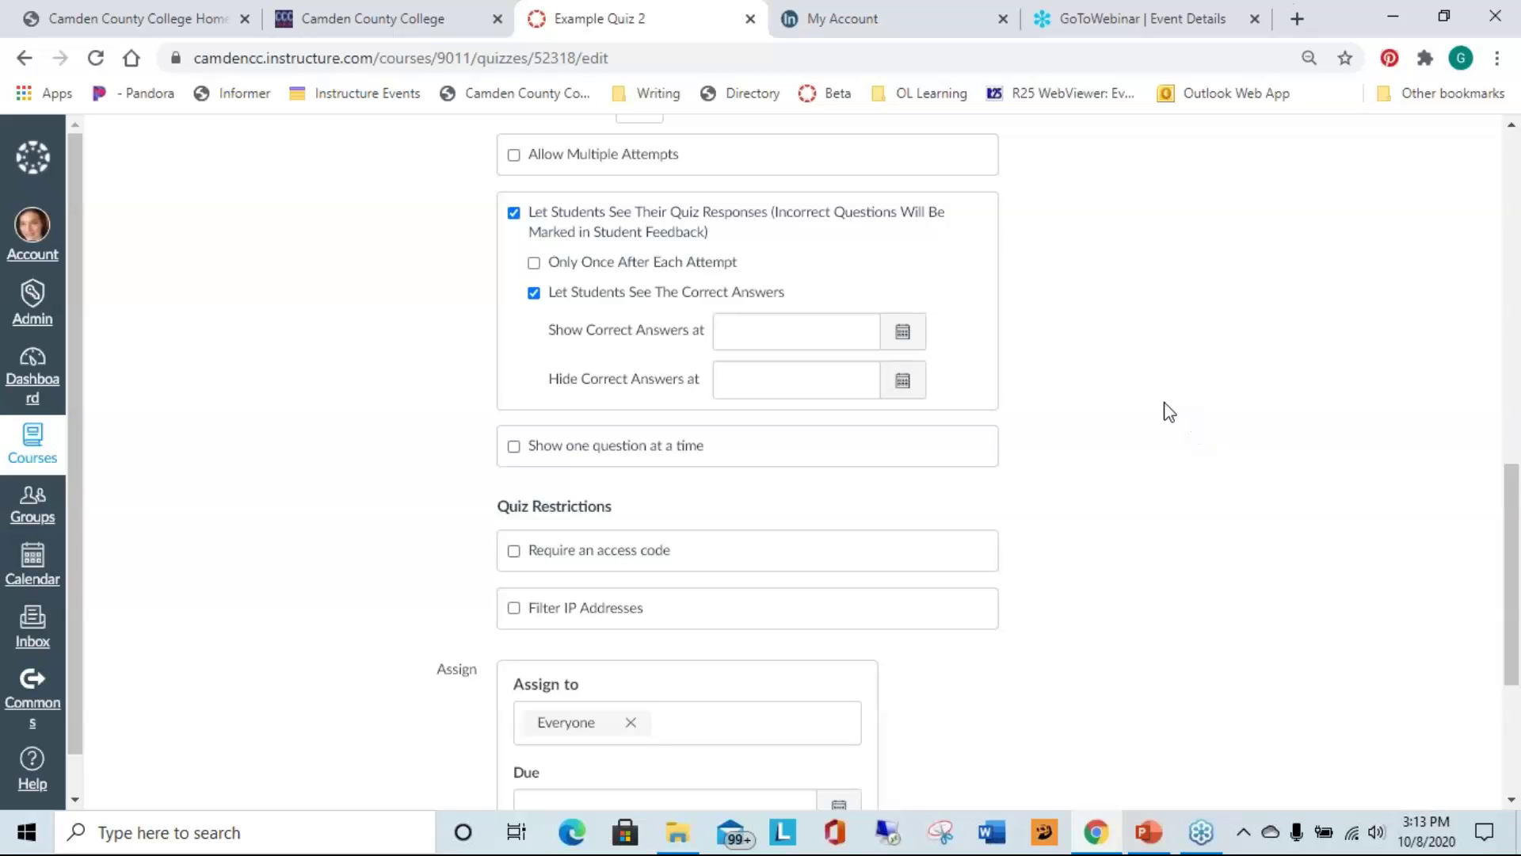
pyautogui.scroll(-2, 1161, 369)
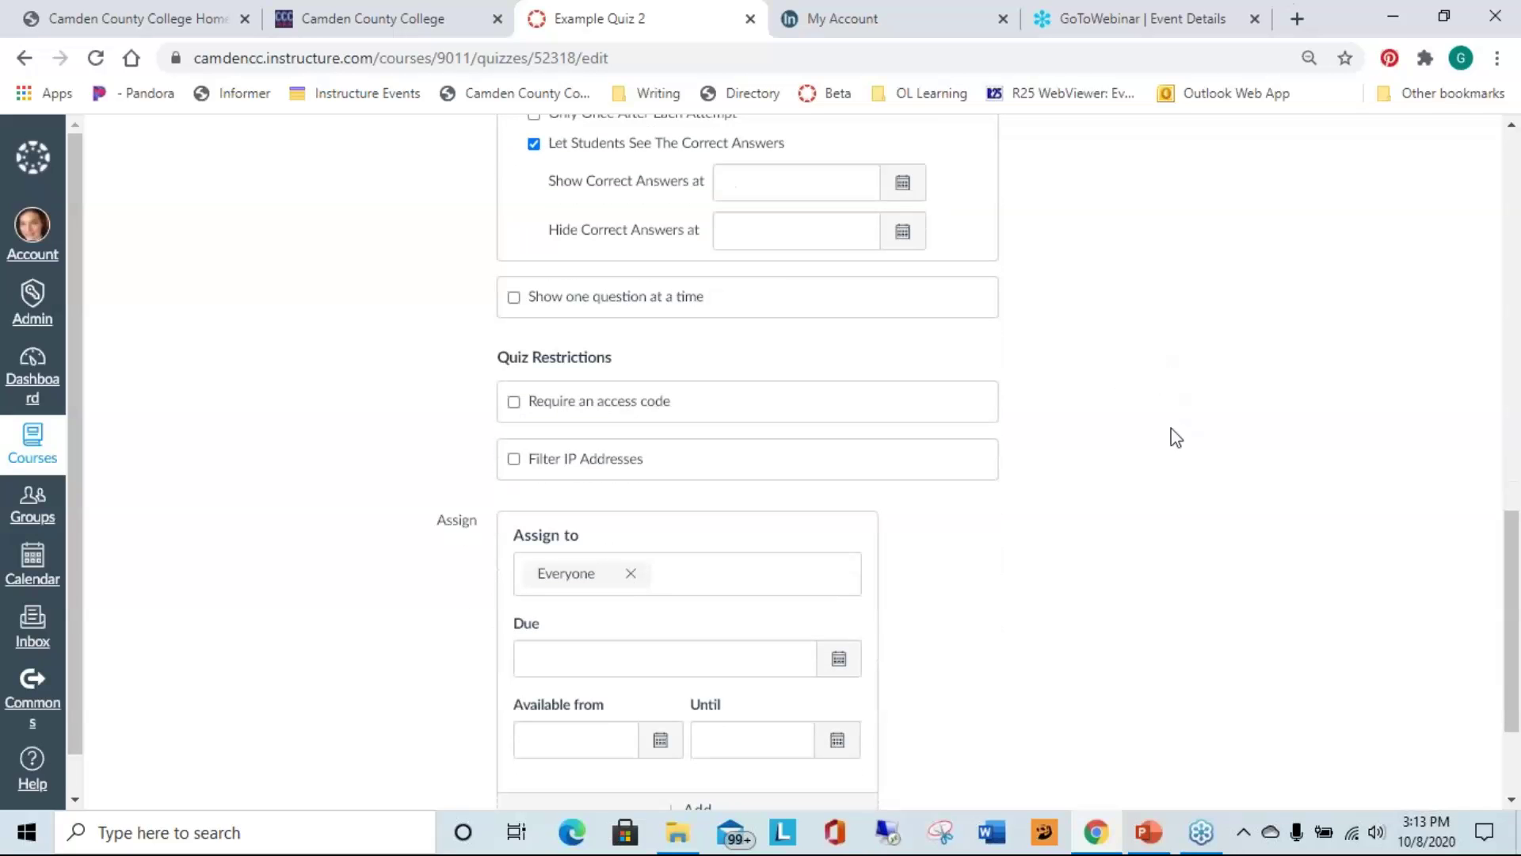
pyautogui.click(515, 298)
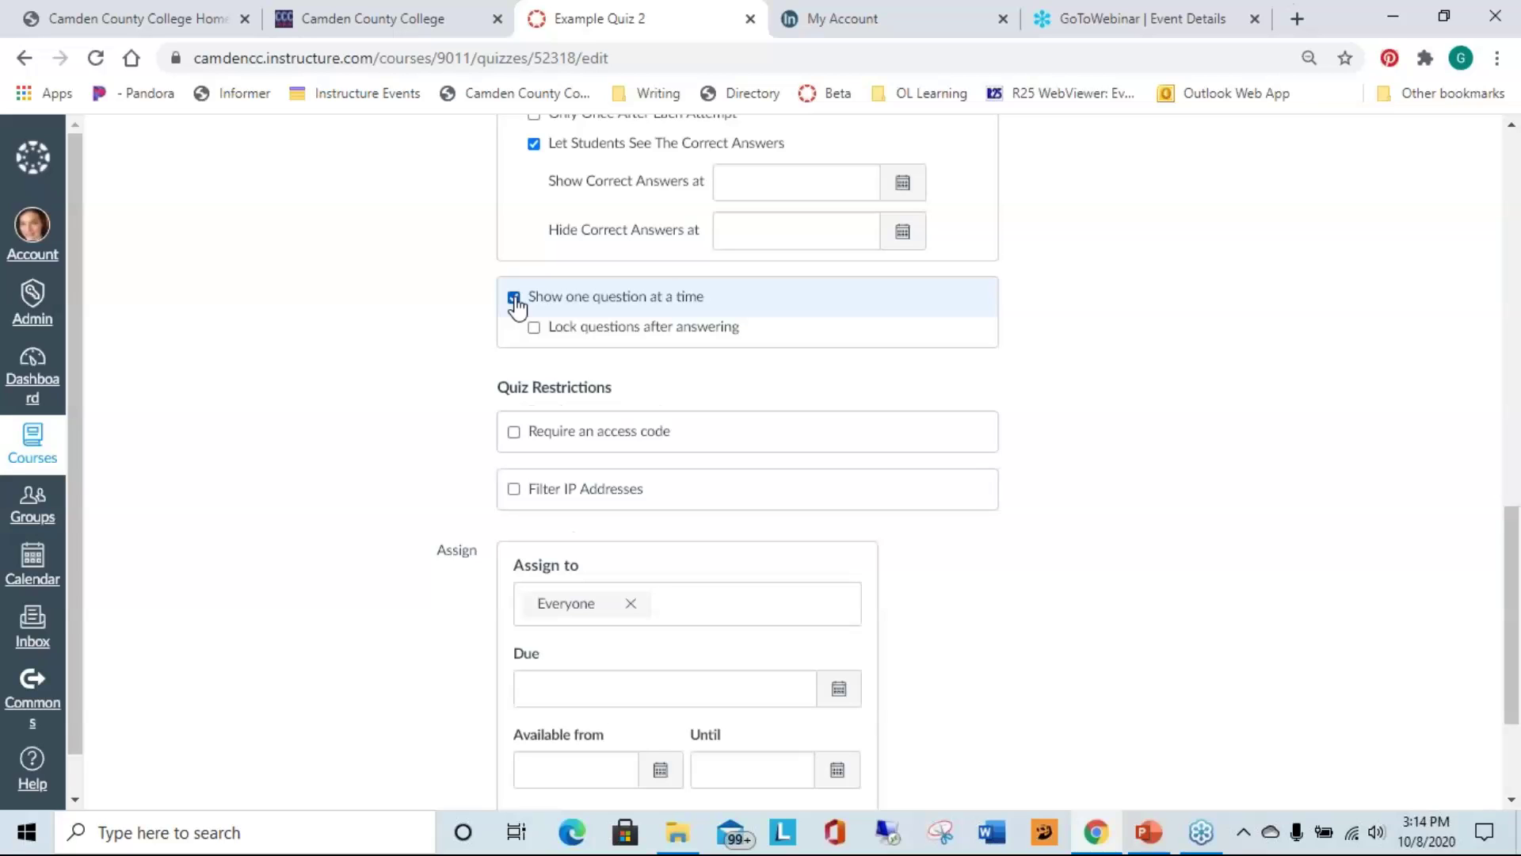
pyautogui.click(514, 299)
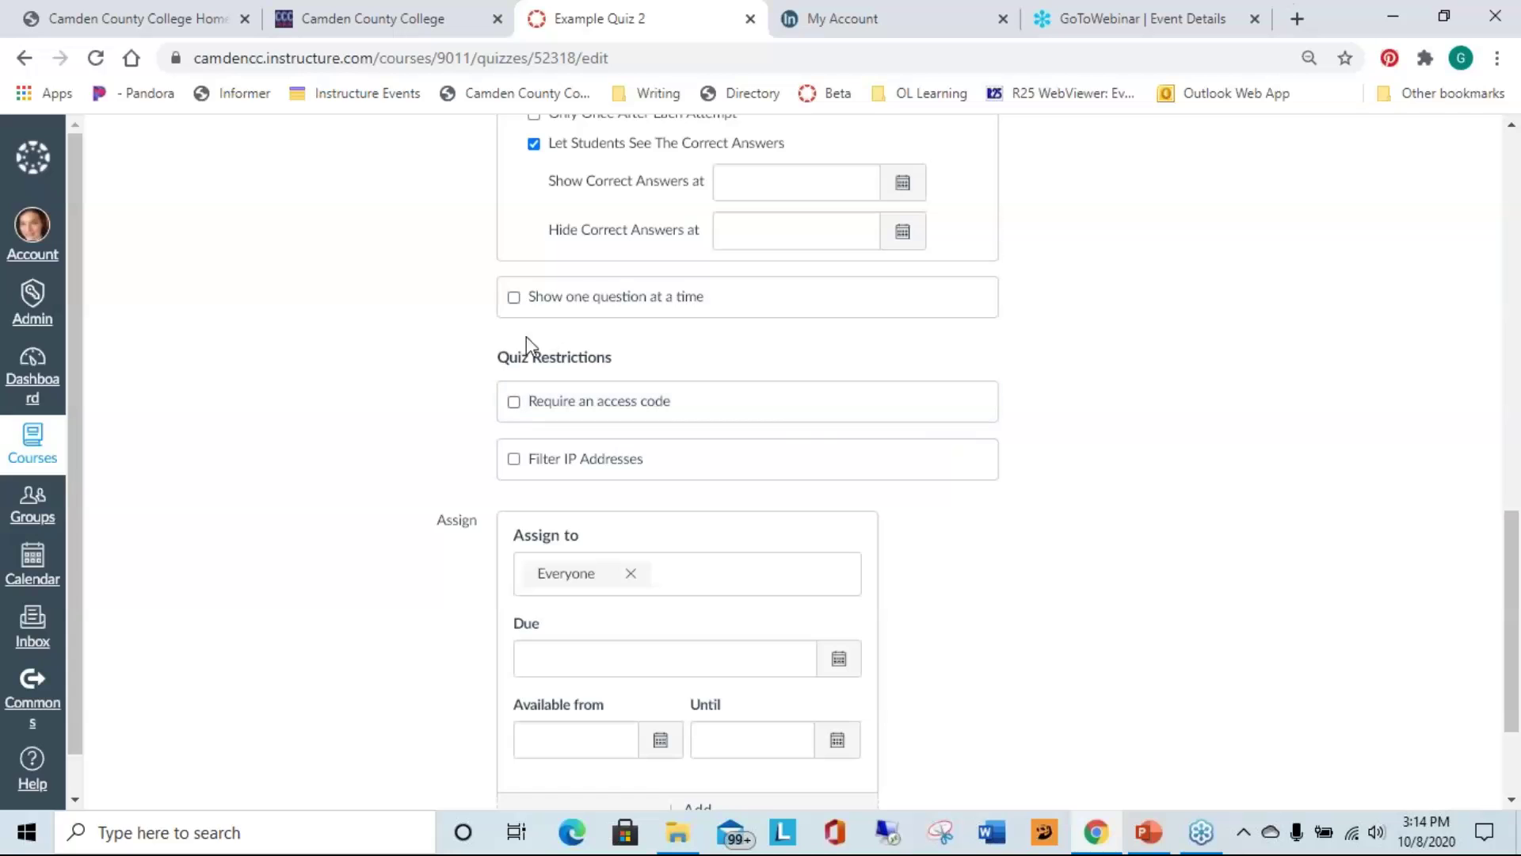
pyautogui.click(514, 298)
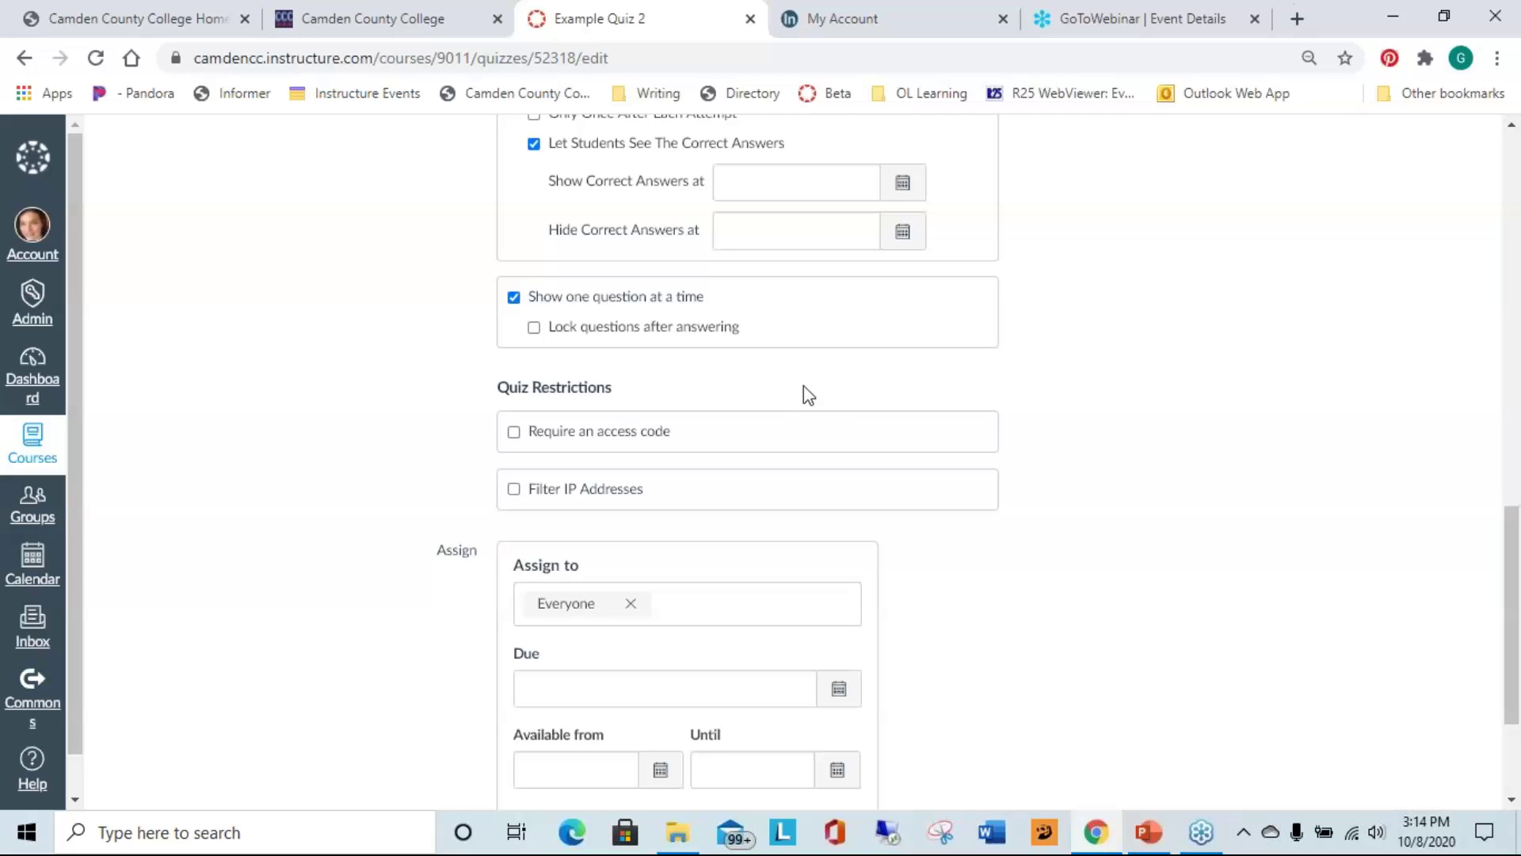
pyautogui.click(539, 330)
pyautogui.click(514, 297)
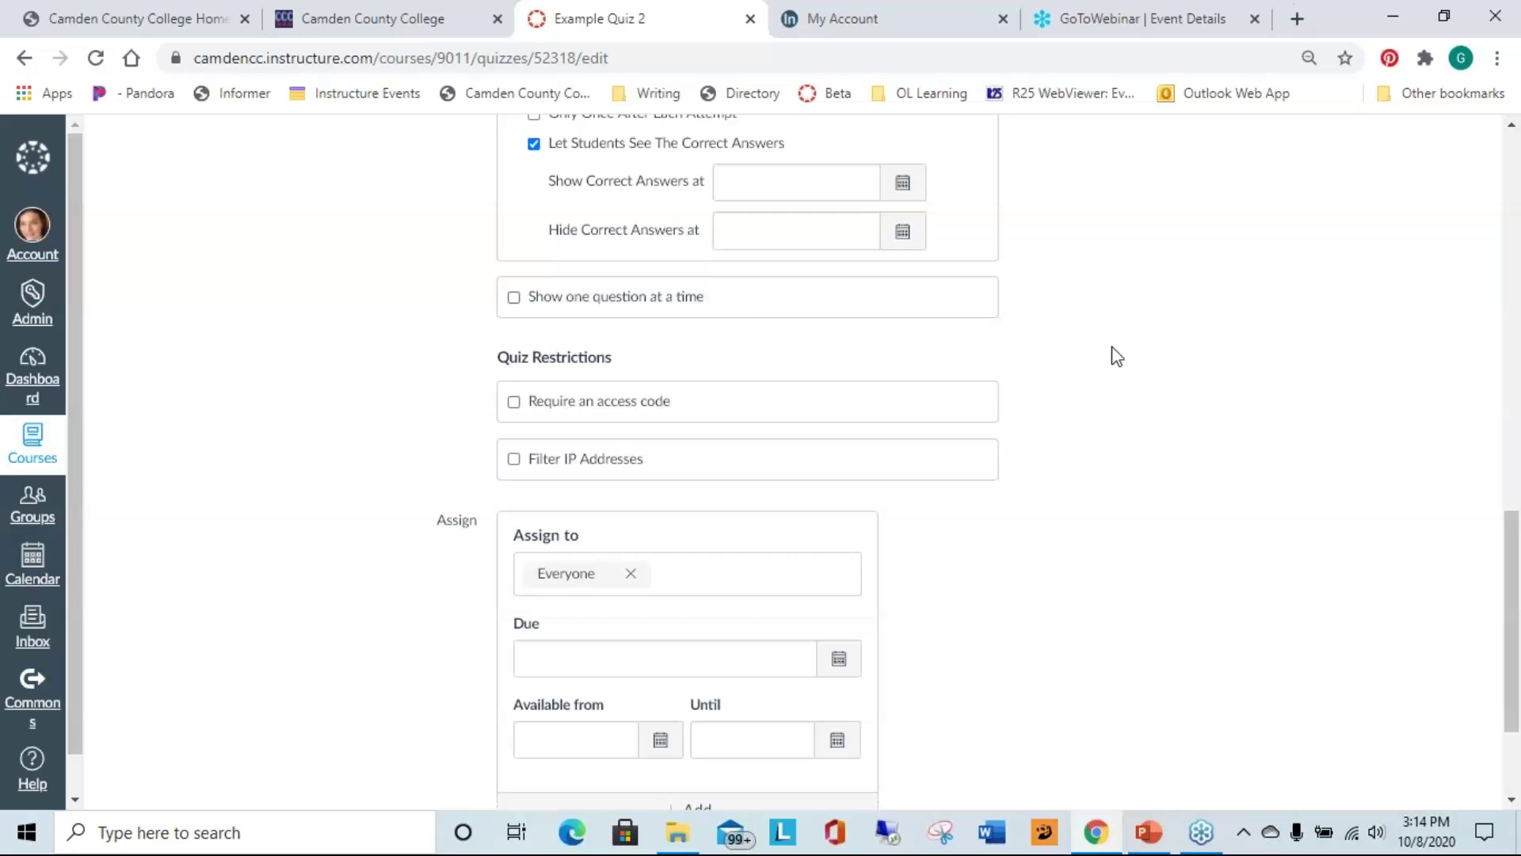
# - Make the quiz available to everyone from Oct 21 12am until Oct 27 11:59pm
pyautogui.scroll(-3, 1114, 331)
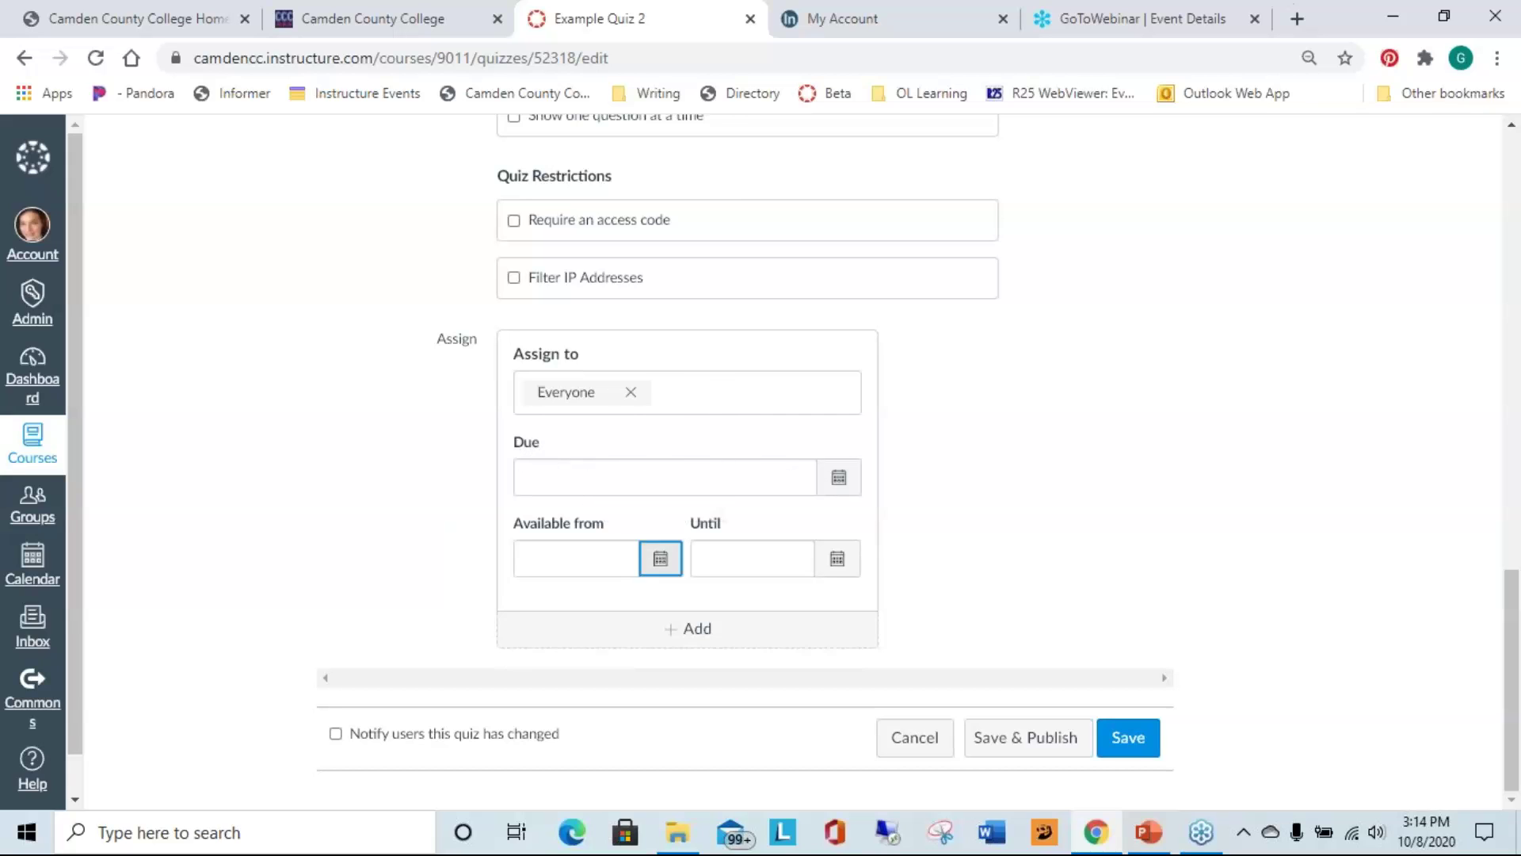
pyautogui.click(661, 559)
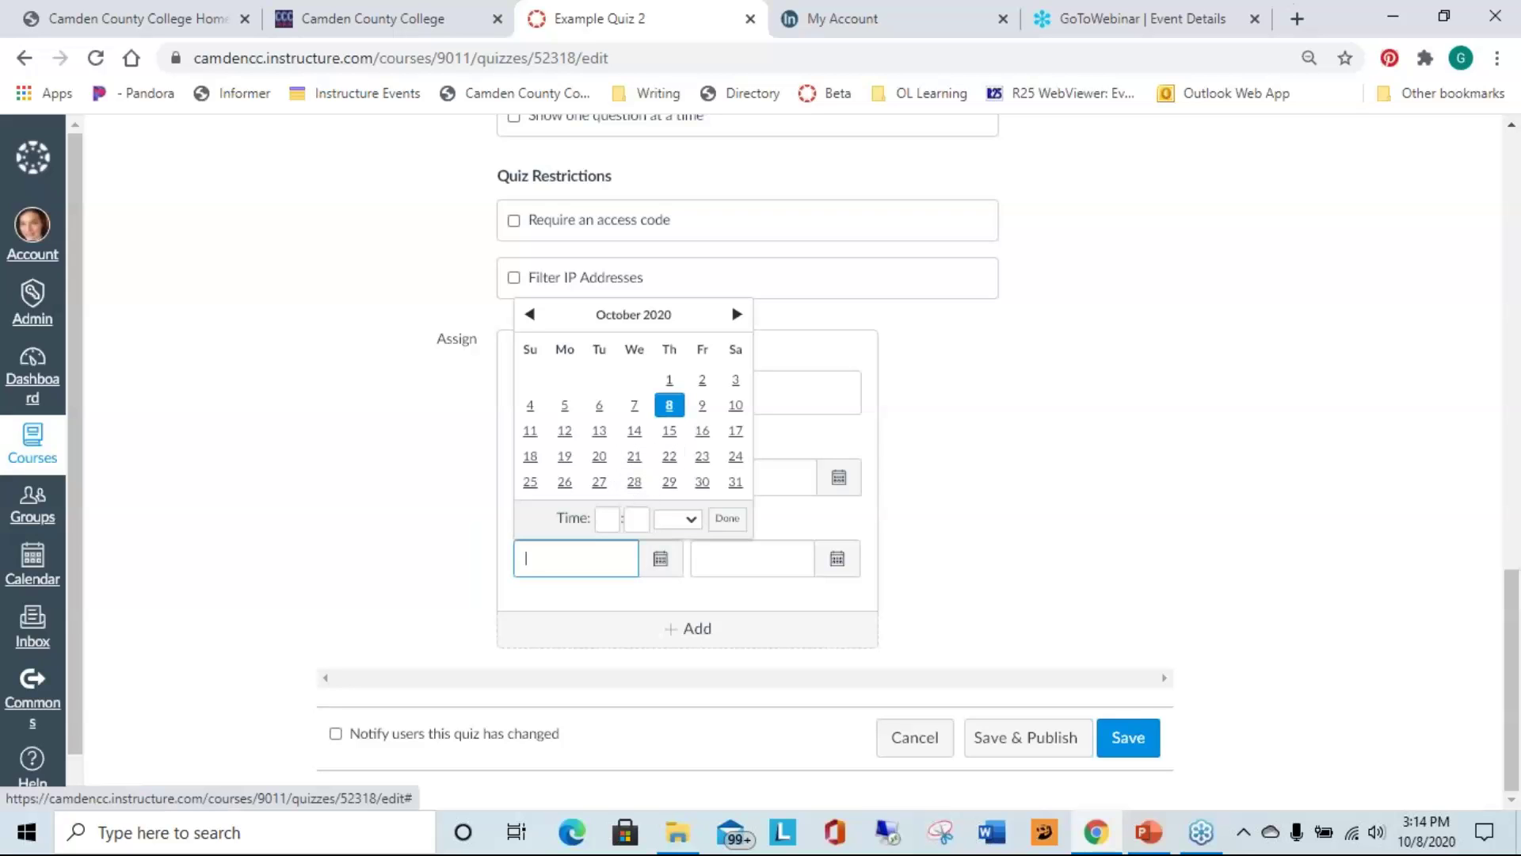
pyautogui.click(634, 456)
pyautogui.click(727, 518)
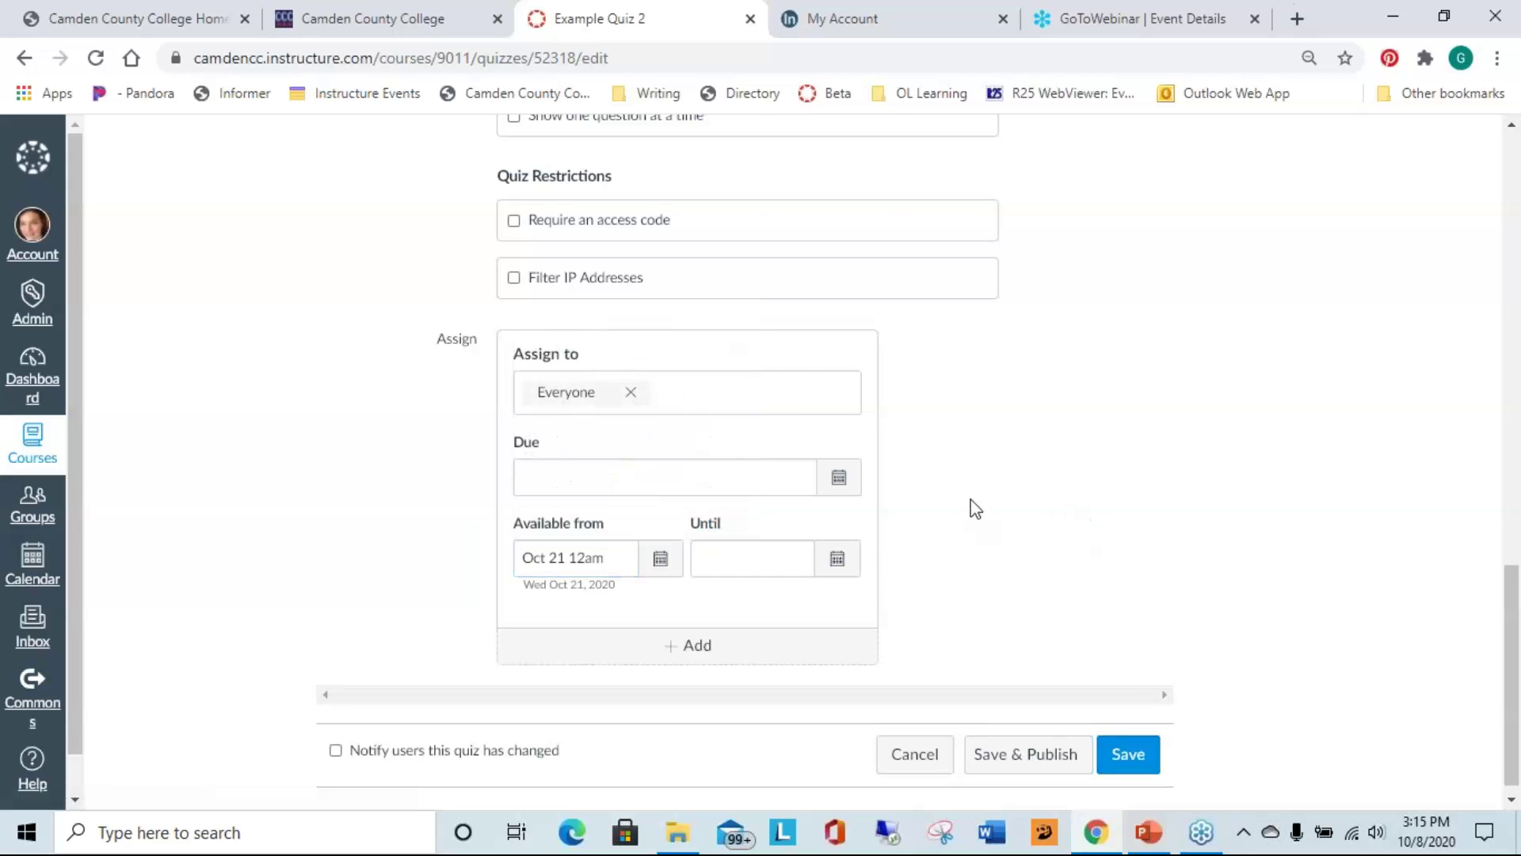
pyautogui.click(836, 564)
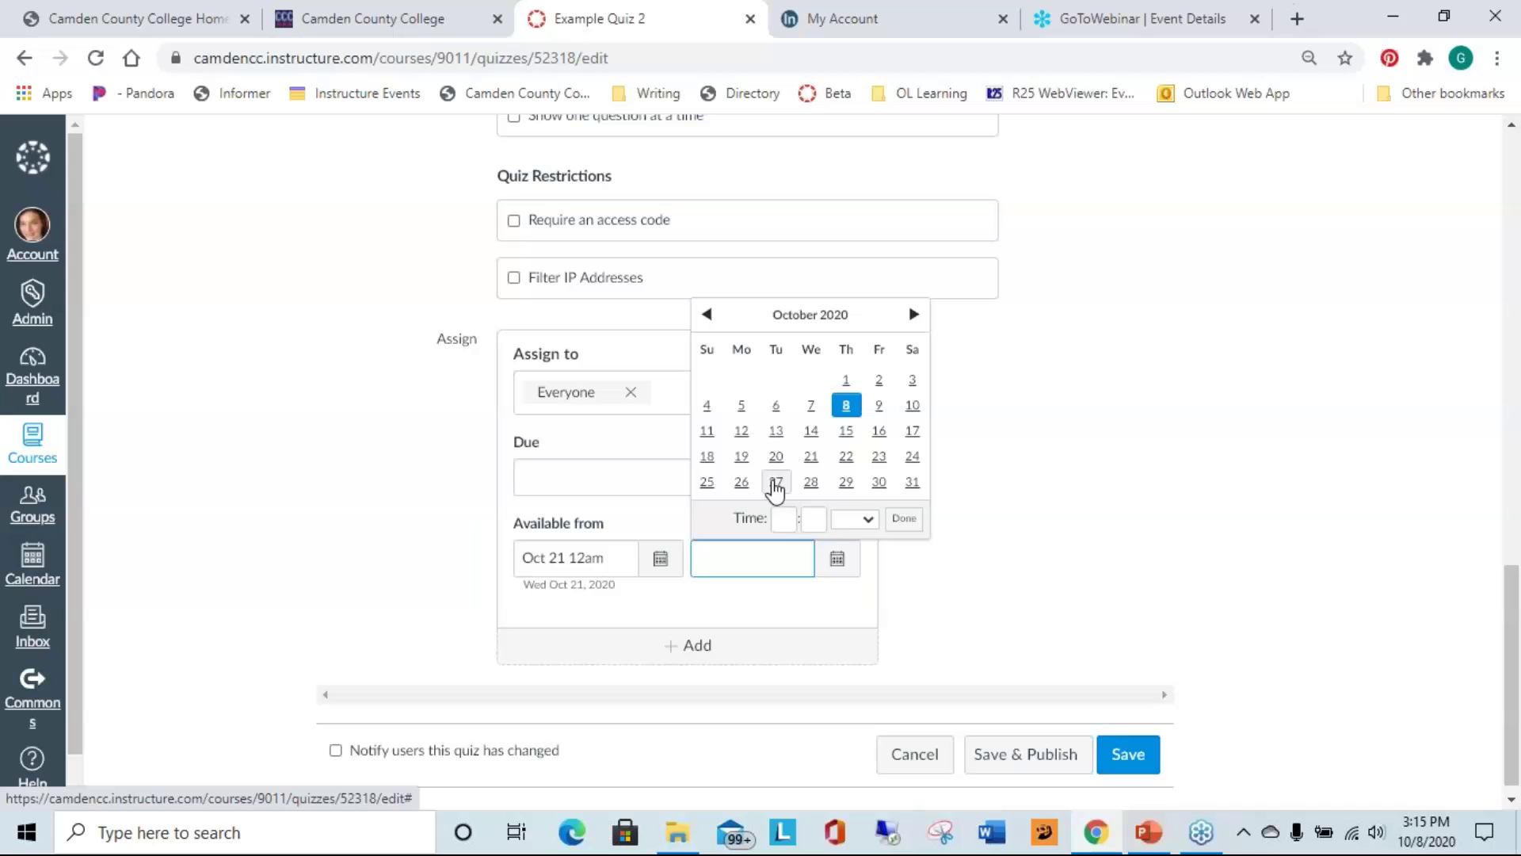
pyautogui.click(779, 485)
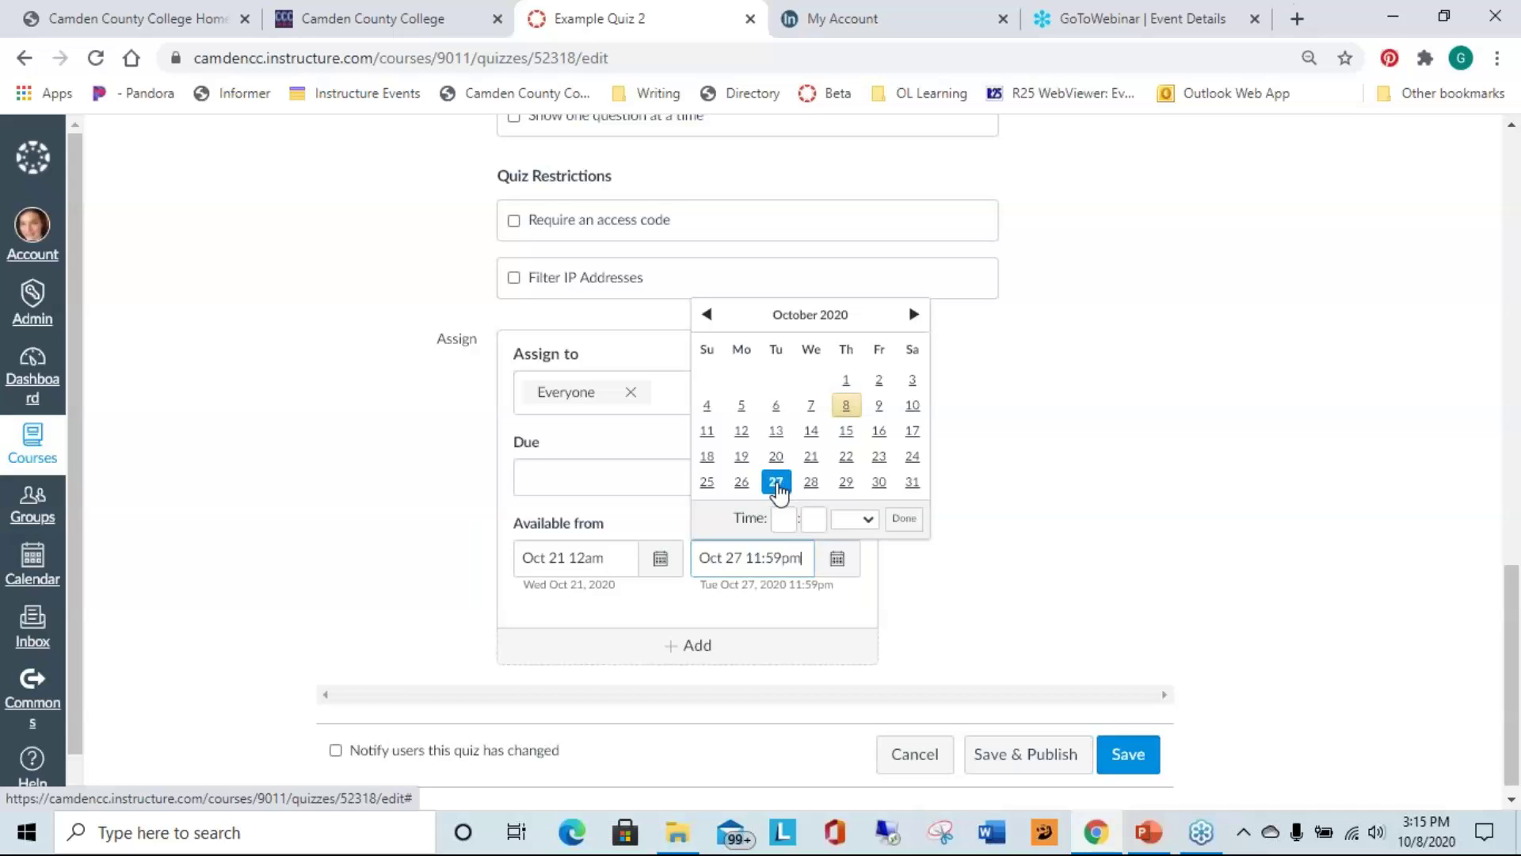
pyautogui.click(905, 520)
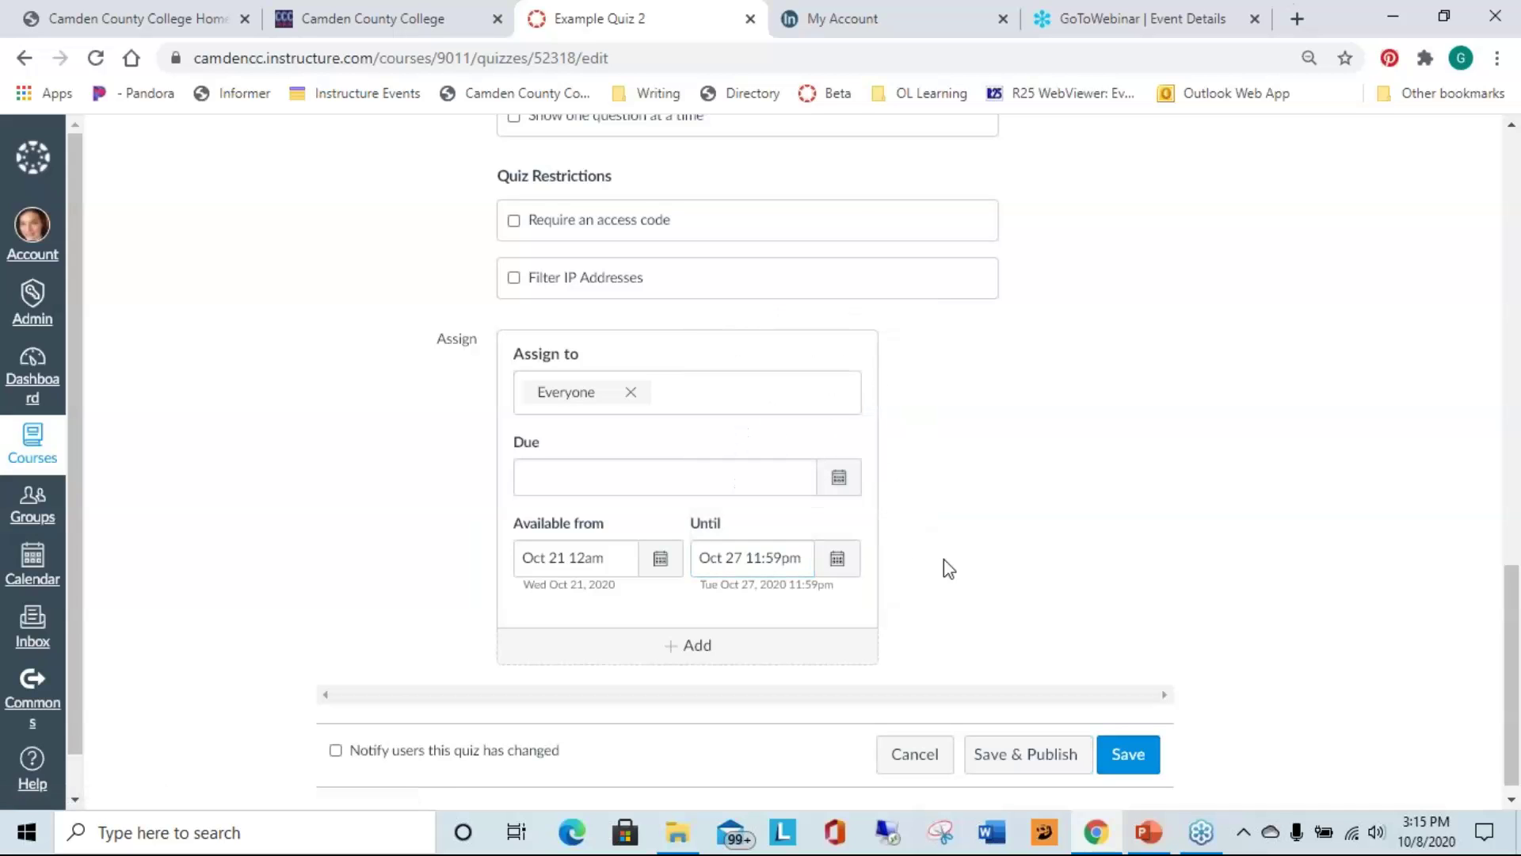
# - Set the quiz's due date for everyone to Oct 26 11:59pm
pyautogui.click(840, 480)
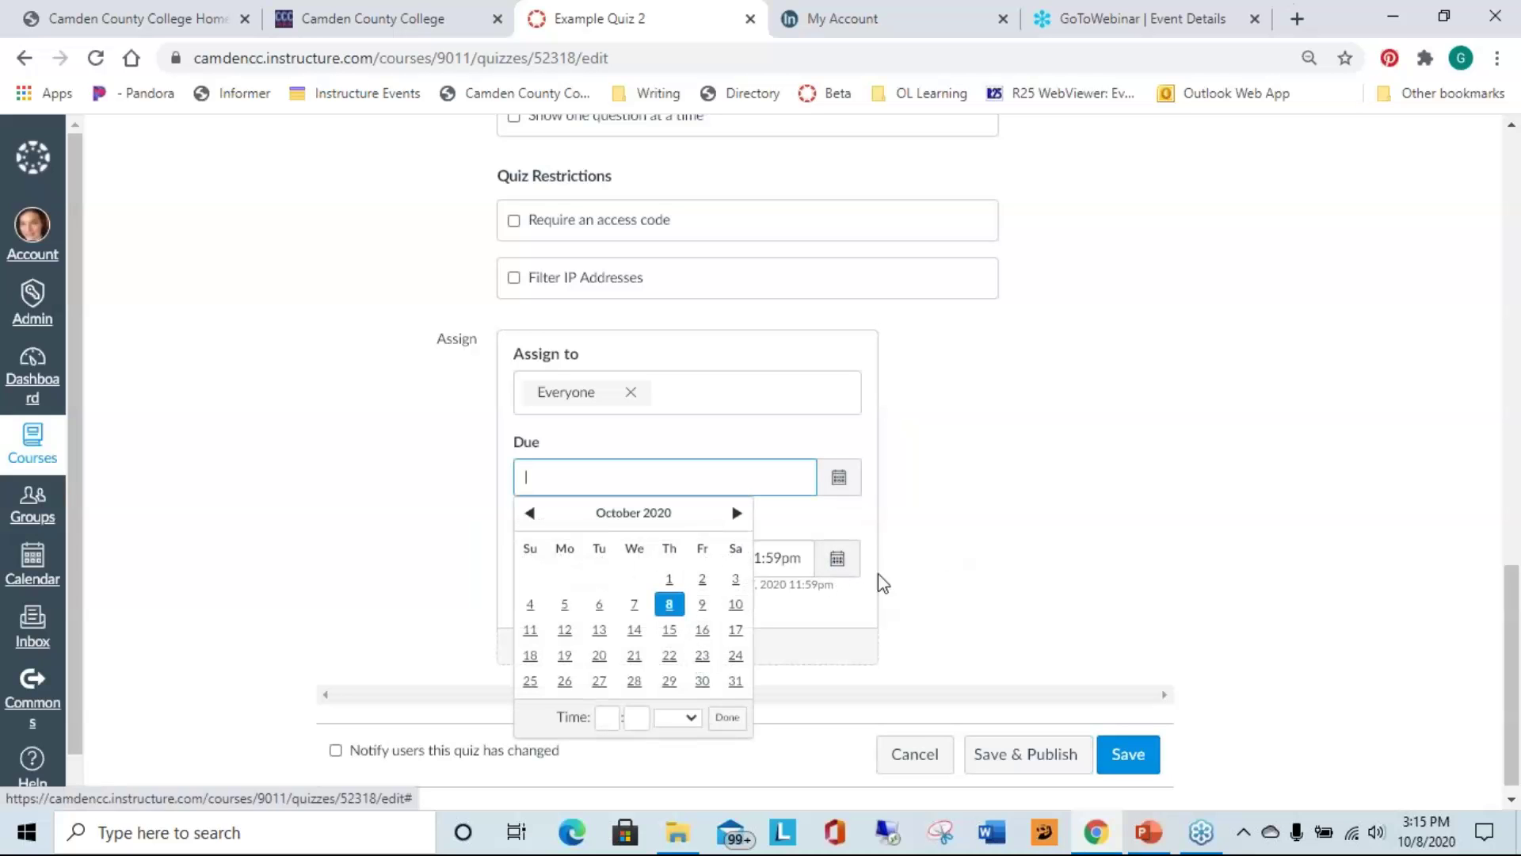
pyautogui.click(881, 584)
pyautogui.click(840, 477)
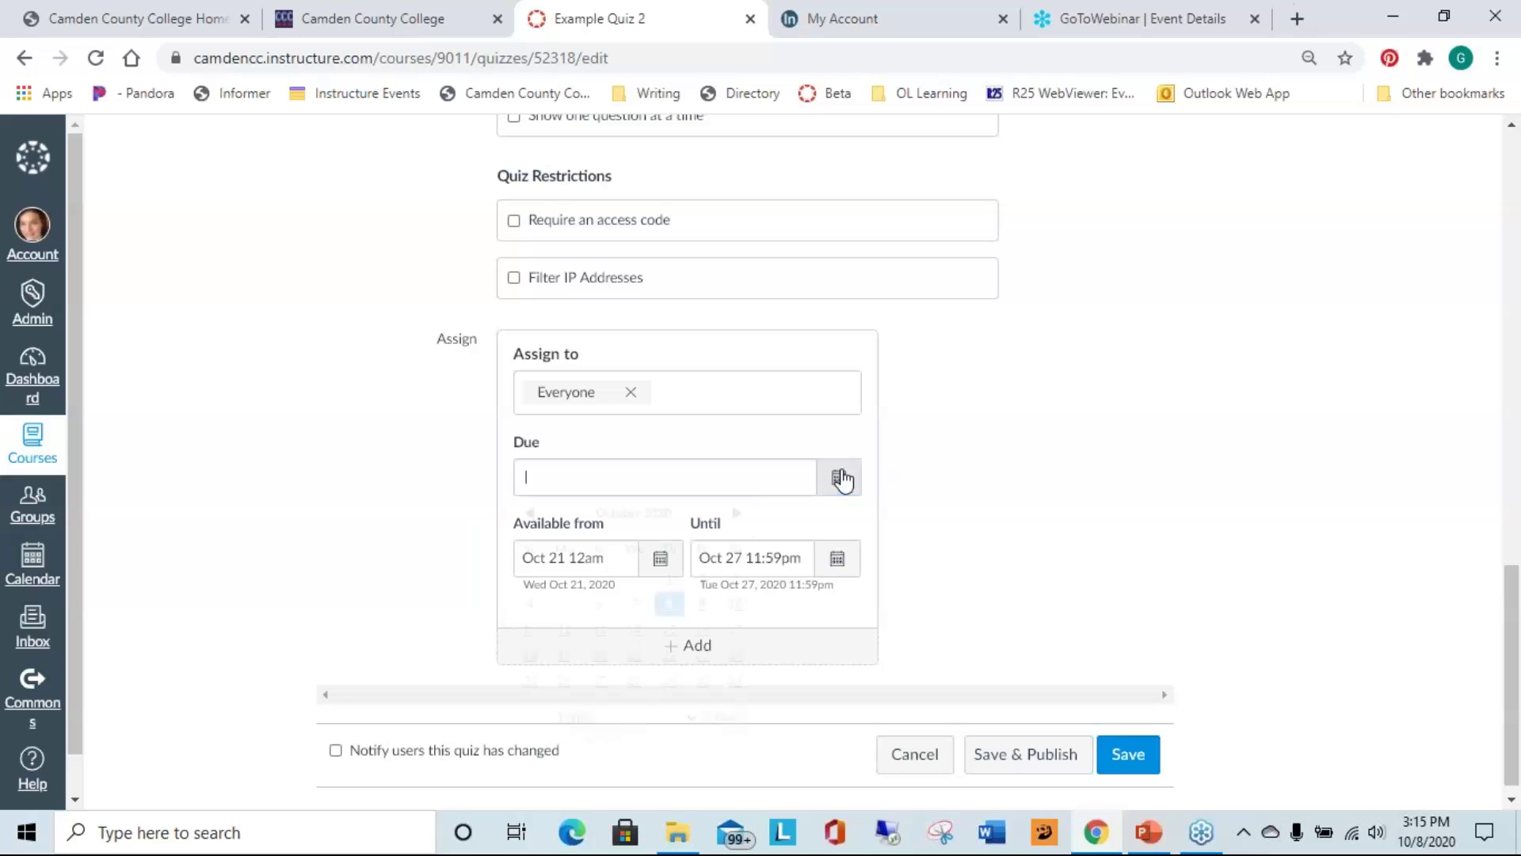
pyautogui.click(565, 681)
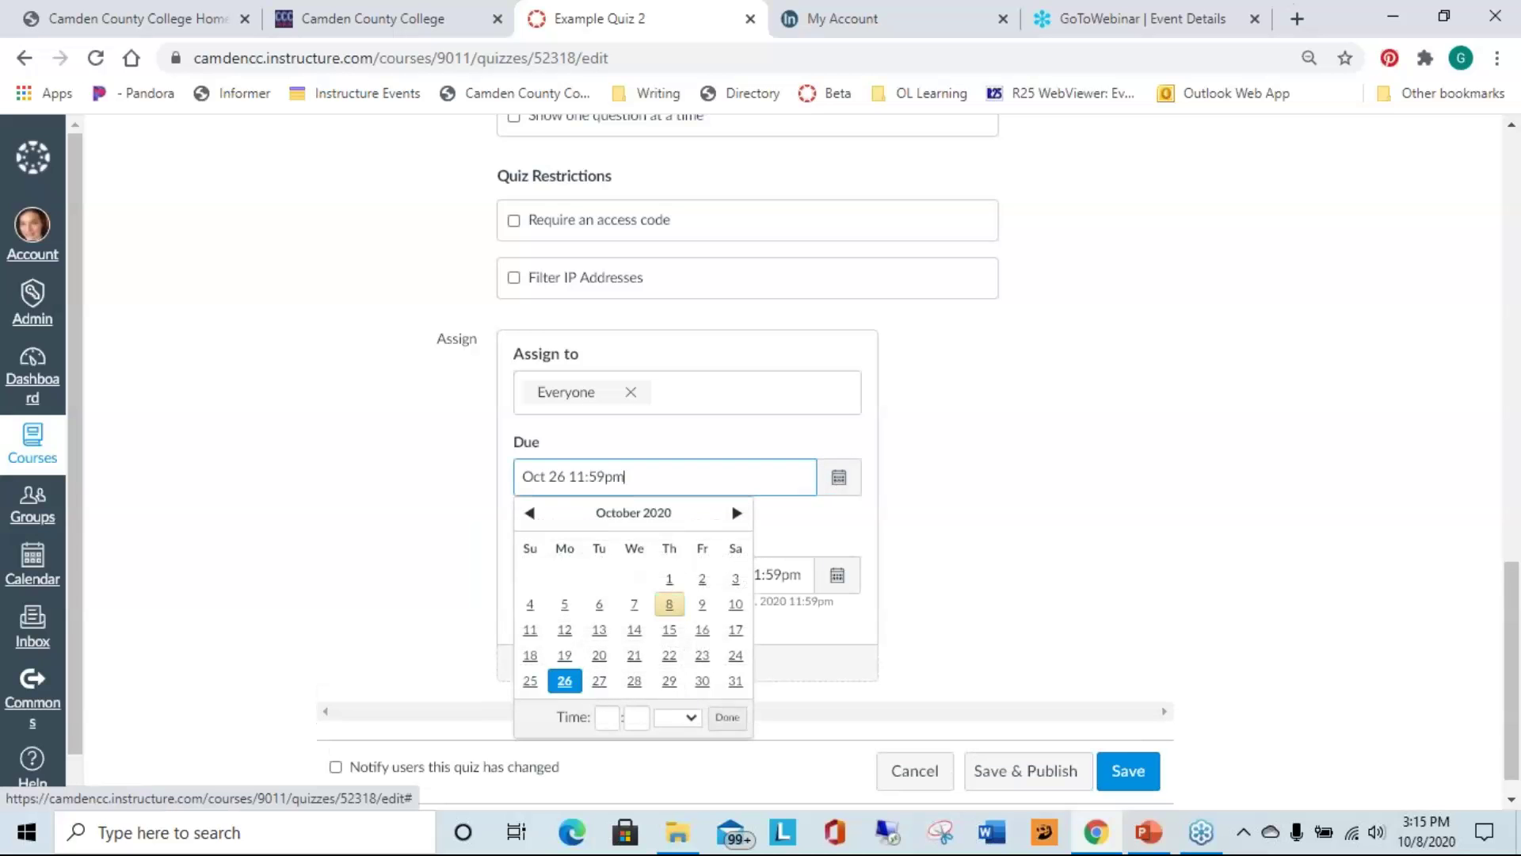
pyautogui.click(728, 717)
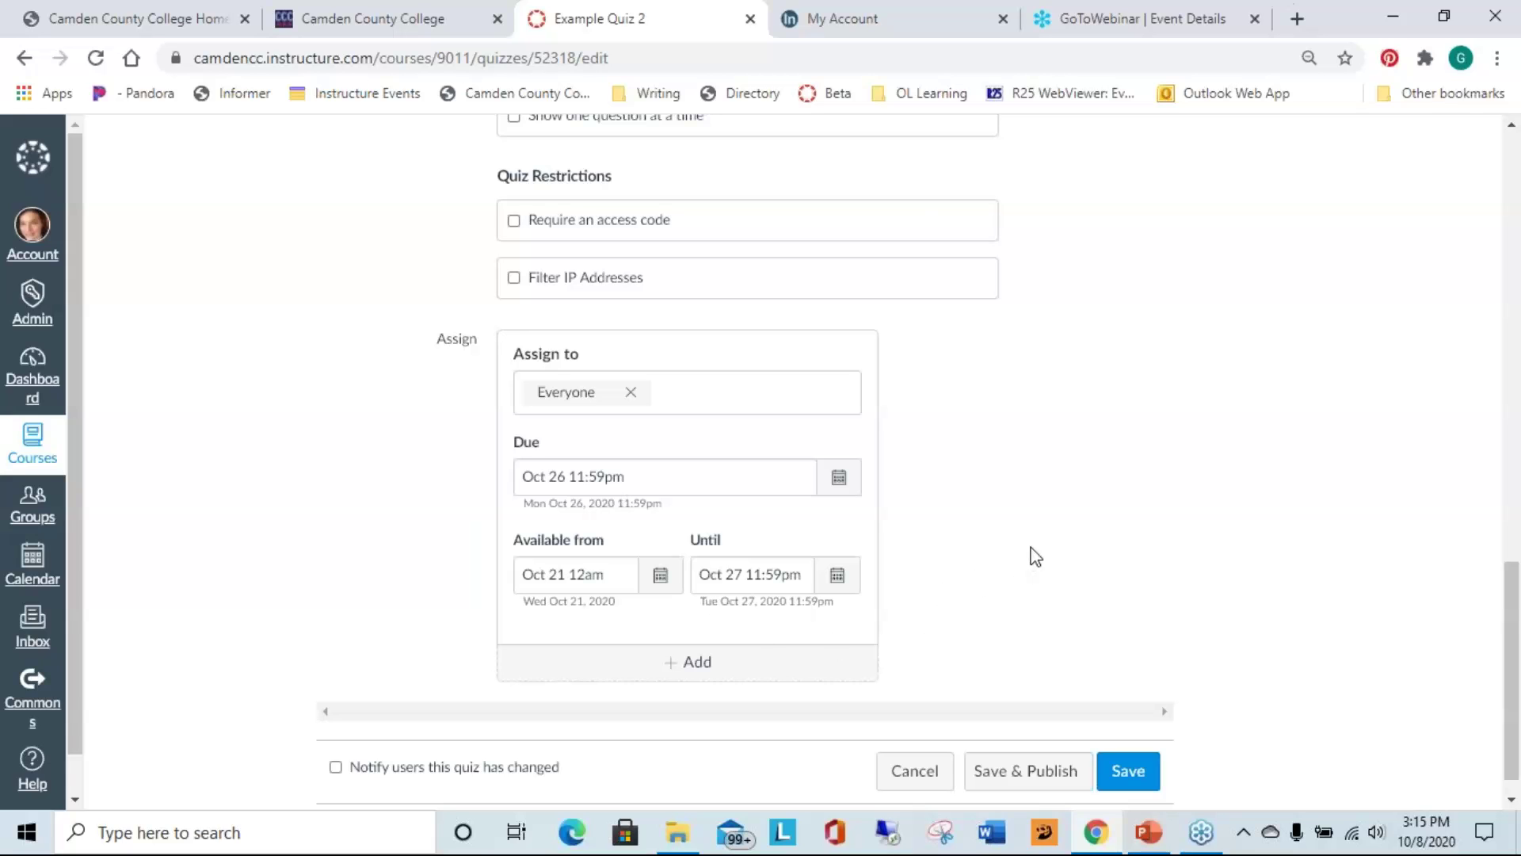
# - Add a second assignment entry to the quiz and assign it to the second and fourth students in the student list
pyautogui.scroll(-1, 1154, 476)
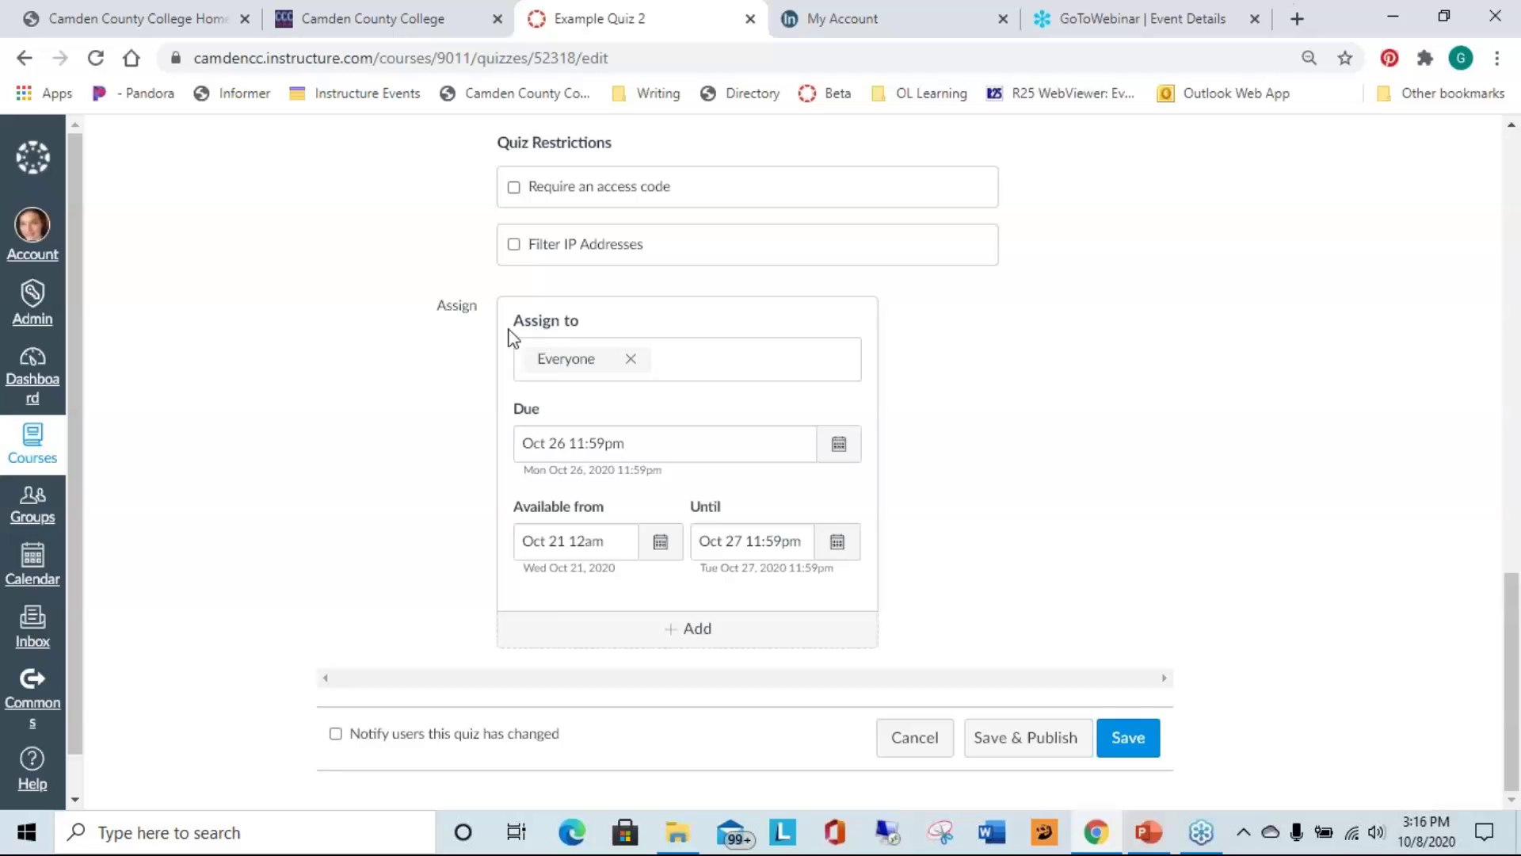
pyautogui.click(708, 352)
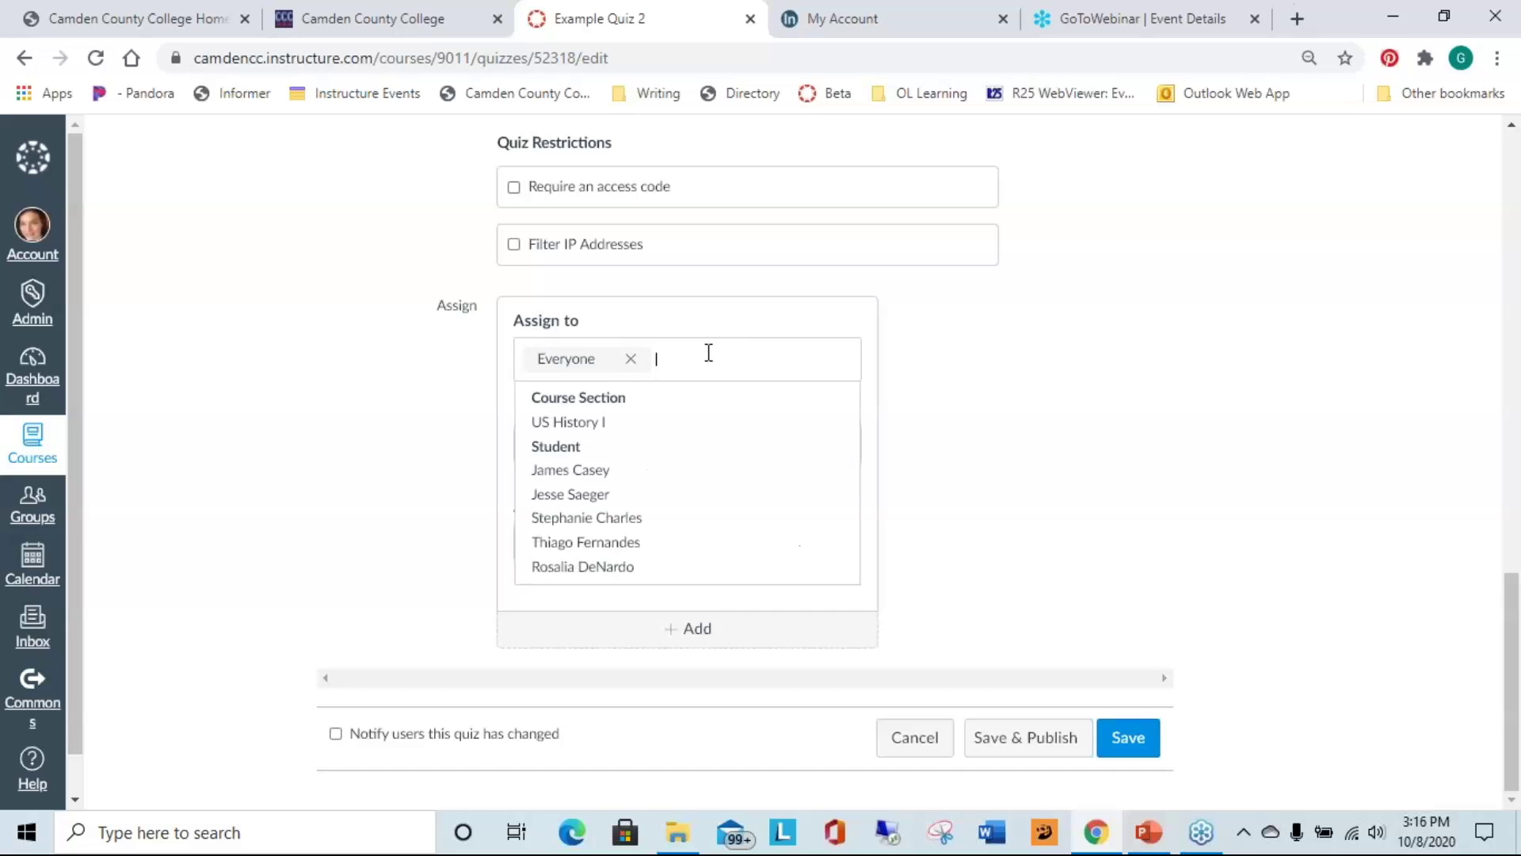
pyautogui.click(801, 312)
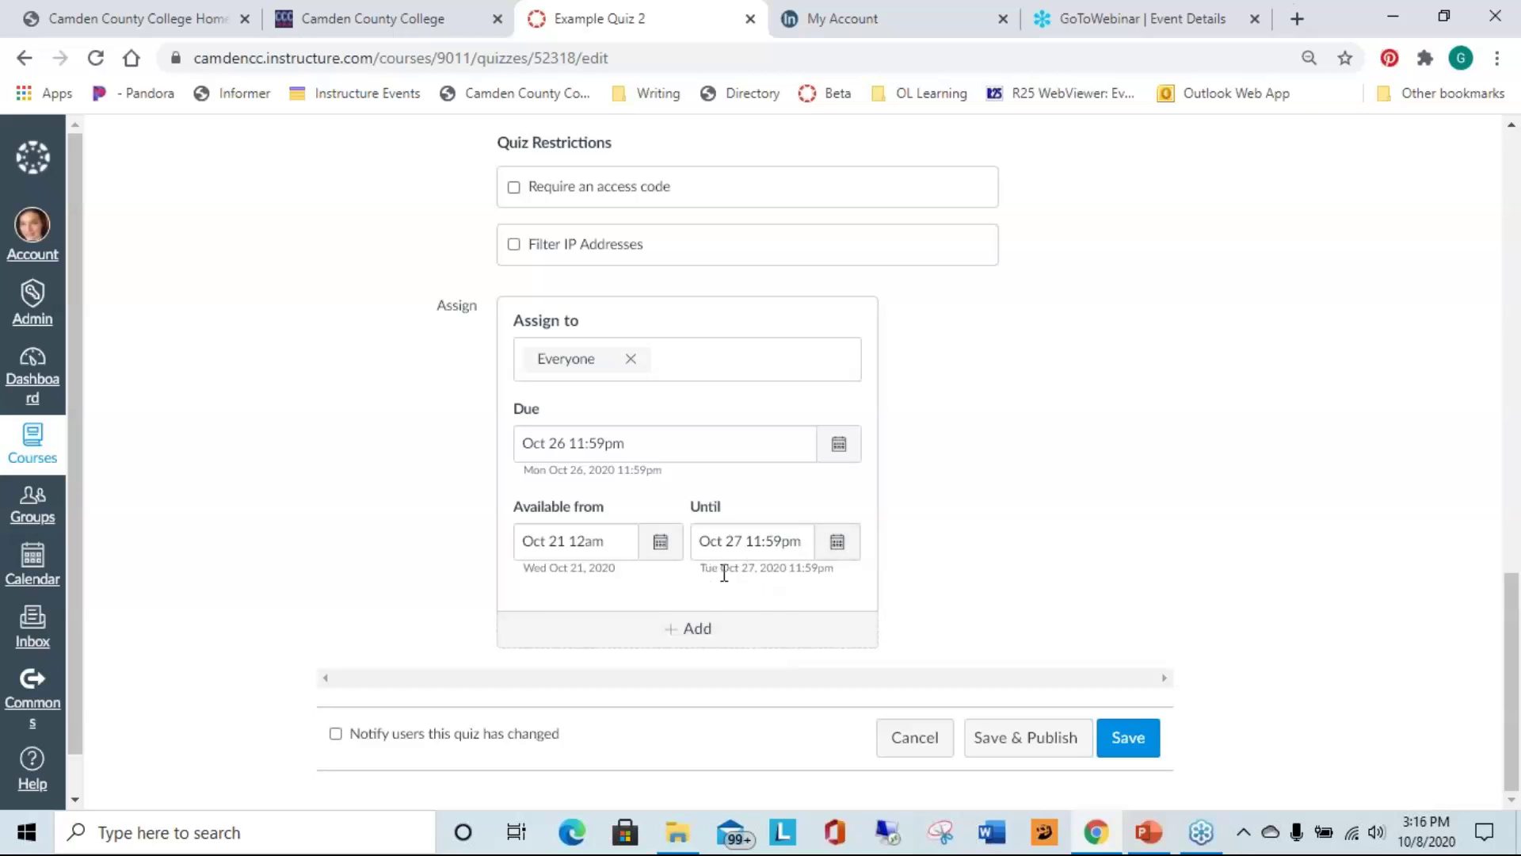
pyautogui.click(734, 632)
pyautogui.scroll(-4, 978, 560)
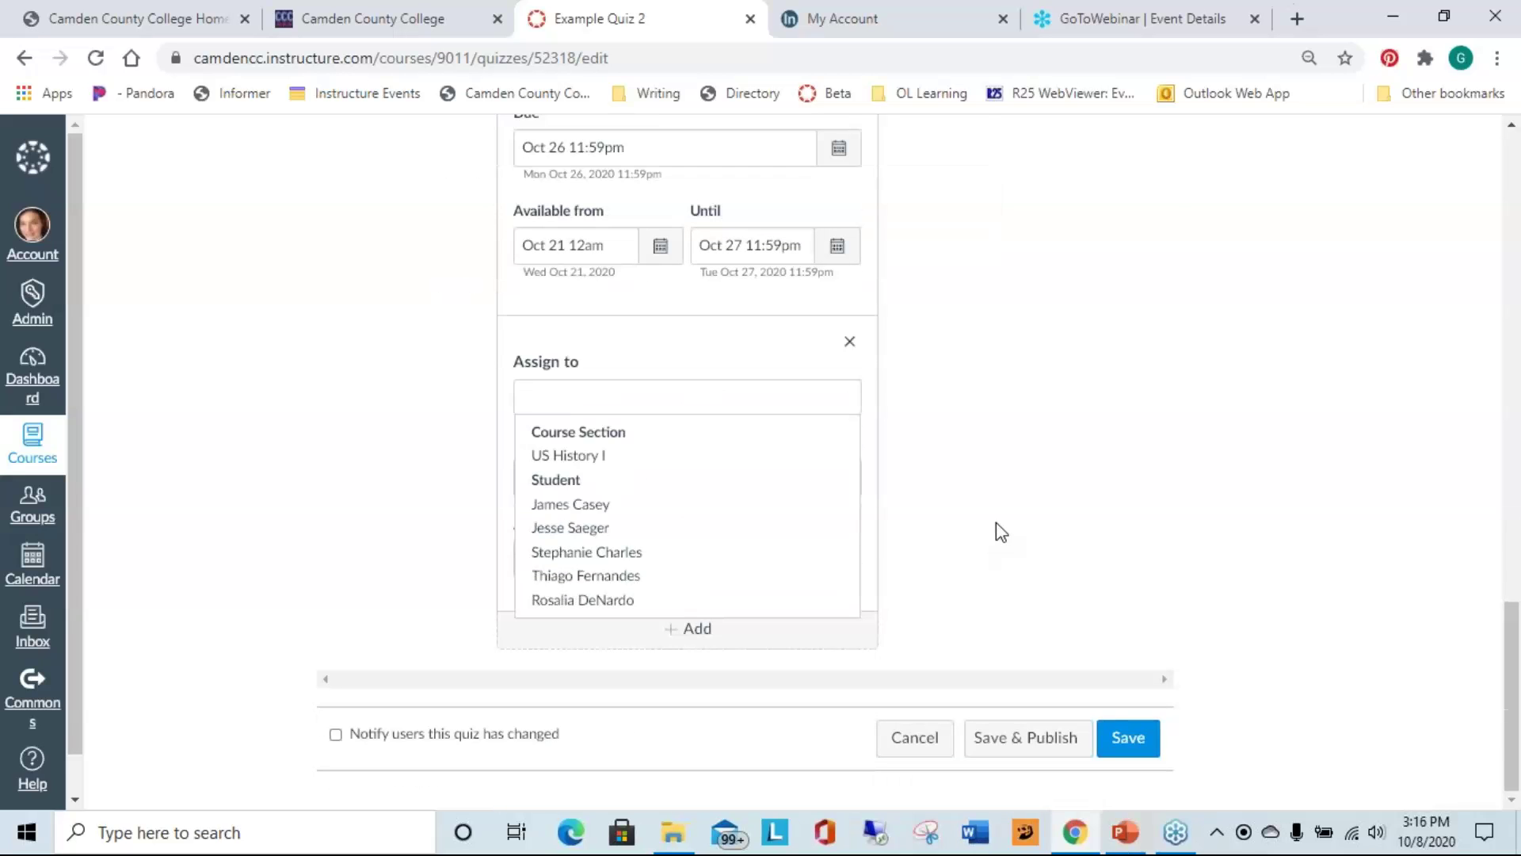
pyautogui.click(996, 519)
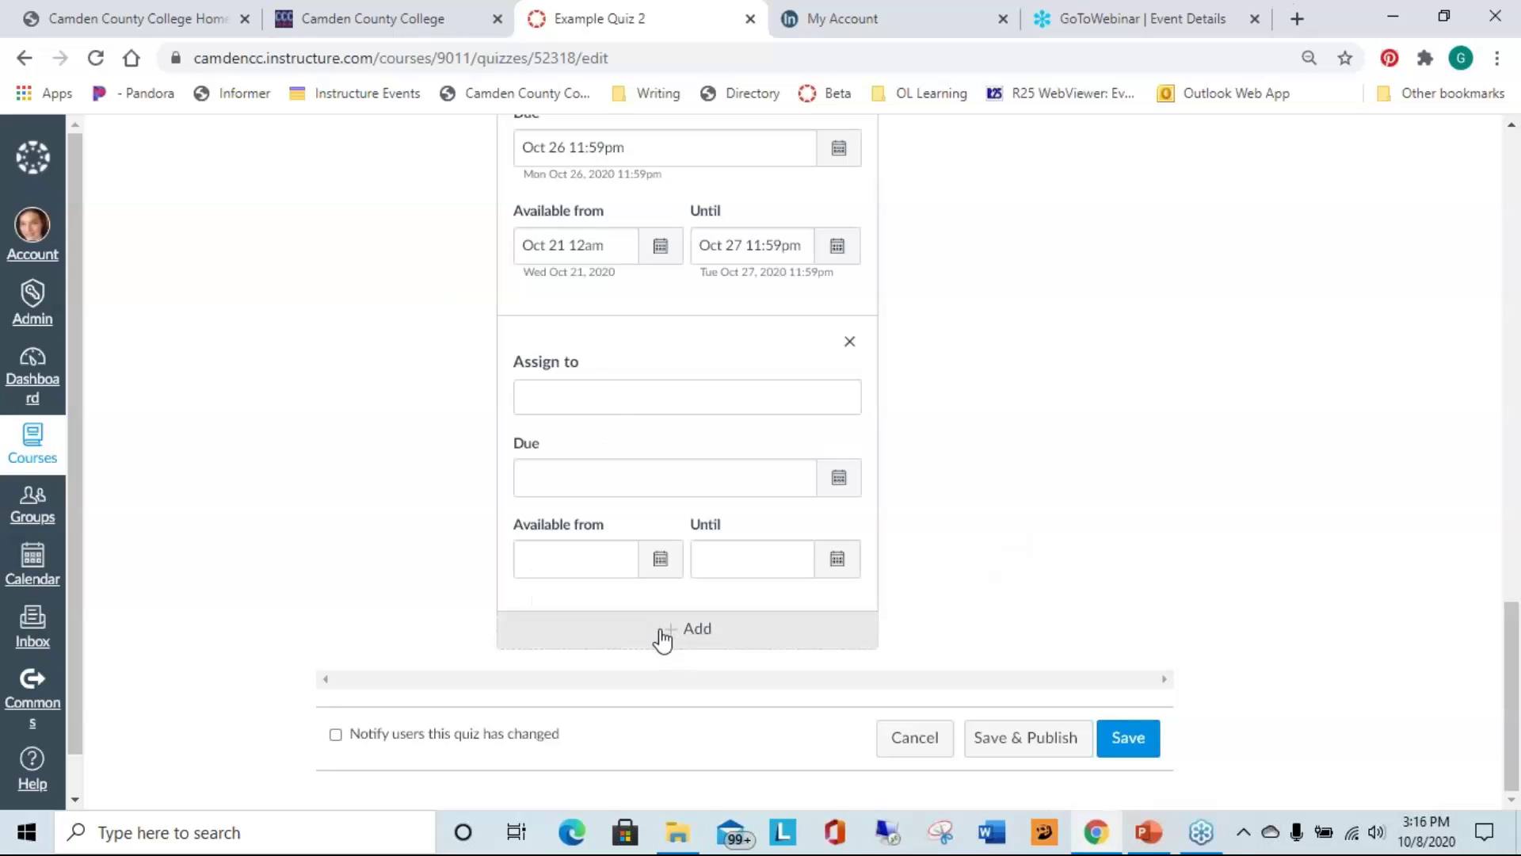
pyautogui.click(616, 400)
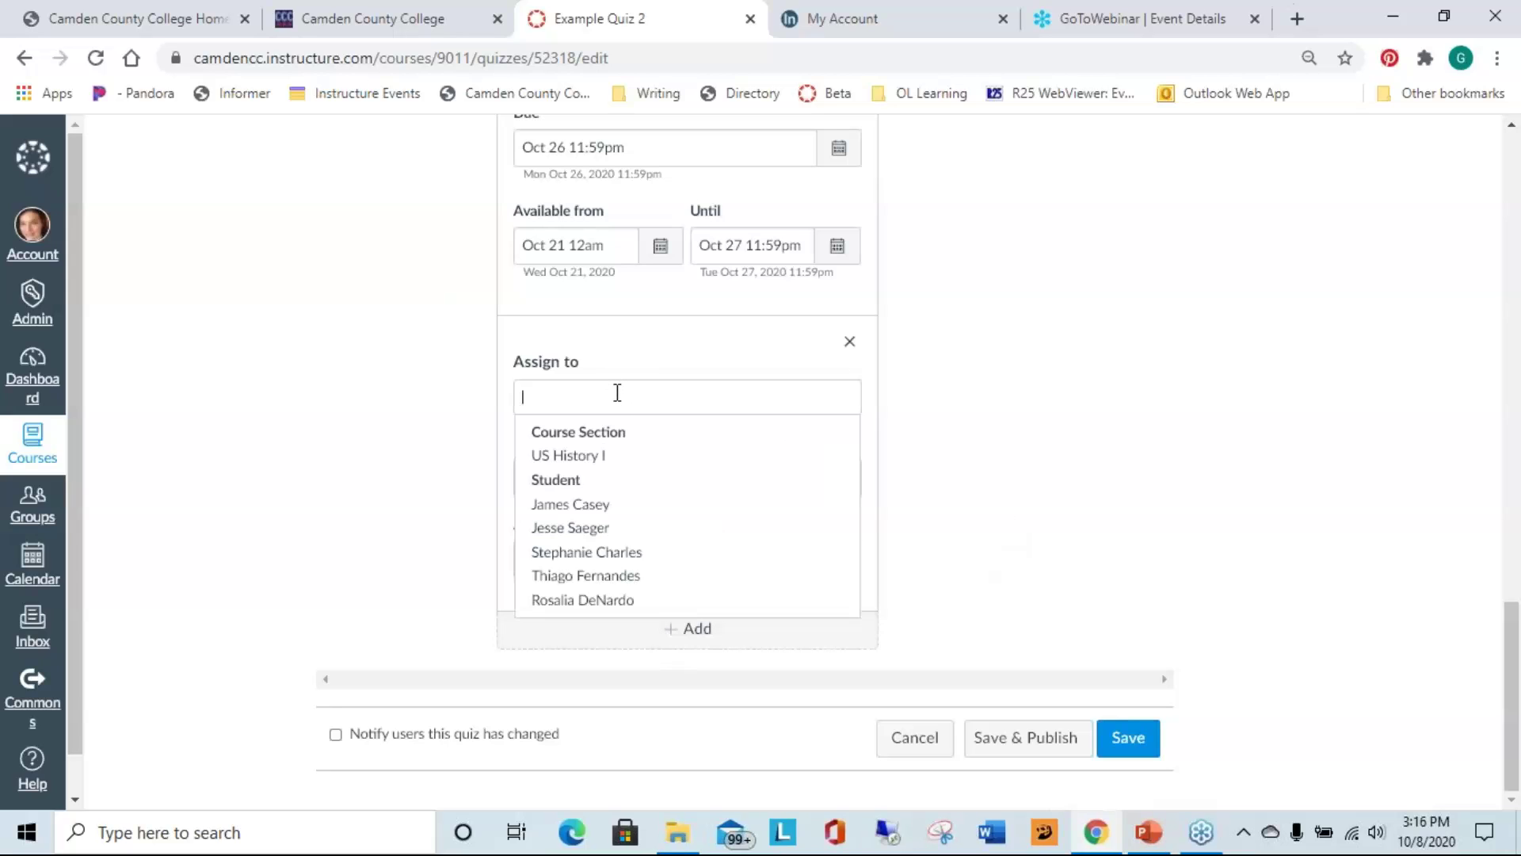
pyautogui.click(581, 528)
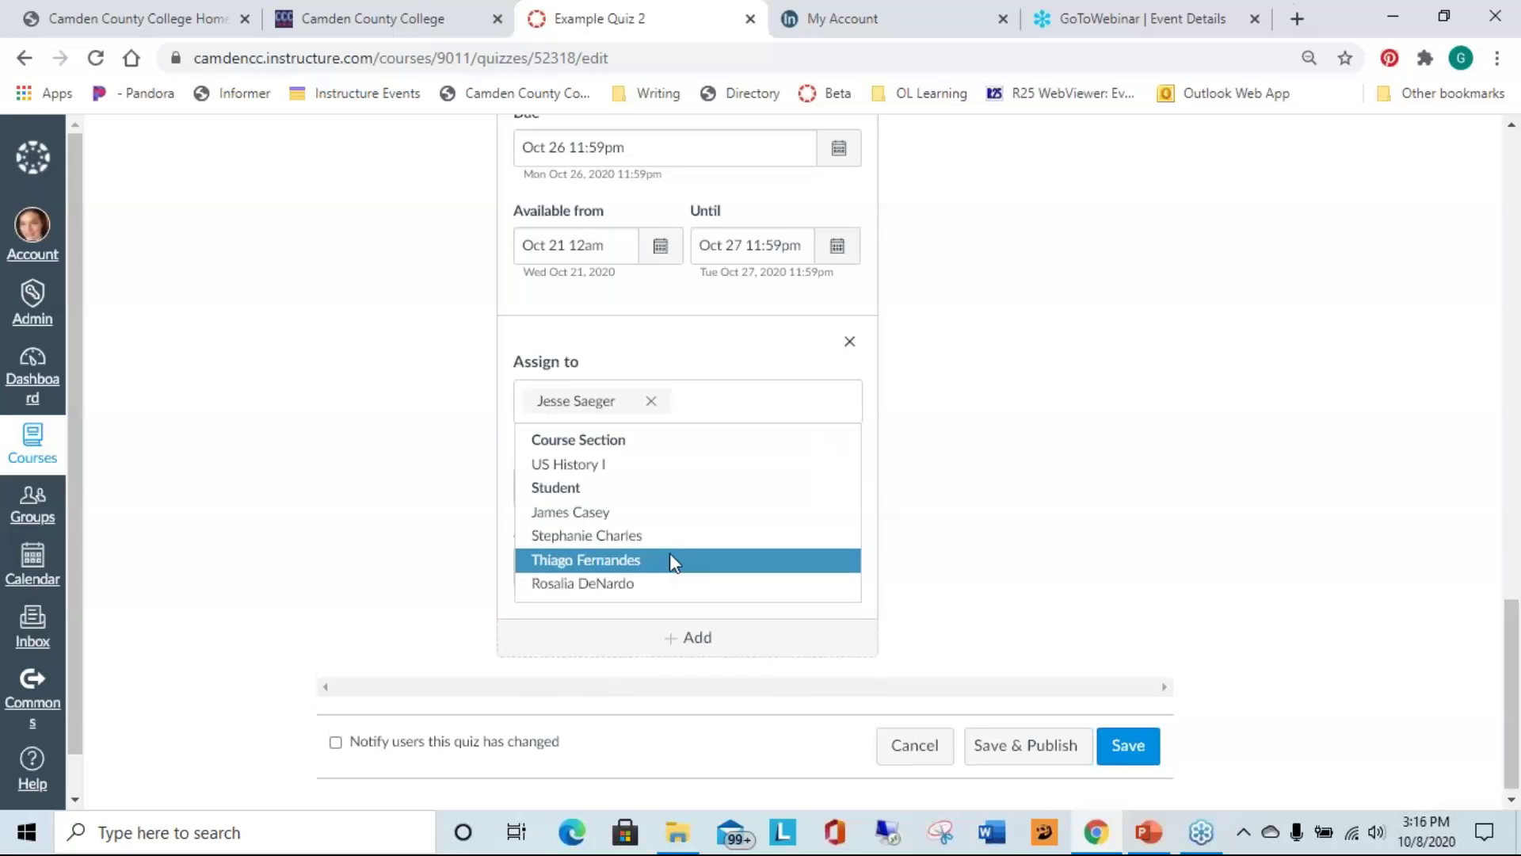
pyautogui.click(669, 556)
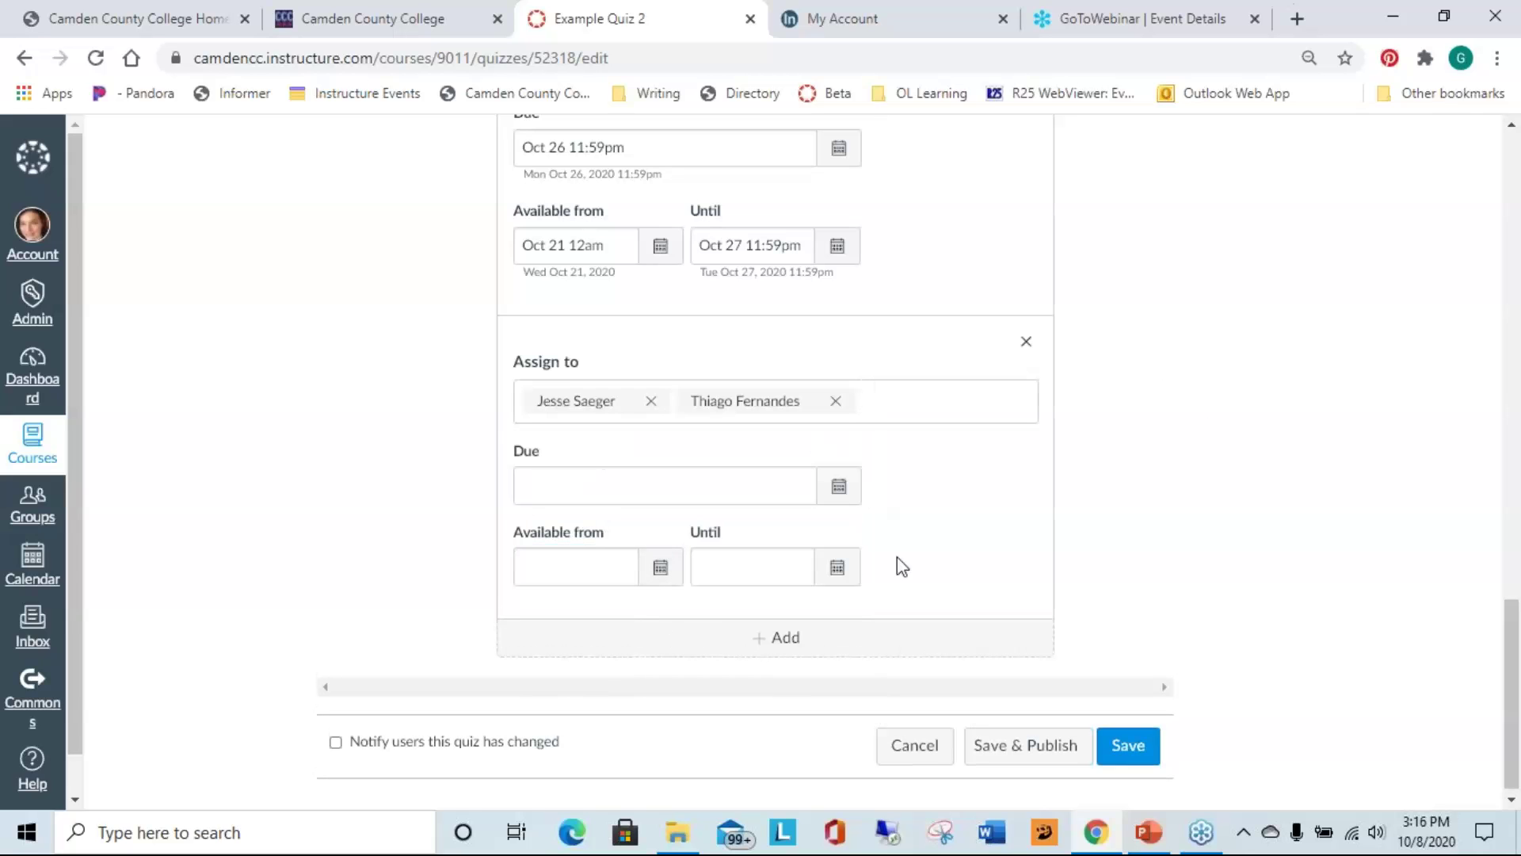
# - Set the Until date to Oct 28 11:59pm in the two individual students' assignment entry
pyautogui.scroll(3, 956, 560)
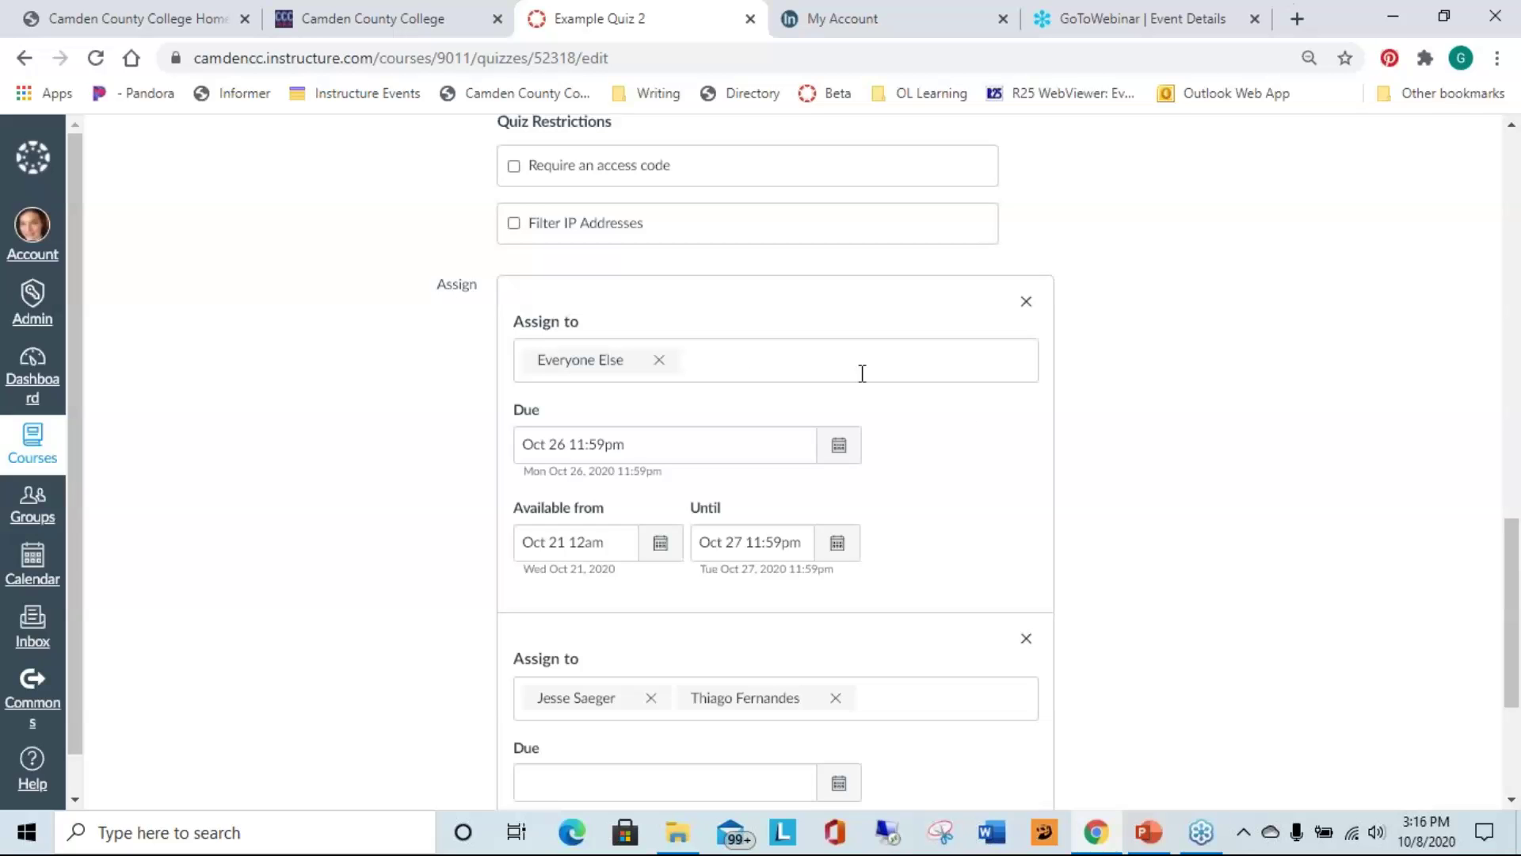
pyautogui.scroll(-2, 1204, 452)
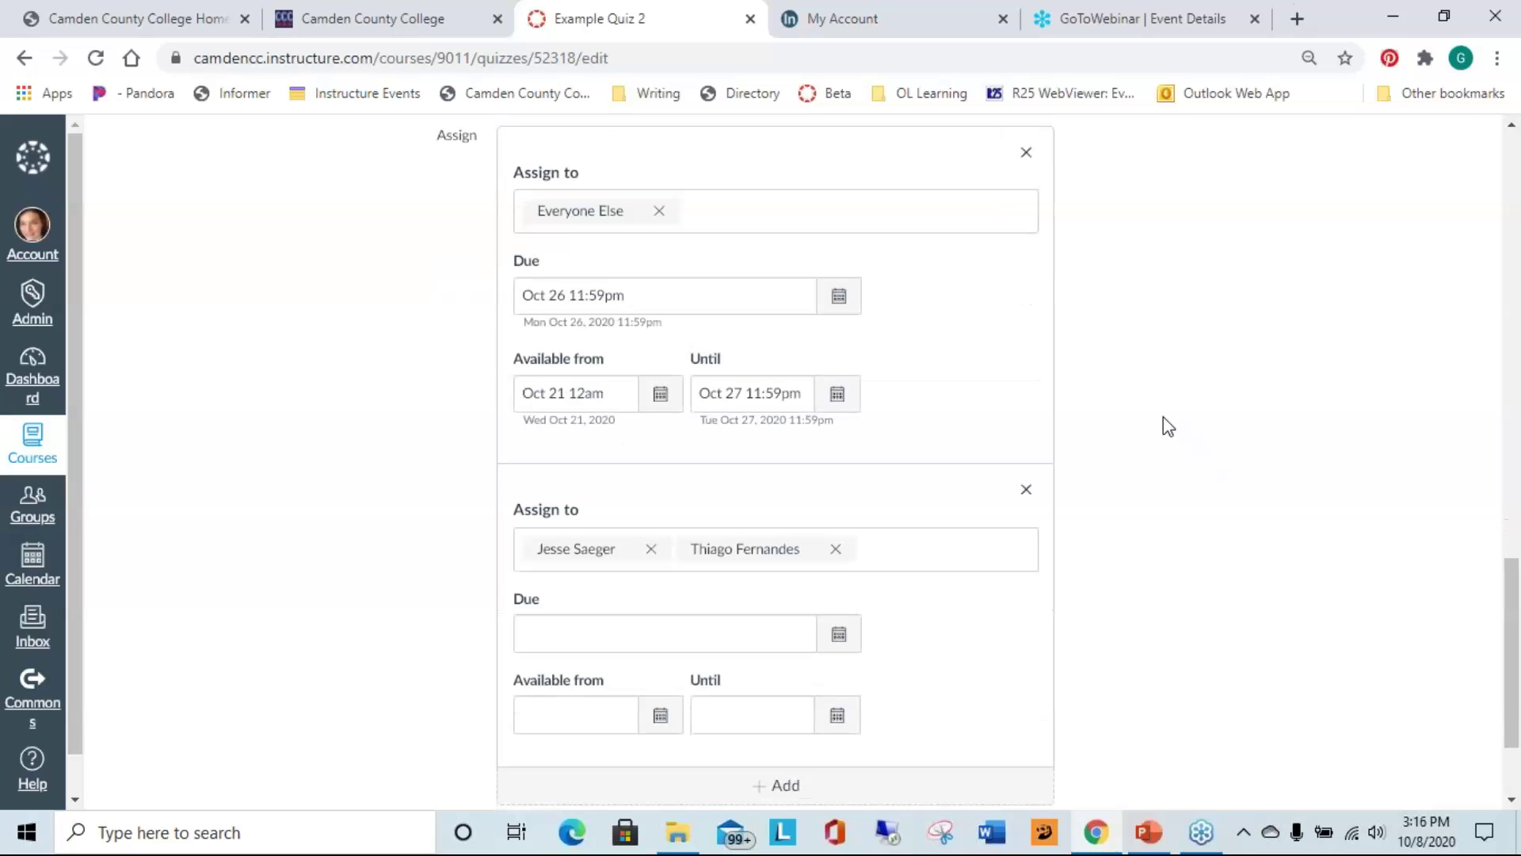
pyautogui.scroll(-2, 1163, 417)
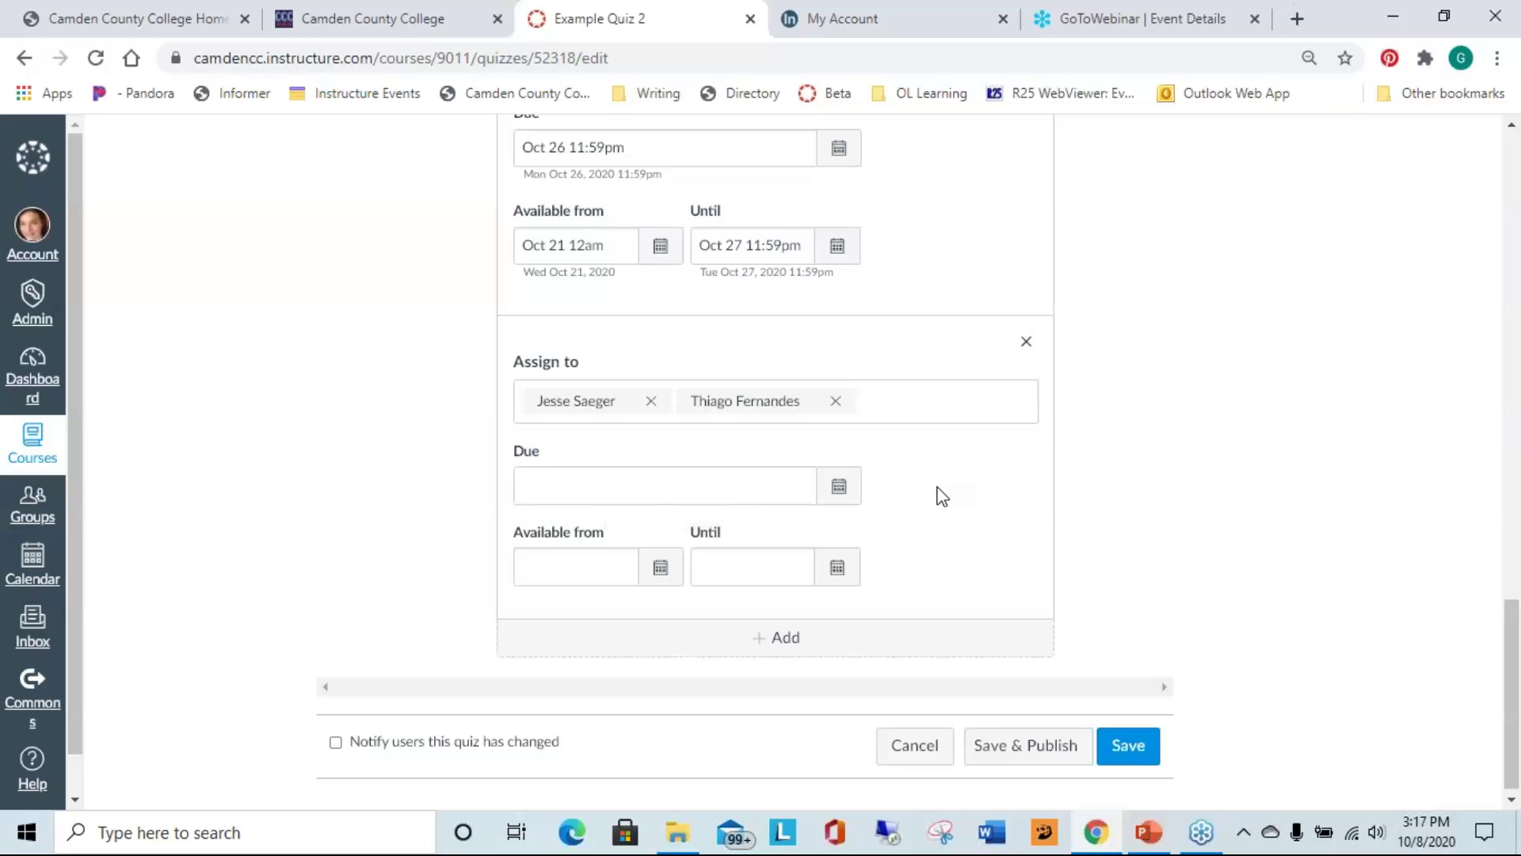
pyautogui.click(662, 567)
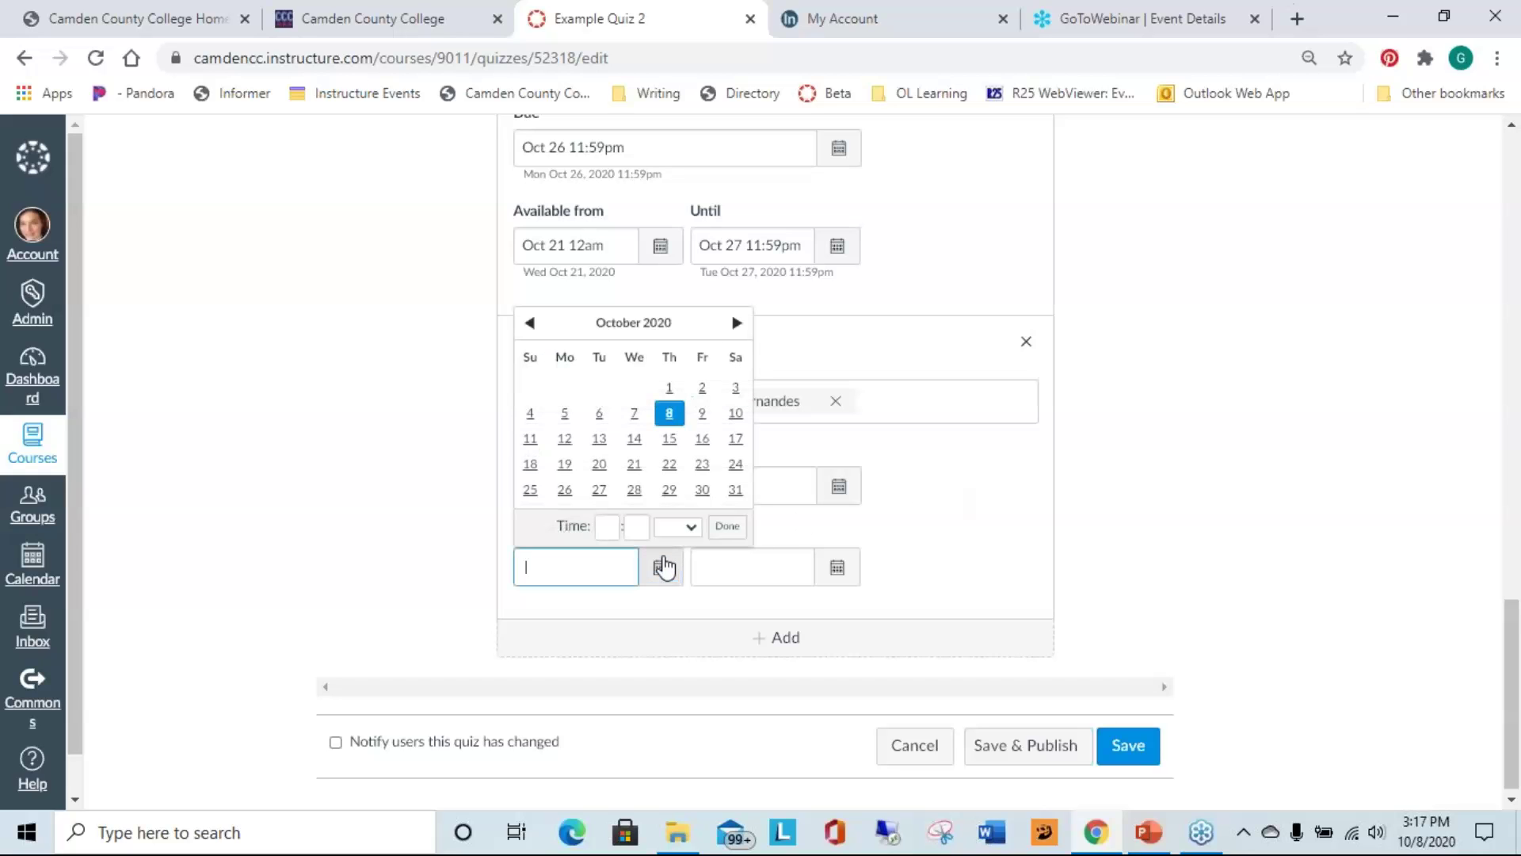
pyautogui.click(1061, 464)
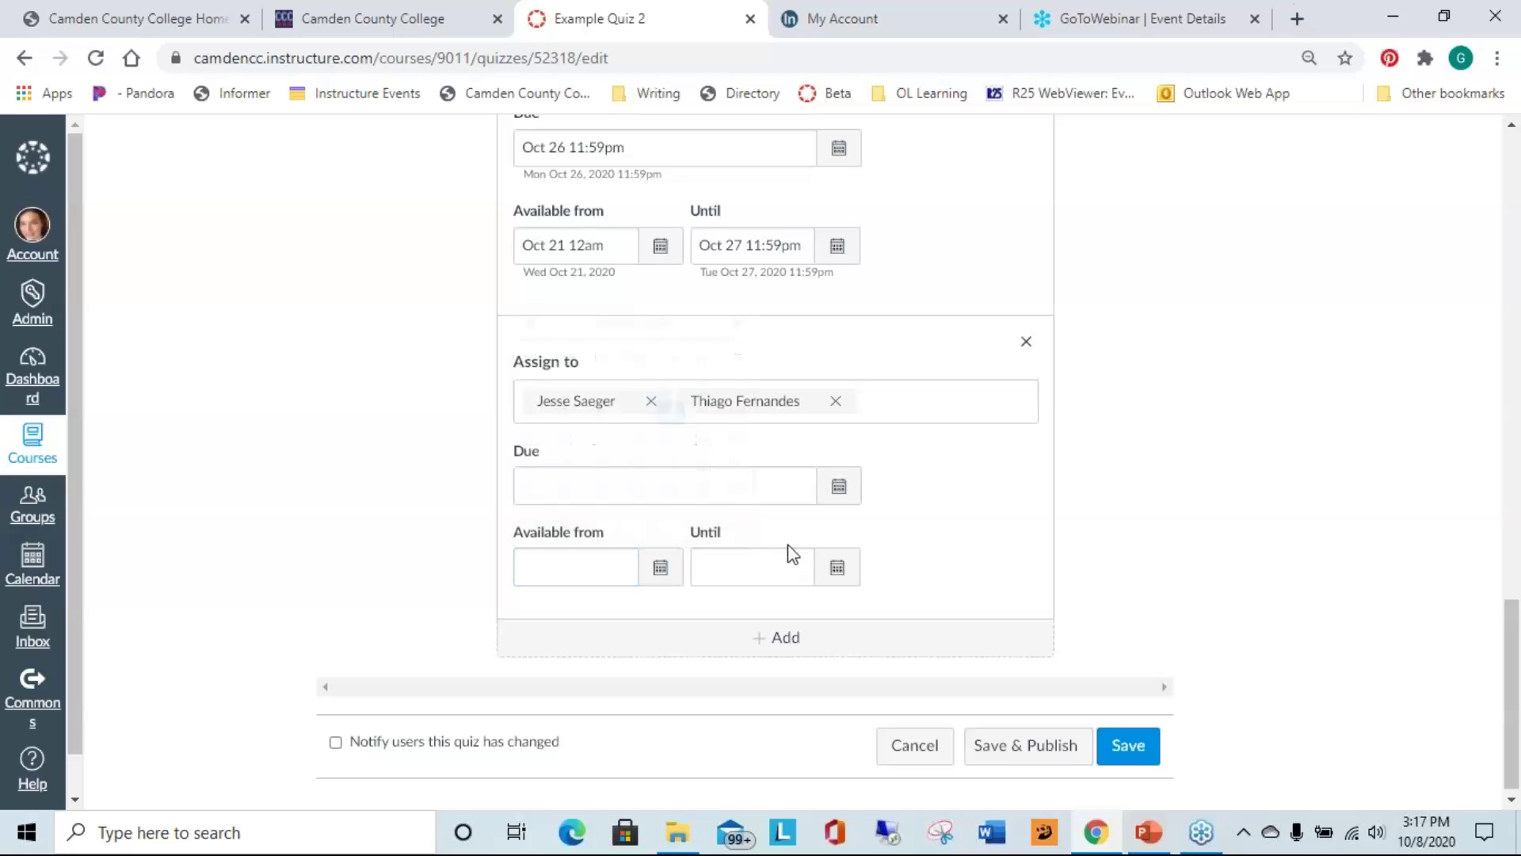
pyautogui.click(830, 568)
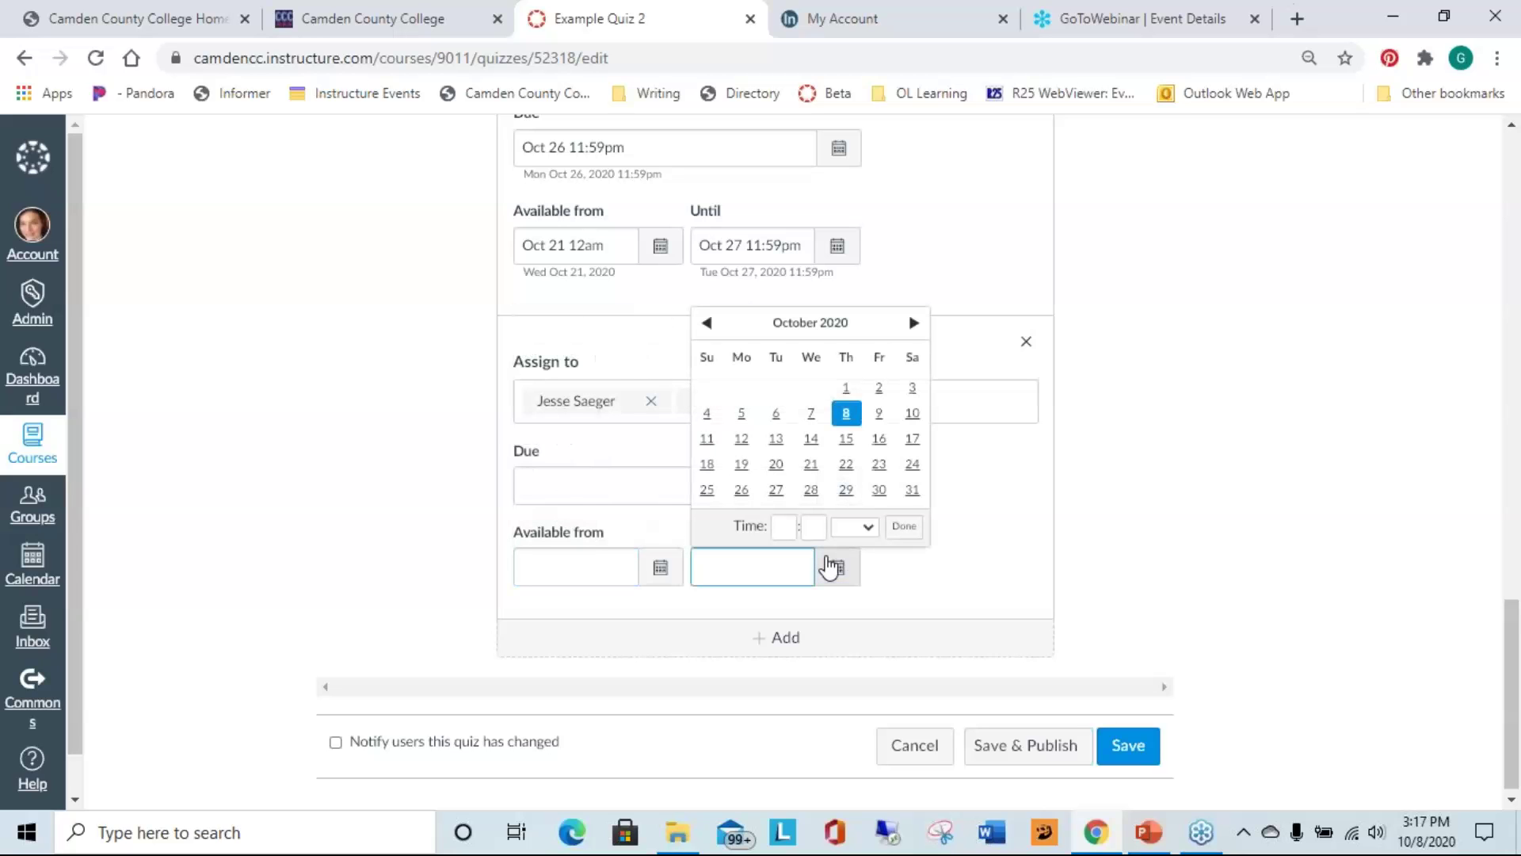
pyautogui.click(810, 489)
pyautogui.click(902, 528)
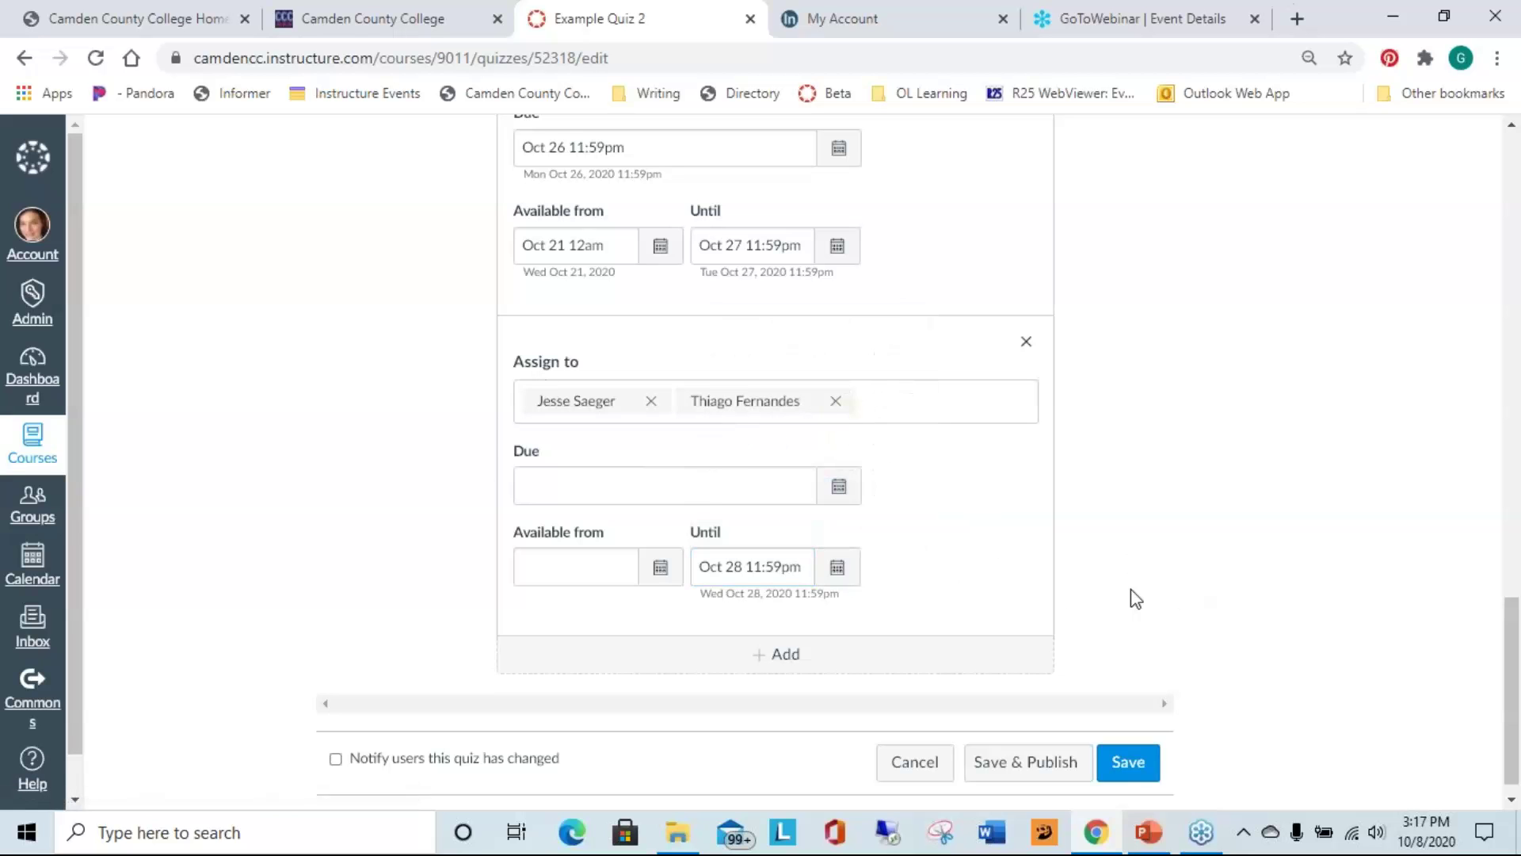
pyautogui.scroll(15, 1135, 600)
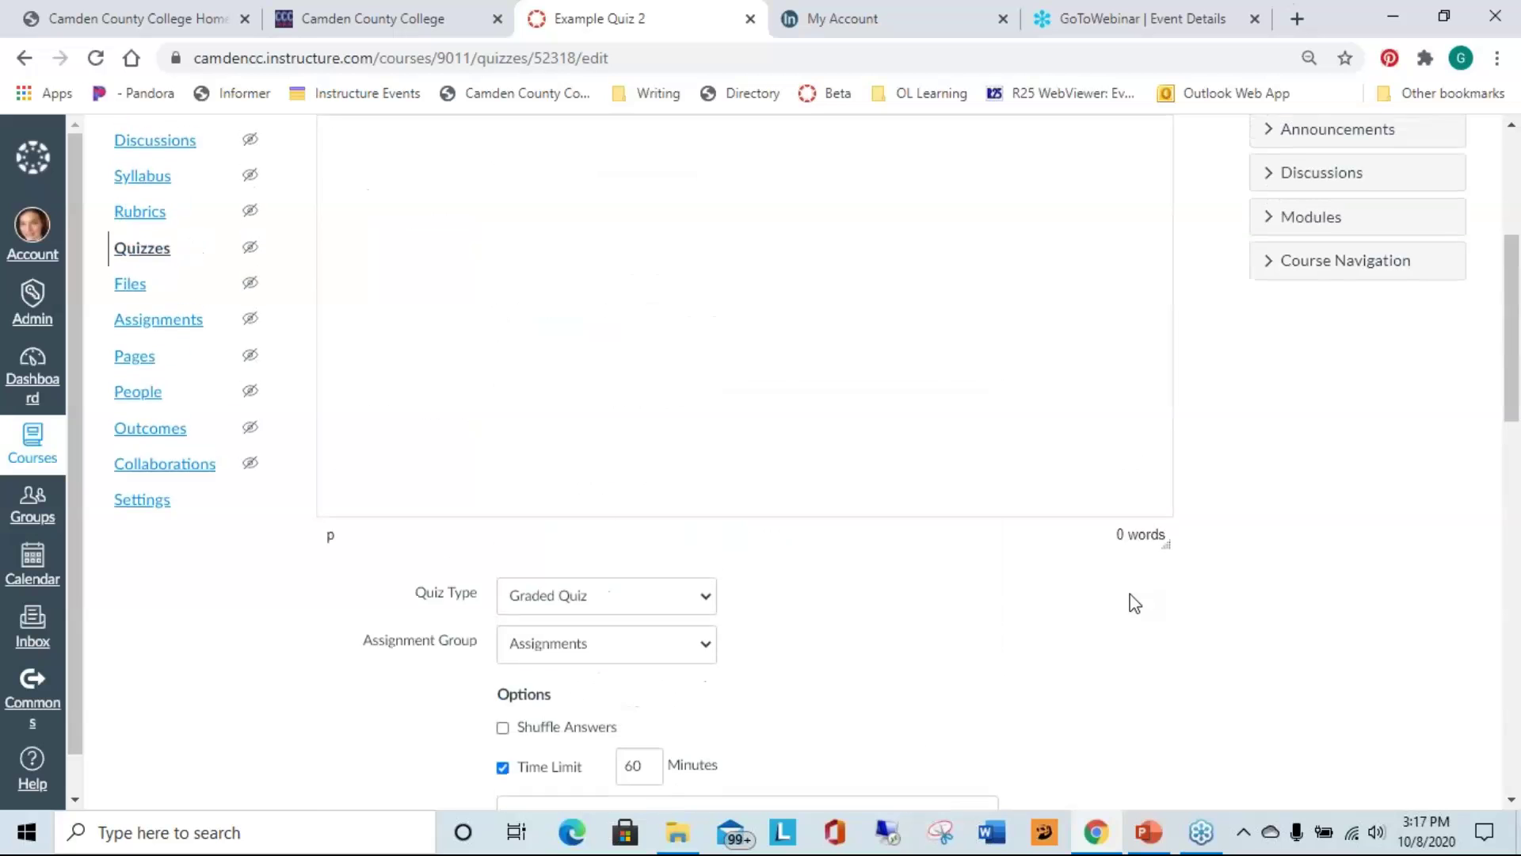
pyautogui.scroll(4, 1135, 602)
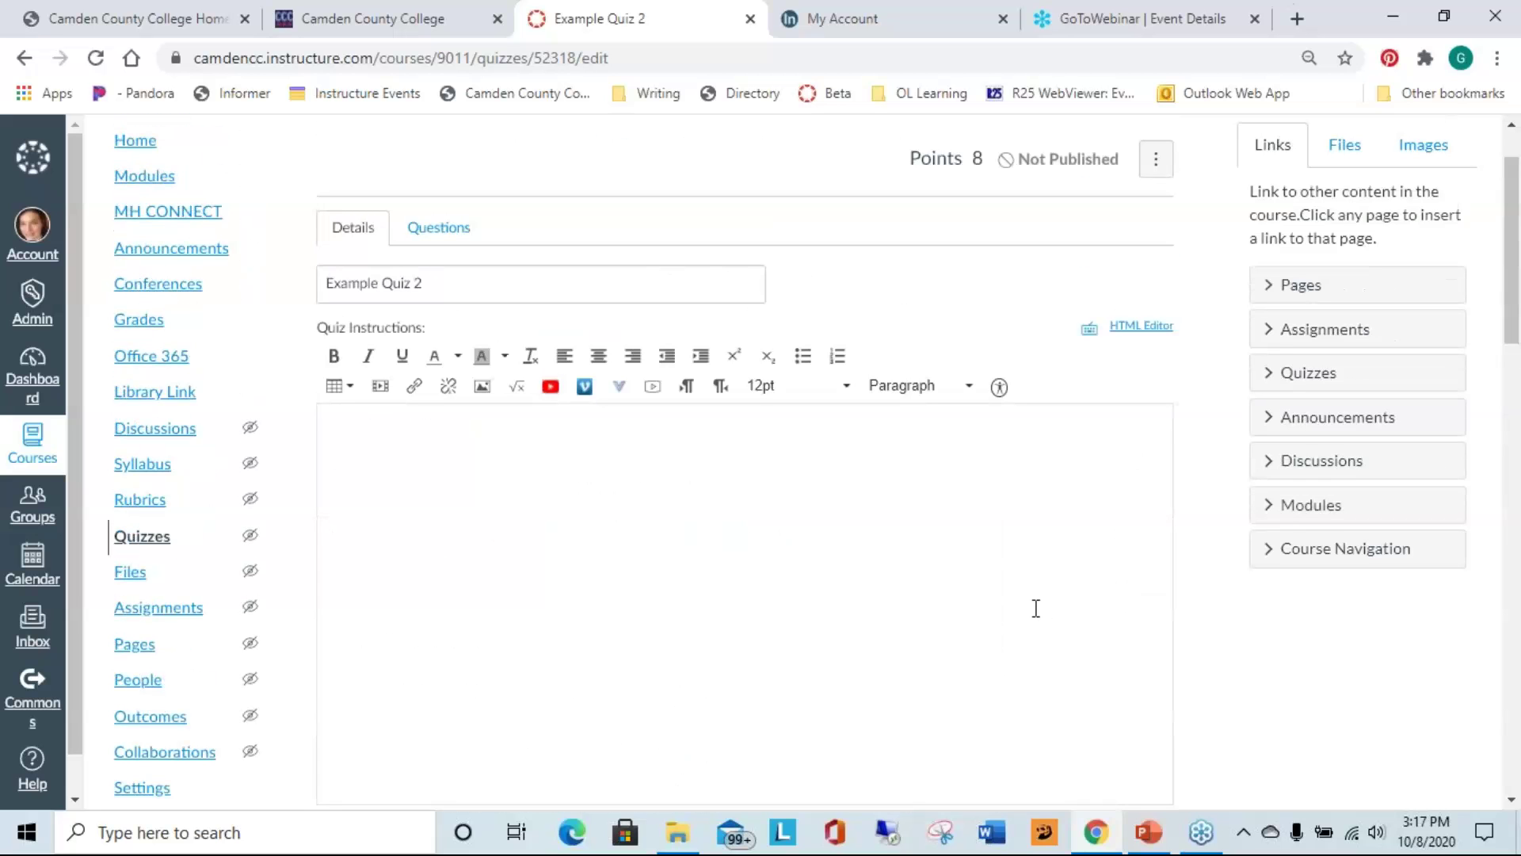
# - Save Example Quiz 2 without publishing it and review its summary of settings and availability dates
pyautogui.scroll(-4, 1414, 658)
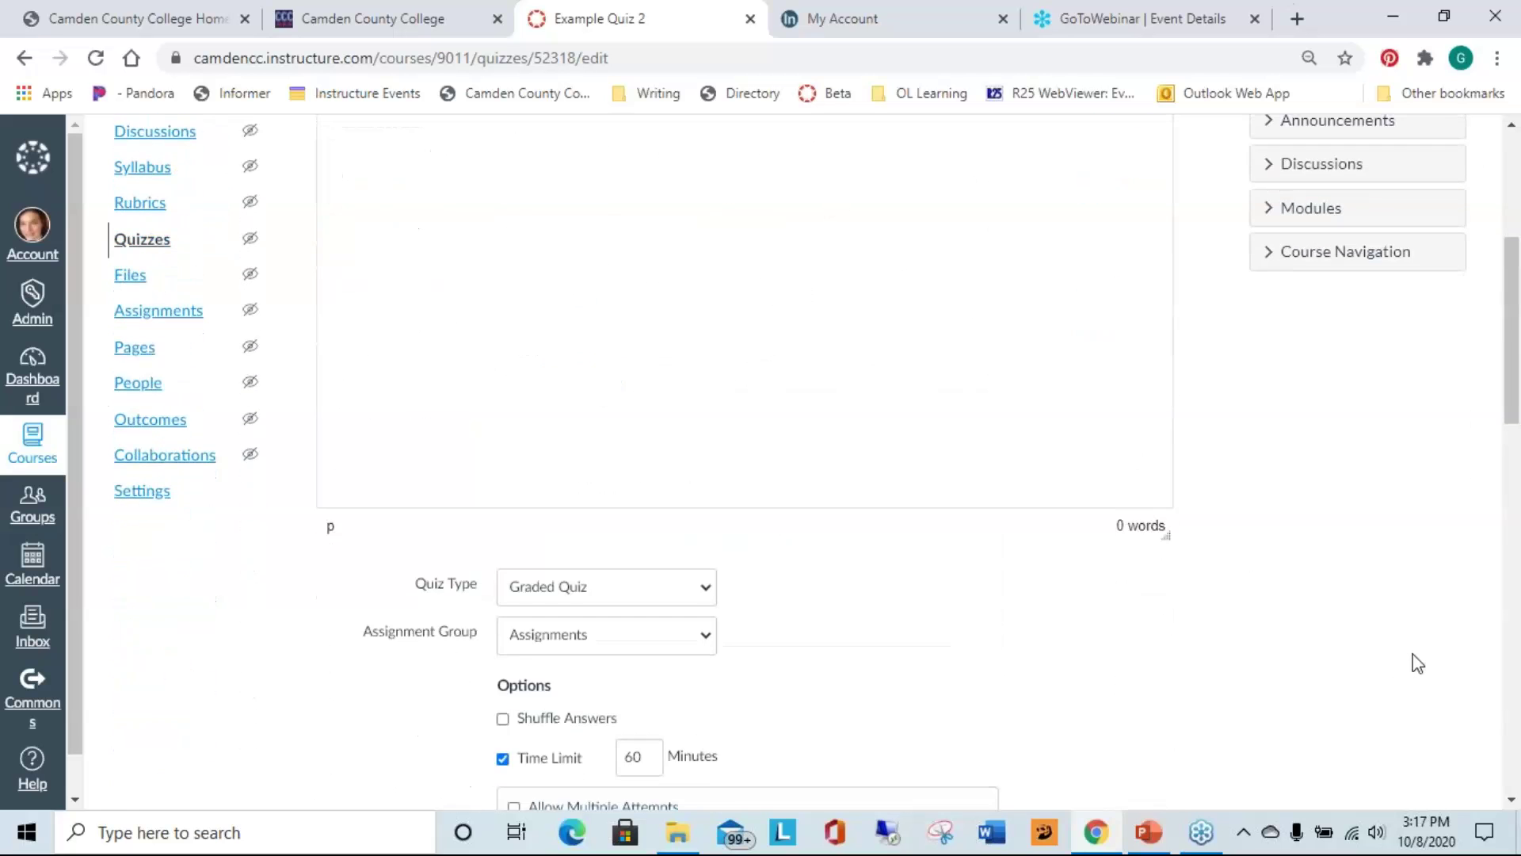
pyautogui.scroll(-4, 1417, 663)
pyautogui.scroll(-2, 1418, 664)
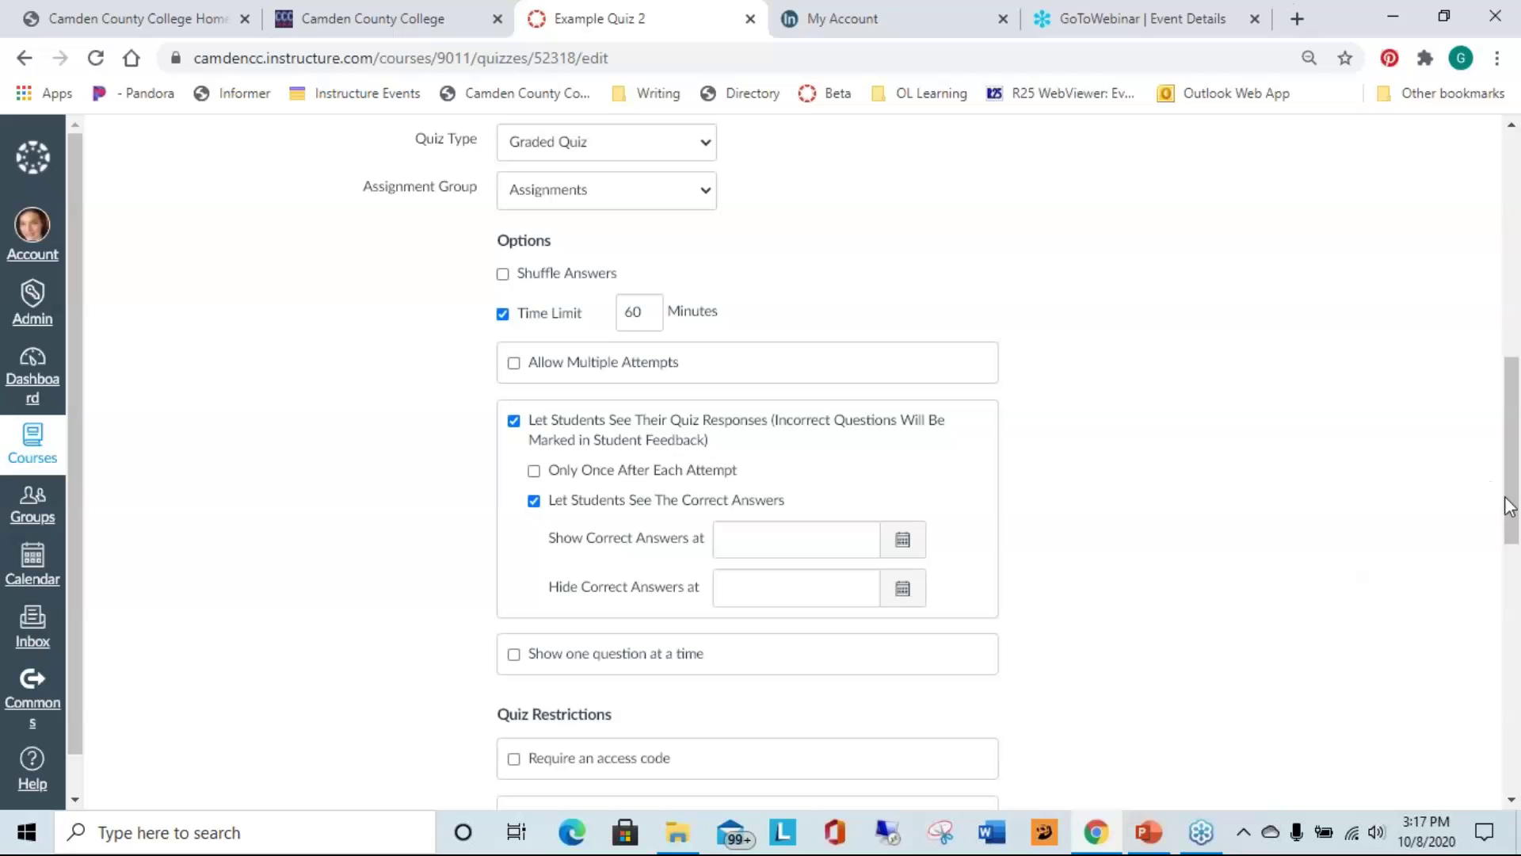
pyautogui.moveTo(1514, 511); pyautogui.dragTo(1517, 328)
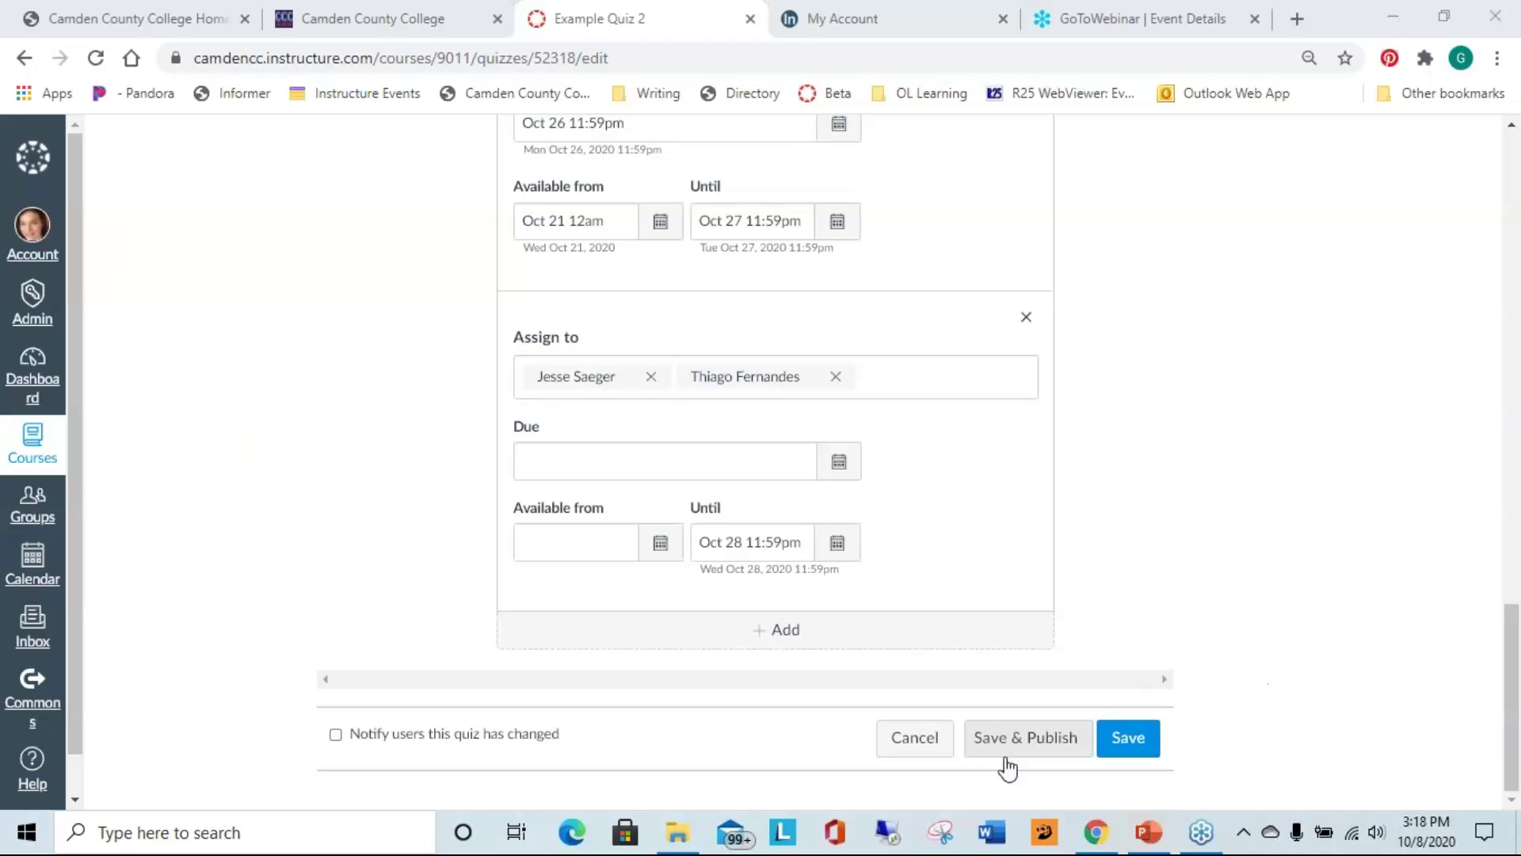
pyautogui.click(1127, 735)
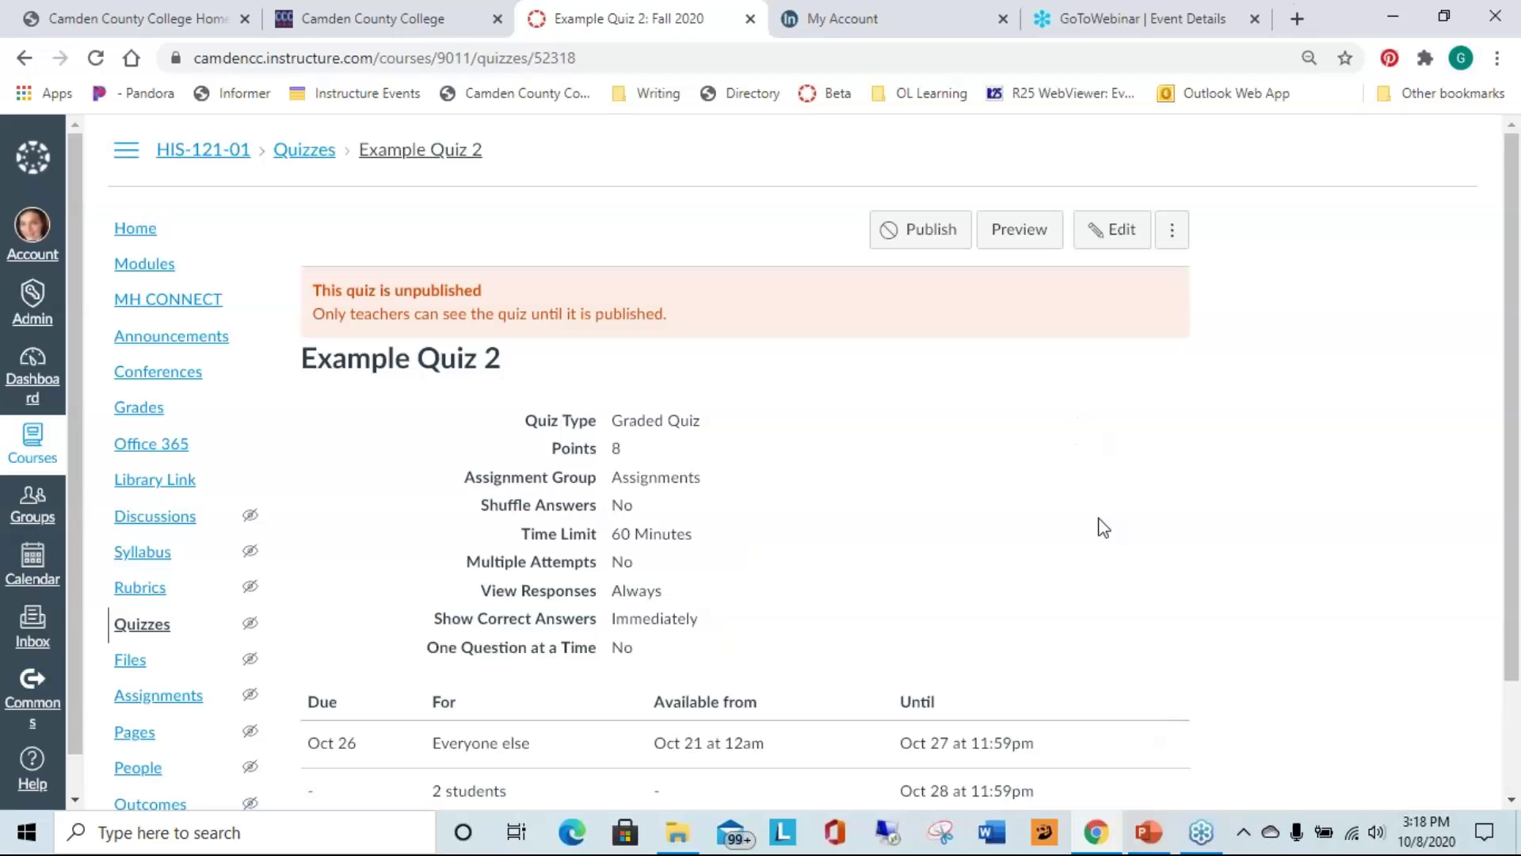
pyautogui.scroll(-2, 1115, 475)
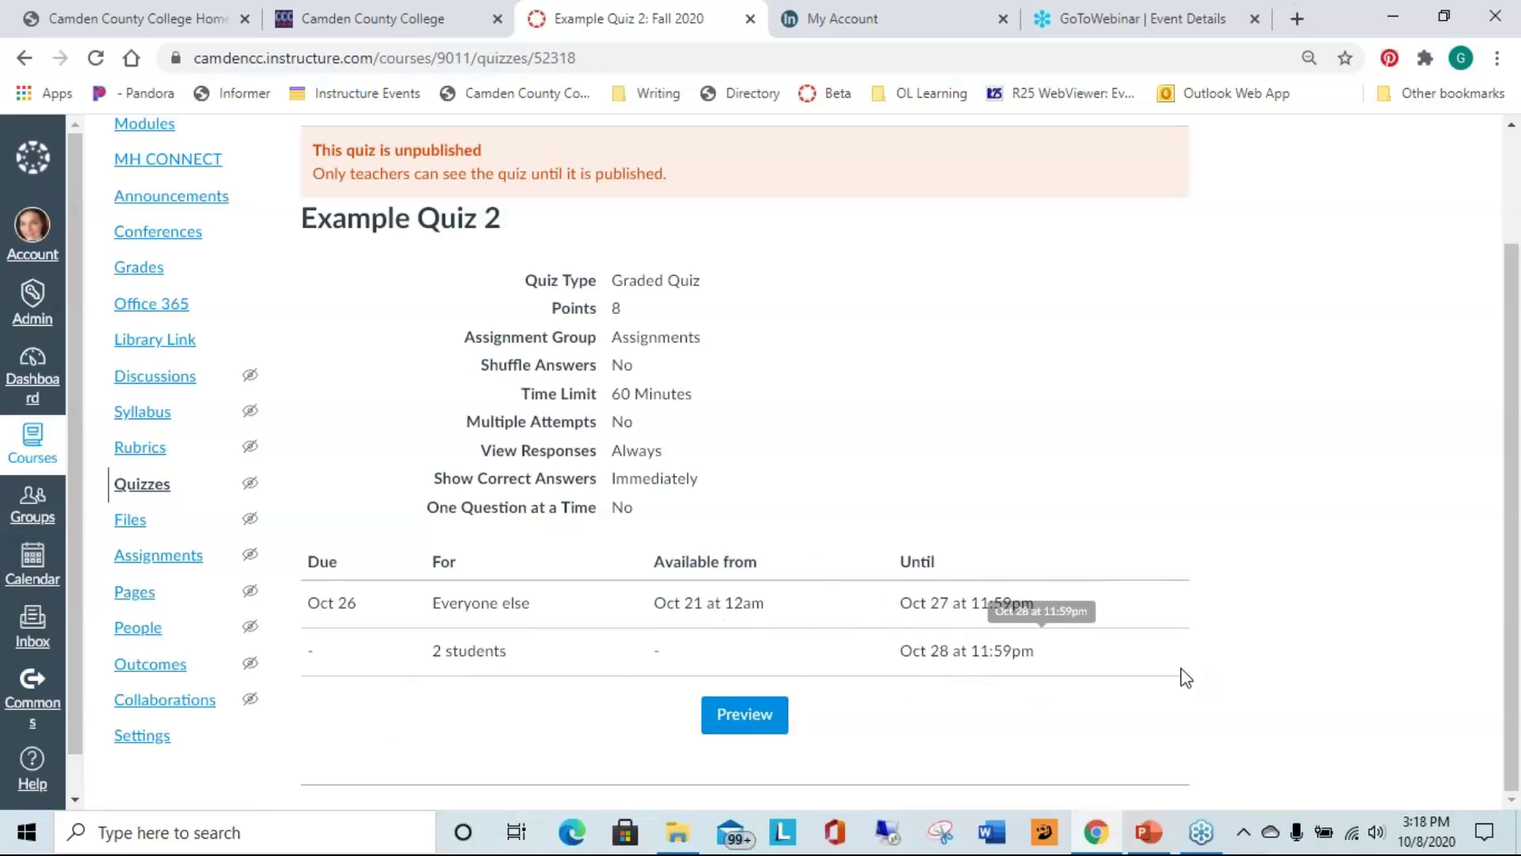
pyautogui.scroll(2, 1193, 674)
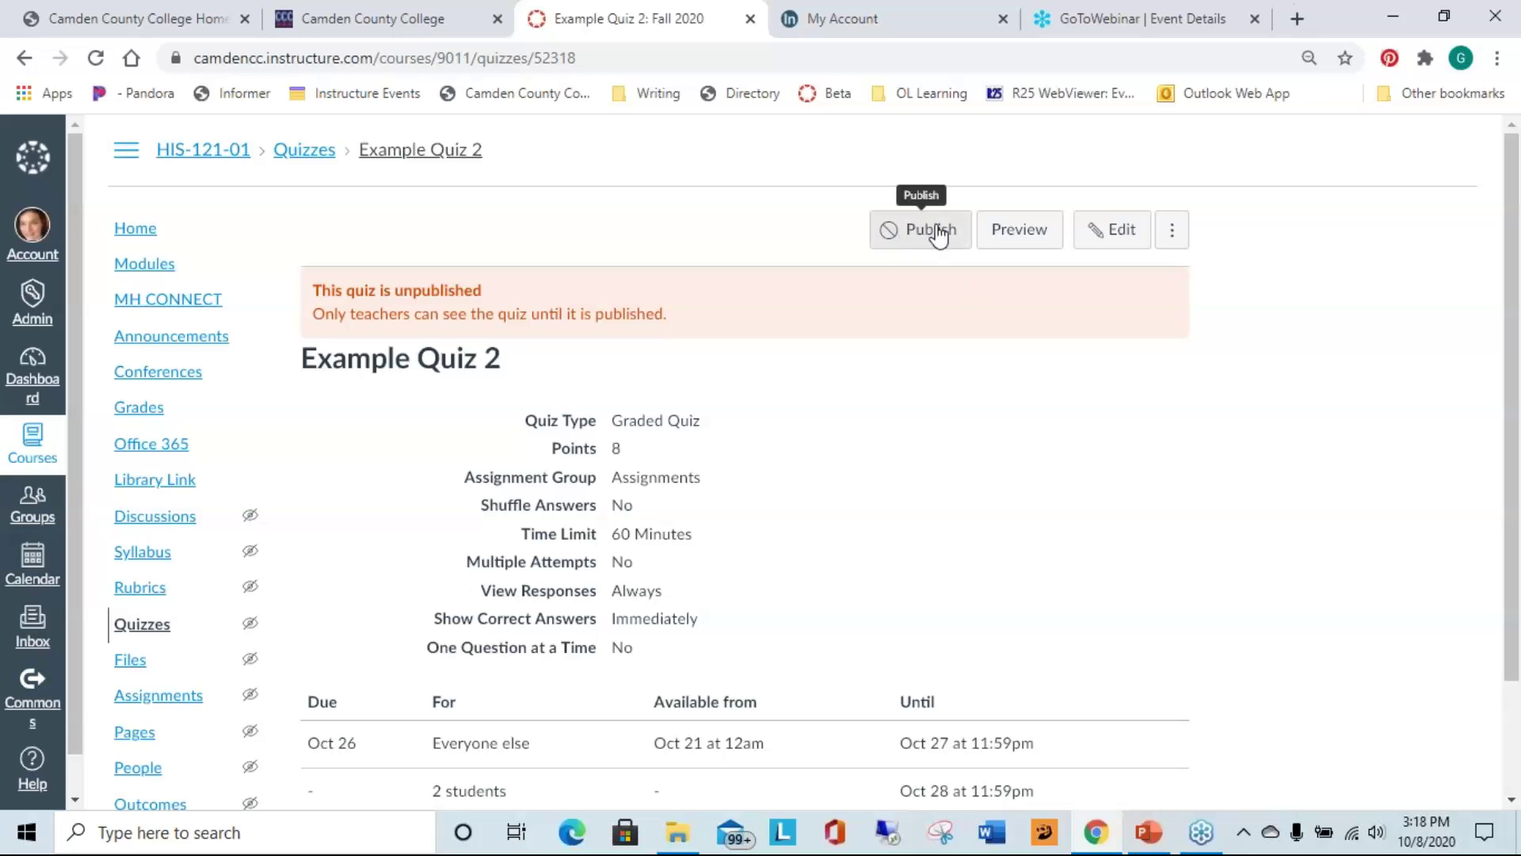
# - Reopen the quiz for editing and display its questions with full question details
pyautogui.click(1126, 235)
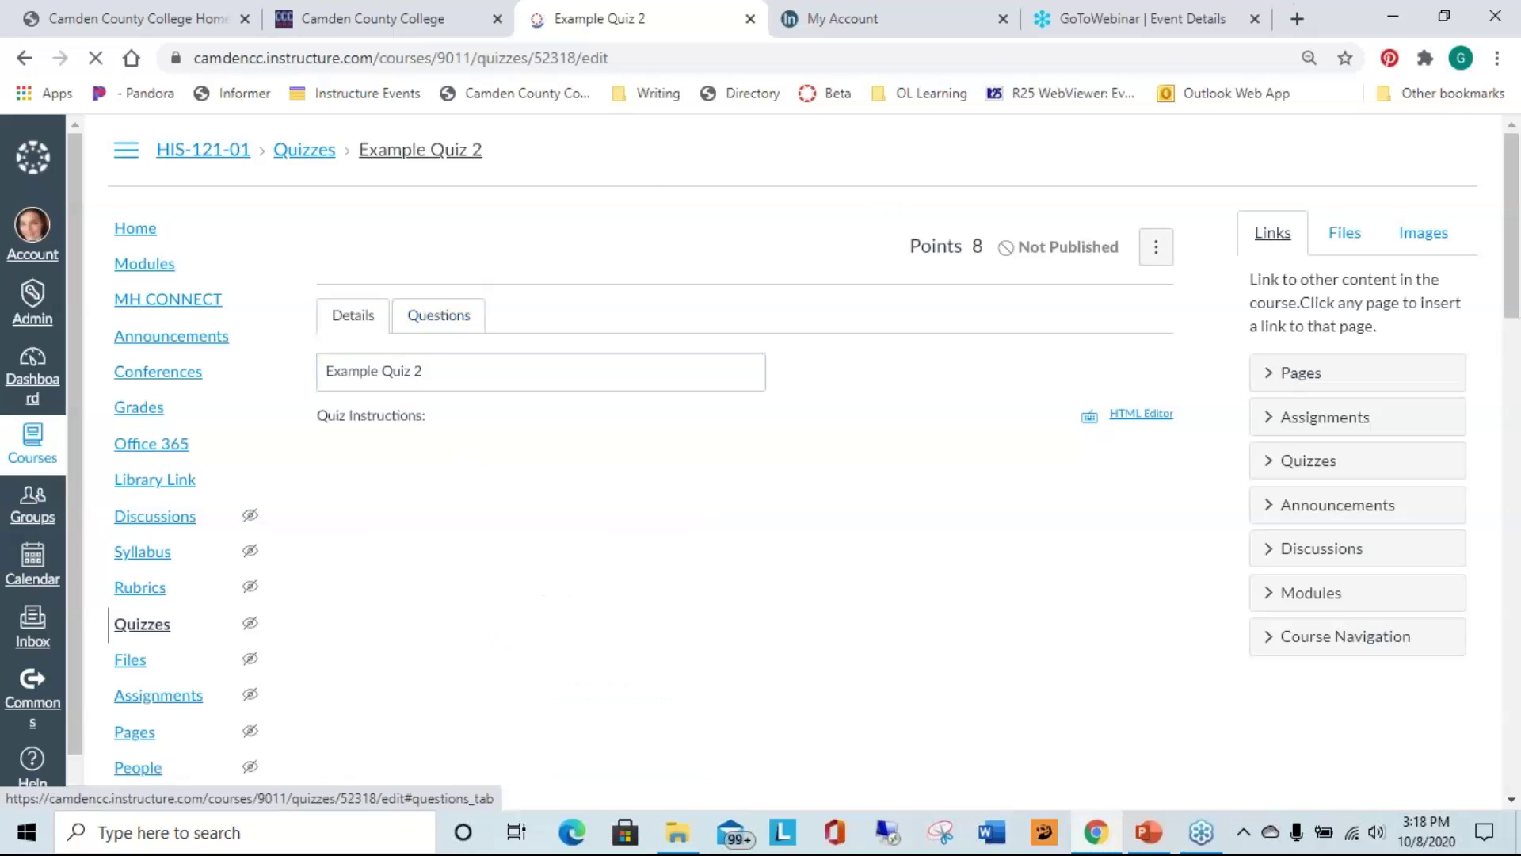
pyautogui.click(435, 318)
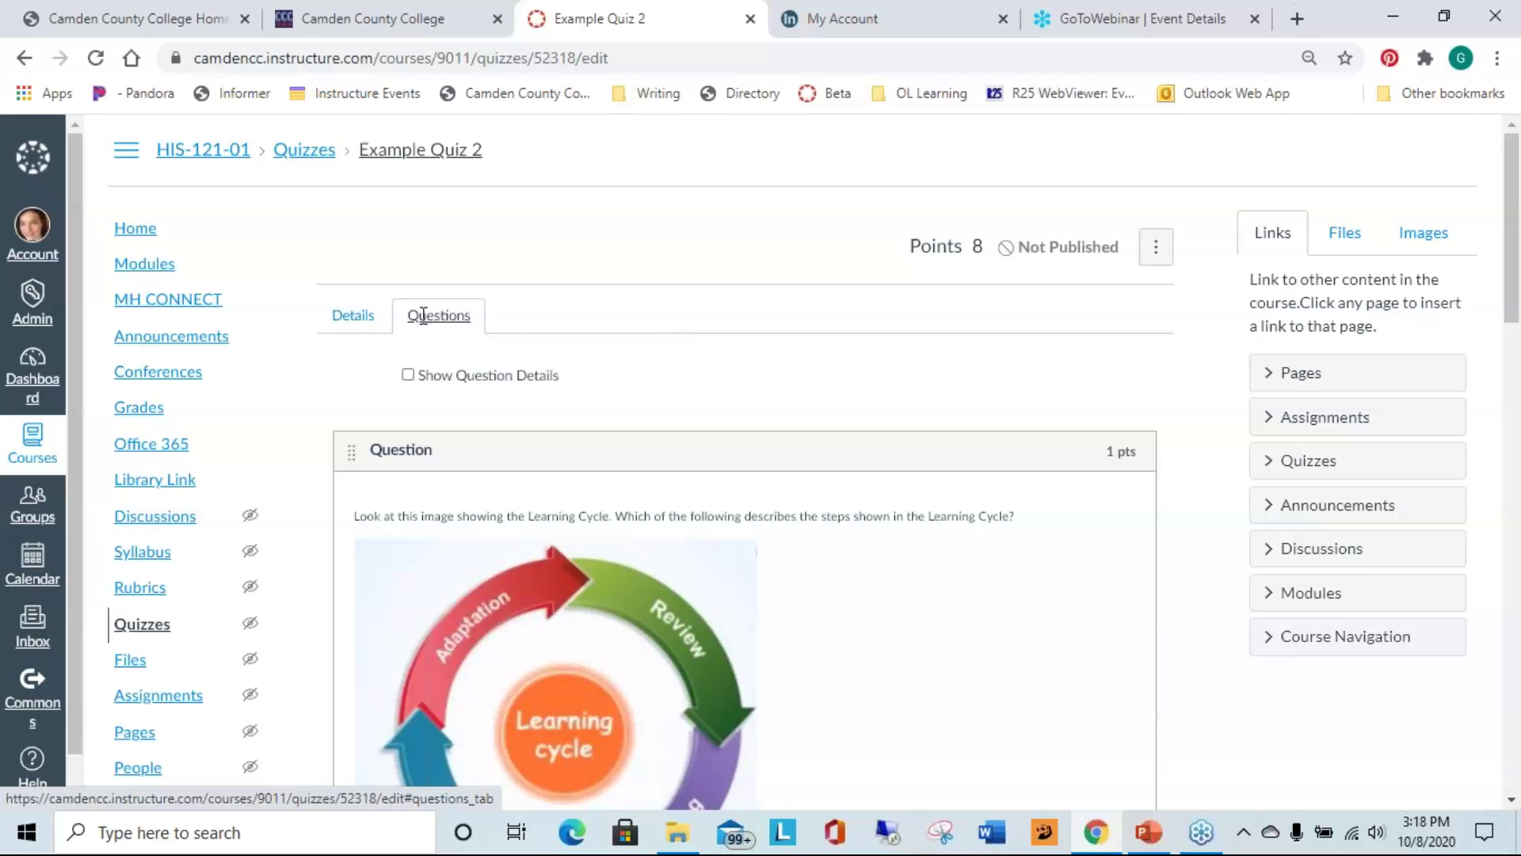
pyautogui.scroll(-2, 827, 325)
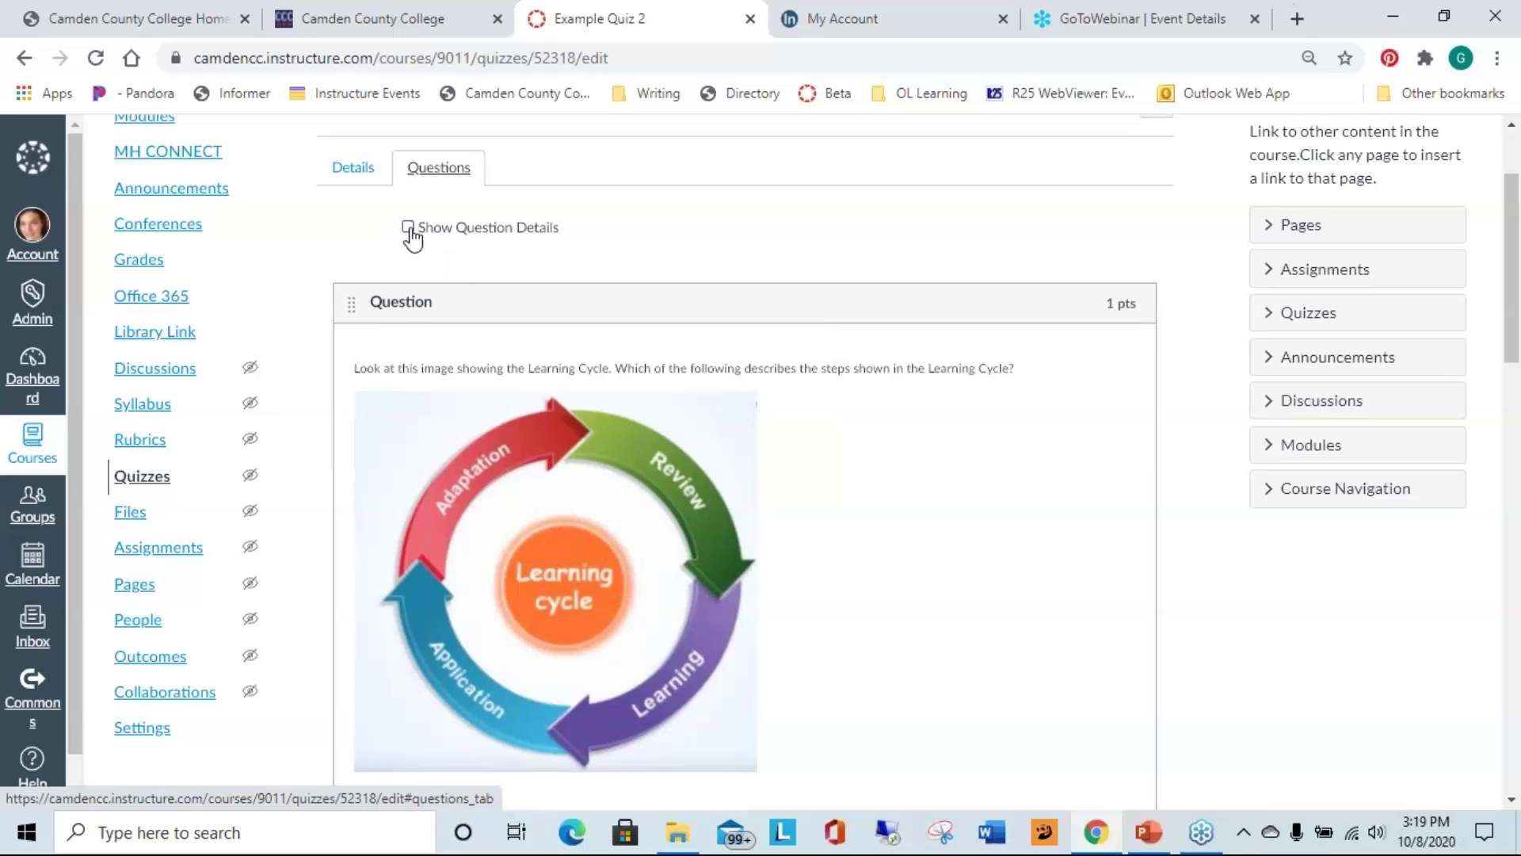
pyautogui.click(408, 229)
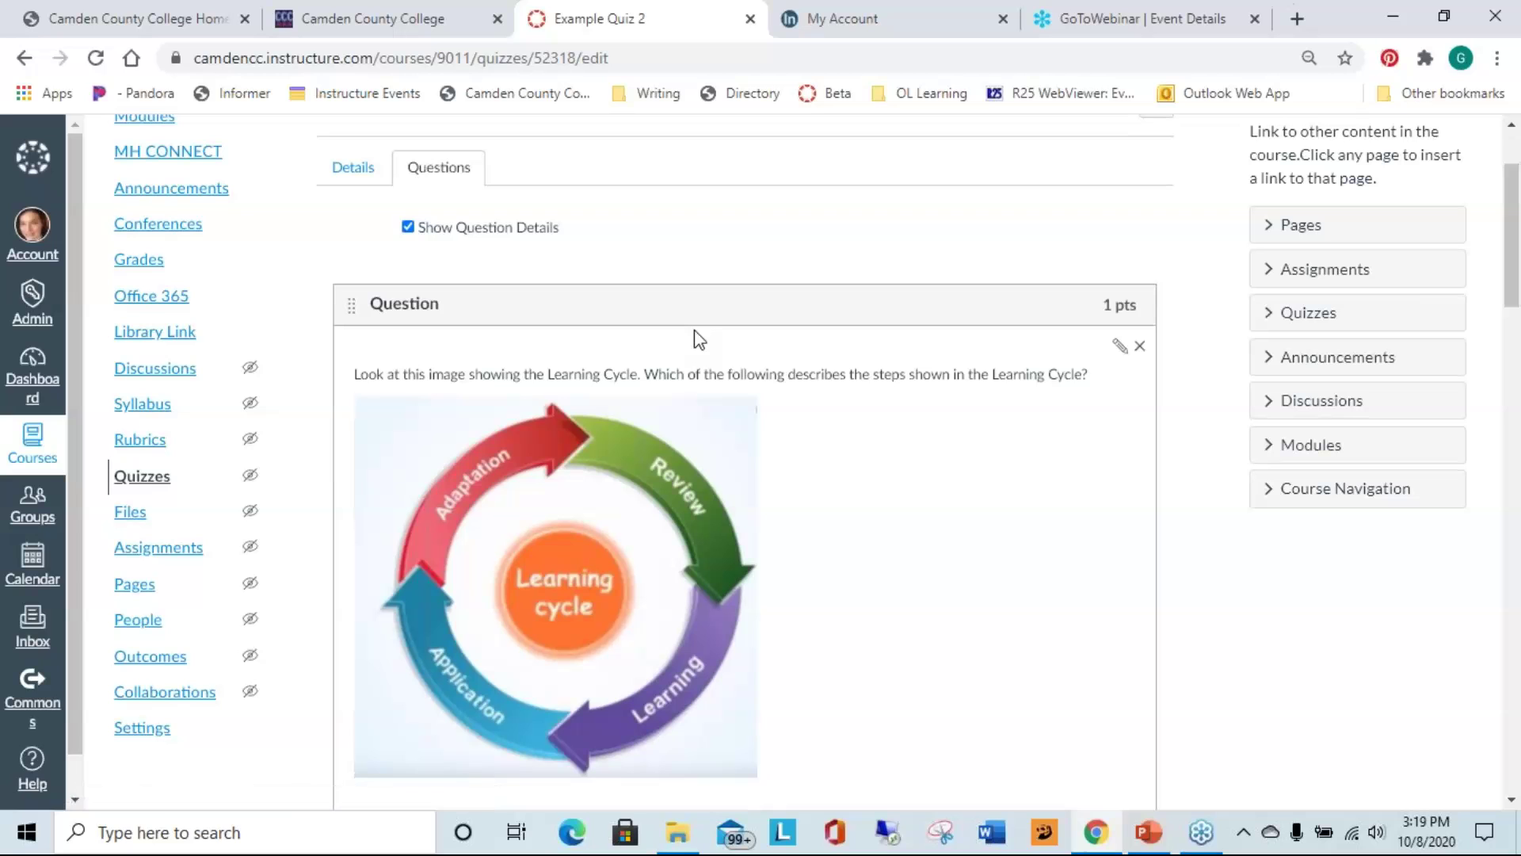
pyautogui.scroll(-2, 836, 348)
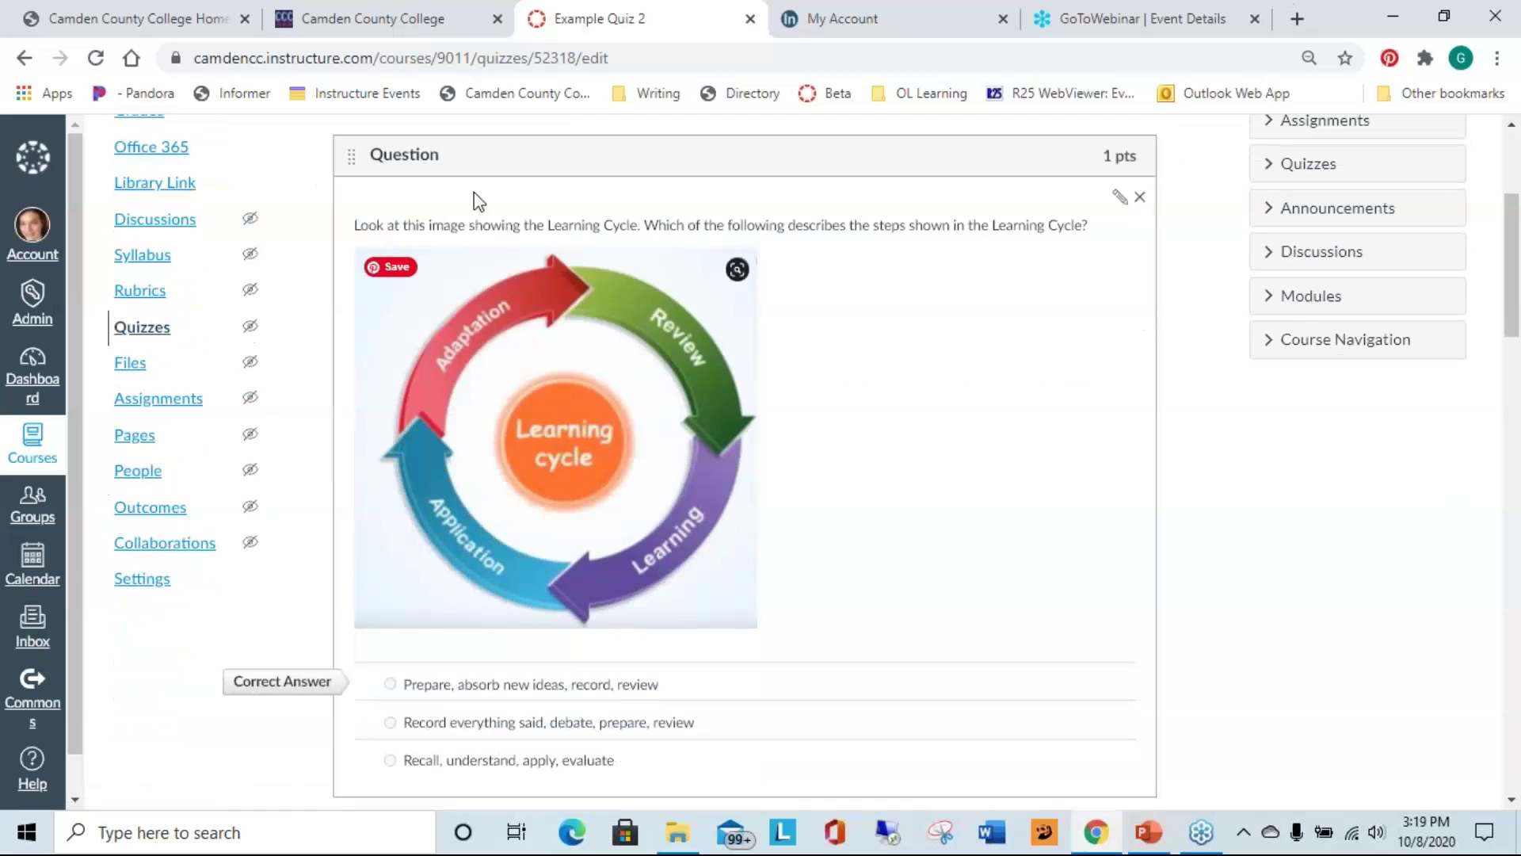
# - Hide the question details and look through the condensed list of quiz questions
pyautogui.scroll(2, 496, 193)
pyautogui.click(408, 227)
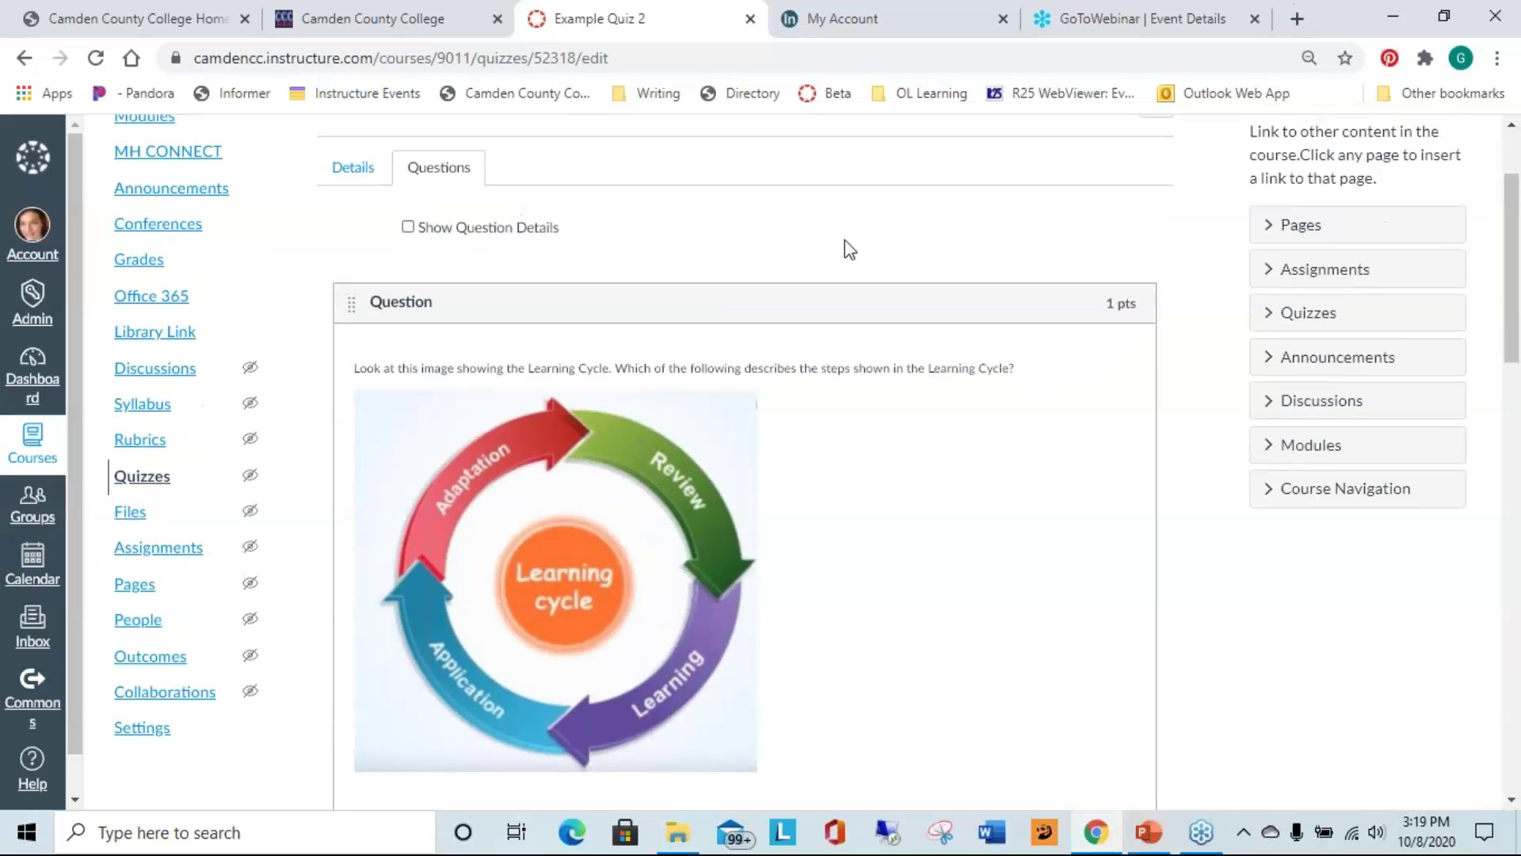
pyautogui.scroll(-11, 850, 250)
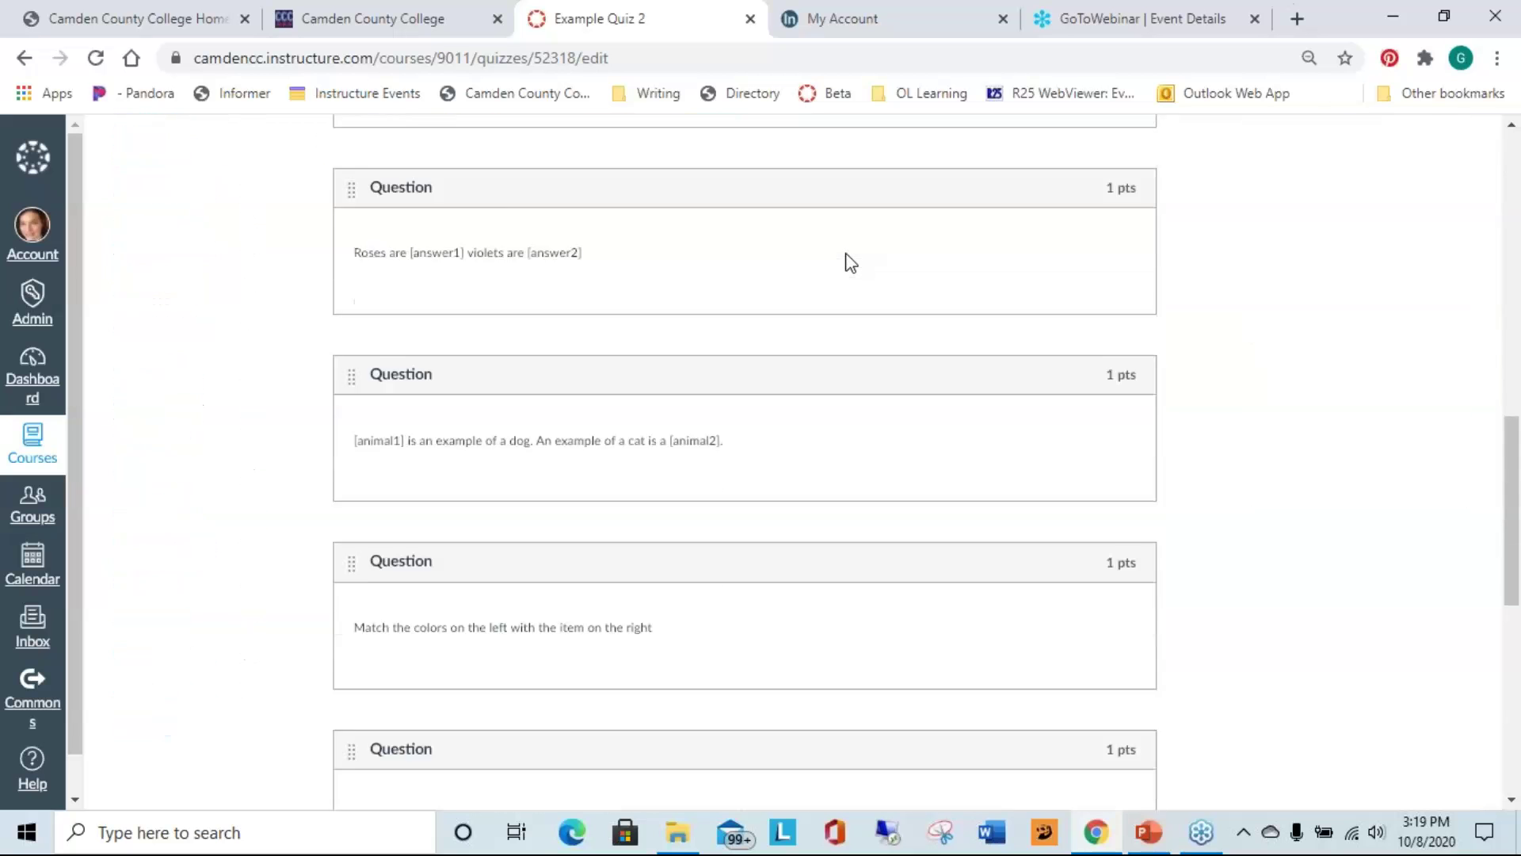
pyautogui.scroll(-5, 850, 261)
pyautogui.scroll(12, 846, 266)
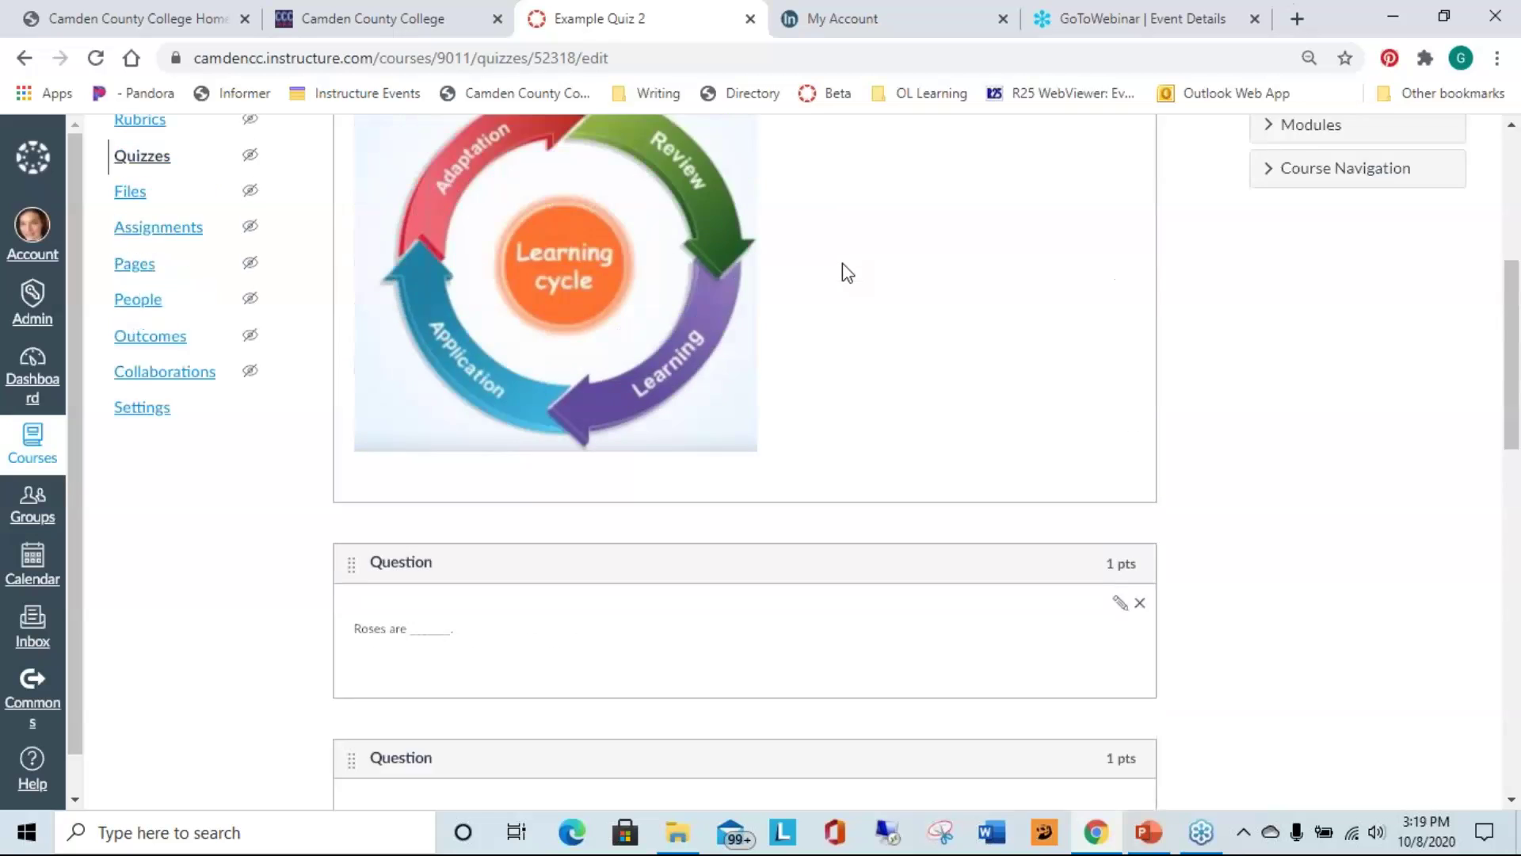
pyautogui.scroll(4, 843, 263)
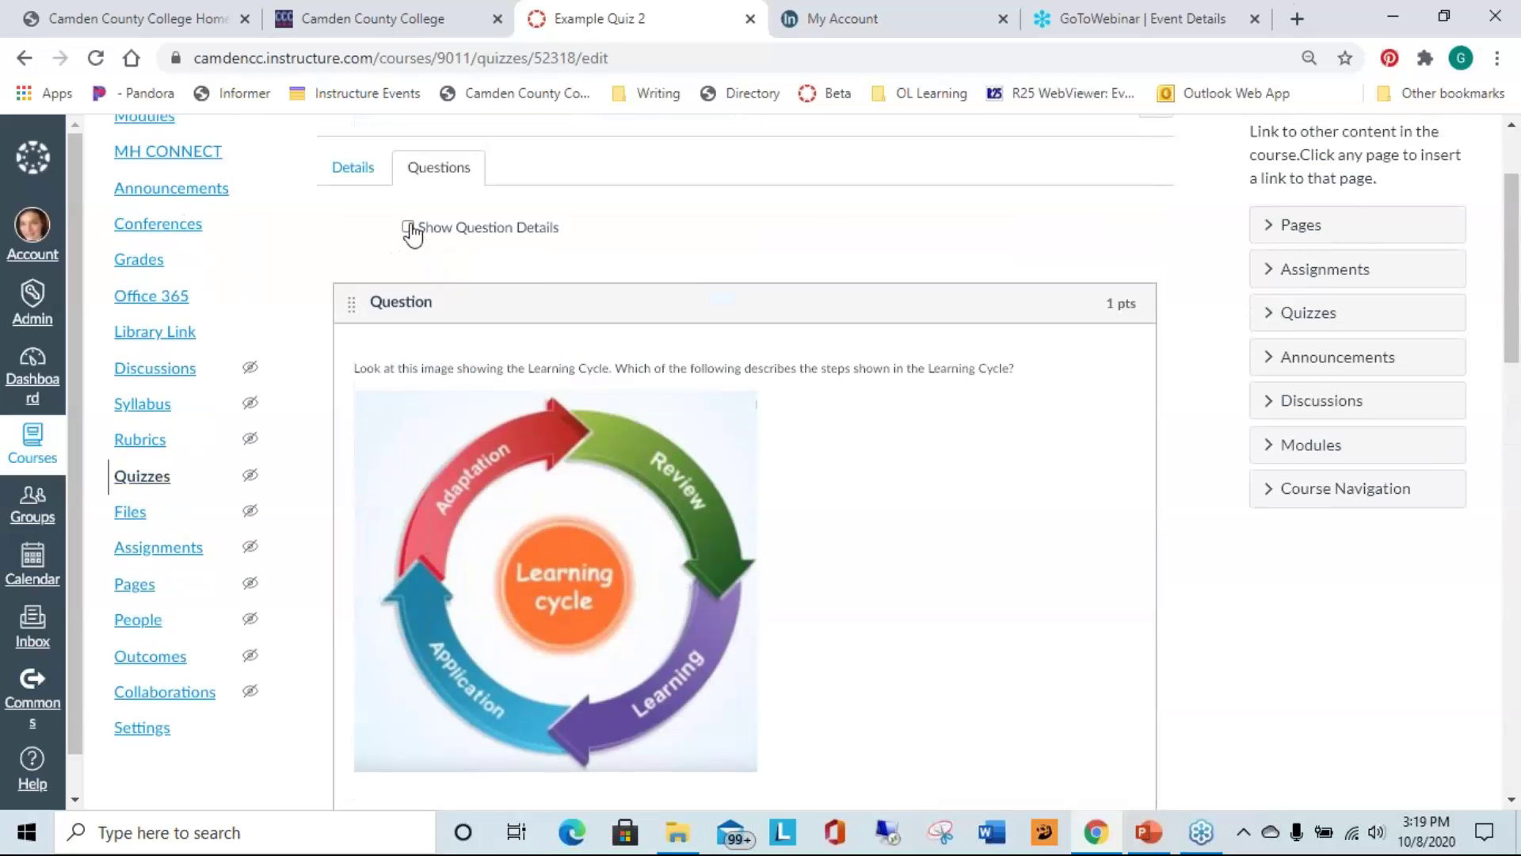
# - Show the question details again and review the questions and their correct answers through to the end of the quiz
pyautogui.click(408, 228)
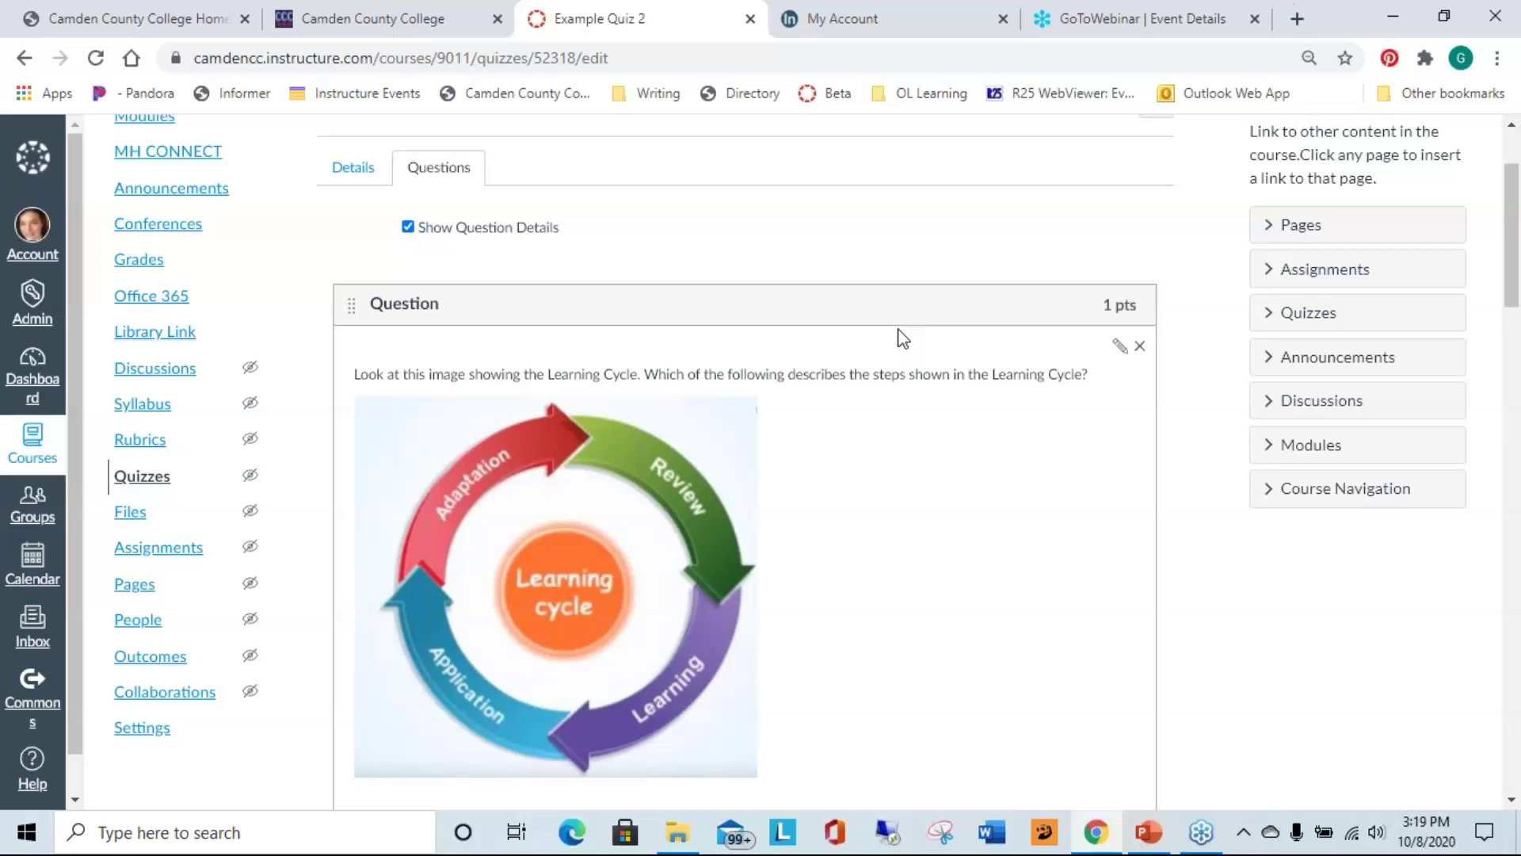
pyautogui.scroll(-4, 915, 348)
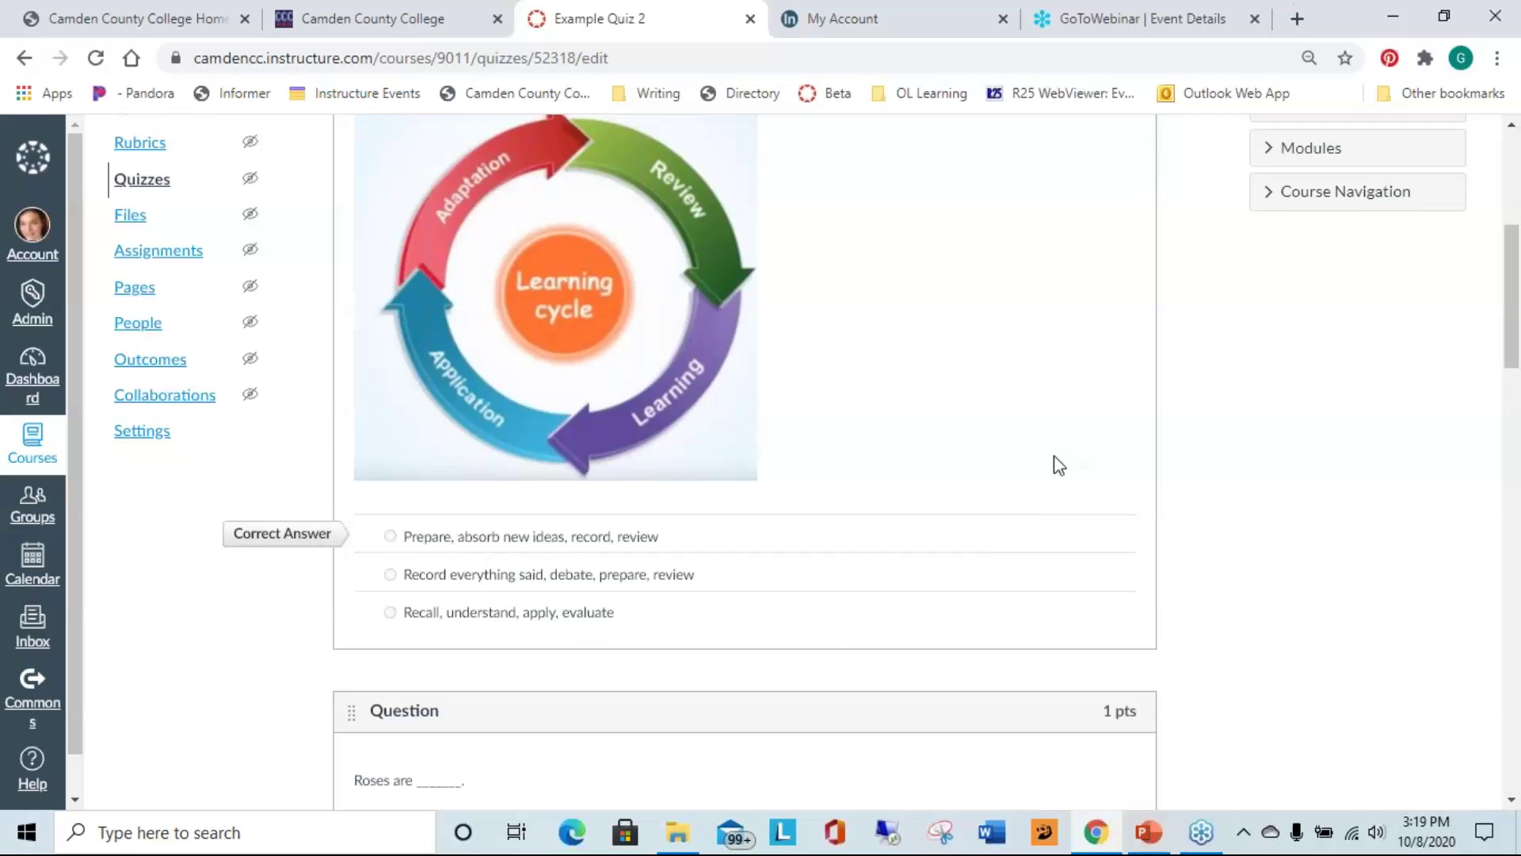
pyautogui.scroll(2, 1059, 465)
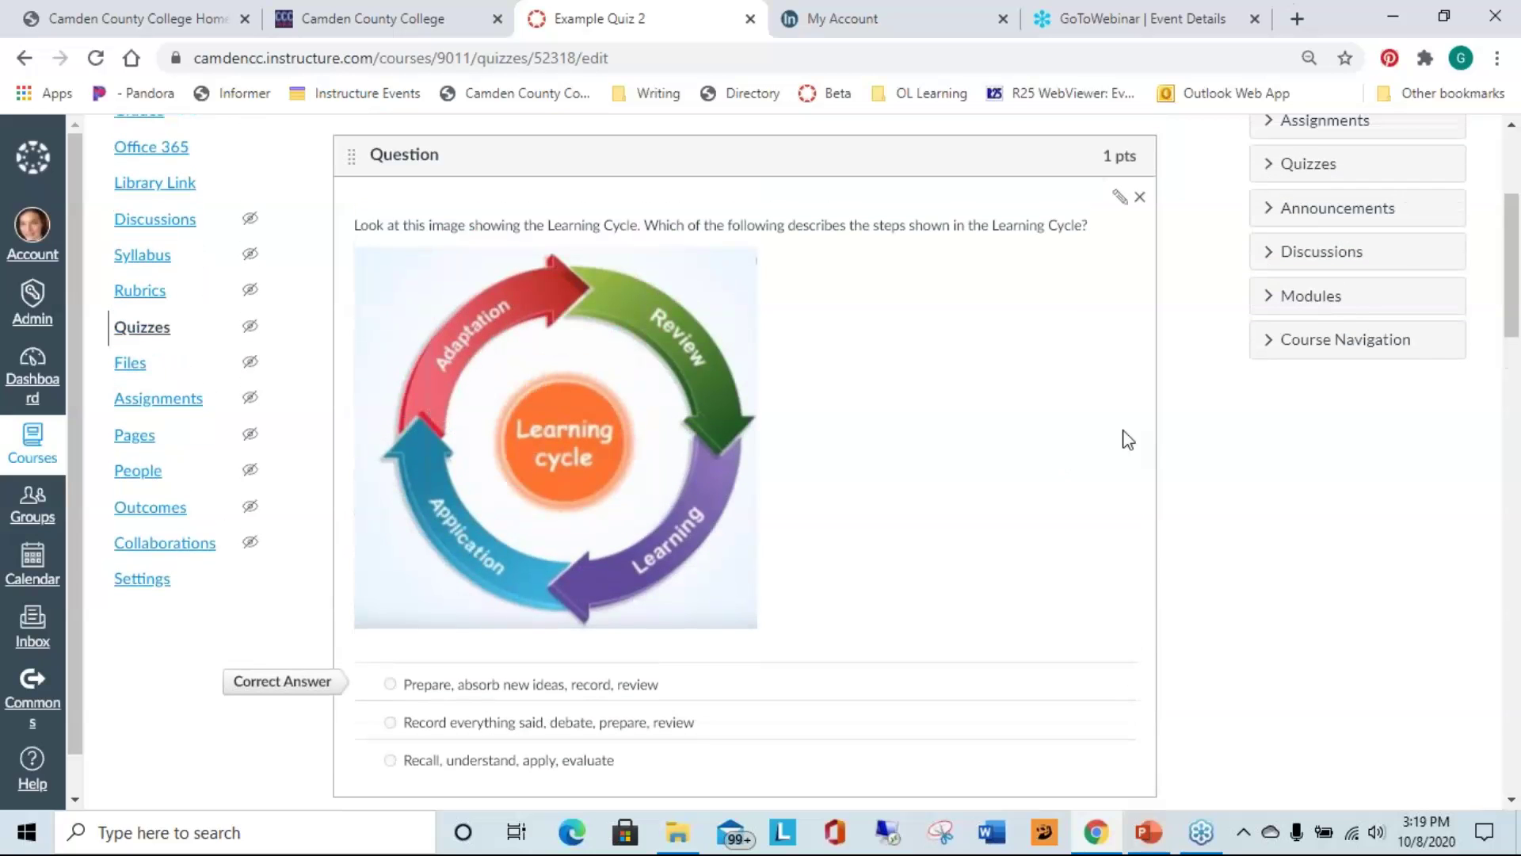
pyautogui.scroll(-1, 1081, 475)
pyautogui.scroll(-20, 1079, 476)
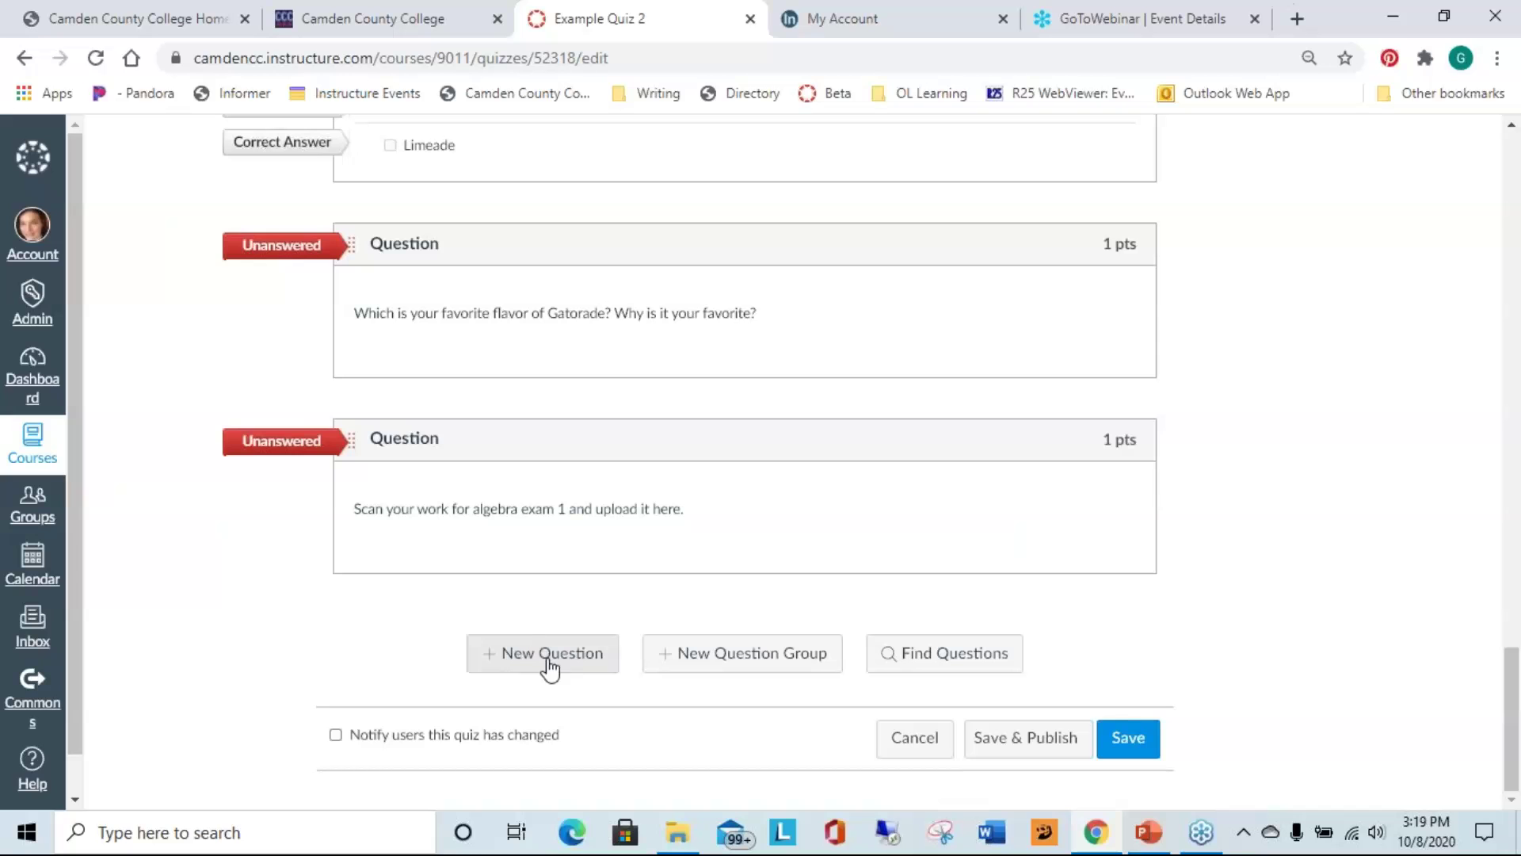
# - Start a new Multiple Choice question at the end of the quiz and examine the available question types and points field
pyautogui.click(578, 668)
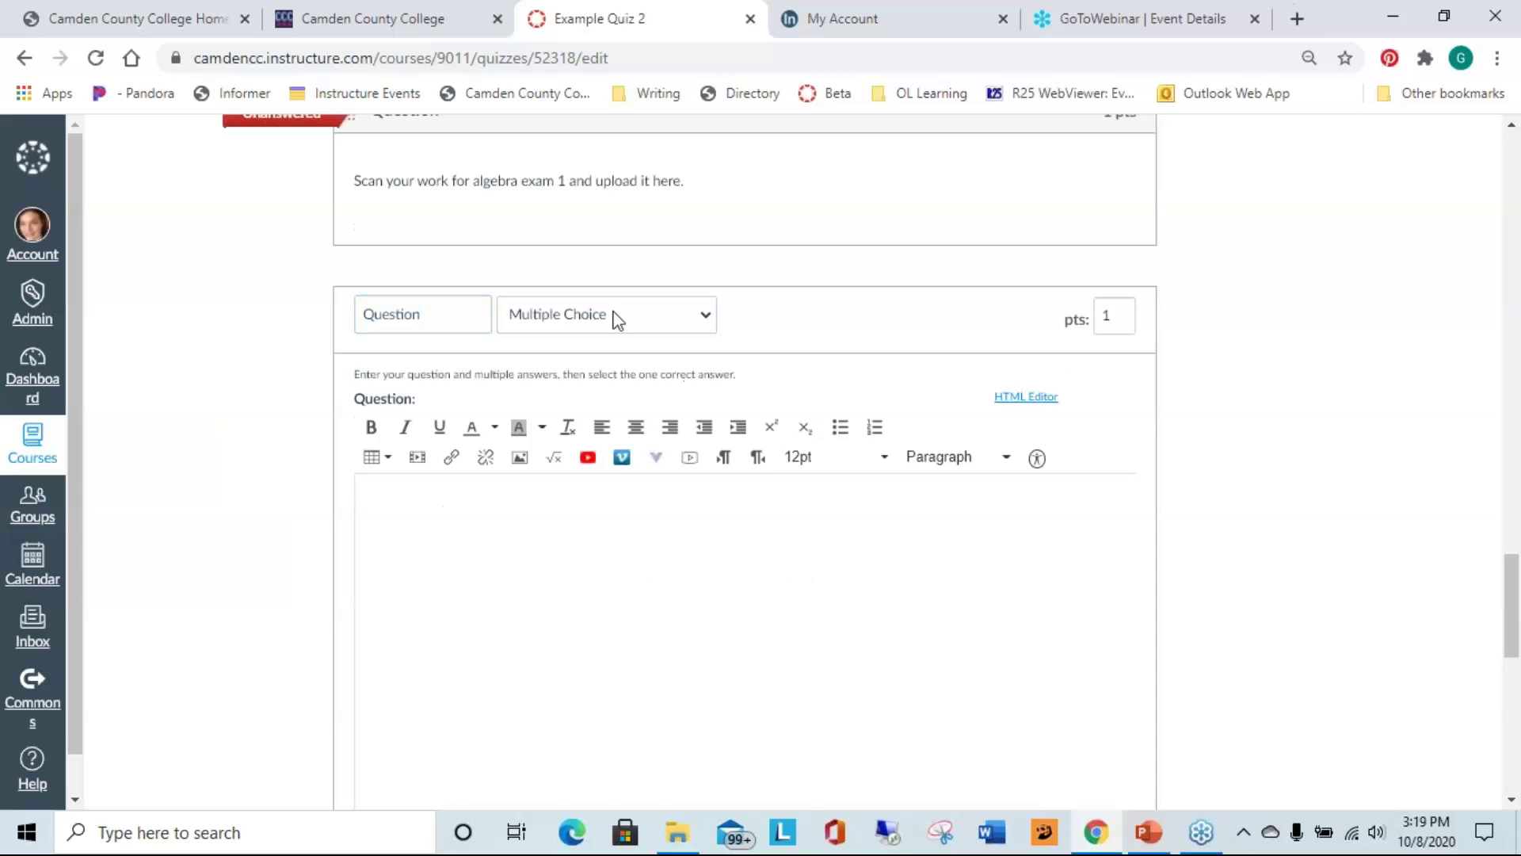
pyautogui.click(615, 317)
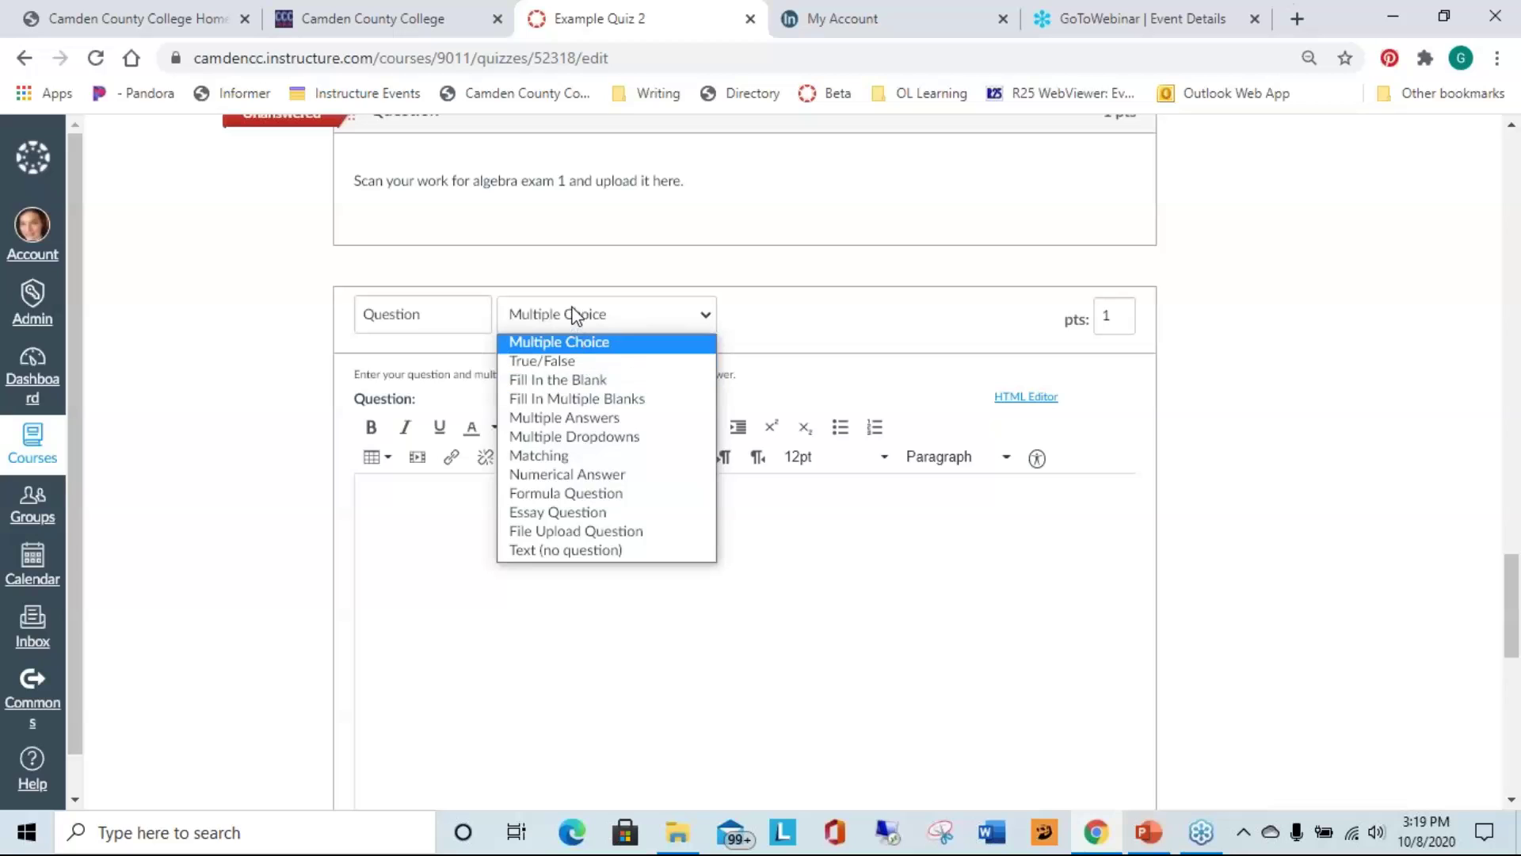
pyautogui.click(831, 547)
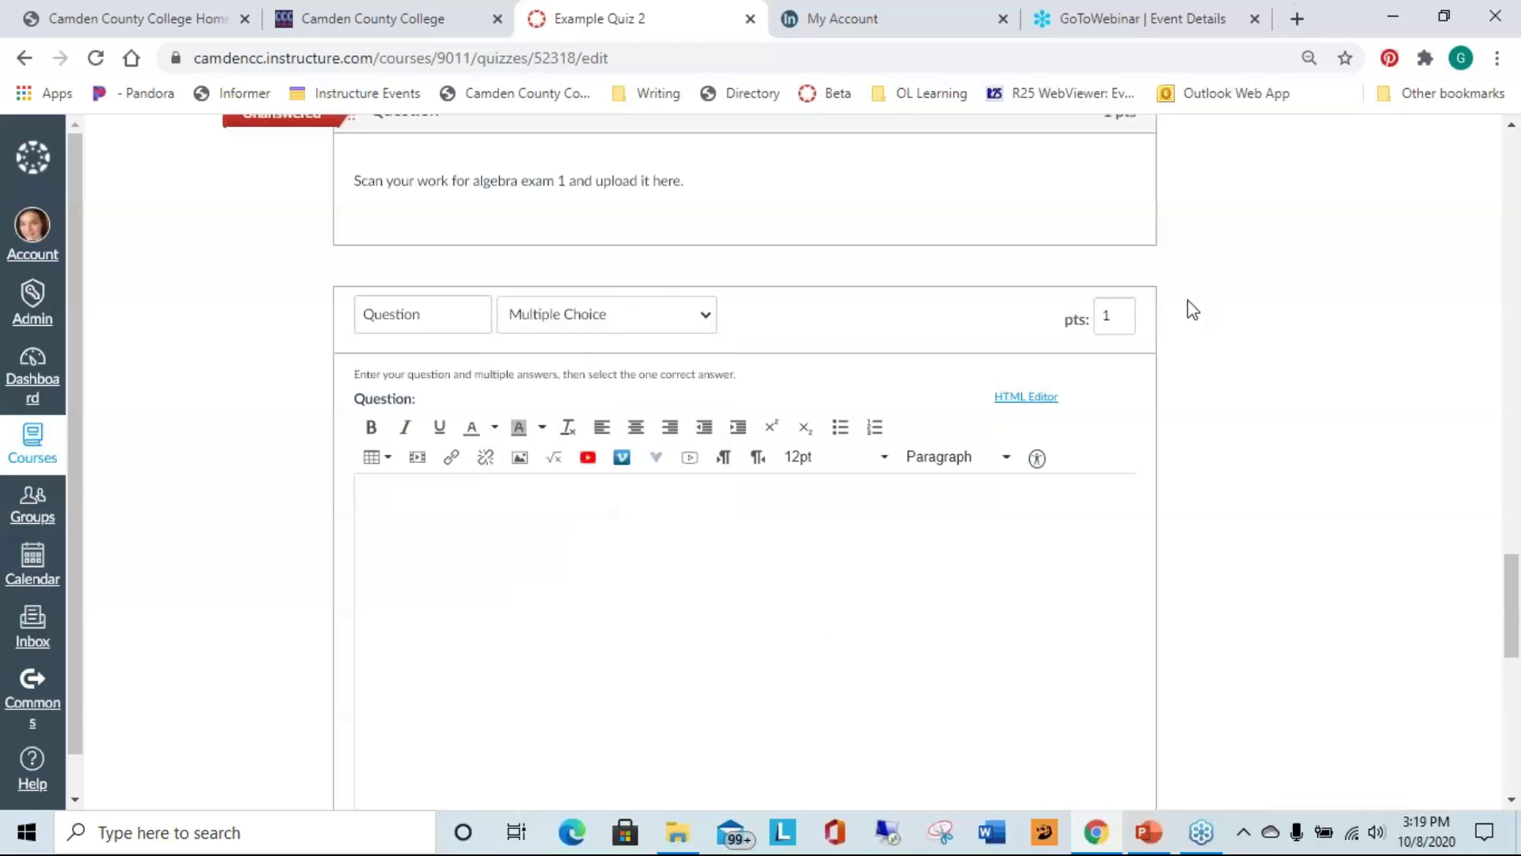
pyautogui.click(1134, 310)
pyautogui.click(639, 648)
# - Open the Learning Cycle question for editing and keep its question type as Multiple Choice
pyautogui.moveTo(1509, 611); pyautogui.dragTo(1518, 230)
pyautogui.moveTo(1090, 273)
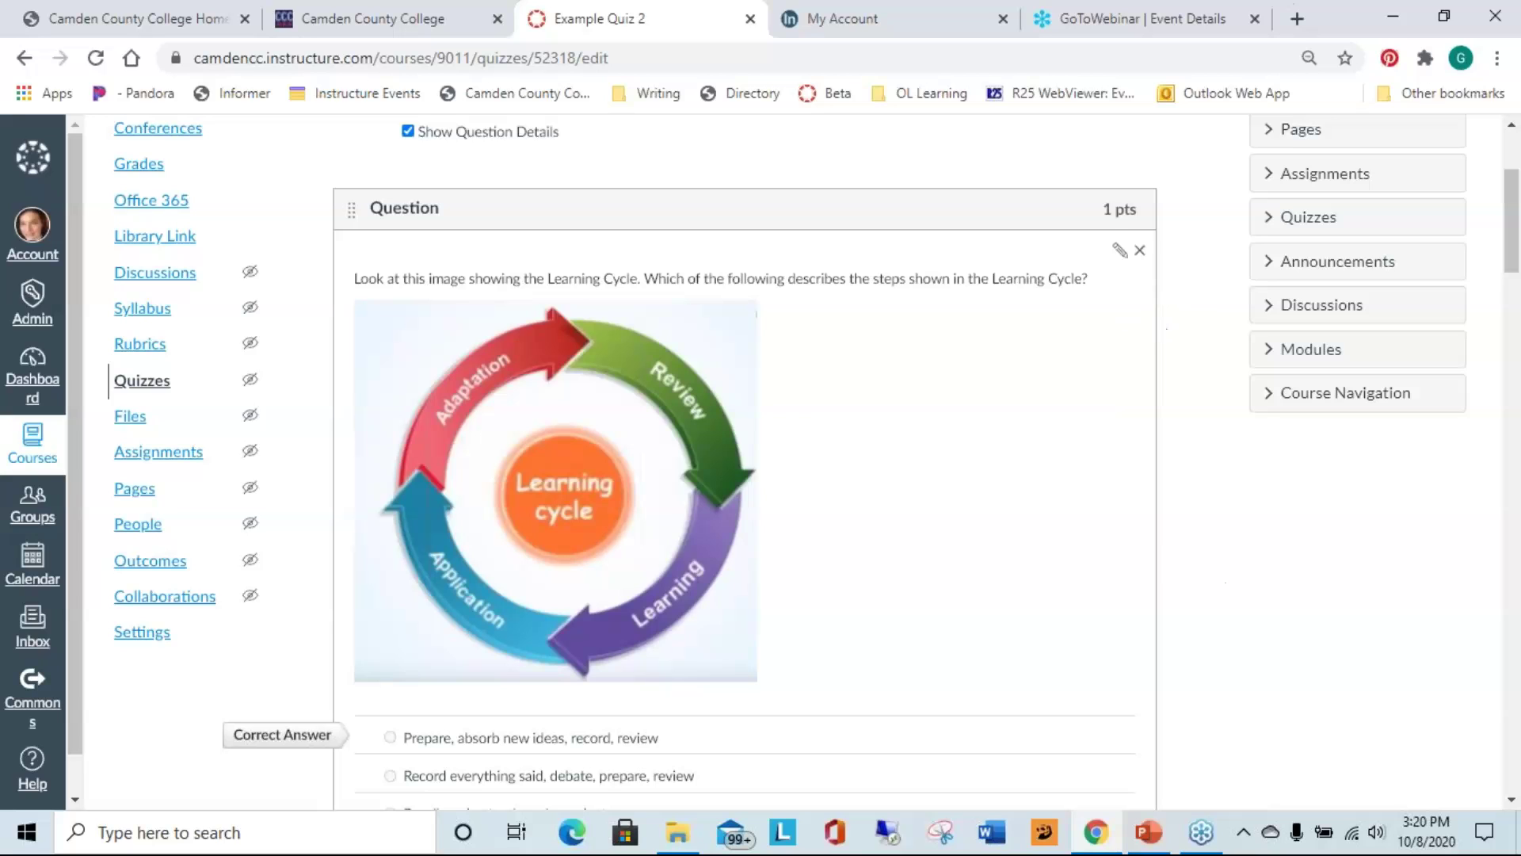
pyautogui.click(1121, 254)
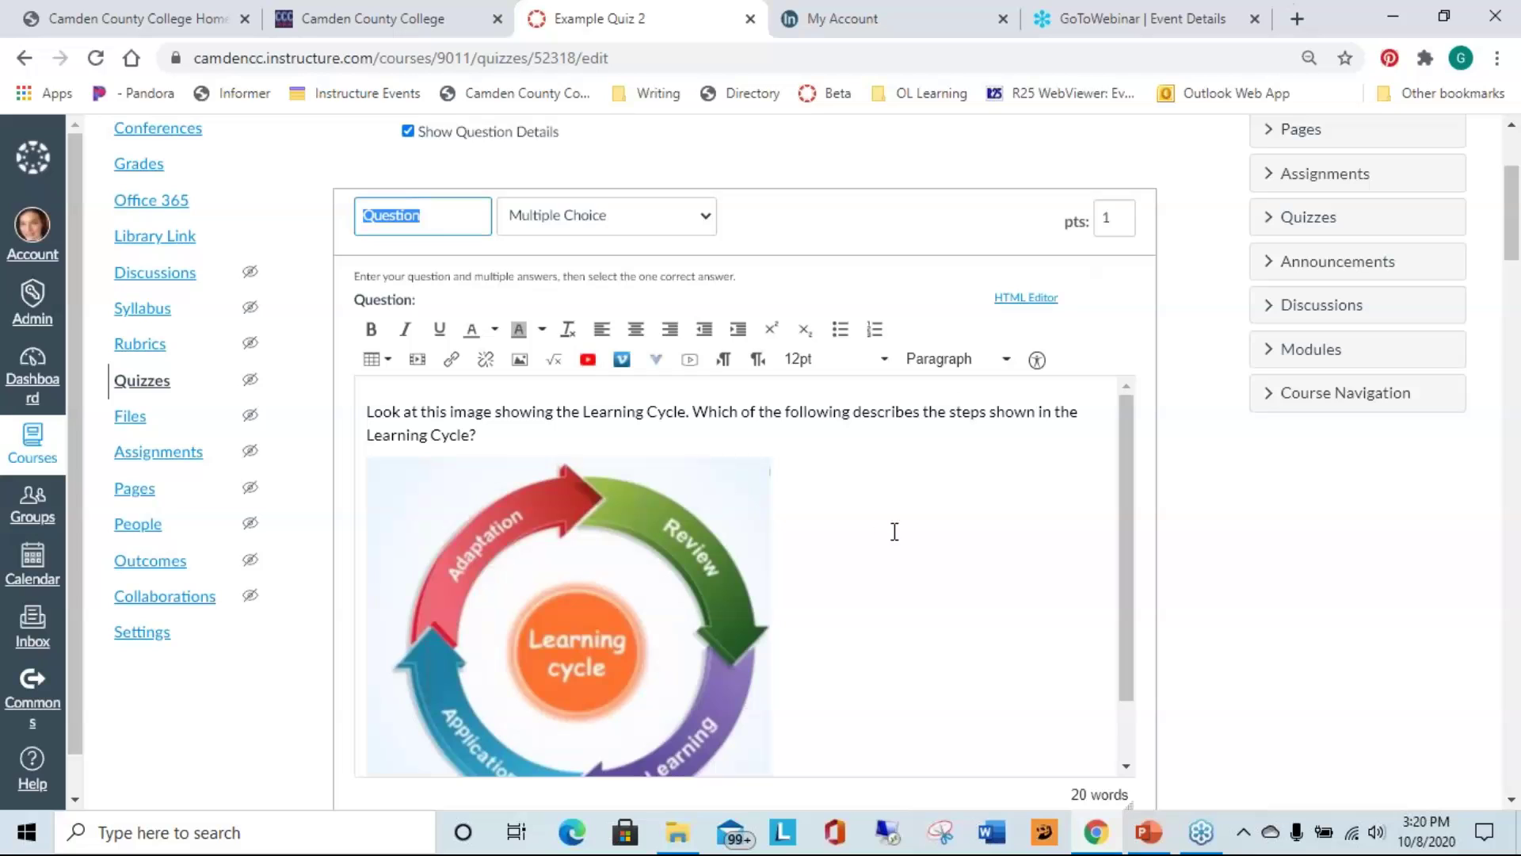
pyautogui.click(669, 216)
pyautogui.click(676, 247)
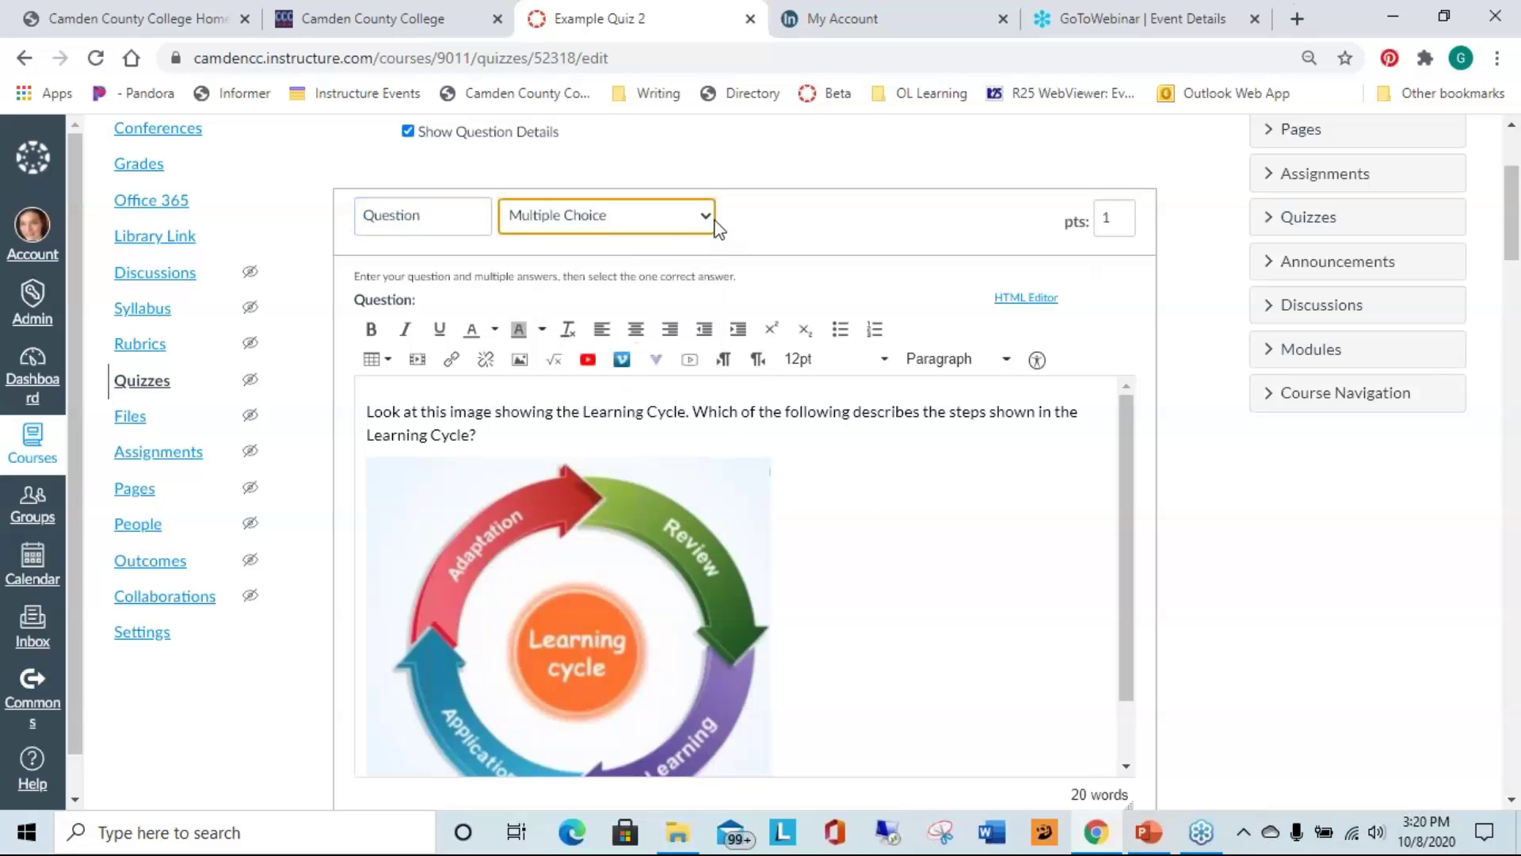
# - Delete the Learning Cycle image from the question text
pyautogui.scroll(-2, 909, 265)
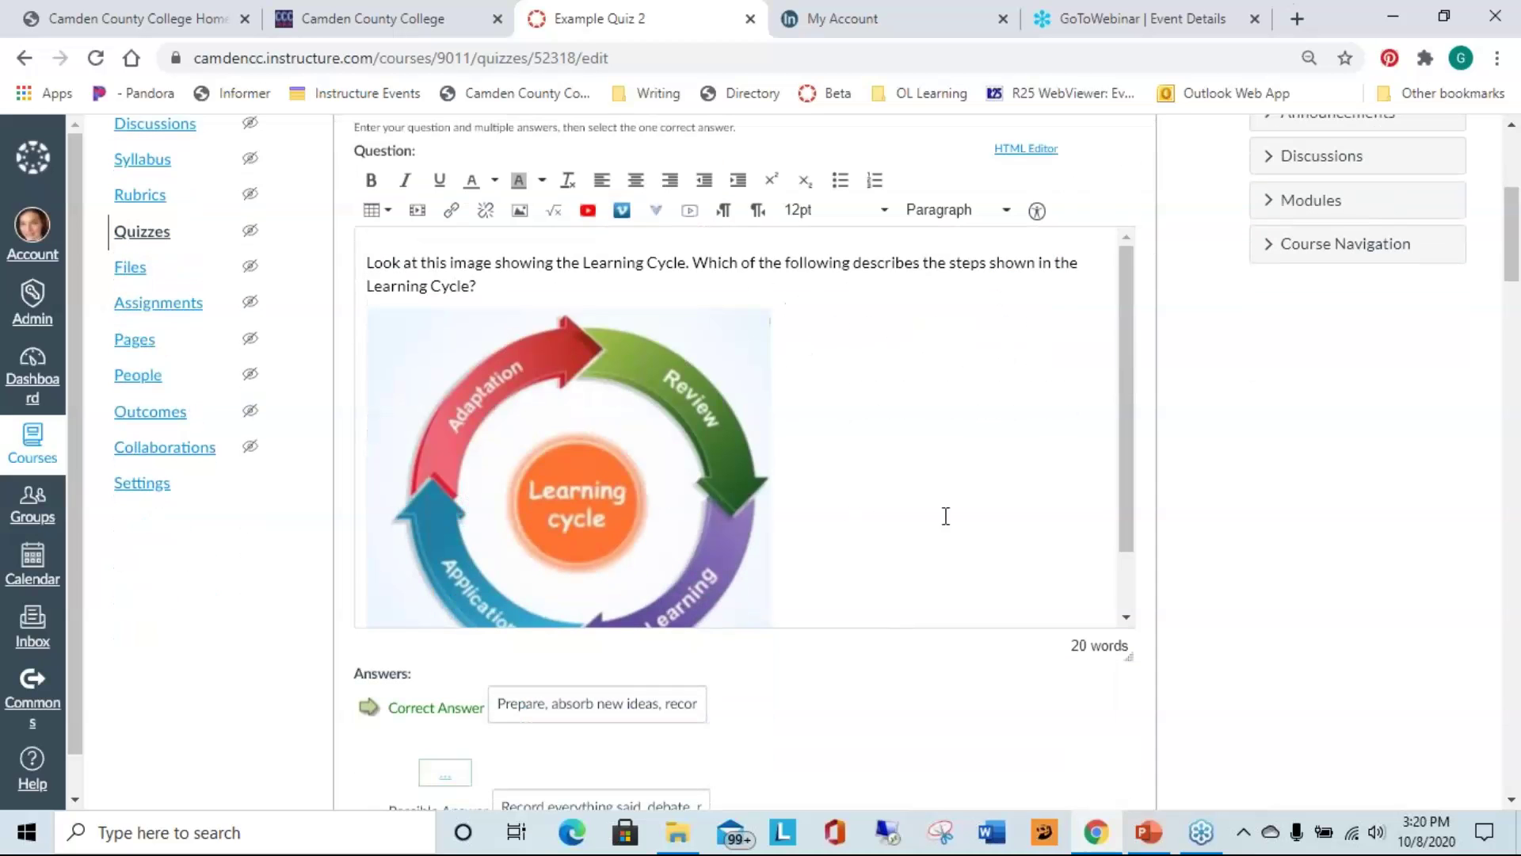
pyautogui.click(852, 472)
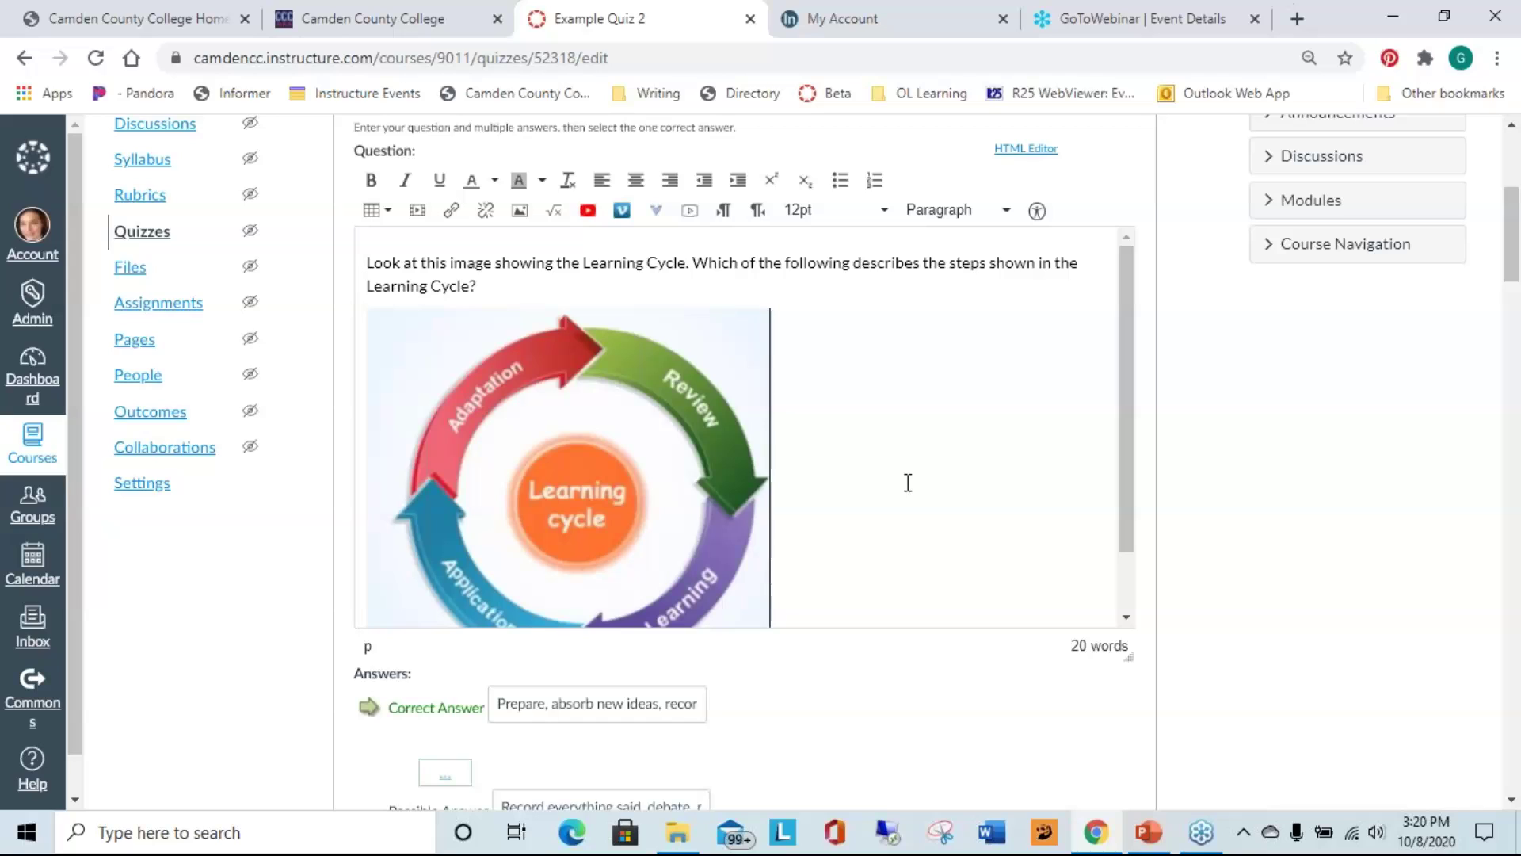
pyautogui.press('BackSpace')
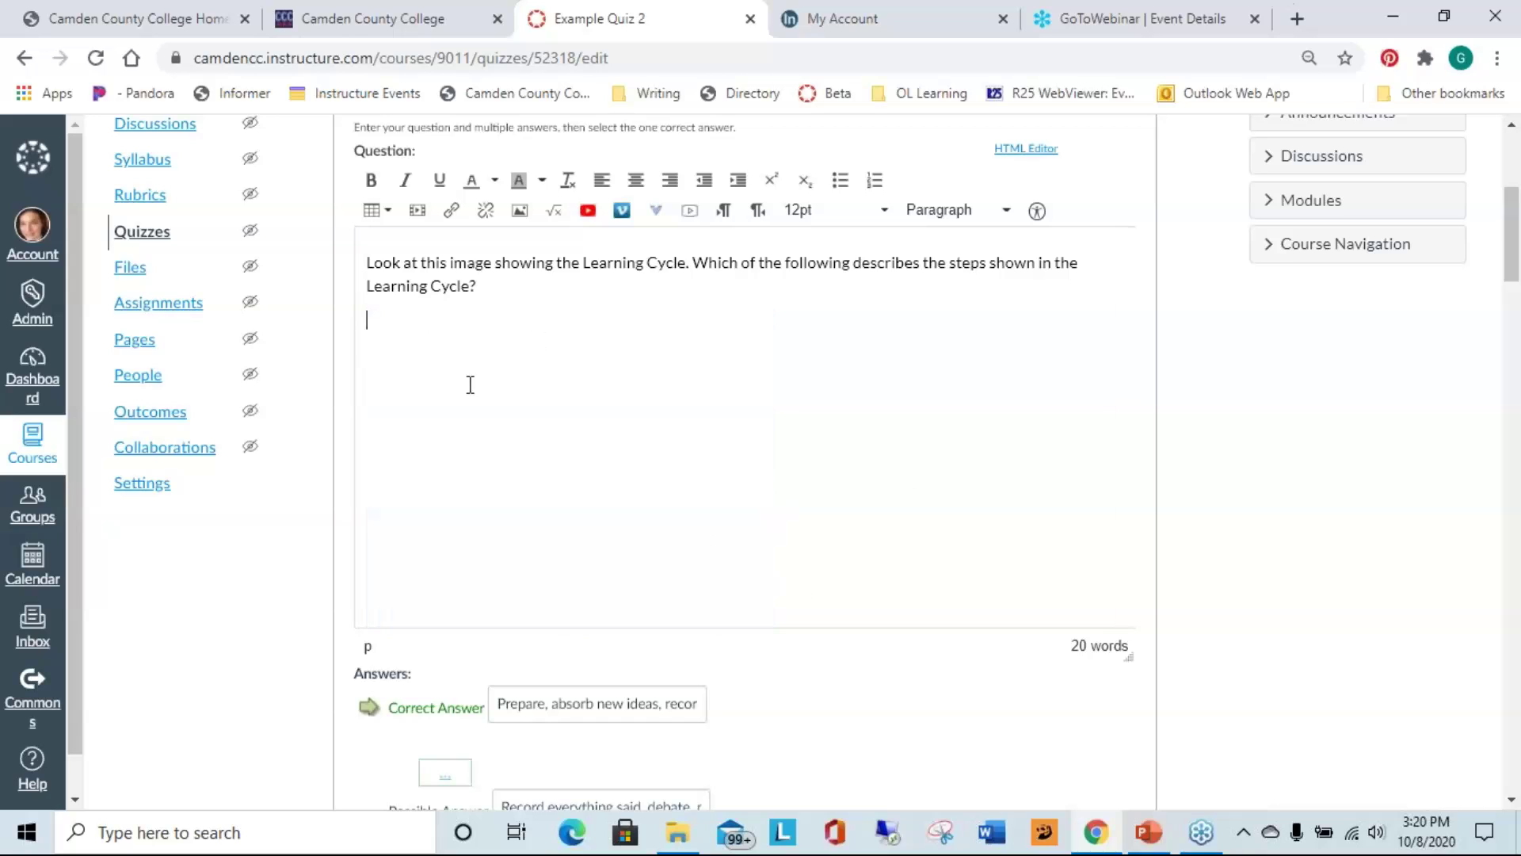
# - Start inserting an image below the Learning Cycle question text and browse the Canvas course files for it
pyautogui.click(520, 213)
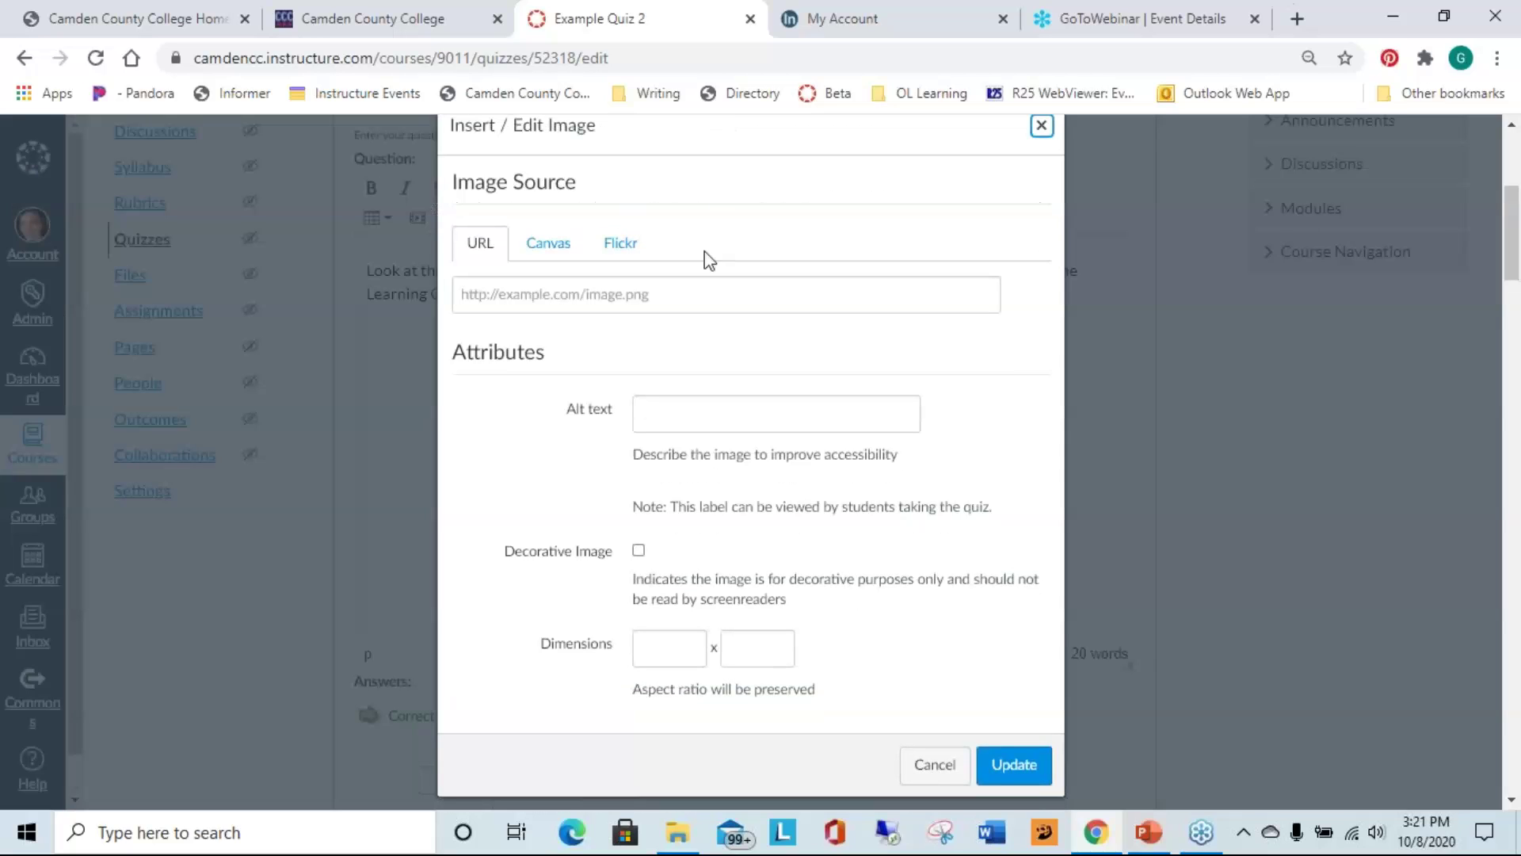
pyautogui.click(556, 252)
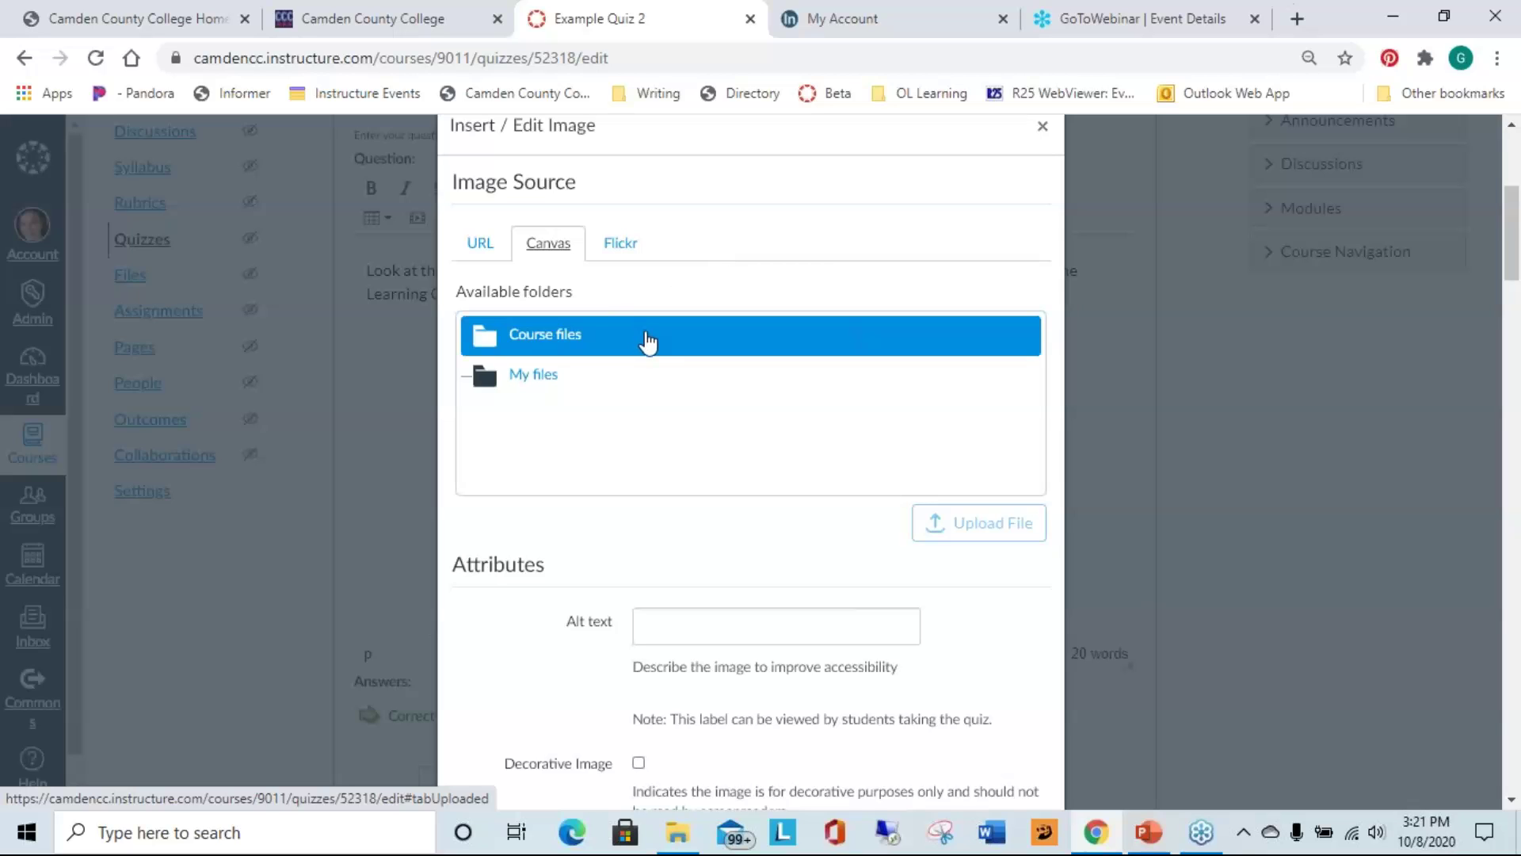
pyautogui.click(562, 346)
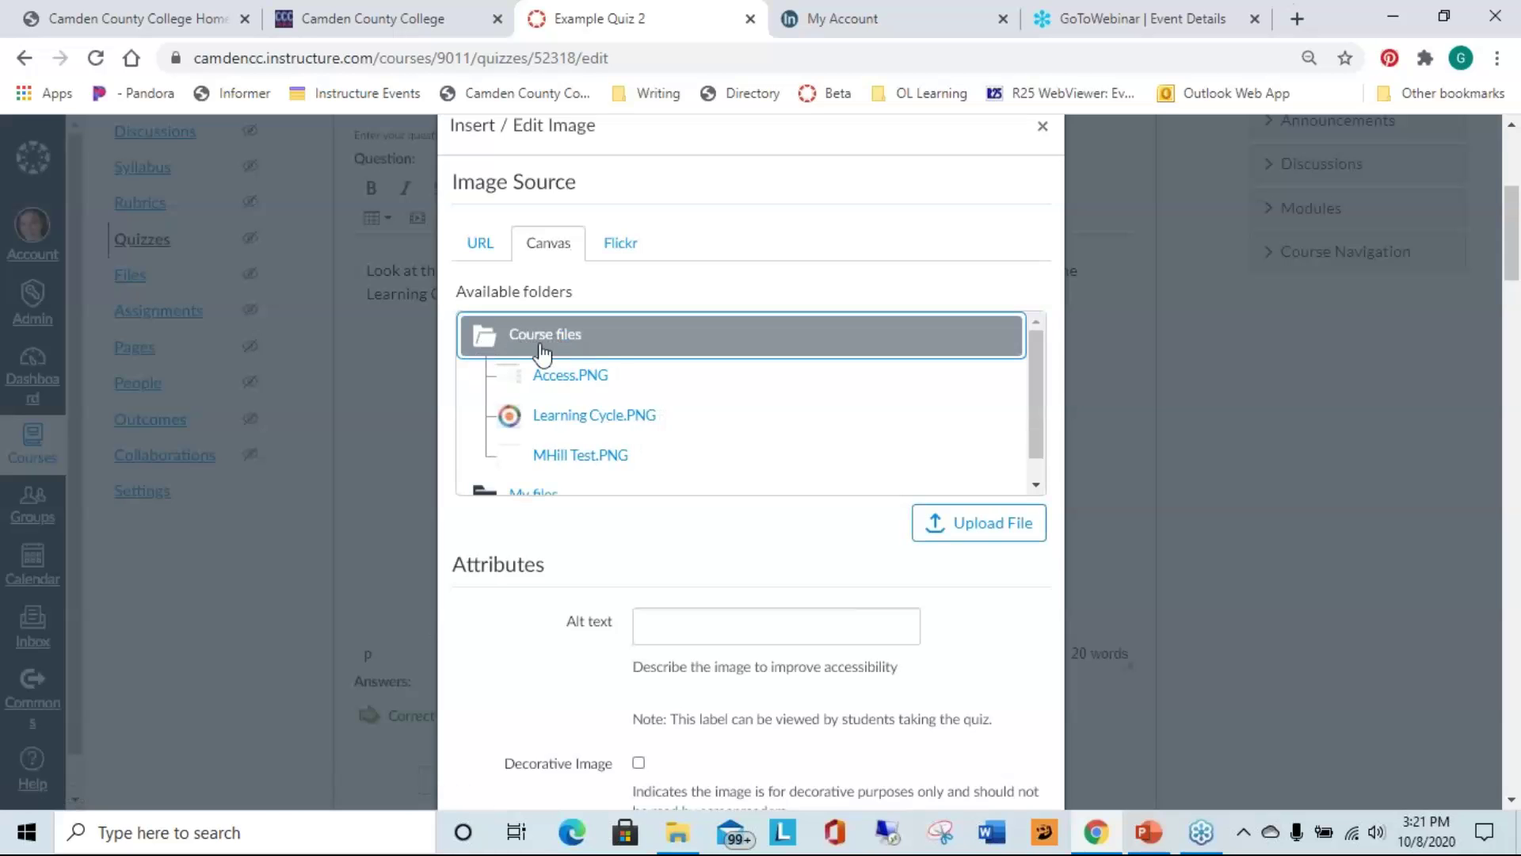
pyautogui.scroll(-1, 570, 397)
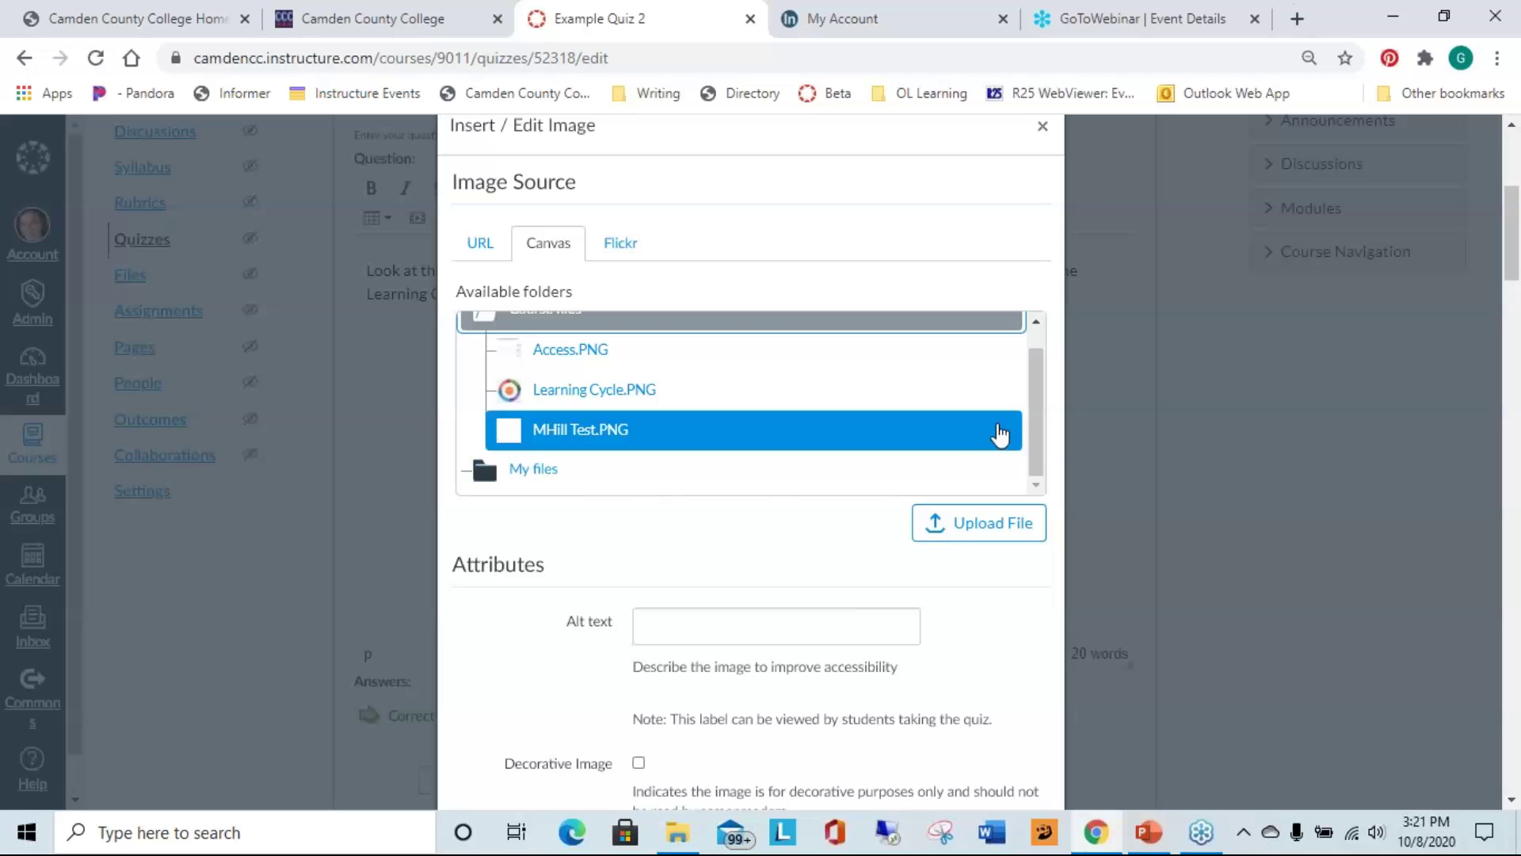
pyautogui.moveTo(1035, 410); pyautogui.dragTo(1033, 374)
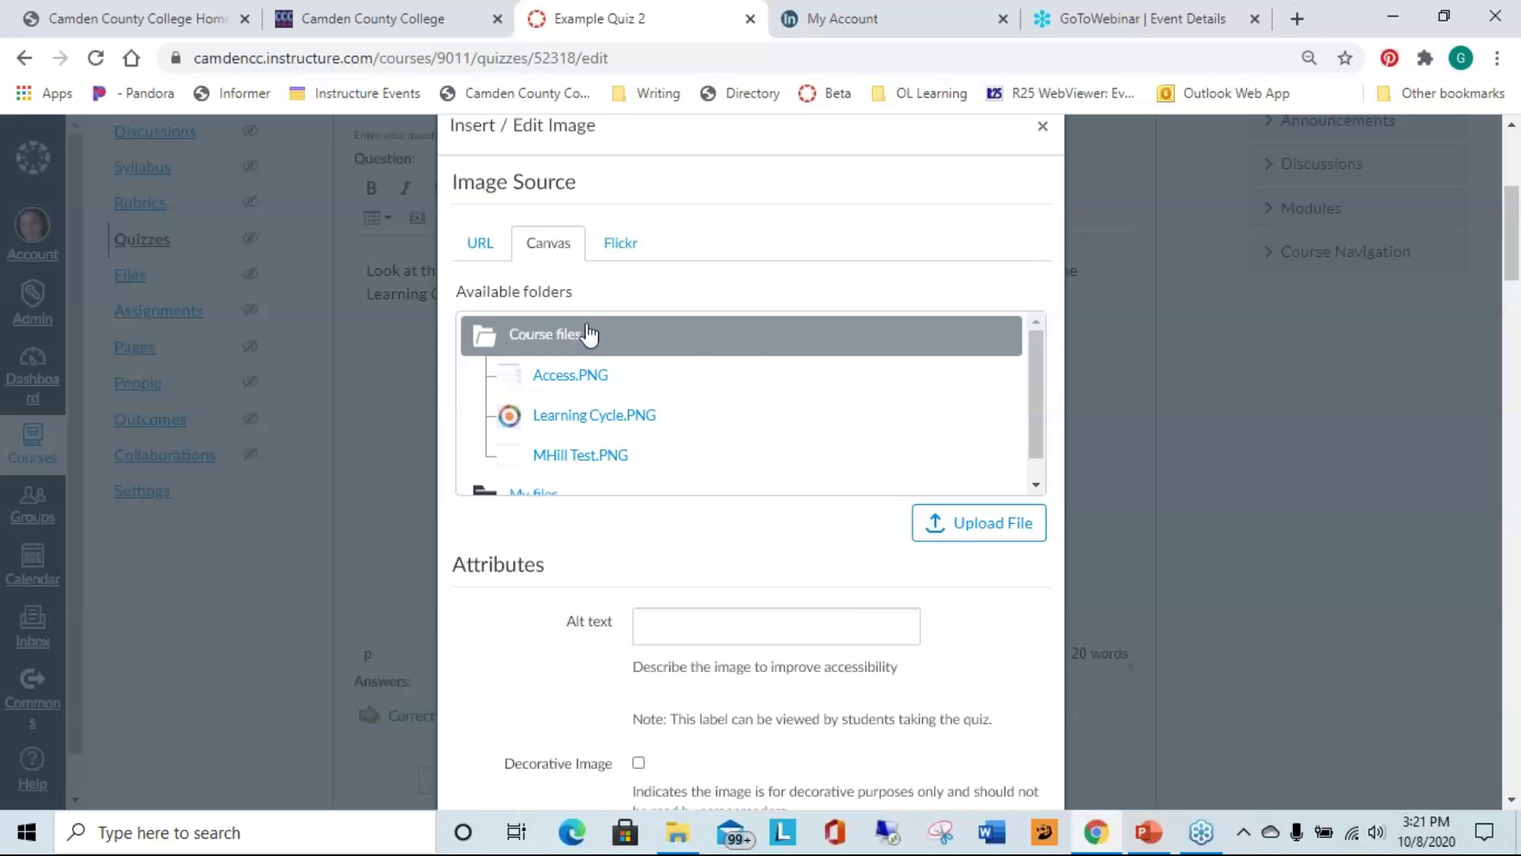
pyautogui.click(579, 390)
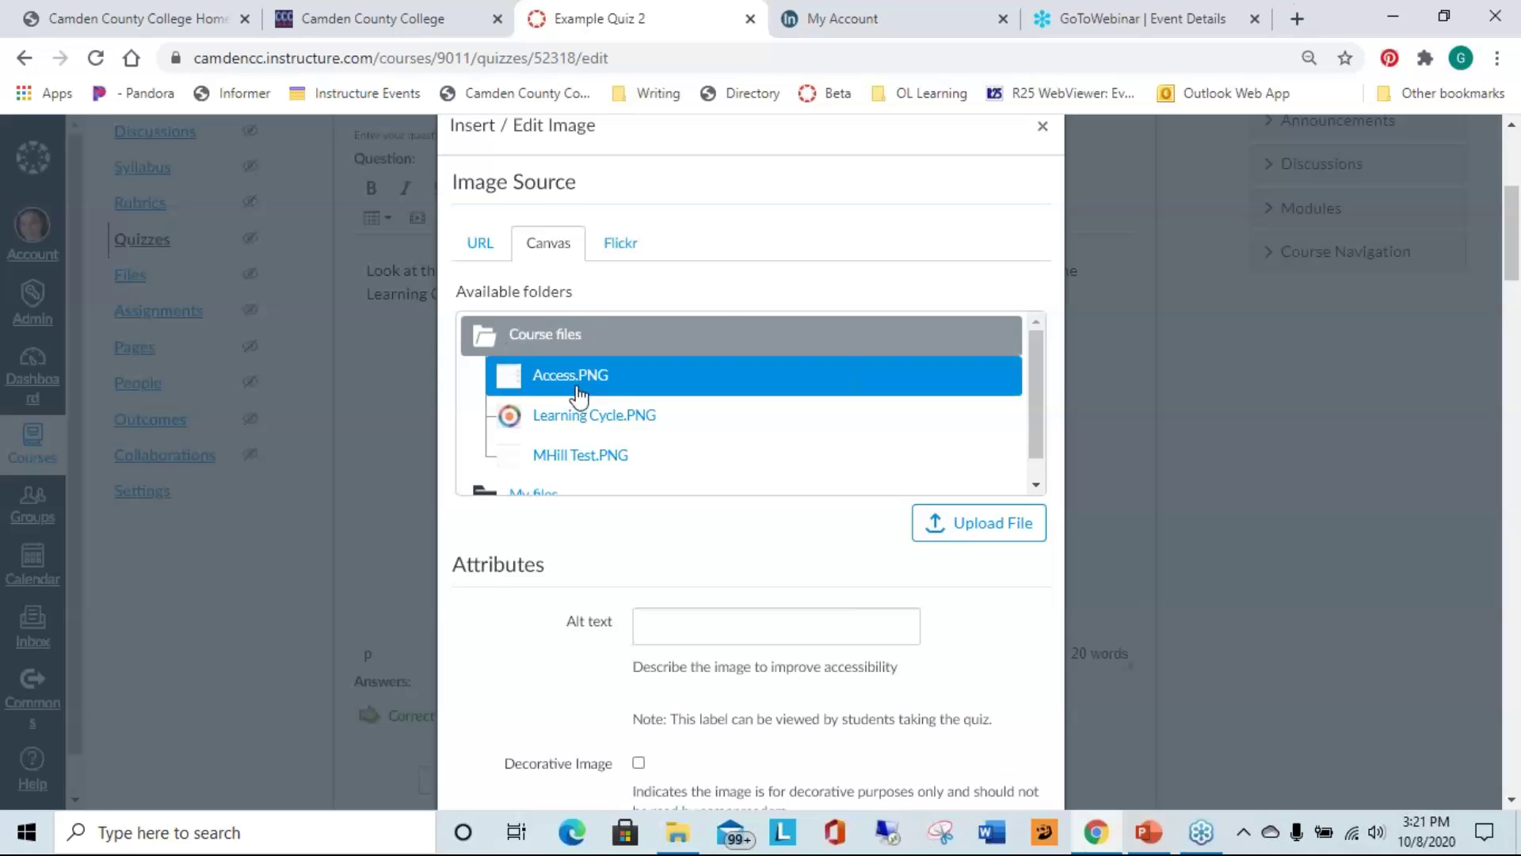
pyautogui.click(584, 418)
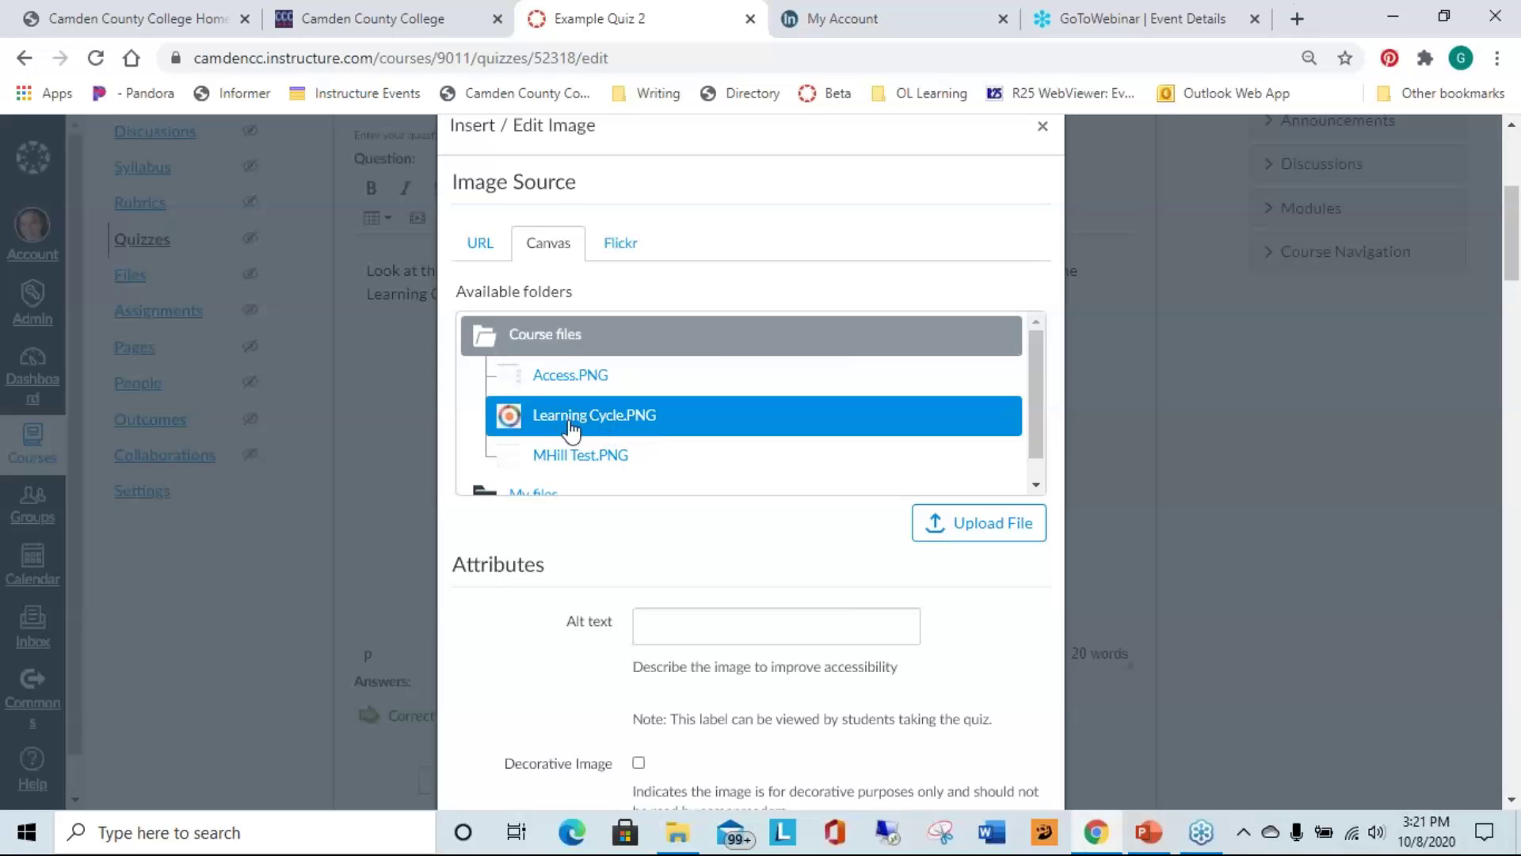
pyautogui.click(1004, 537)
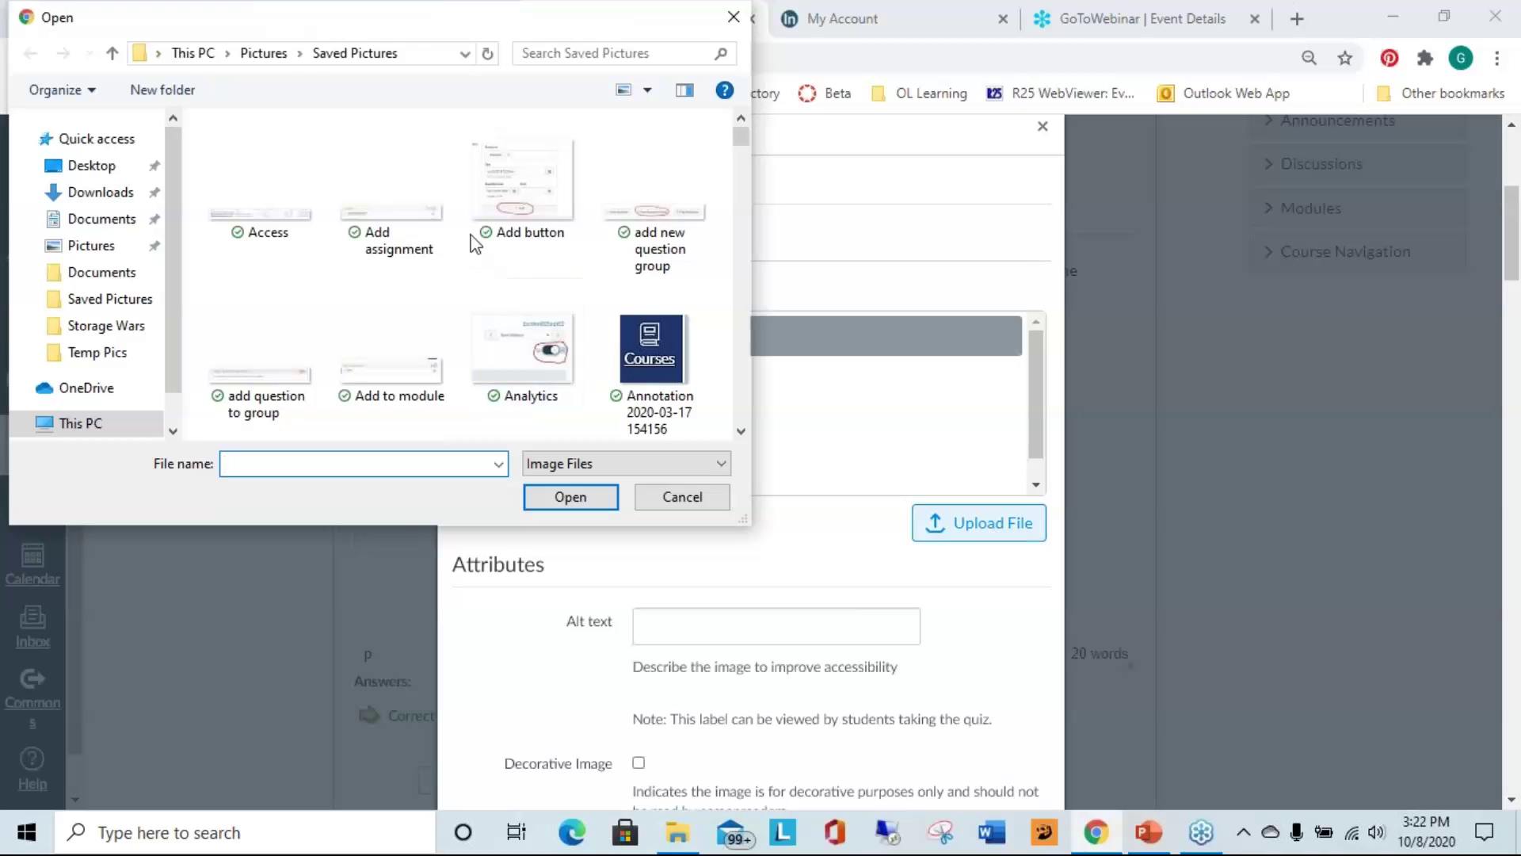
pyautogui.scroll(-2, 476, 238)
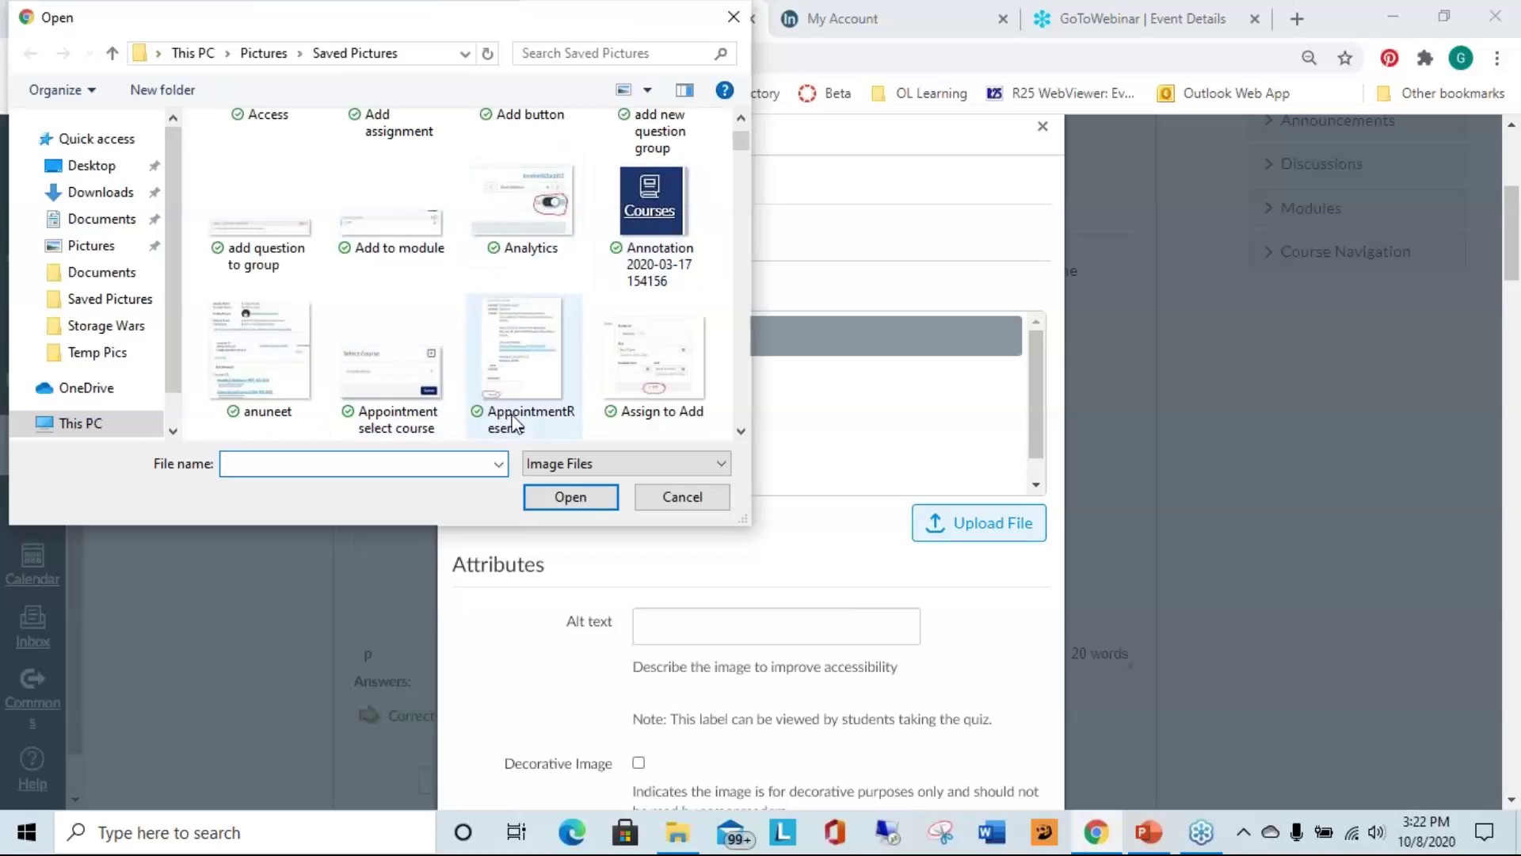
pyautogui.click(730, 22)
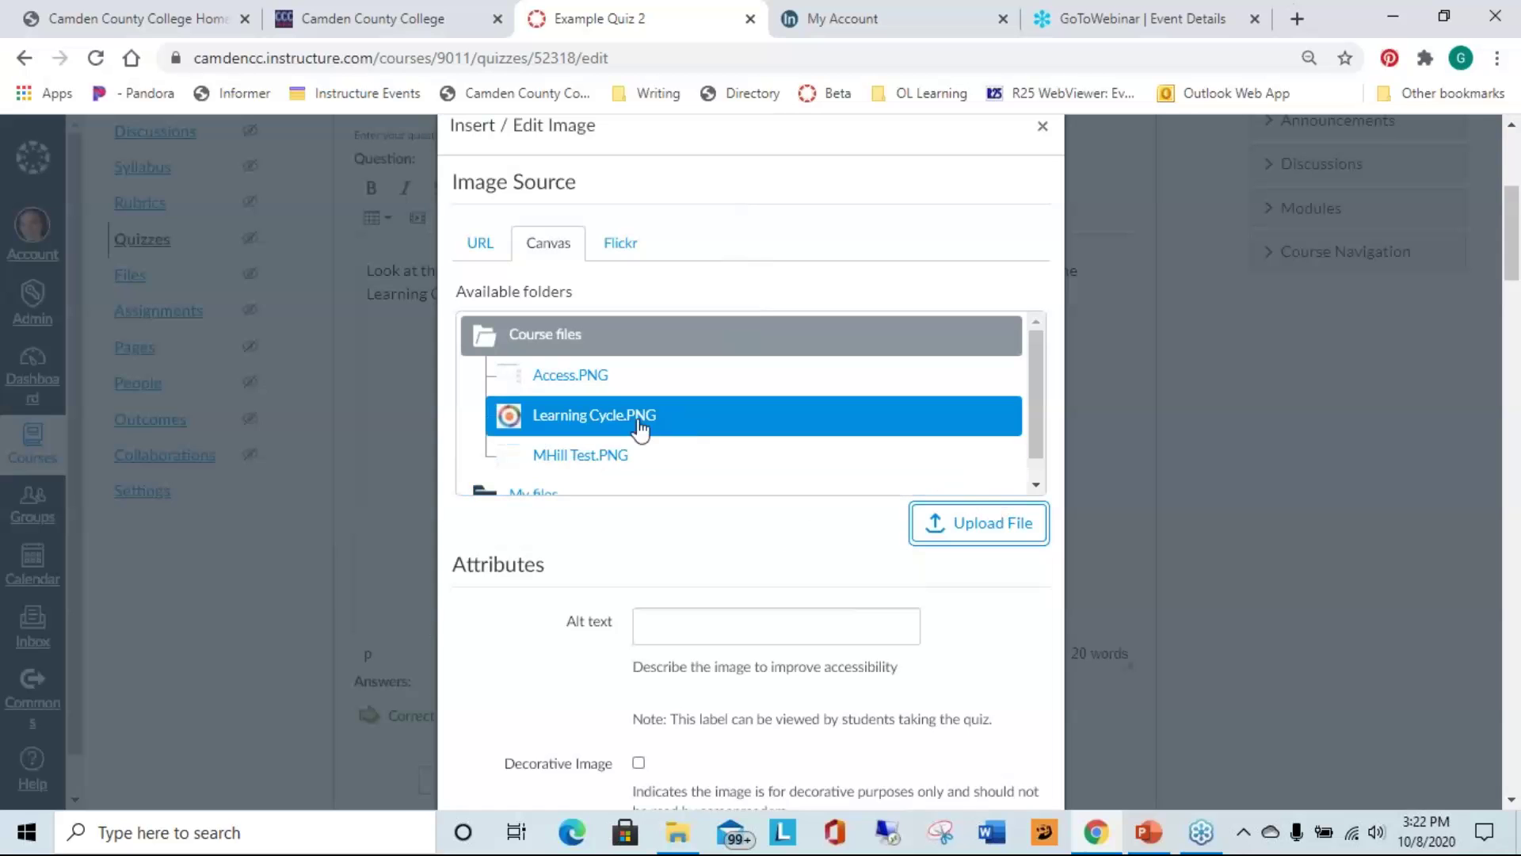
# - Insert Learning Cycle.PNG from the course files into the question, keeping its alt text and 403 x 381 dimensions
pyautogui.click(561, 424)
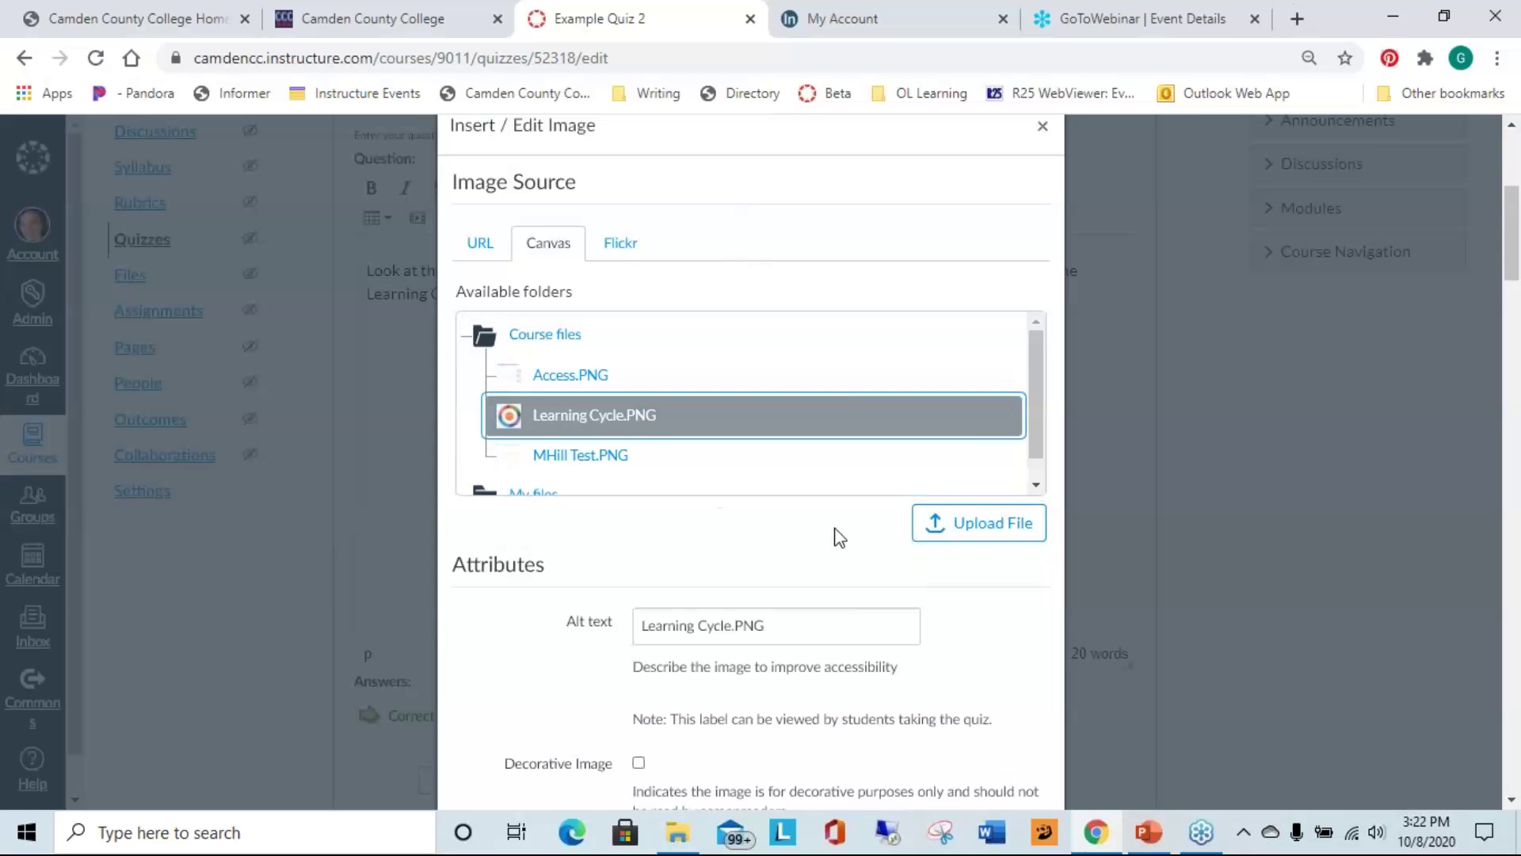
pyautogui.scroll(-5, 835, 534)
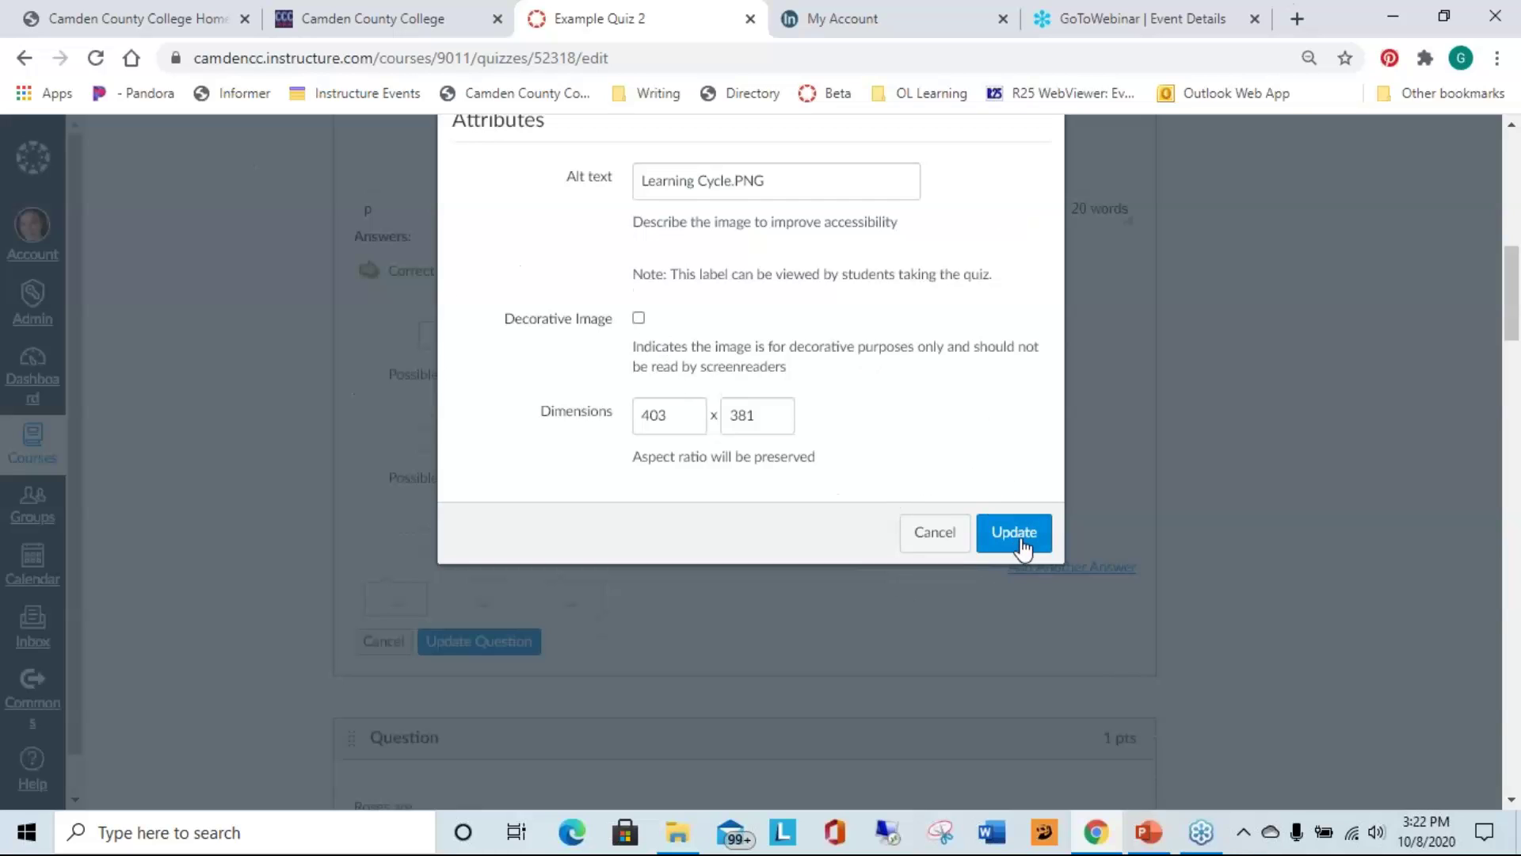
pyautogui.scroll(2, 916, 434)
pyautogui.click(784, 324)
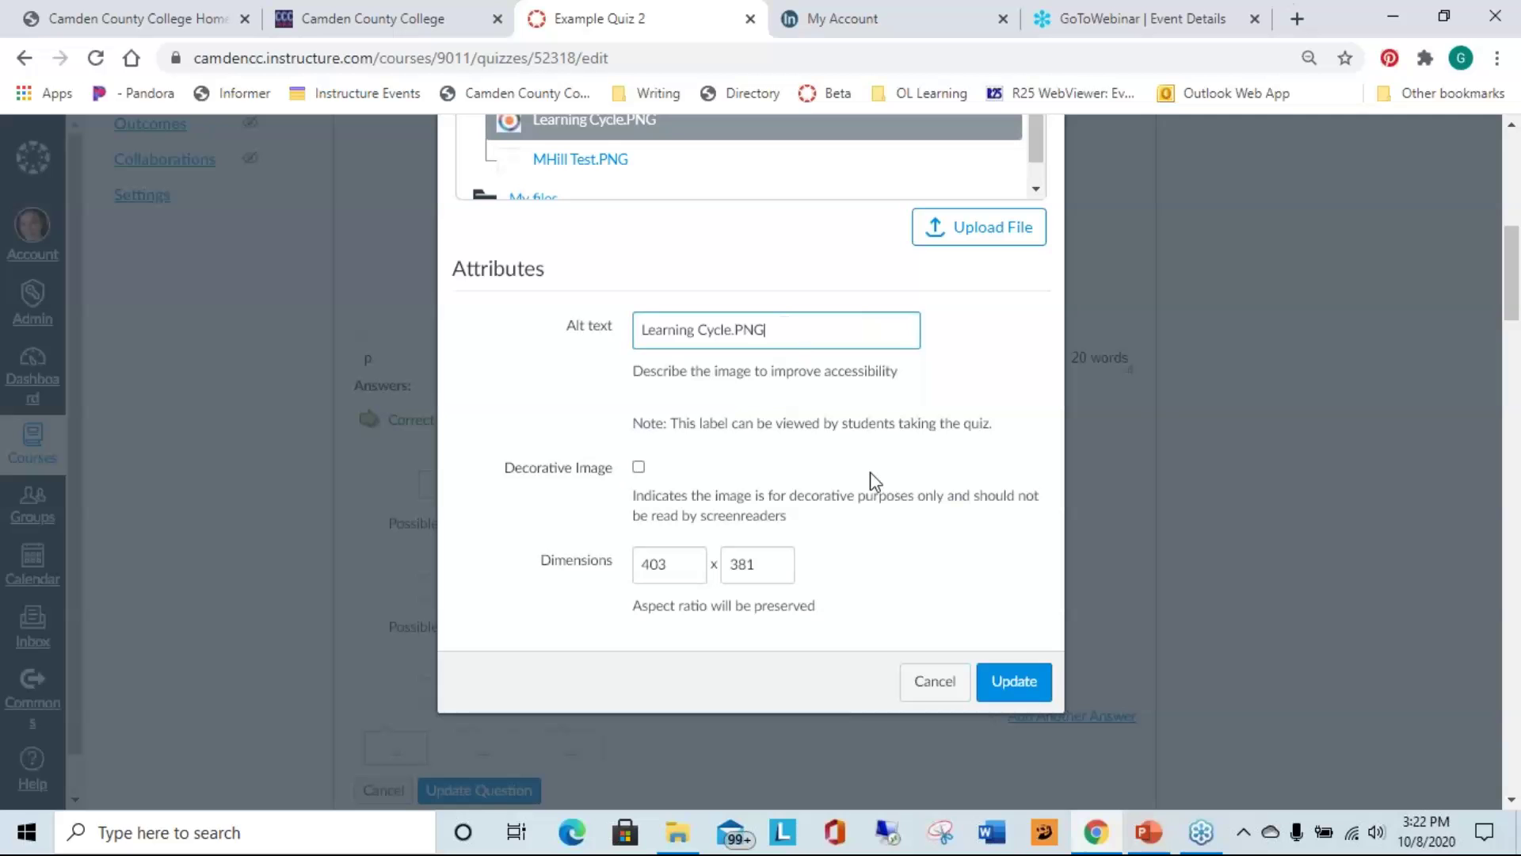
pyautogui.scroll(2, 879, 495)
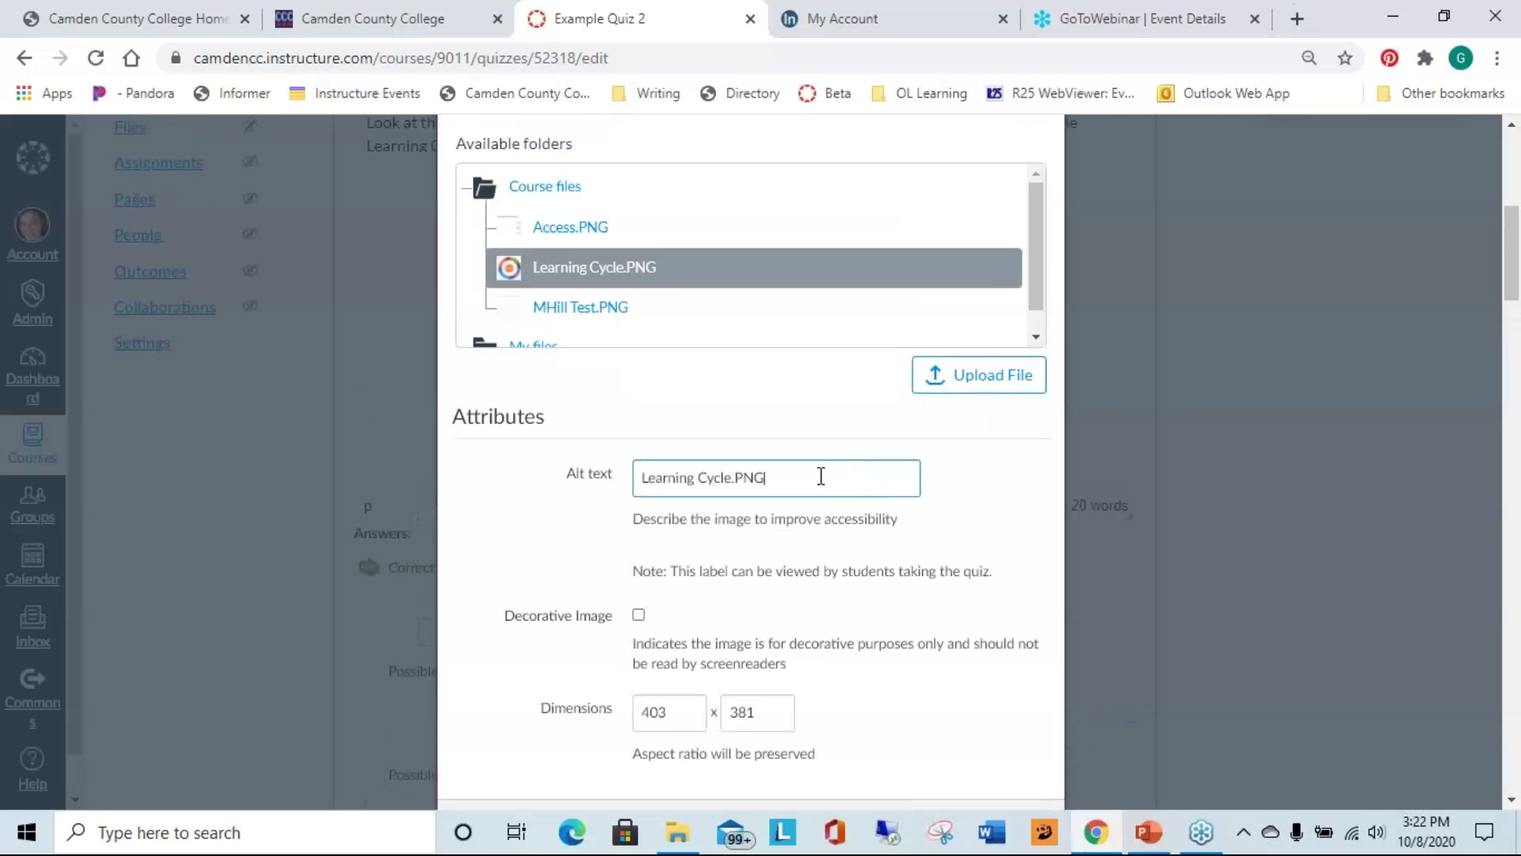
pyautogui.scroll(-2, 816, 460)
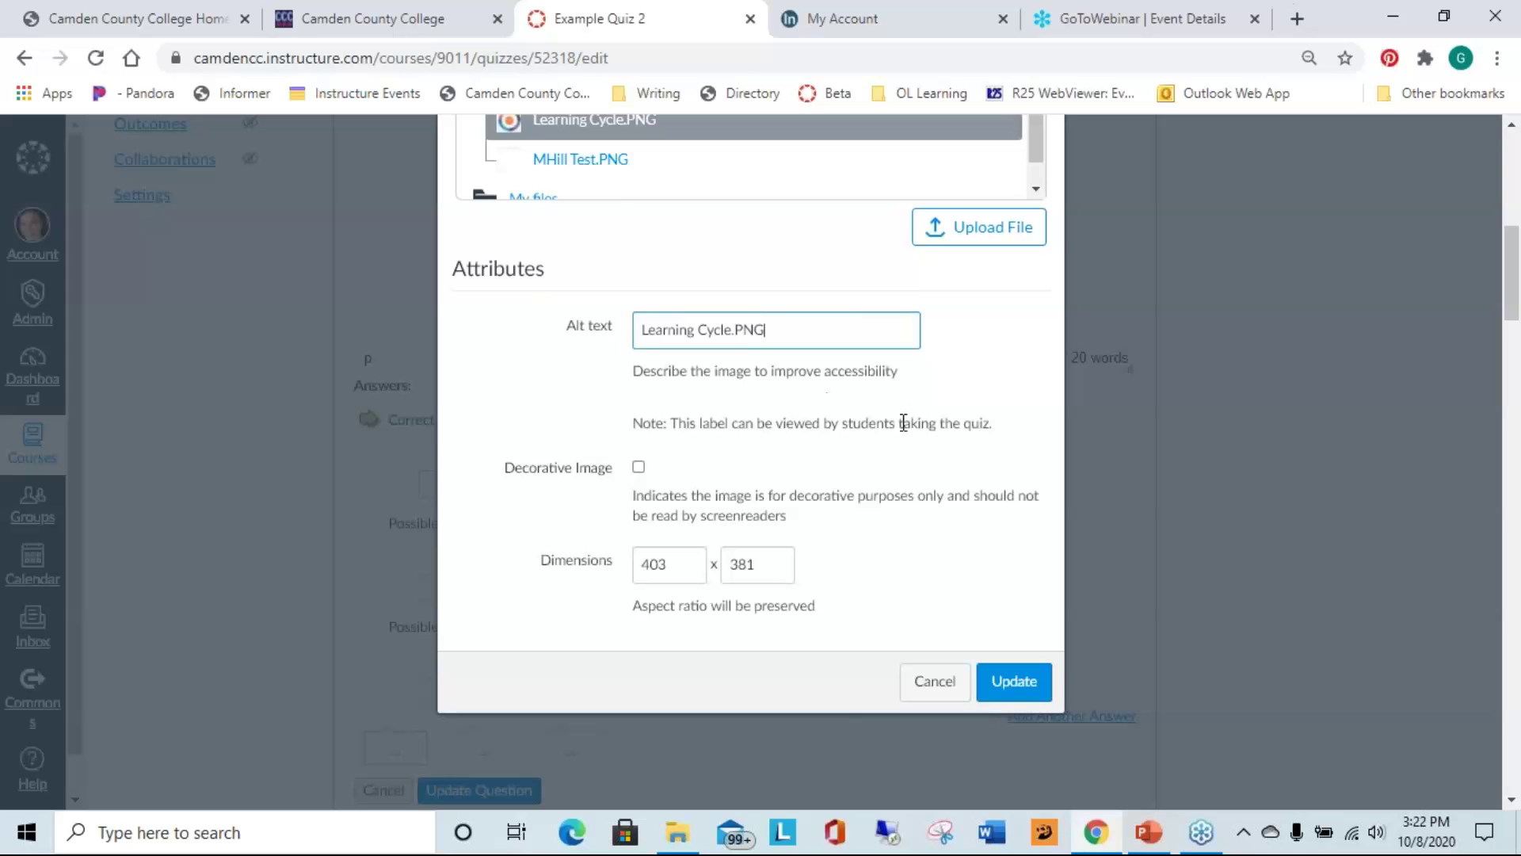
pyautogui.click(1014, 682)
pyautogui.scroll(4, 705, 432)
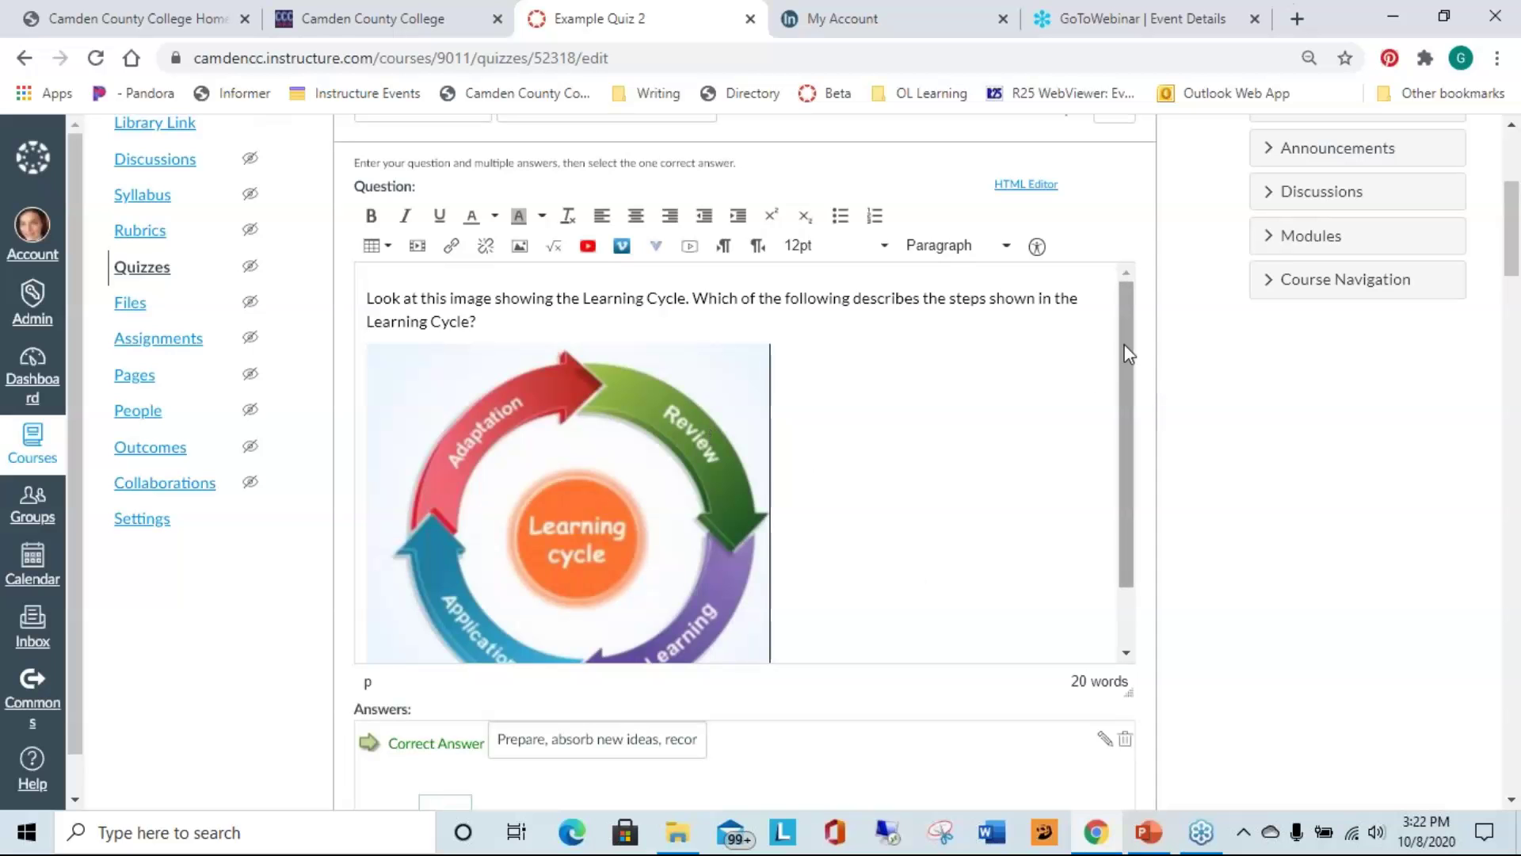
# - Add two blank possible answers to the Learning Cycle question and delete one of them
pyautogui.scroll(-1, 1107, 411)
pyautogui.scroll(-5, 1025, 484)
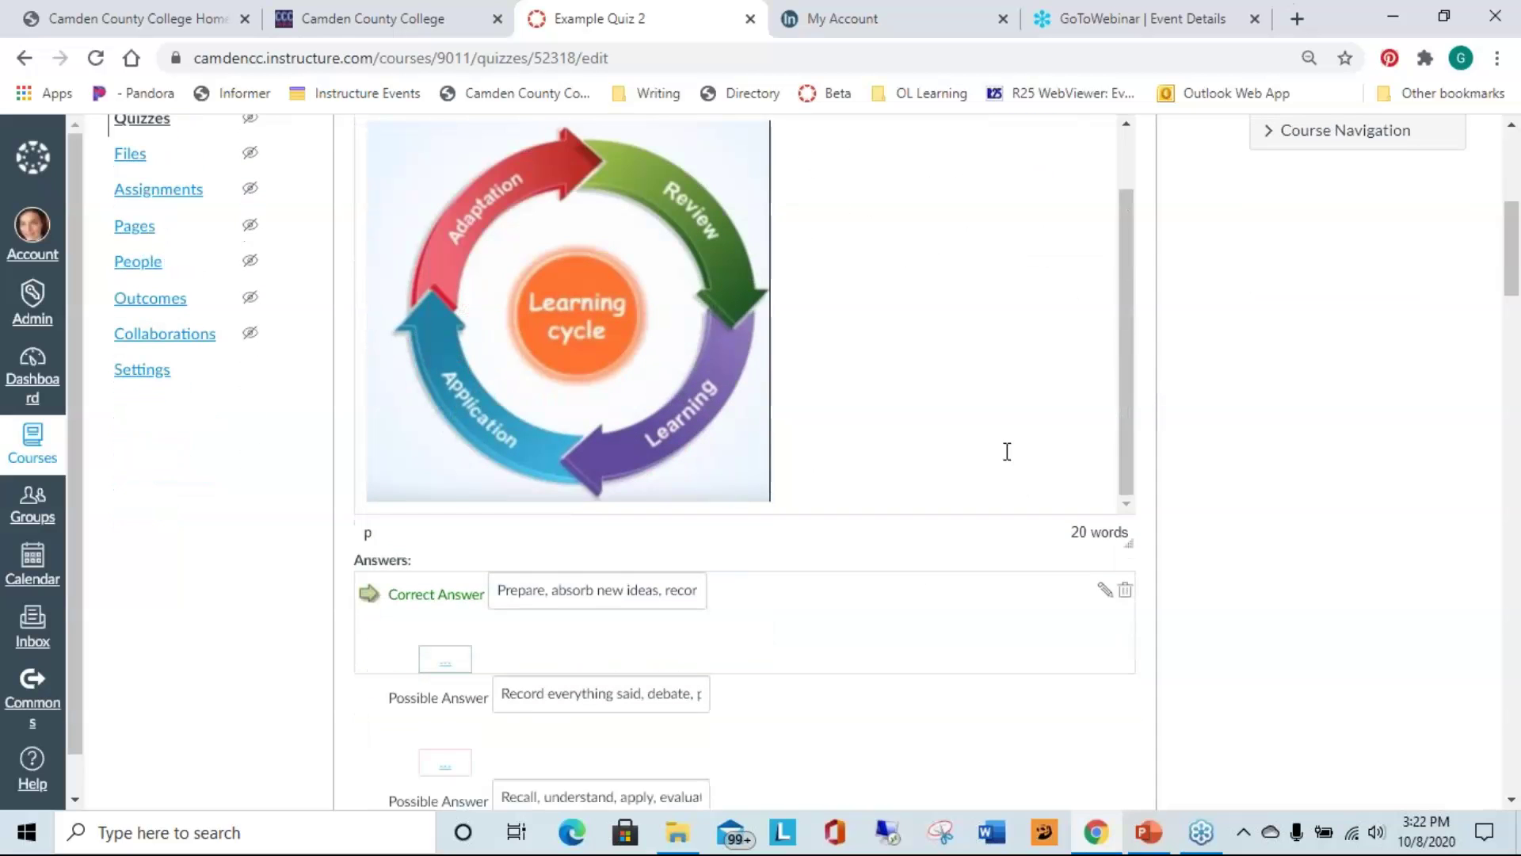
pyautogui.scroll(-6, 1003, 439)
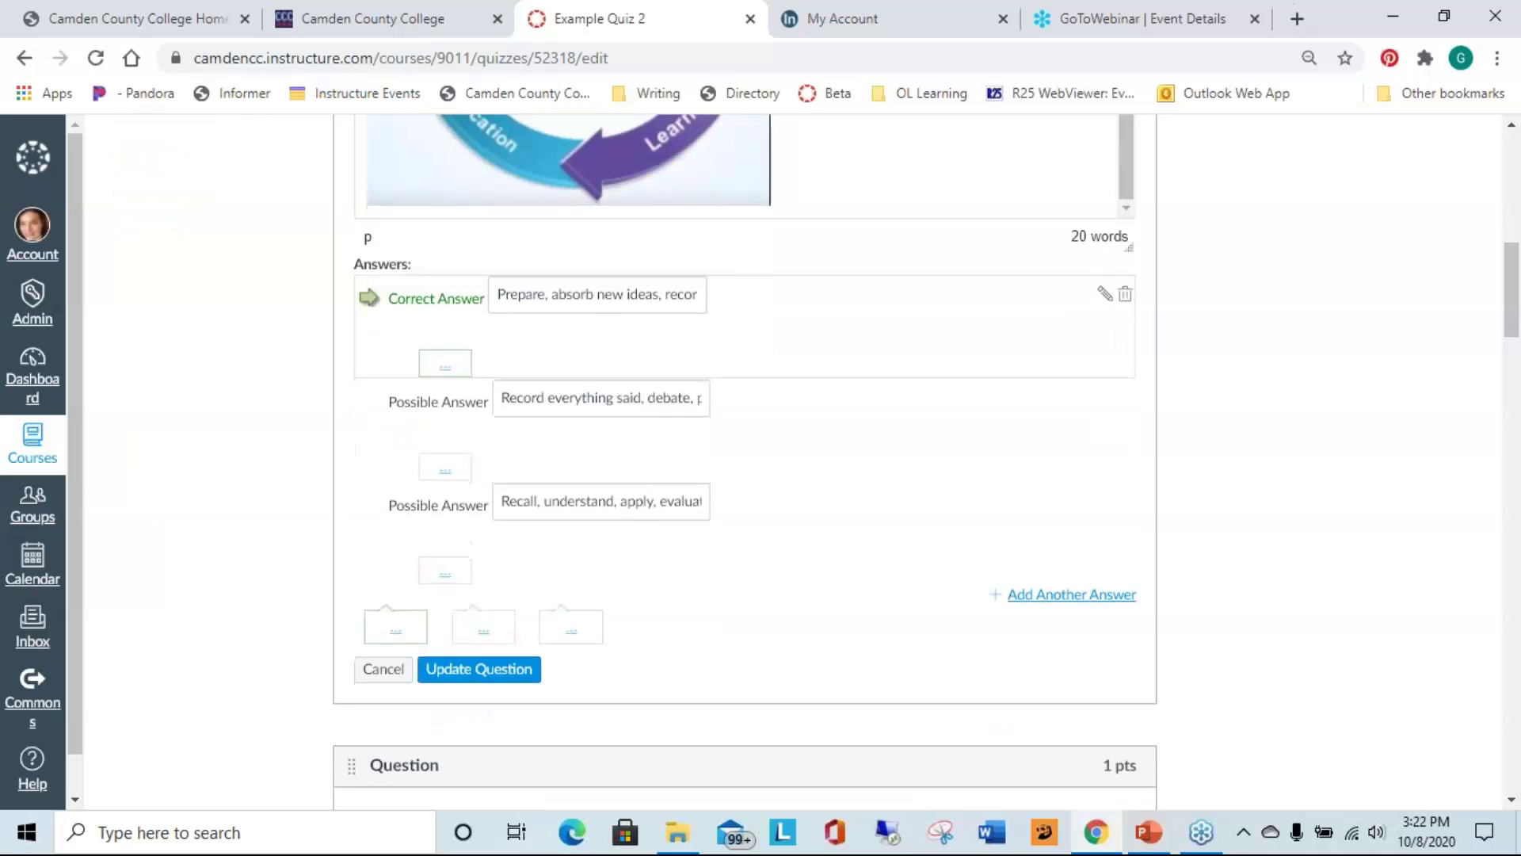
pyautogui.scroll(2, 991, 445)
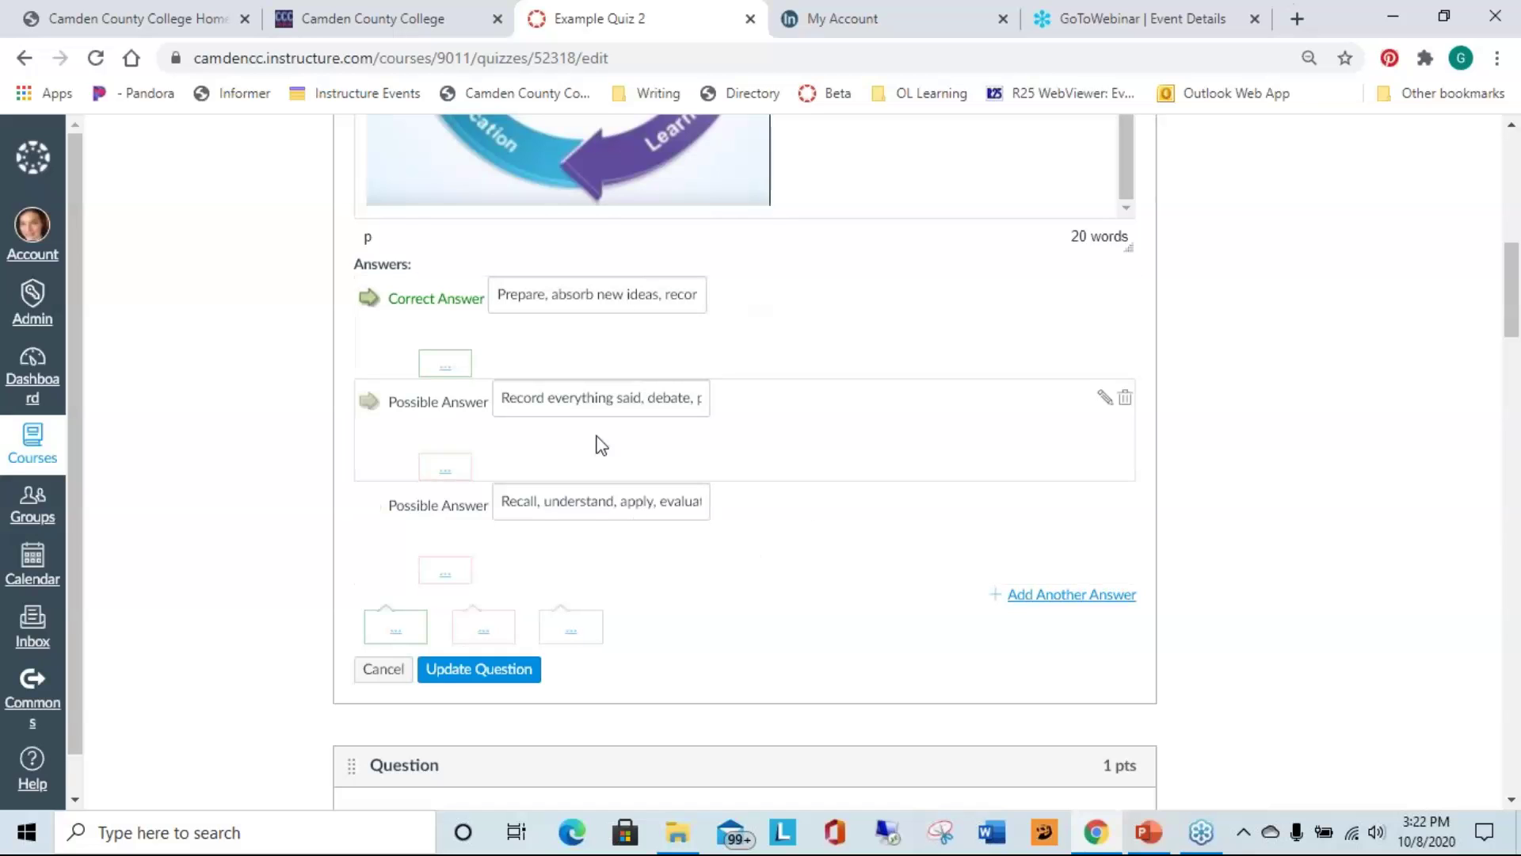
pyautogui.click(1102, 600)
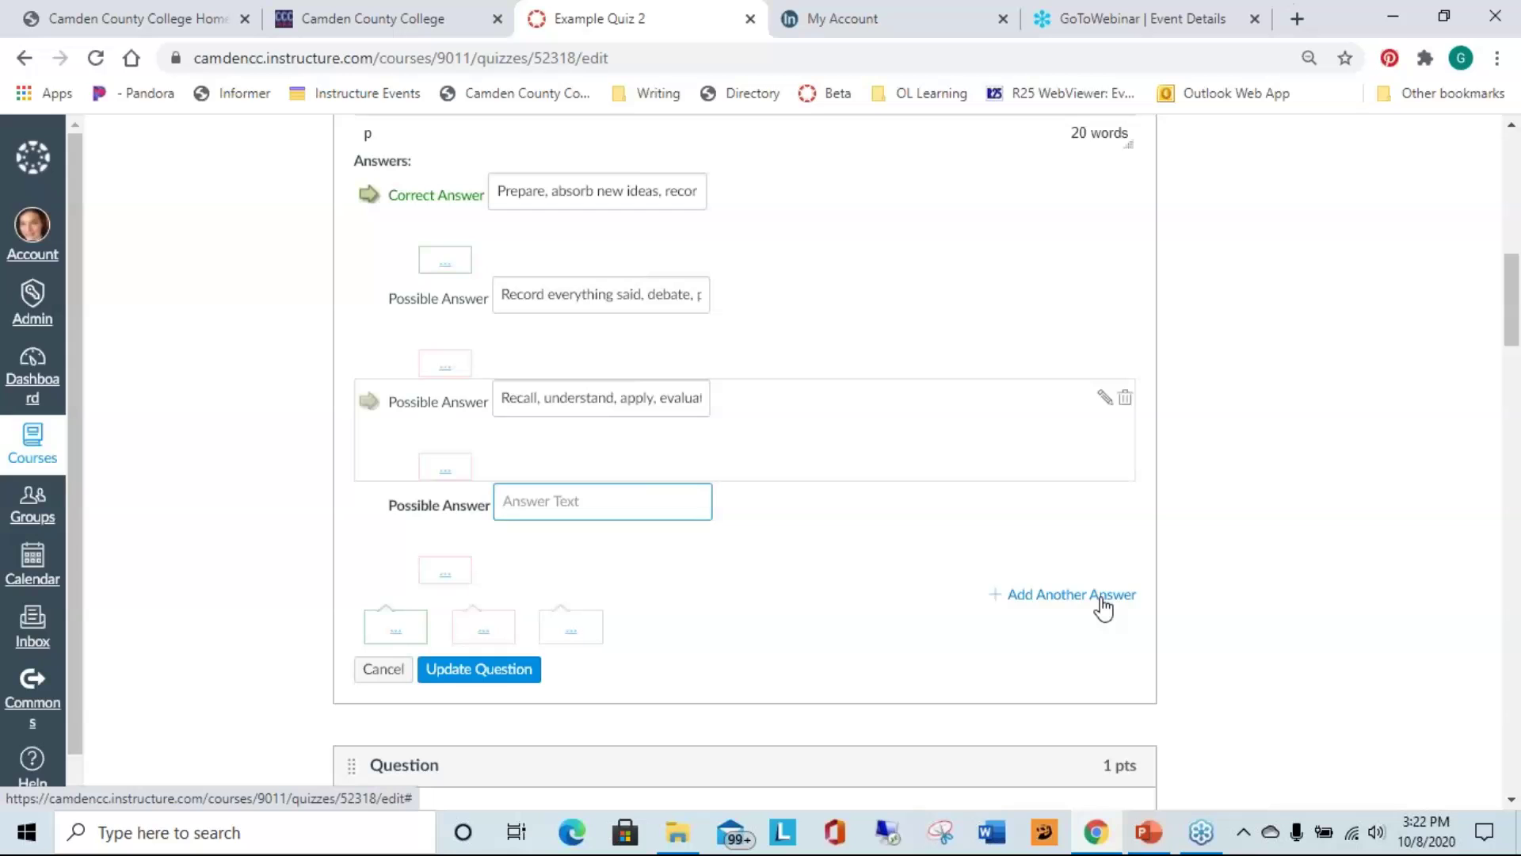
pyautogui.click(1055, 601)
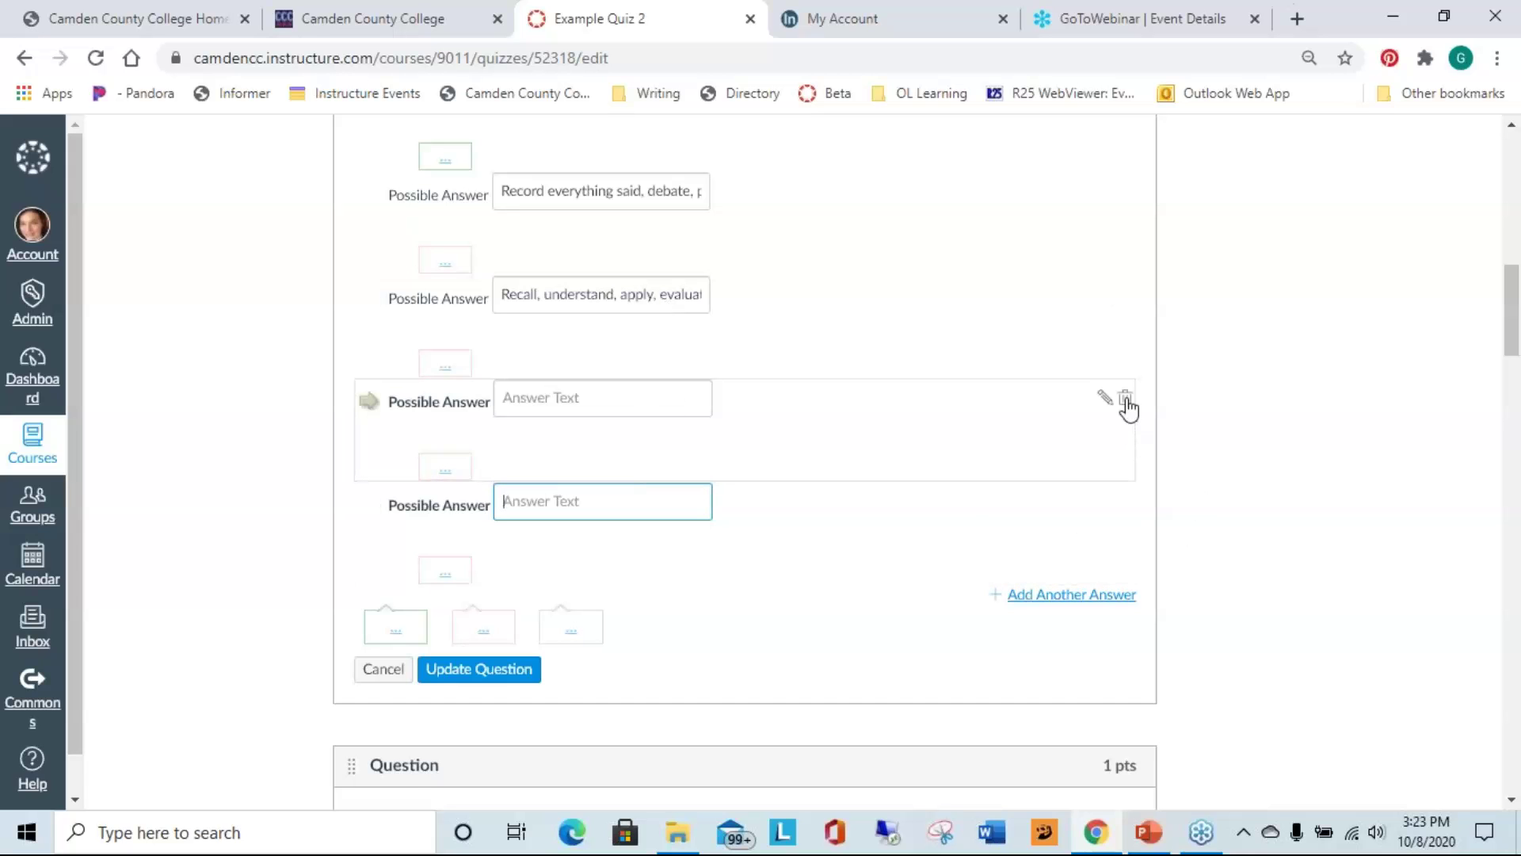
pyautogui.click(1125, 504)
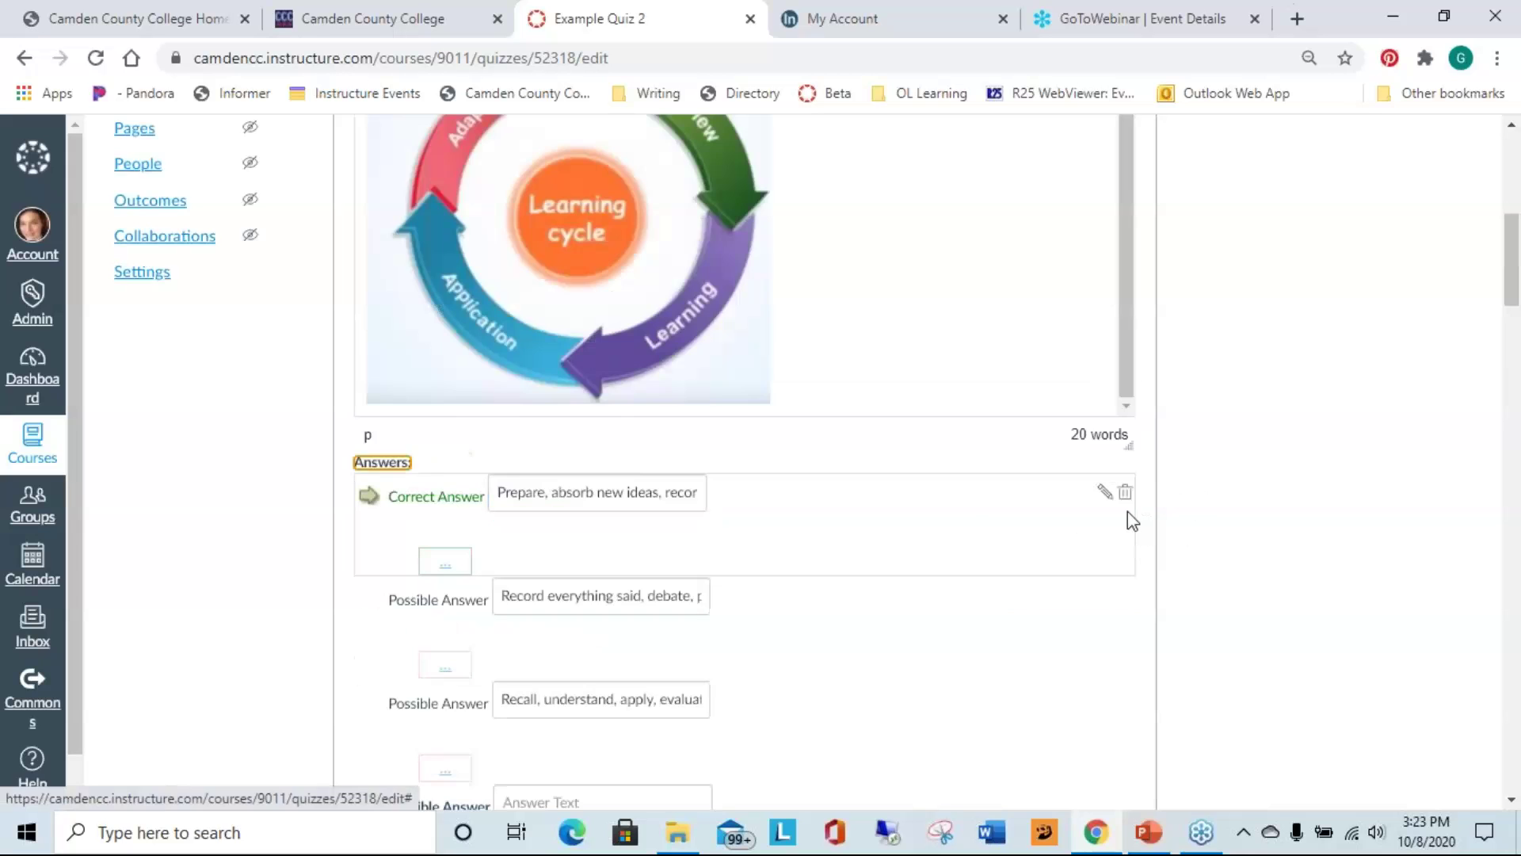
pyautogui.scroll(-2, 1234, 589)
pyautogui.scroll(-2, 1235, 590)
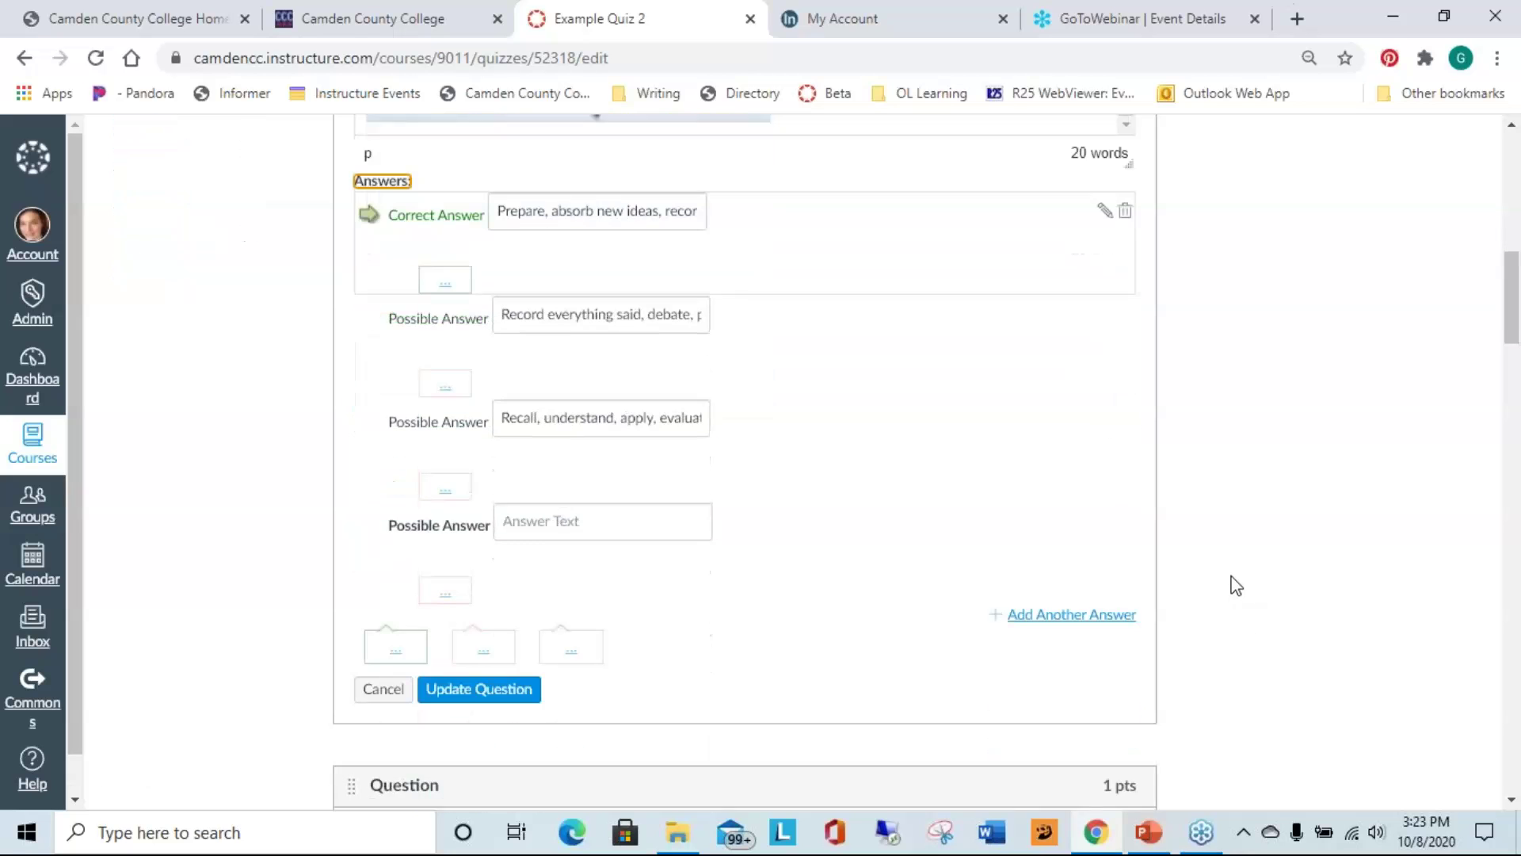
pyautogui.scroll(-2, 717, 483)
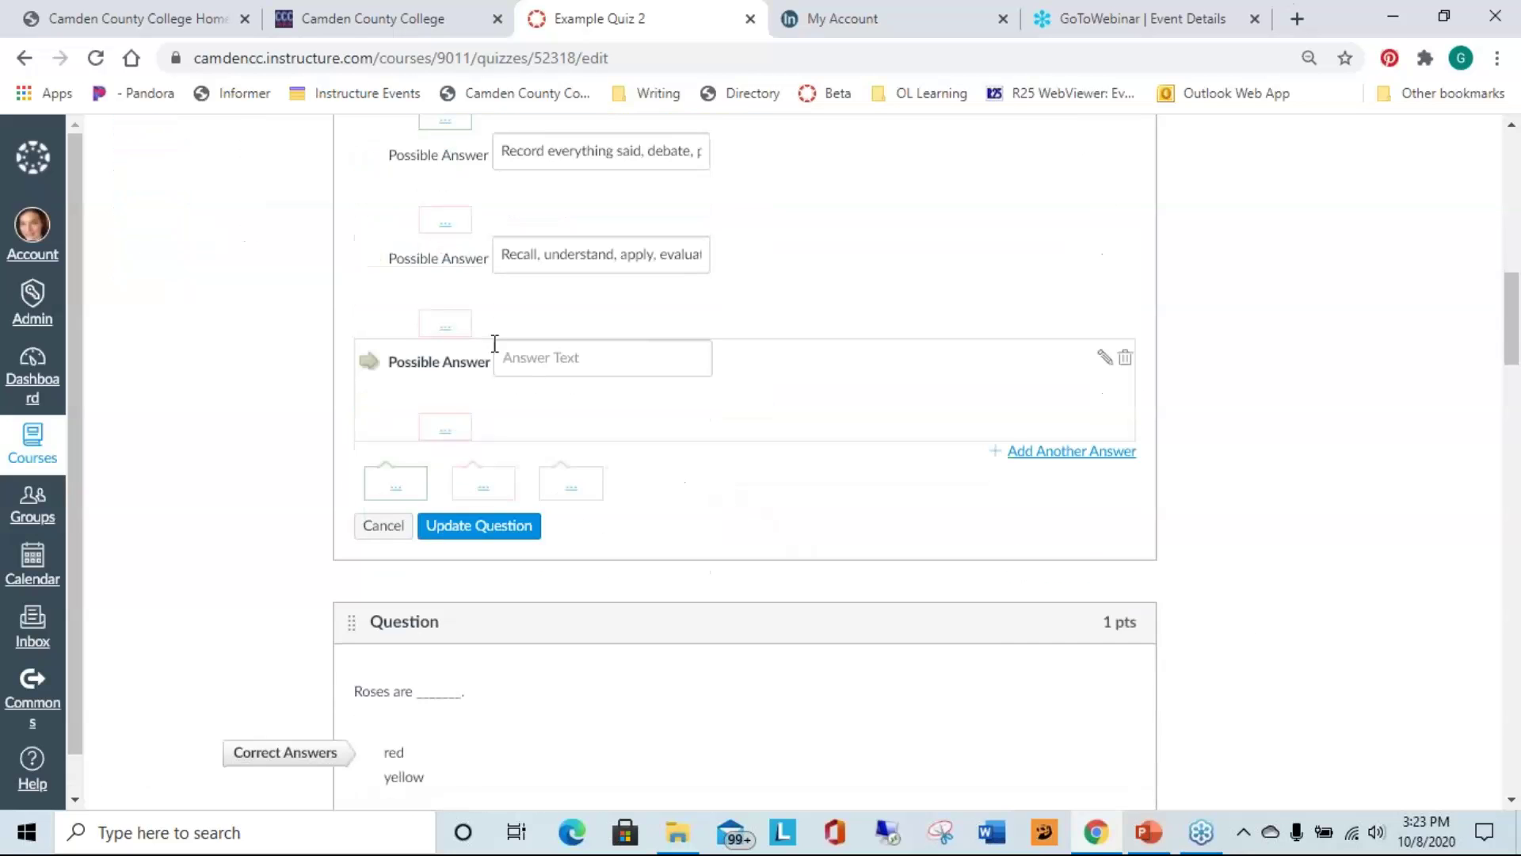
# - Open the remaining blank possible answer in the rich text editor and delete that answer
pyautogui.click(533, 363)
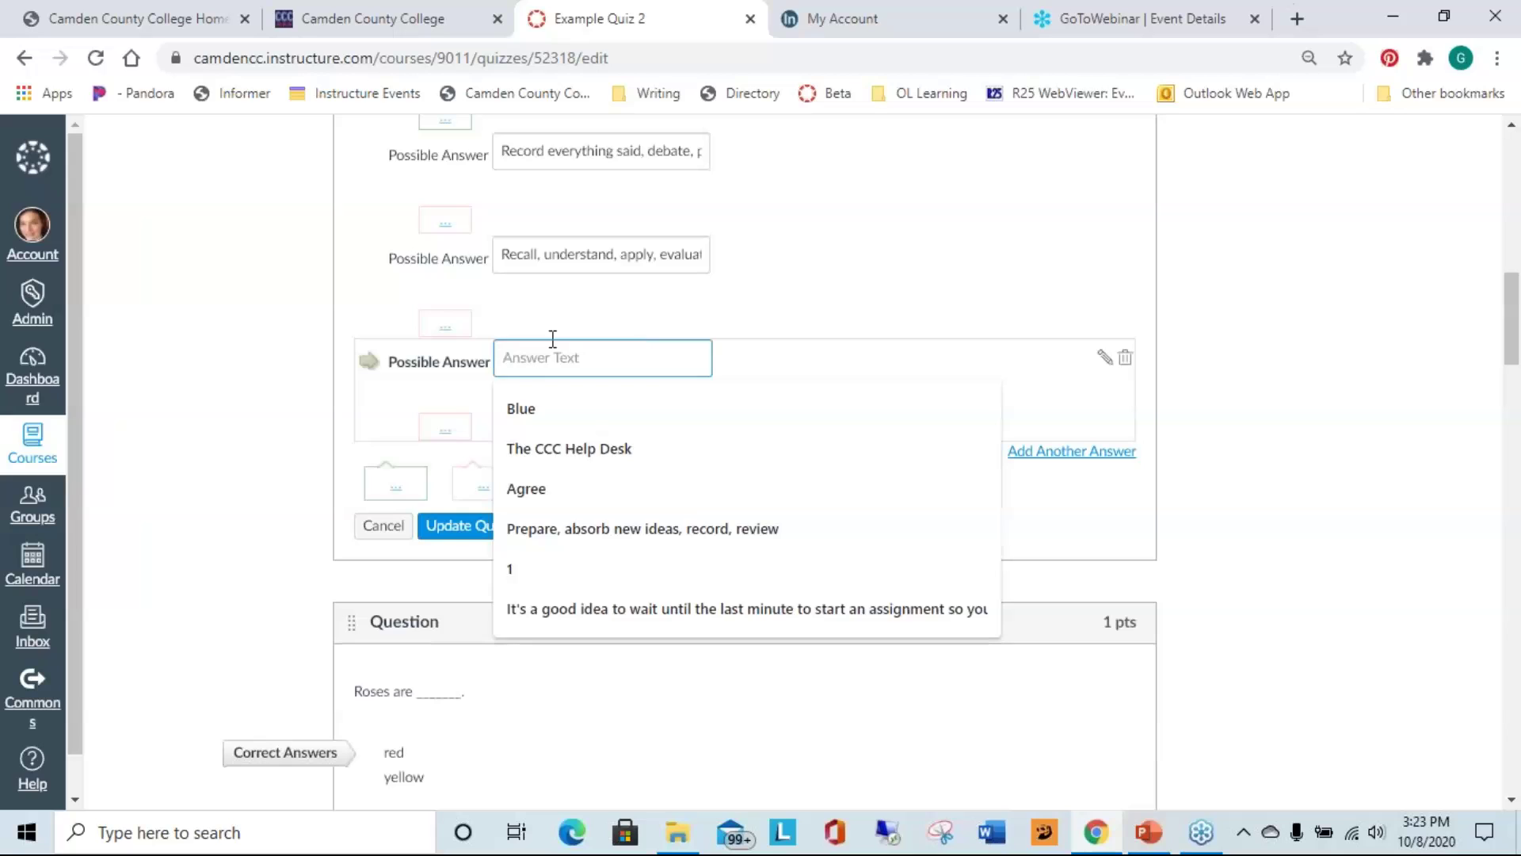
pyautogui.click(553, 339)
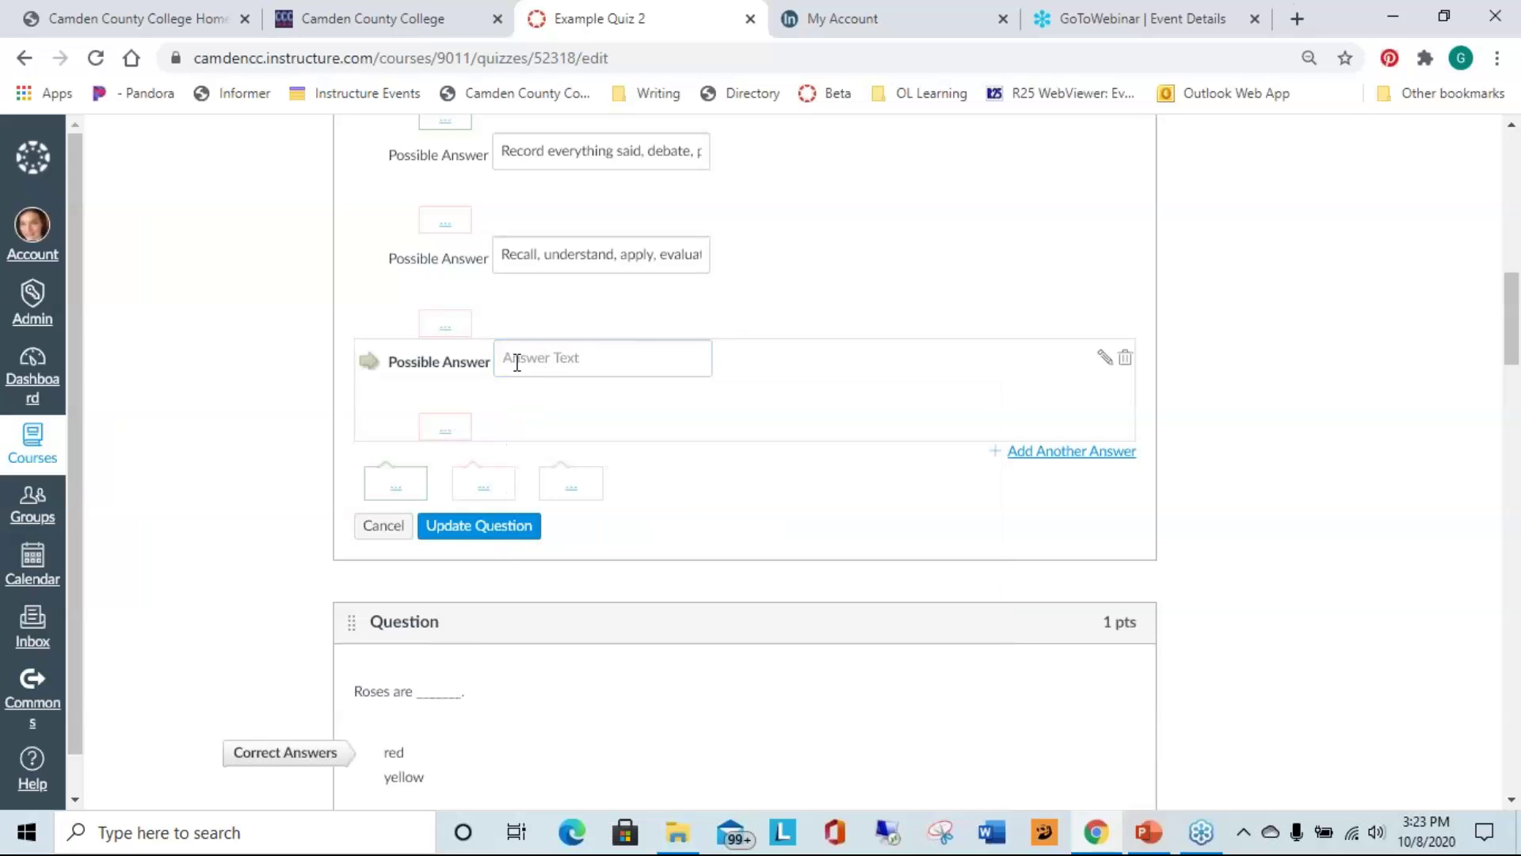
pyautogui.click(582, 364)
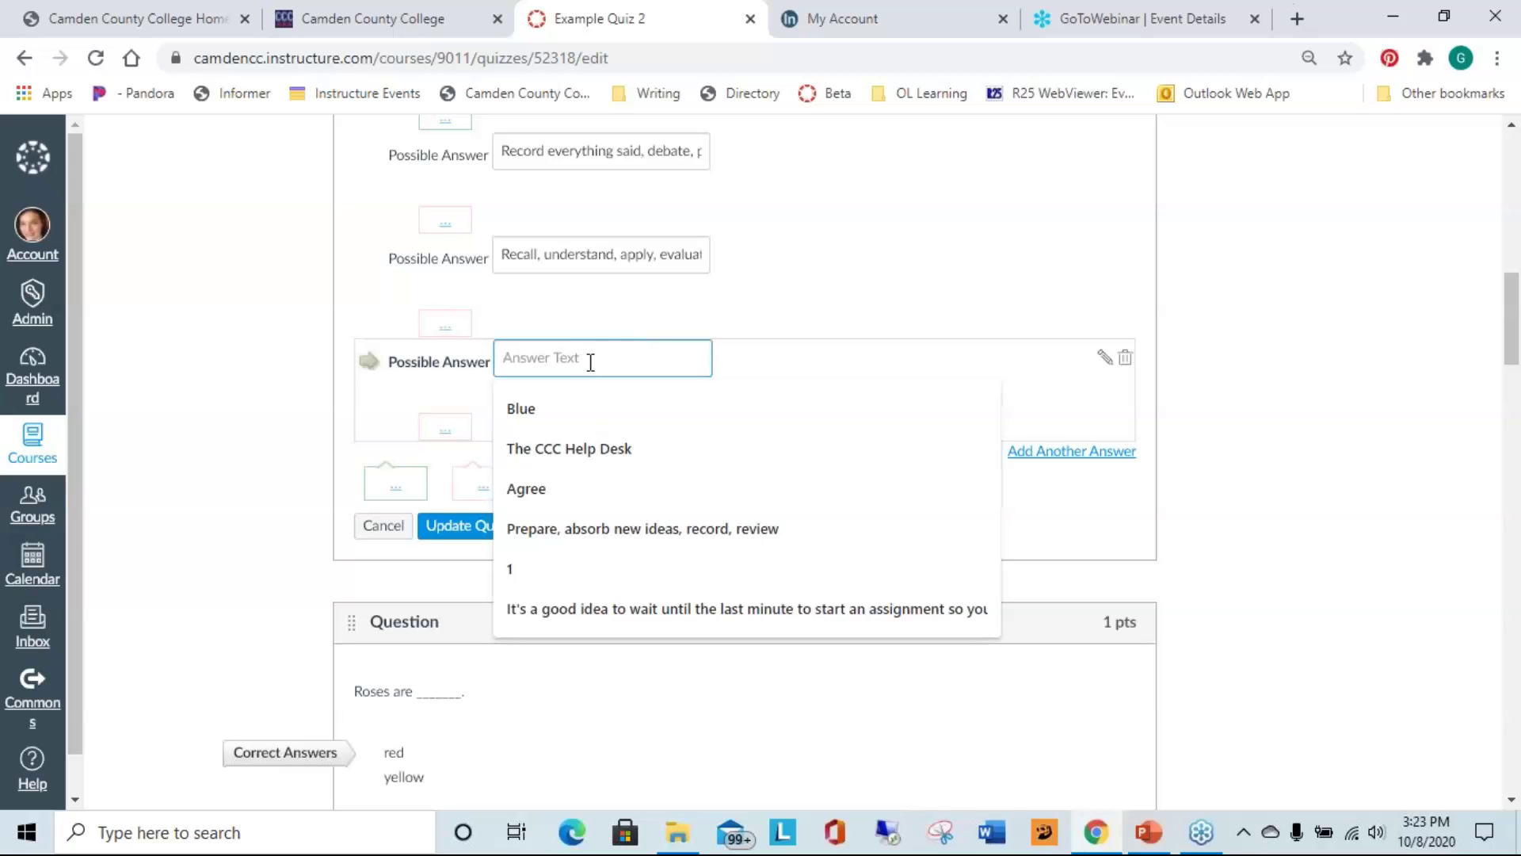
pyautogui.click(1105, 357)
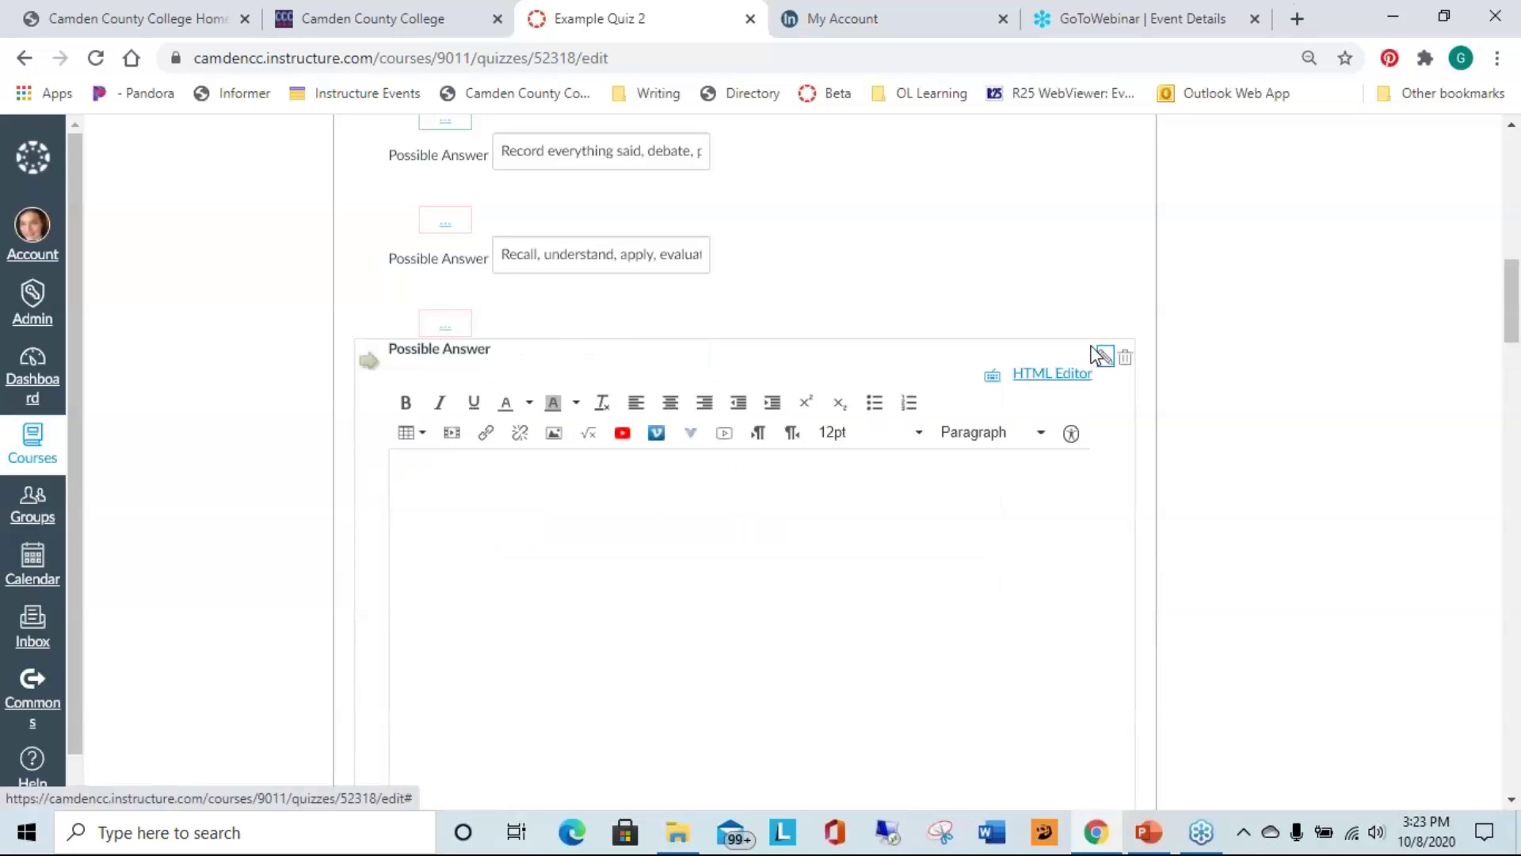
pyautogui.scroll(-2, 872, 460)
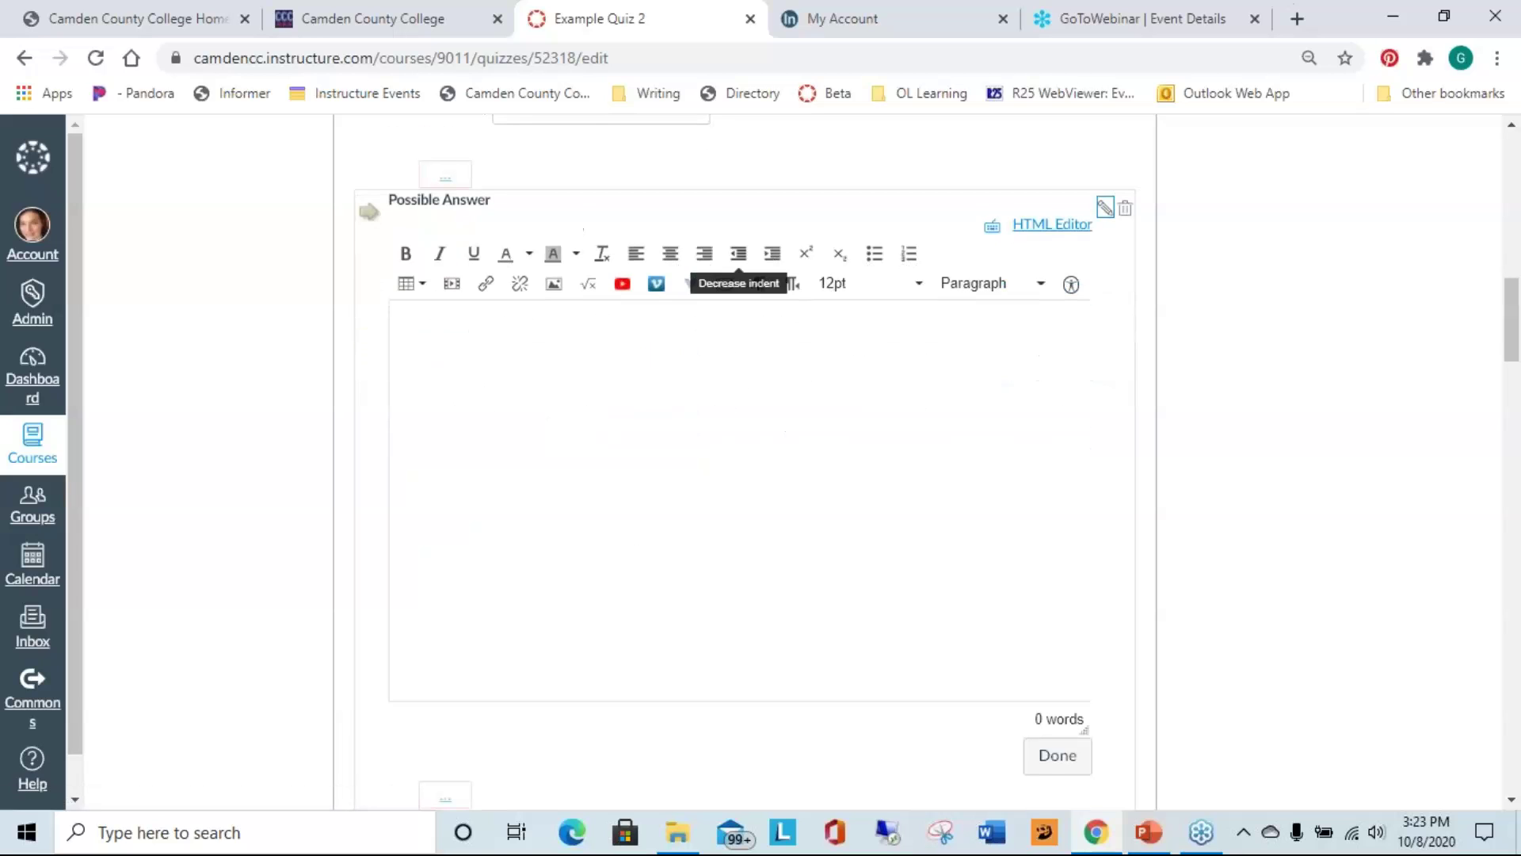
pyautogui.click(910, 481)
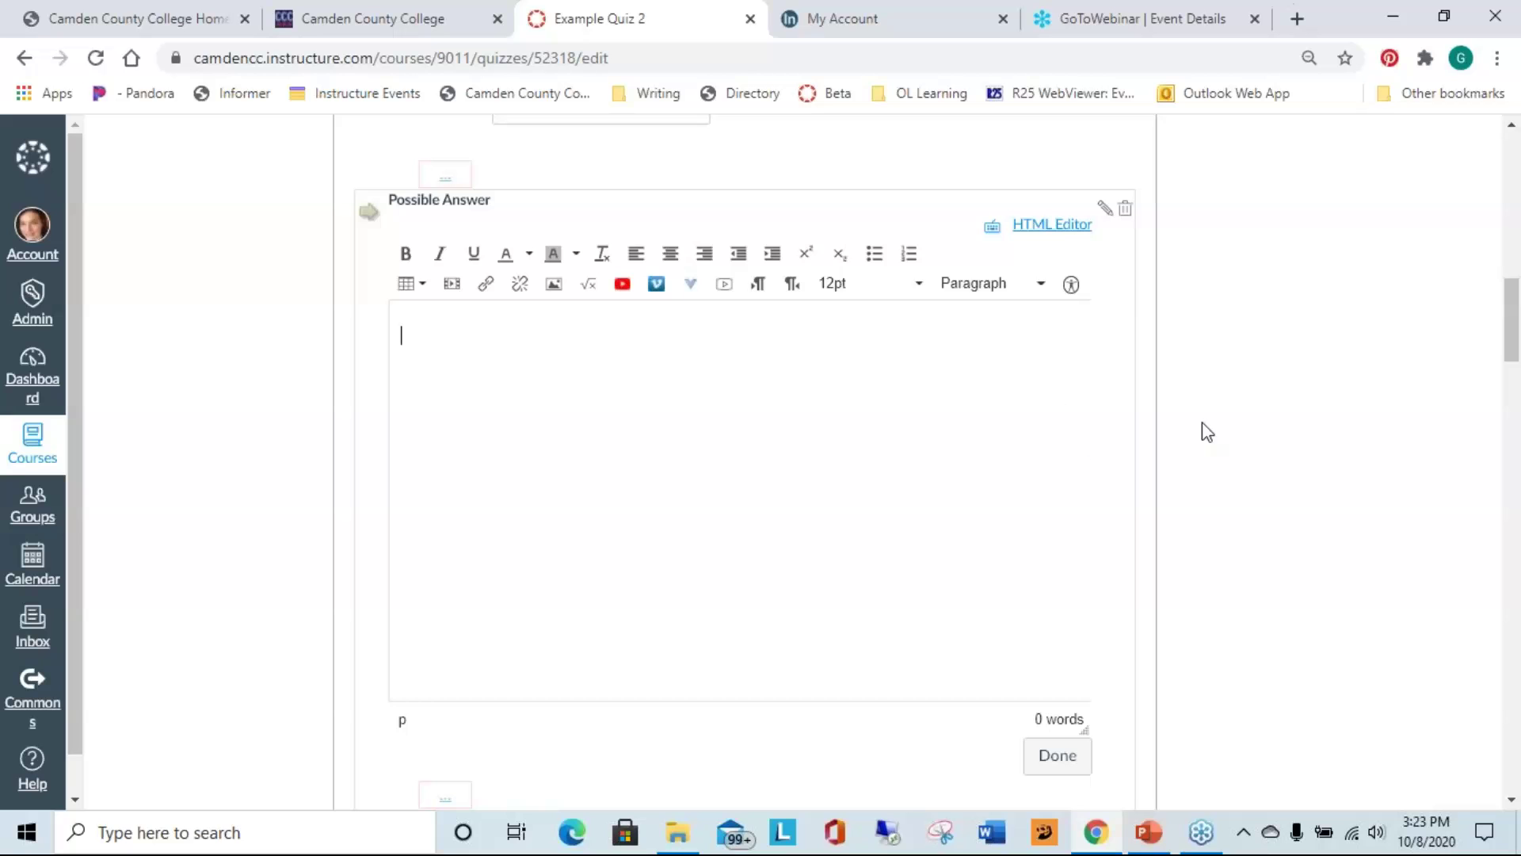
pyautogui.click(1127, 211)
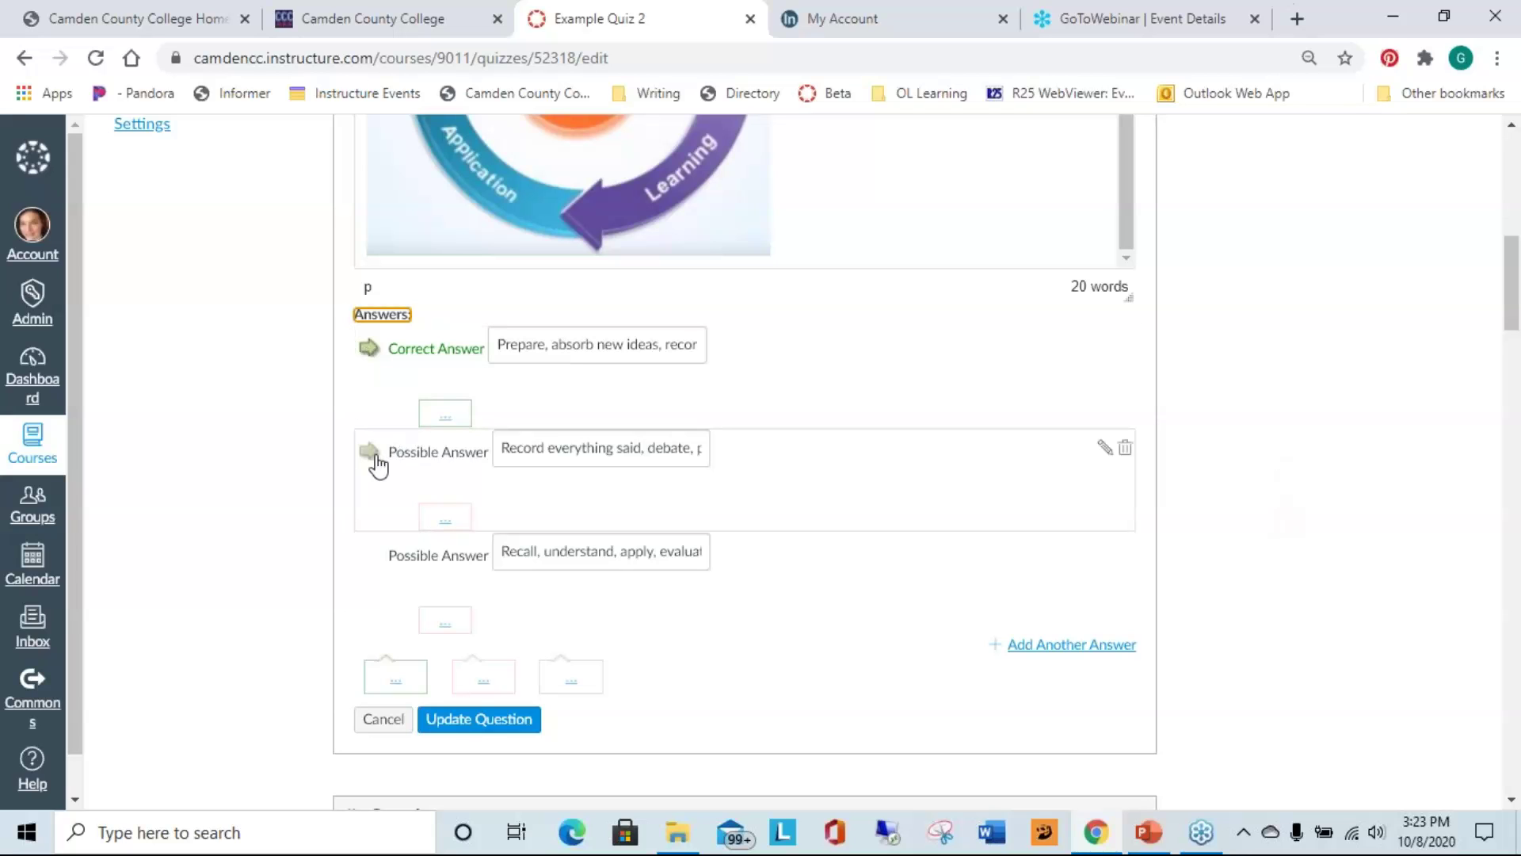
# - Try marking the "Record everything said" answer as correct and restore "Prepare, absorb new ideas" as the correct answer
pyautogui.click(370, 458)
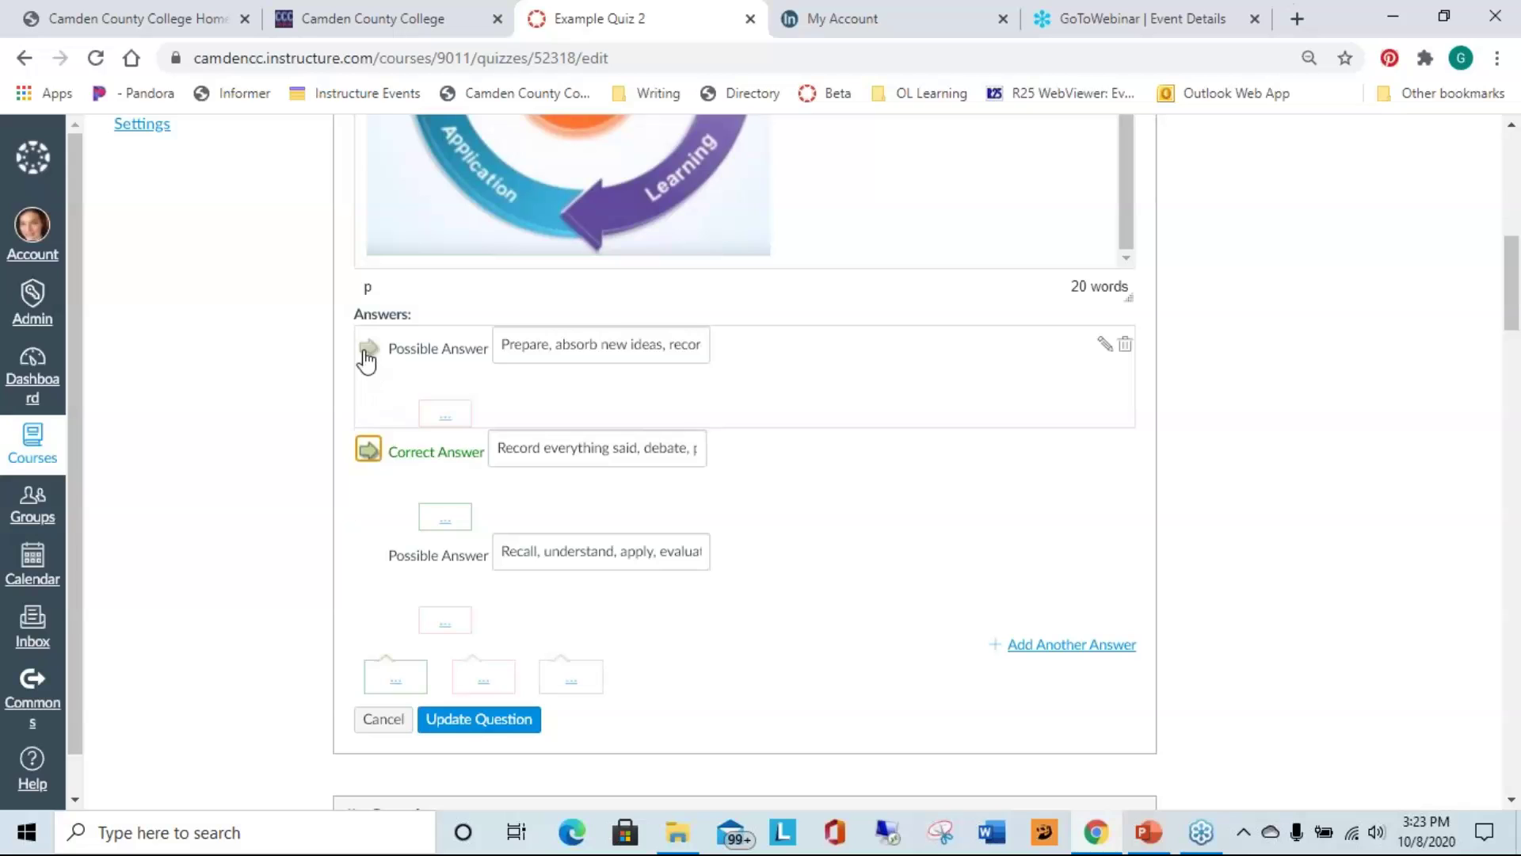
pyautogui.click(368, 346)
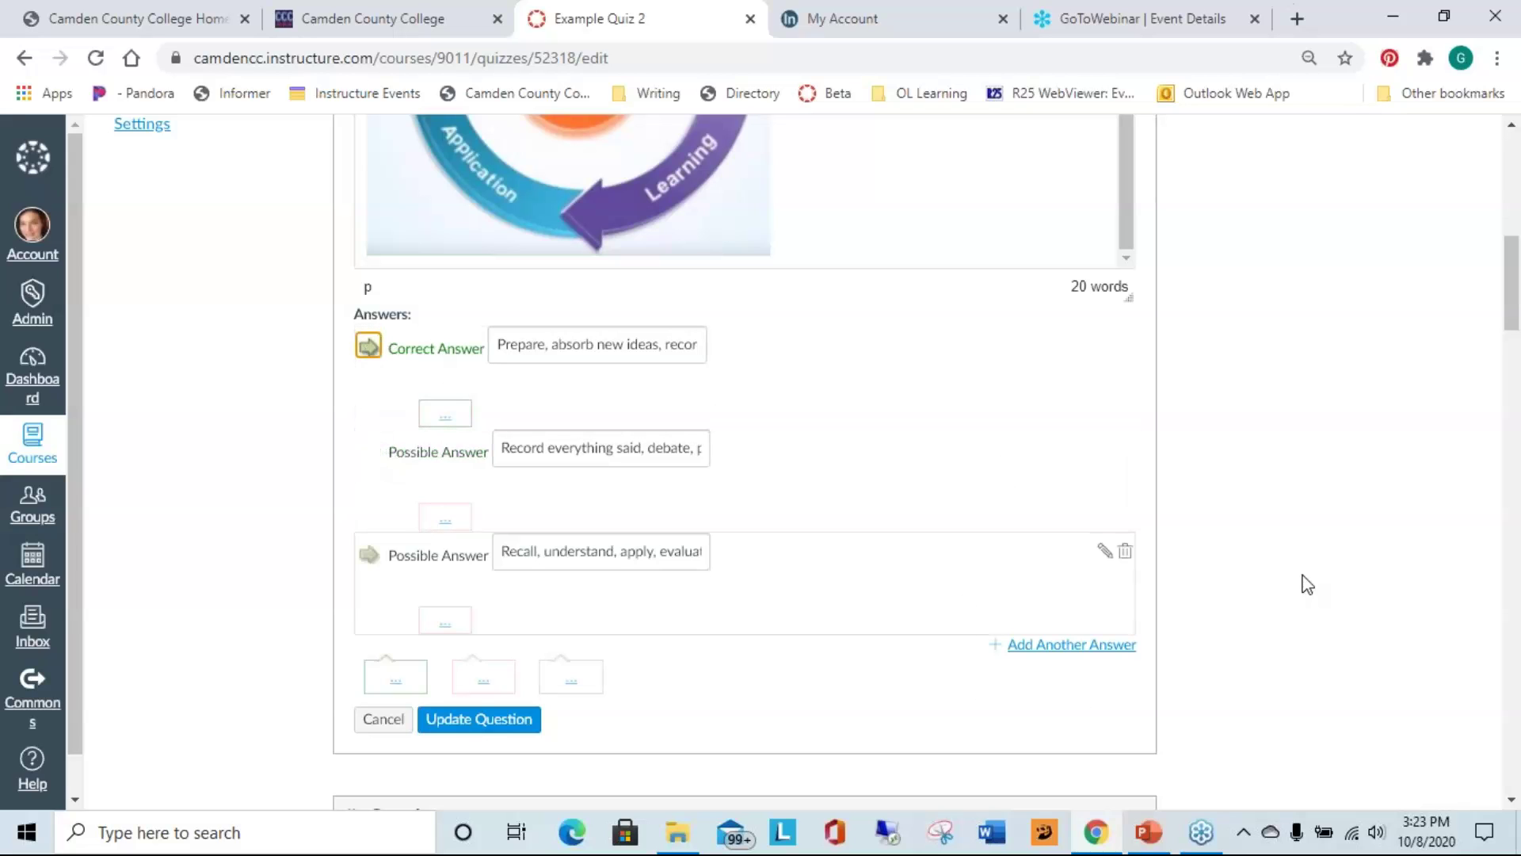
pyautogui.scroll(-3, 1311, 512)
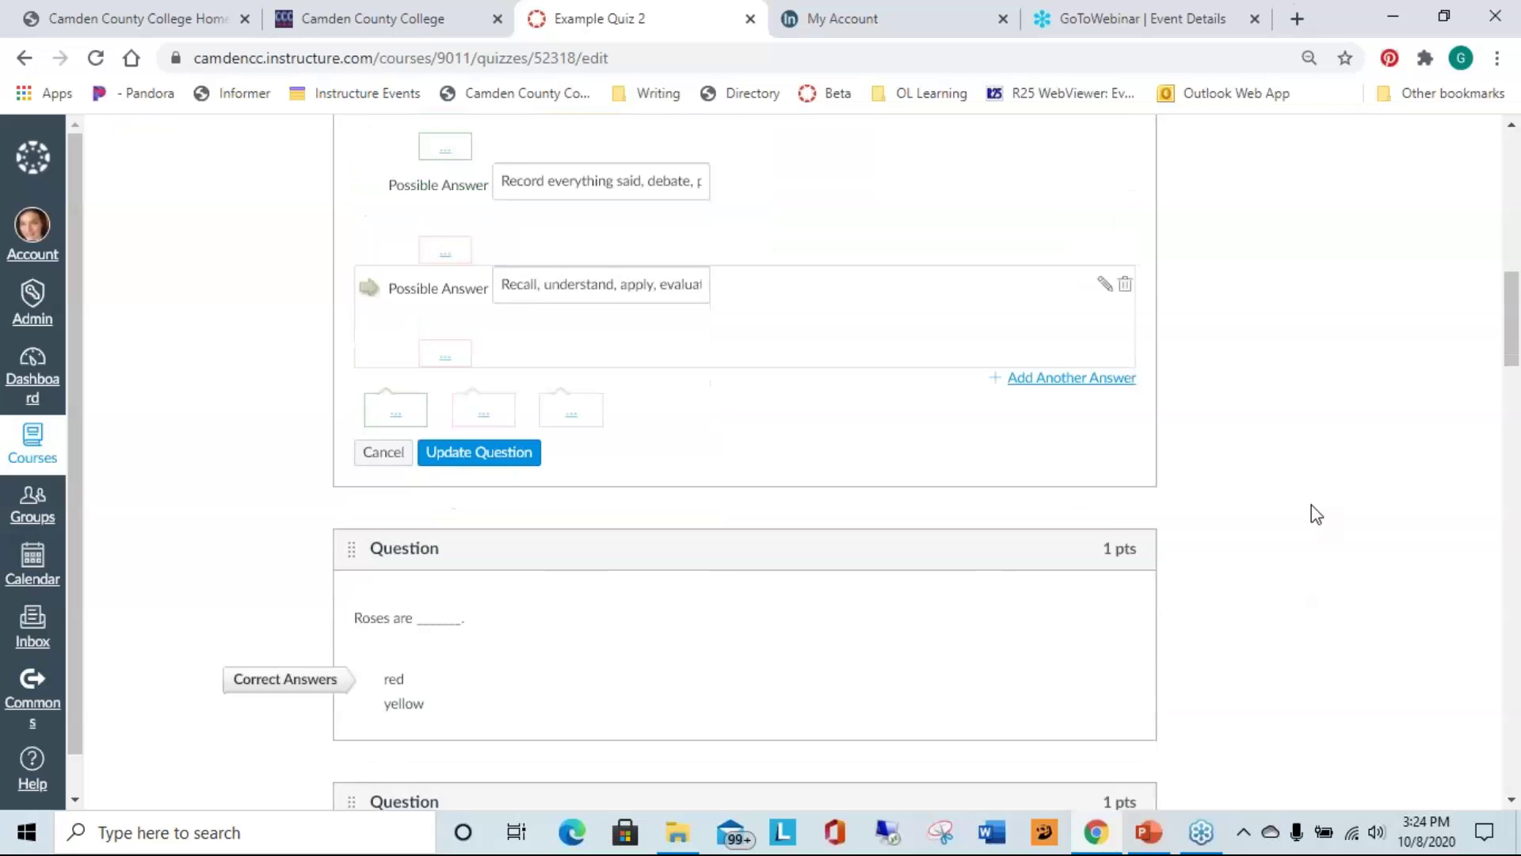
pyautogui.scroll(2, 390, 369)
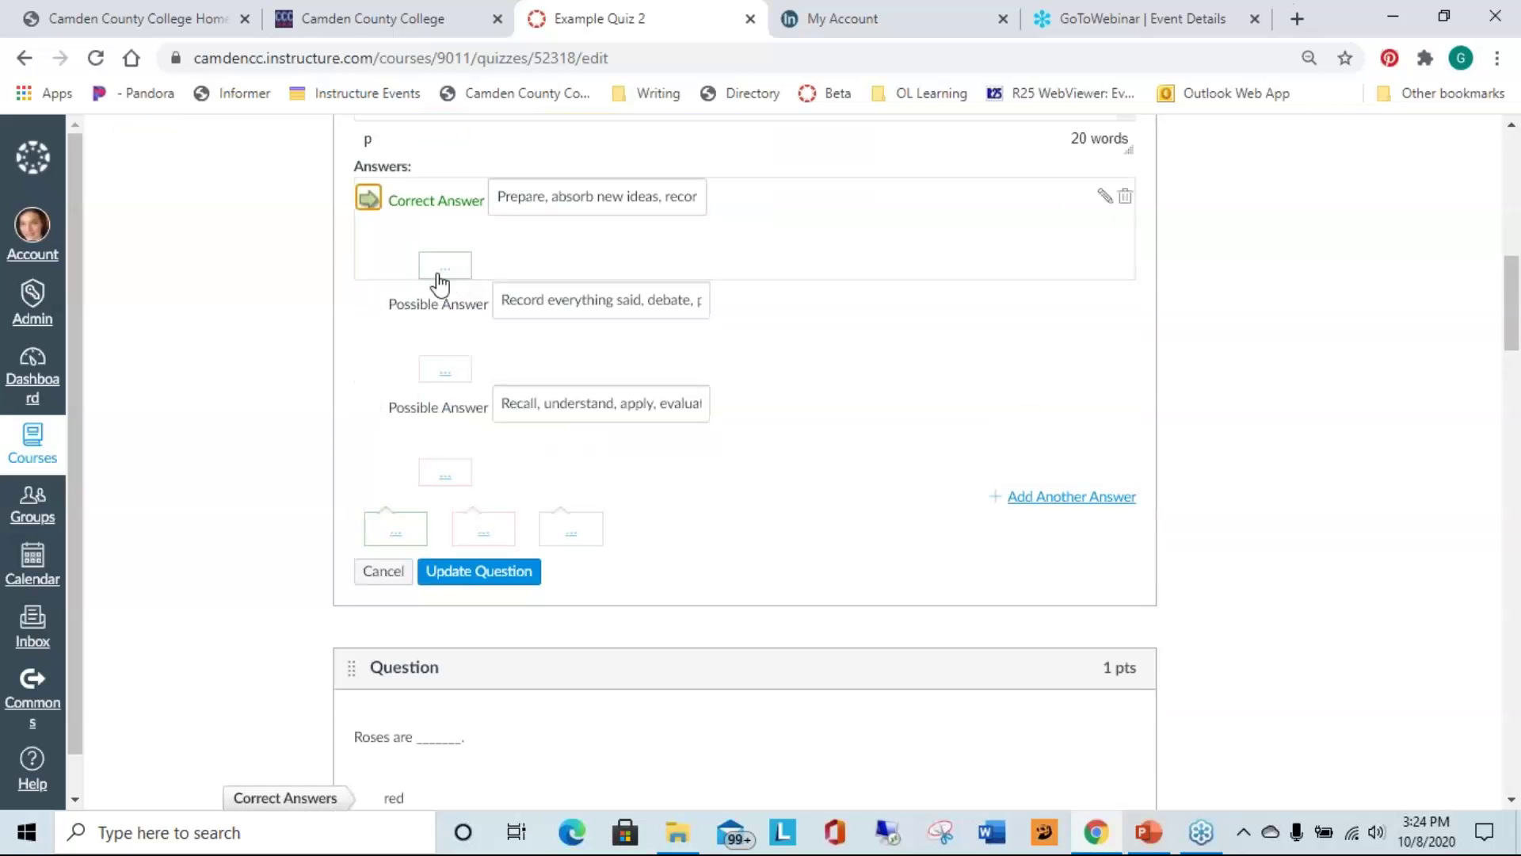
# - Open the comment editor for the "Recall, understand, apply, evaluate" answer and close it without entering a comment
pyautogui.click(459, 485)
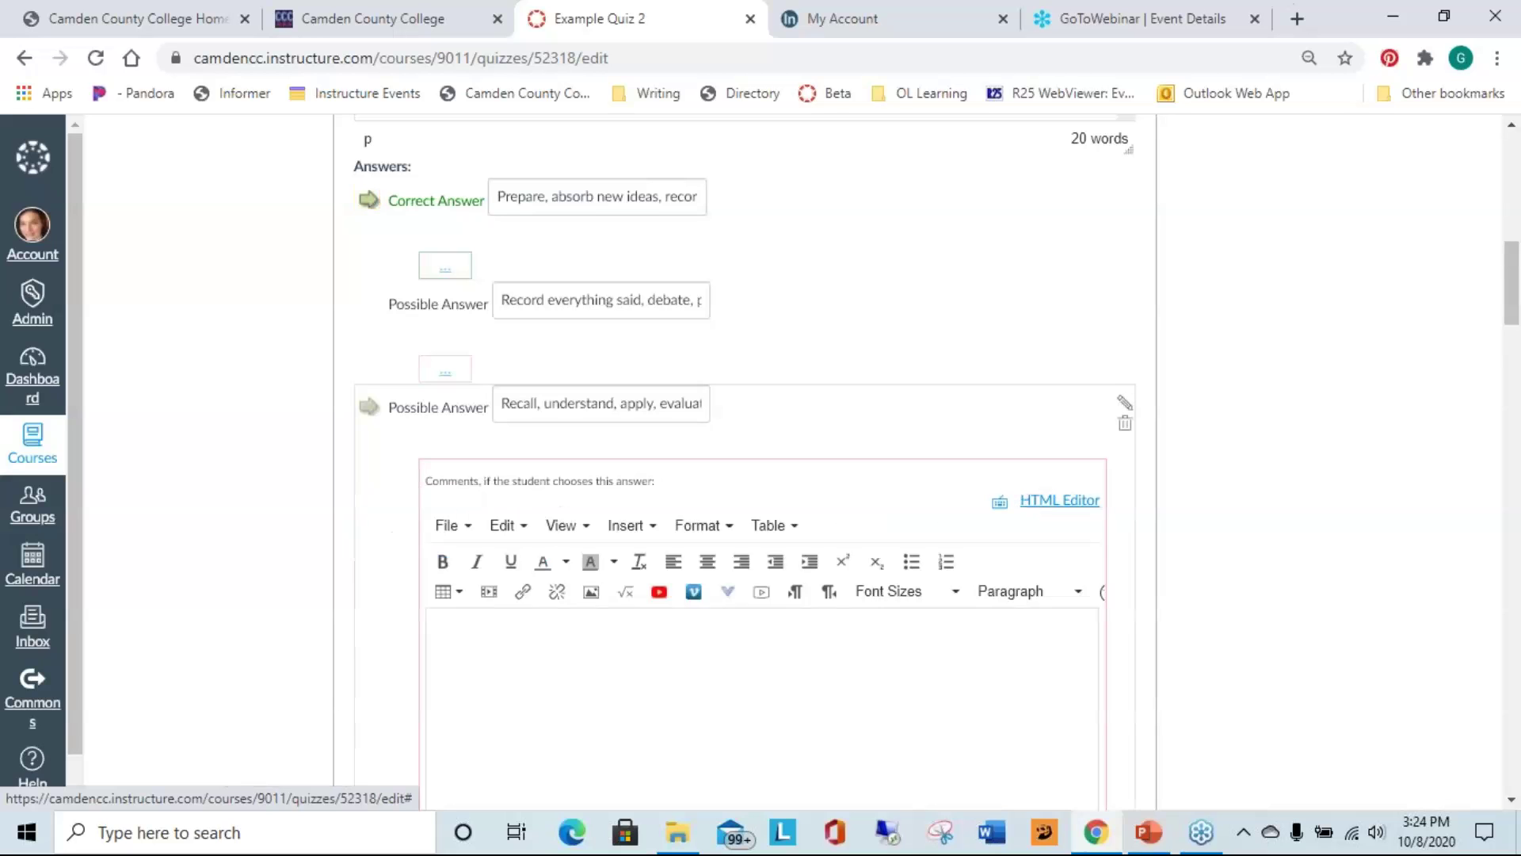
pyautogui.scroll(-2, 744, 460)
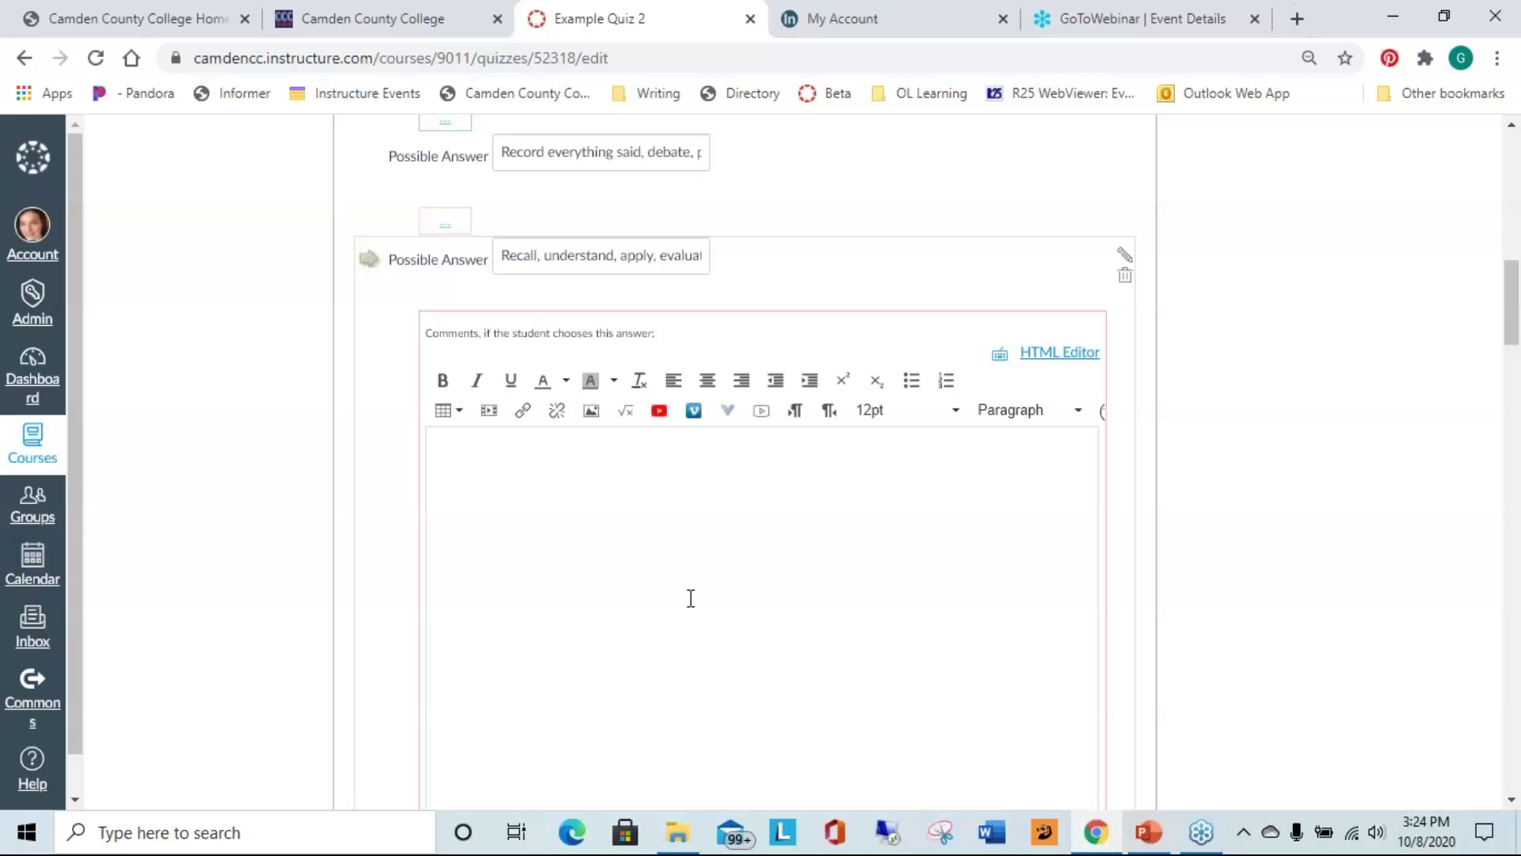
pyautogui.click(557, 627)
pyautogui.scroll(-4, 1277, 622)
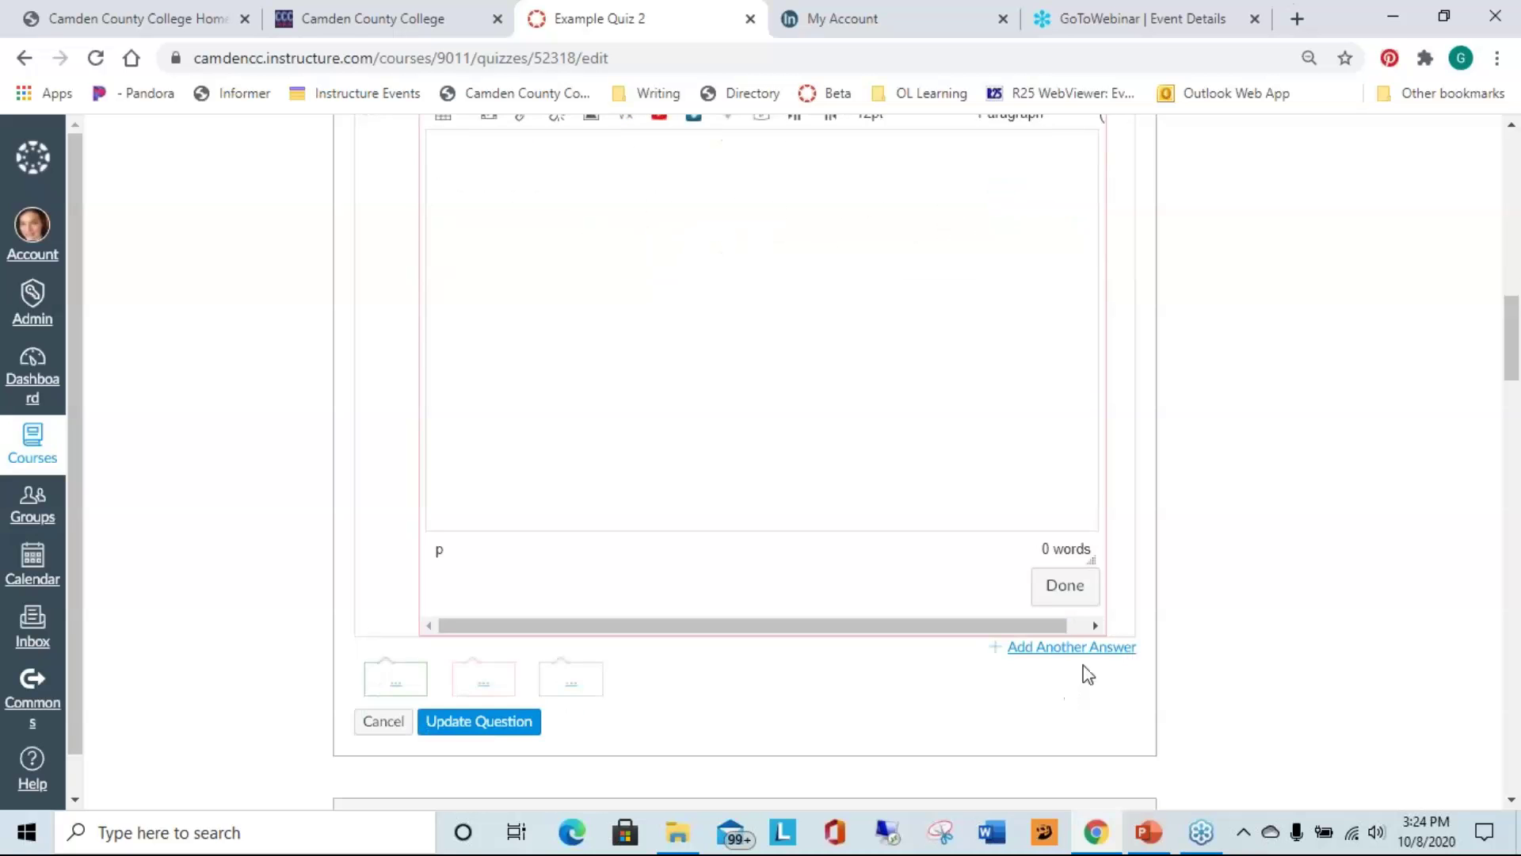
pyautogui.click(1079, 590)
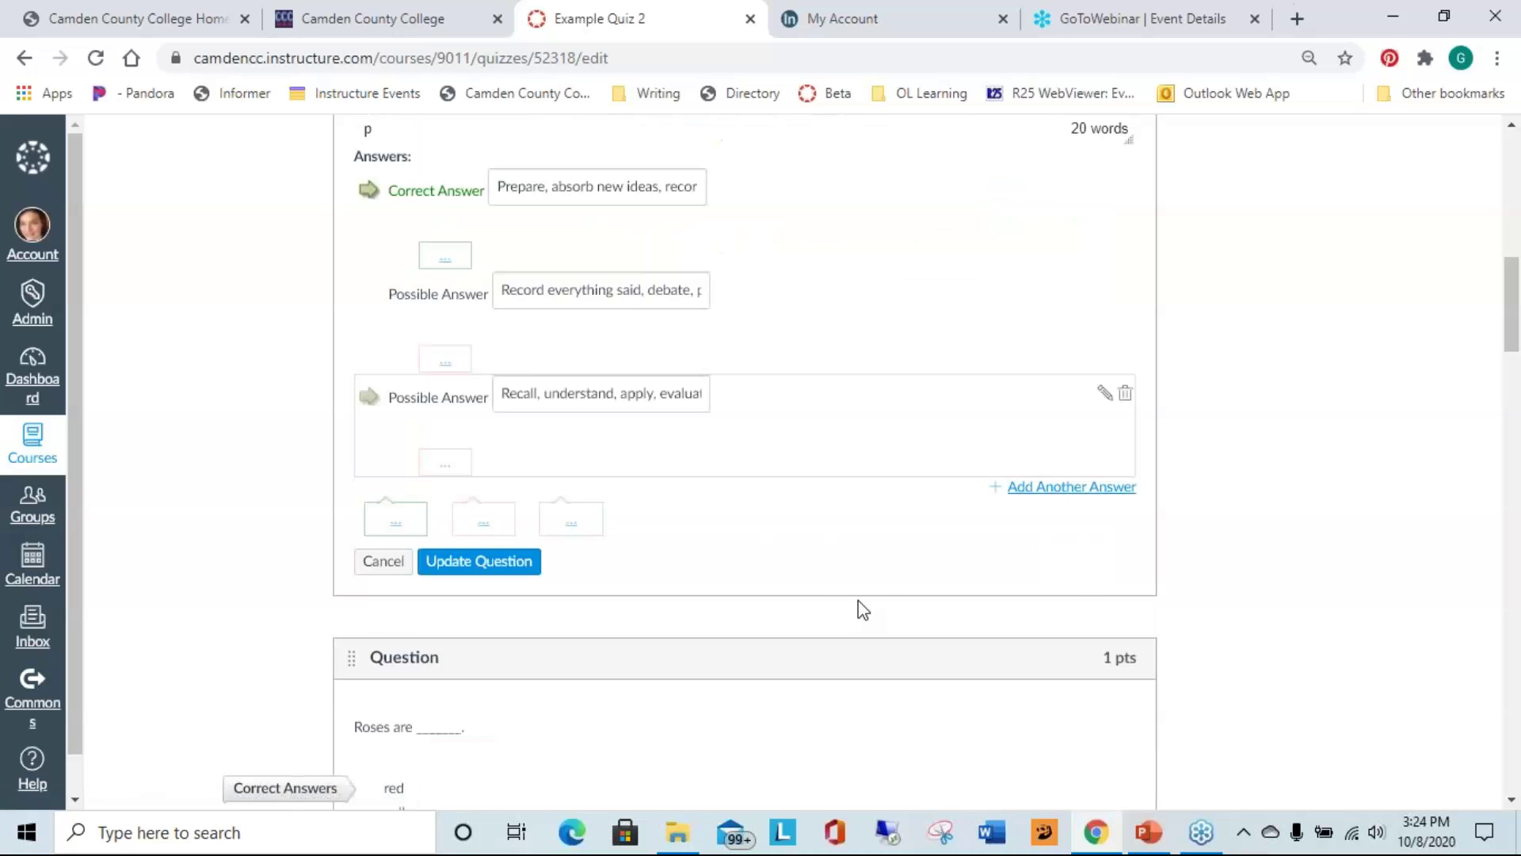
# - Save the updated Learning Cycle question and review it in the quiz's question list
pyautogui.scroll(4, 860, 606)
pyautogui.scroll(-4, 862, 605)
pyautogui.scroll(2, 973, 656)
pyautogui.scroll(5, 973, 656)
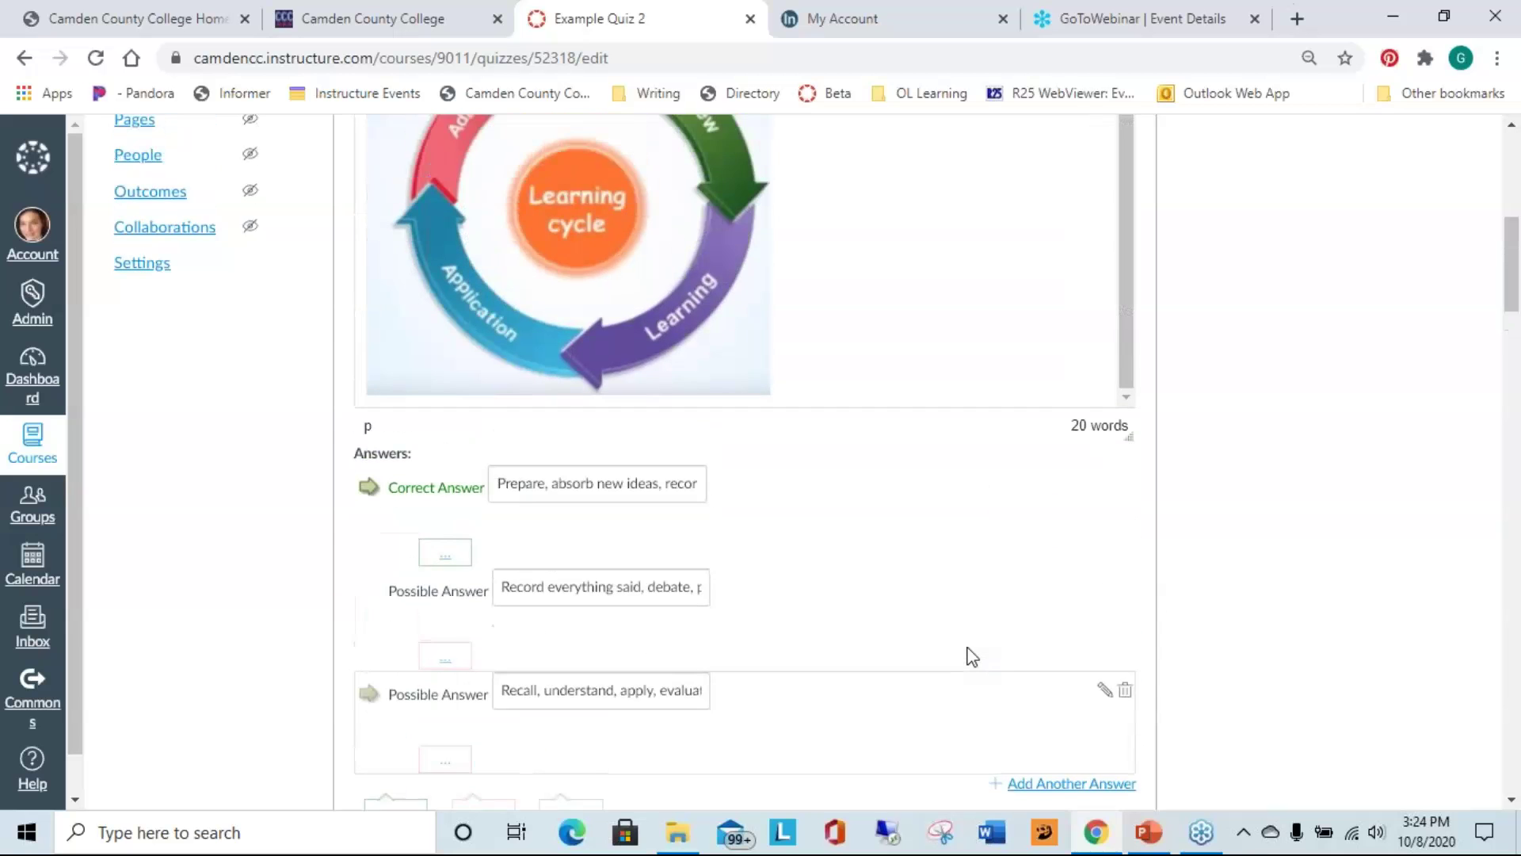
pyautogui.scroll(-7, 972, 656)
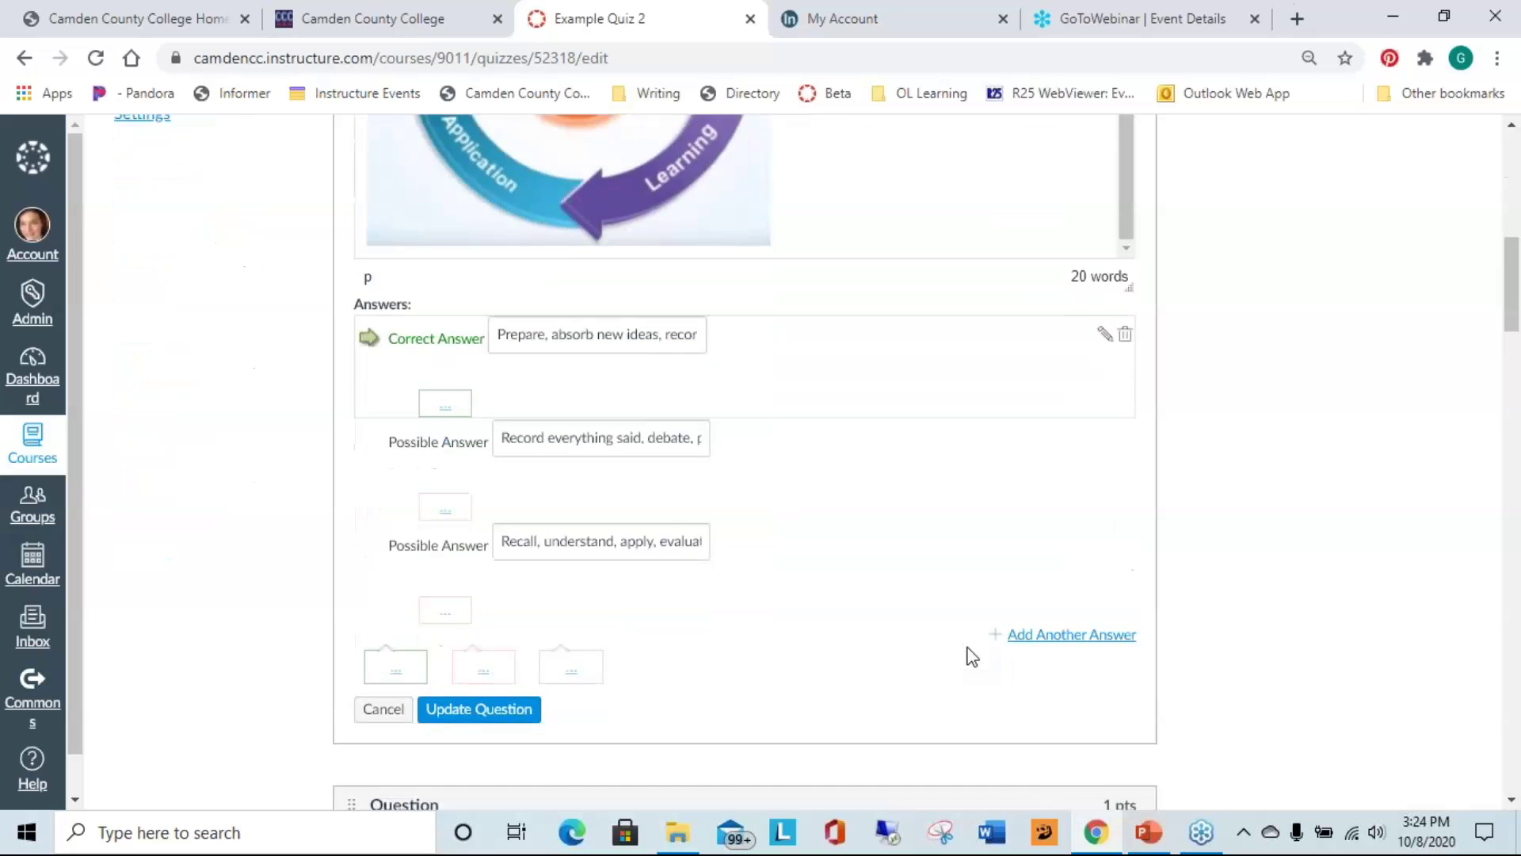
pyautogui.click(451, 561)
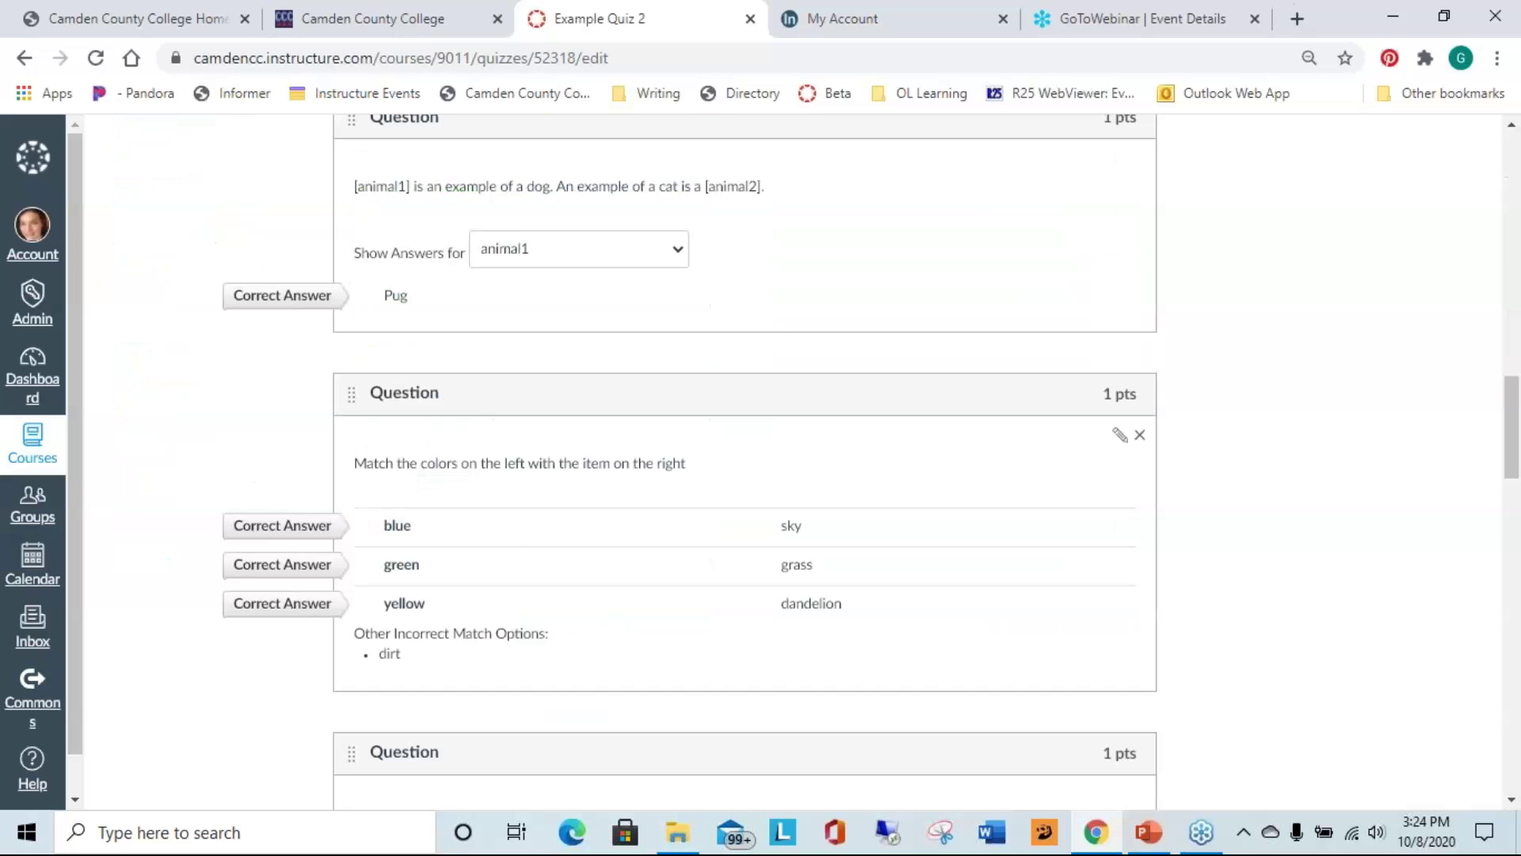
pyautogui.scroll(8, 1265, 580)
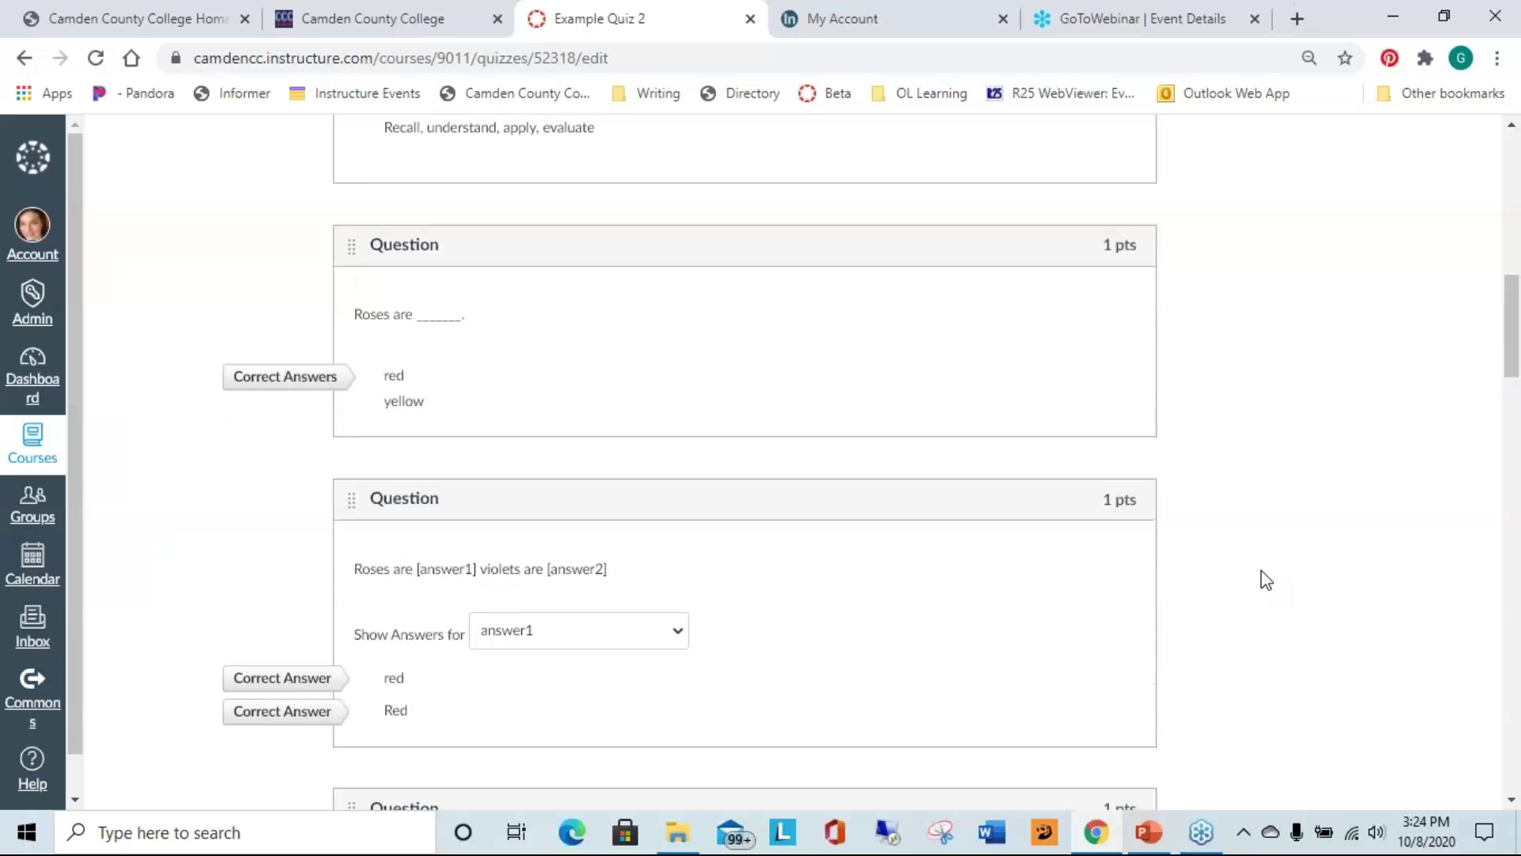
pyautogui.scroll(3, 1266, 580)
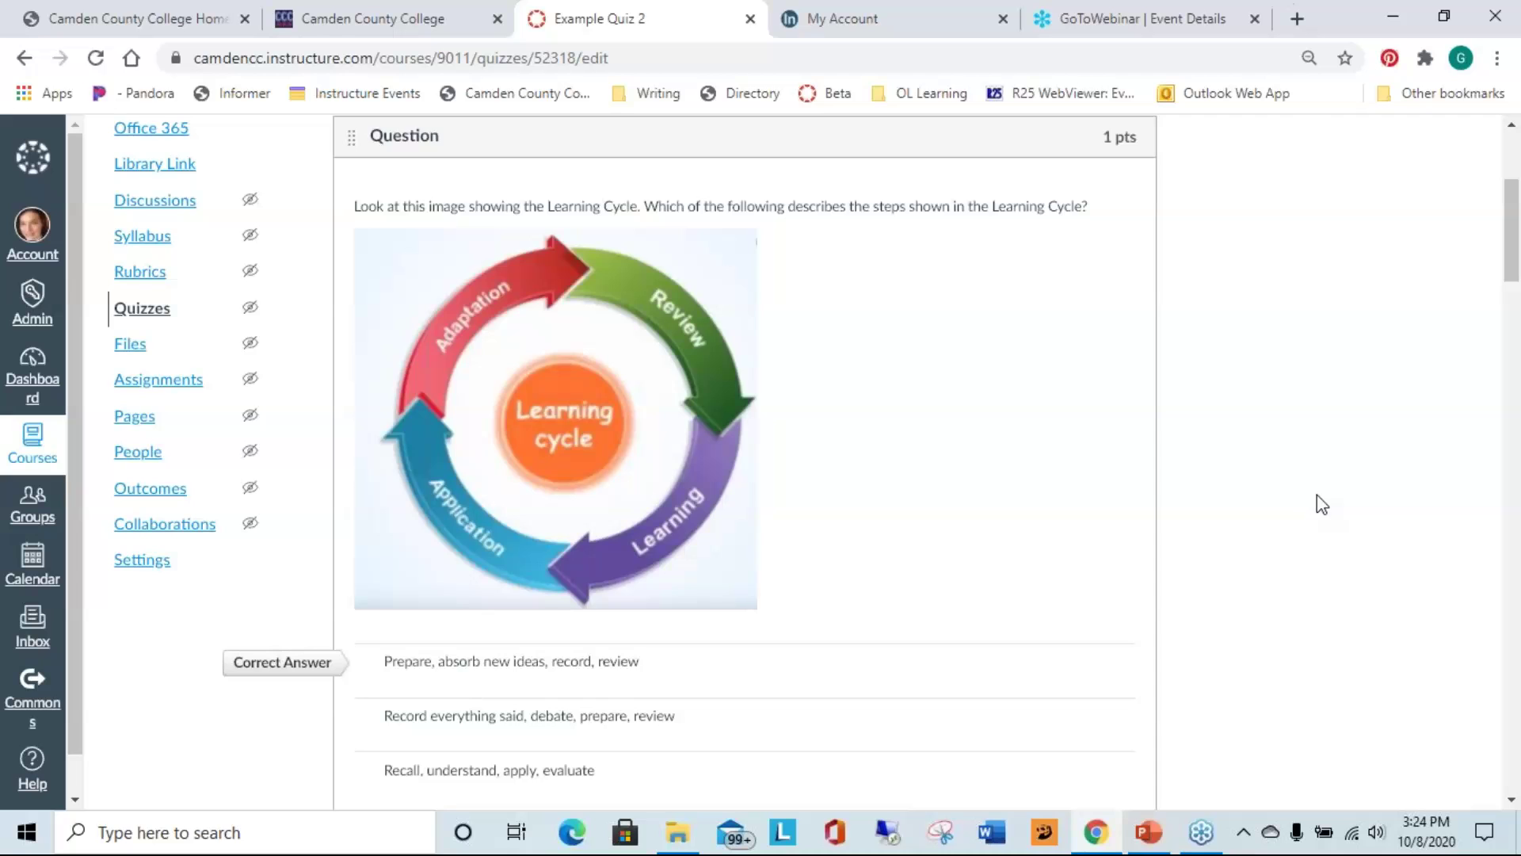
# - Open the "Roses are ___" Fill In the Blank question for editing, review its possible answers, and update the question
pyautogui.scroll(-5, 1317, 495)
pyautogui.scroll(-2, 1328, 503)
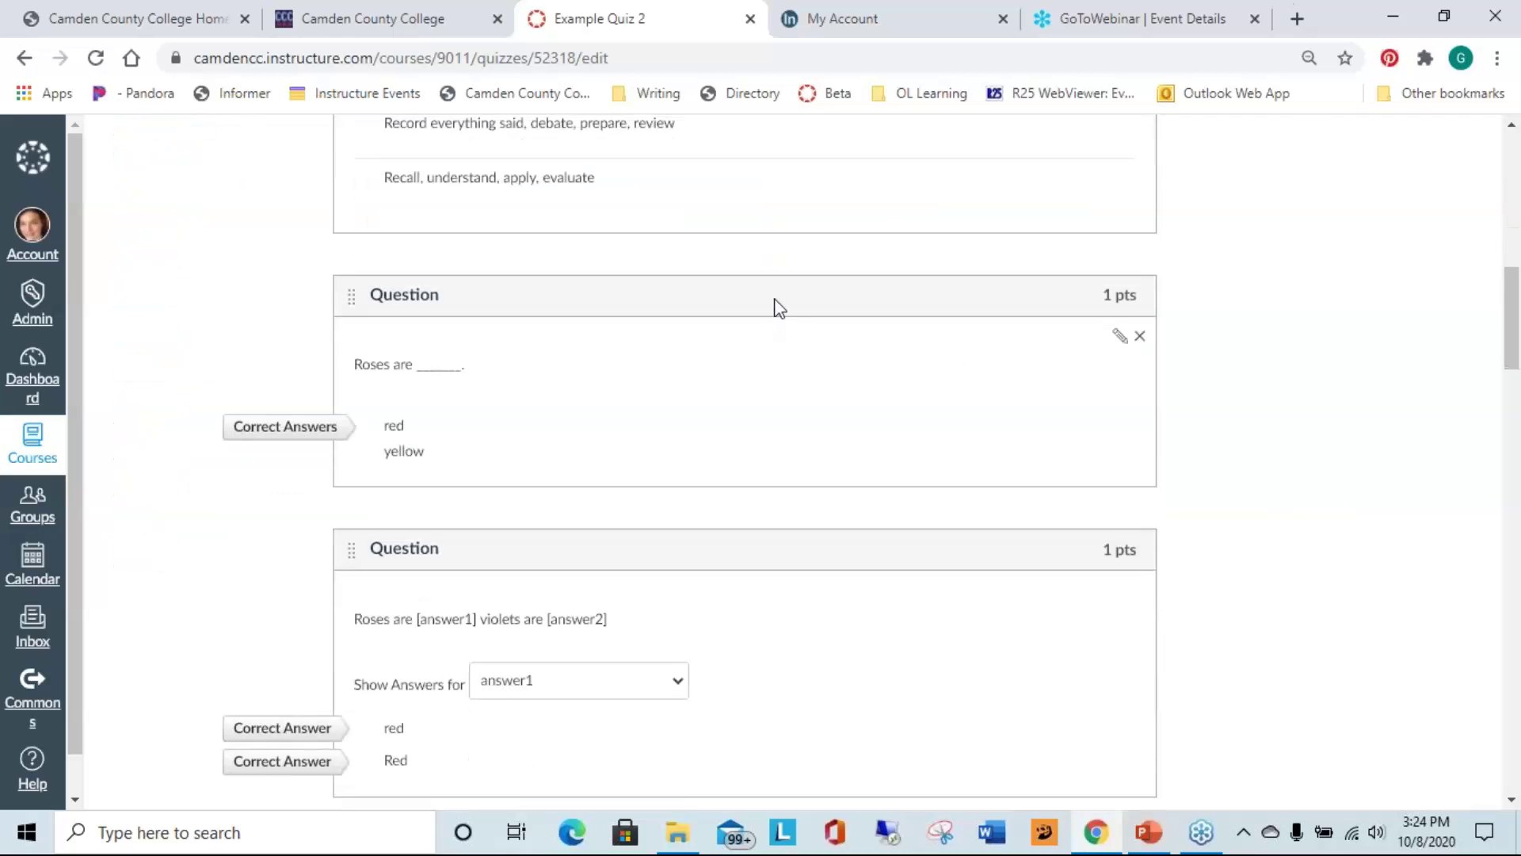
pyautogui.click(1119, 340)
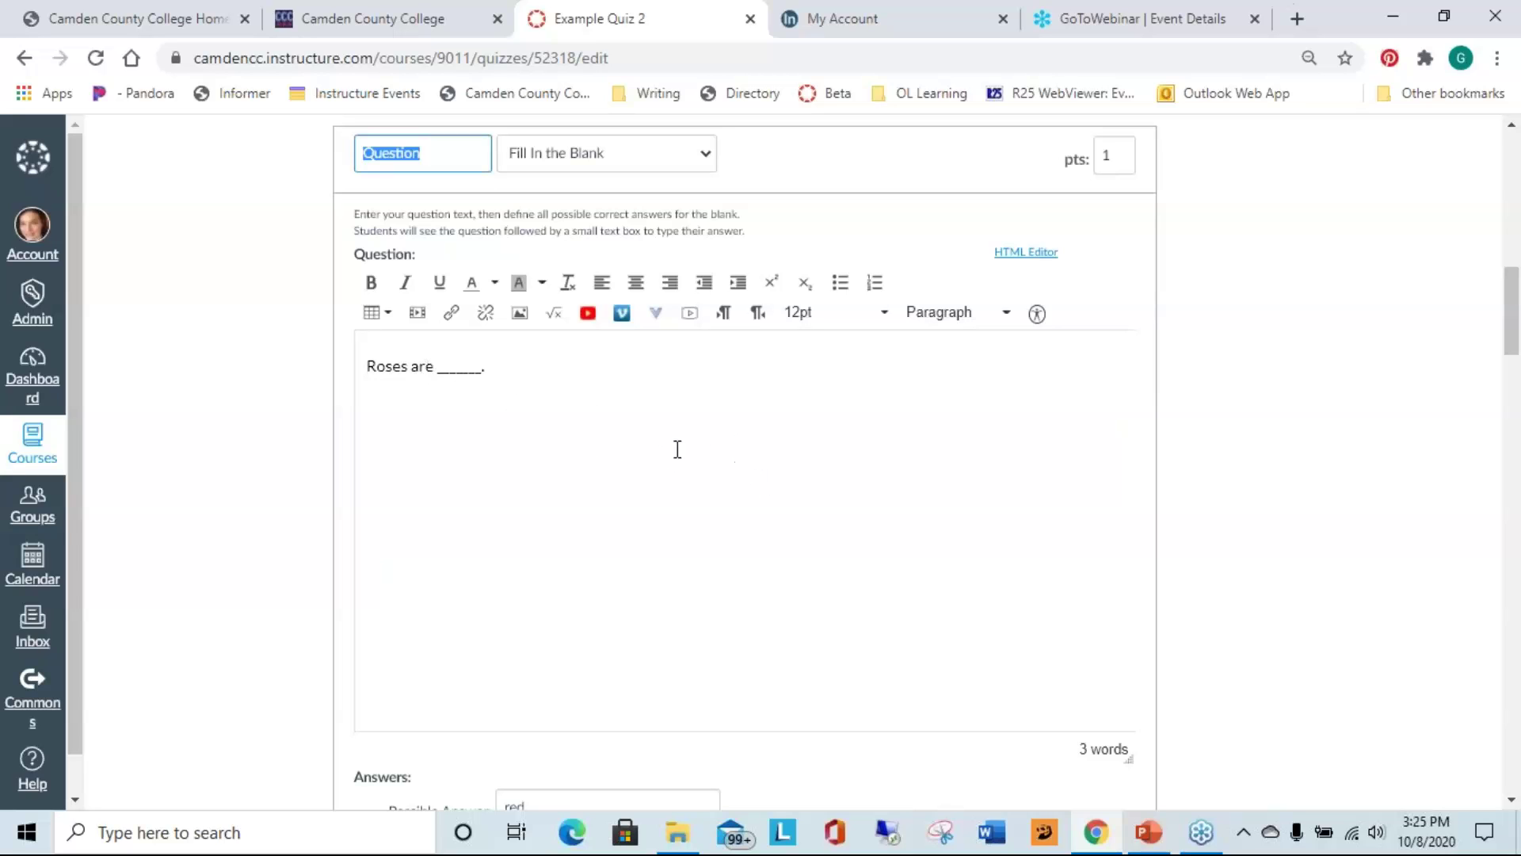
pyautogui.scroll(-2, 678, 449)
pyautogui.scroll(2, 677, 449)
pyautogui.scroll(-4, 670, 460)
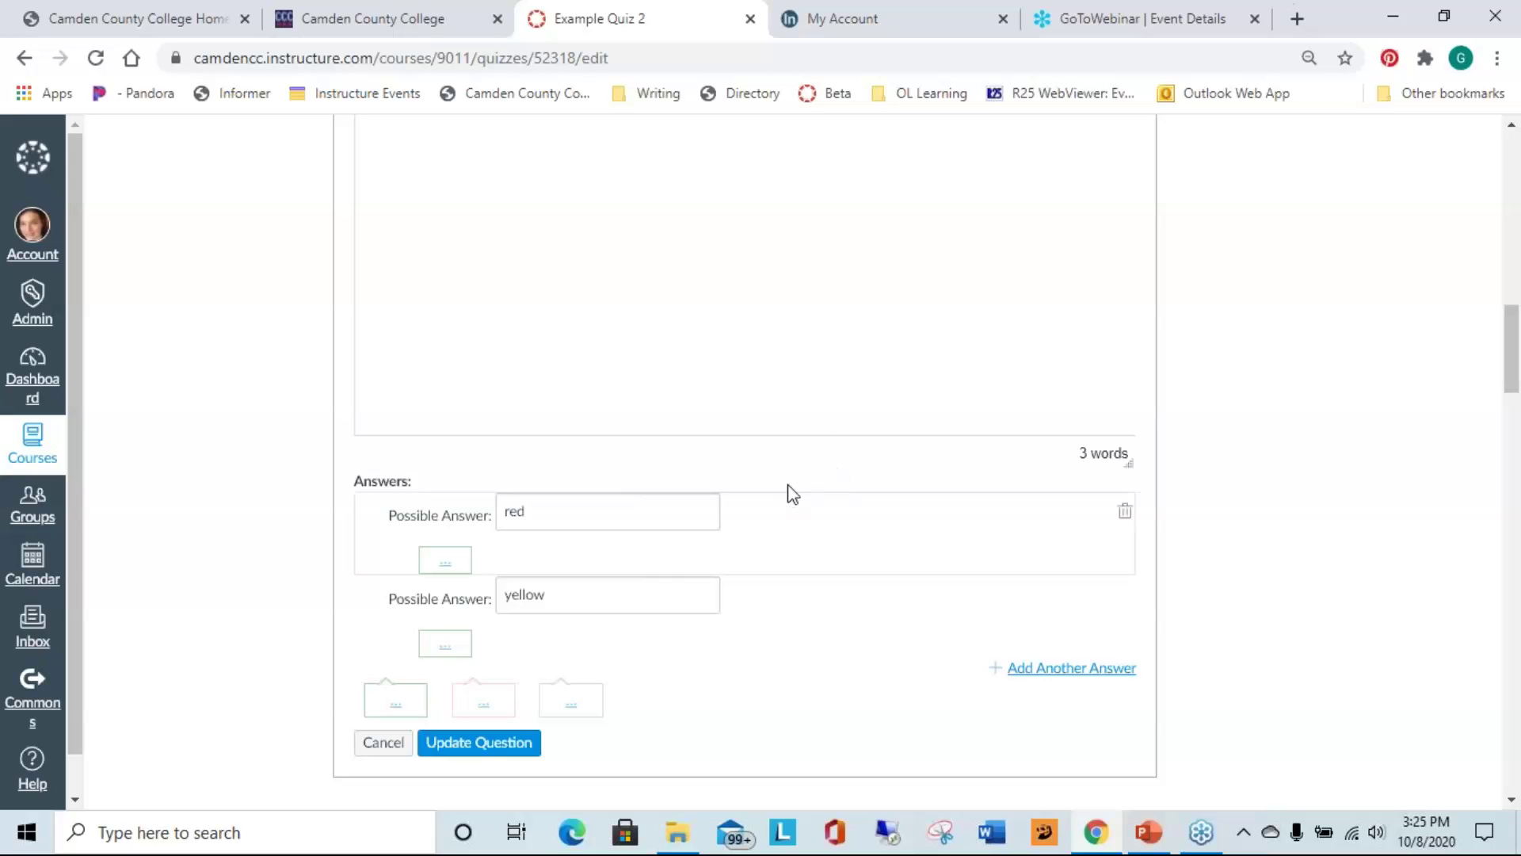
pyautogui.scroll(-2, 793, 493)
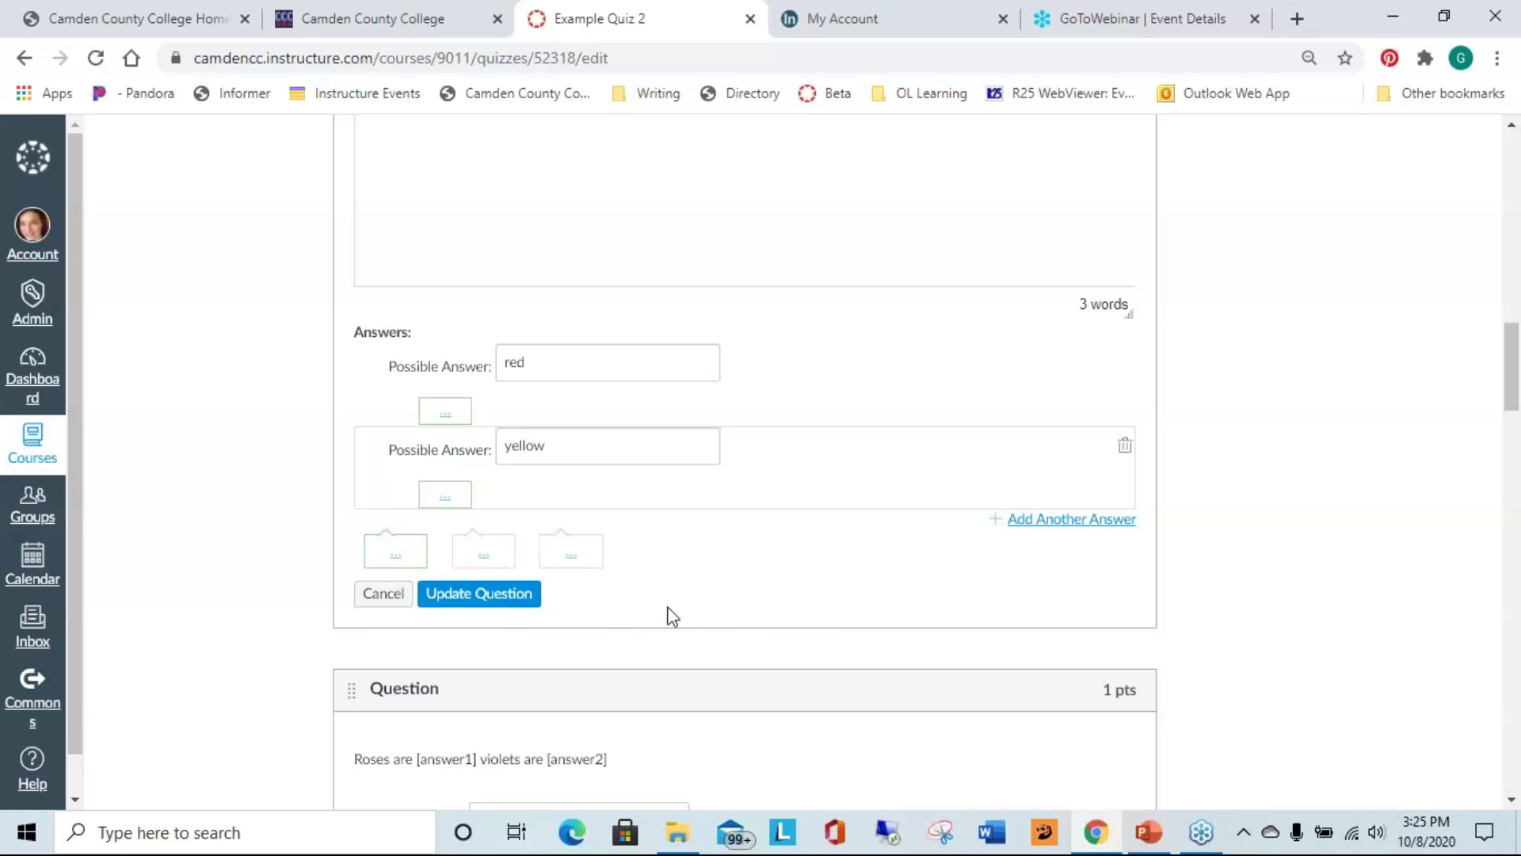
pyautogui.click(481, 595)
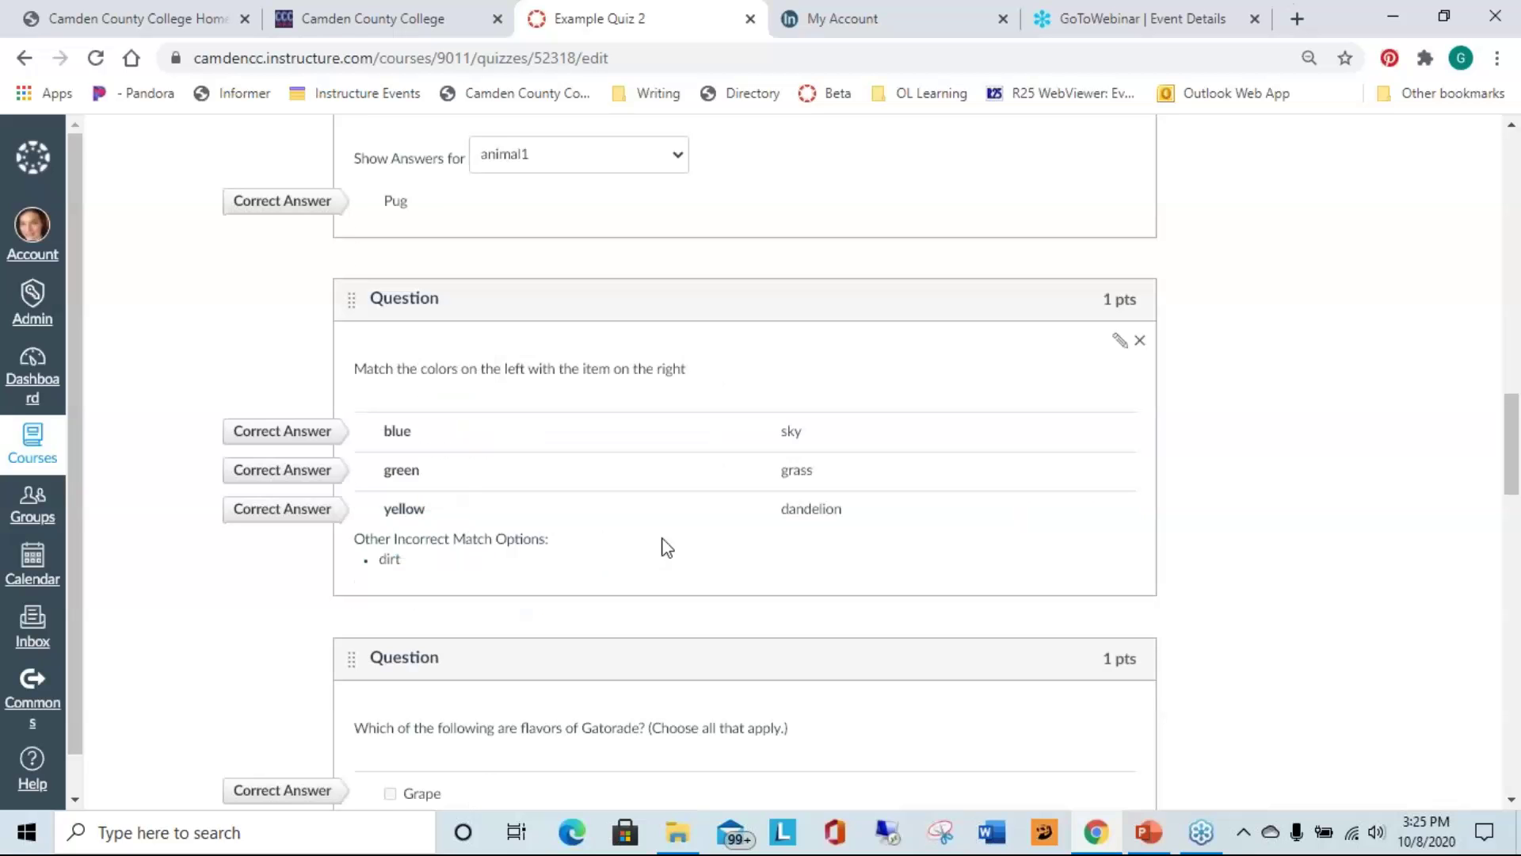
pyautogui.scroll(5, 756, 539)
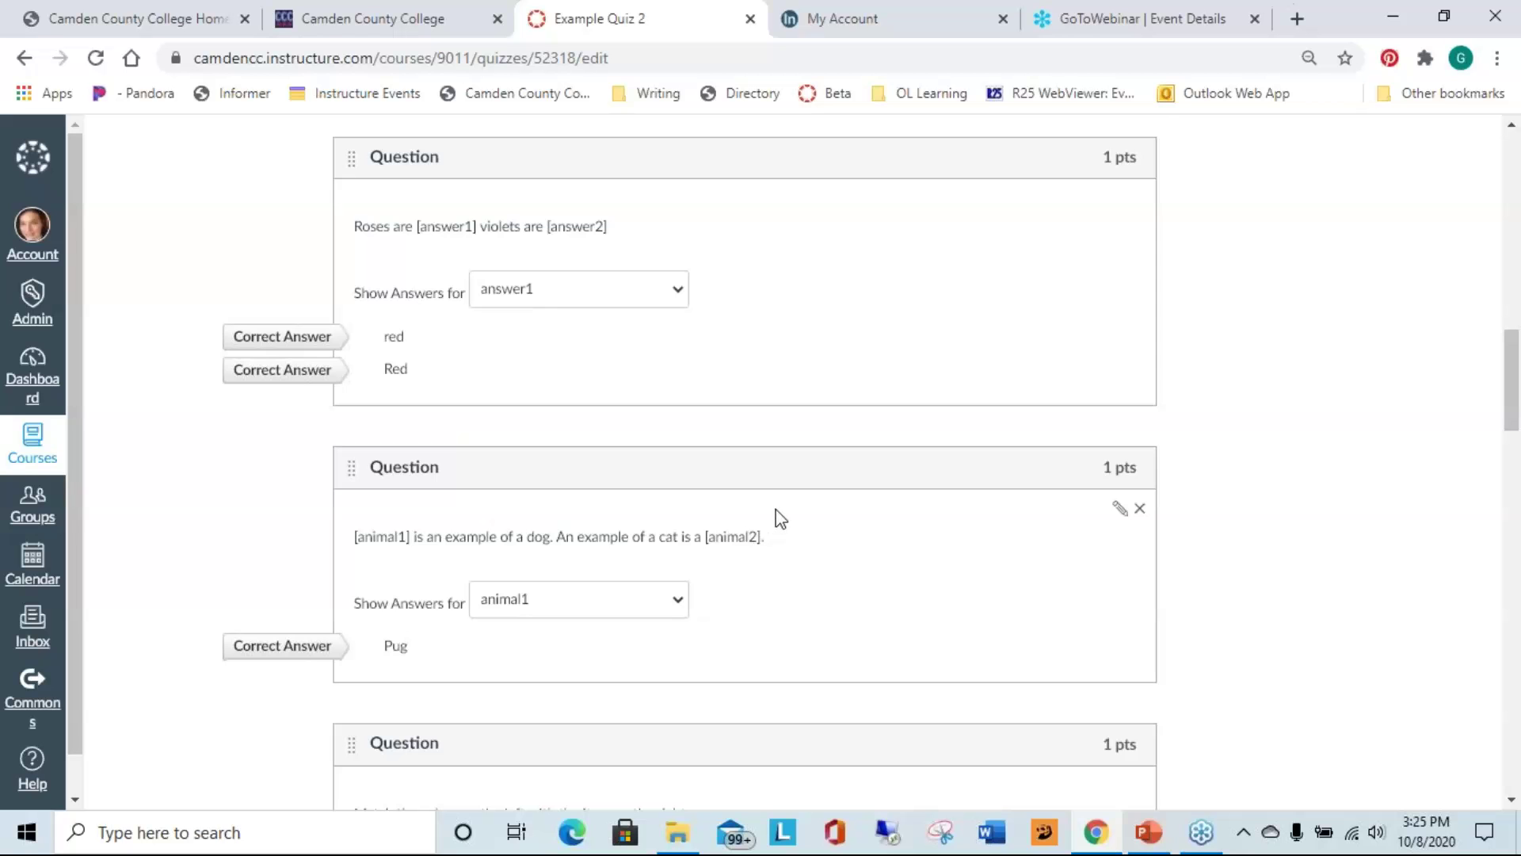
pyautogui.scroll(5, 775, 519)
pyautogui.scroll(2, 775, 519)
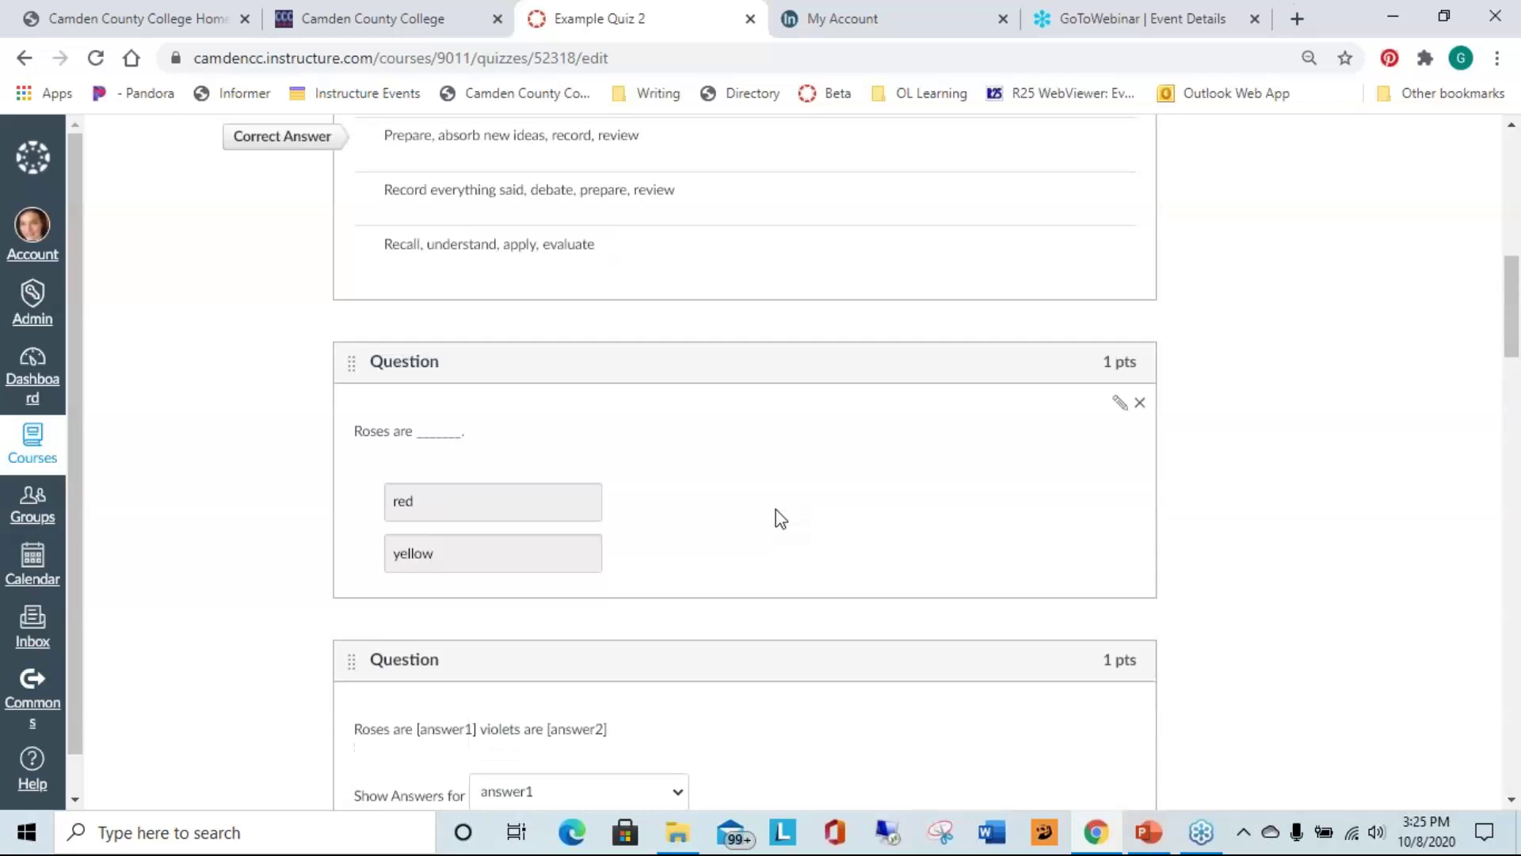
# - Open the "Roses are [answer1] violets are [answer2]" question for editing and keep Fill In Multiple Blanks as its type
pyautogui.scroll(-7, 780, 519)
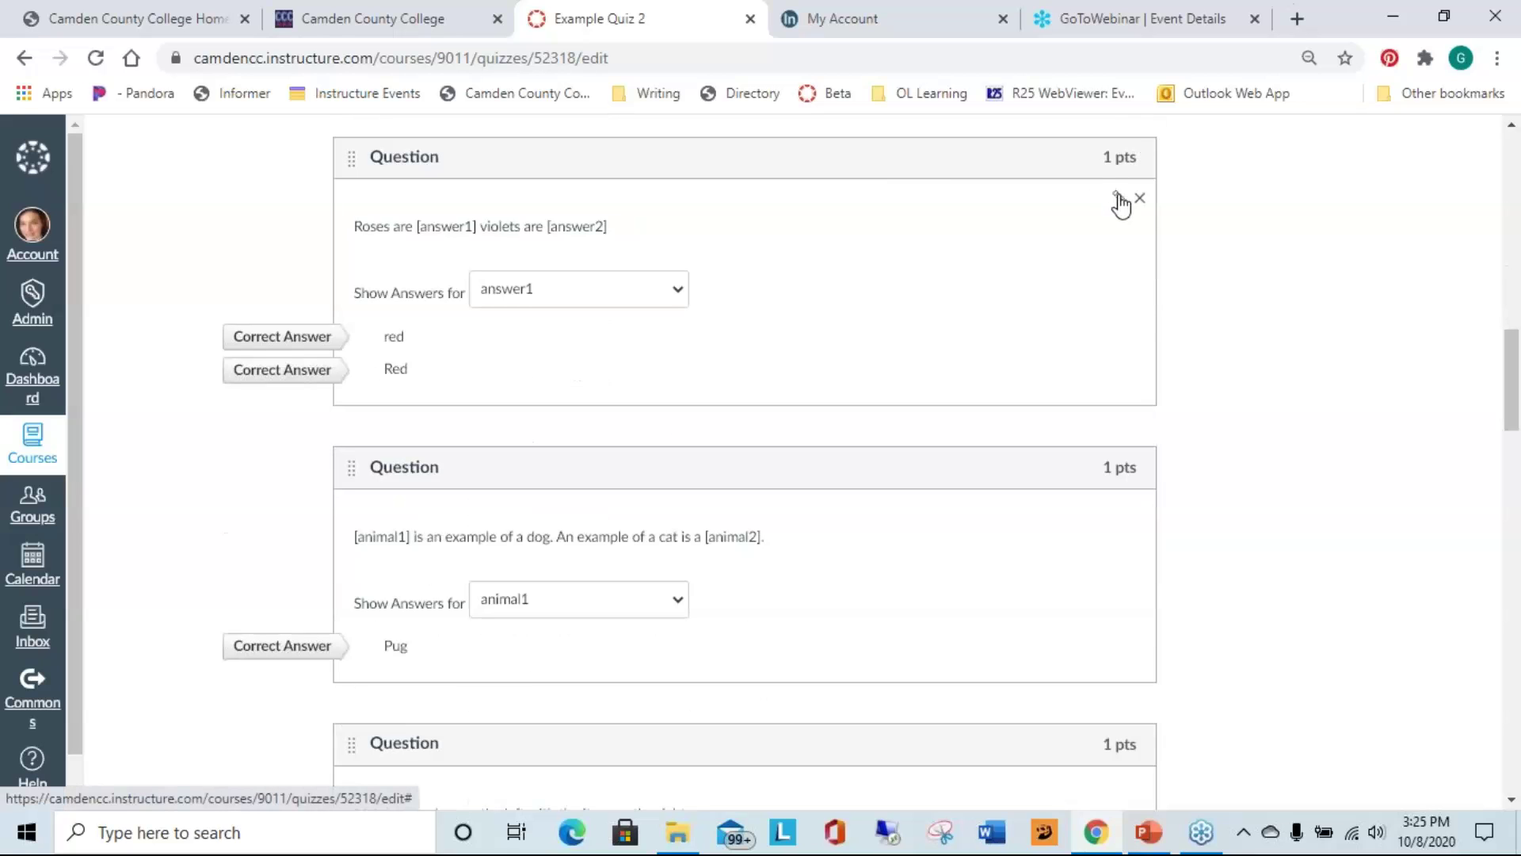
pyautogui.click(1120, 199)
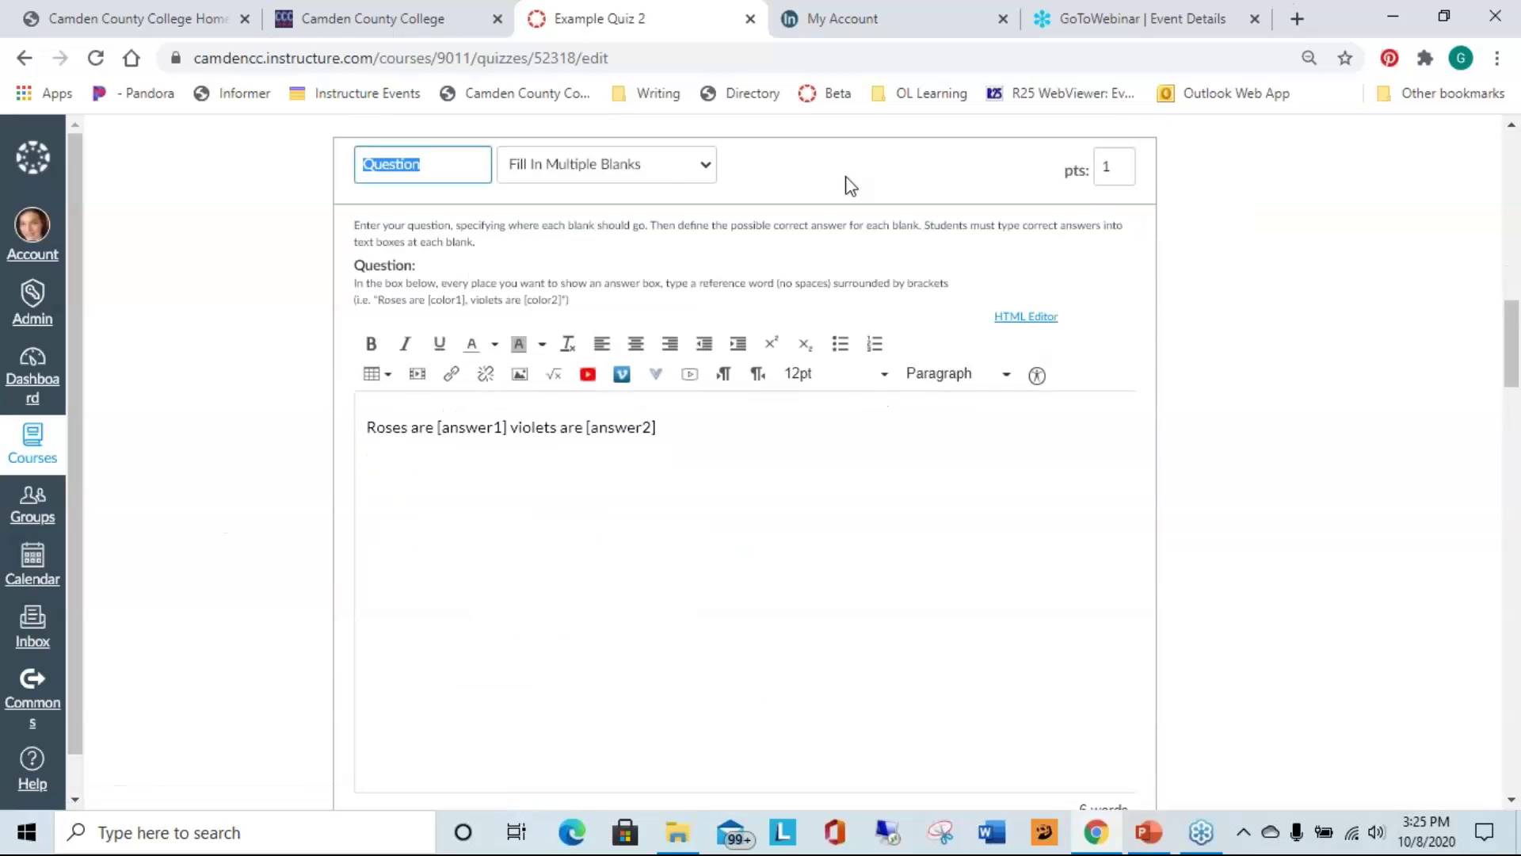
pyautogui.click(659, 164)
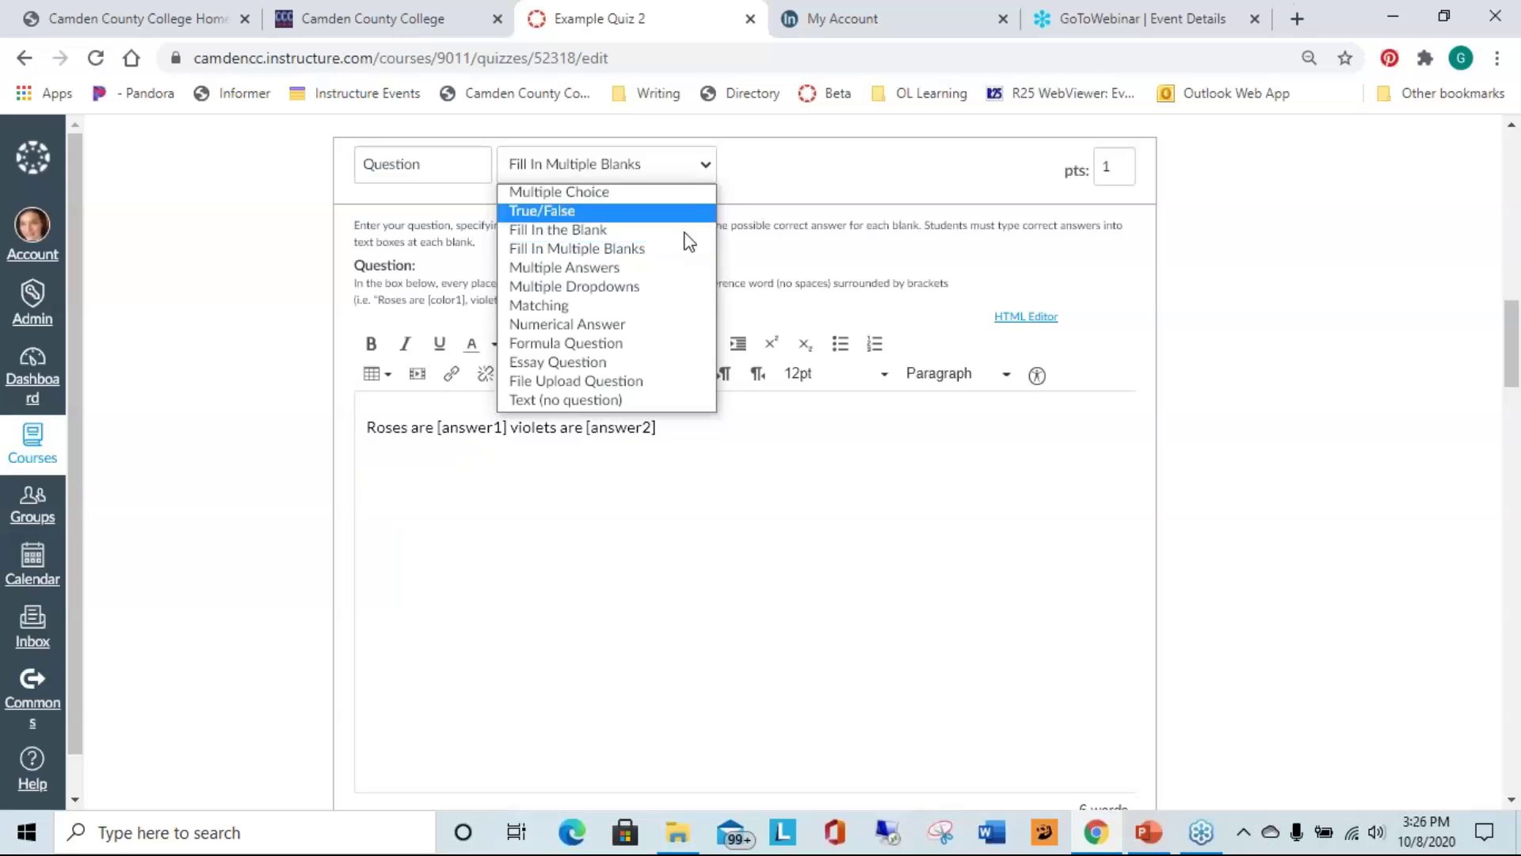
pyautogui.click(650, 245)
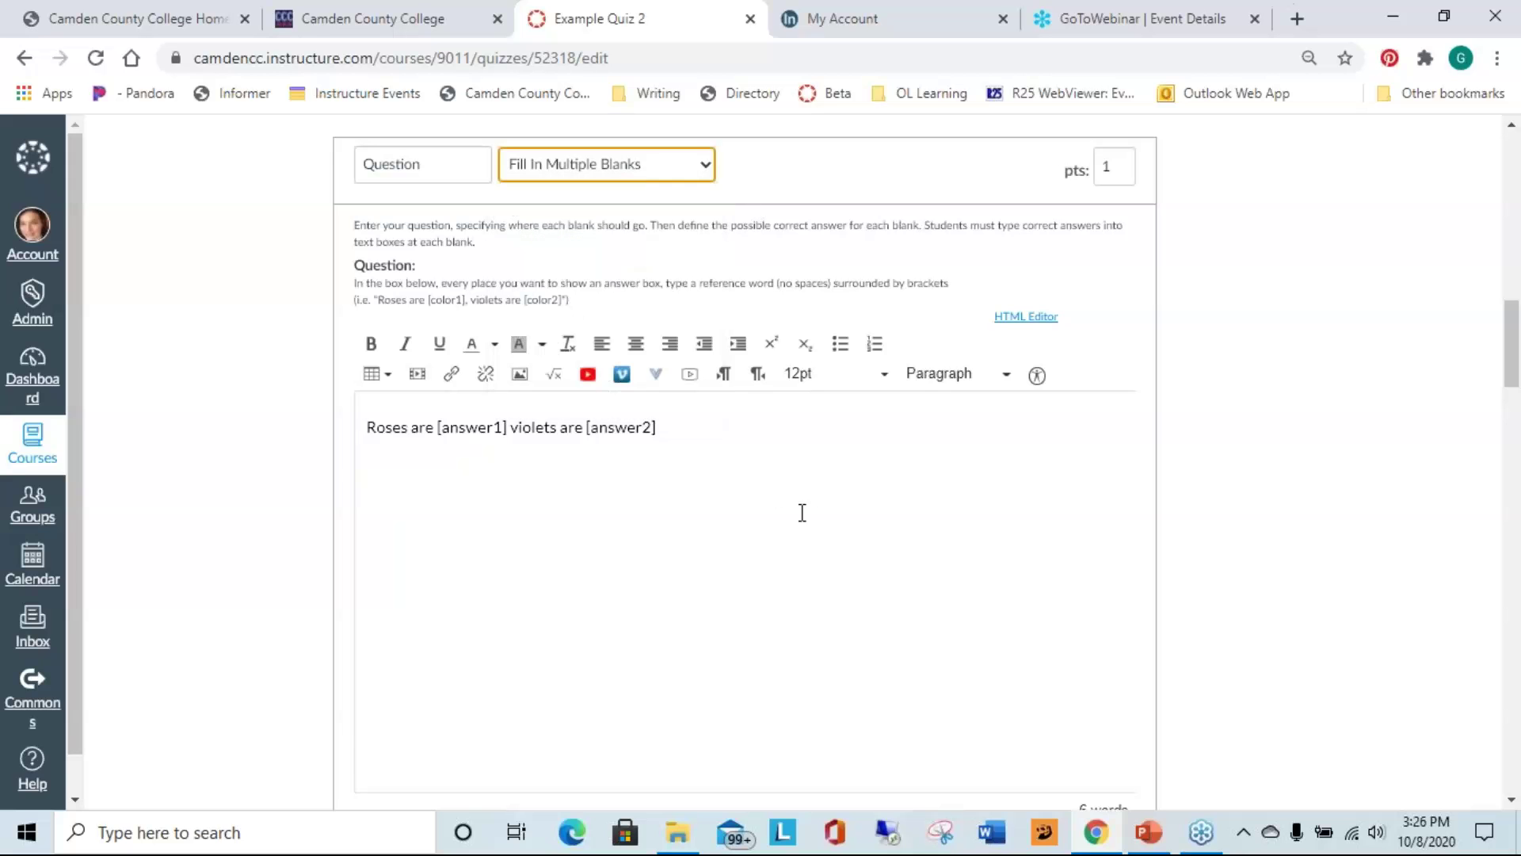
pyautogui.scroll(-2, 803, 664)
pyautogui.scroll(2, 807, 666)
pyautogui.scroll(-2, 719, 446)
pyautogui.scroll(-4, 824, 403)
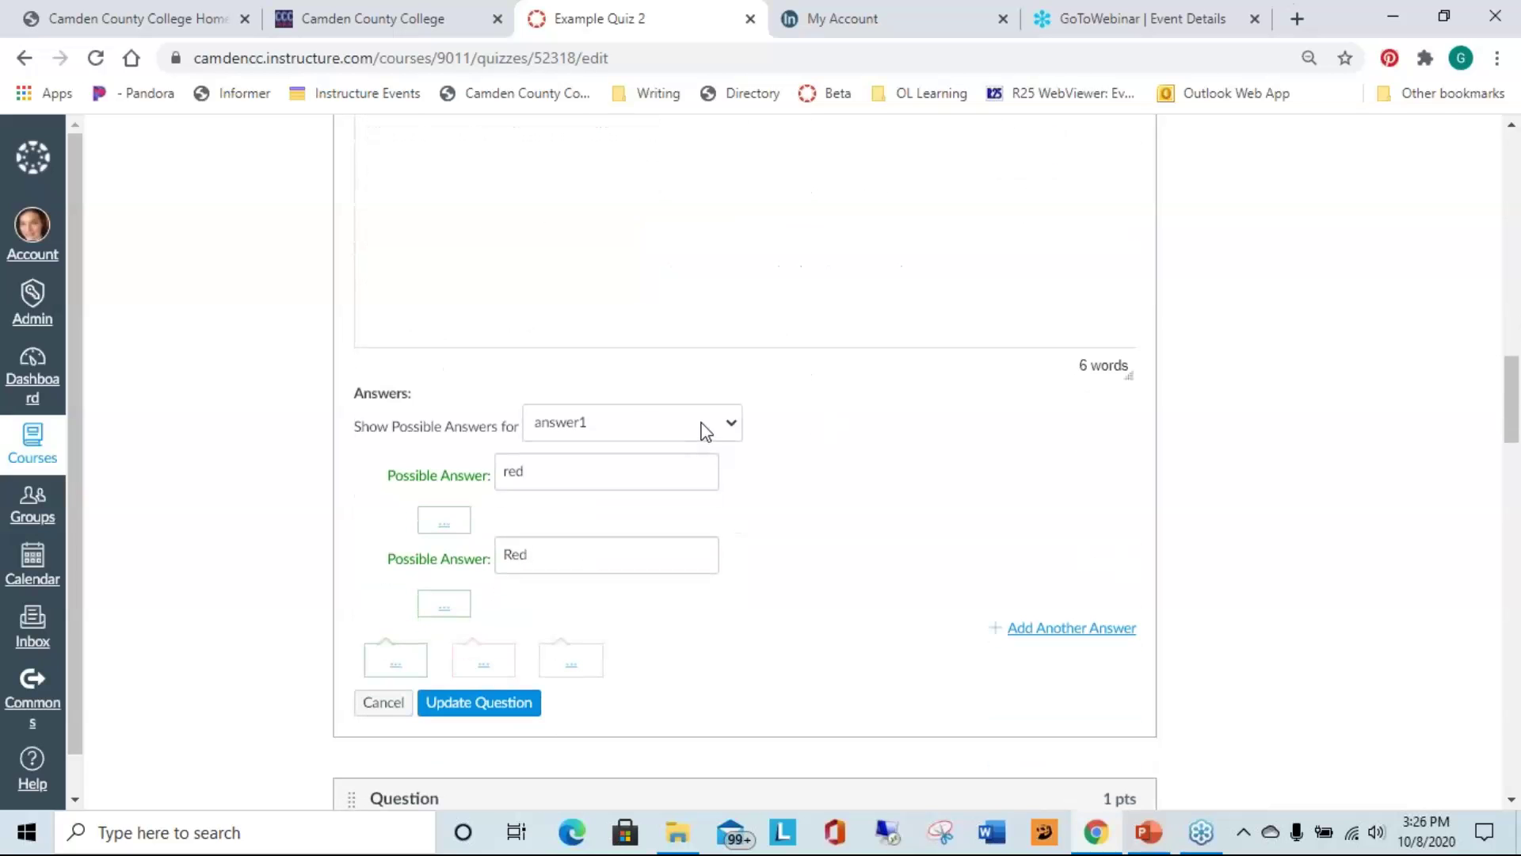
# - Compare the possible answers for answer1 and answer2, leaving the answer2 list displayed
pyautogui.click(703, 430)
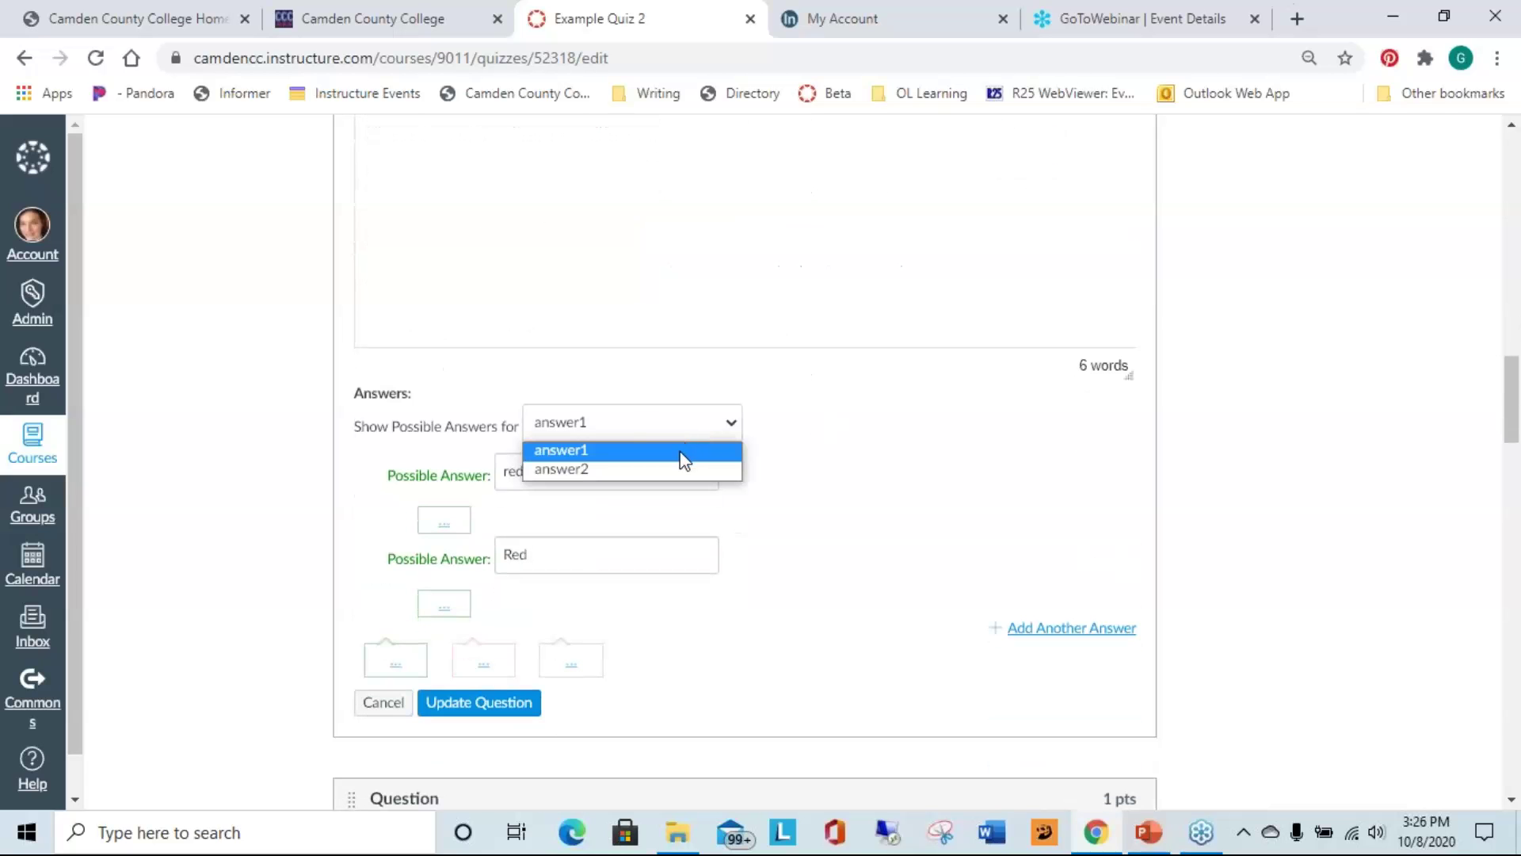
pyautogui.click(683, 460)
pyautogui.click(667, 421)
pyautogui.click(643, 473)
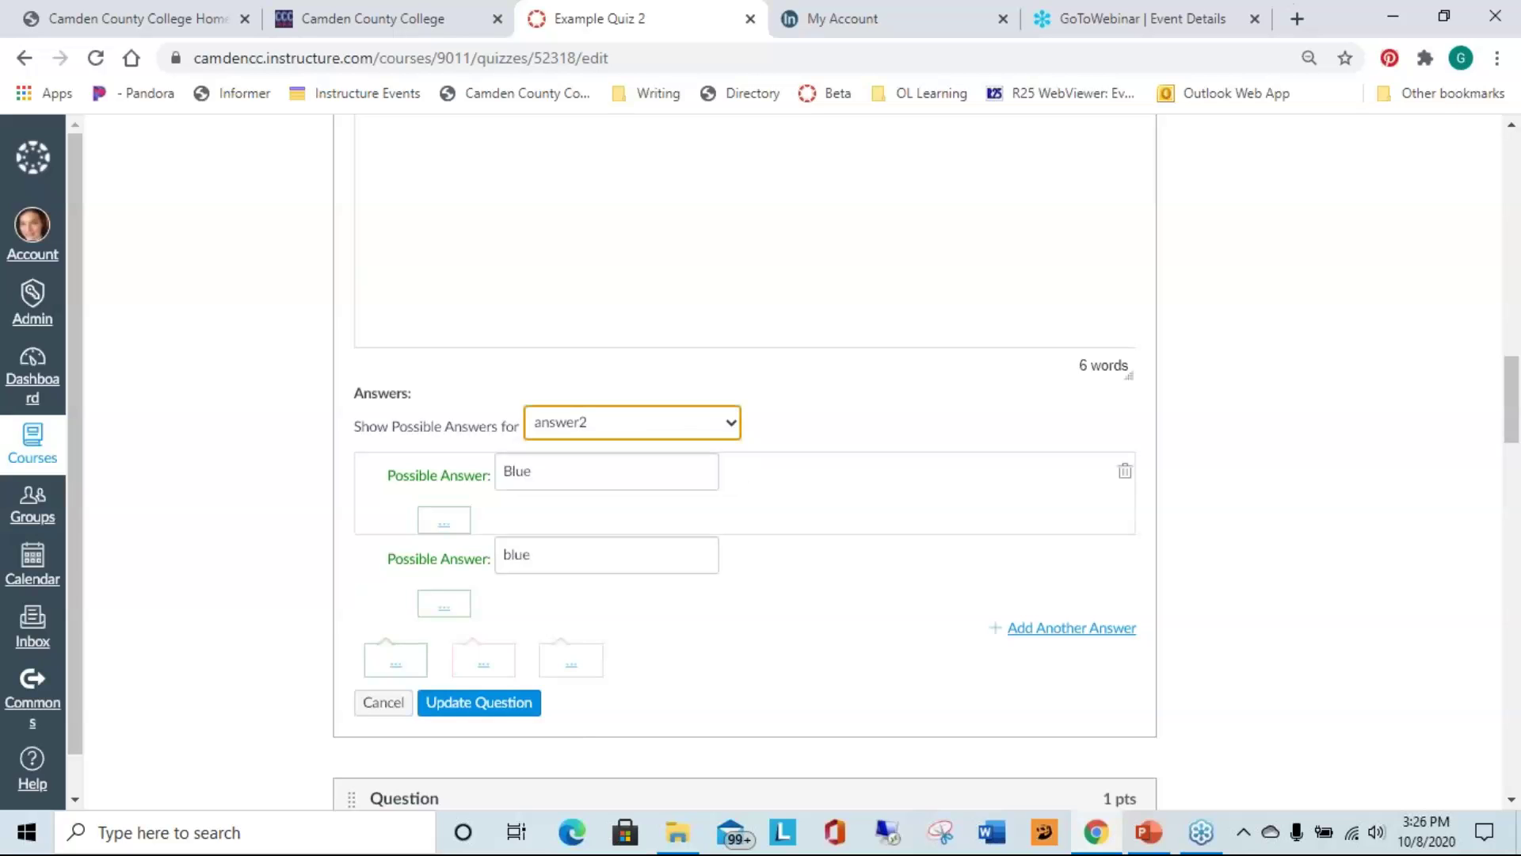
pyautogui.click(634, 423)
pyautogui.click(626, 448)
pyautogui.click(652, 418)
pyautogui.click(632, 470)
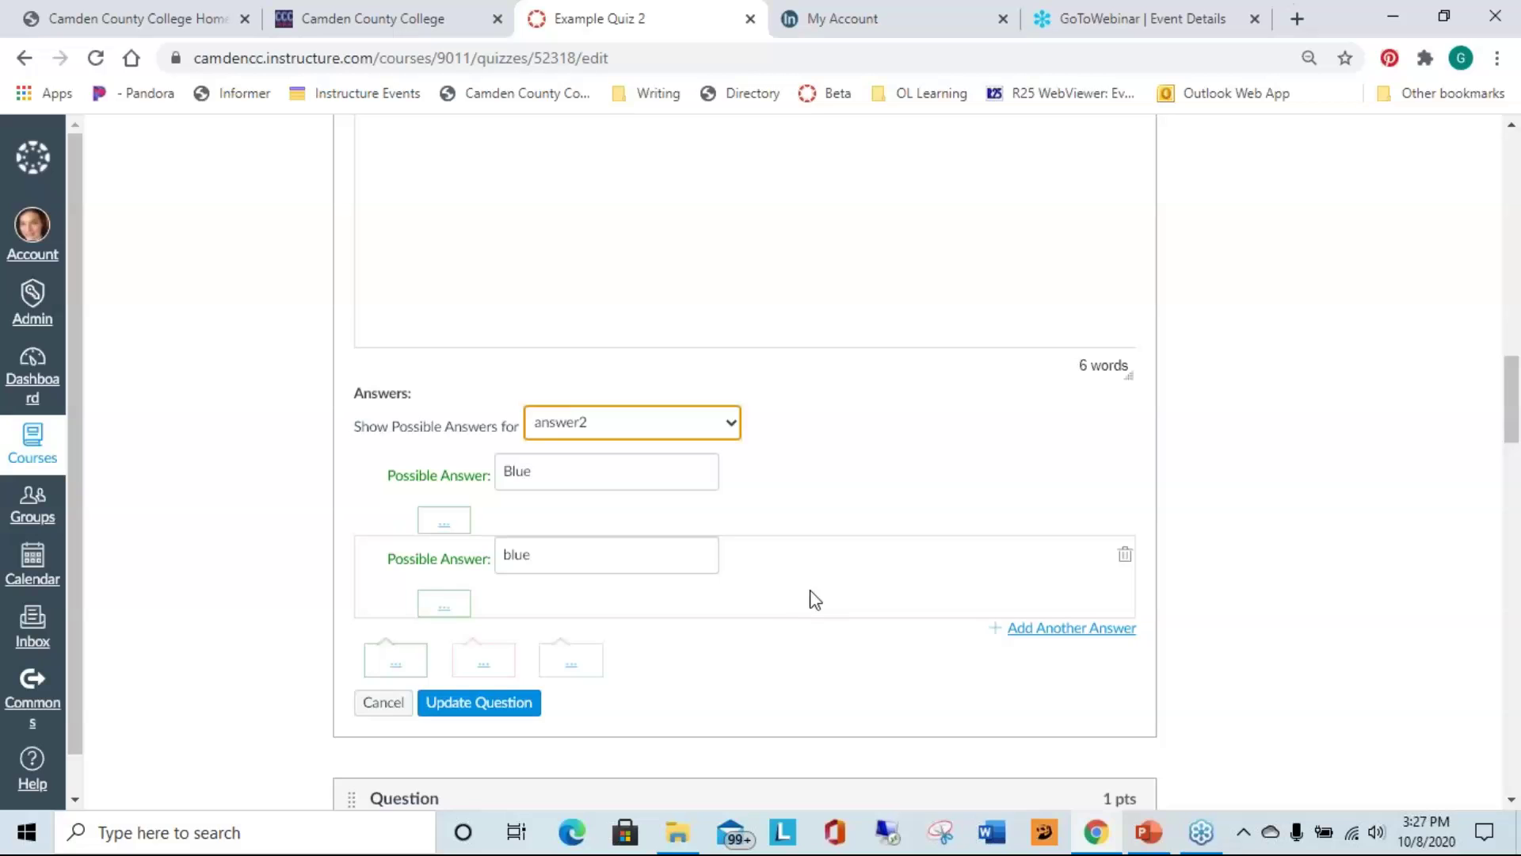
# - Review the bracketed blanks in the roses and violets question, update it, and find it in the question list
pyautogui.scroll(4, 809, 593)
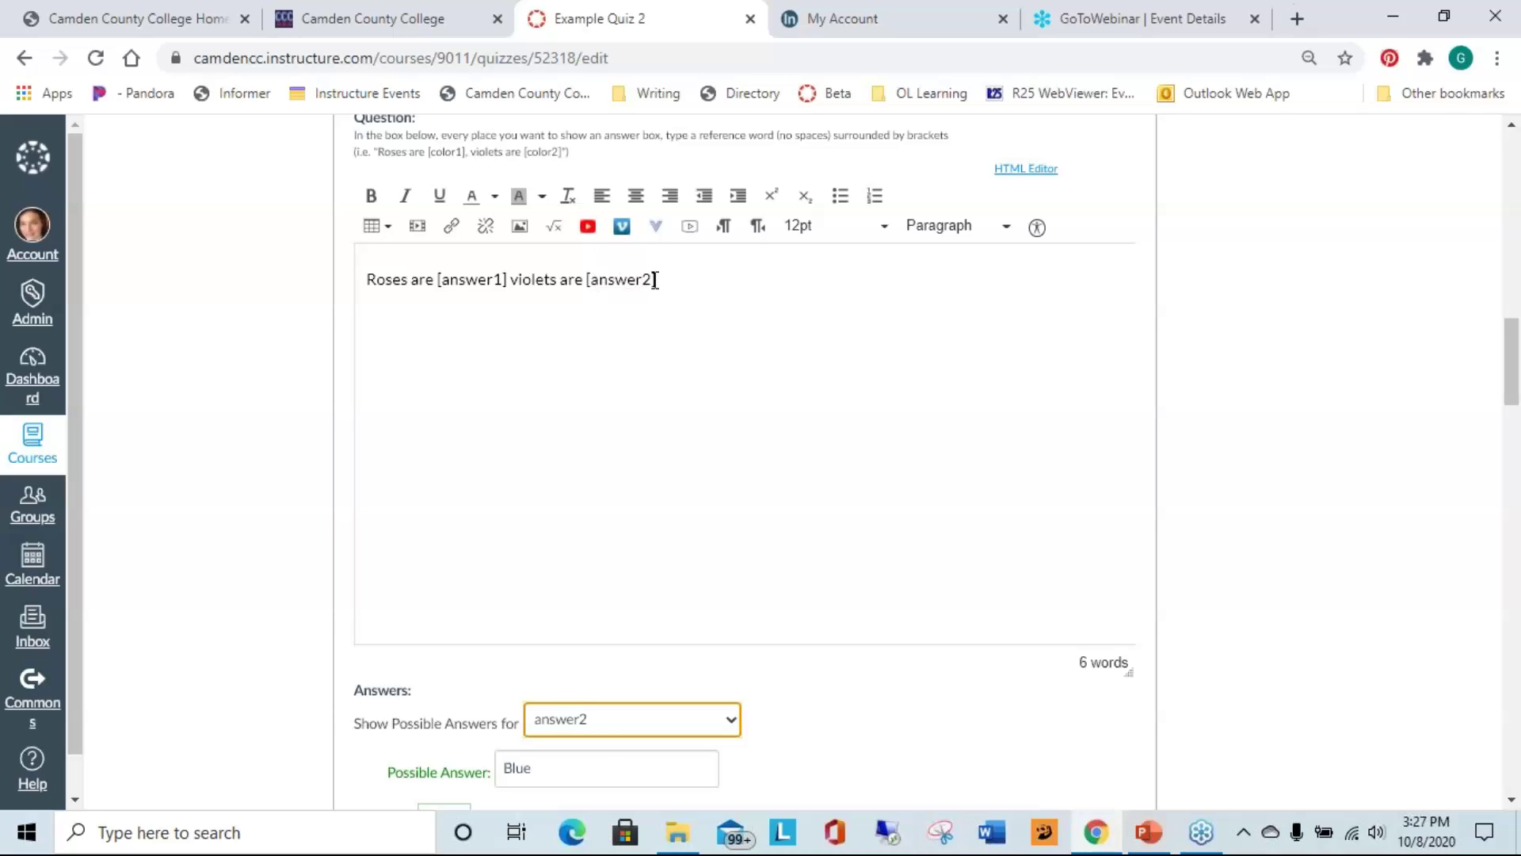
pyautogui.scroll(-3, 820, 357)
pyautogui.scroll(1, 828, 333)
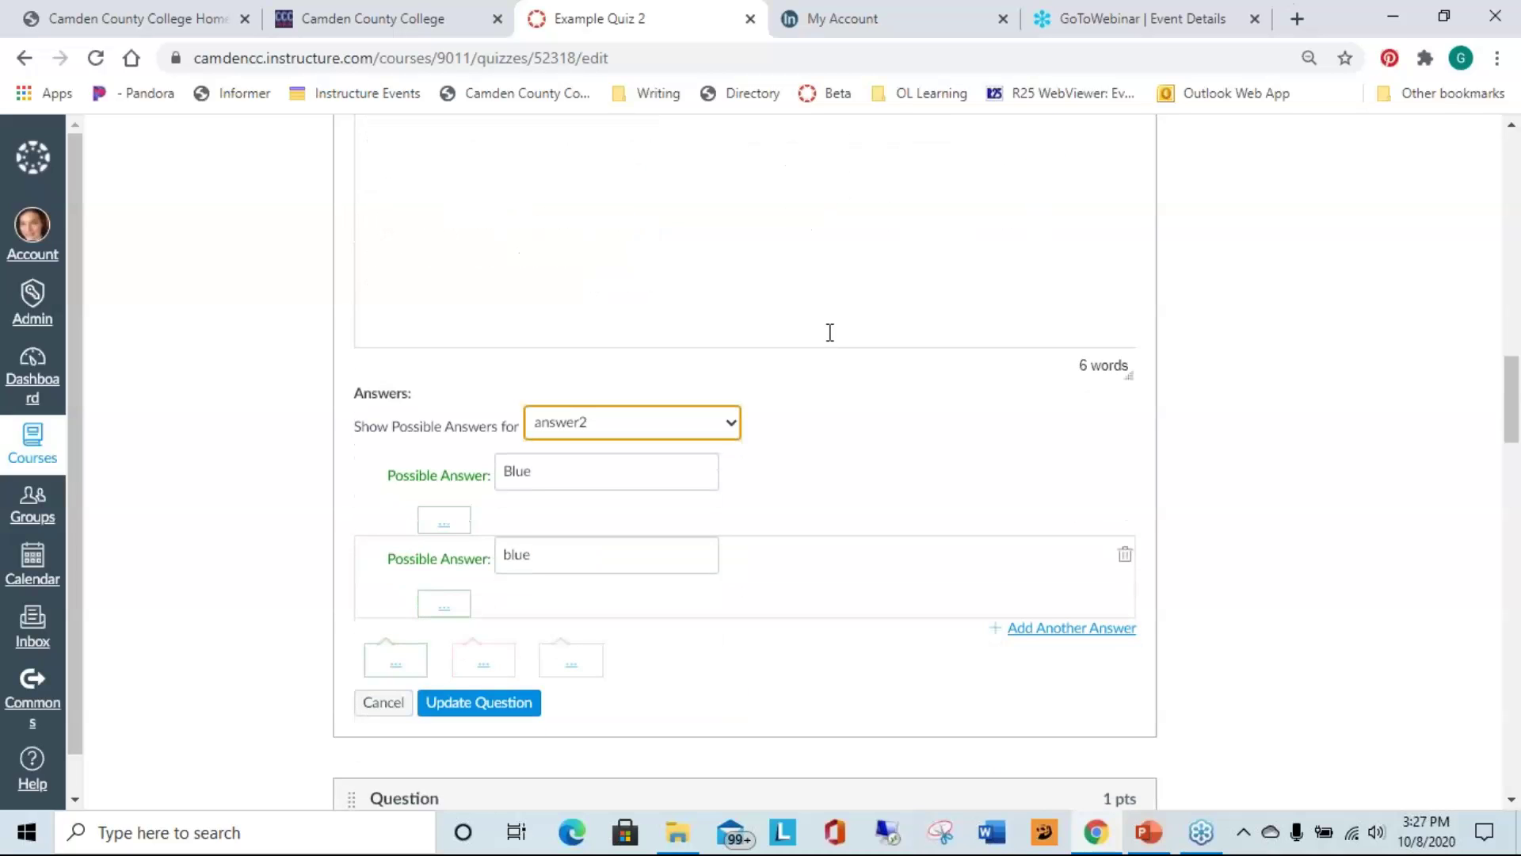
pyautogui.scroll(2, 831, 331)
pyautogui.scroll(-5, 753, 336)
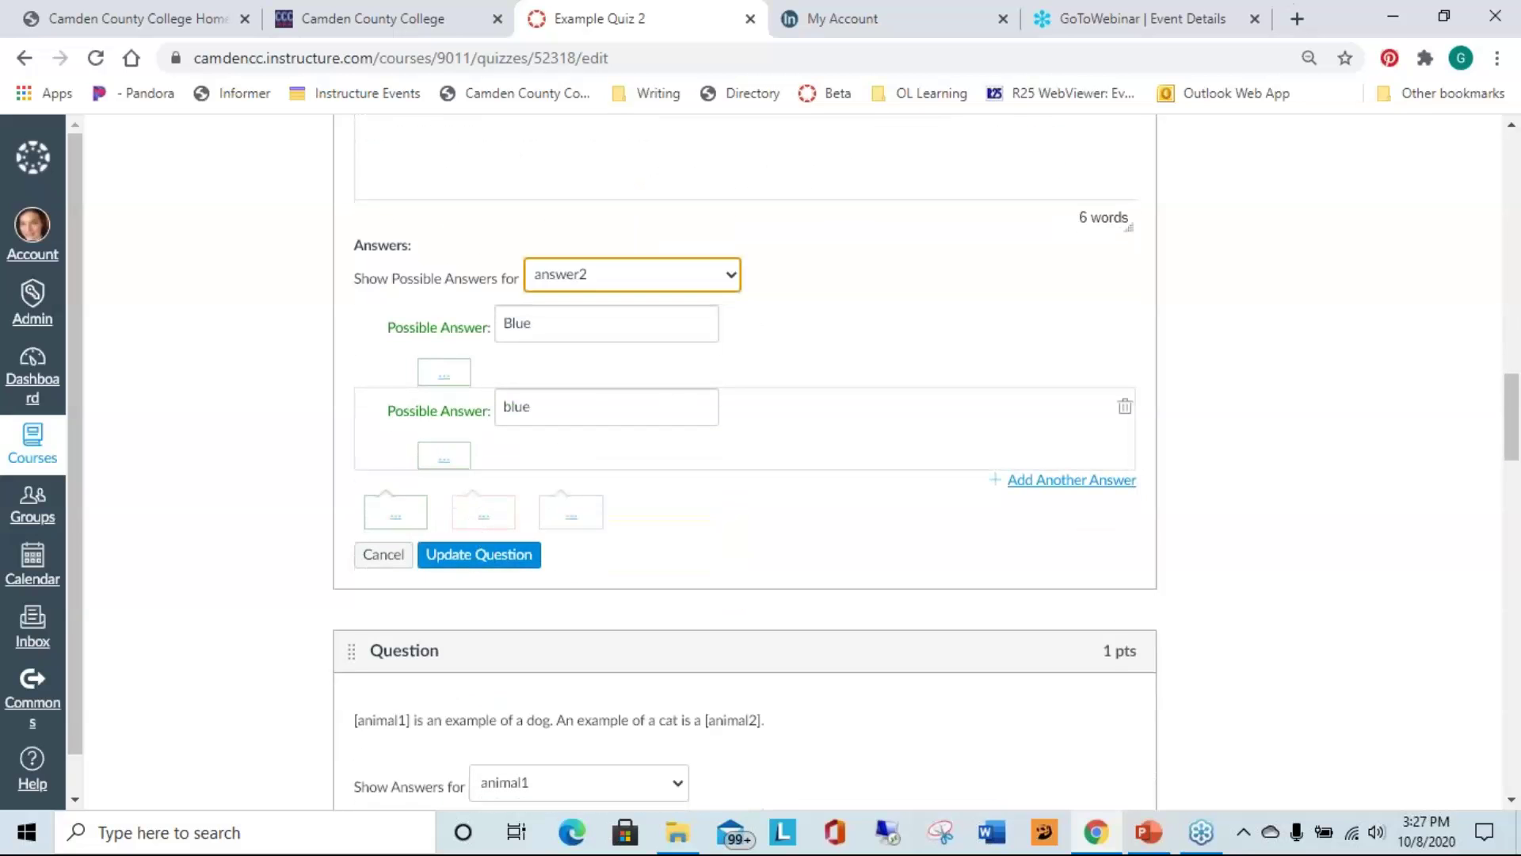
pyautogui.scroll(-10, 703, 486)
pyautogui.scroll(1, 758, 430)
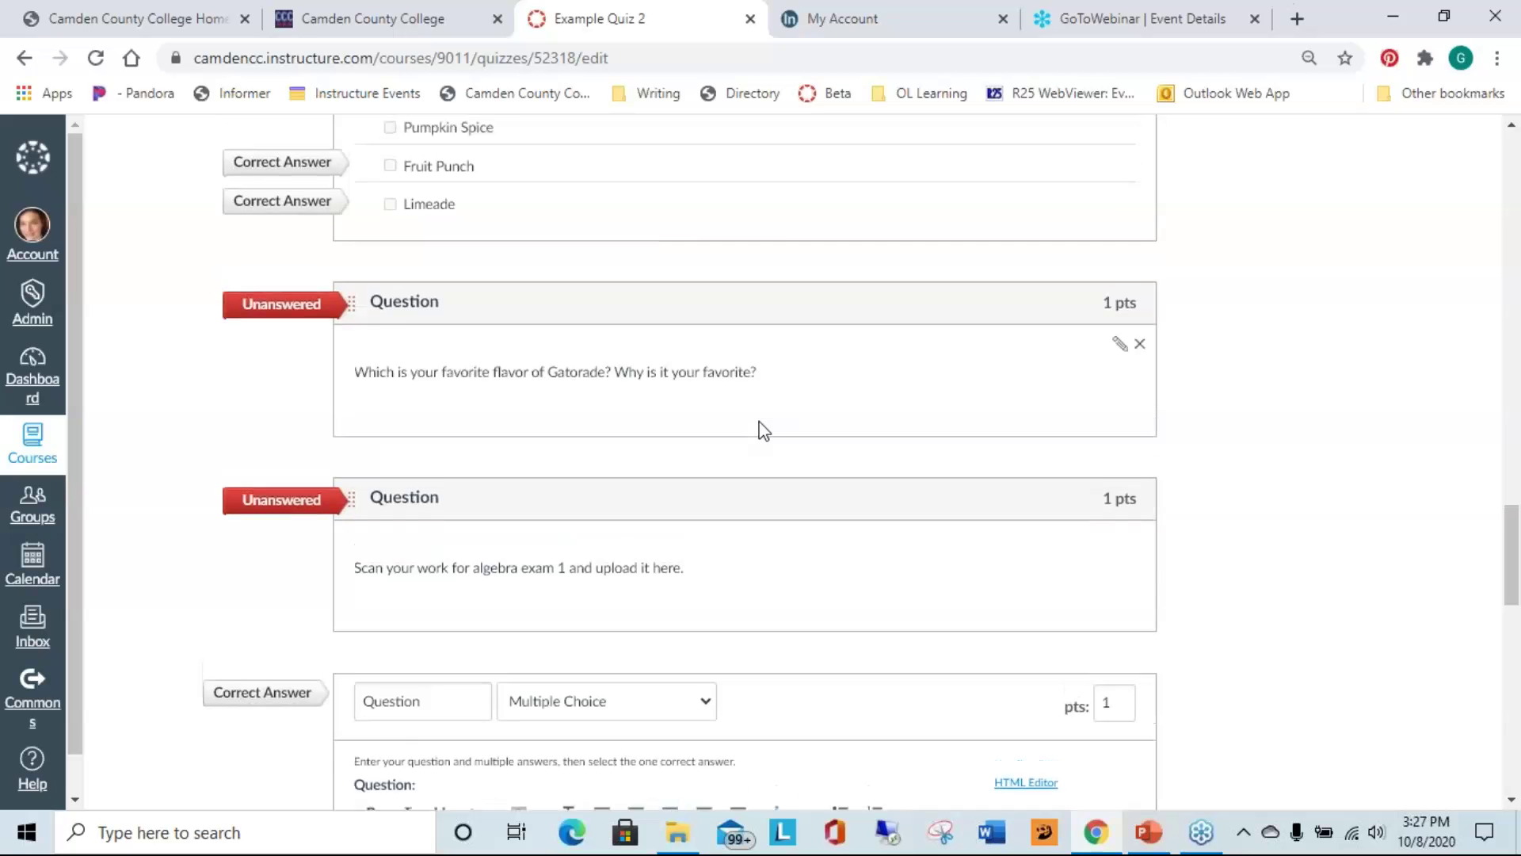
pyautogui.scroll(10, 763, 430)
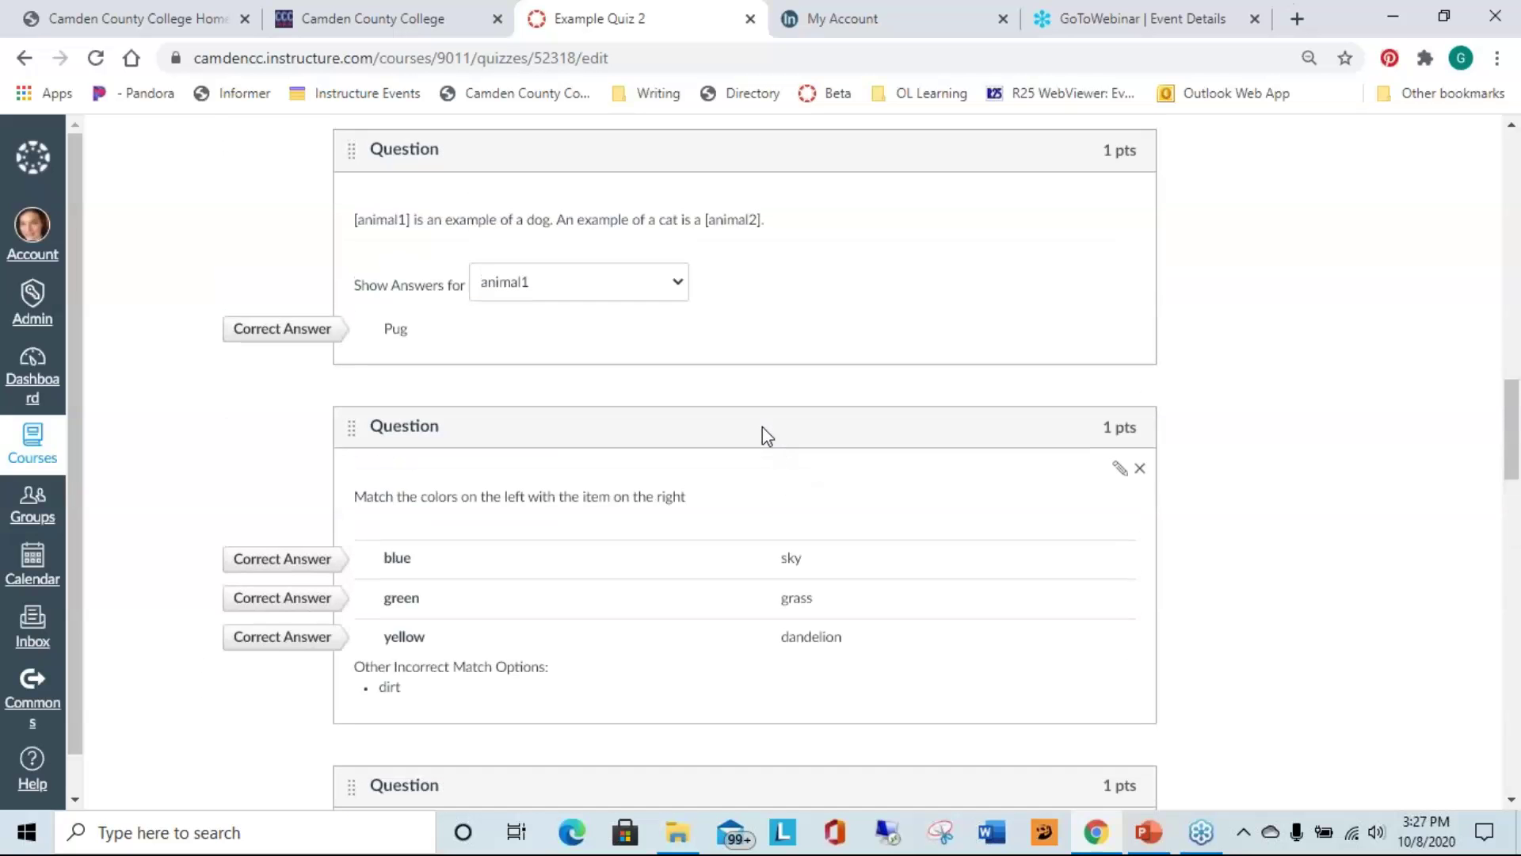
pyautogui.scroll(5, 762, 426)
pyautogui.scroll(-2, 762, 430)
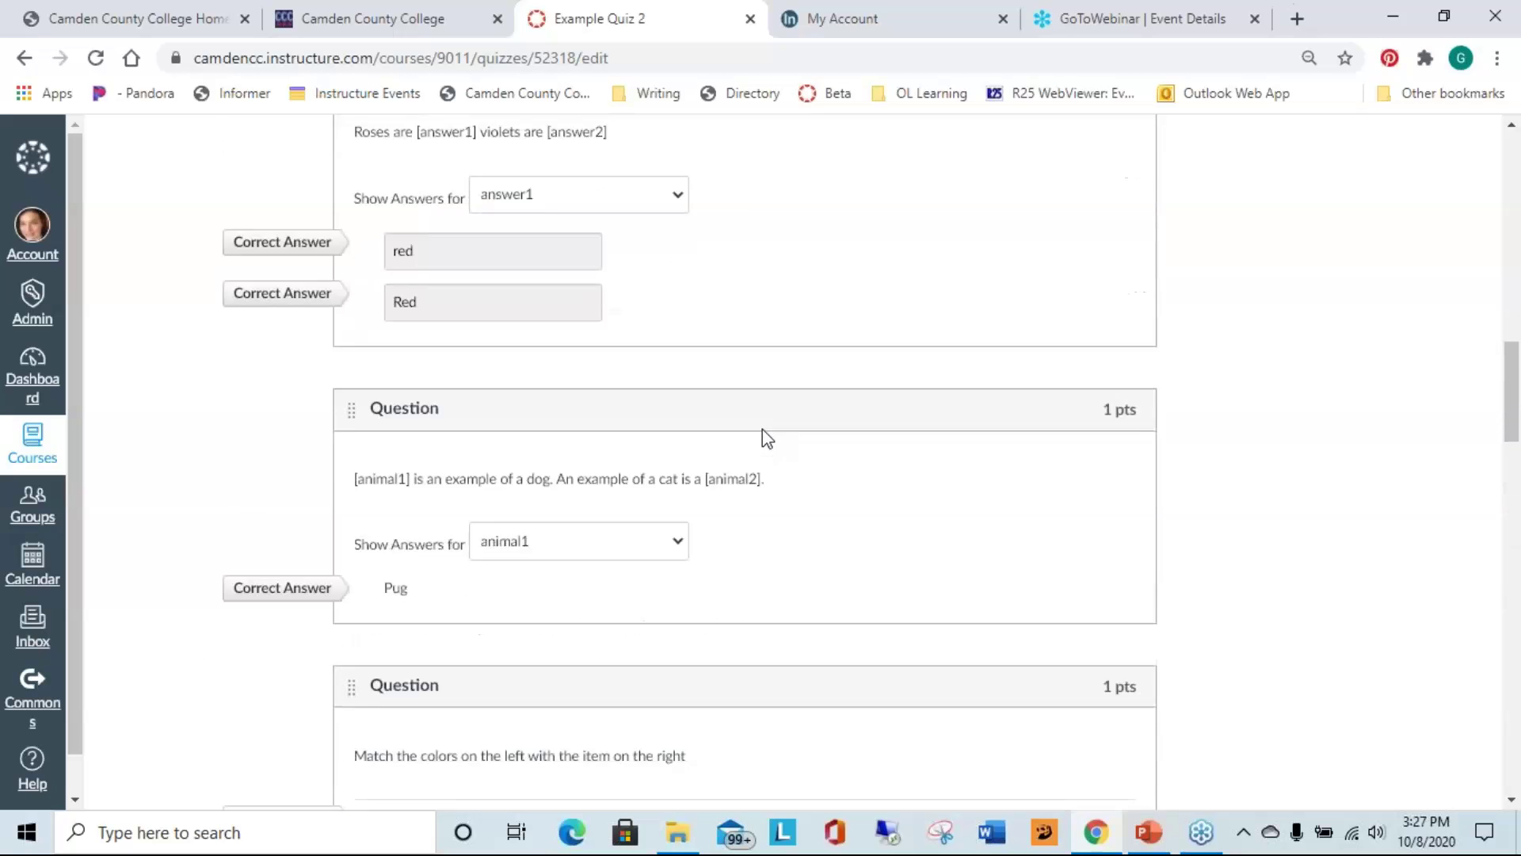
# - Open the [animal1] and [animal2] Multiple Dropdowns question for editing and show the possible answers for animal2
pyautogui.scroll(-1, 762, 429)
pyautogui.scroll(2, 766, 435)
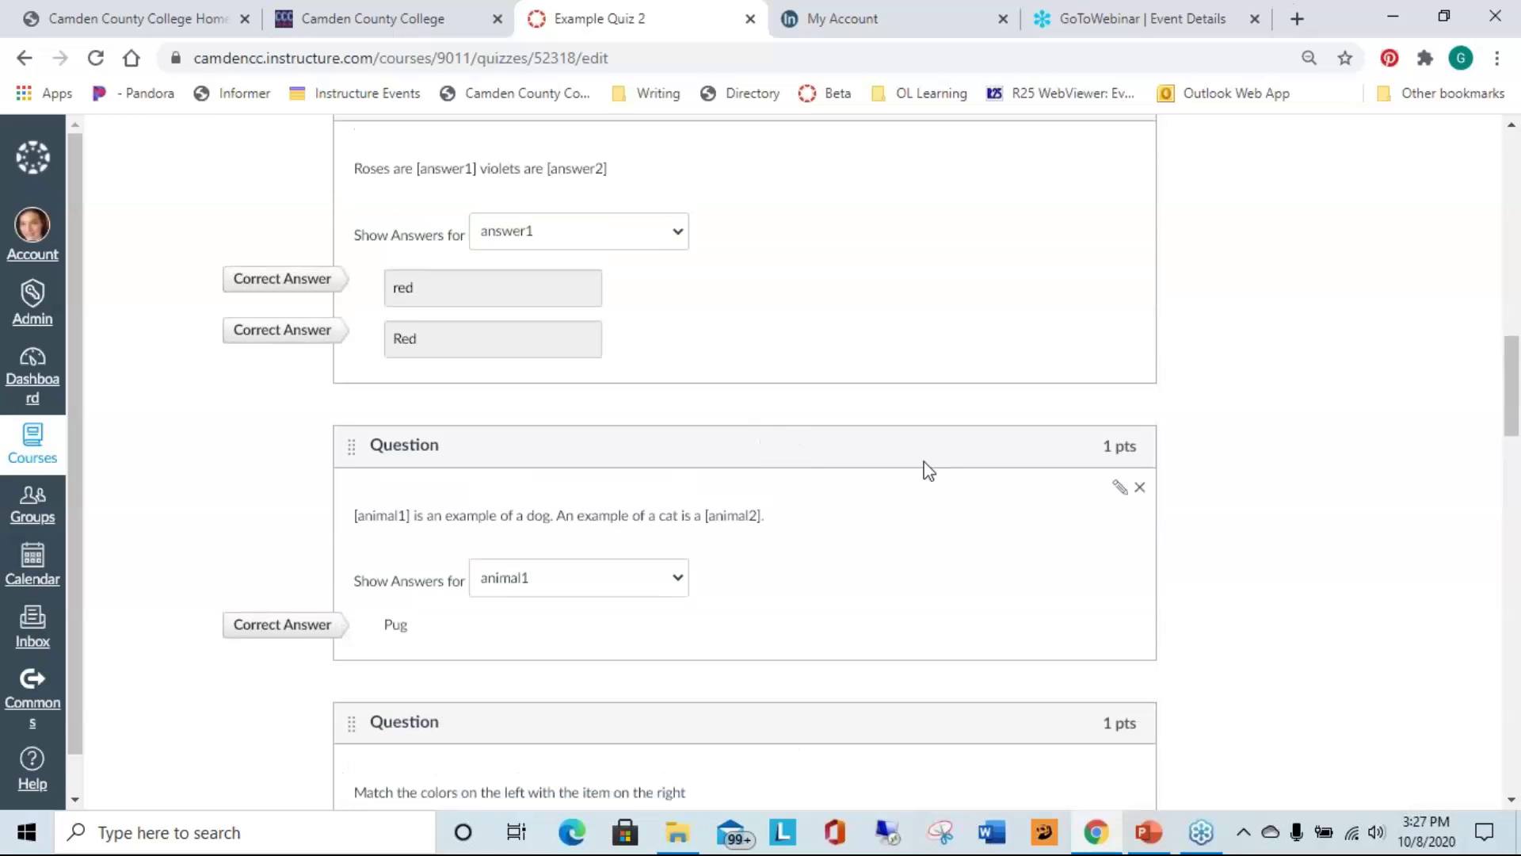
pyautogui.click(1120, 490)
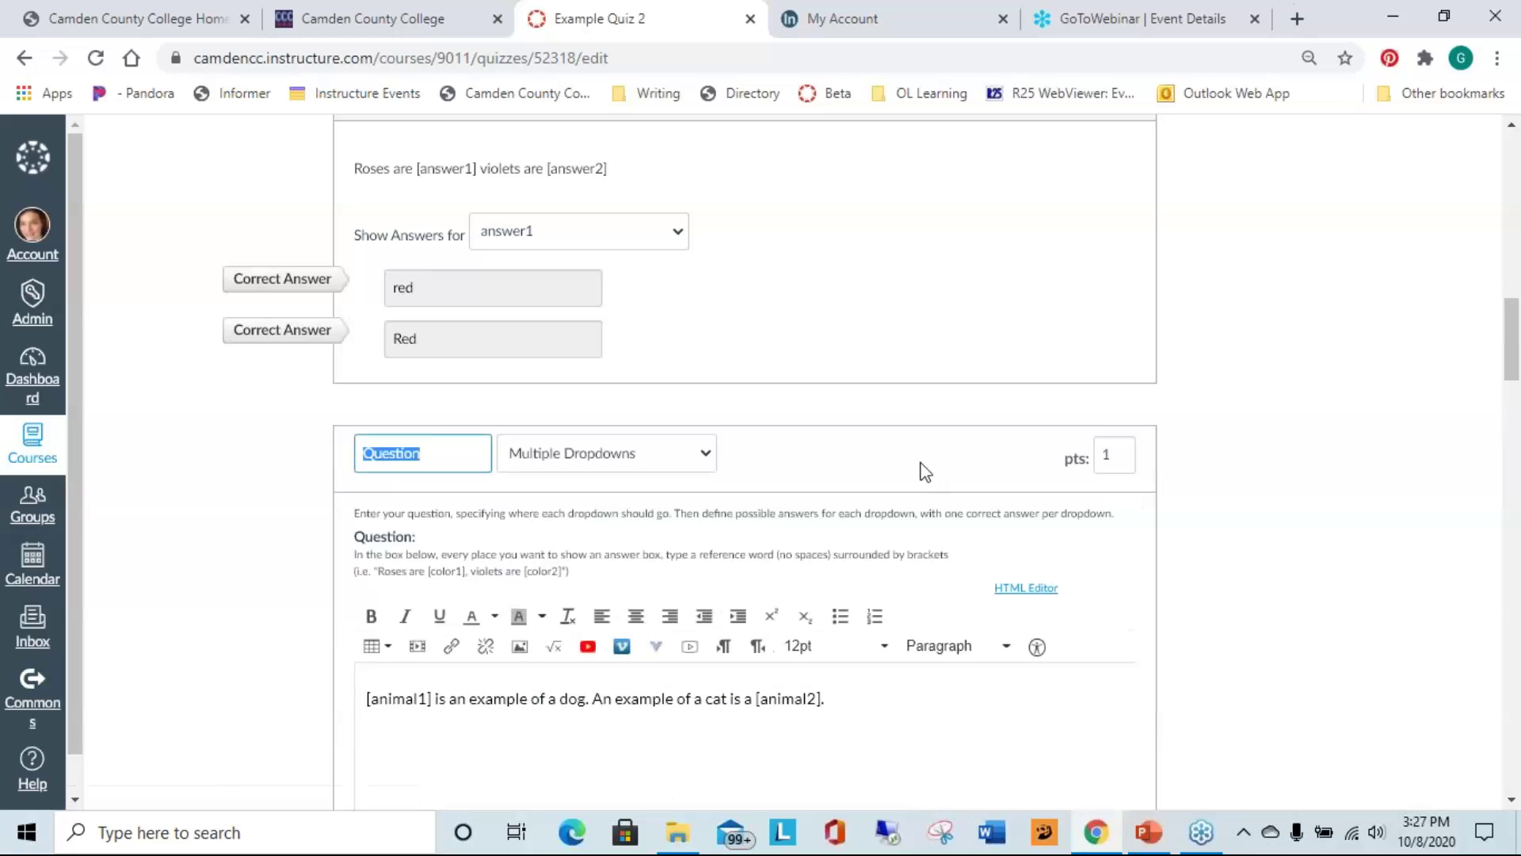
pyautogui.scroll(-4, 767, 451)
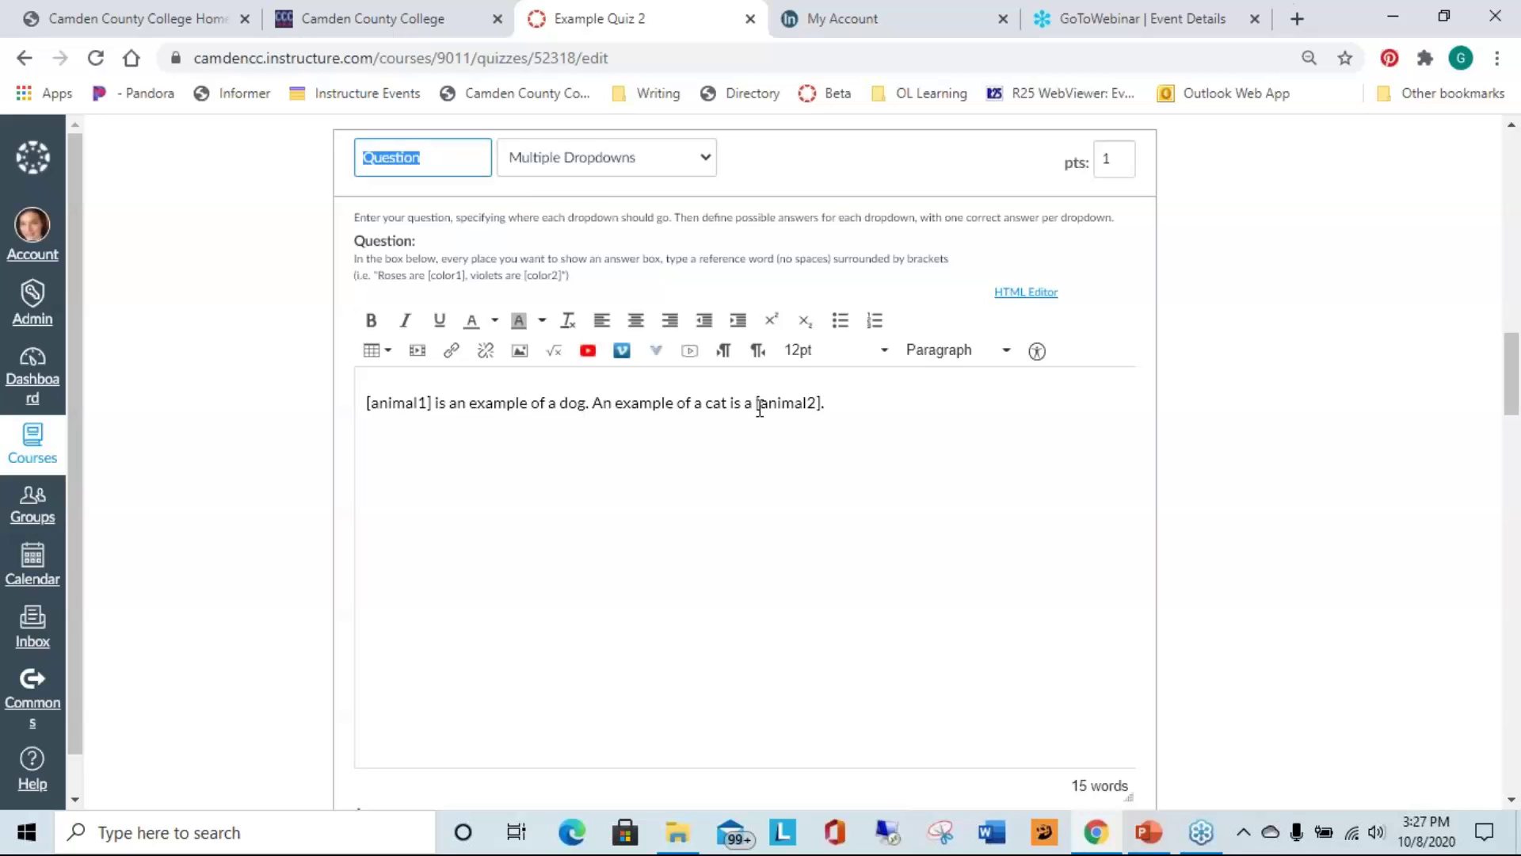
pyautogui.scroll(-5, 866, 445)
pyautogui.scroll(-2, 869, 447)
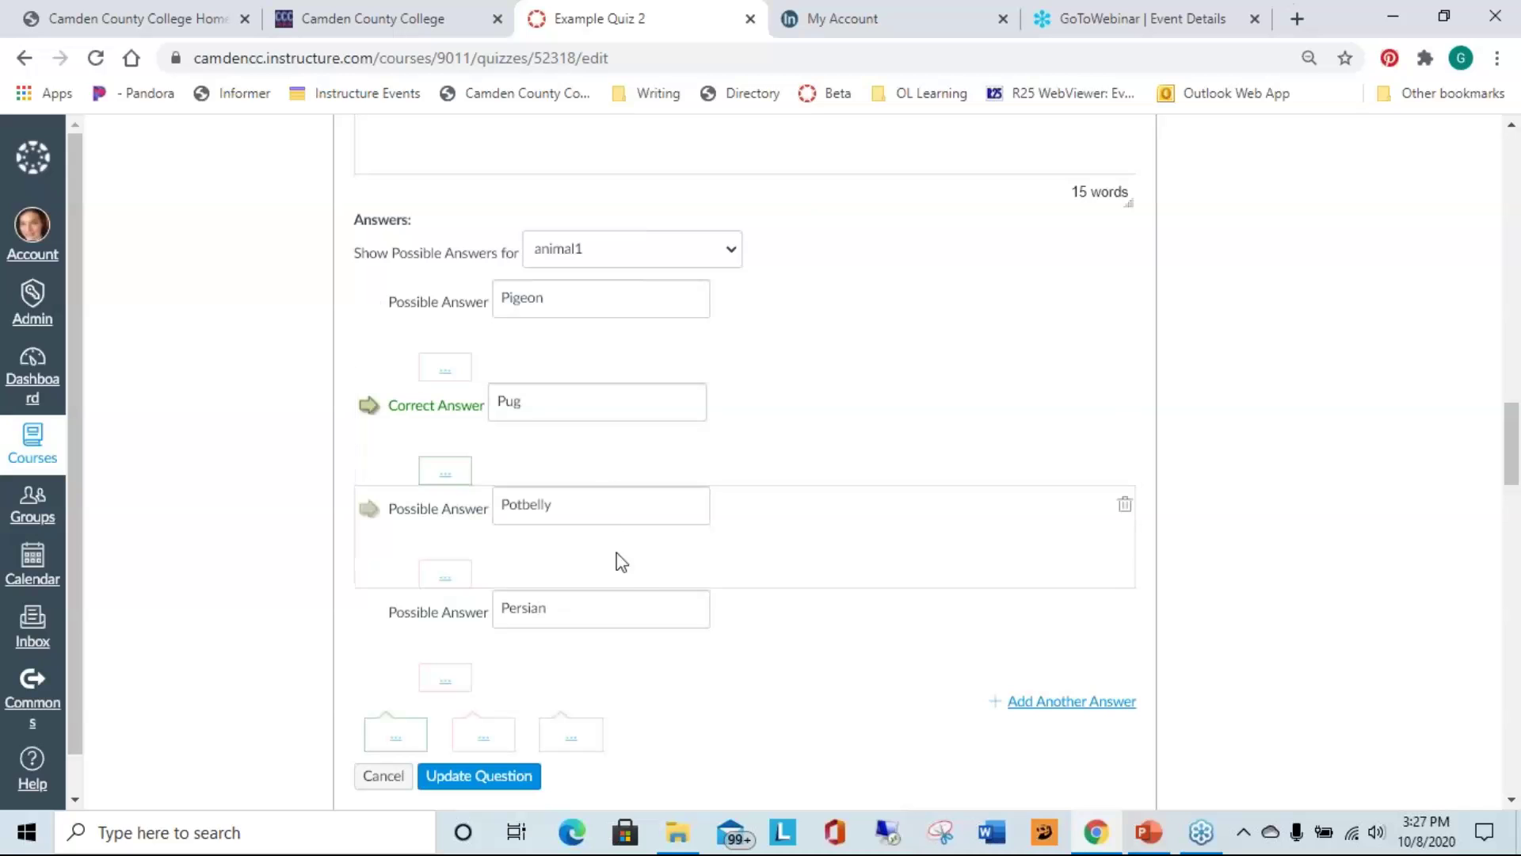
pyautogui.click(619, 247)
pyautogui.click(608, 296)
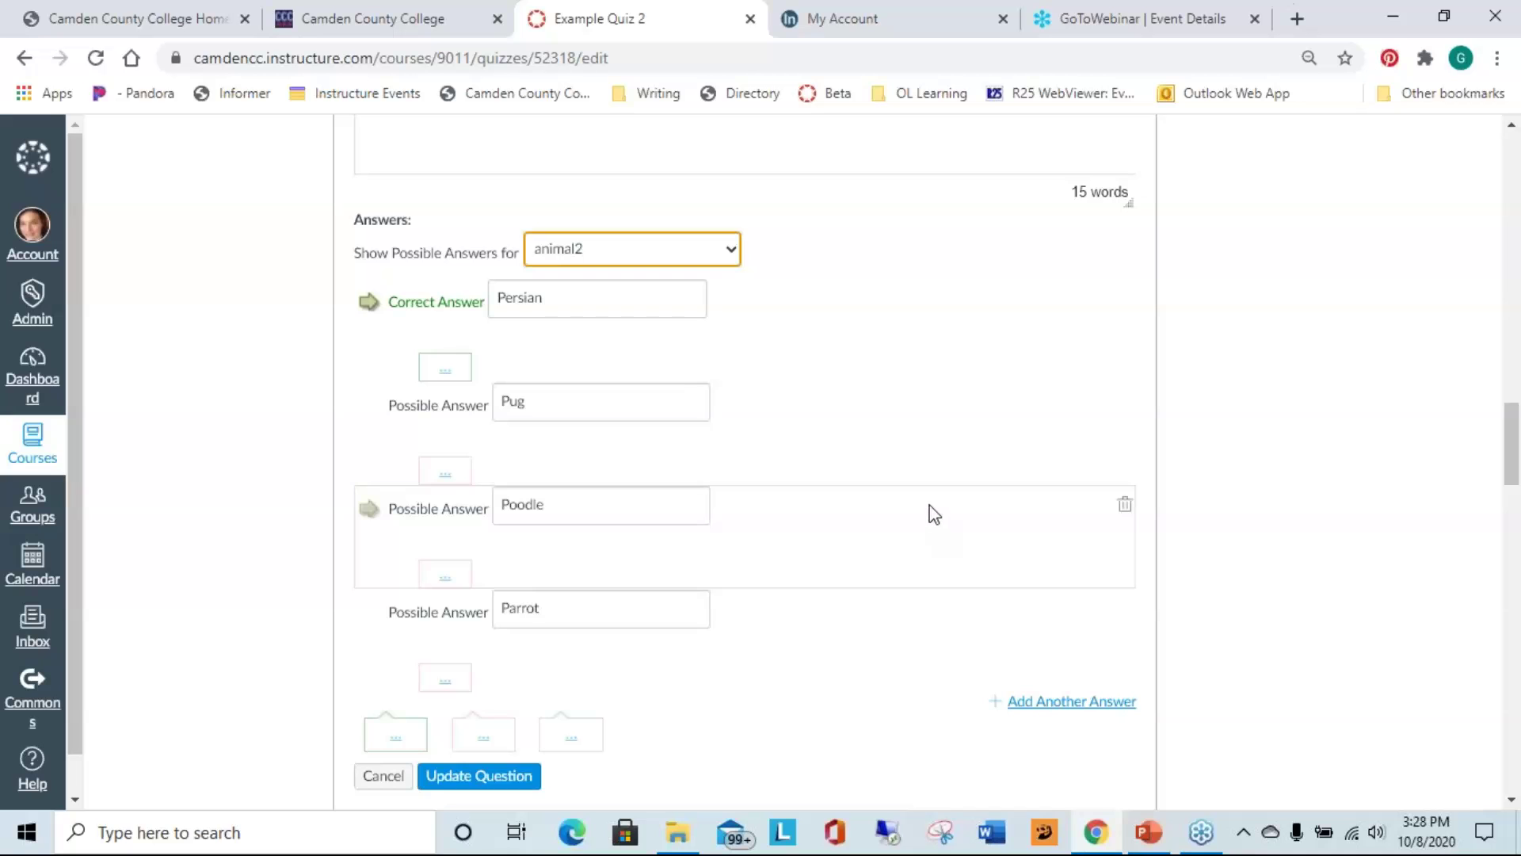
# - Review the [animal1] and [animal2] question text and the animal2 answer choices, and cancel the edit
pyautogui.scroll(-2, 934, 514)
pyautogui.scroll(-2, 927, 513)
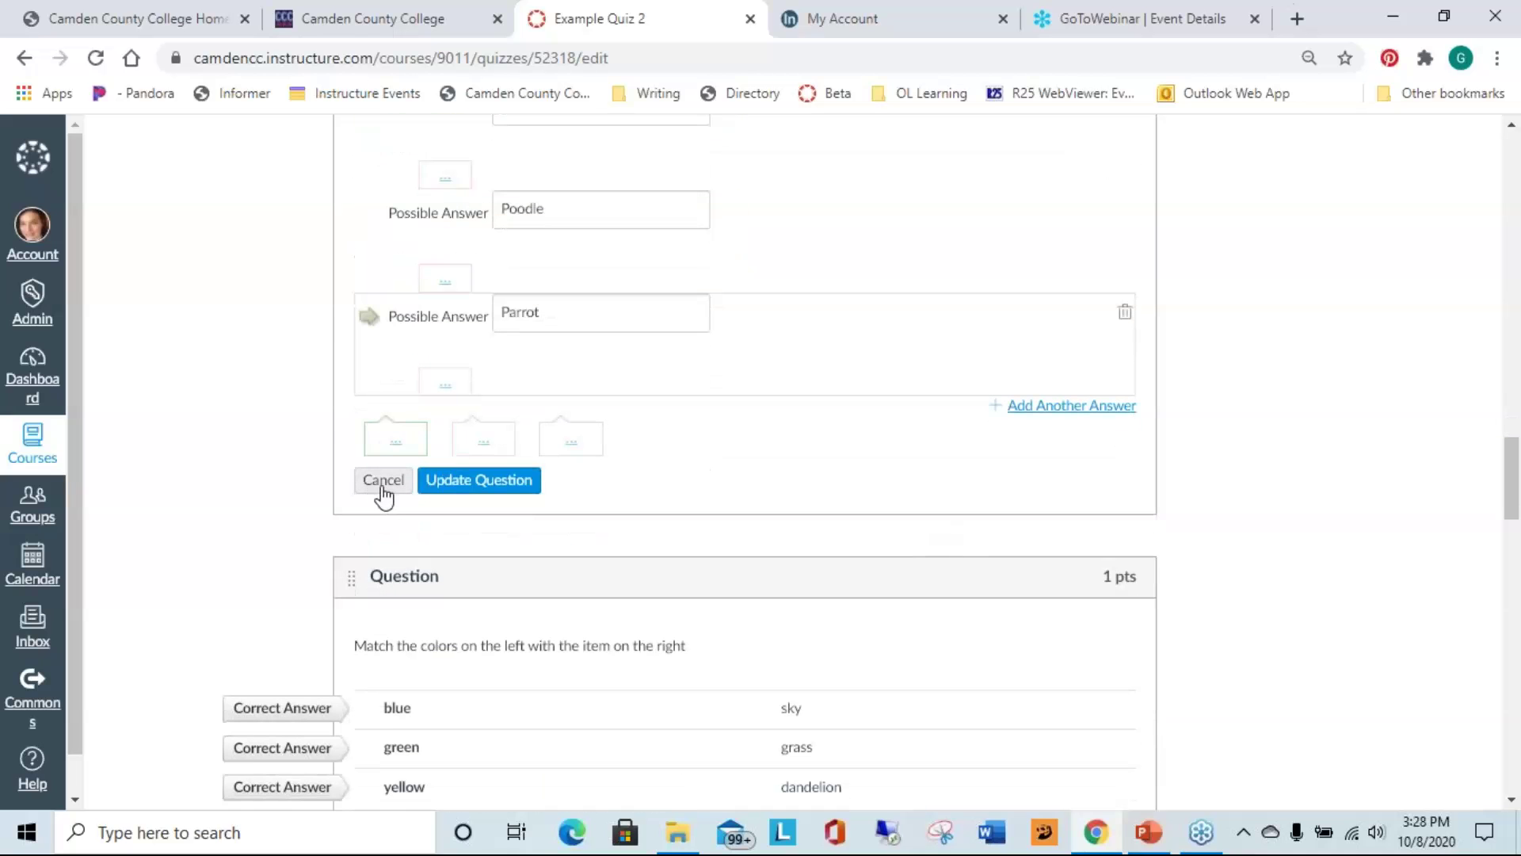
pyautogui.scroll(6, 740, 492)
pyautogui.scroll(4, 741, 493)
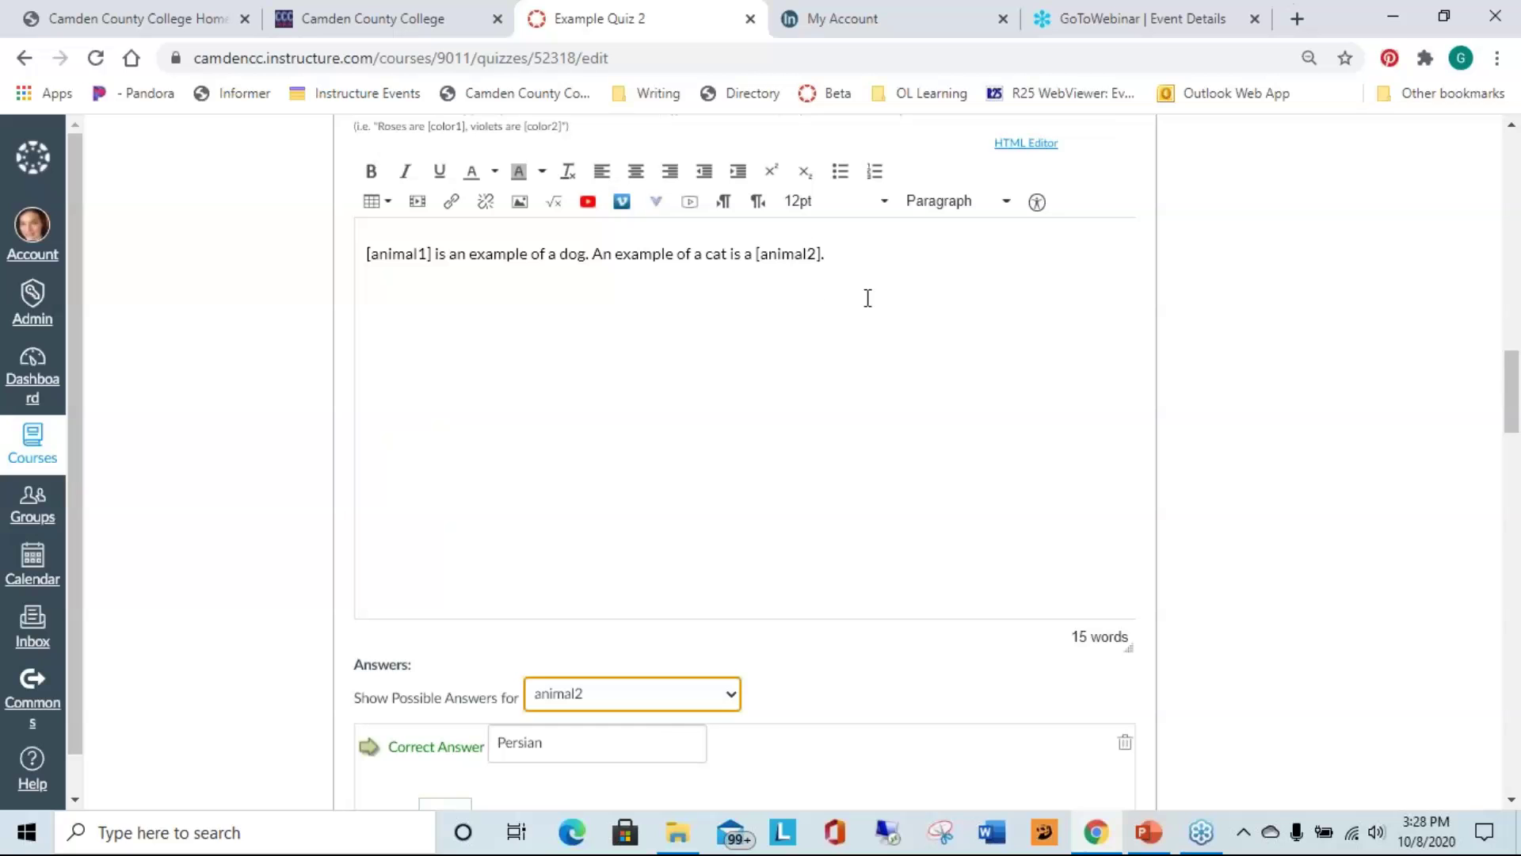
pyautogui.scroll(-6, 886, 337)
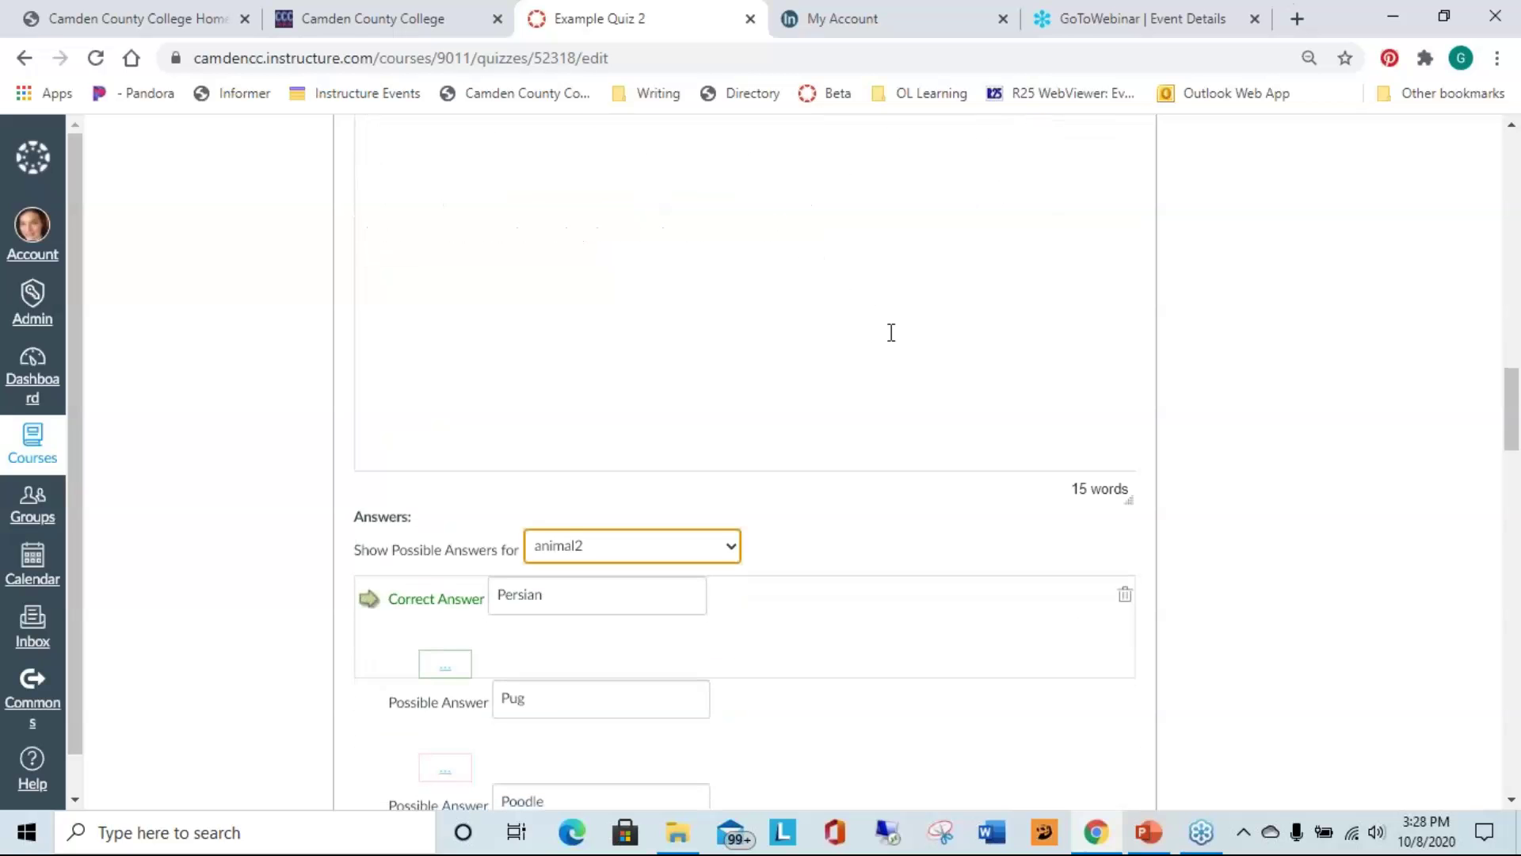
pyautogui.scroll(-4, 563, 414)
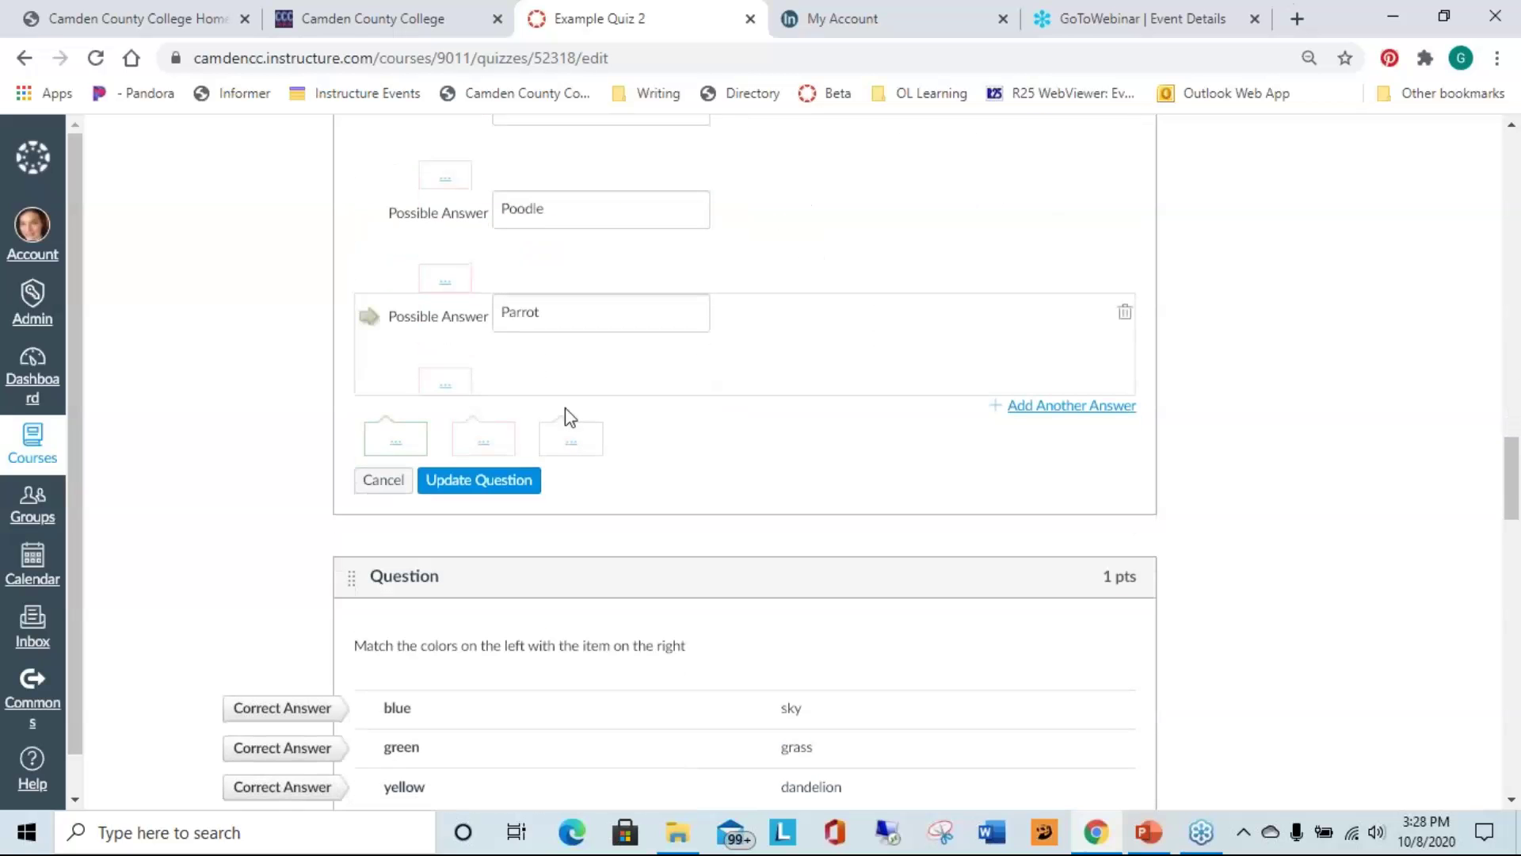
pyautogui.click(379, 480)
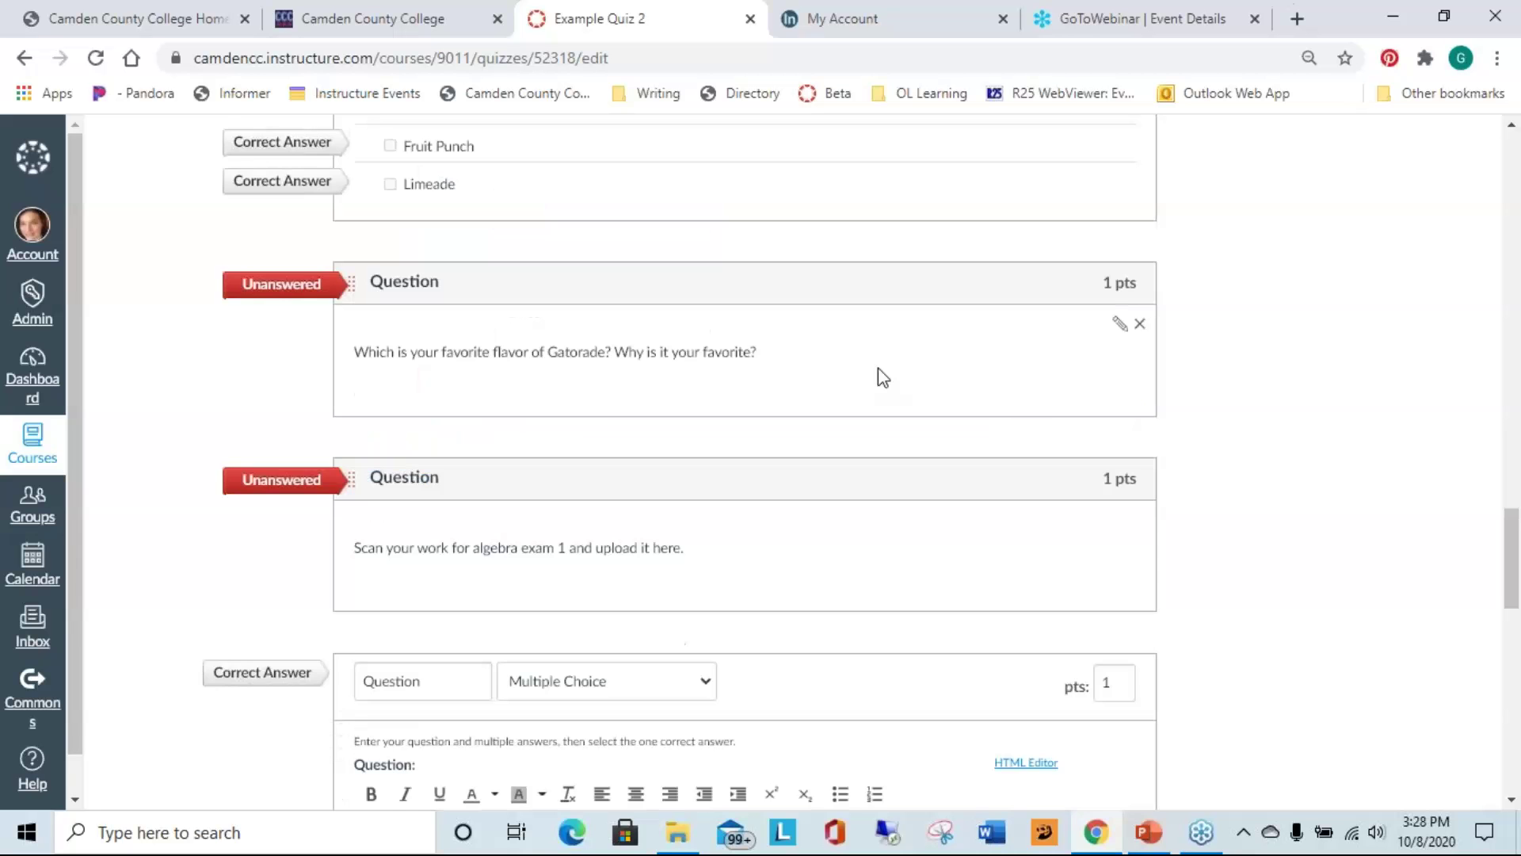
# - Find the "Match the colors on the left with the item on the right" question and open it for editing
pyautogui.scroll(-2, 878, 368)
pyautogui.scroll(8, 880, 368)
pyautogui.scroll(4, 882, 367)
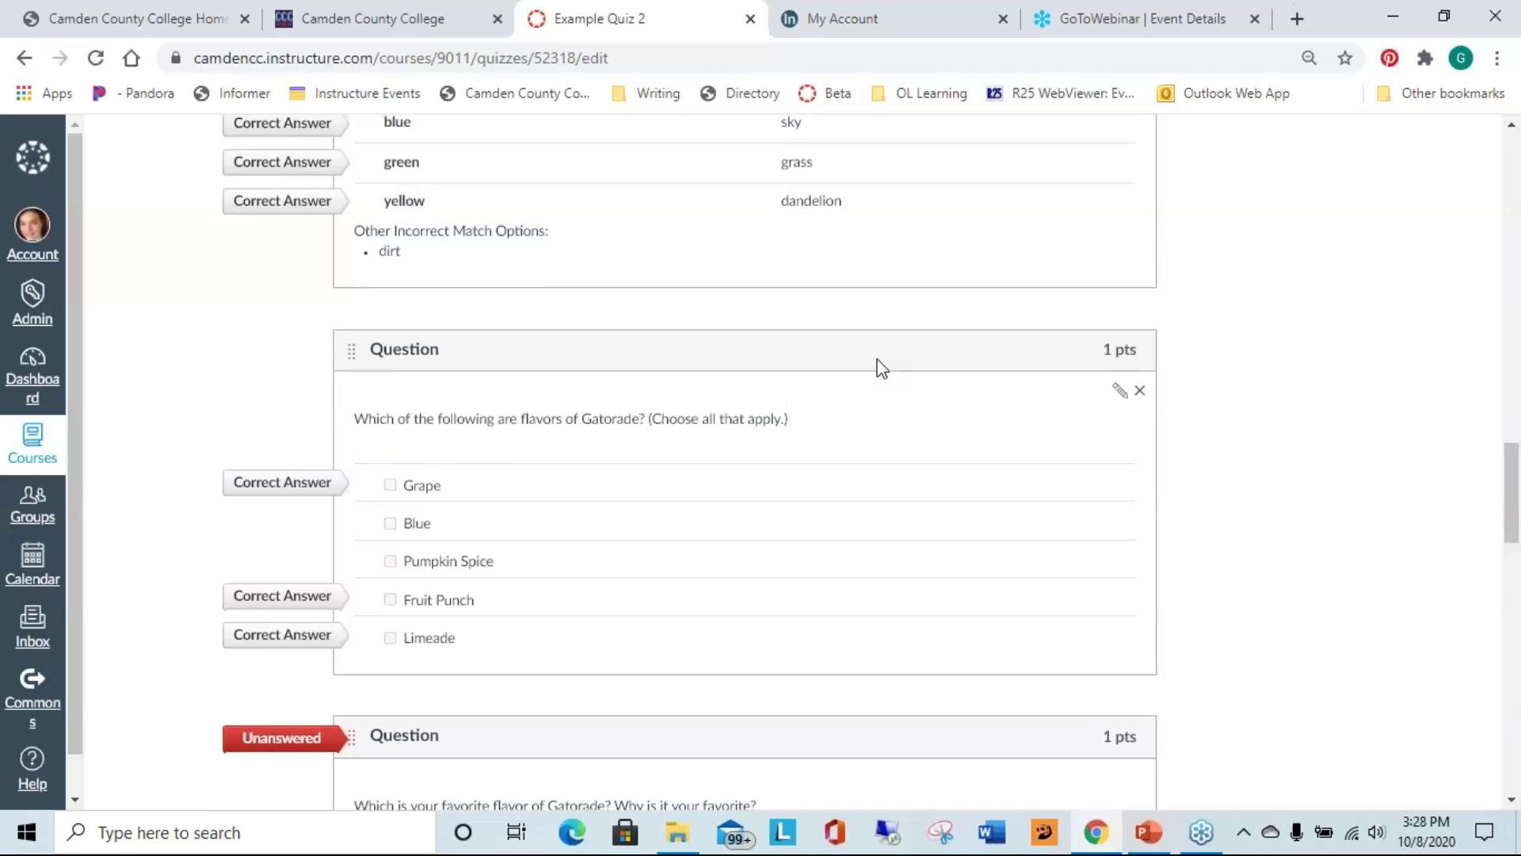
pyautogui.scroll(2, 875, 359)
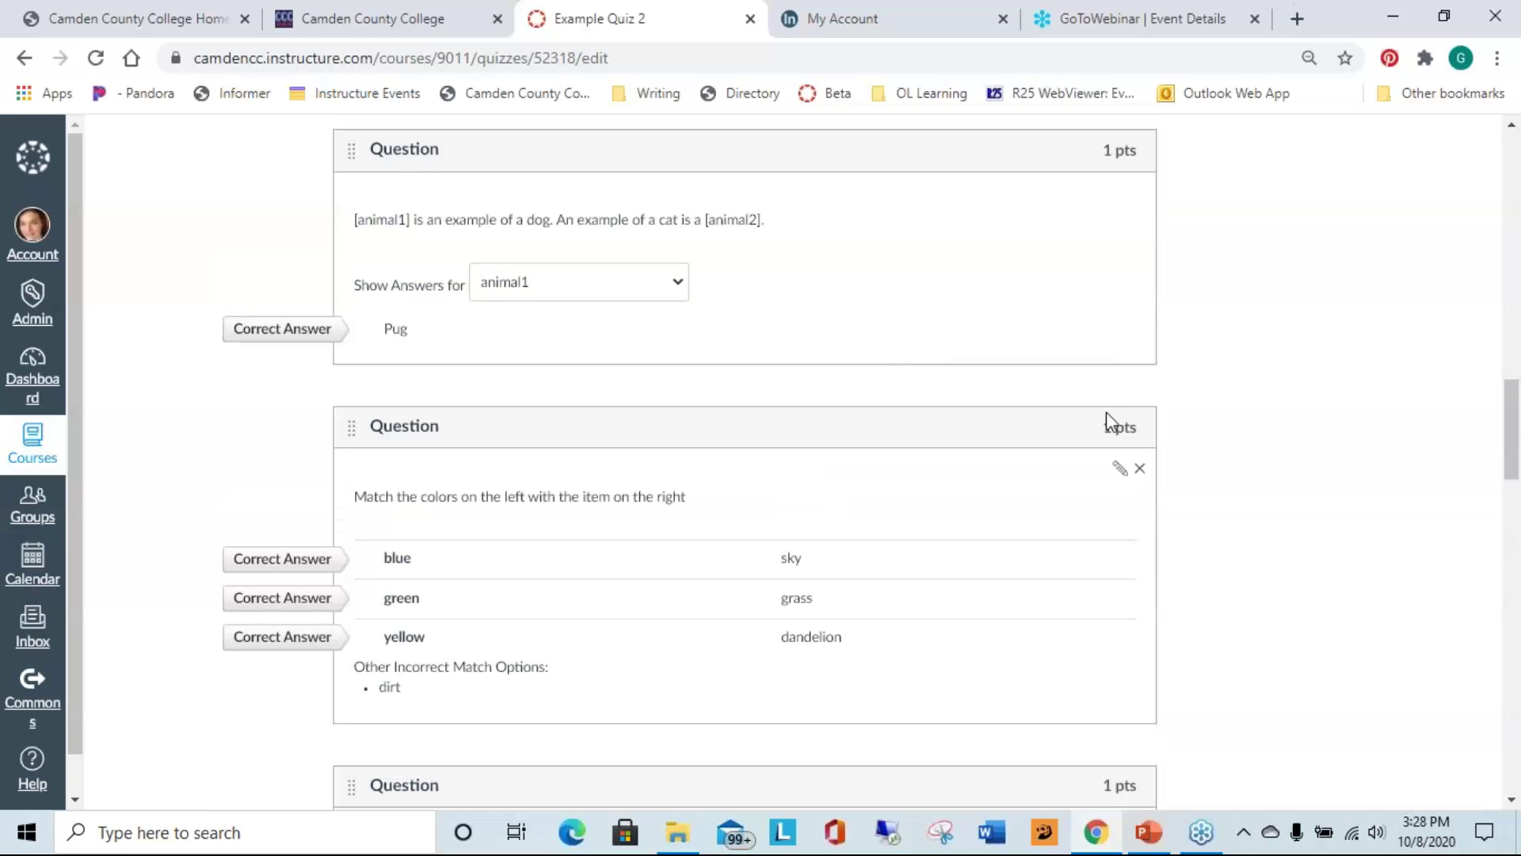
pyautogui.click(1121, 474)
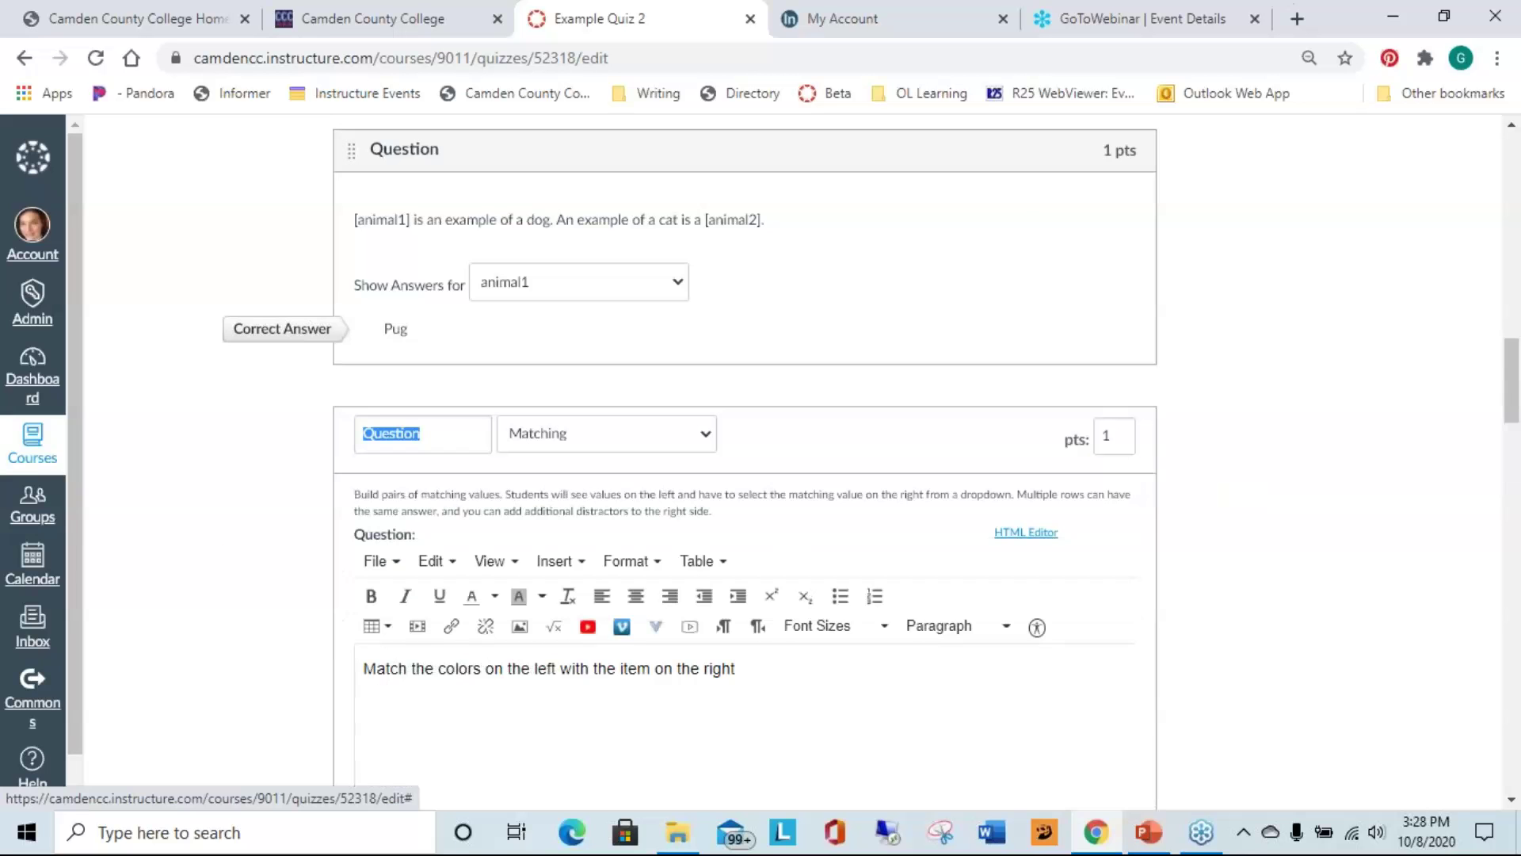
# - Examine the Matching question's instructions, its color and item pairs, and its additional match possibilities
pyautogui.scroll(-2, 912, 331)
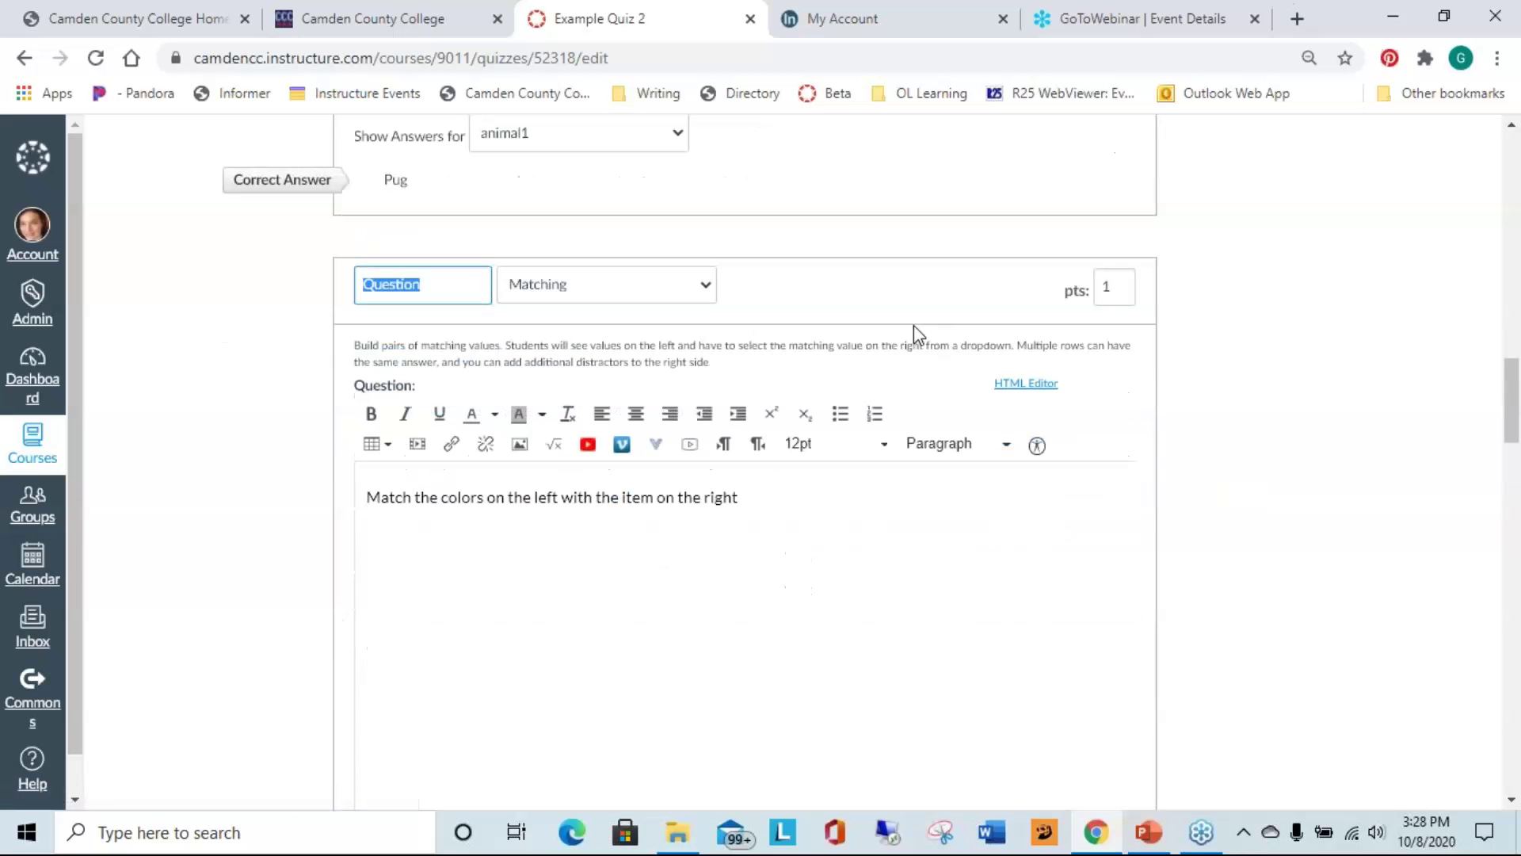
pyautogui.scroll(-2, 888, 347)
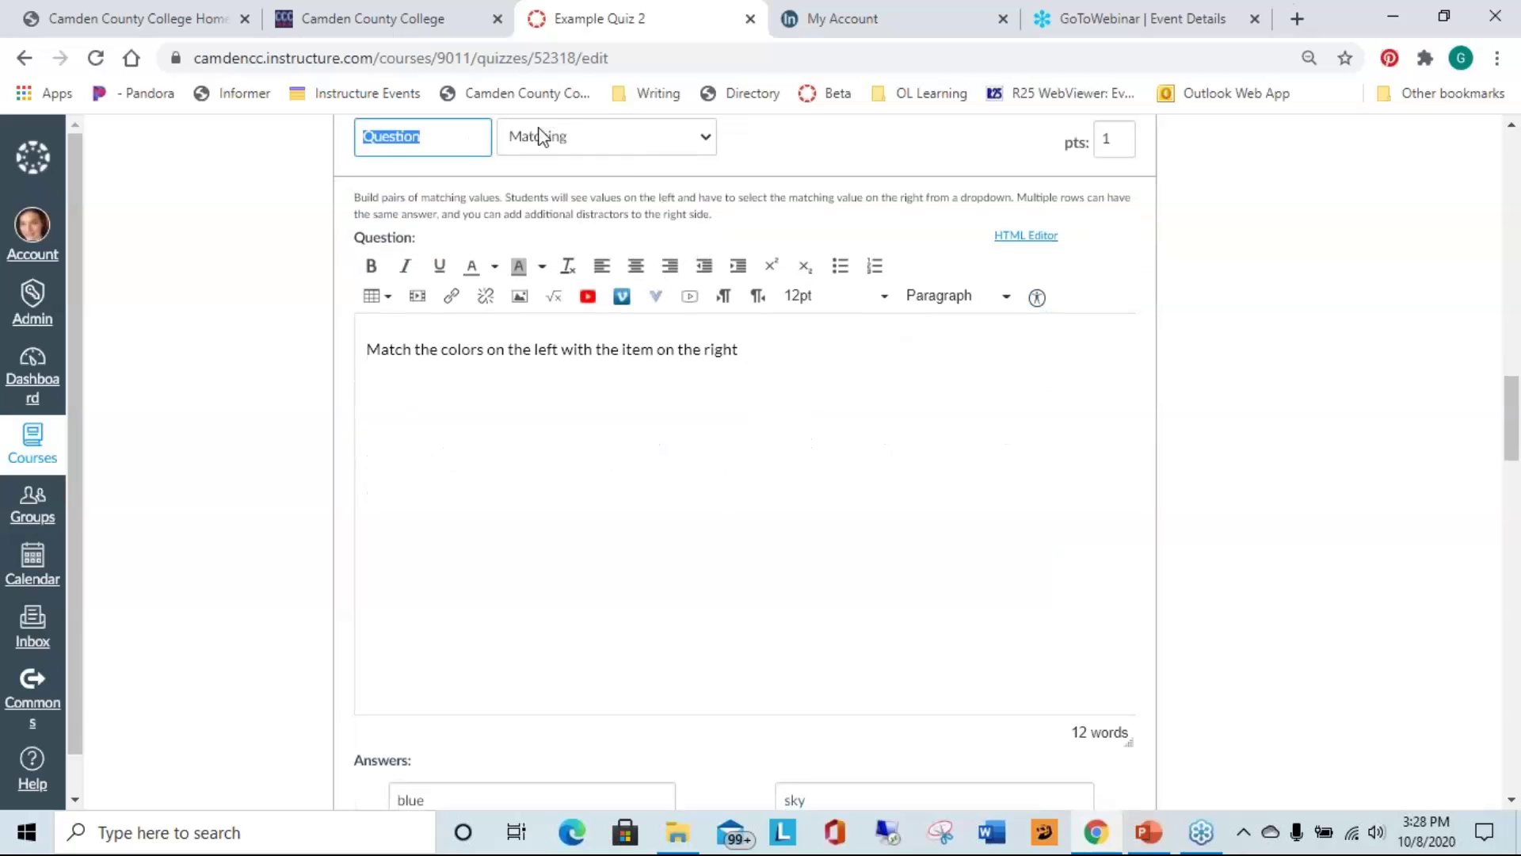
pyautogui.scroll(-7, 825, 346)
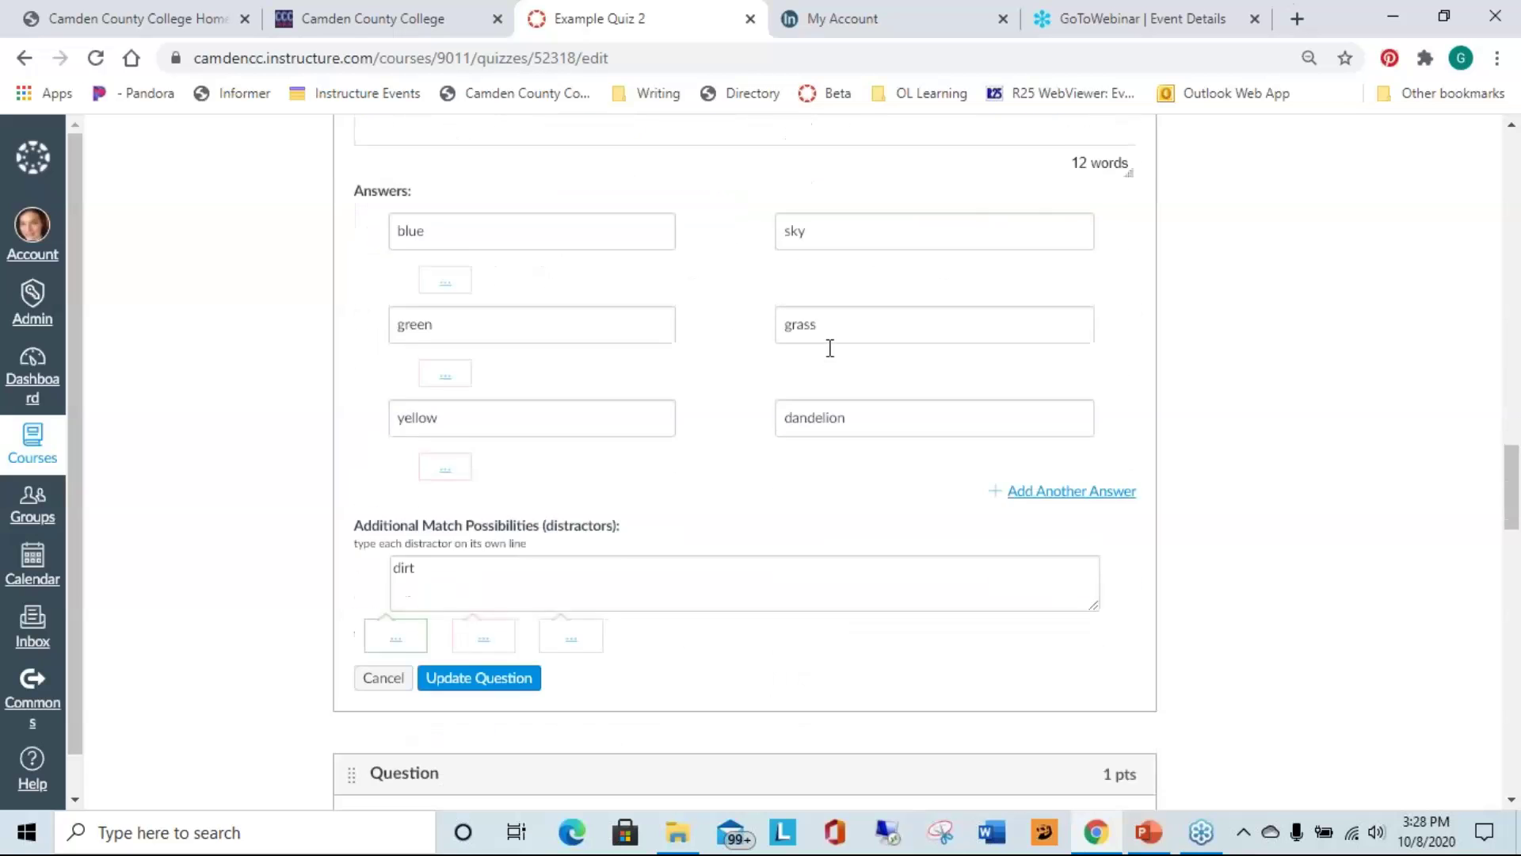
pyautogui.scroll(1, 462, 361)
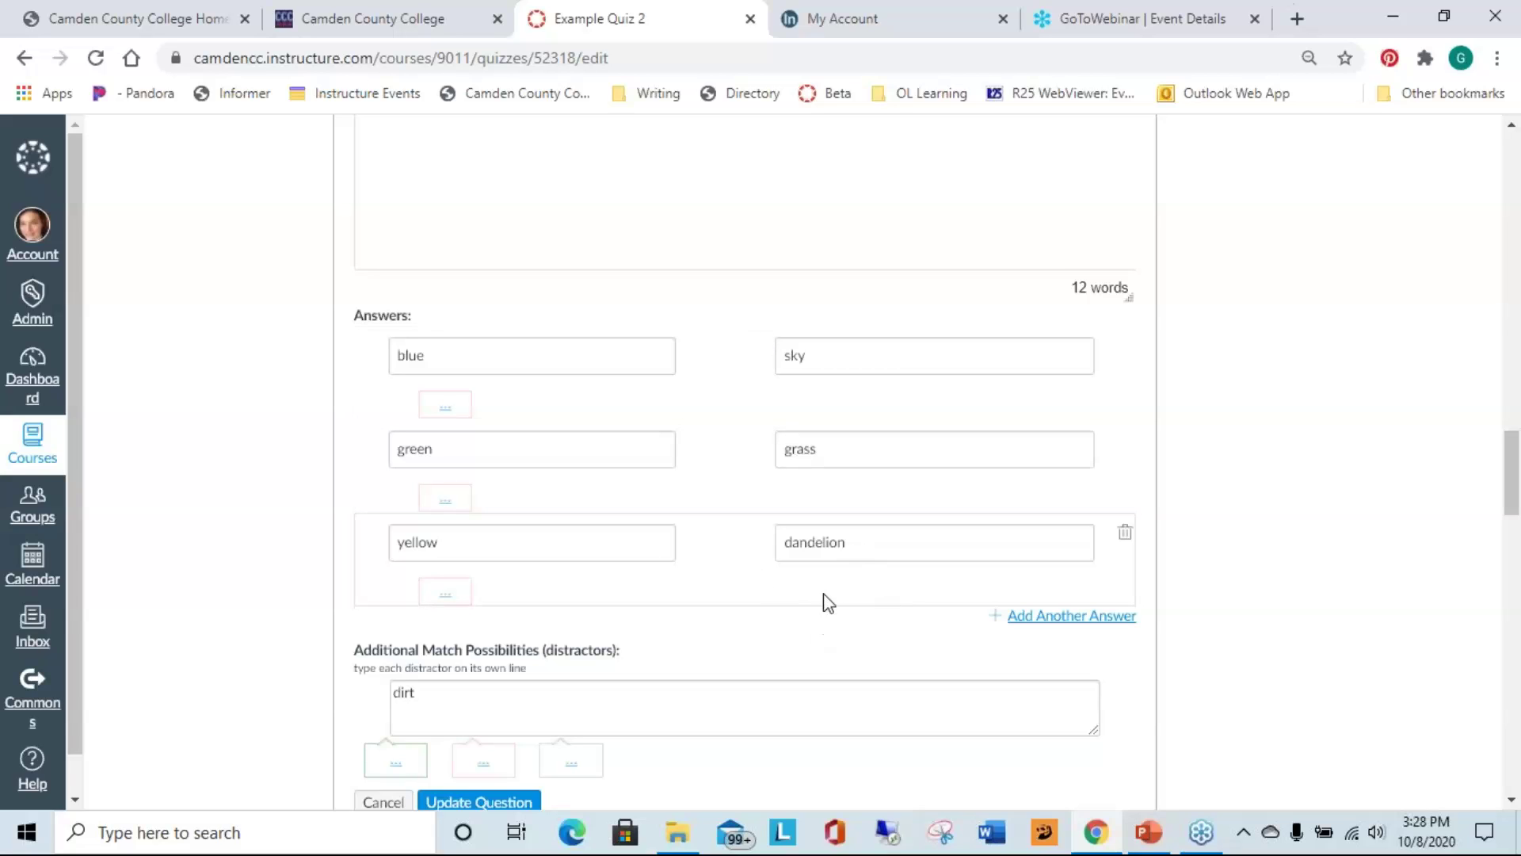
pyautogui.scroll(-2, 840, 608)
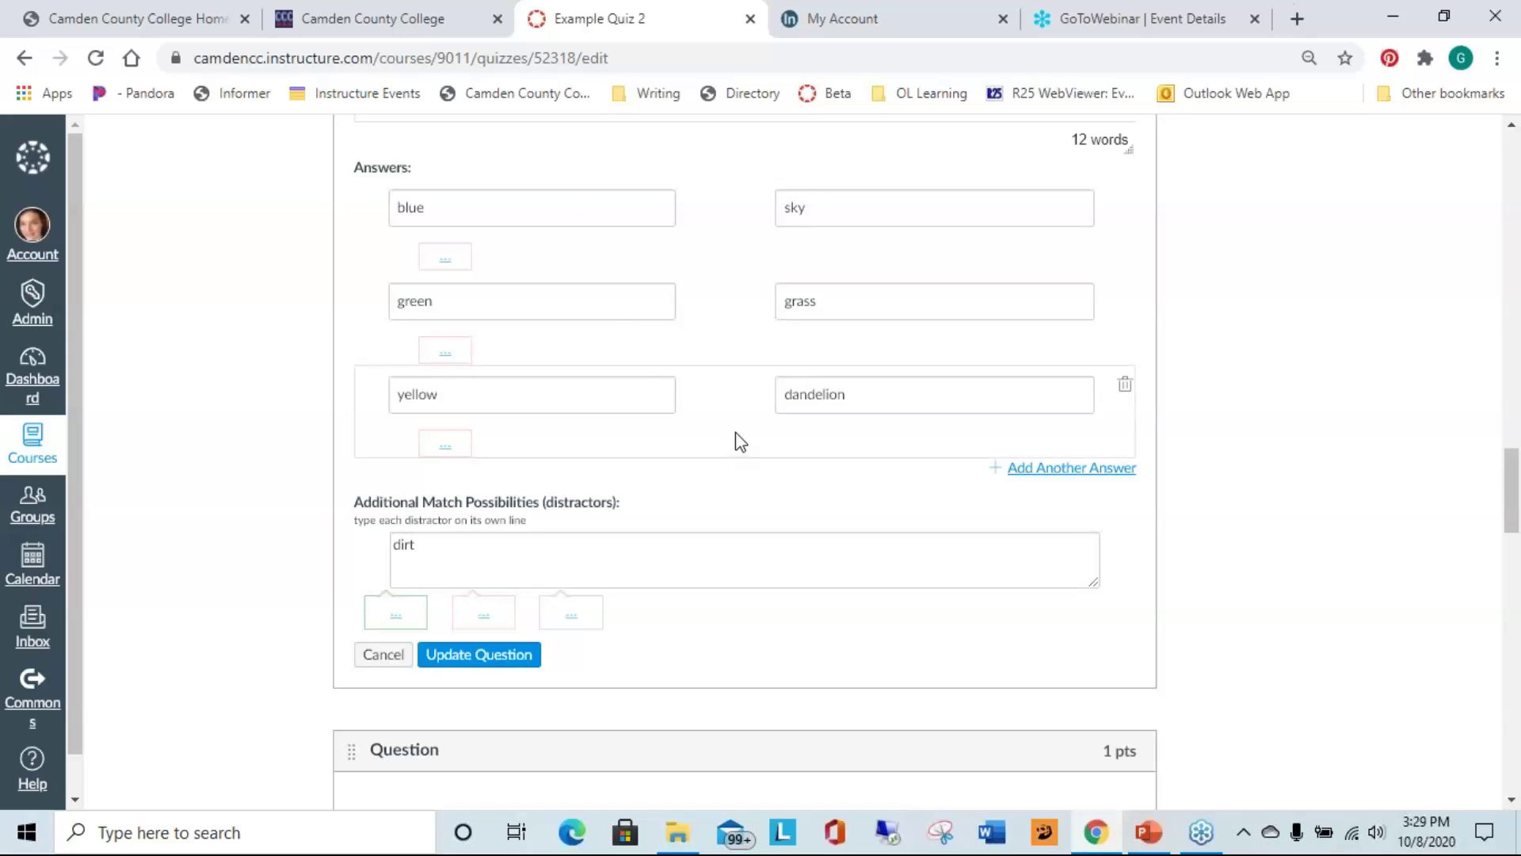
pyautogui.scroll(-2, 748, 431)
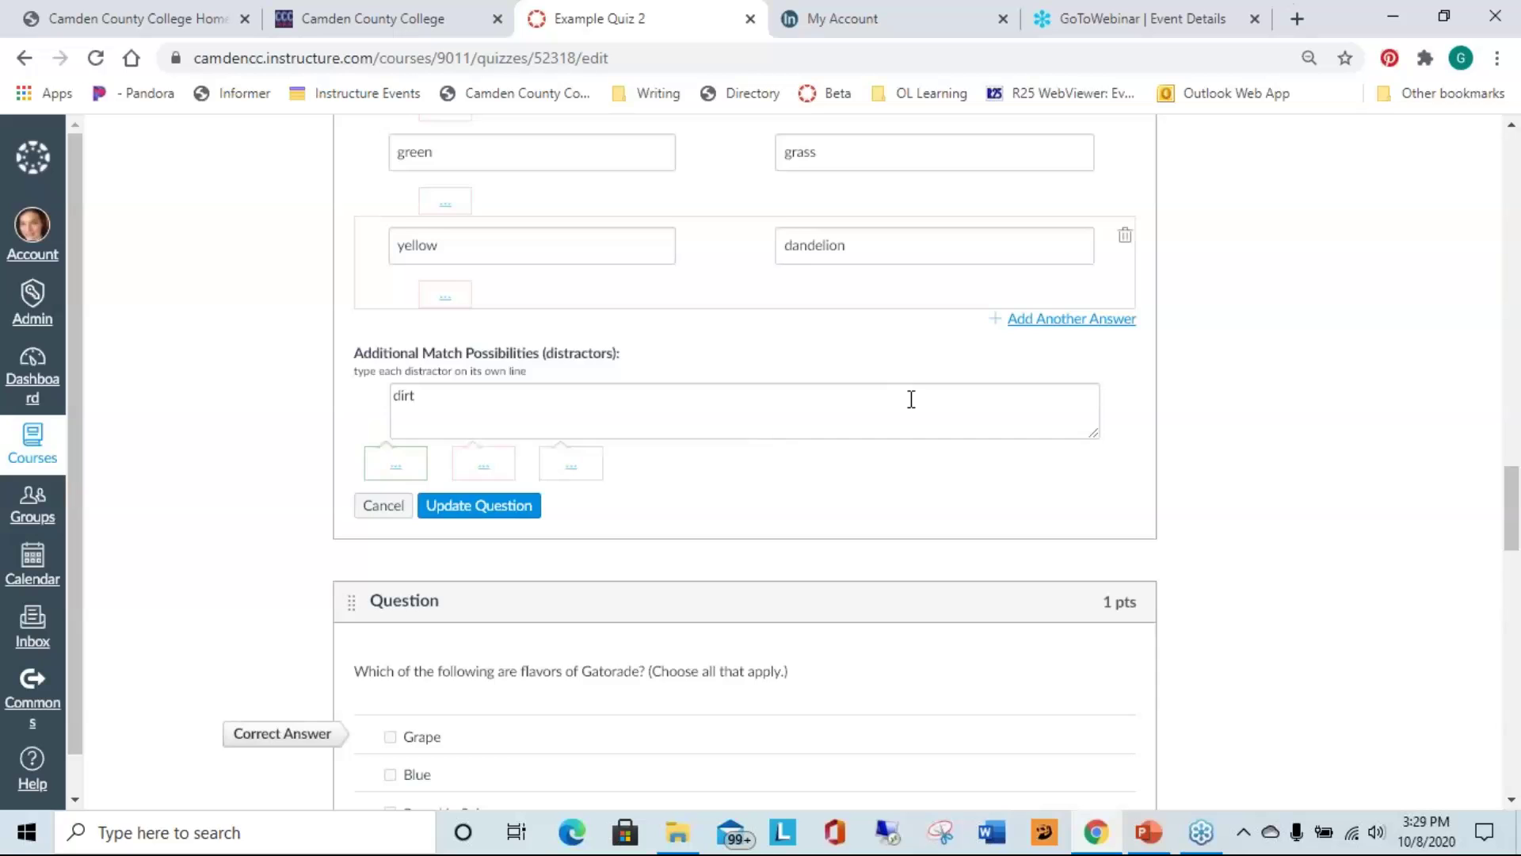
# - Open the "Which of the following are flavors of Gatorade?" question for editing and show its answer choices
pyautogui.scroll(-5, 911, 399)
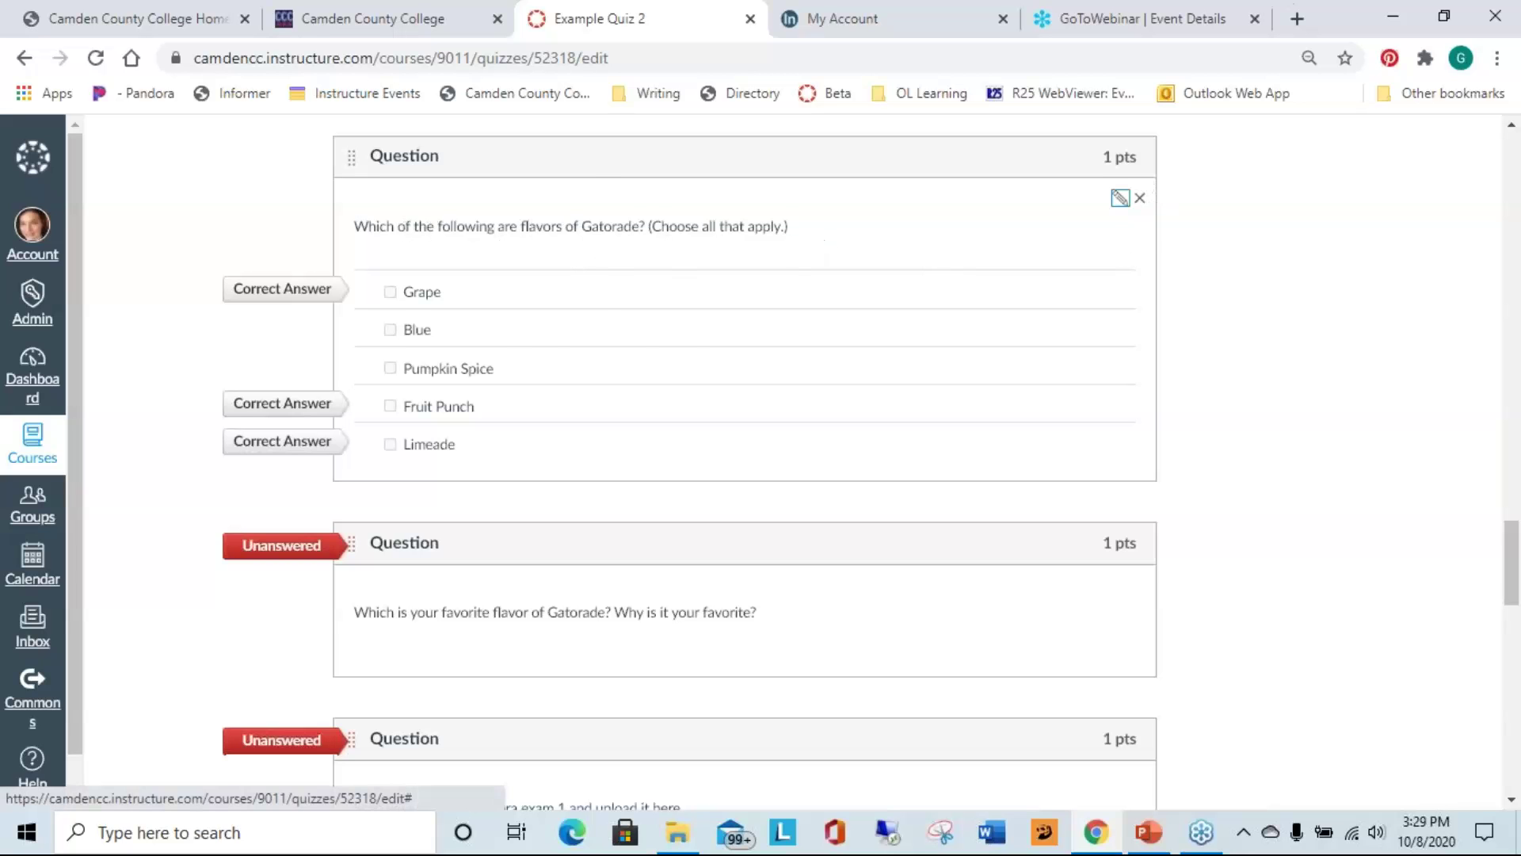
pyautogui.click(1120, 197)
pyautogui.scroll(-2, 1032, 397)
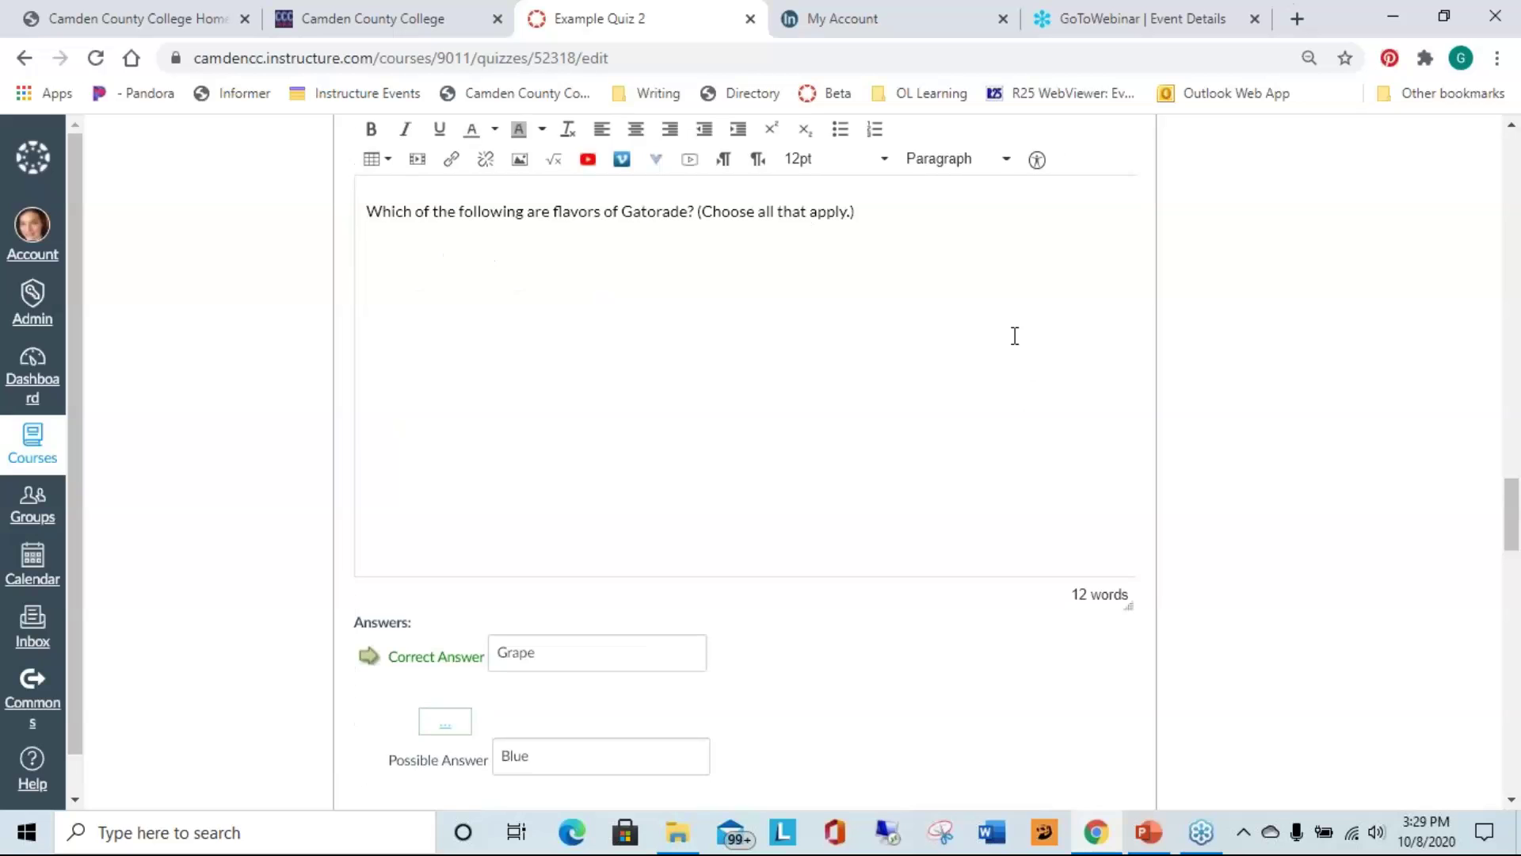
pyautogui.scroll(-2, 1015, 329)
pyautogui.scroll(-4, 1013, 325)
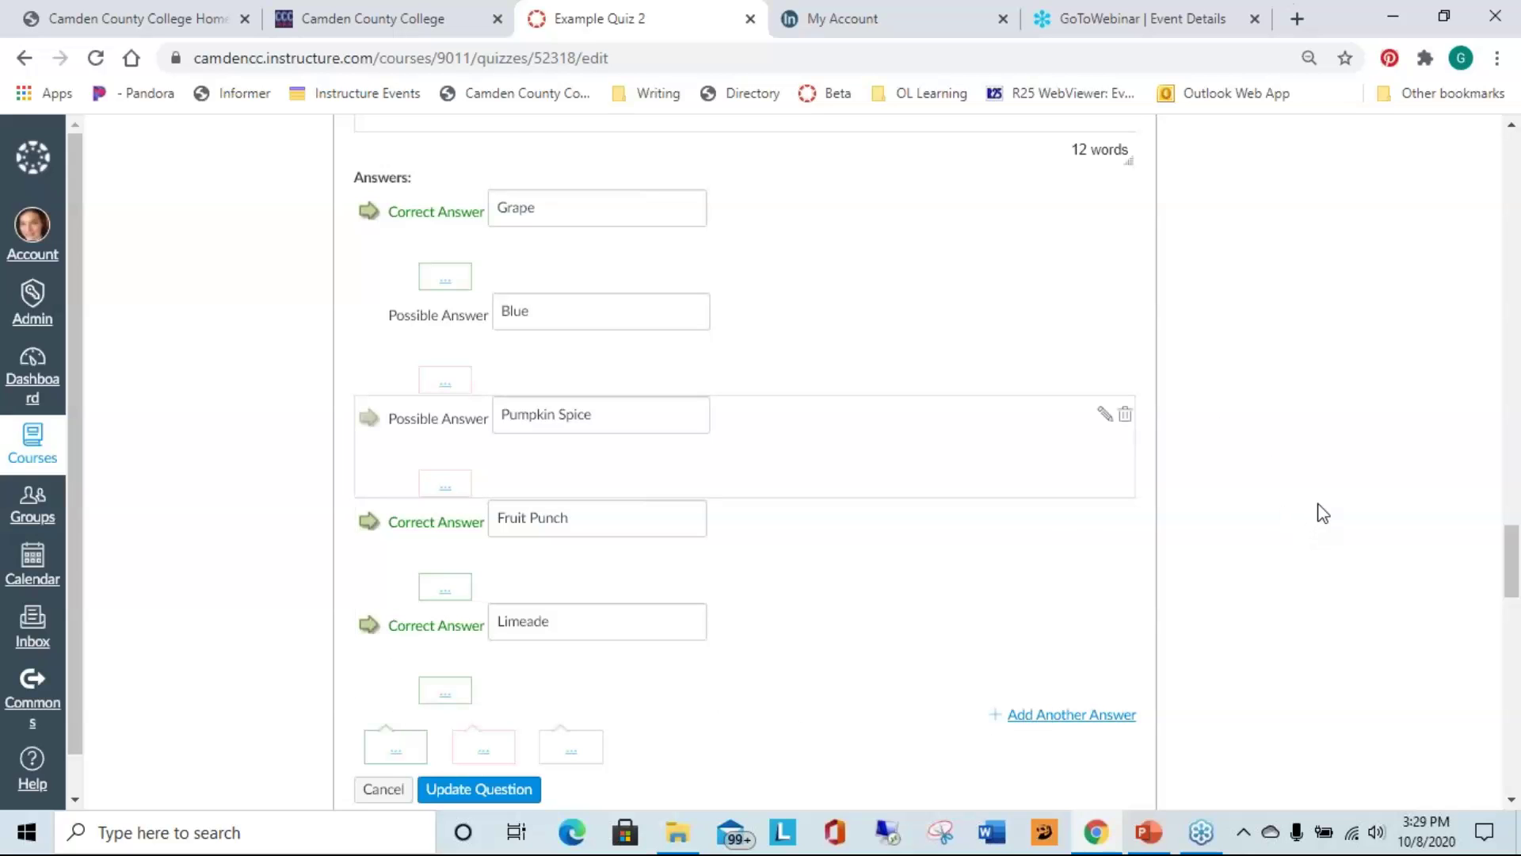
# - Review the Multiple Answers question's type, instructions and wording together with the choices marked as correct
pyautogui.moveTo(1511, 576)
pyautogui.mouseDown()
pyautogui.moveTo(1505, 527)
pyautogui.moveTo(1508, 571)
pyautogui.mouseUp()
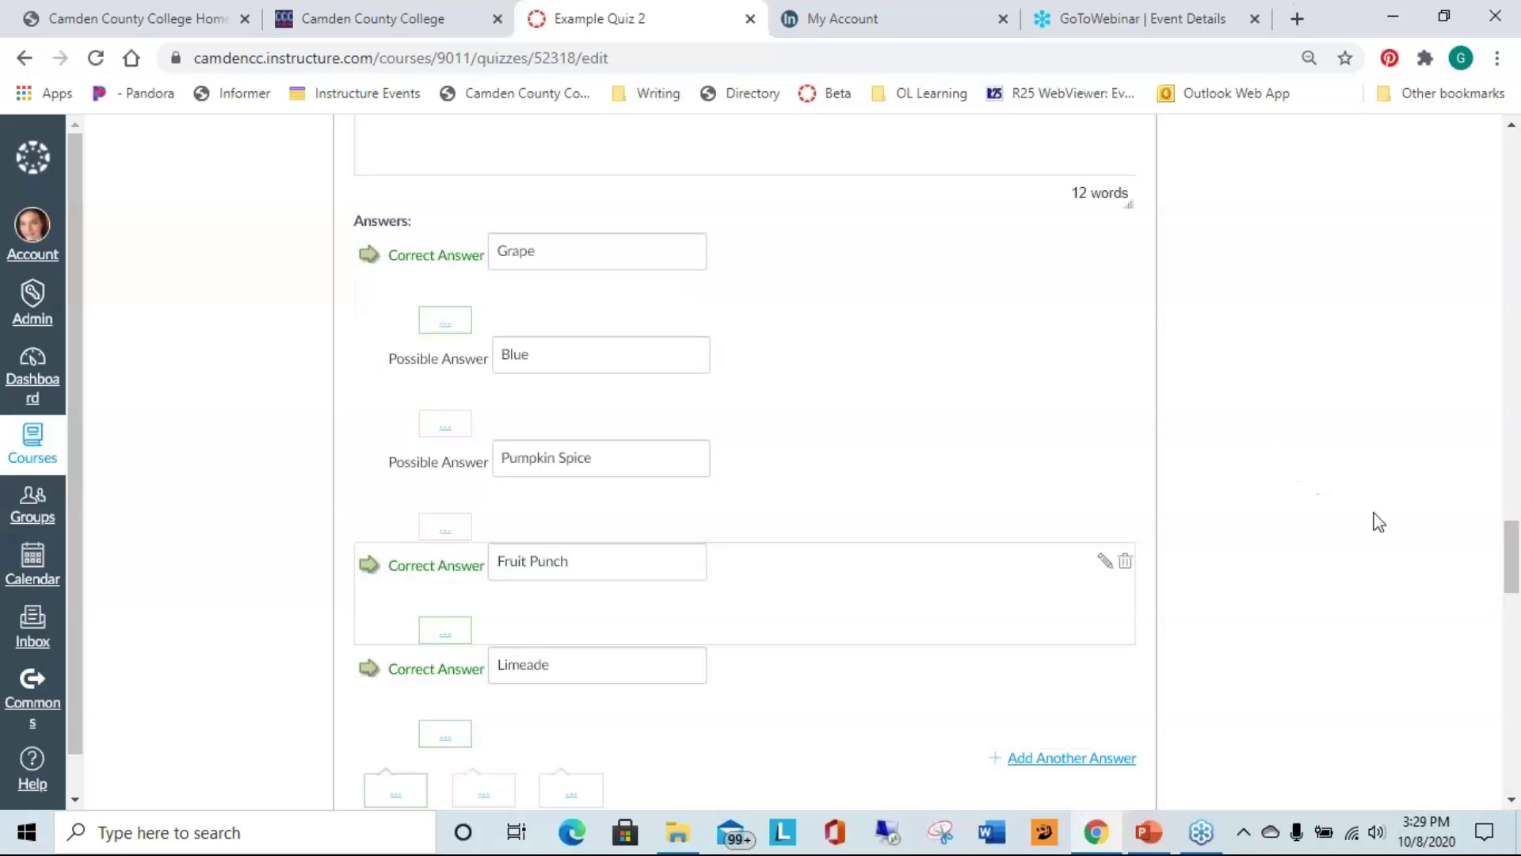
pyautogui.moveTo(1513, 564); pyautogui.dragTo(1511, 523)
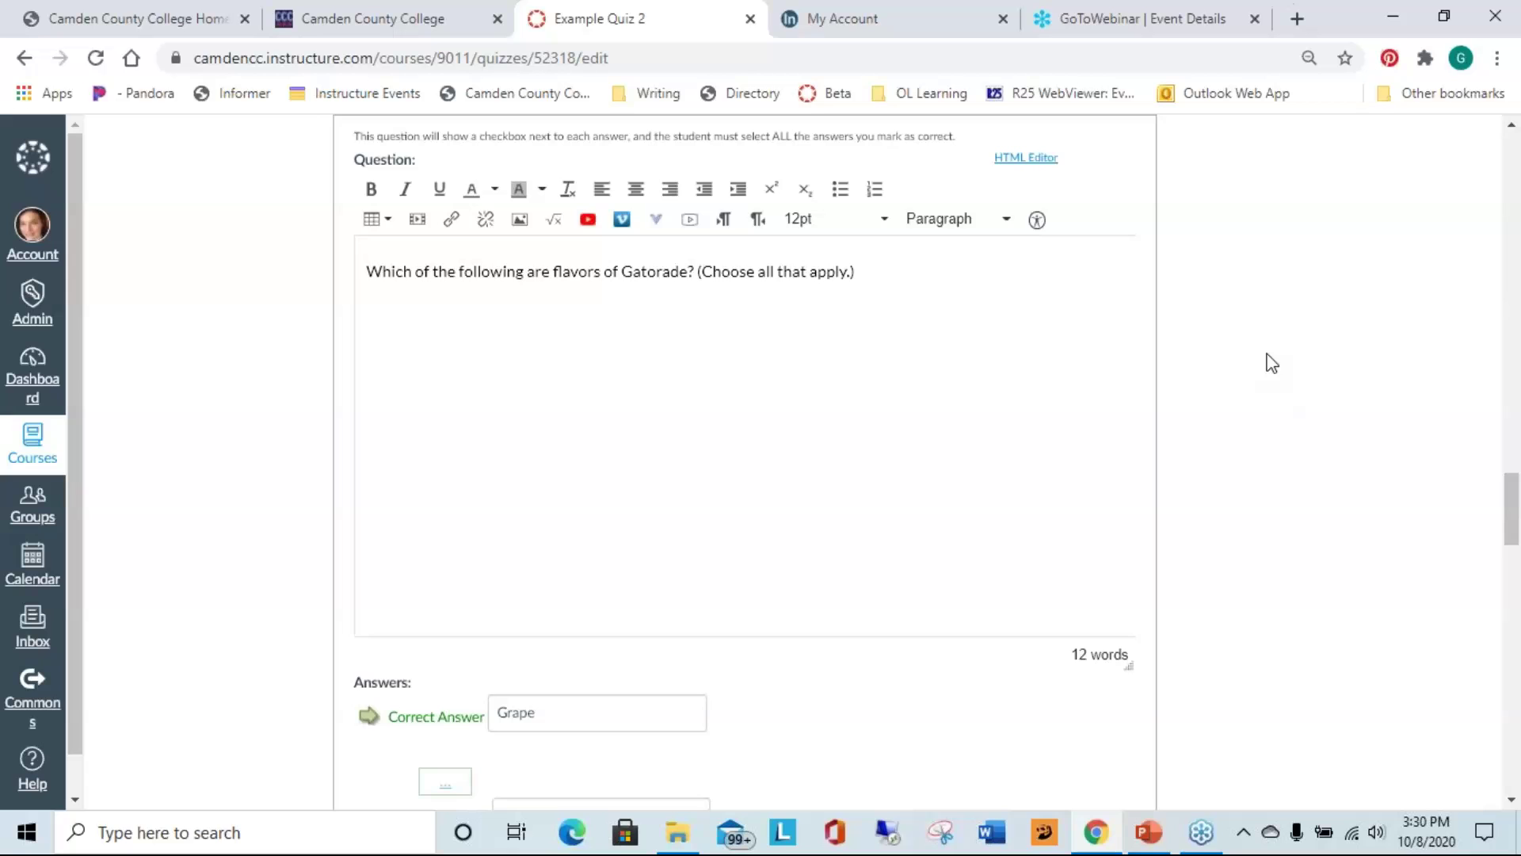
pyautogui.scroll(2, 1270, 358)
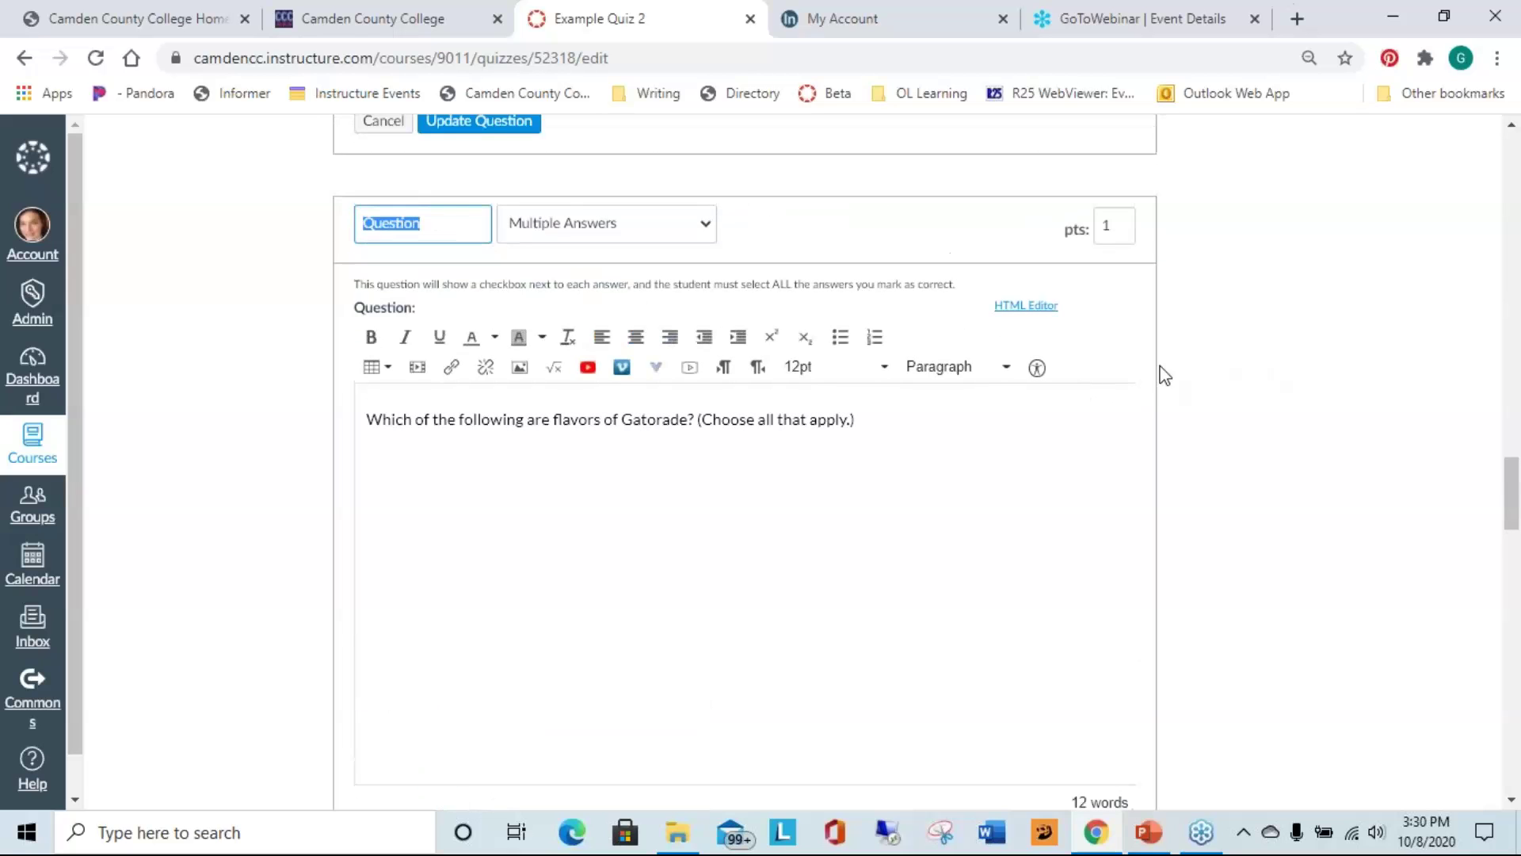
pyautogui.scroll(-7, 1173, 367)
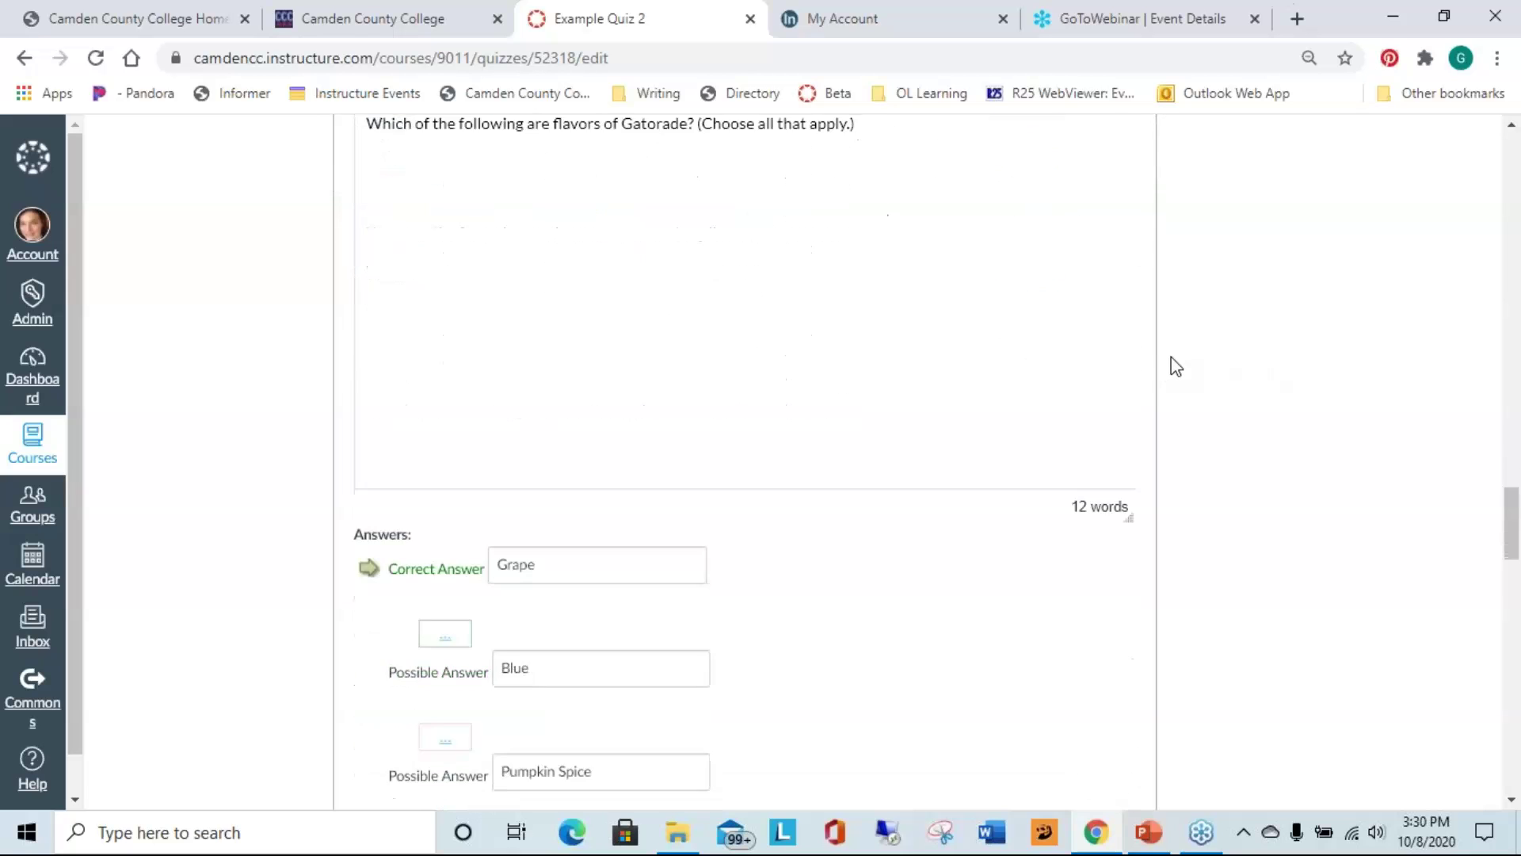
pyautogui.scroll(-6, 1184, 366)
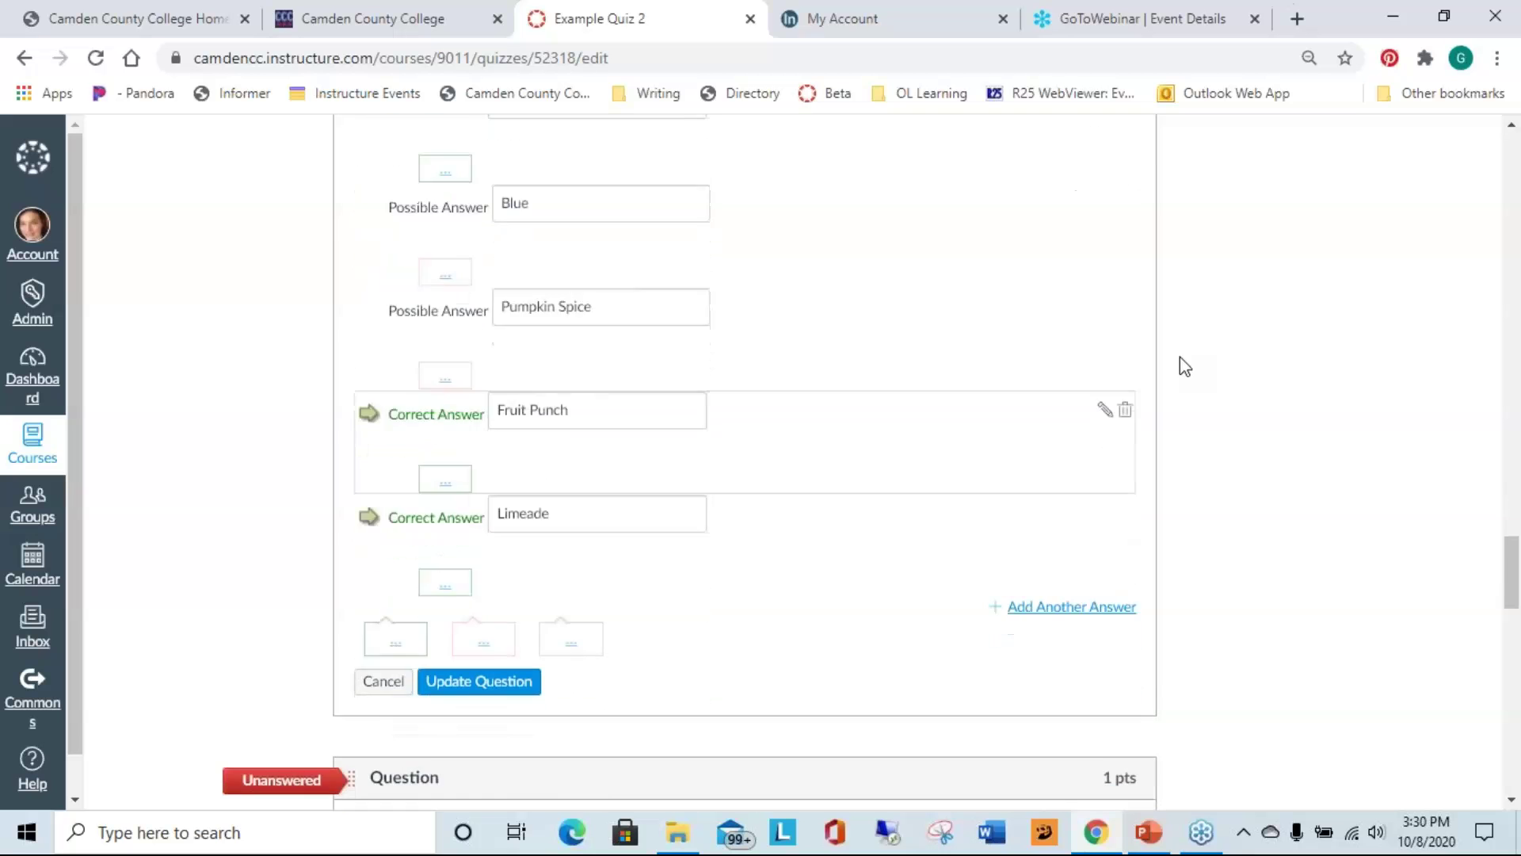
# - Open the essay question about the favorite Gatorade flavor for editing, review its text field setup, and cancel the edit
pyautogui.scroll(-4, 1181, 364)
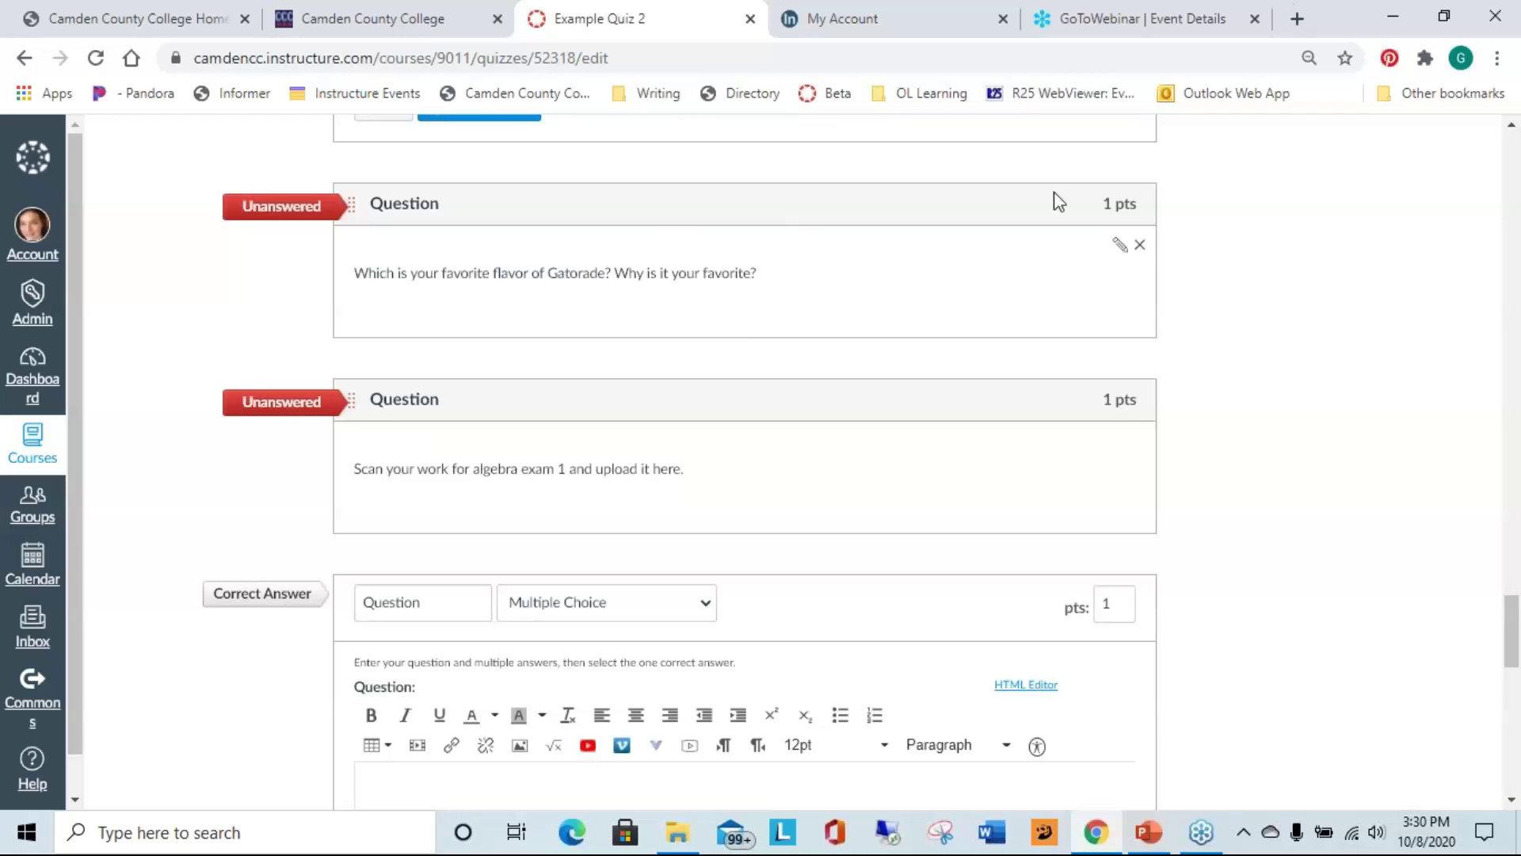
pyautogui.click(1120, 244)
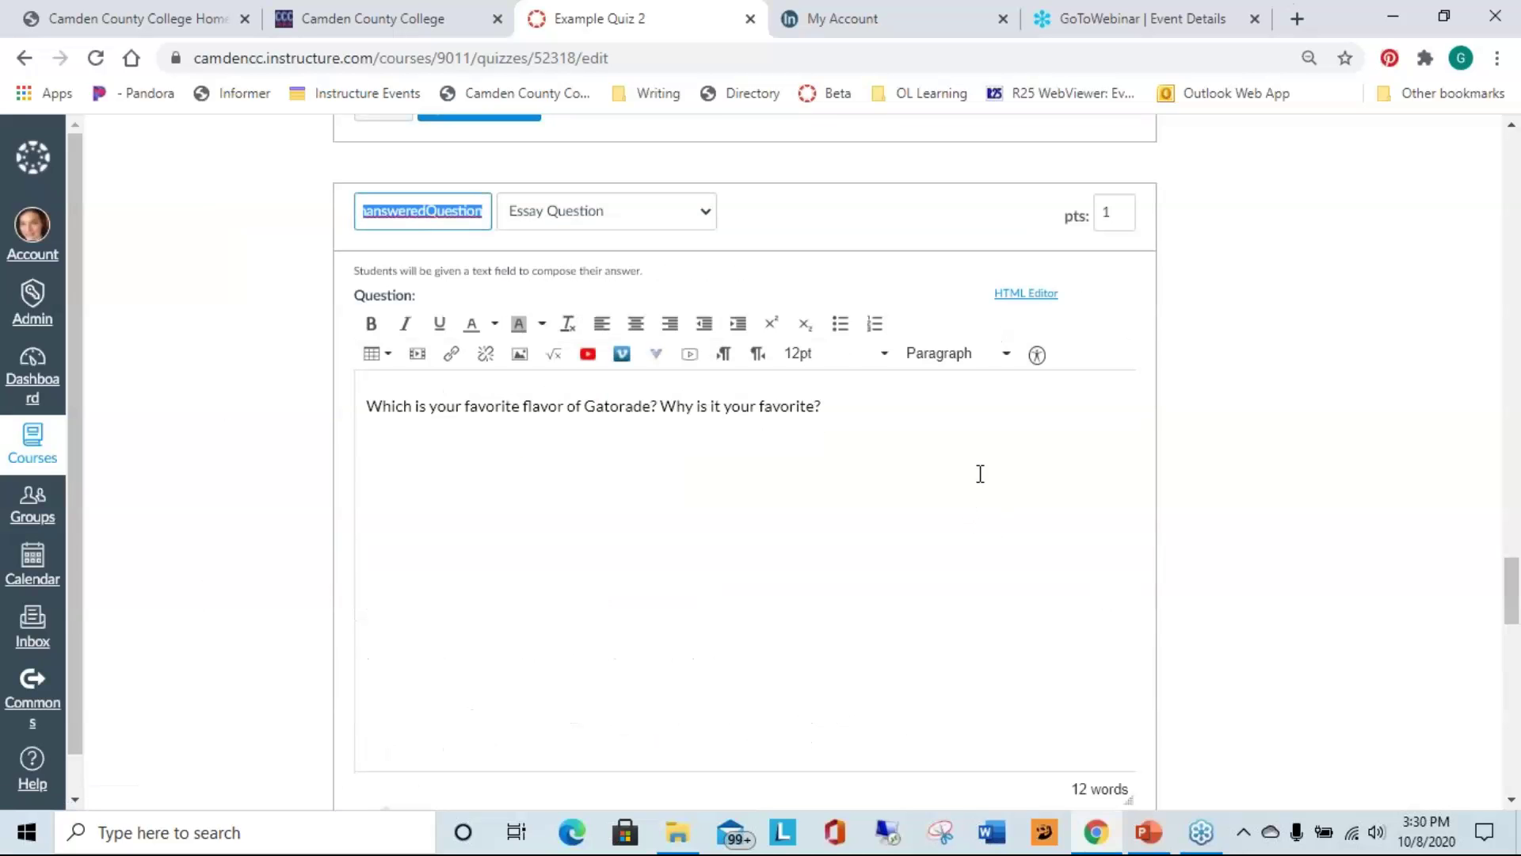
pyautogui.scroll(-2, 969, 406)
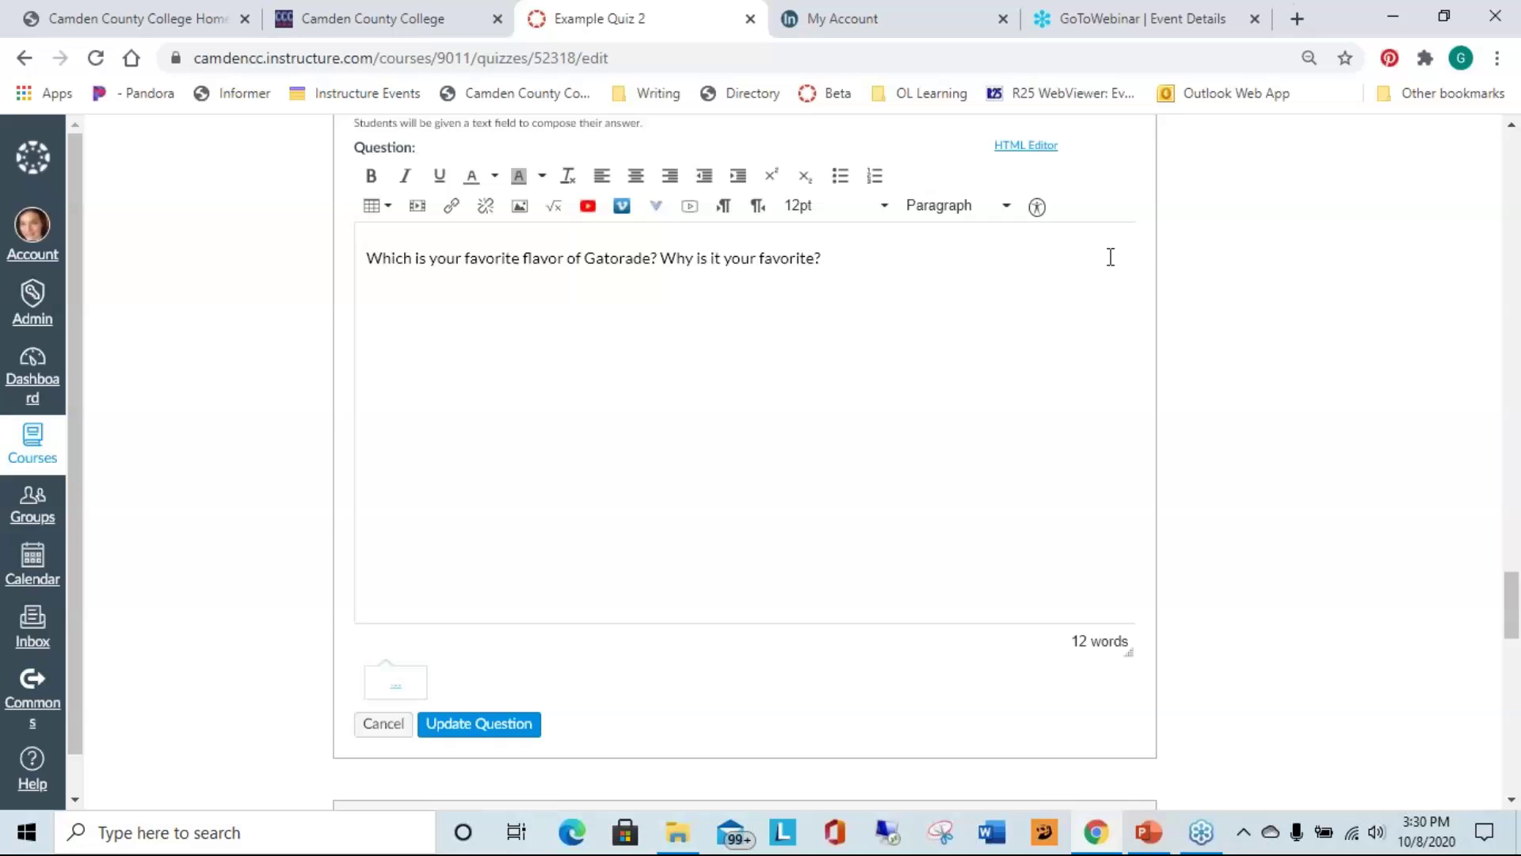
pyautogui.scroll(-2, 1152, 261)
pyautogui.scroll(2, 1010, 257)
pyautogui.click(400, 725)
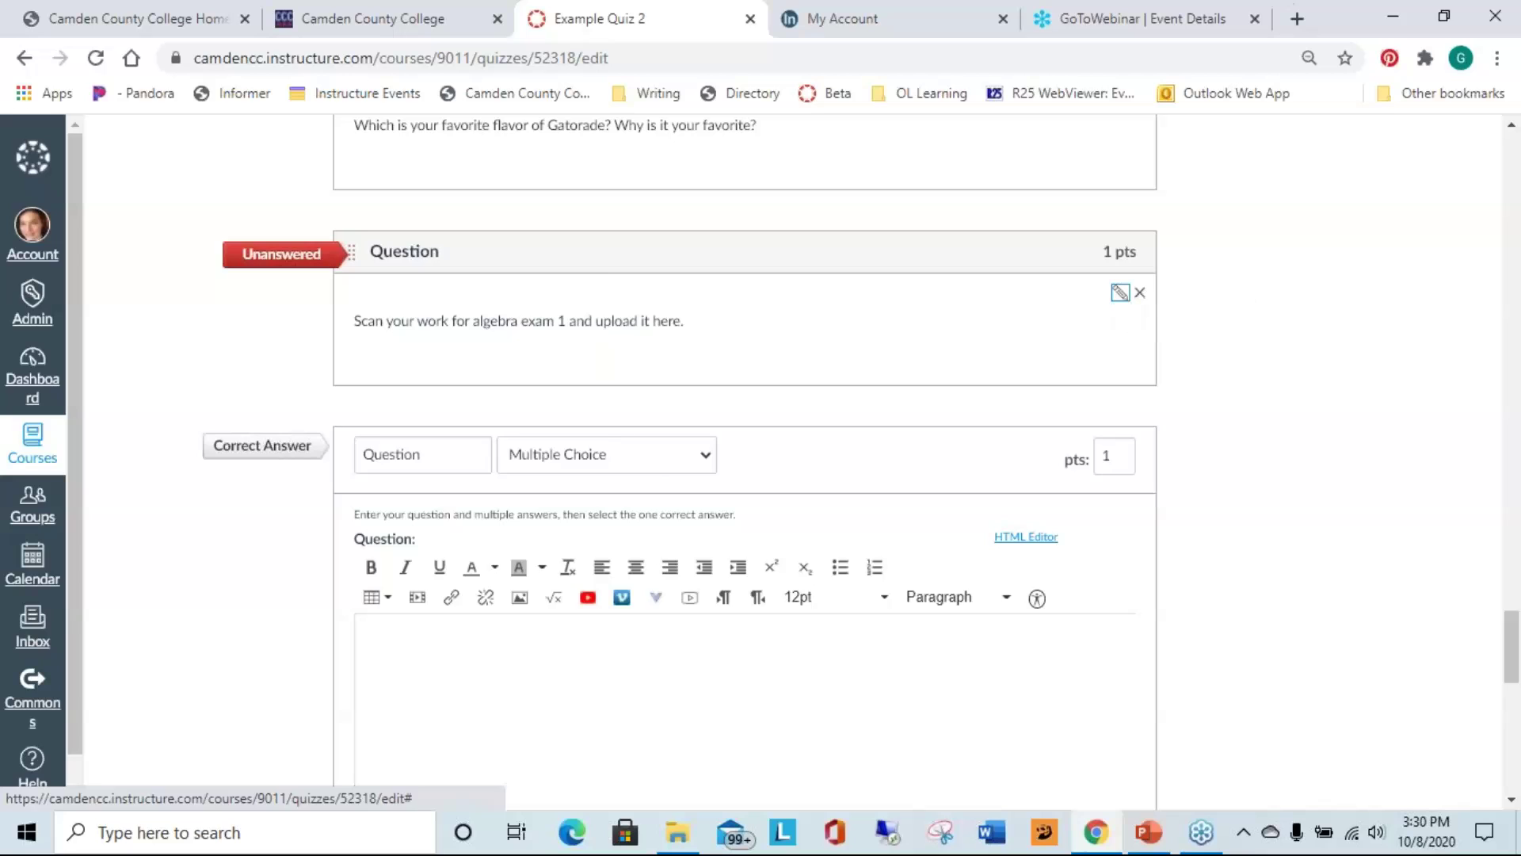
# - Open the "Scan your work for algebra exam 1" question for editing and keep File Upload Question as its type
pyautogui.click(1120, 300)
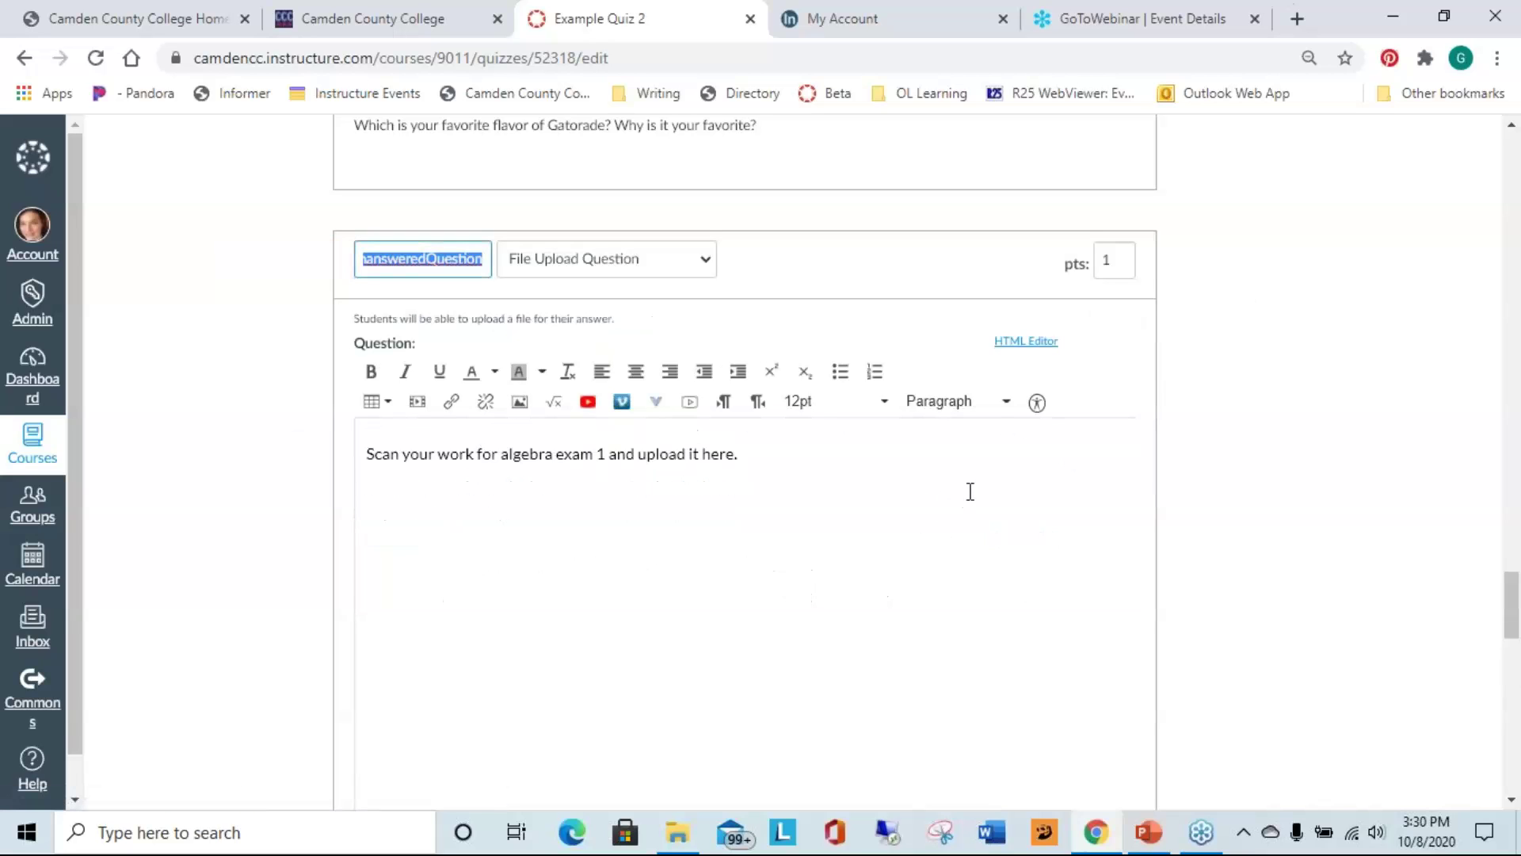
pyautogui.scroll(-2, 971, 489)
pyautogui.scroll(2, 972, 489)
pyautogui.click(671, 273)
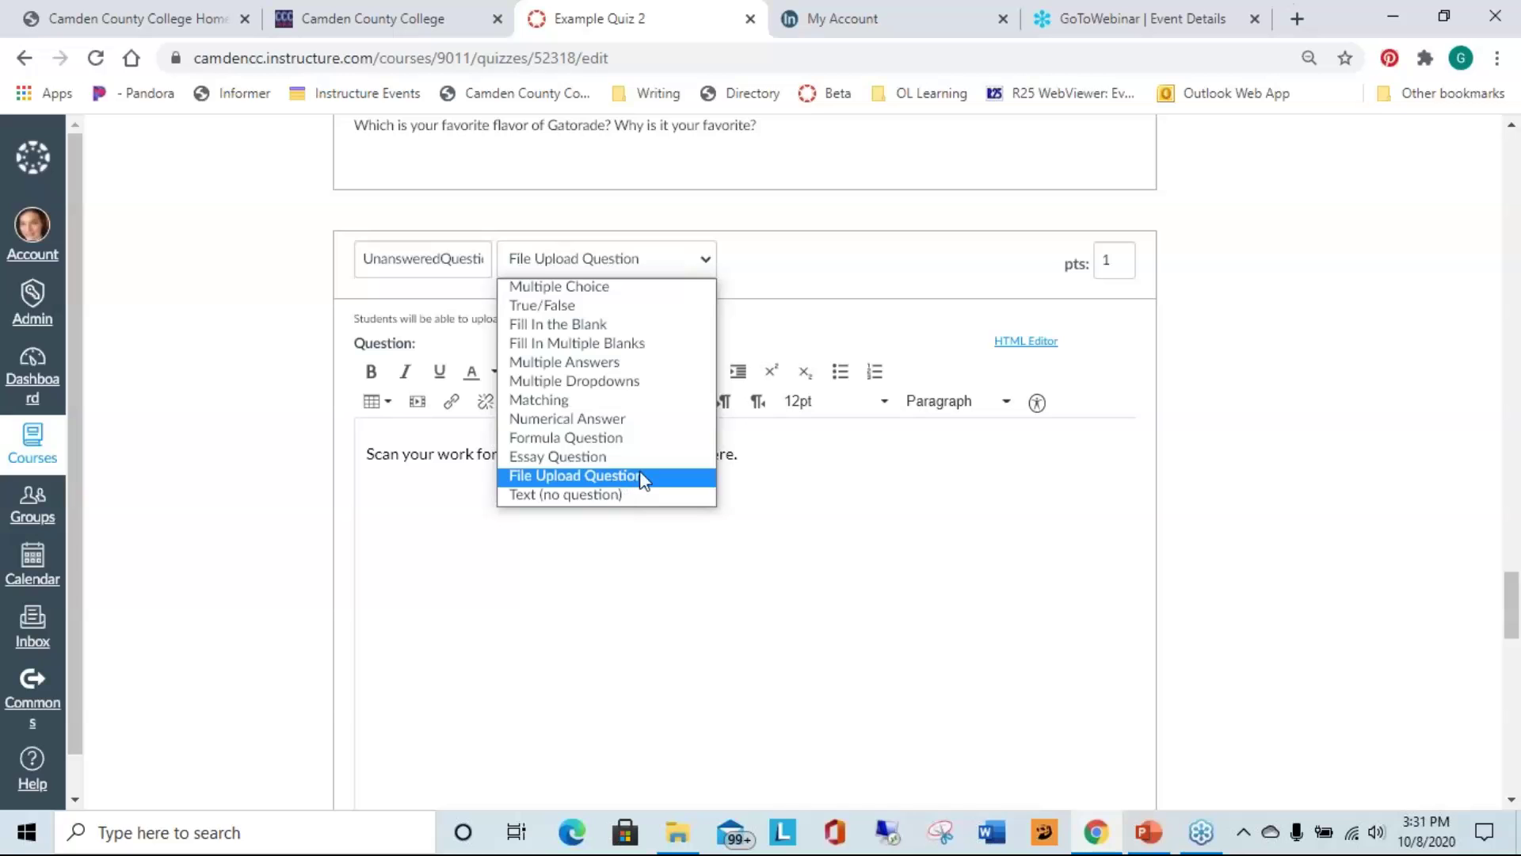
pyautogui.click(653, 483)
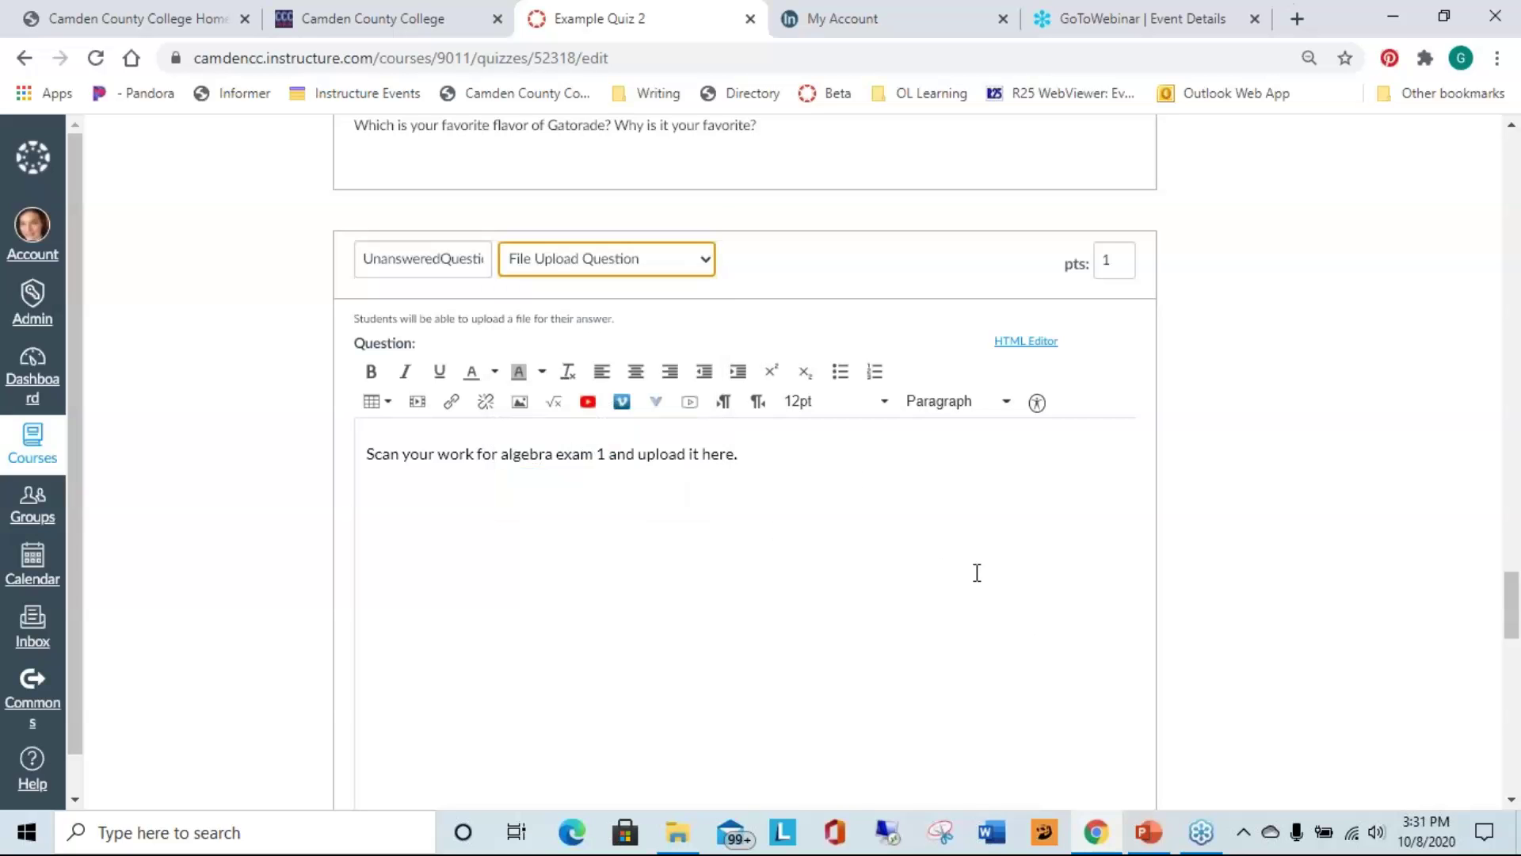
# - Review the file upload question's instructions and wording, and update the question
pyautogui.scroll(-2, 977, 572)
pyautogui.scroll(2, 966, 568)
pyautogui.scroll(-2, 1260, 570)
pyautogui.scroll(2, 1260, 571)
pyautogui.scroll(-2, 1294, 611)
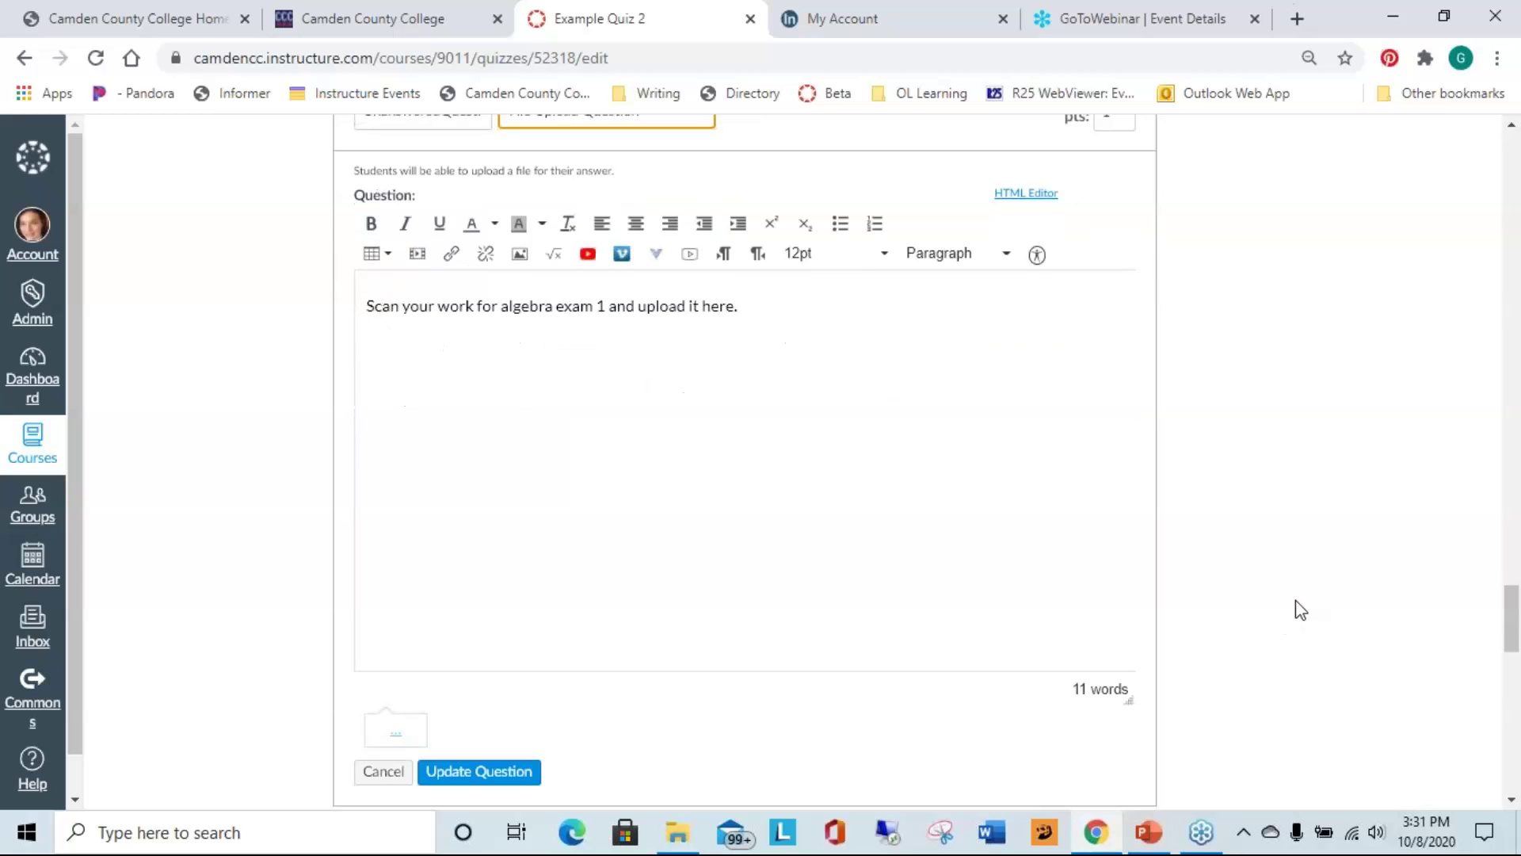
pyautogui.scroll(2, 1296, 601)
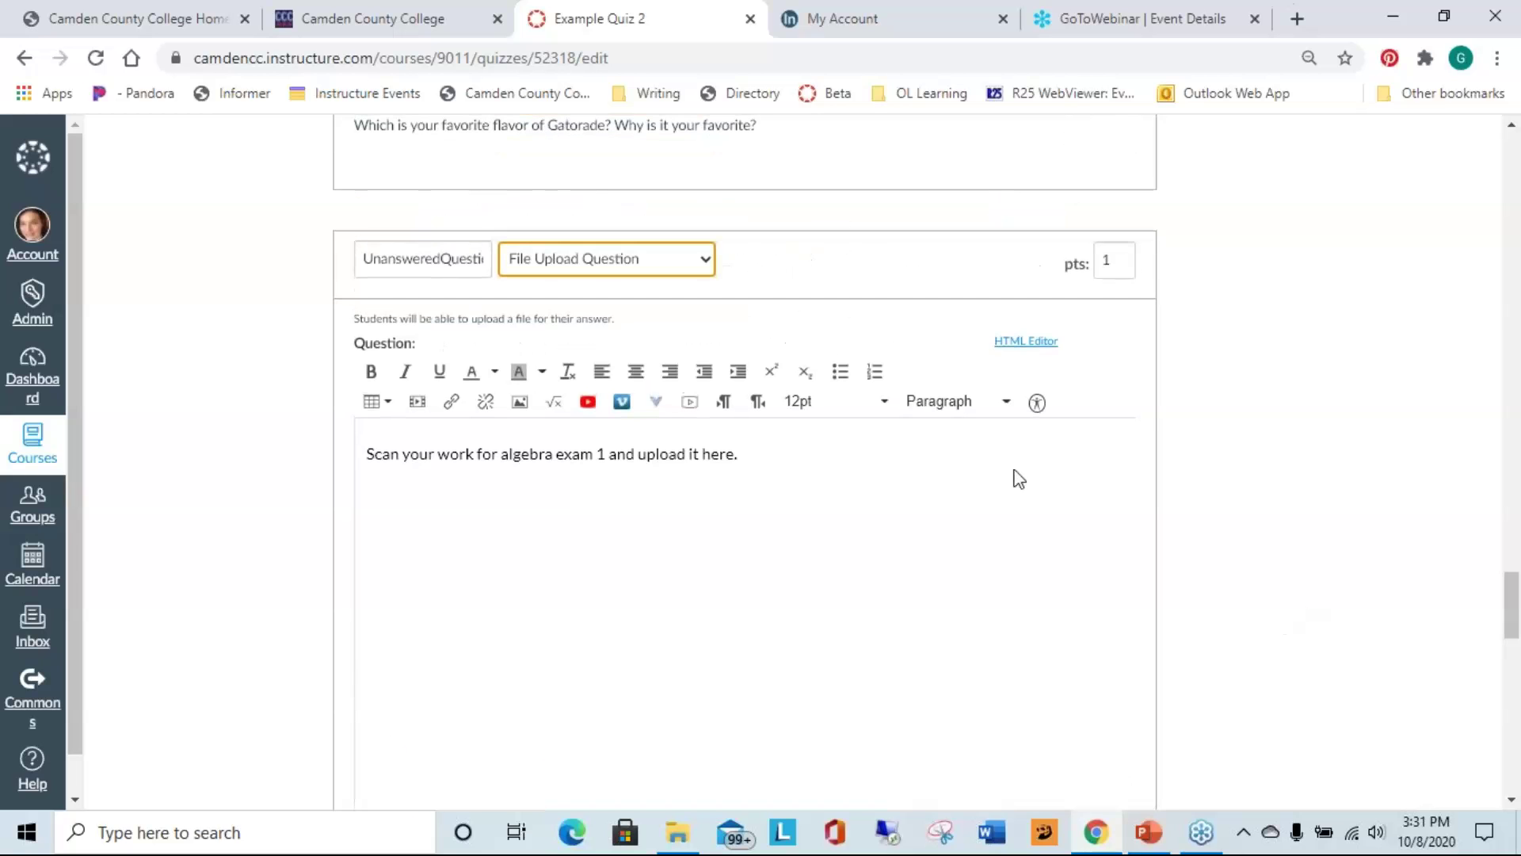
pyautogui.scroll(-6, 1290, 574)
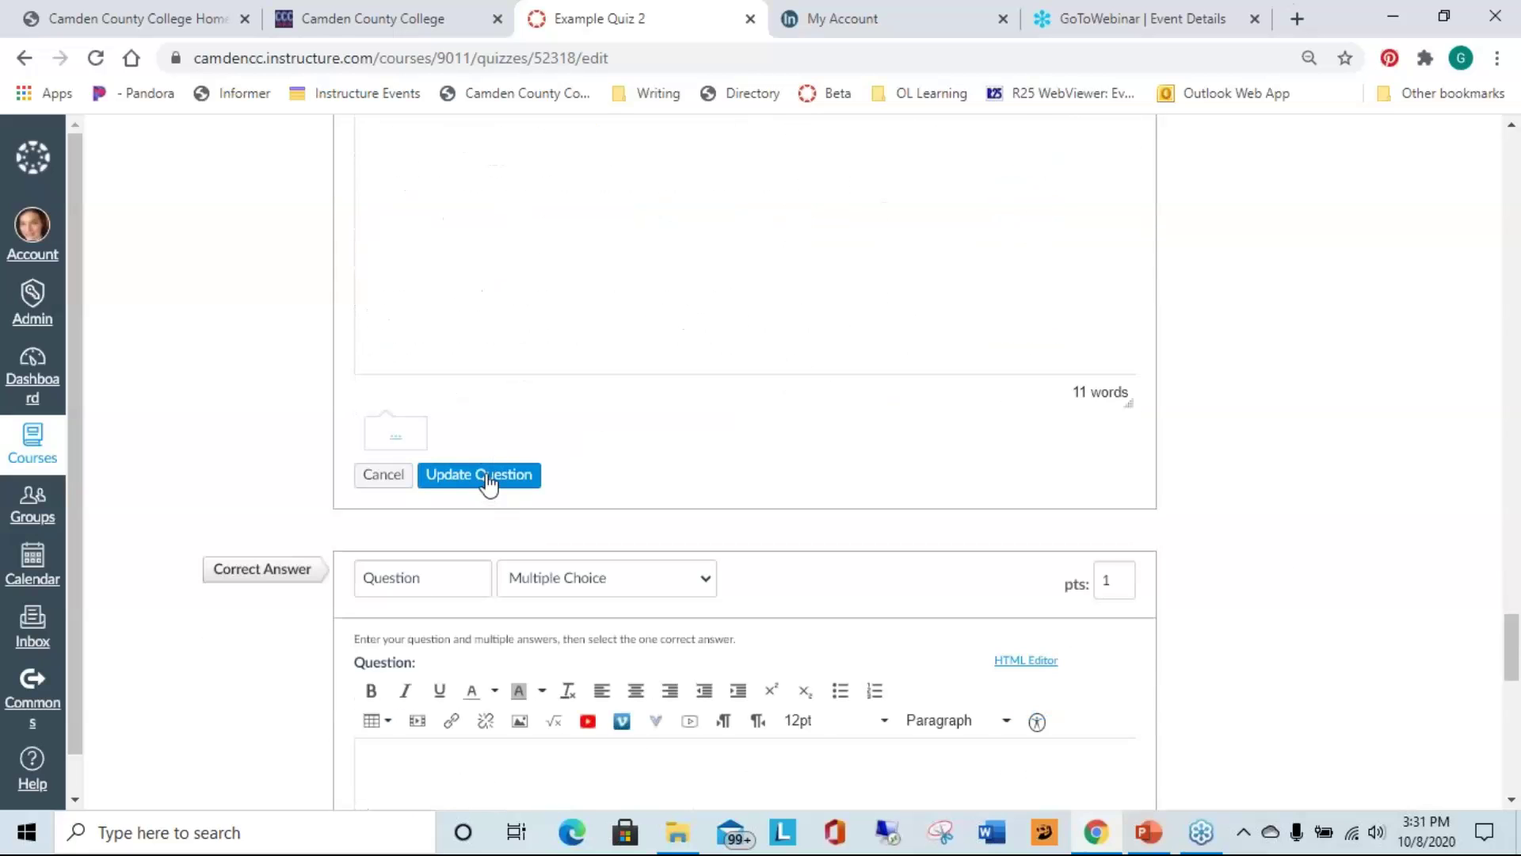
pyautogui.click(496, 478)
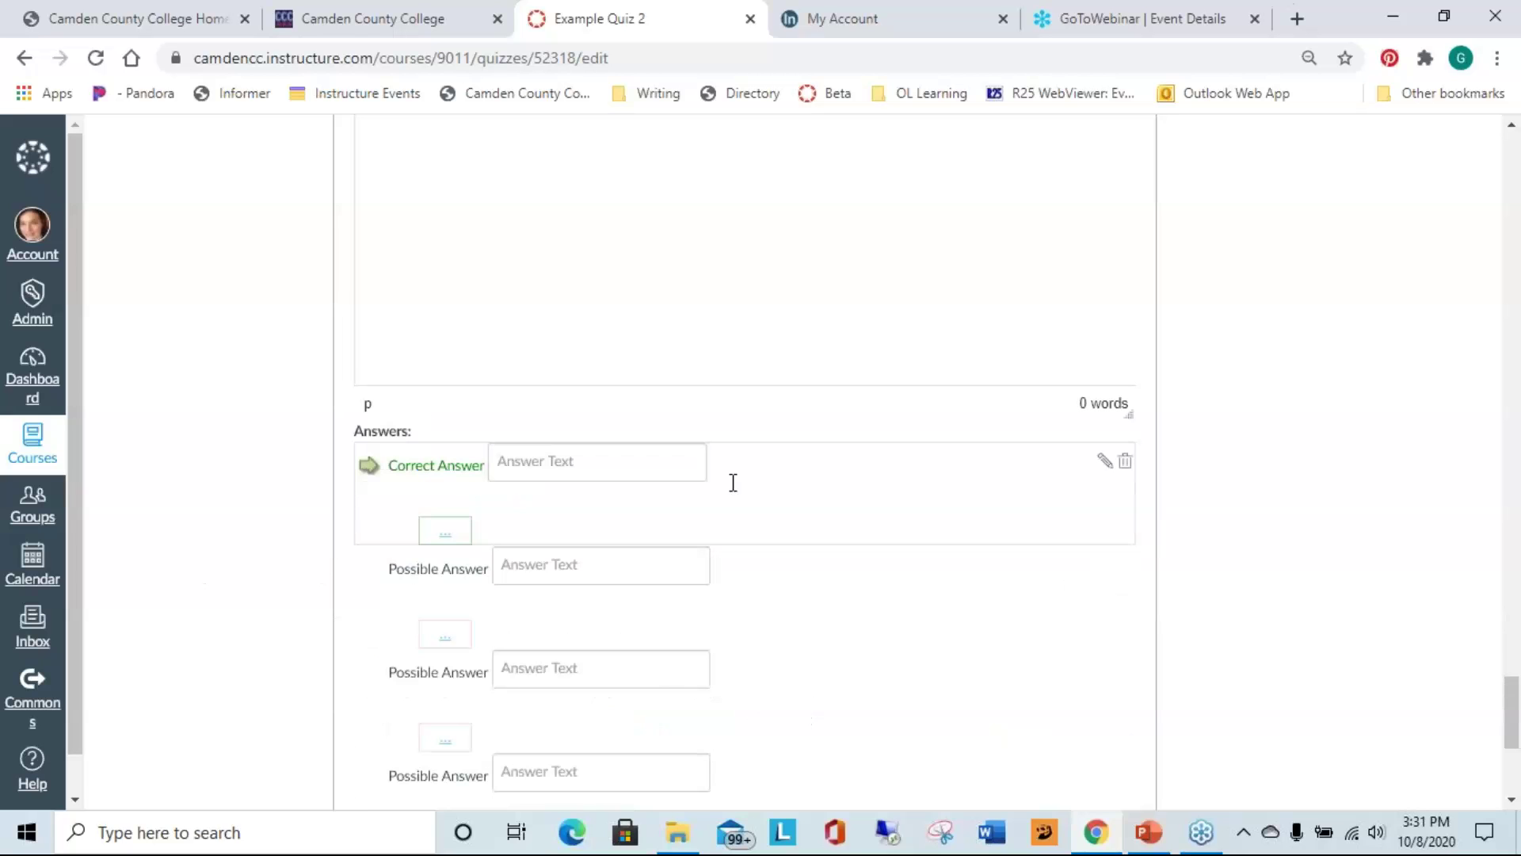
# - Save and publish Example Quiz 2 from the end of its question list
pyautogui.scroll(-3, 974, 565)
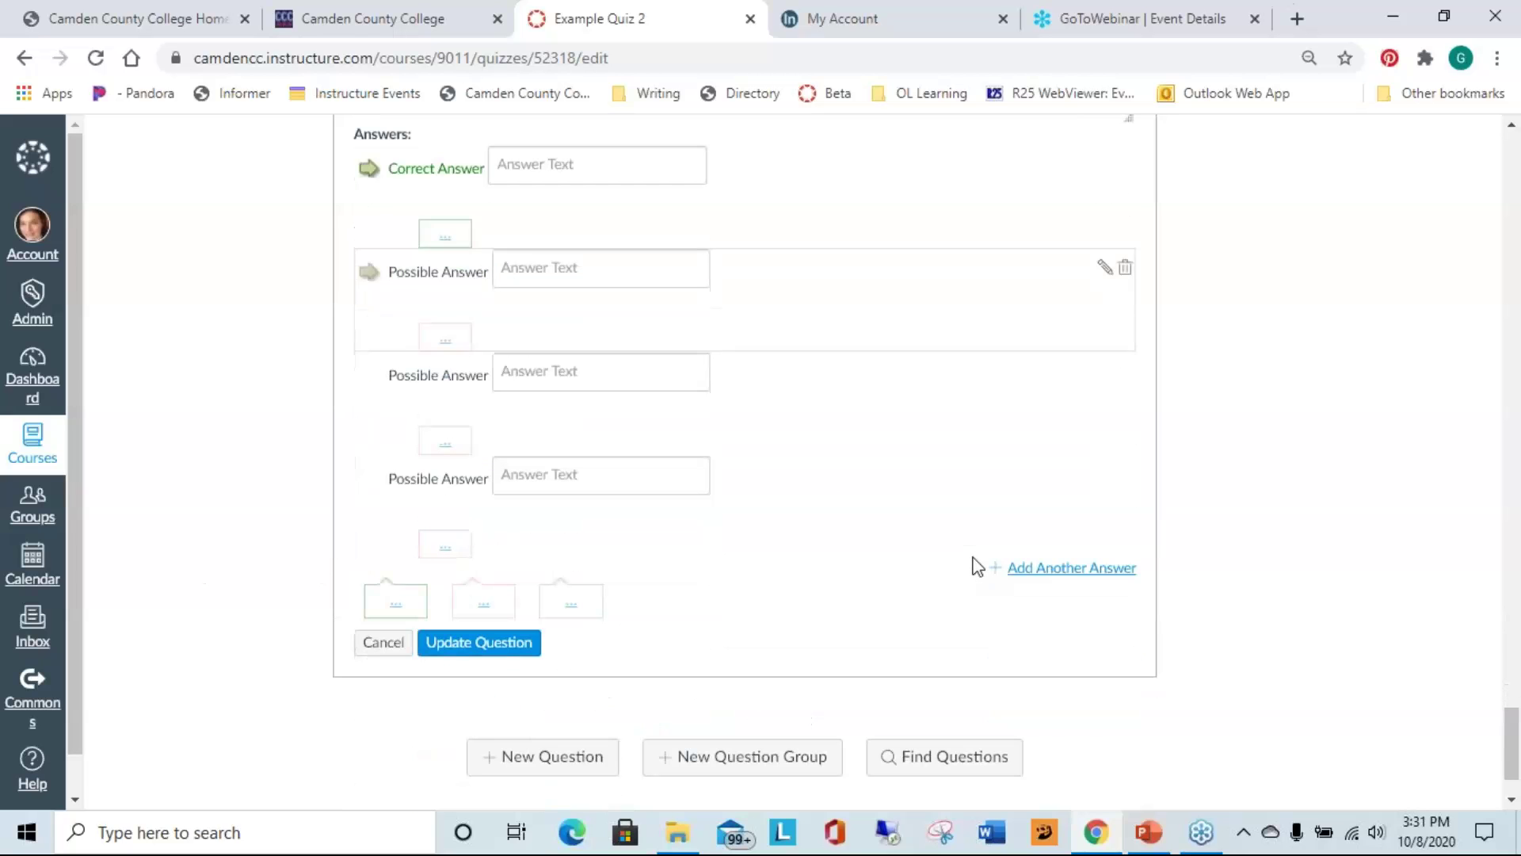
pyautogui.scroll(-5, 380, 658)
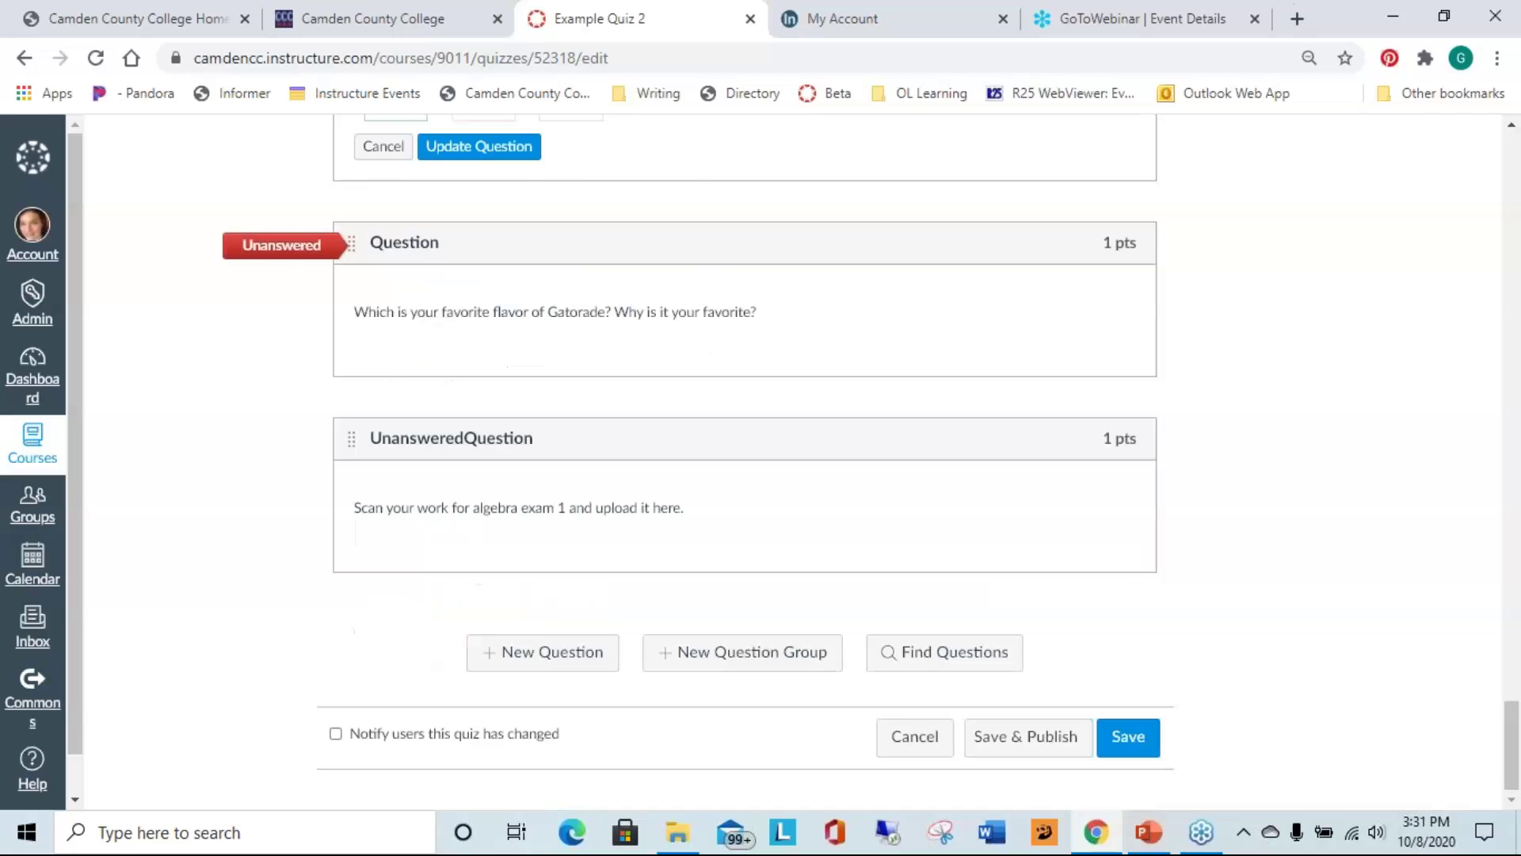
pyautogui.click(1016, 741)
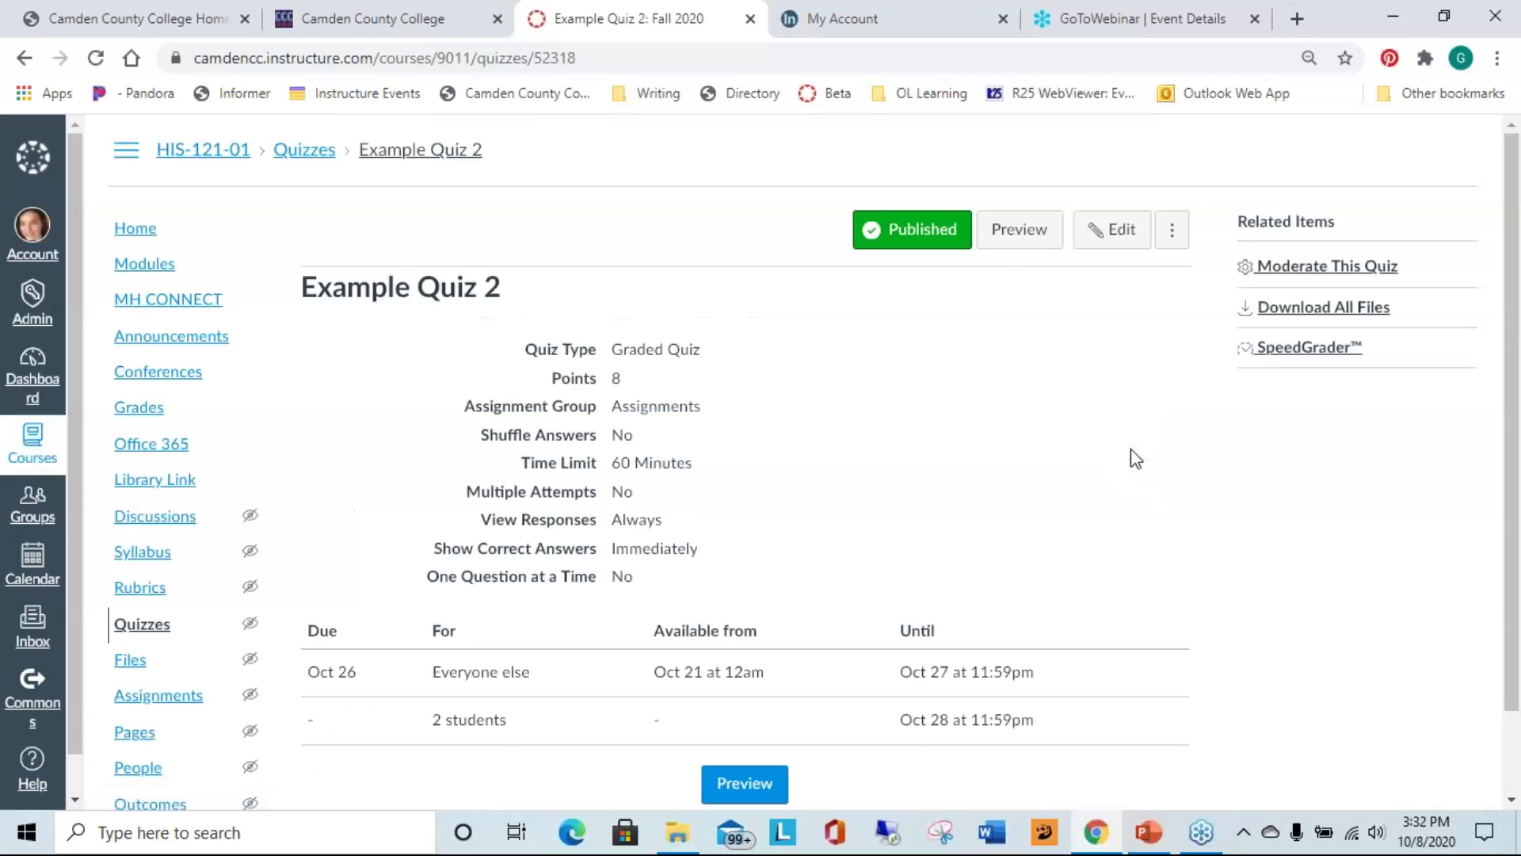
# - Preview the published quiz and check the answer blanks in Questions 2 and 3 without filling them in
pyautogui.click(1014, 248)
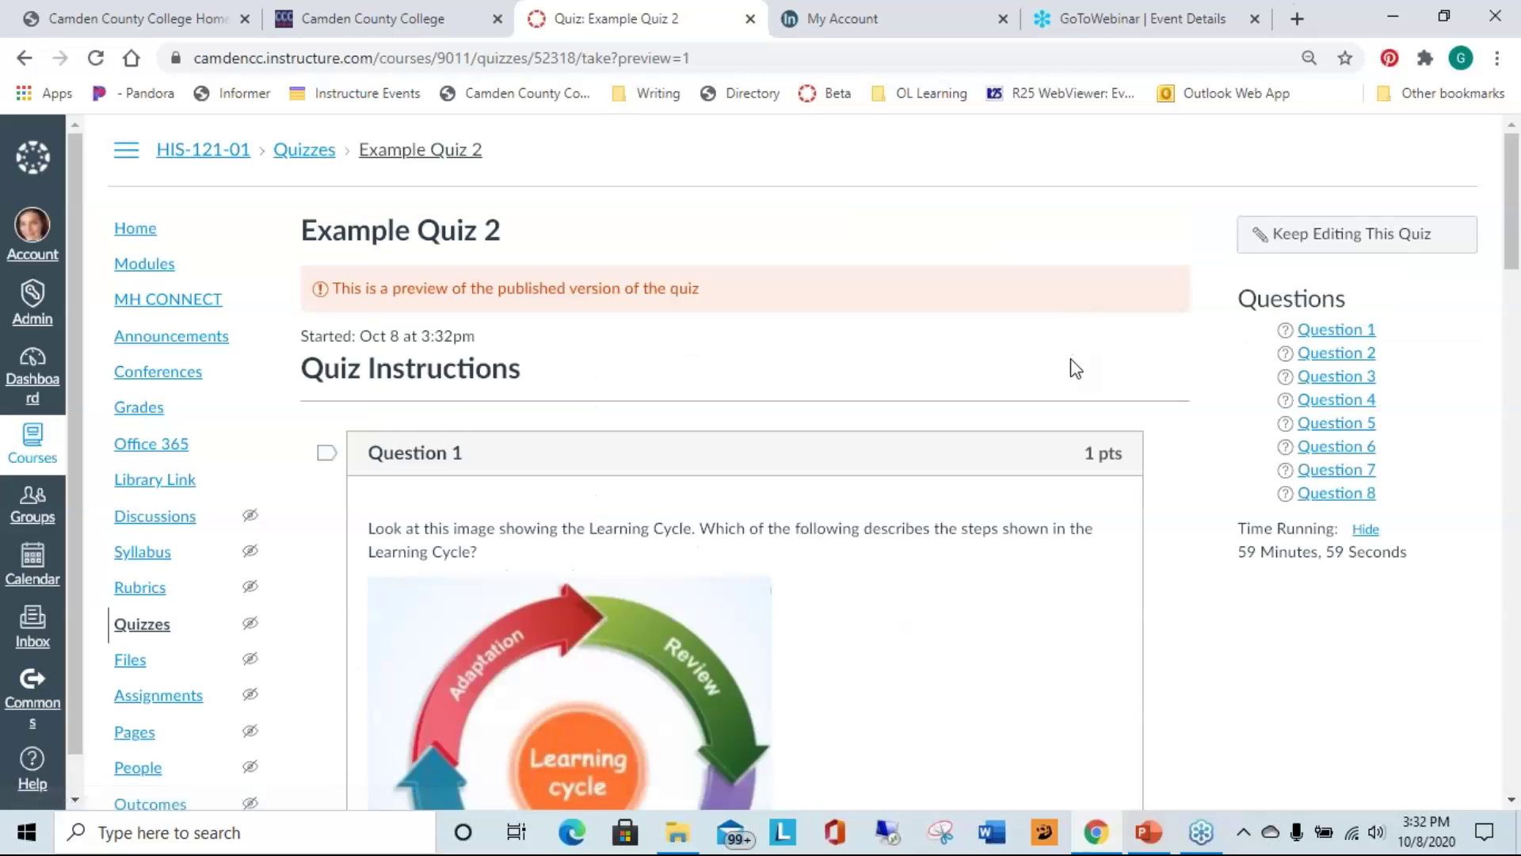
pyautogui.scroll(-6, 1030, 372)
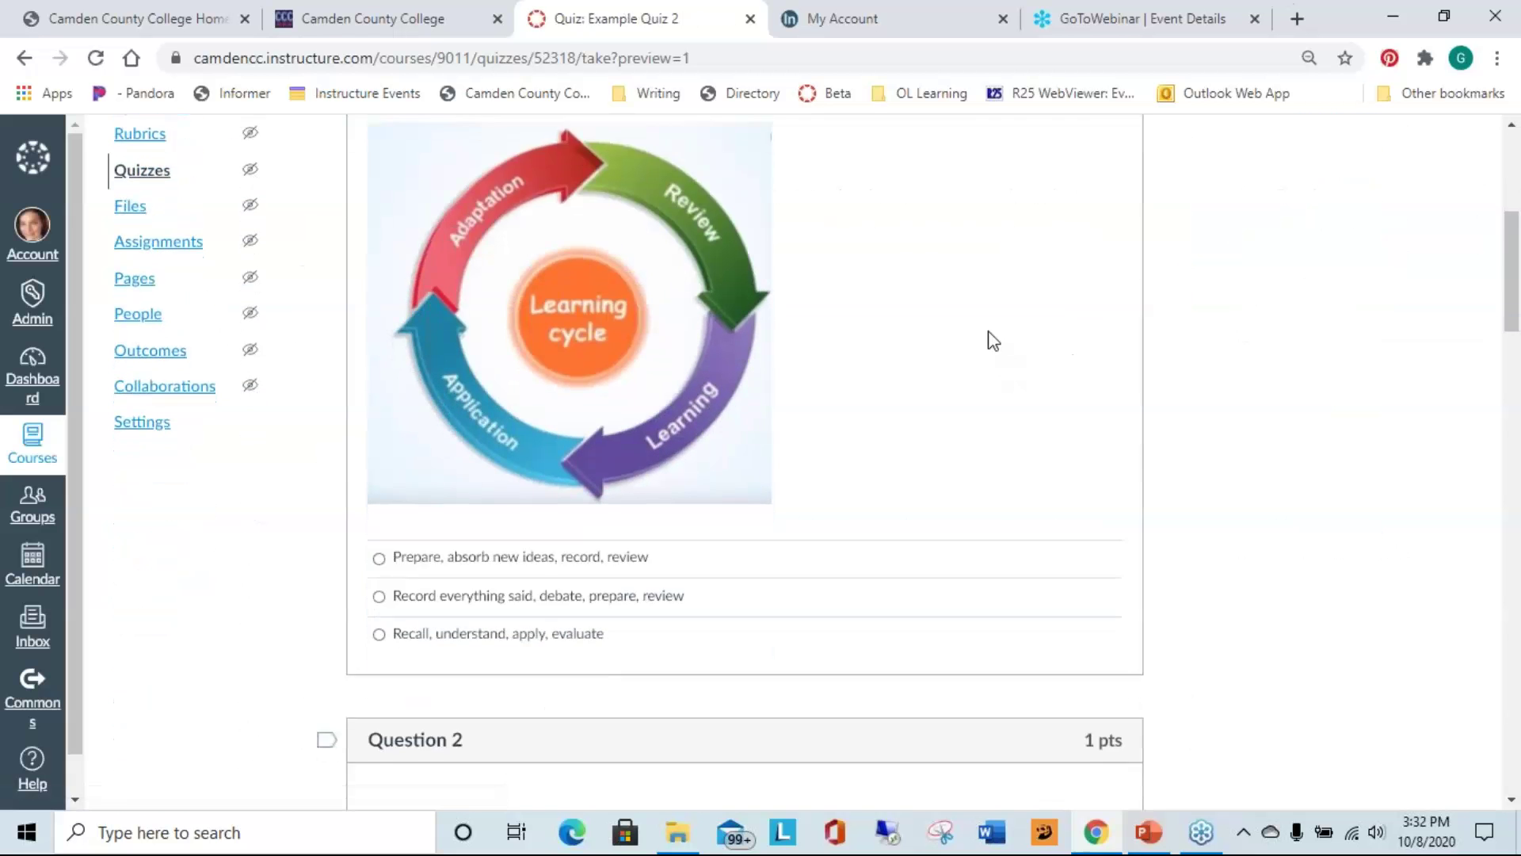
pyautogui.scroll(-7, 993, 340)
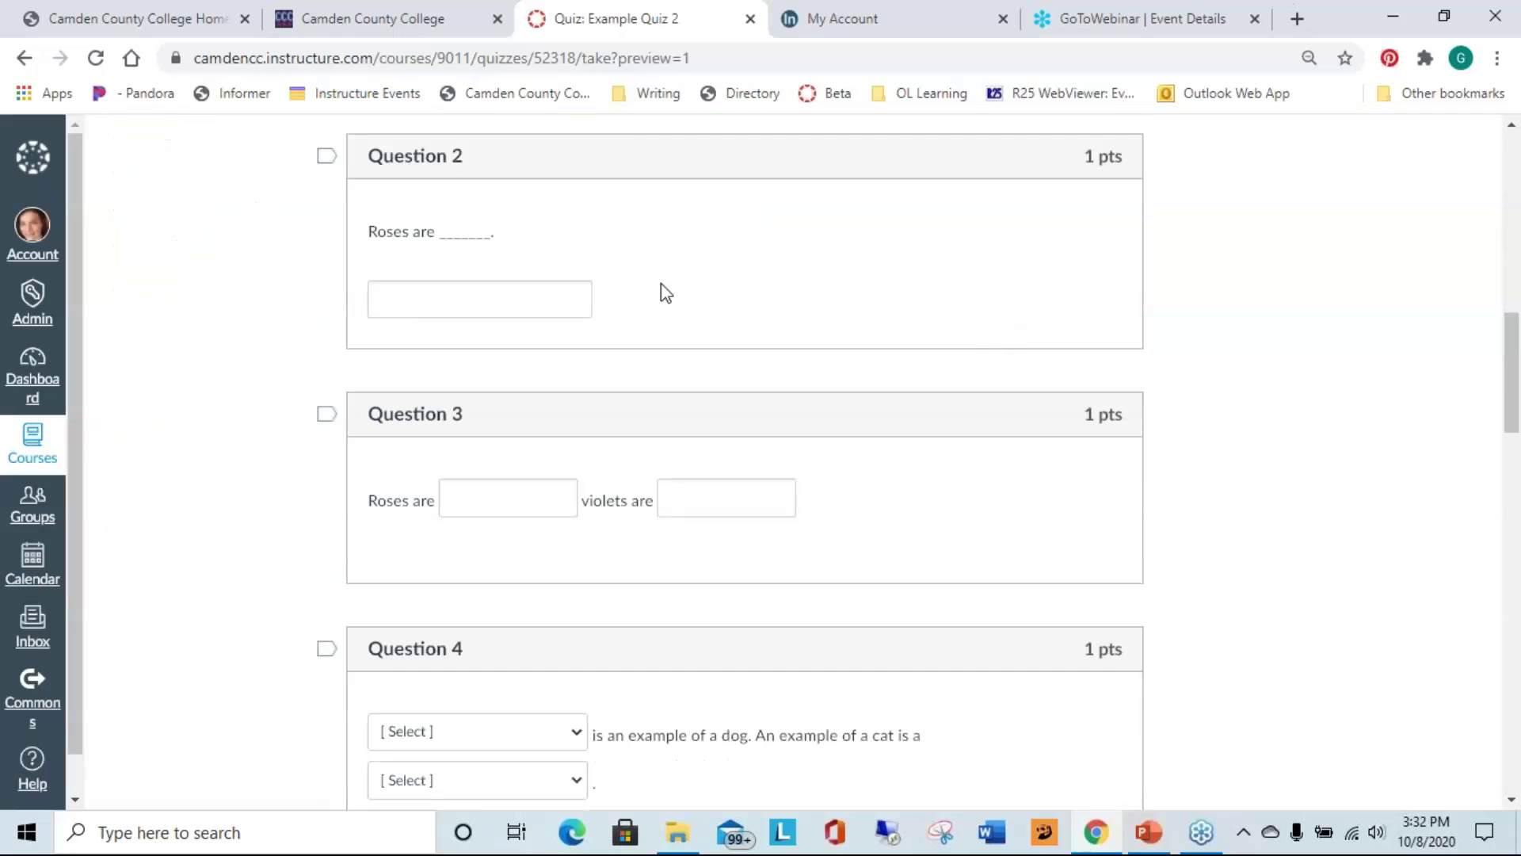
pyautogui.click(573, 304)
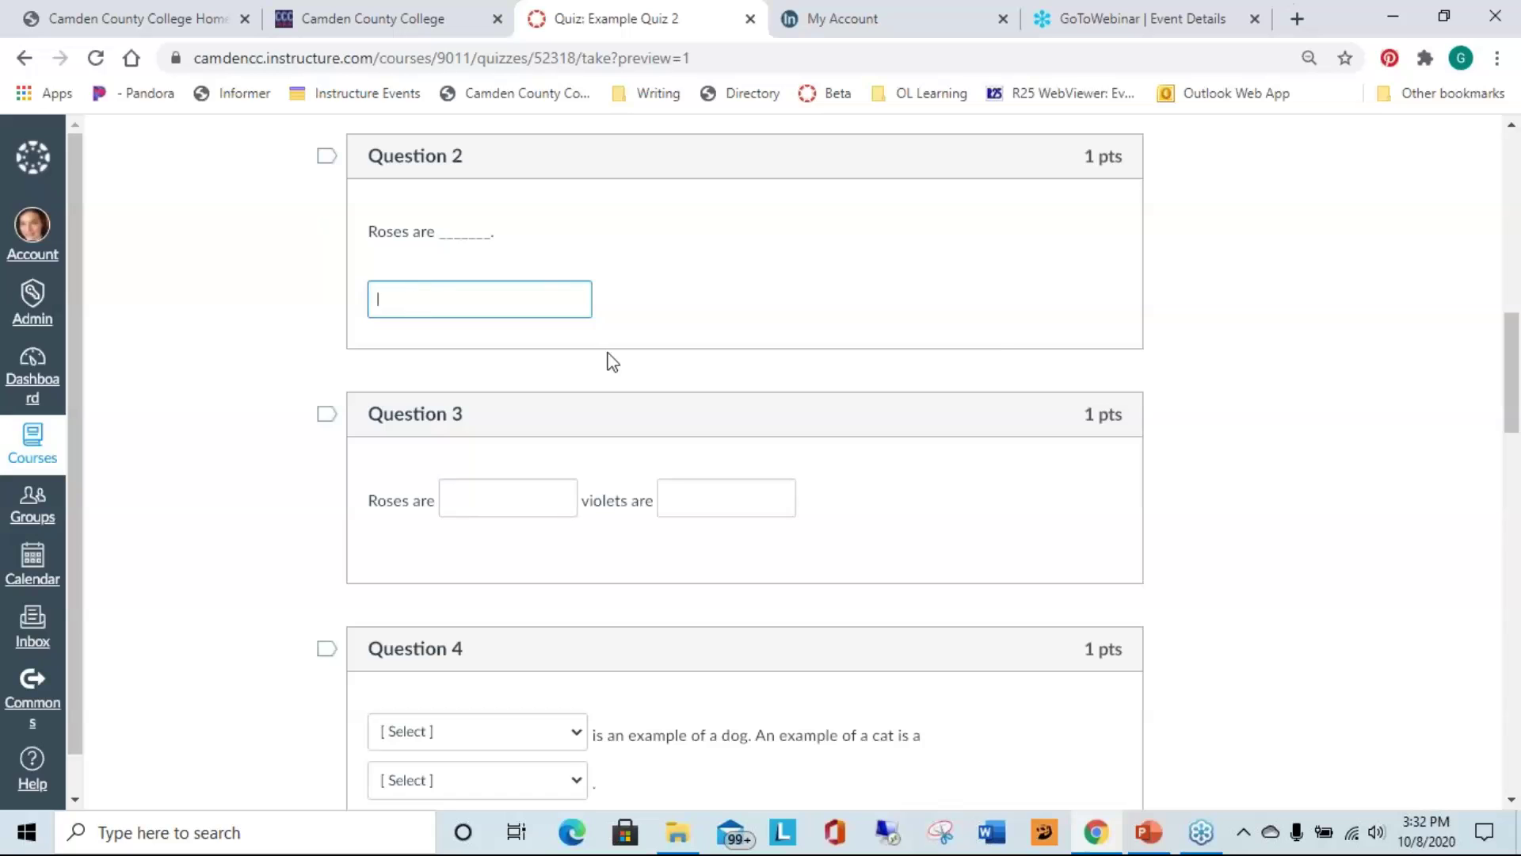
pyautogui.click(498, 501)
pyautogui.click(757, 511)
pyautogui.click(527, 499)
pyautogui.click(794, 498)
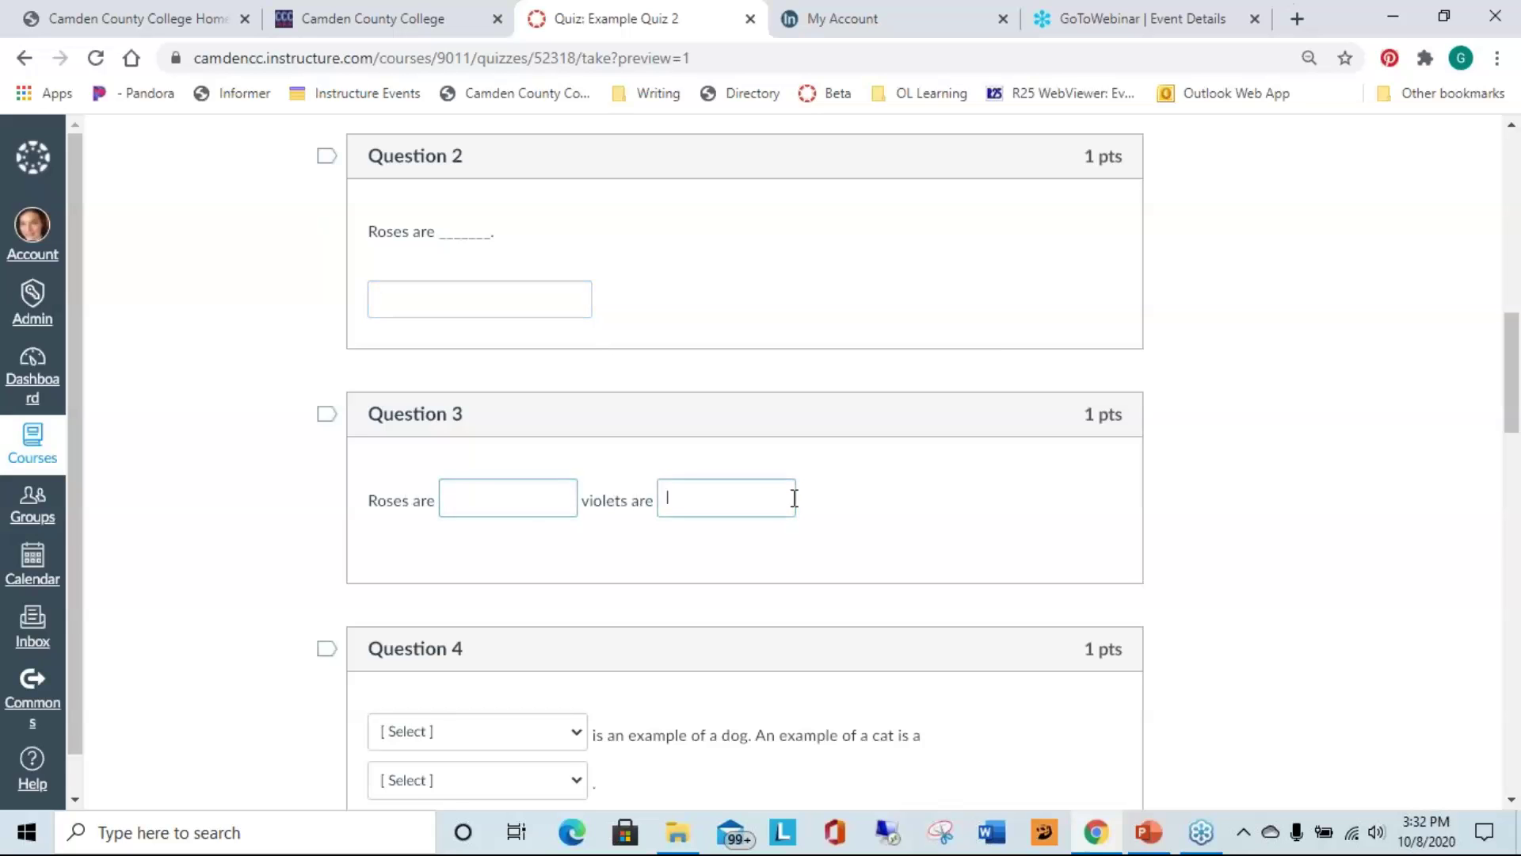
# - Answer Question 4 in the preview with Pug as the dog and Persian as the cat
pyautogui.scroll(-4, 1035, 486)
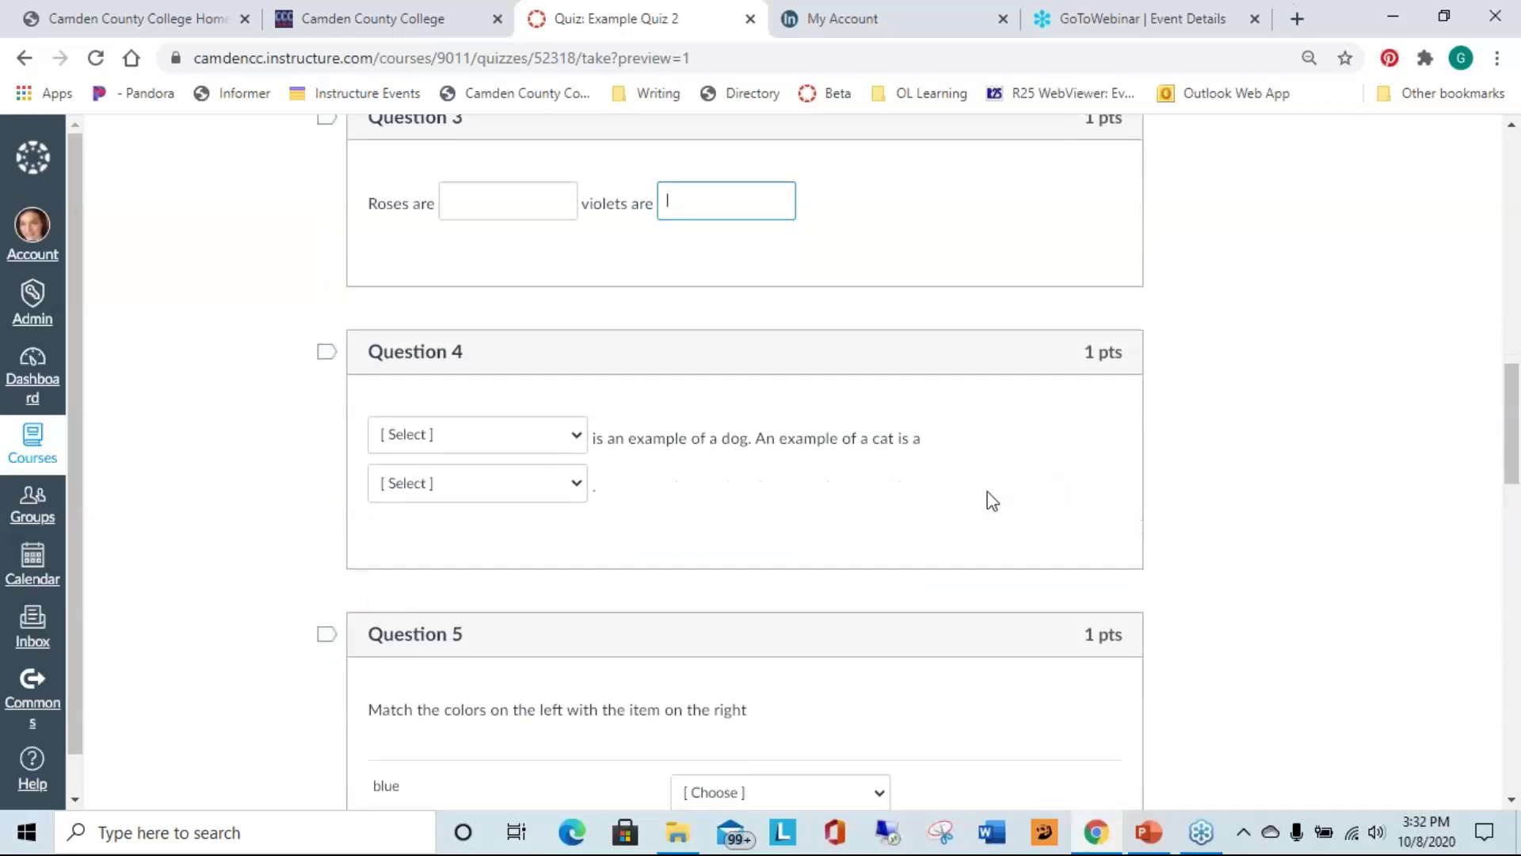
pyautogui.click(435, 434)
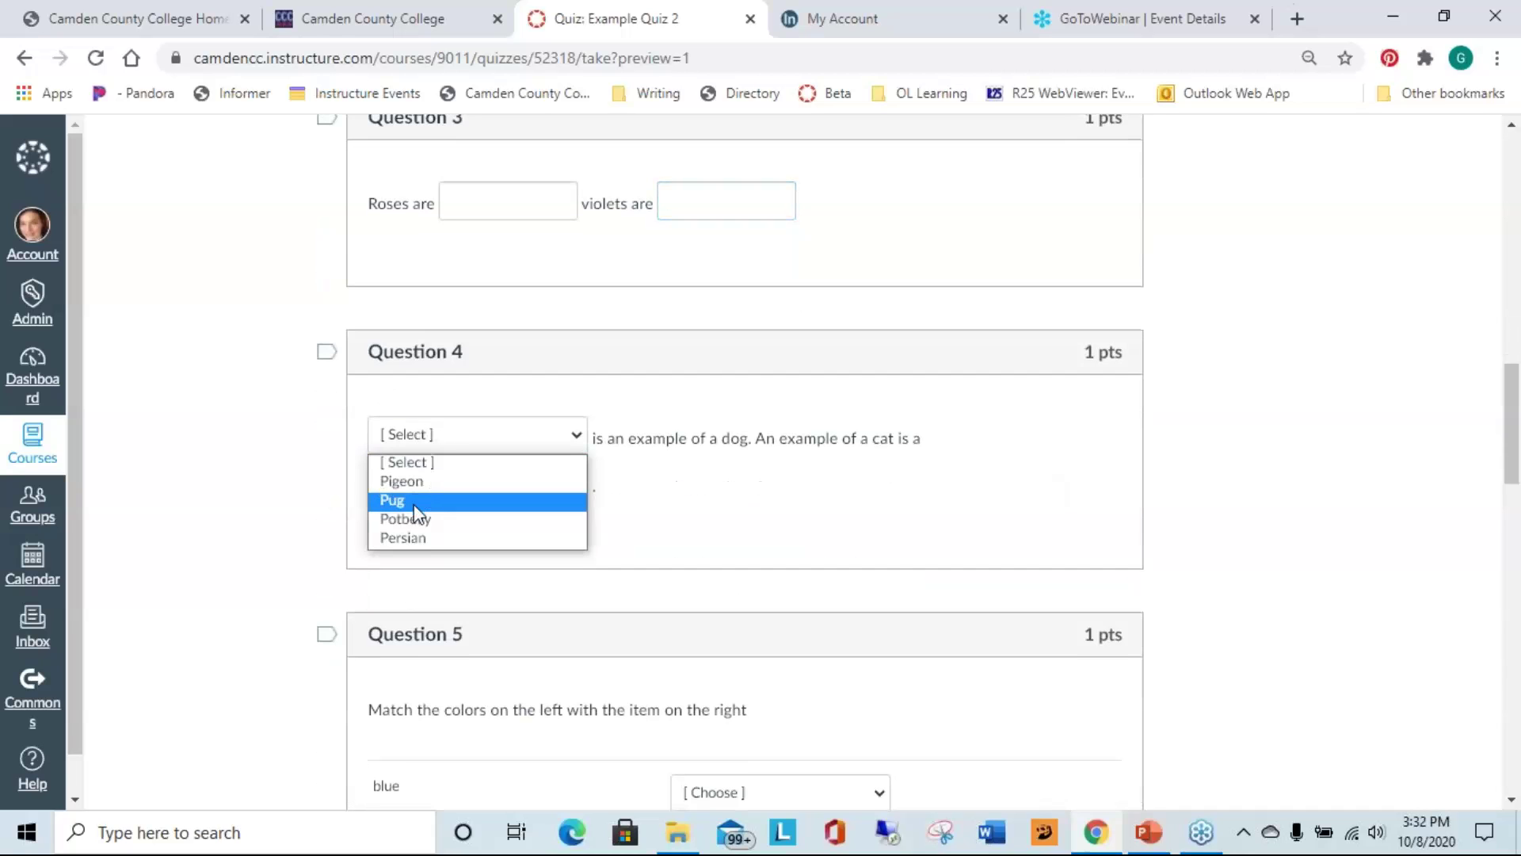
pyautogui.click(414, 501)
pyautogui.click(521, 493)
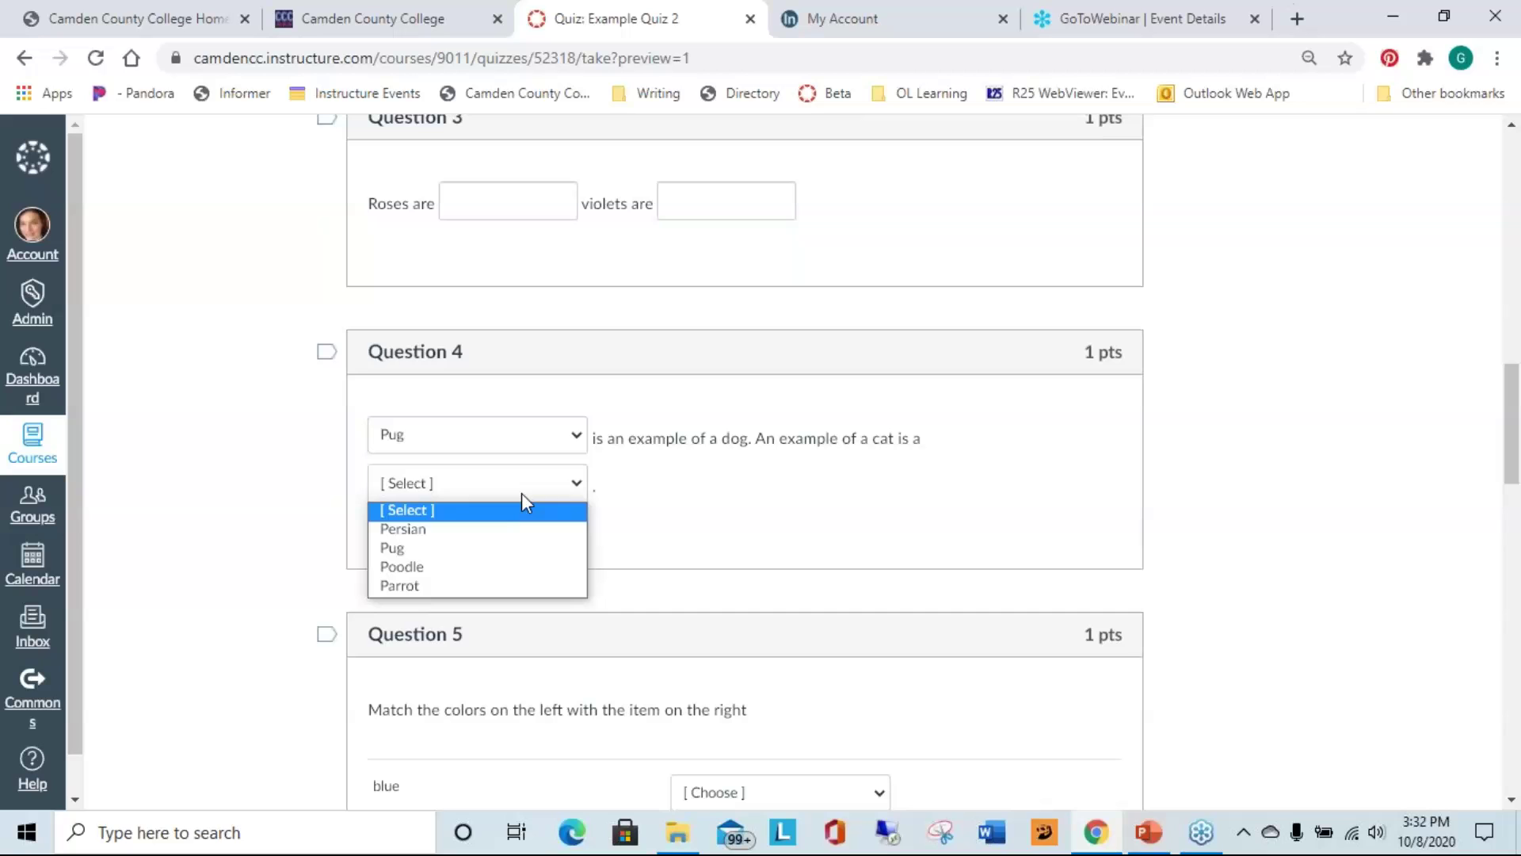
pyautogui.click(510, 529)
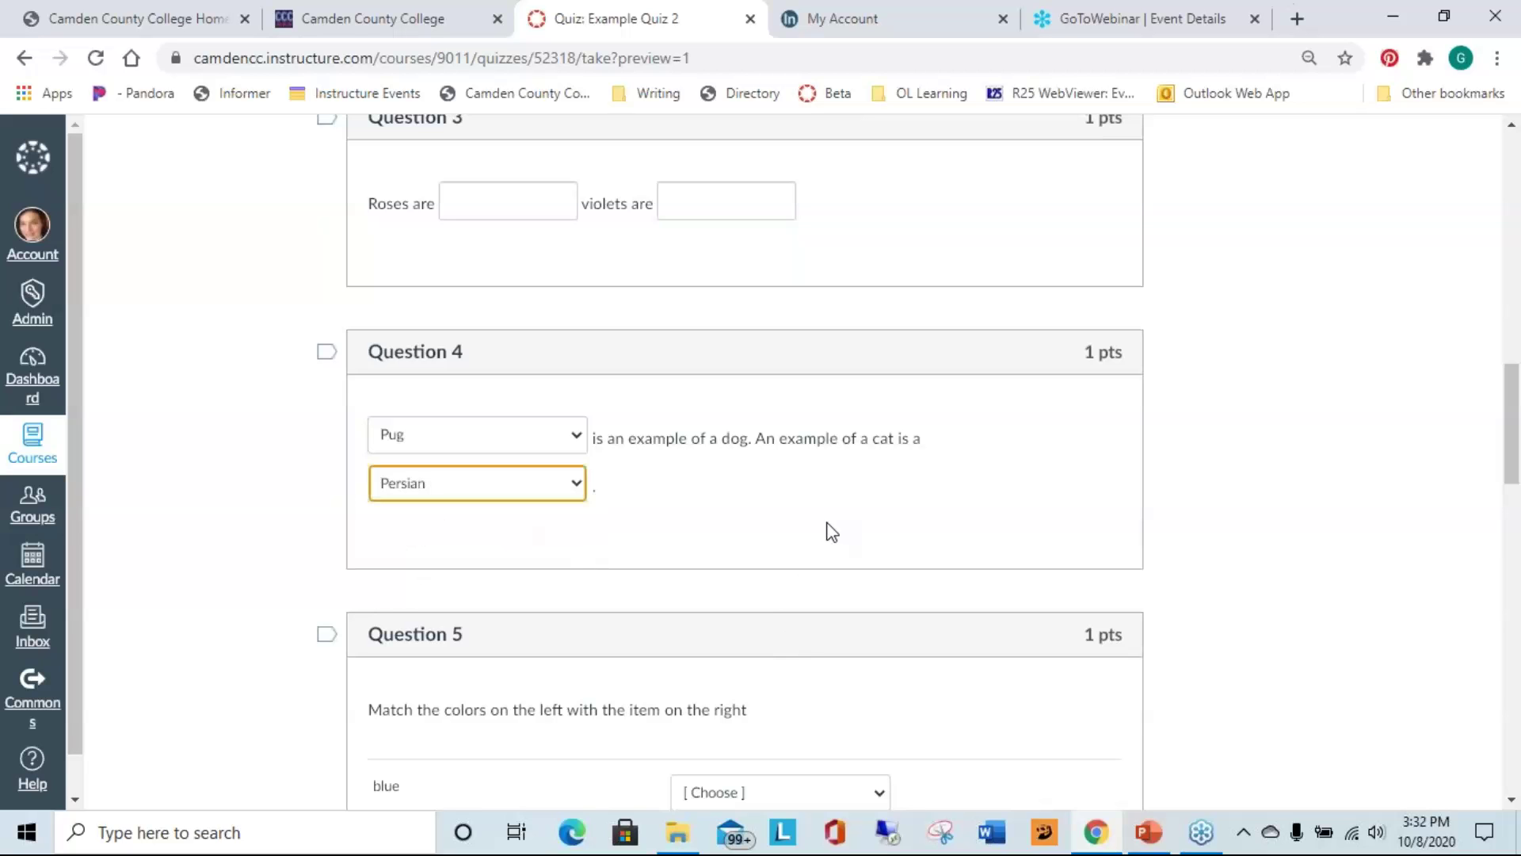
# - Match the color blue with sky in Question 5 of the preview
pyautogui.scroll(-5, 831, 531)
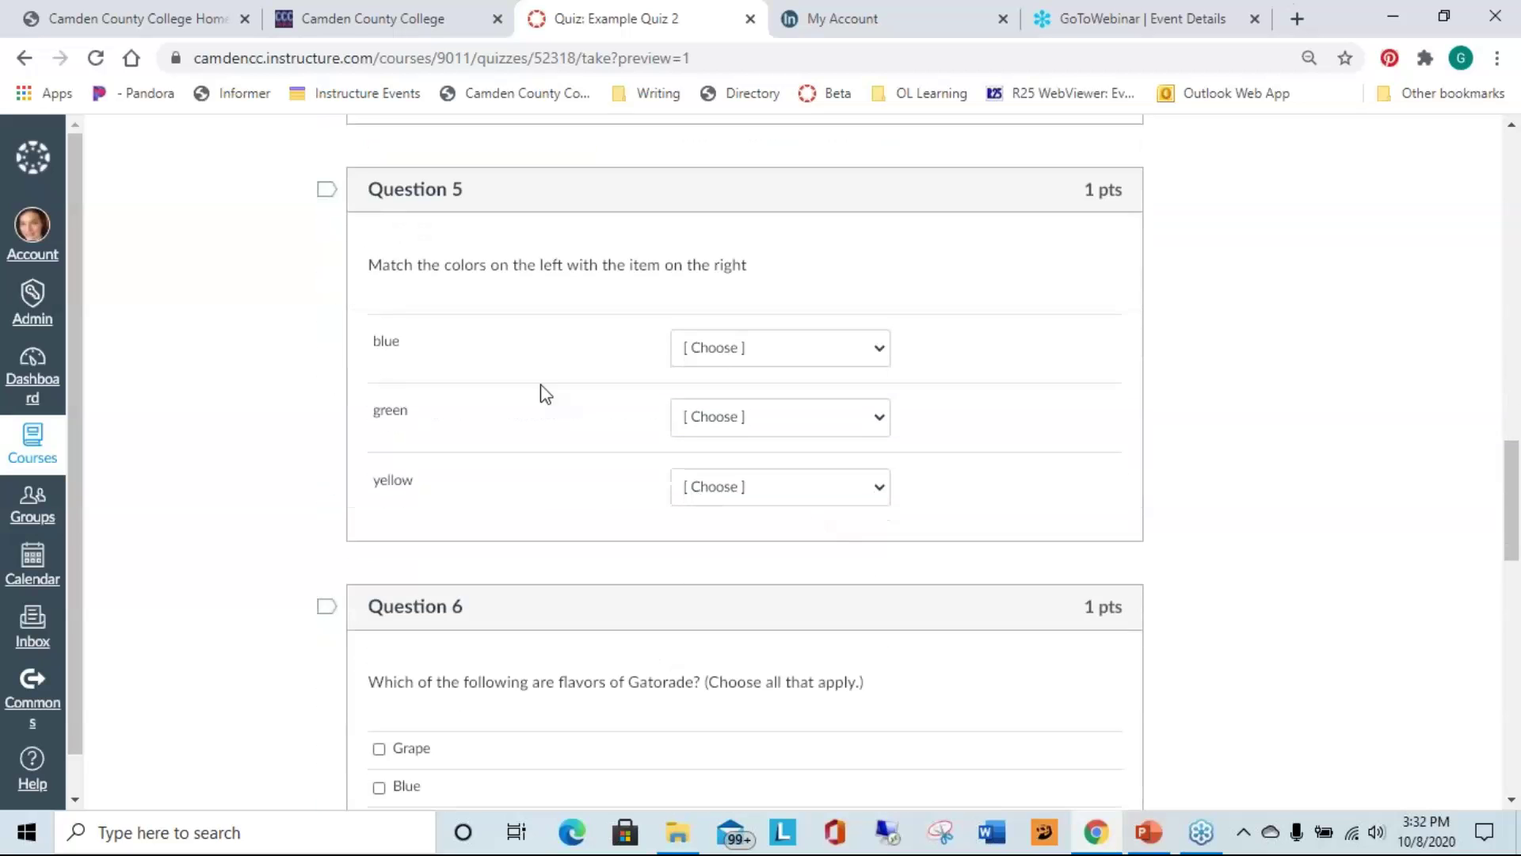
pyautogui.click(710, 353)
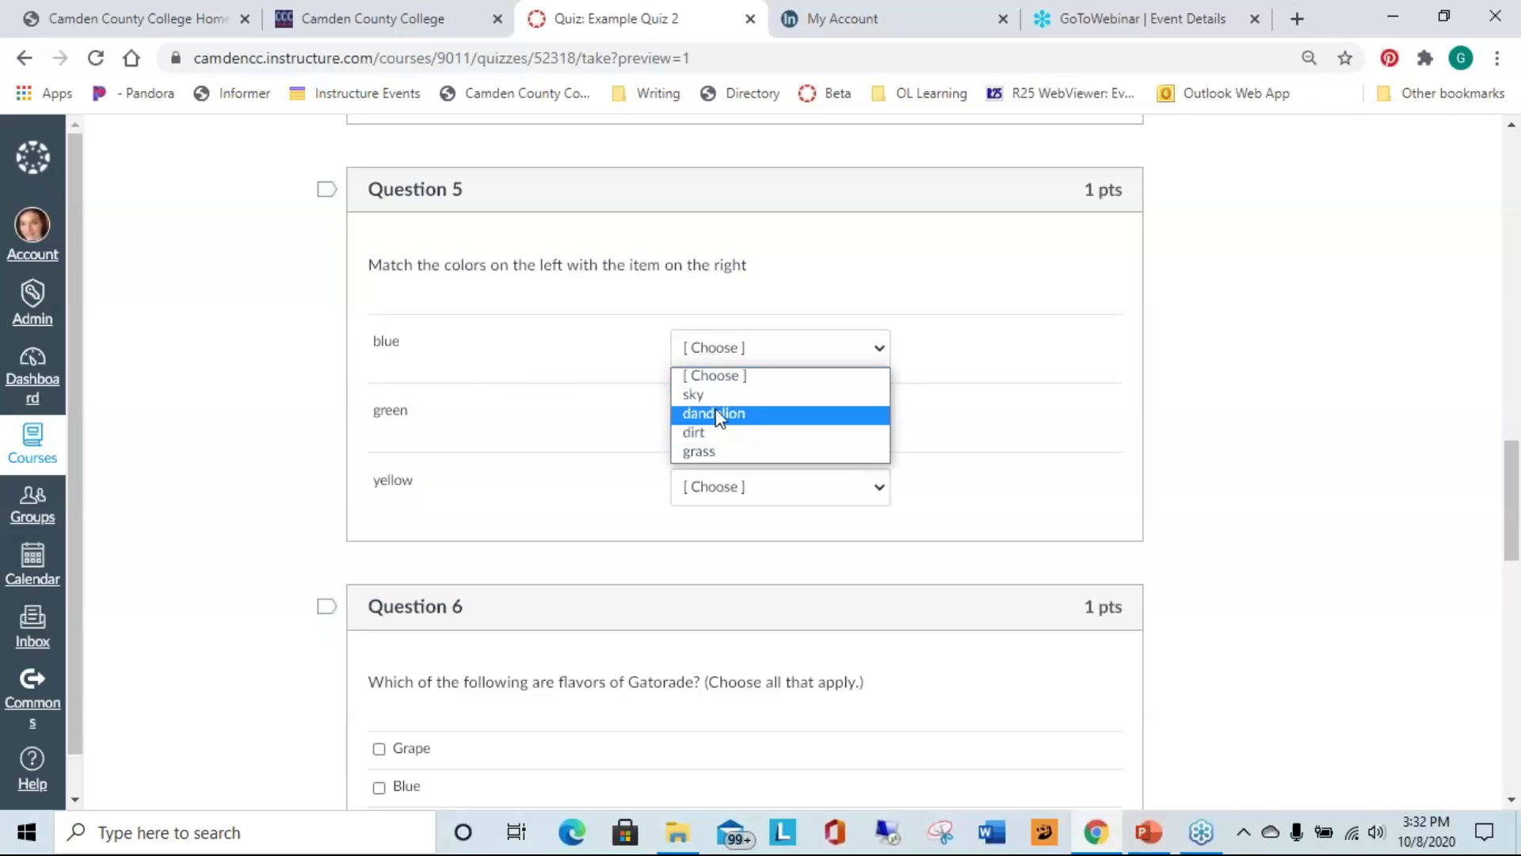
pyautogui.click(709, 393)
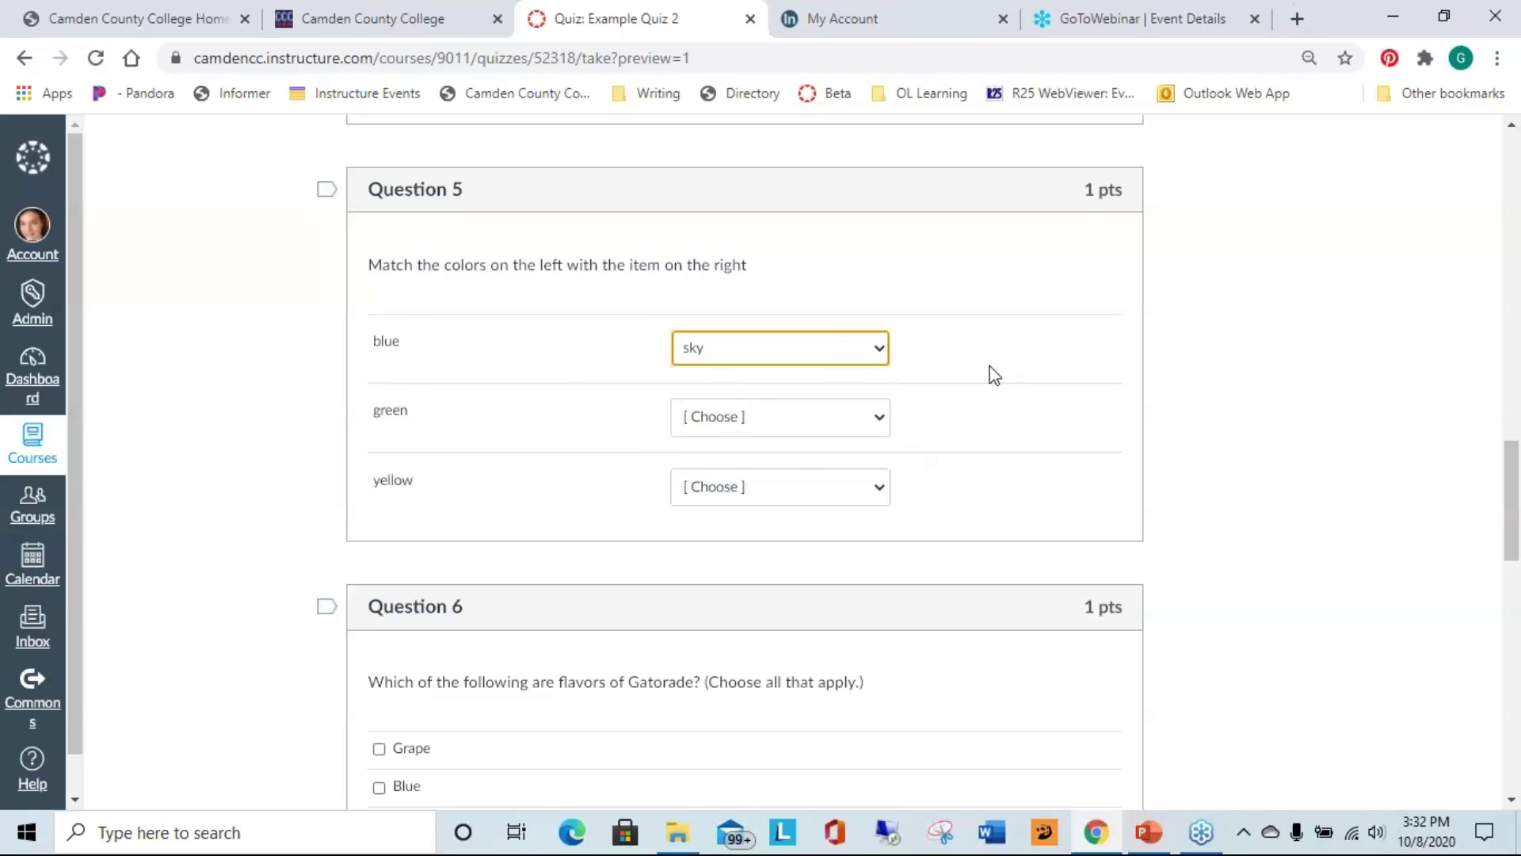
# - Look through Questions 6 to 8 of the preview, then return to the quiz's beginning and its question overview
pyautogui.scroll(-4, 994, 374)
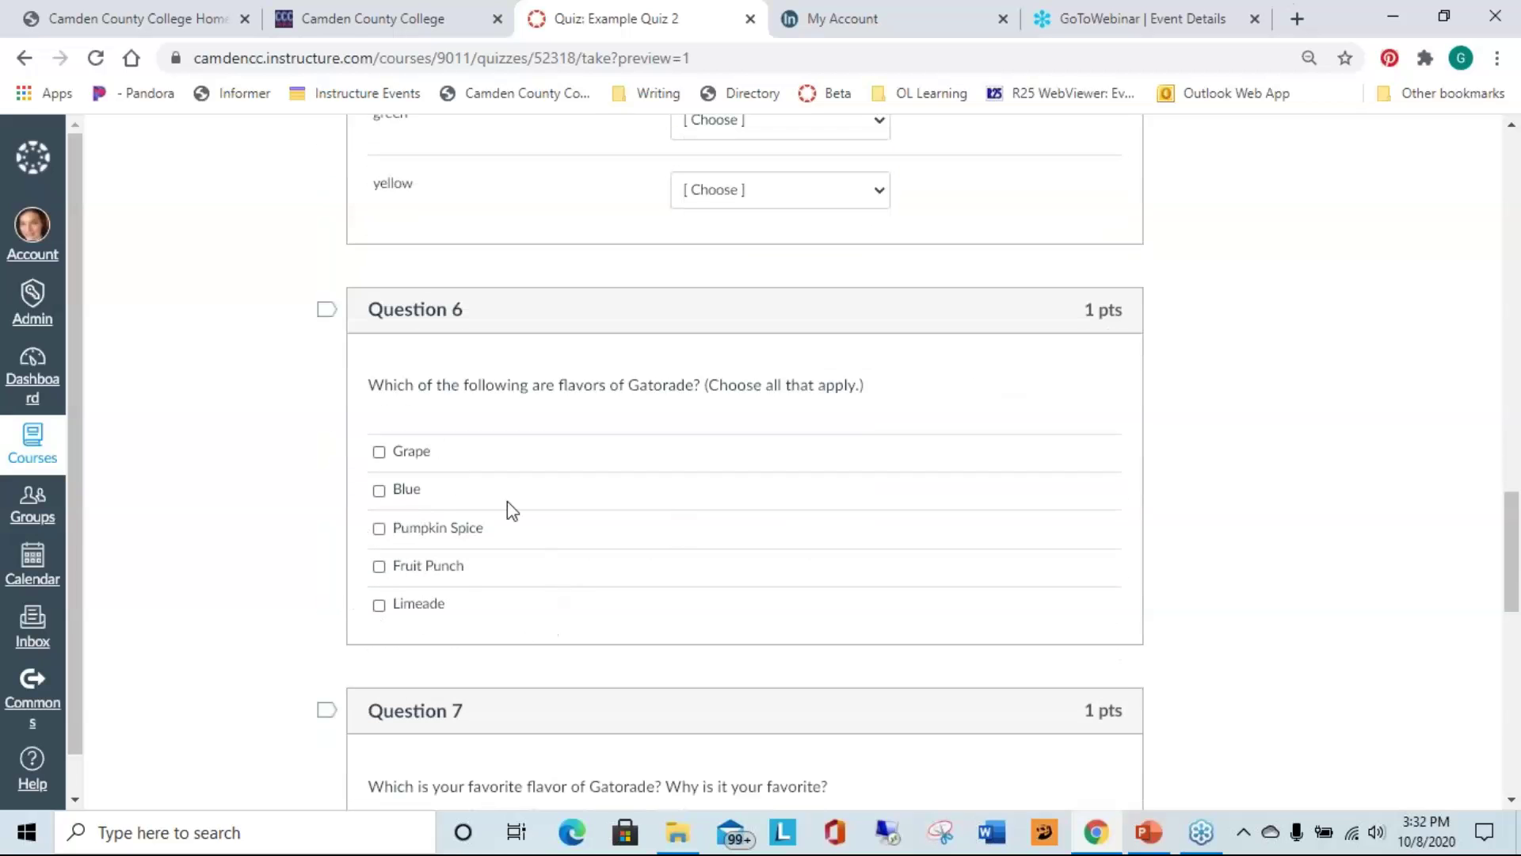
pyautogui.scroll(-4, 455, 492)
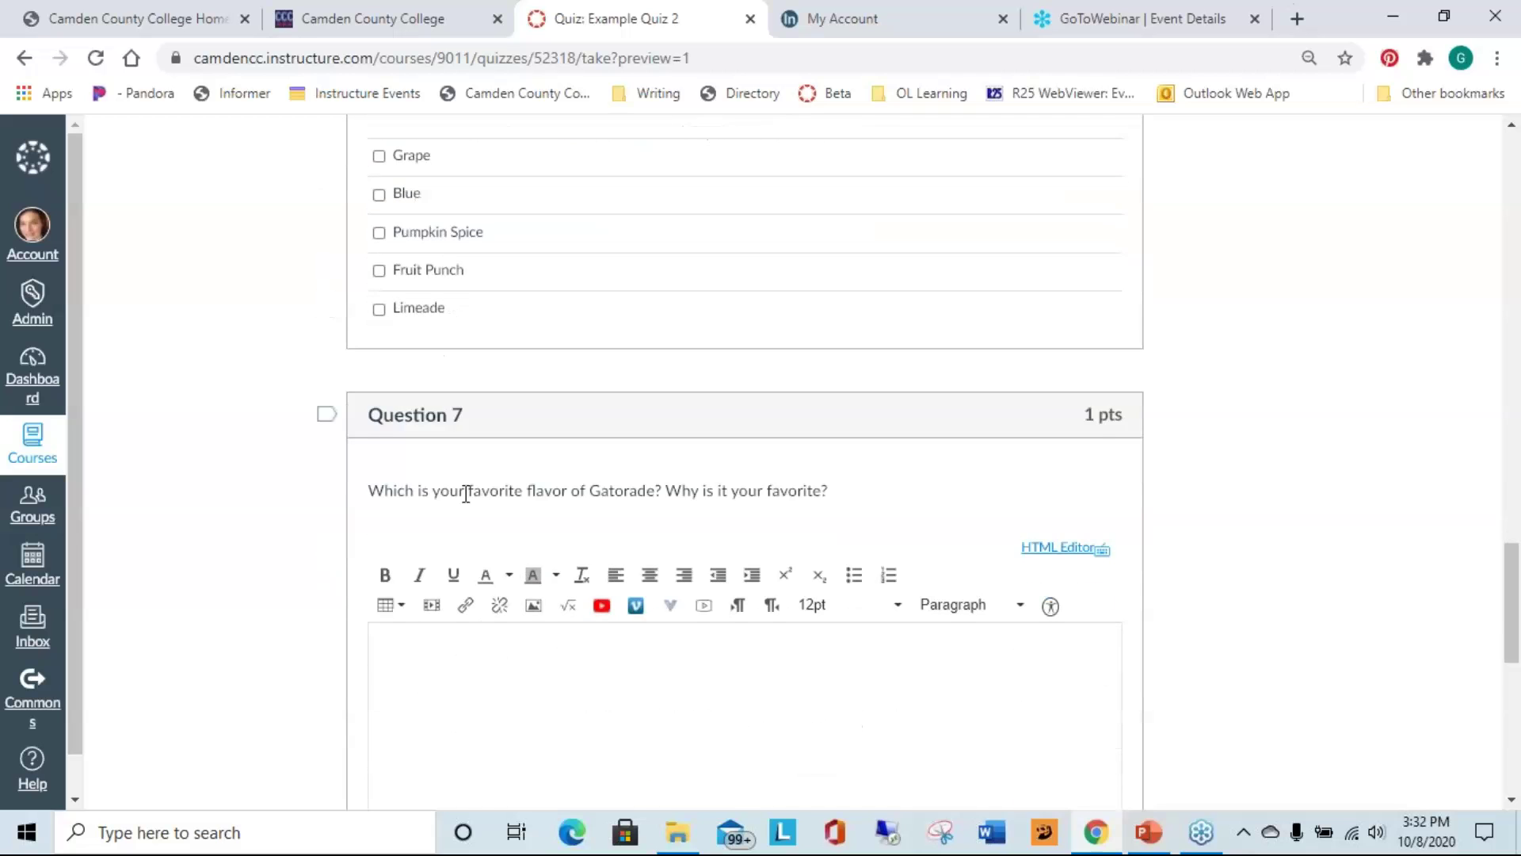
pyautogui.scroll(-2, 467, 499)
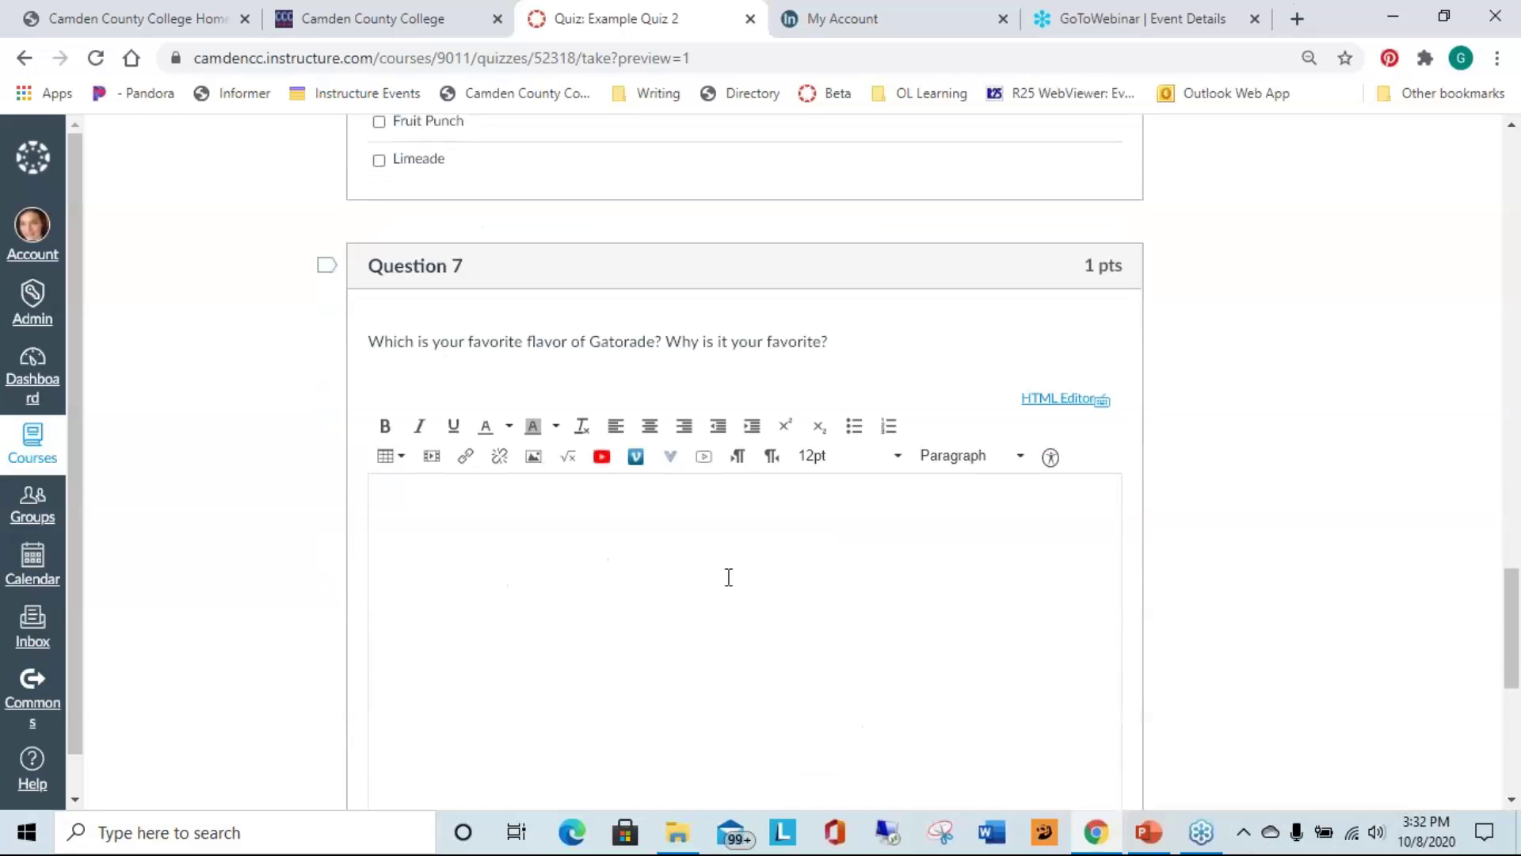
pyautogui.scroll(-6, 723, 572)
pyautogui.scroll(-2, 719, 523)
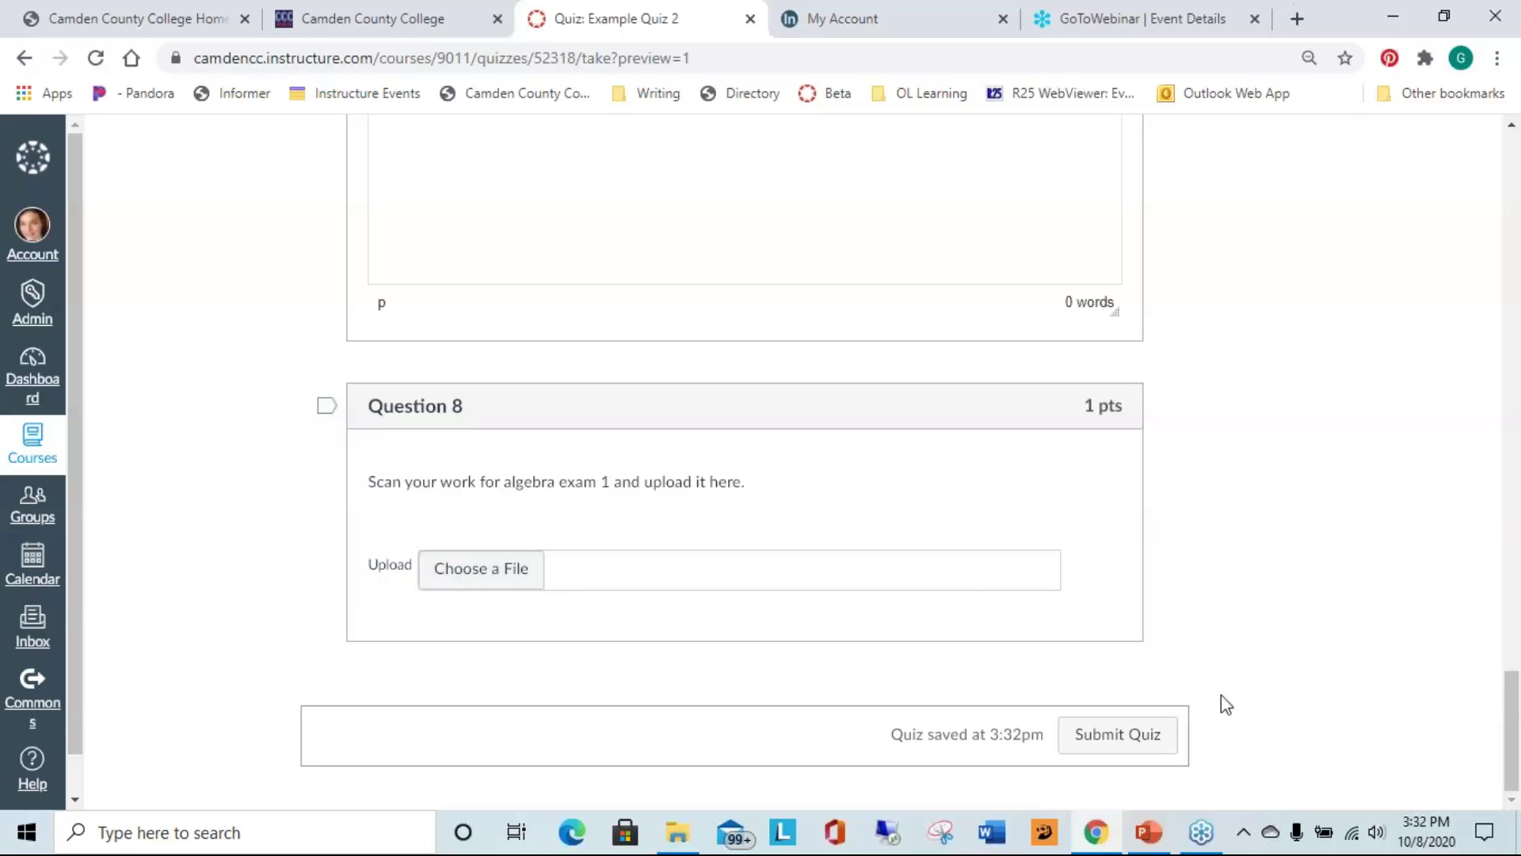
pyautogui.moveTo(1515, 757); pyautogui.dragTo(1518, 205)
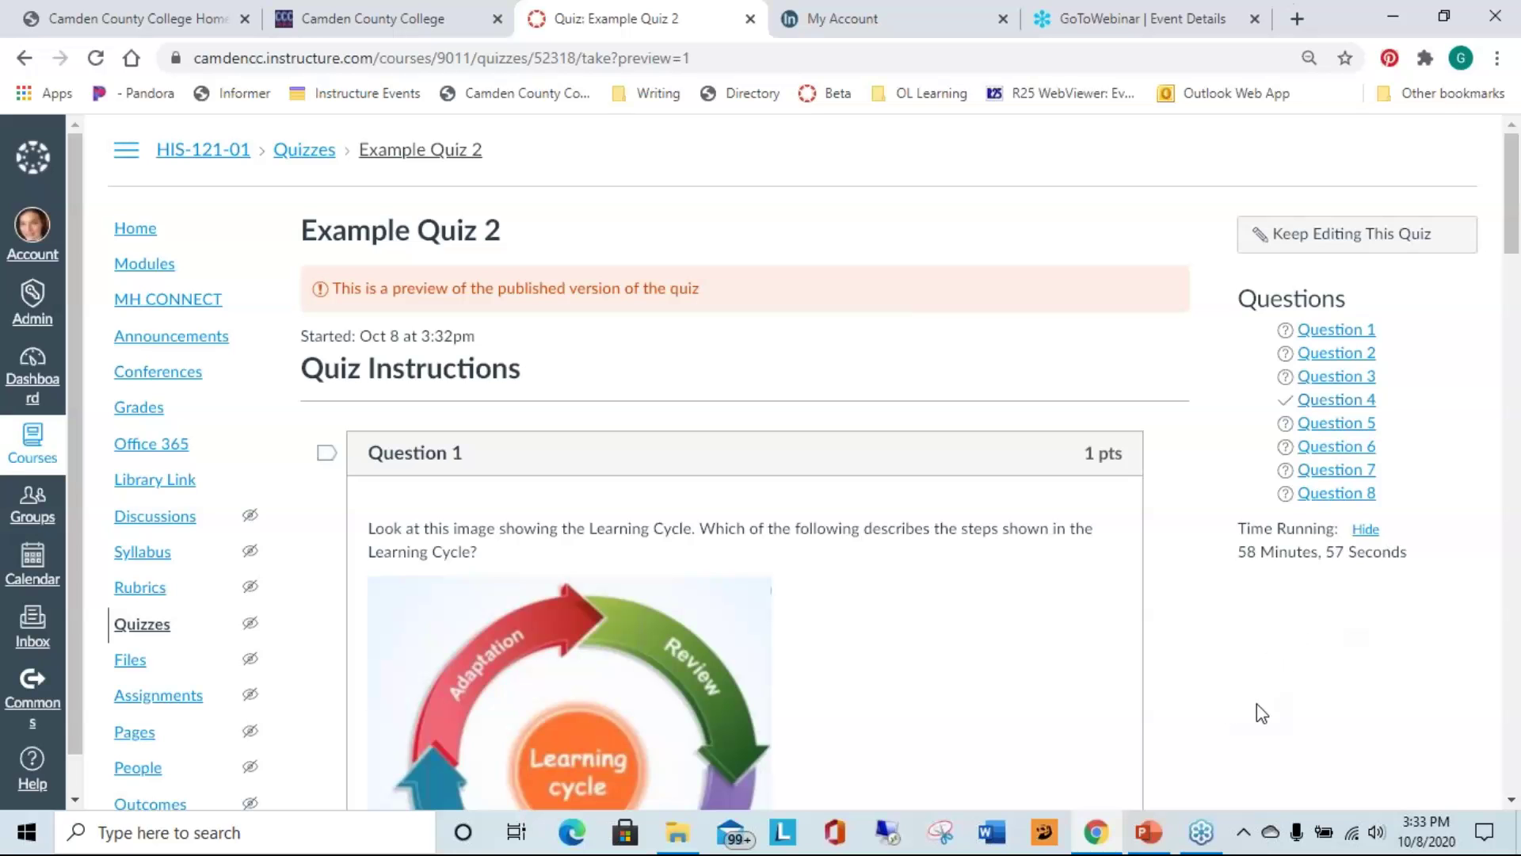
pyautogui.scroll(-2, 1280, 639)
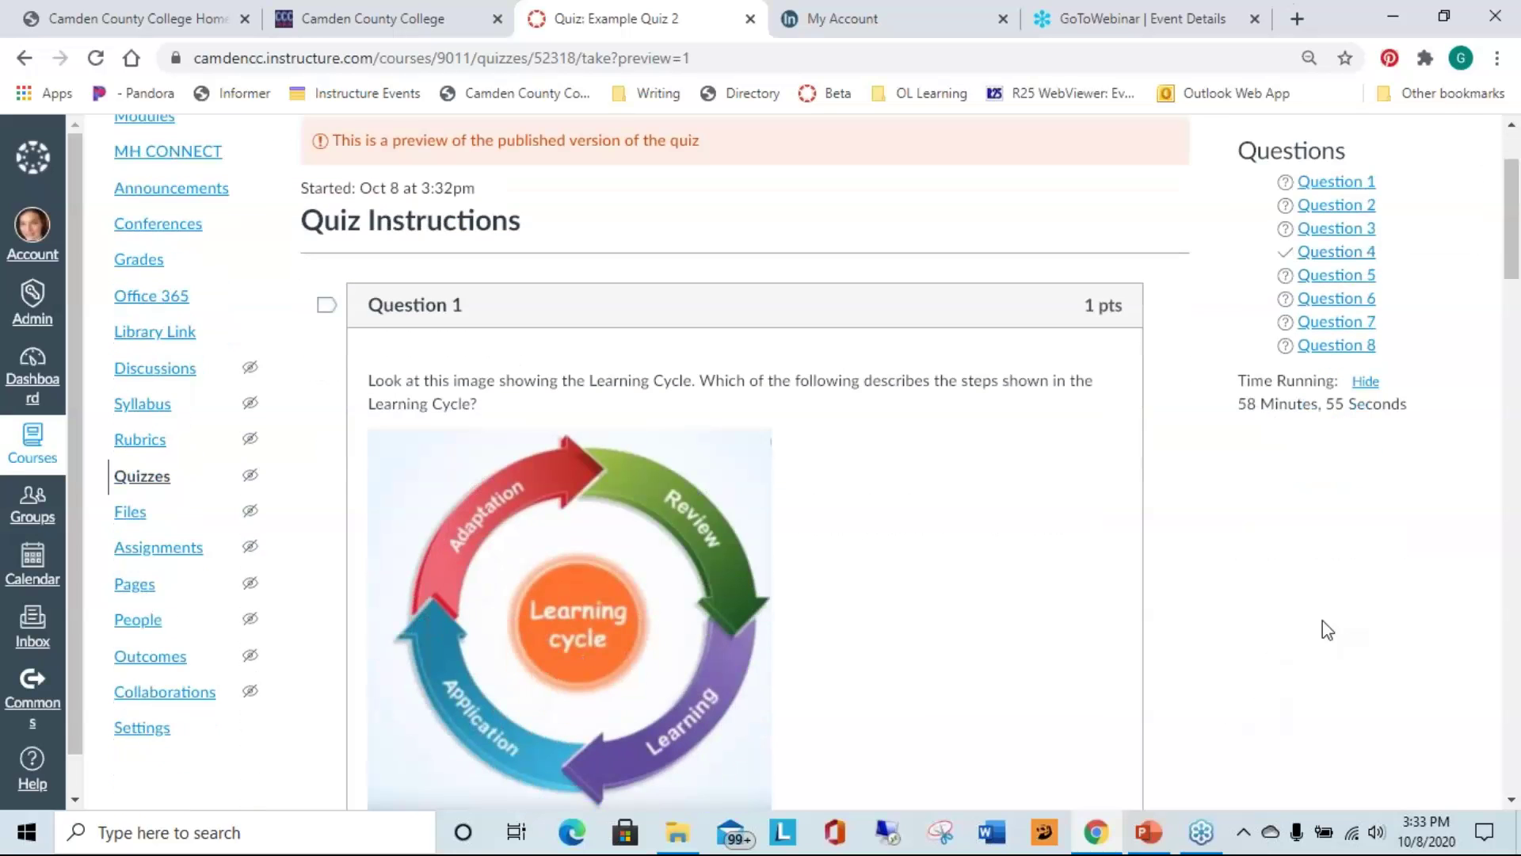
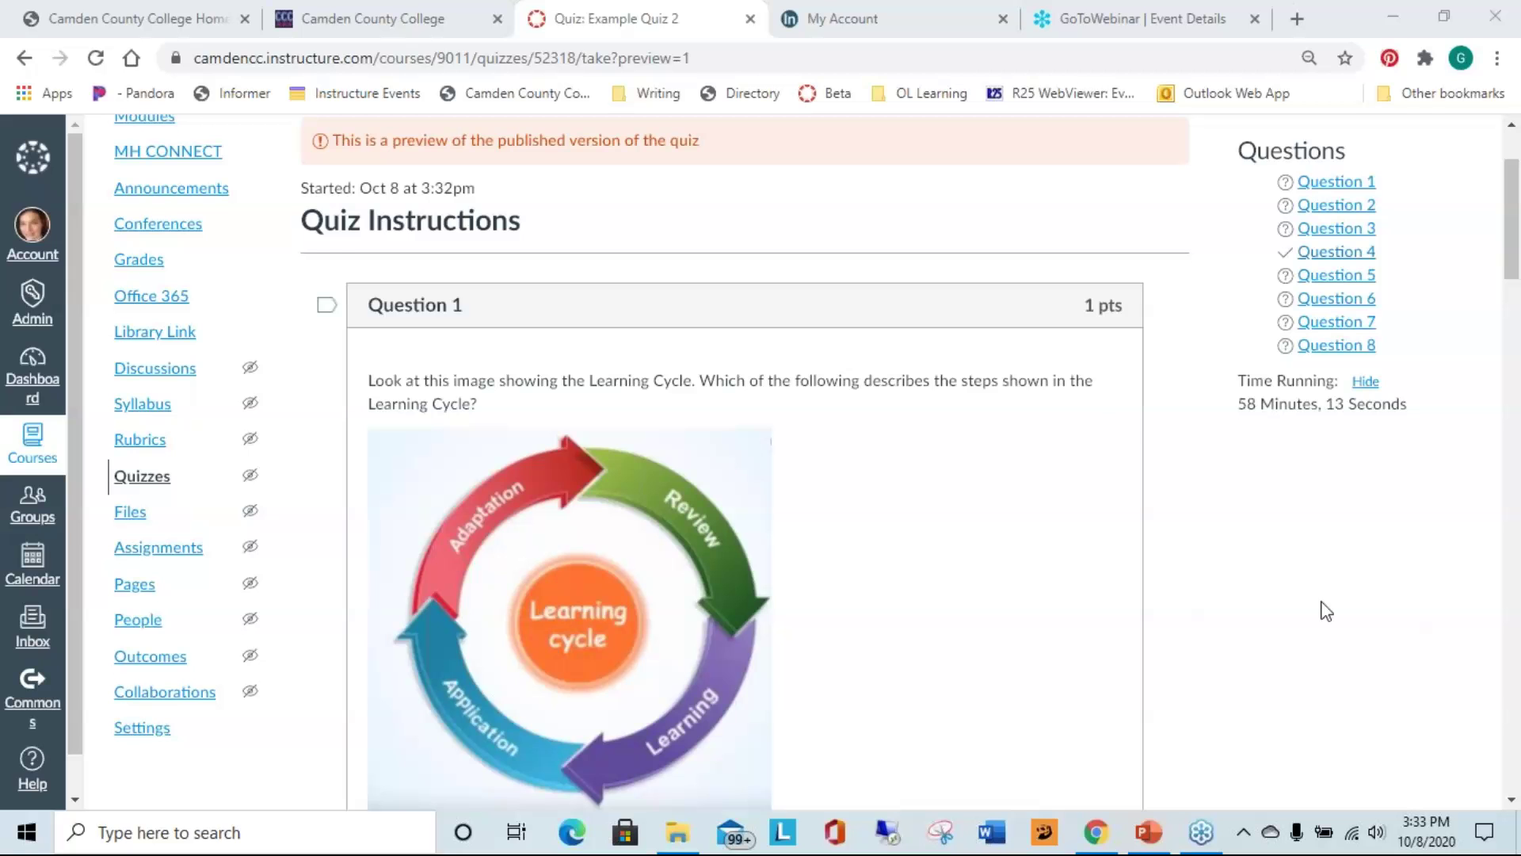
pyautogui.scroll(2, 1326, 611)
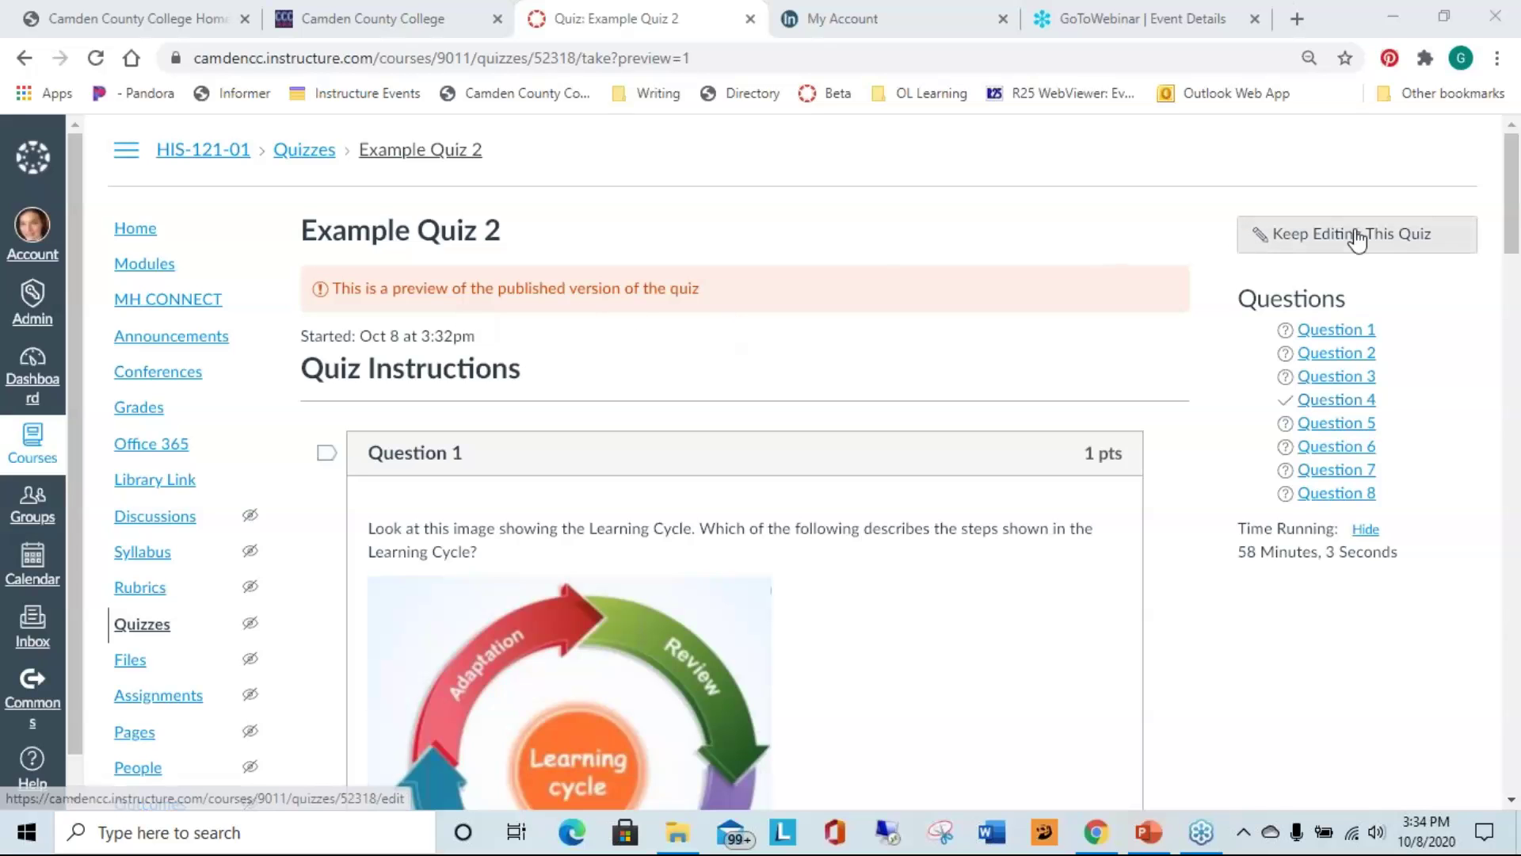
# - Return to editing Example Quiz 2 and look through its full list of questions
pyautogui.click(1292, 238)
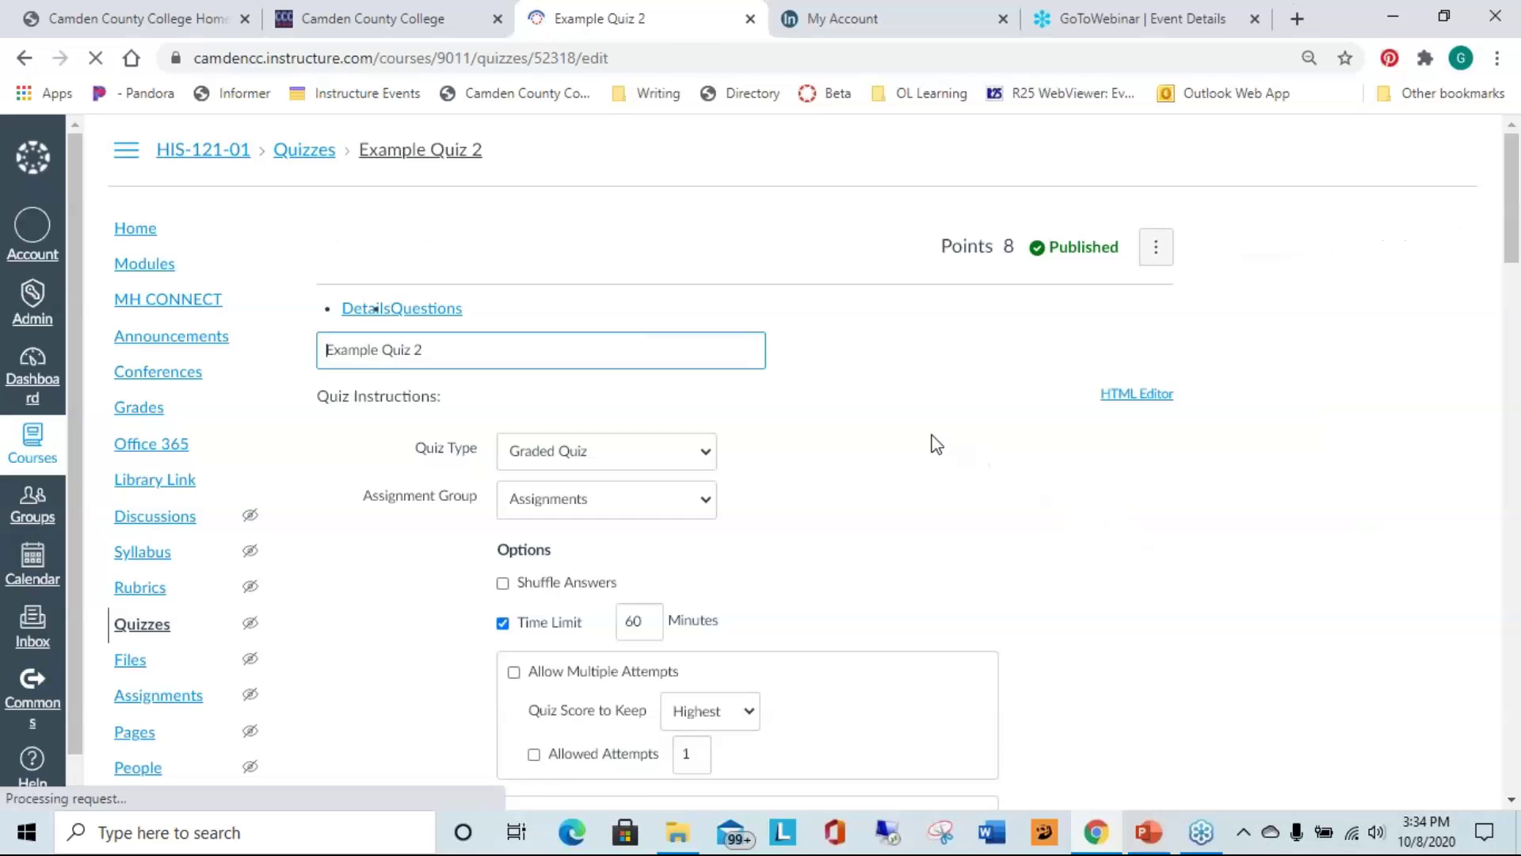
pyautogui.click(438, 316)
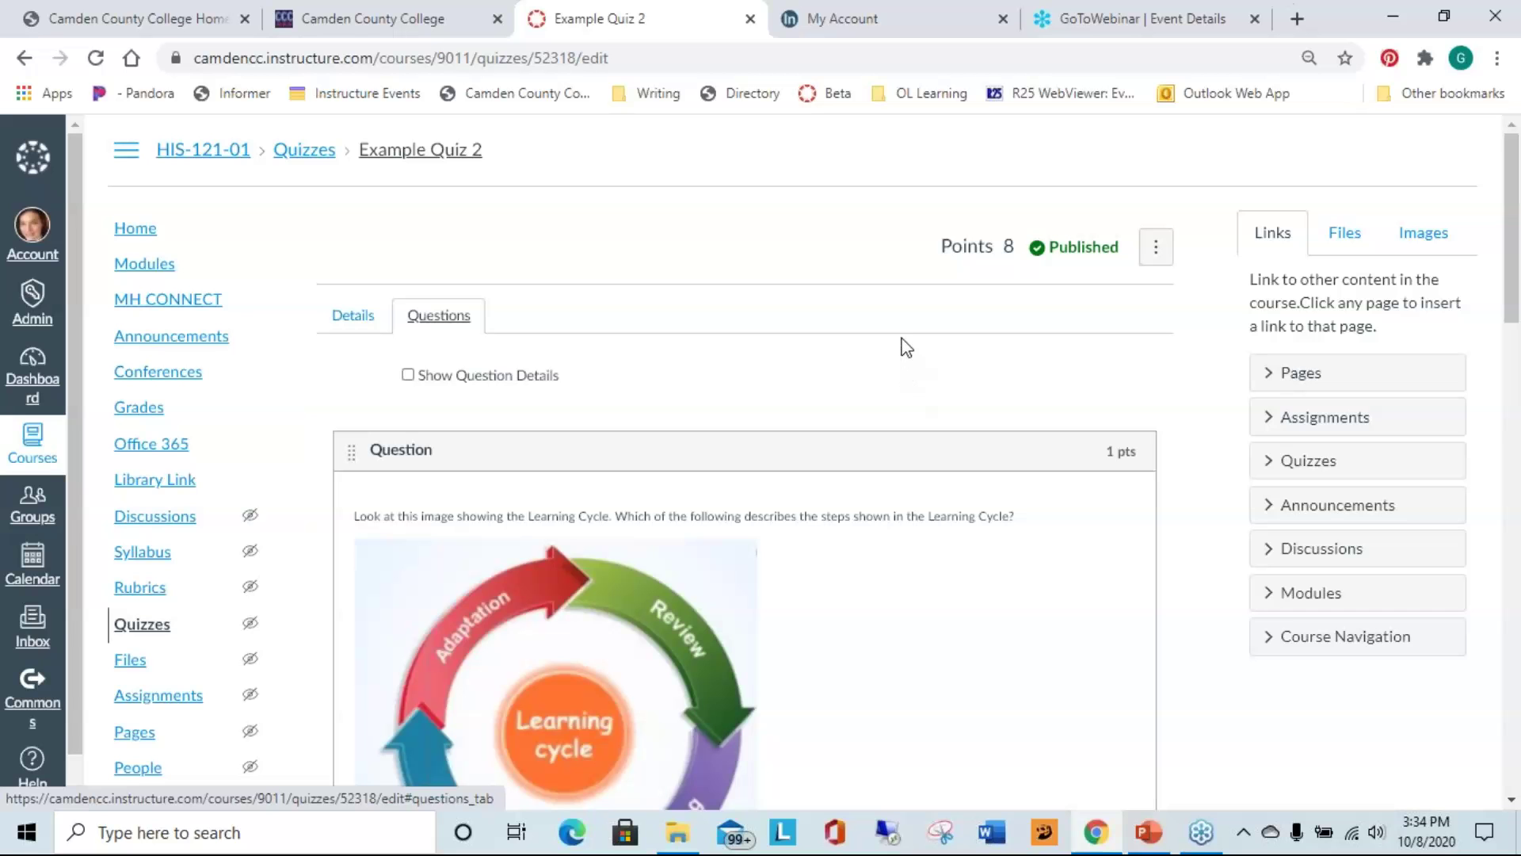
pyautogui.scroll(-1, 907, 348)
pyautogui.scroll(-15, 906, 349)
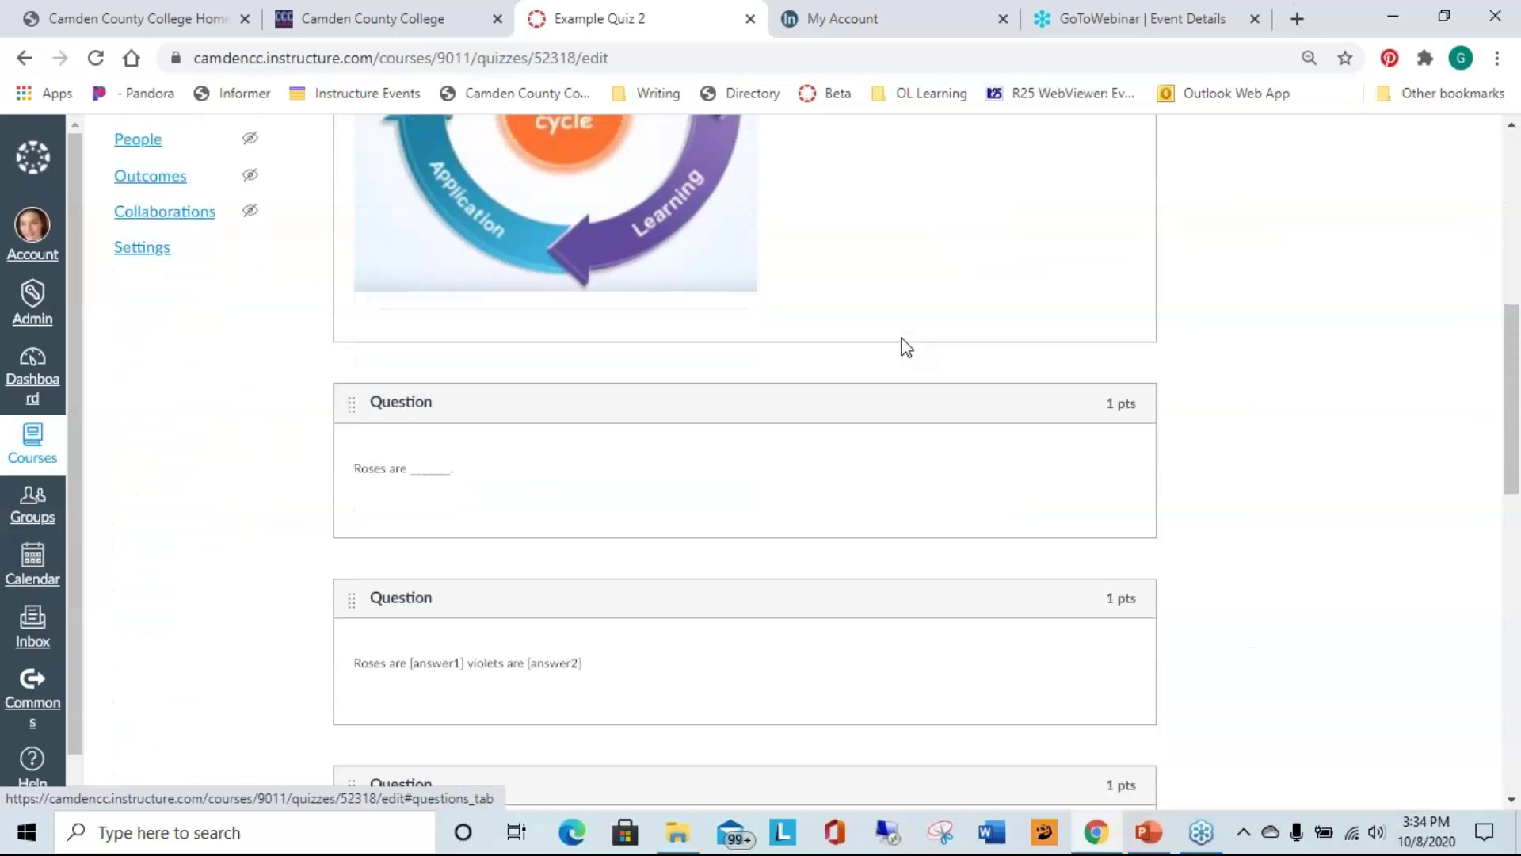
pyautogui.scroll(-6, 907, 349)
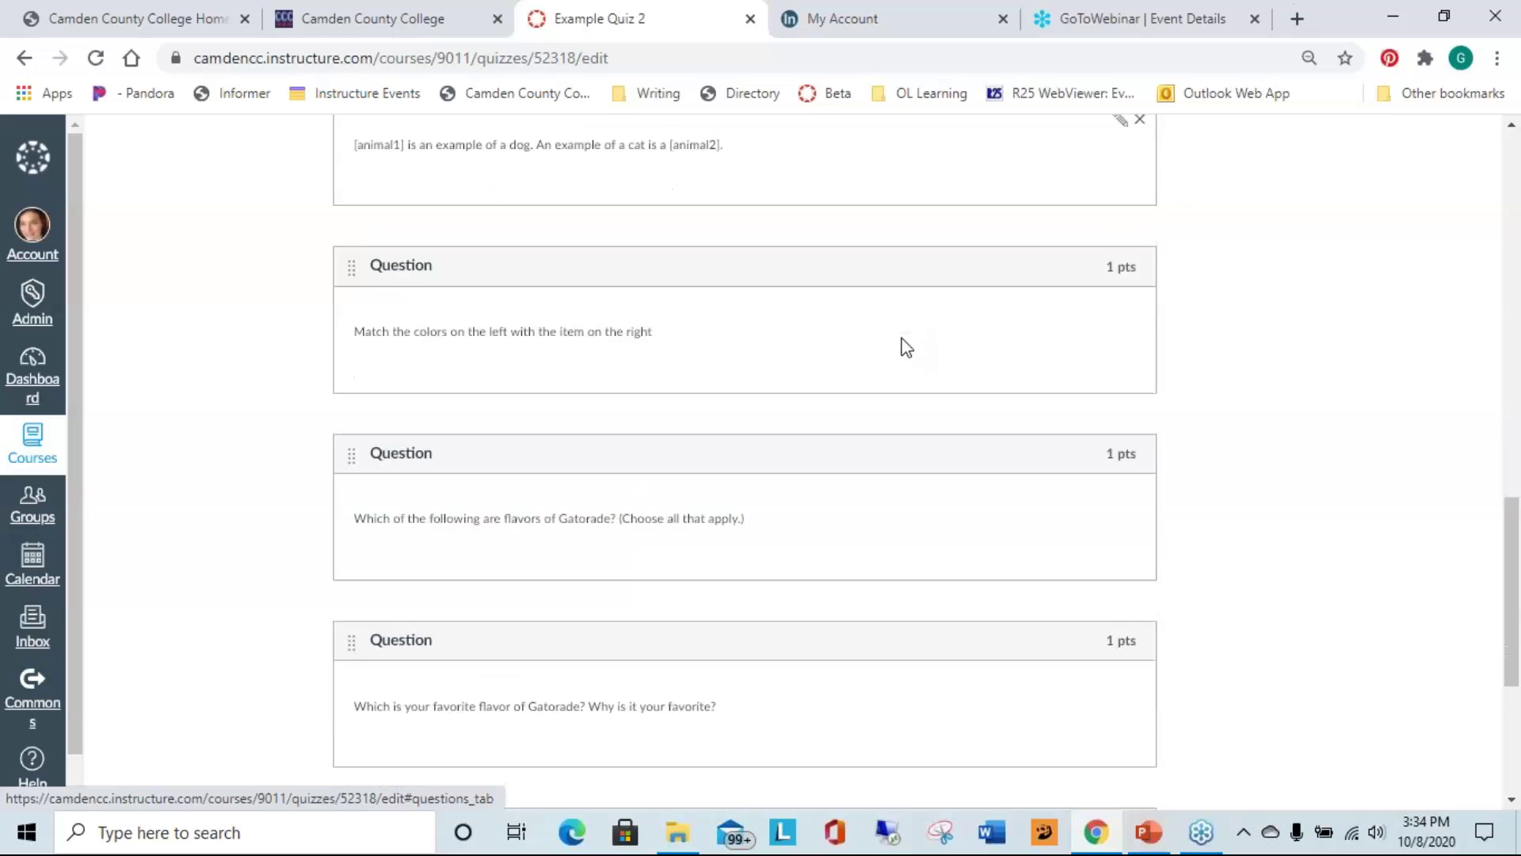
pyautogui.scroll(-4, 906, 349)
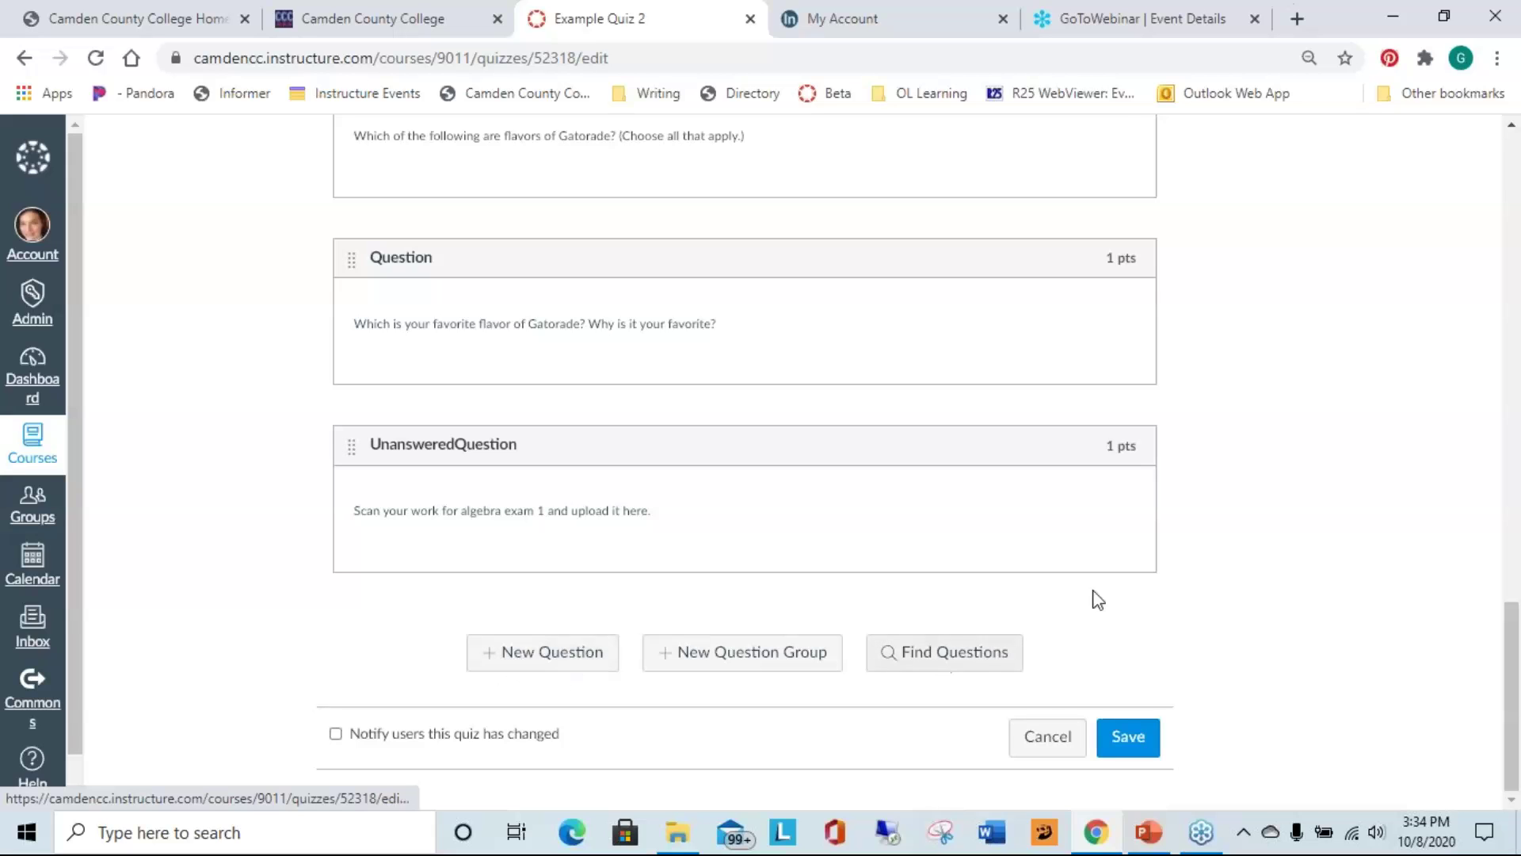
pyautogui.moveTo(1514, 695); pyautogui.dragTo(1458, 234)
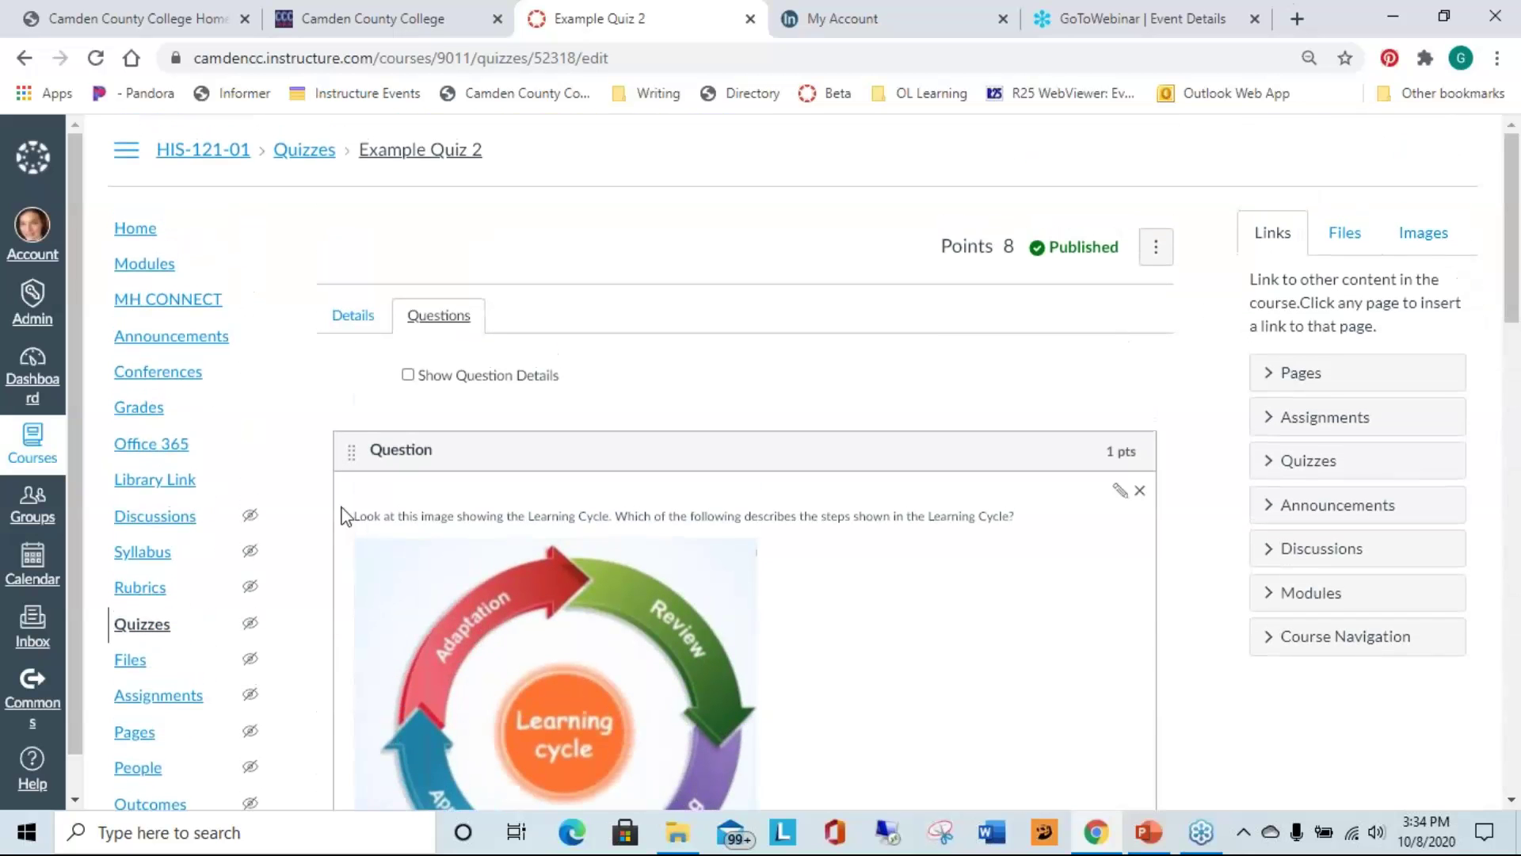
# - Open Example Quiz 1 for editing and examine the questions in its Chapter 1.1 question group
pyautogui.click(151, 626)
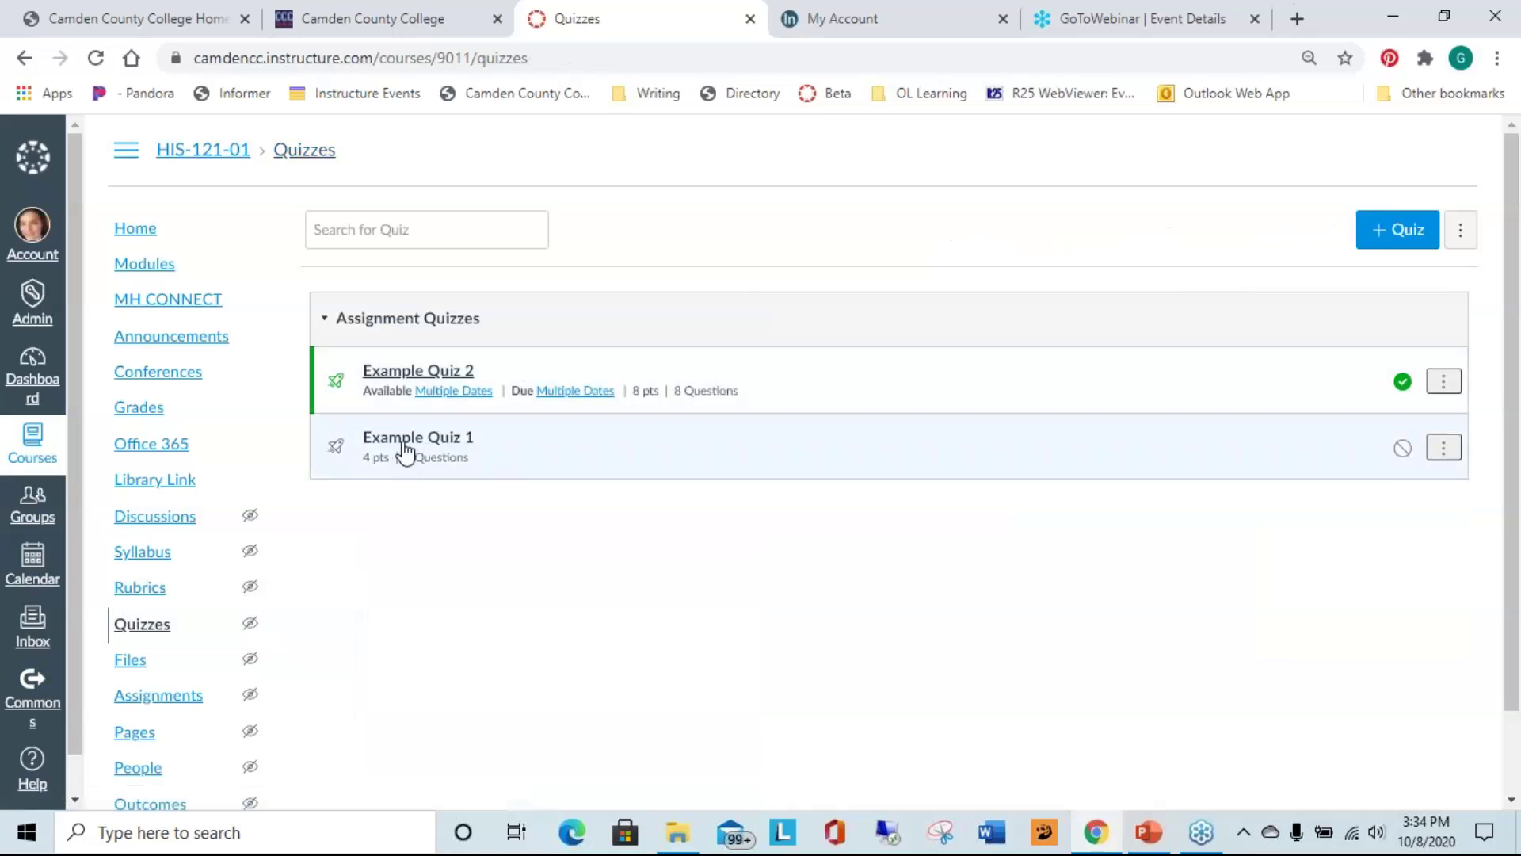
pyautogui.click(406, 448)
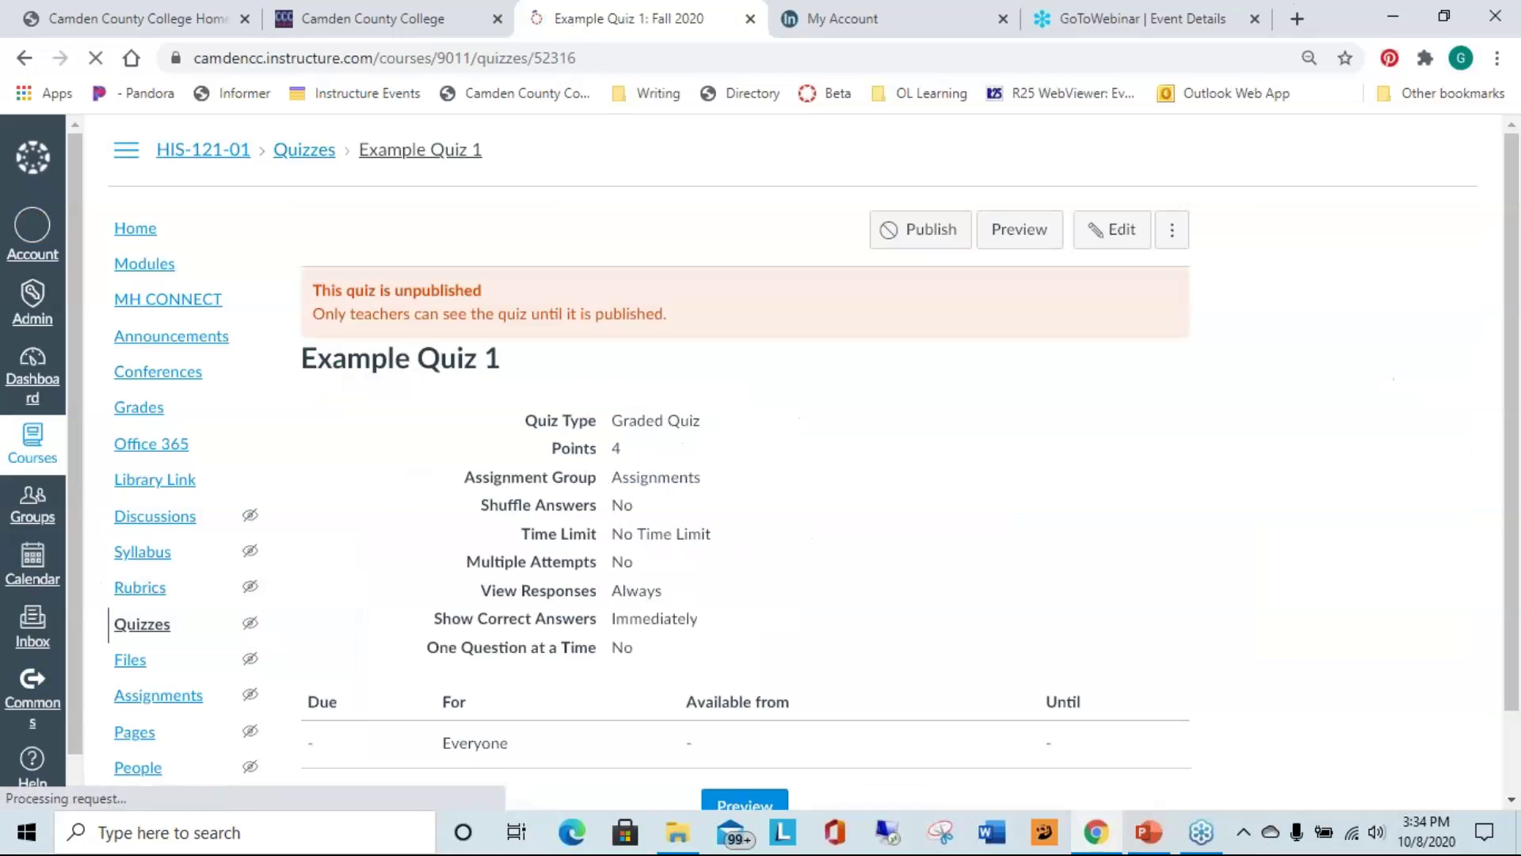
pyautogui.click(1110, 230)
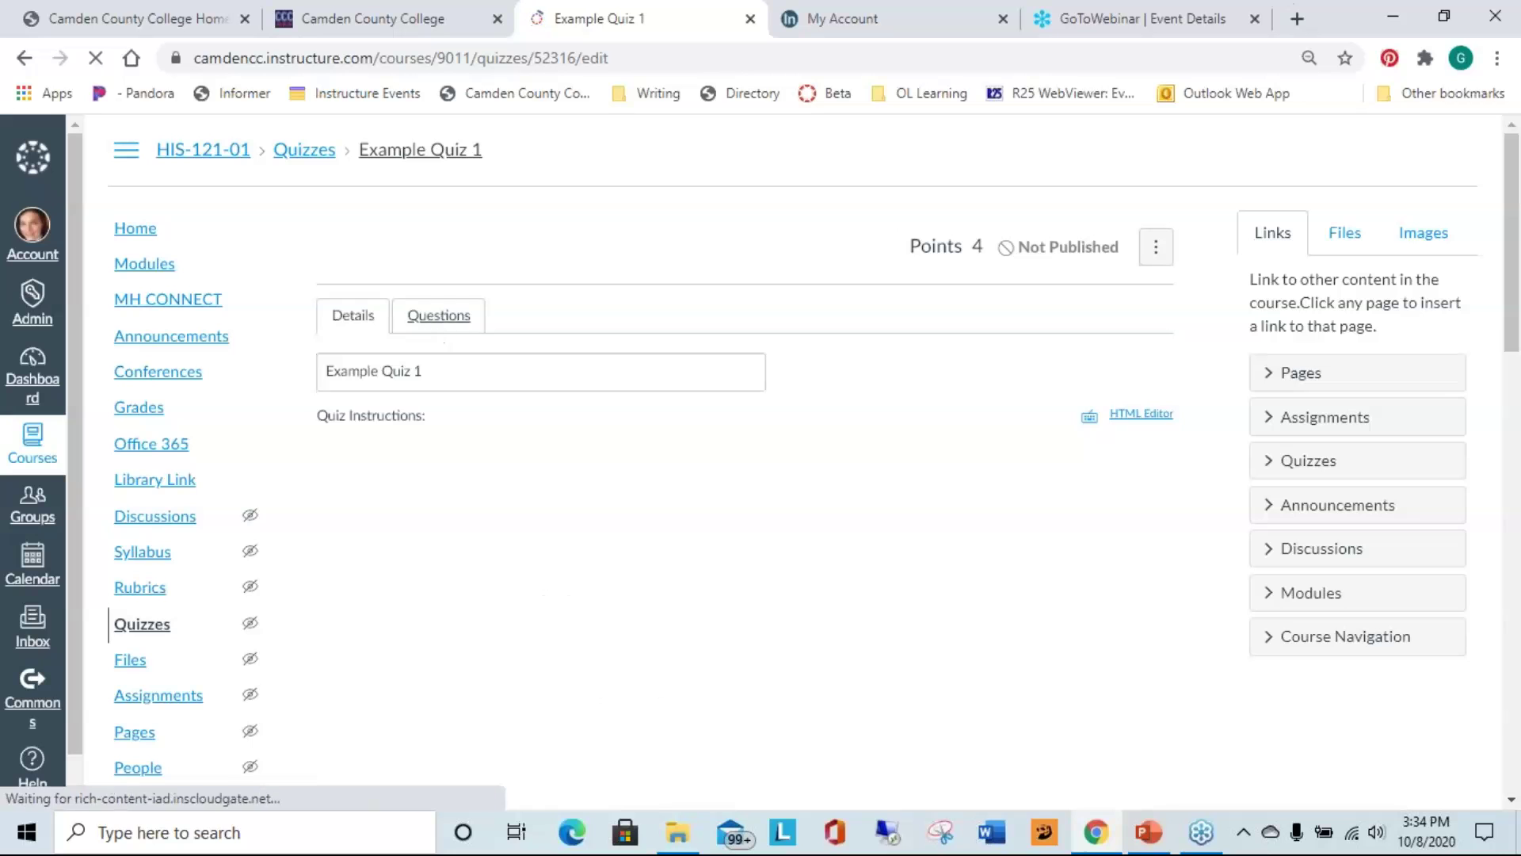
pyautogui.scroll(-2, 1011, 400)
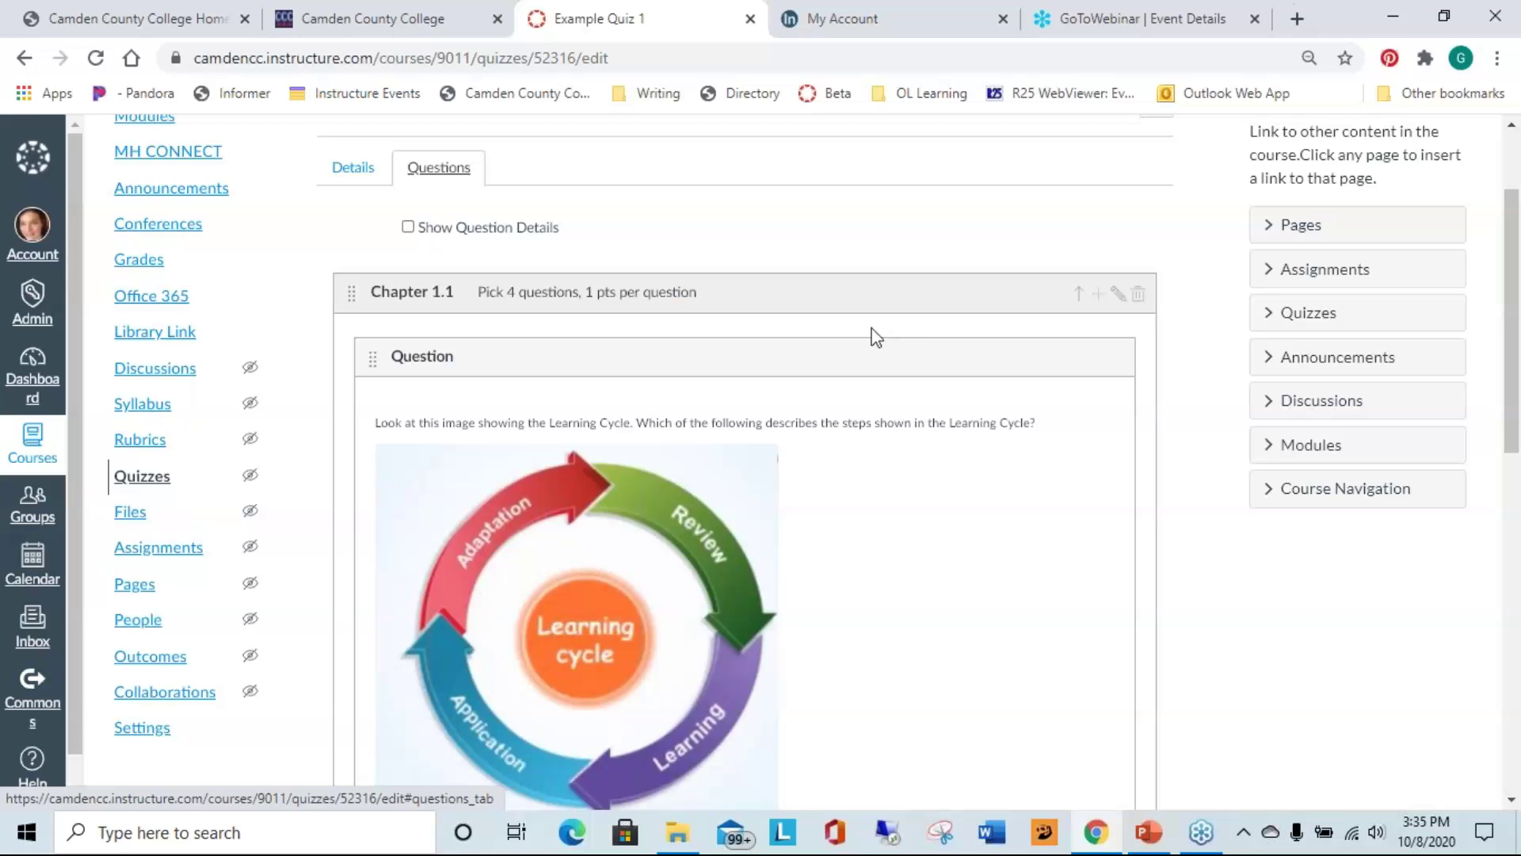
pyautogui.moveTo(859, 349)
pyautogui.scroll(-5, 954, 536)
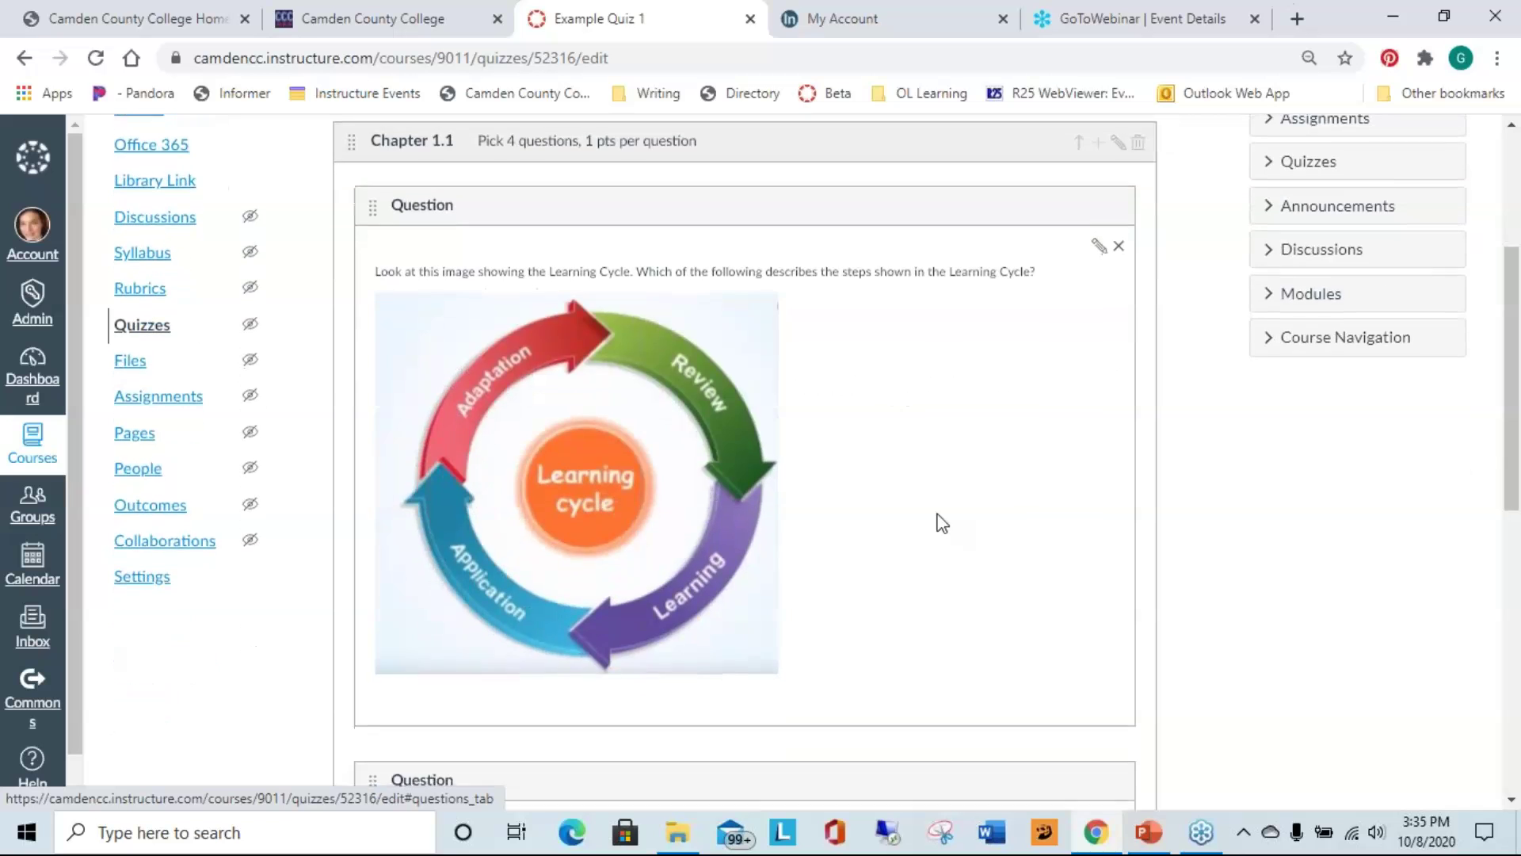
pyautogui.scroll(4, 938, 514)
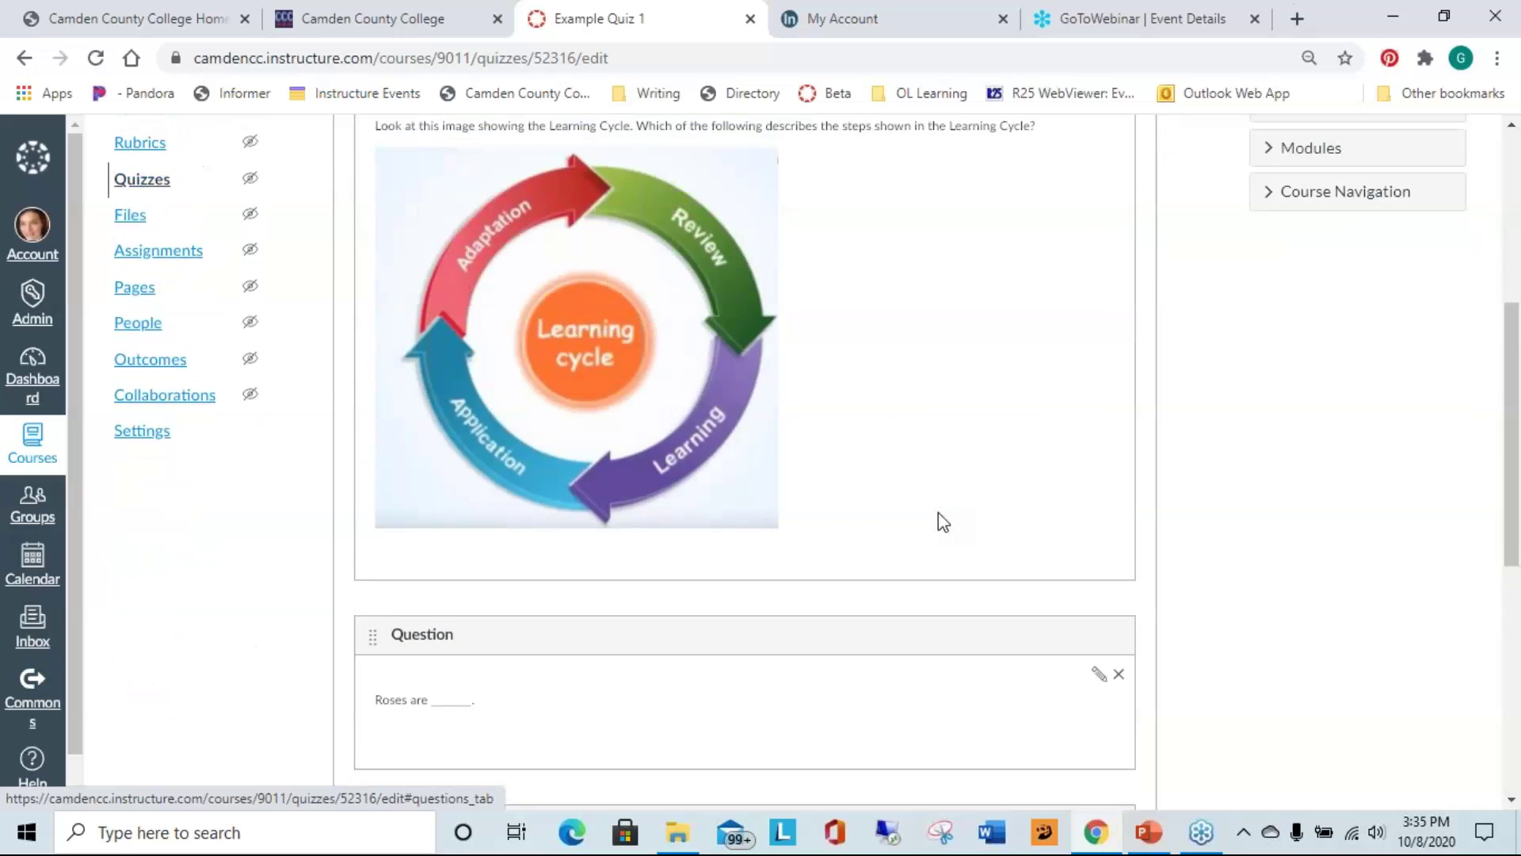
# - Create a question group named Chapter 1.2 below Chapter 1.1, picking 10 questions at 1 point each
pyautogui.scroll(2, 938, 512)
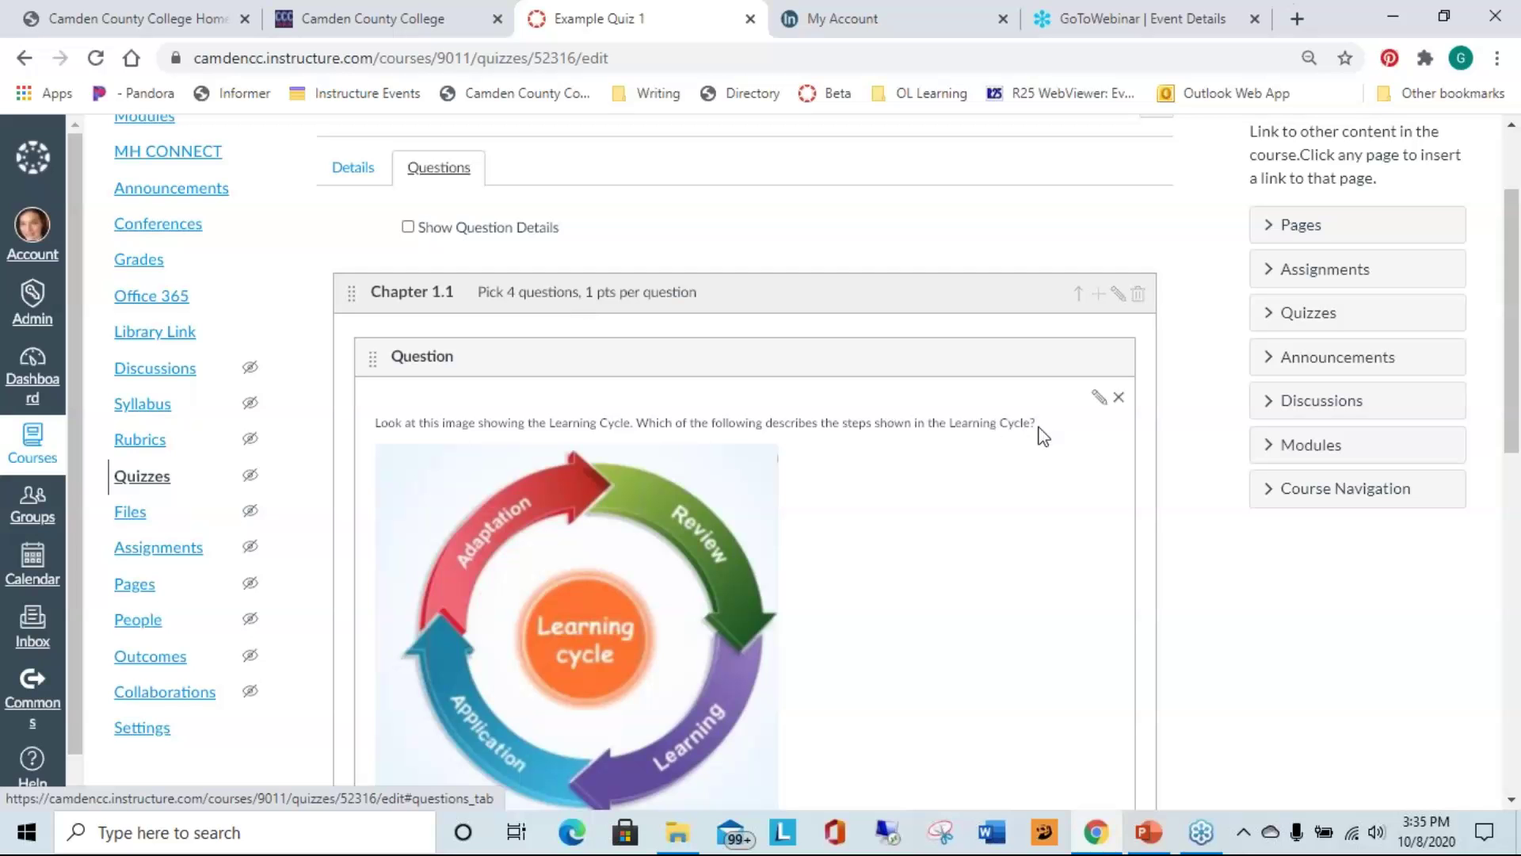
pyautogui.scroll(-12, 840, 369)
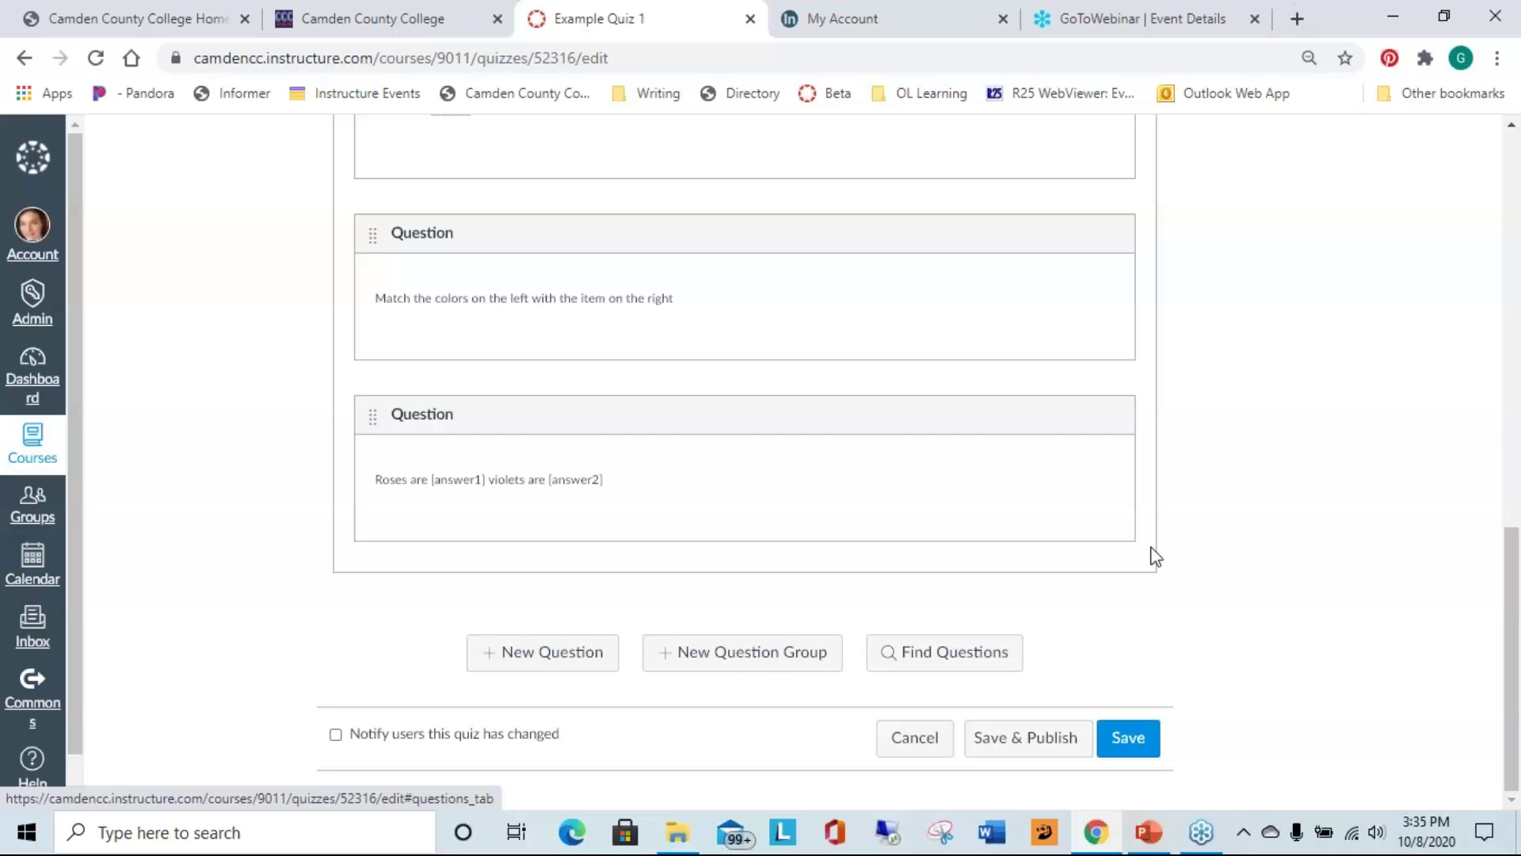
pyautogui.click(748, 662)
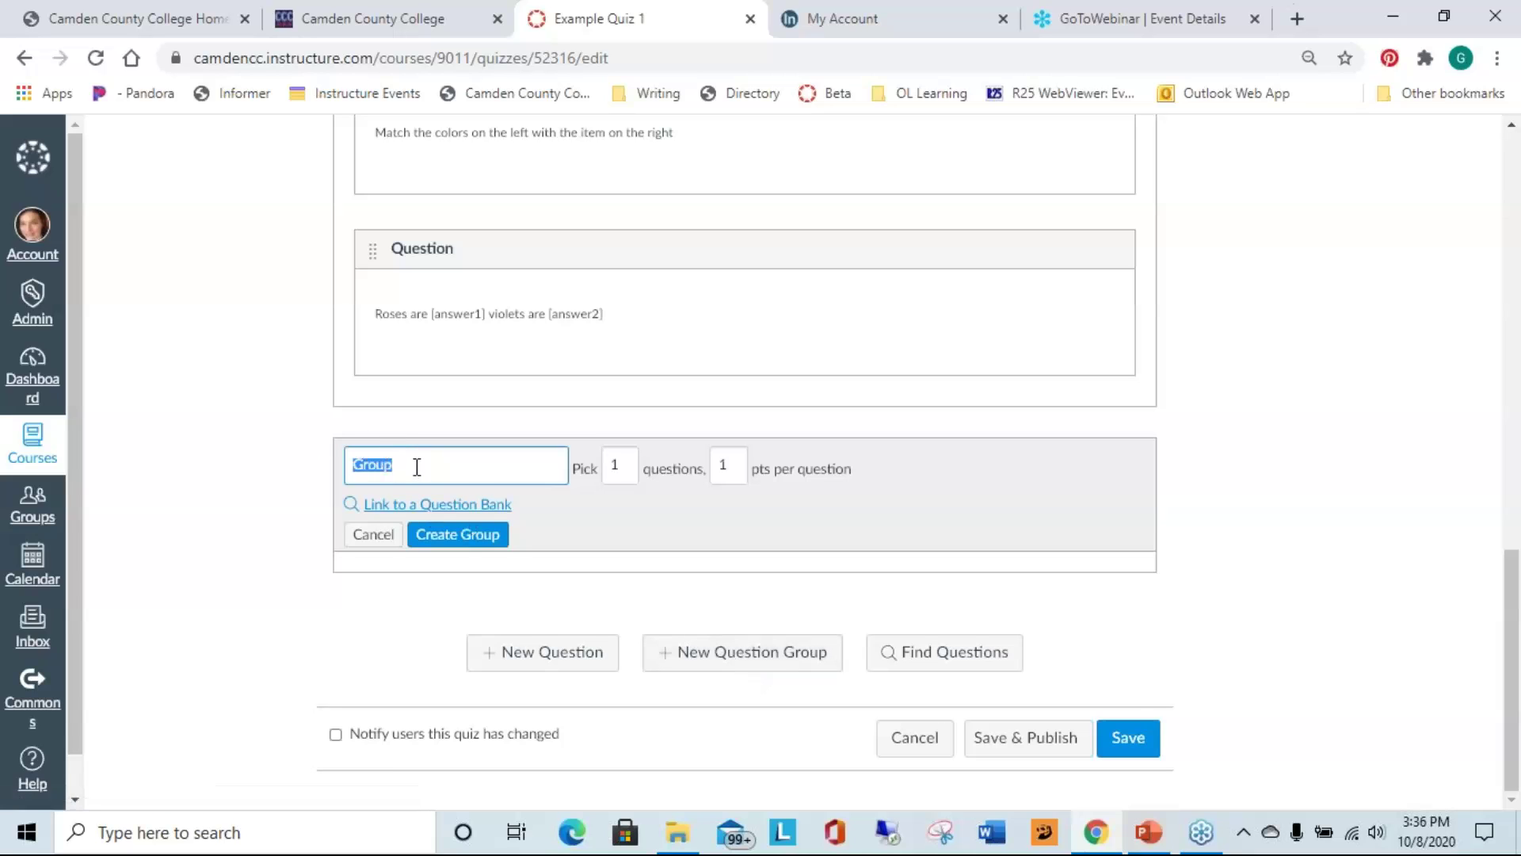
pyautogui.write('Ch')
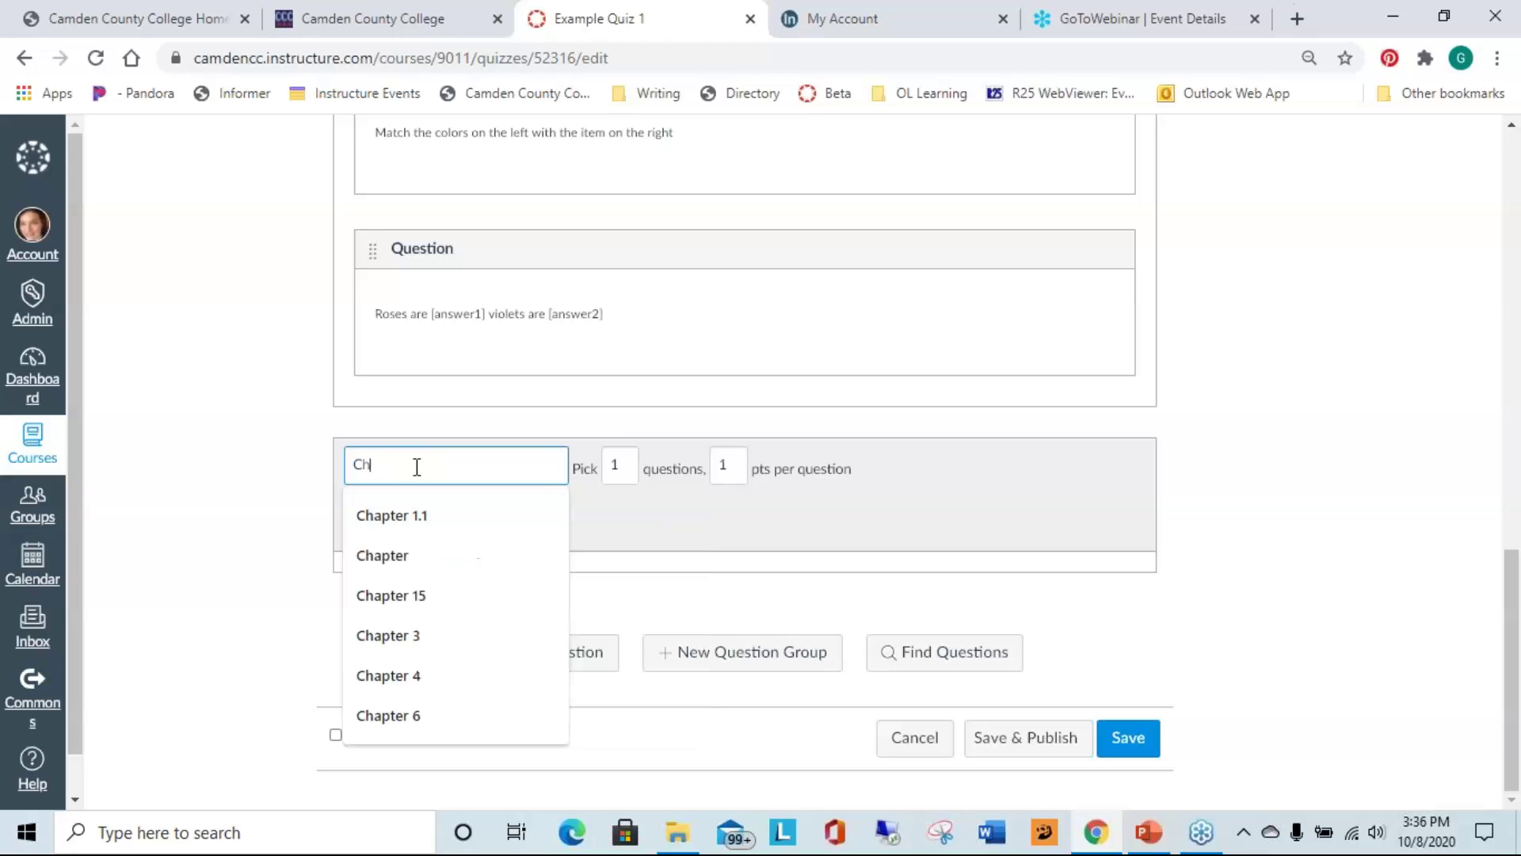
pyautogui.write('apter 1.2')
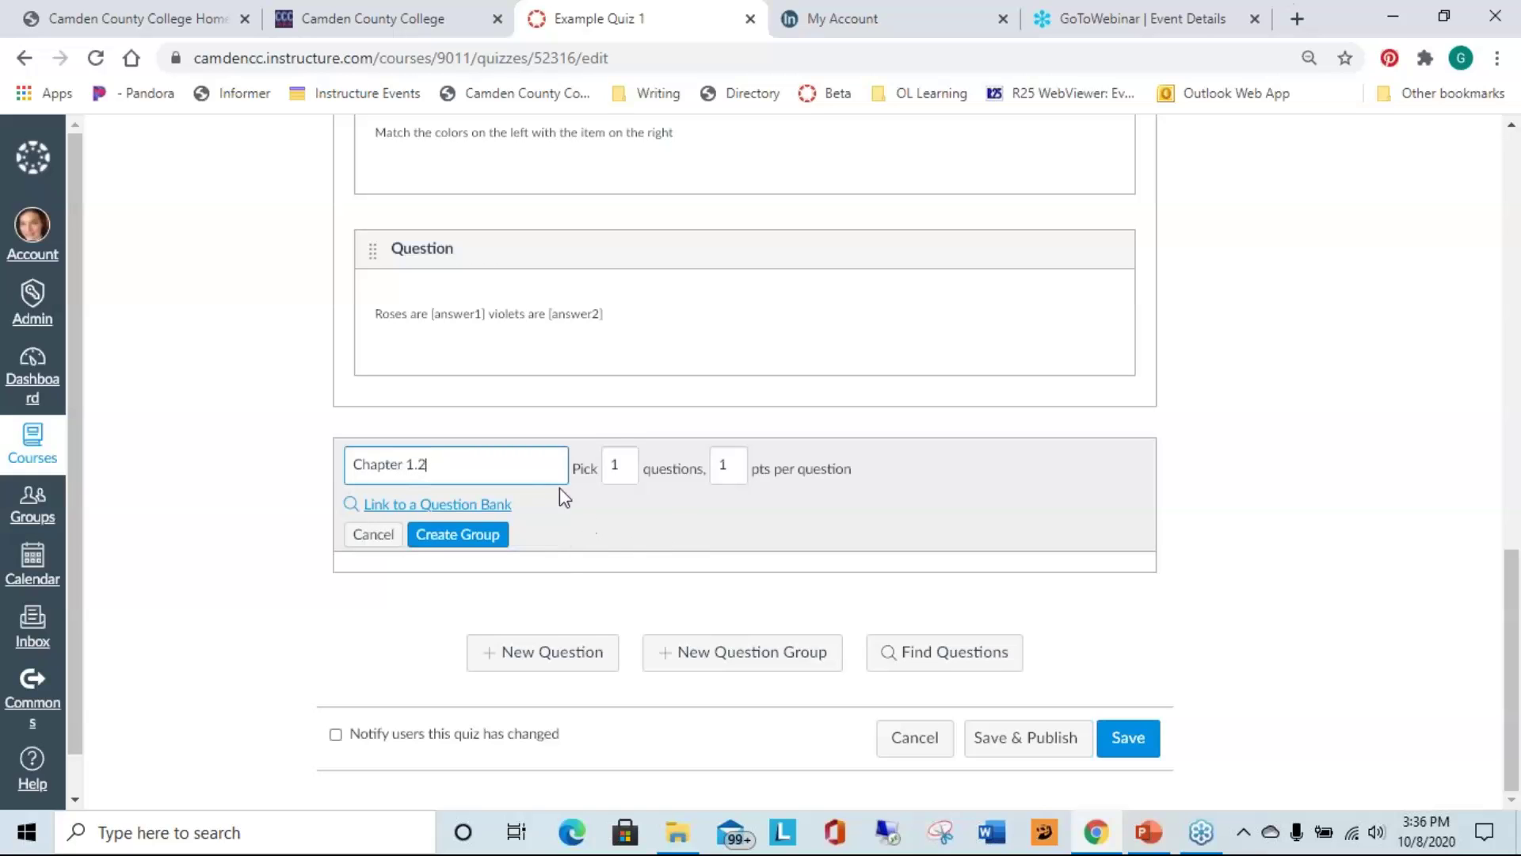
pyautogui.click(613, 461)
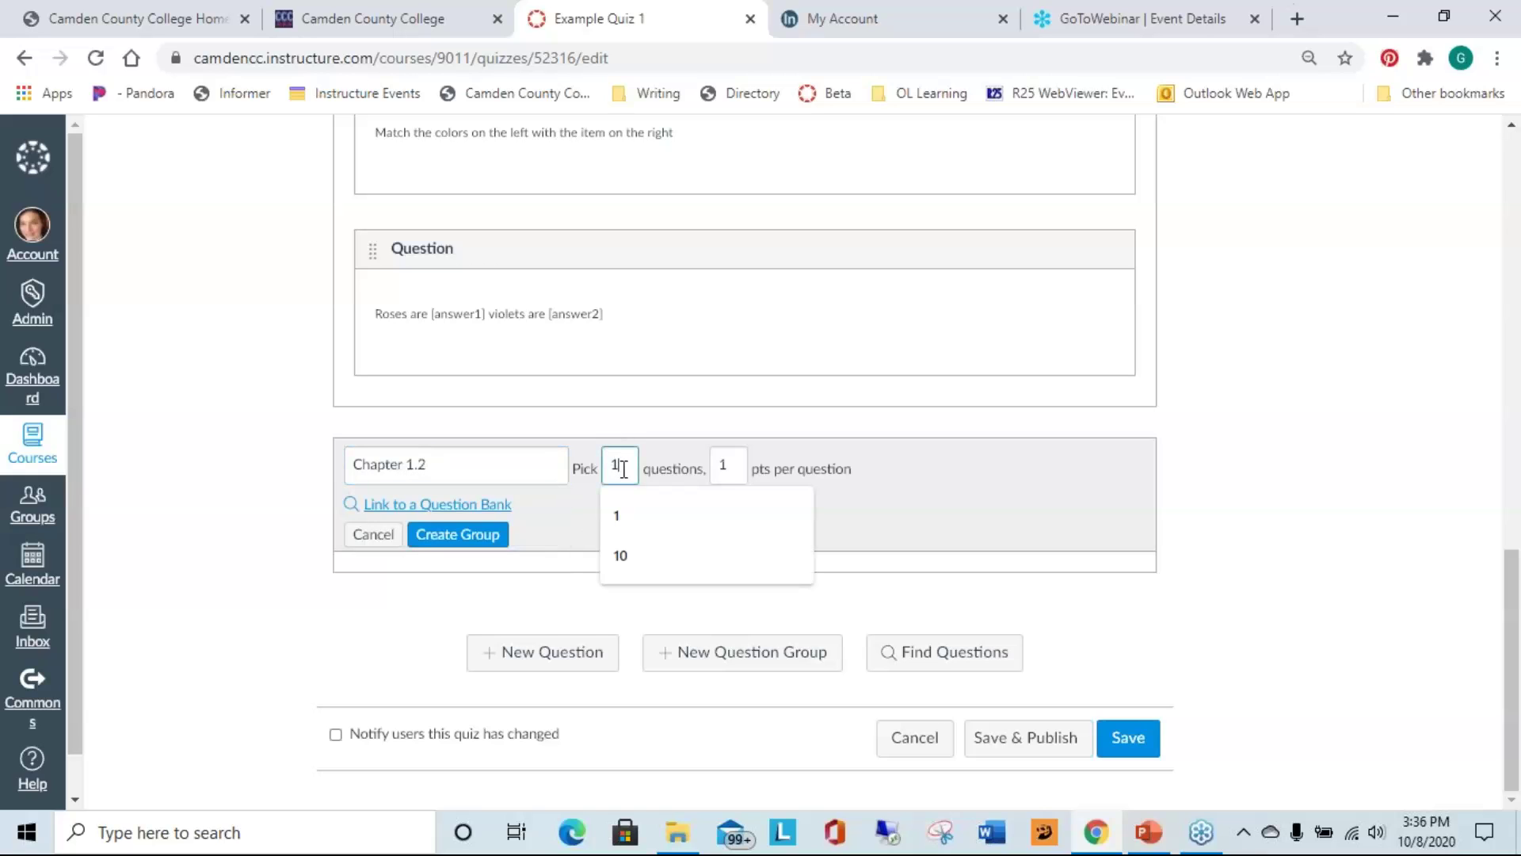
pyautogui.press('BackSpace')
pyautogui.write('10')
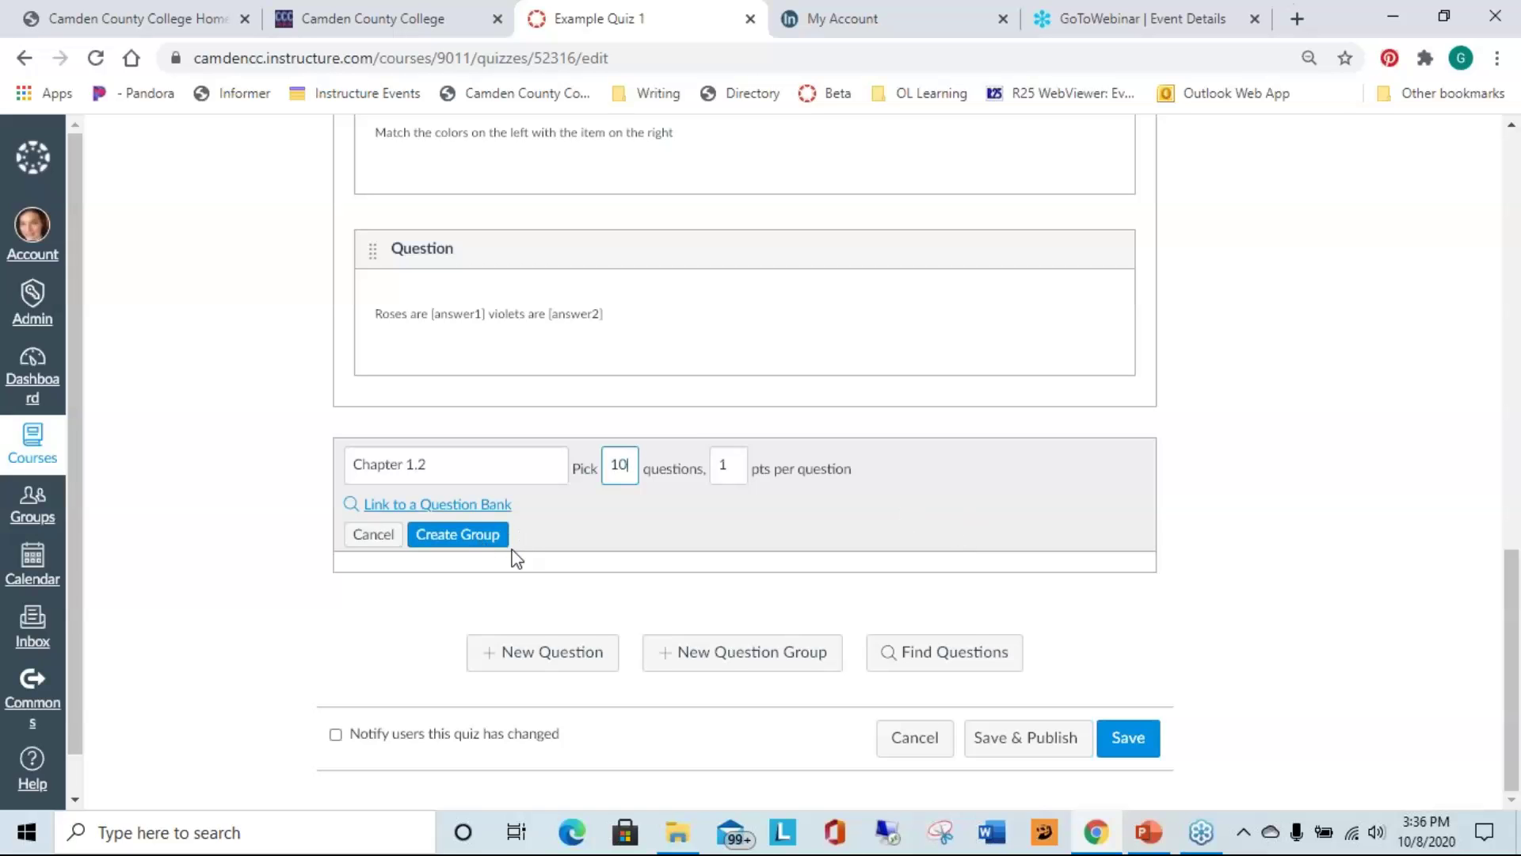
pyautogui.click(446, 538)
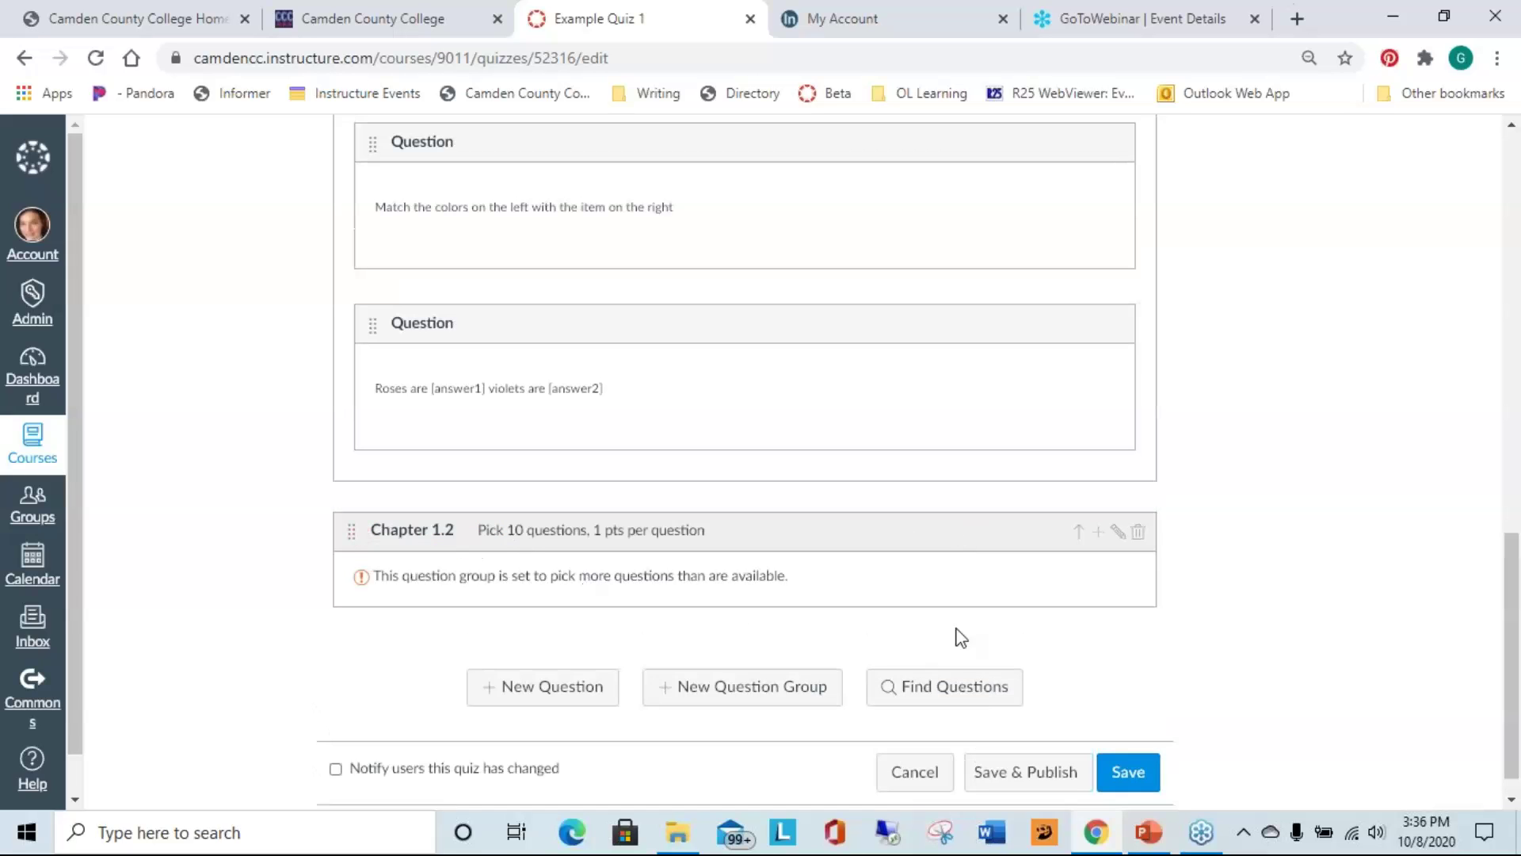
# - Check the editable settings of the Chapter 1.2 group and leave them without changes
pyautogui.scroll(-1, 1272, 595)
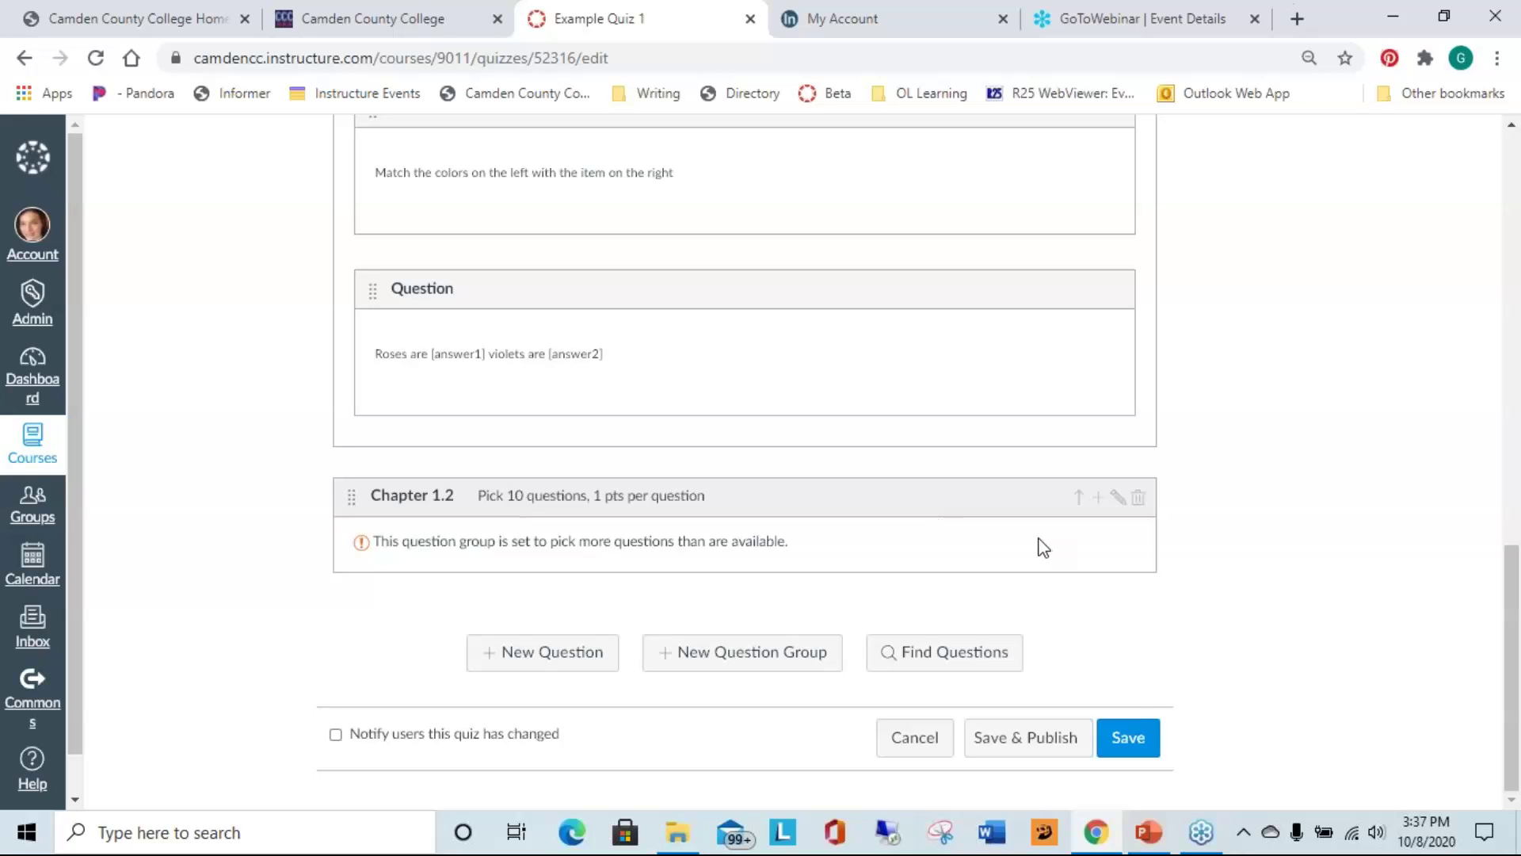
pyautogui.click(1118, 499)
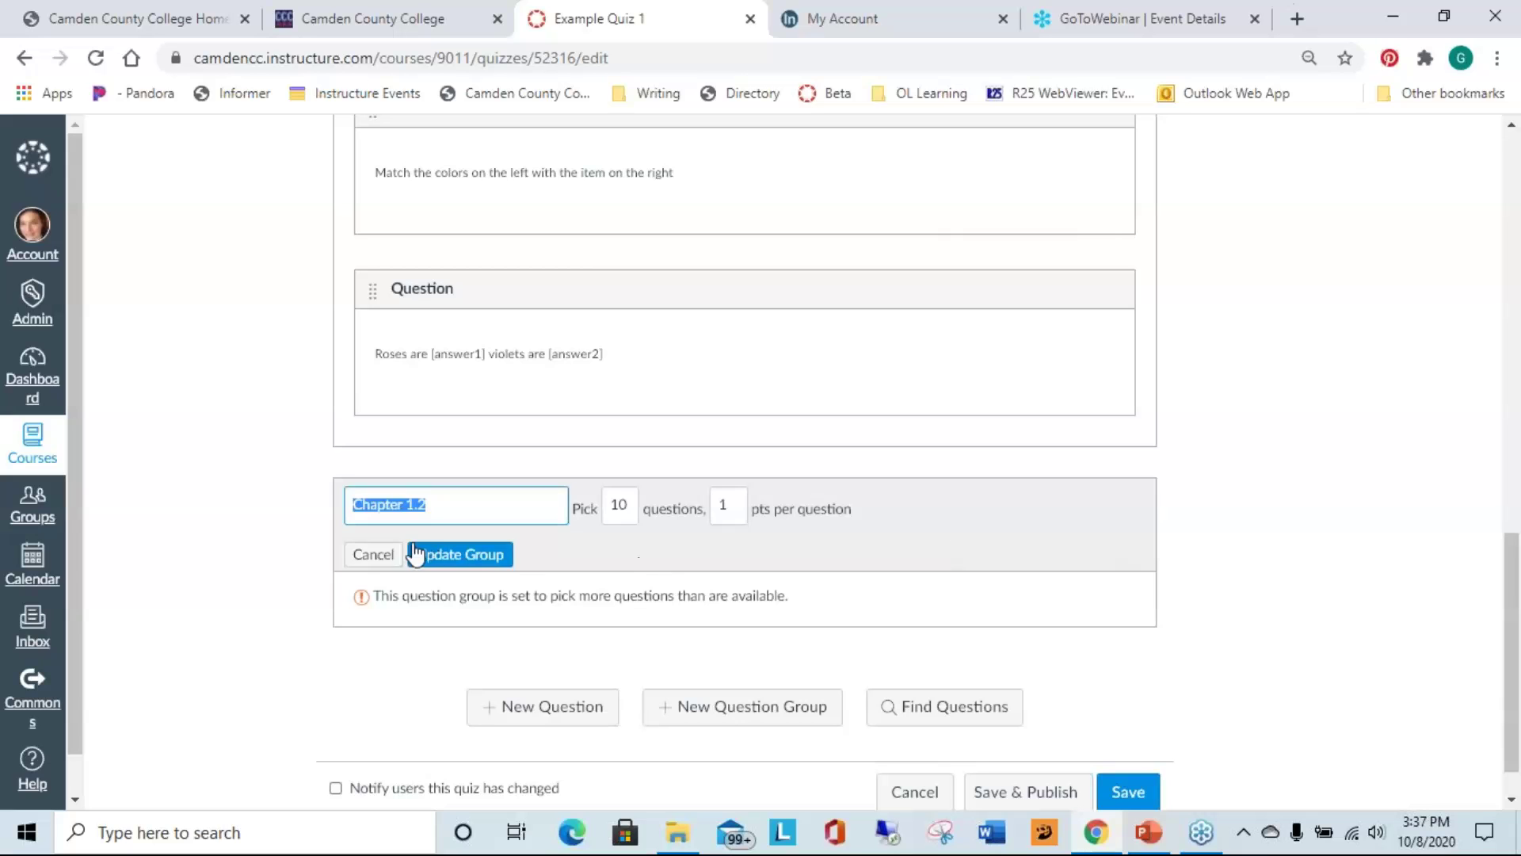
pyautogui.click(368, 554)
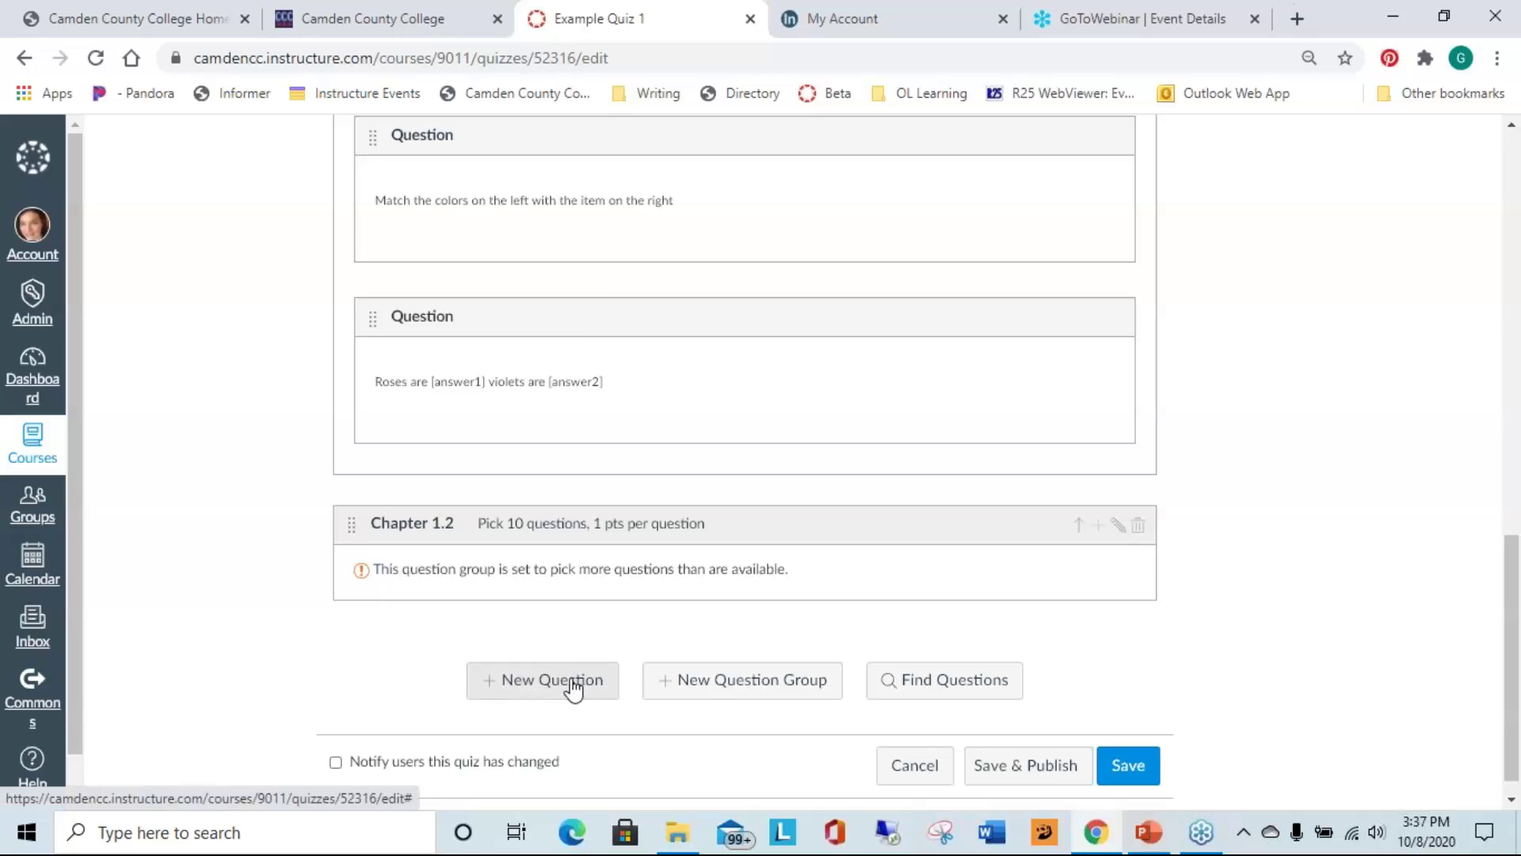
# - Add a blank Multiple Choice question directly inside the Chapter 1.2 group
pyautogui.click(1099, 526)
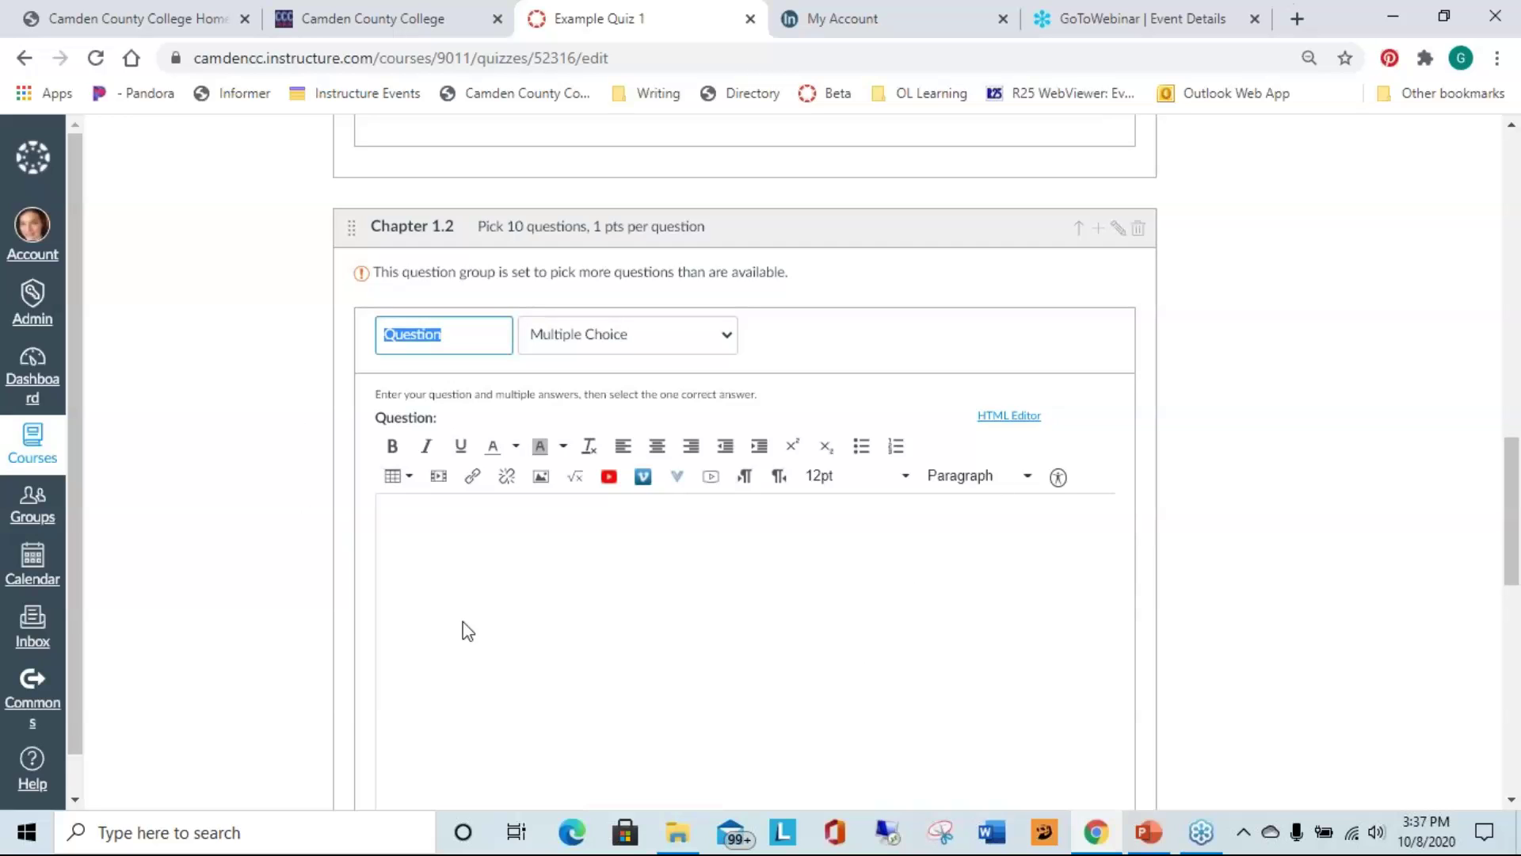
pyautogui.click(648, 336)
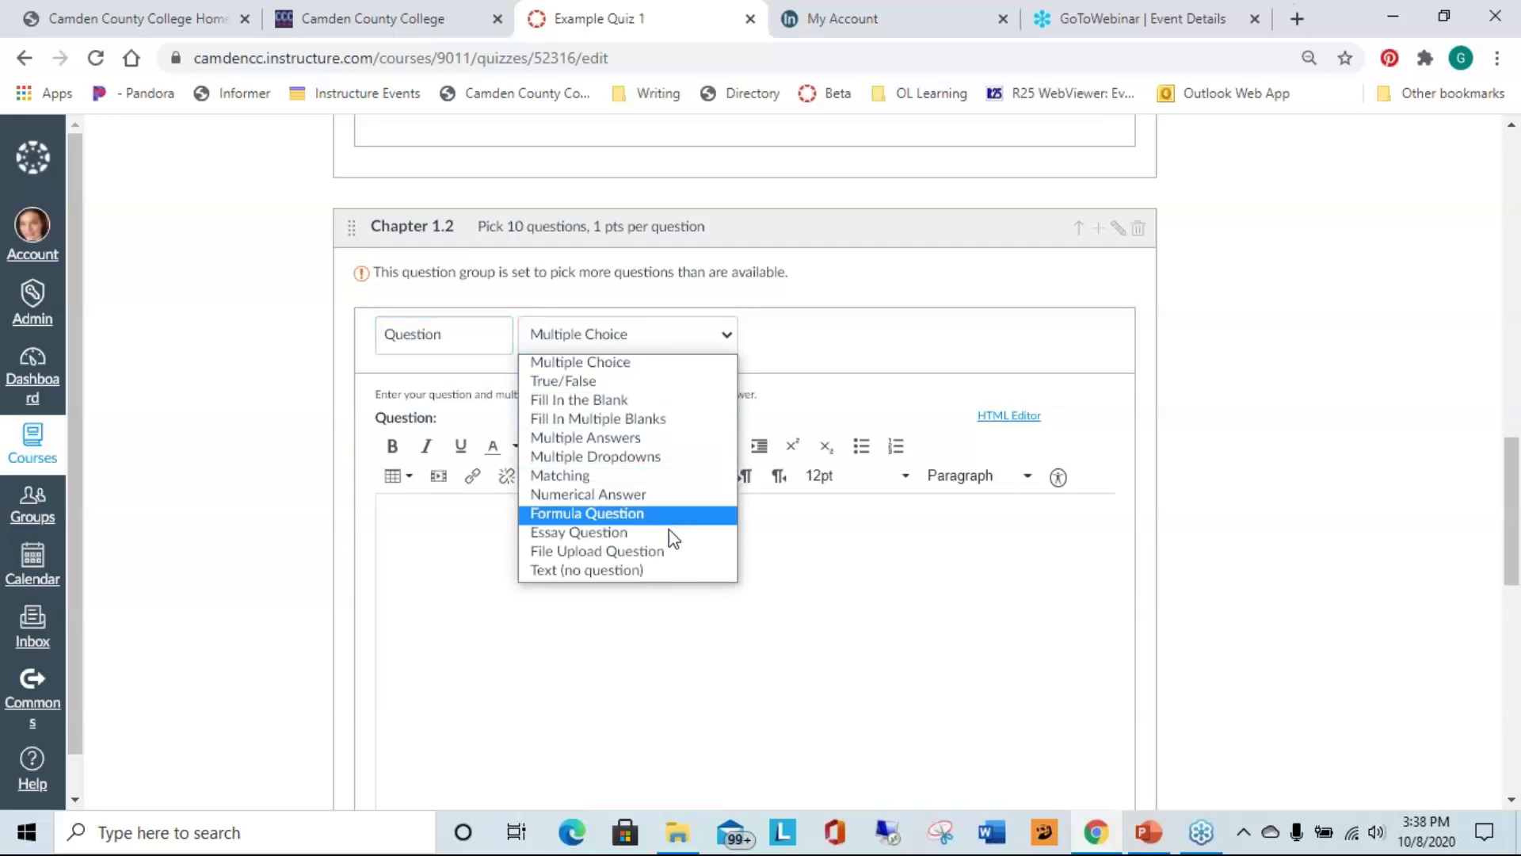
pyautogui.click(821, 310)
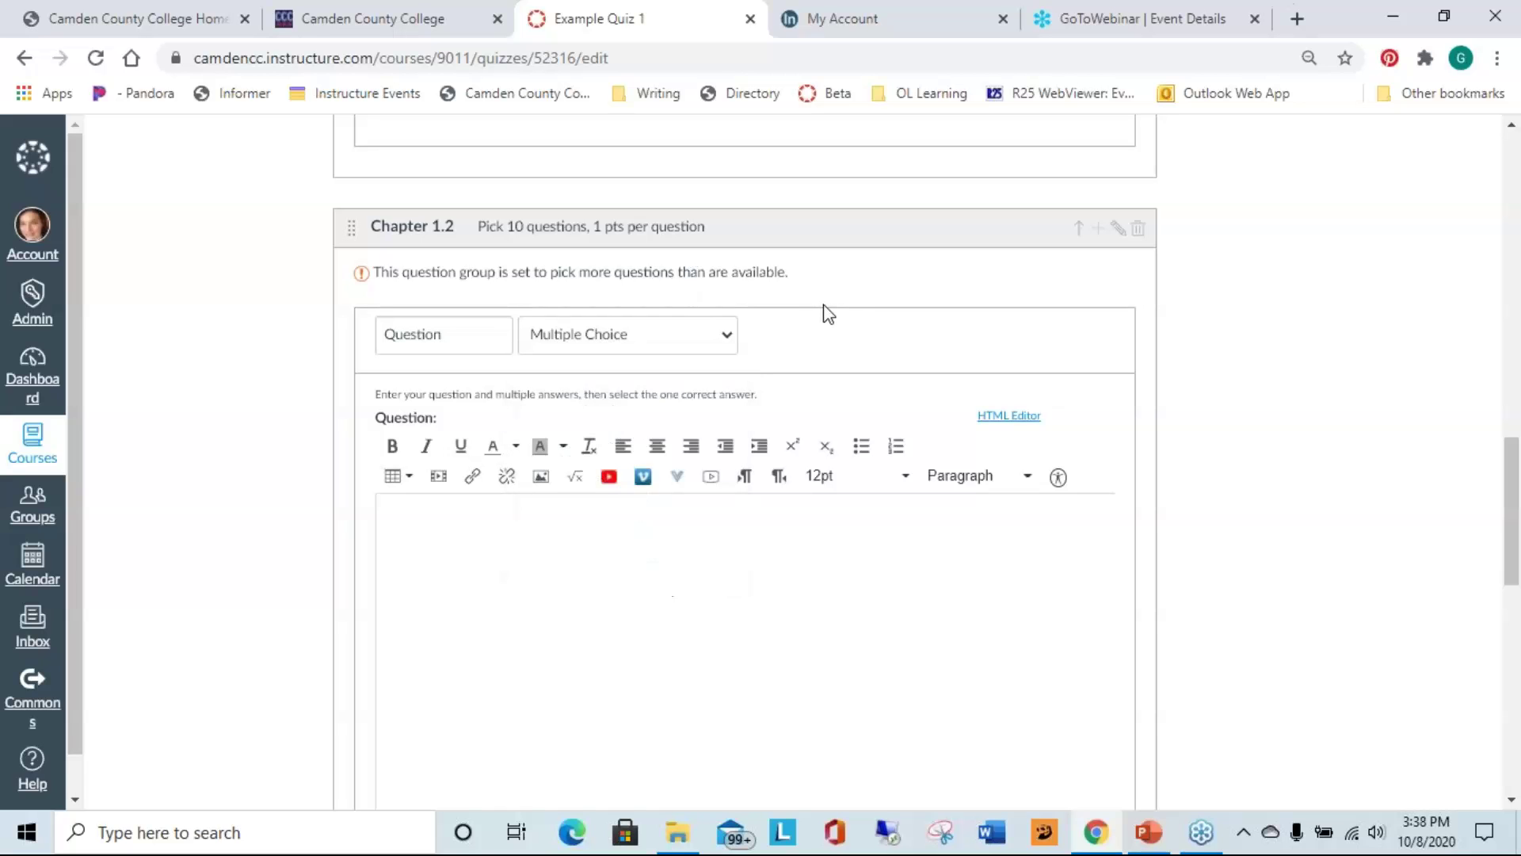
pyautogui.scroll(-4, 896, 301)
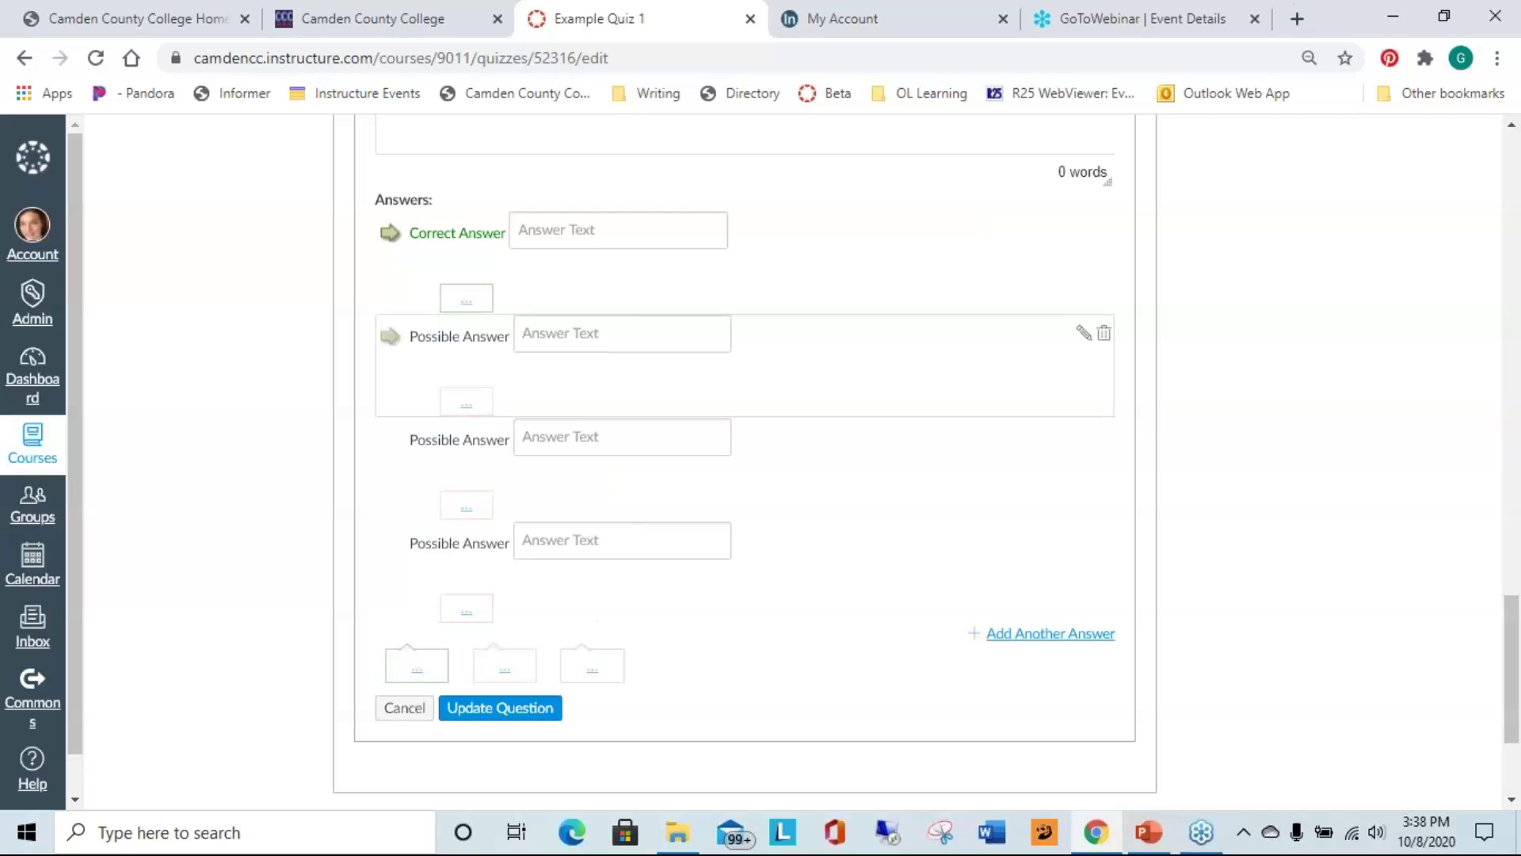
pyautogui.scroll(-2, 929, 389)
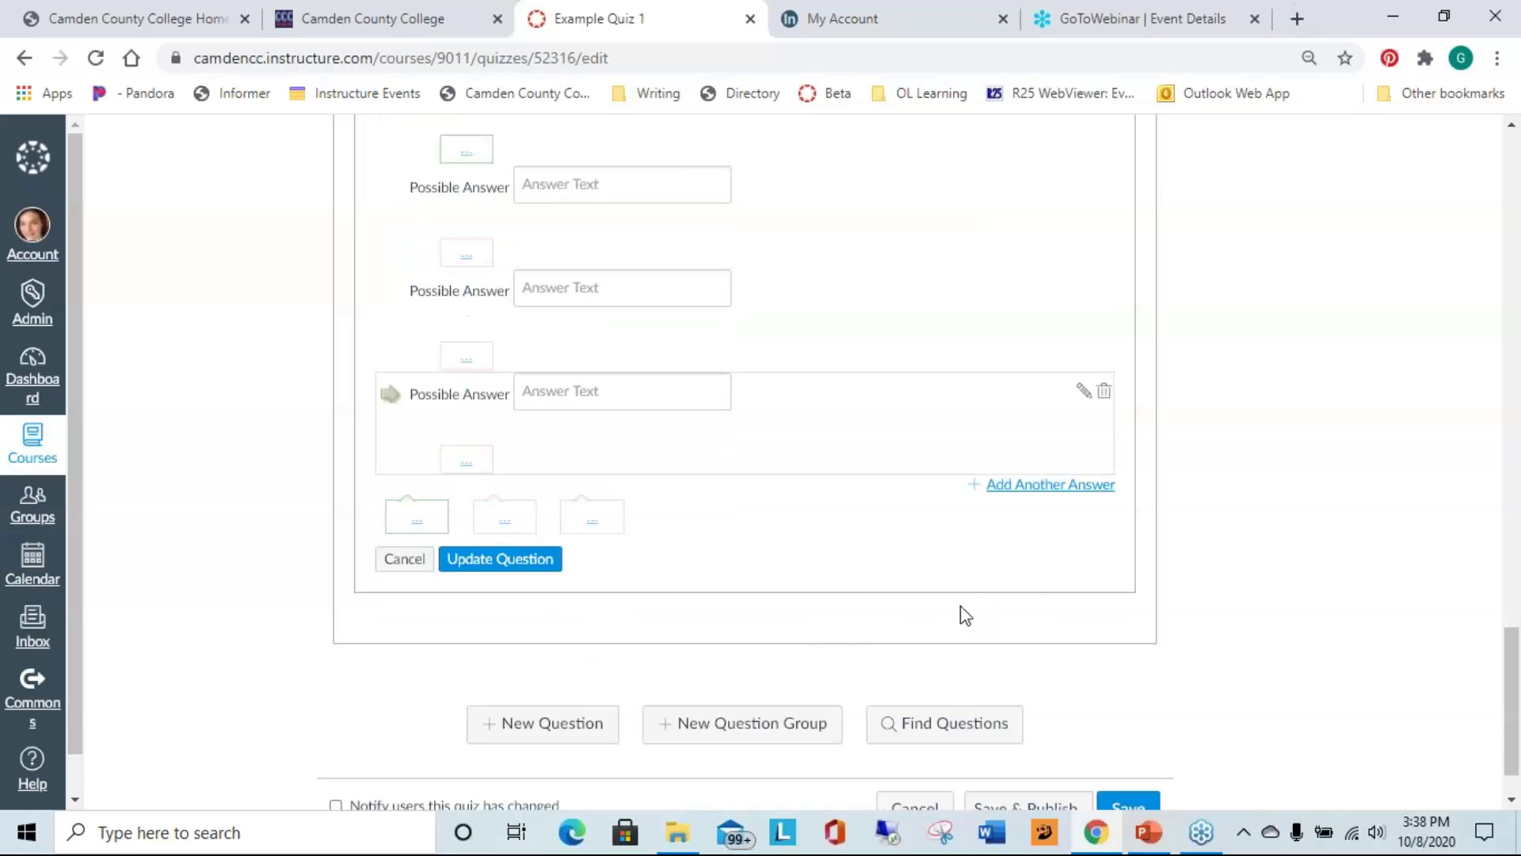
pyautogui.scroll(2, 974, 603)
pyautogui.click(482, 709)
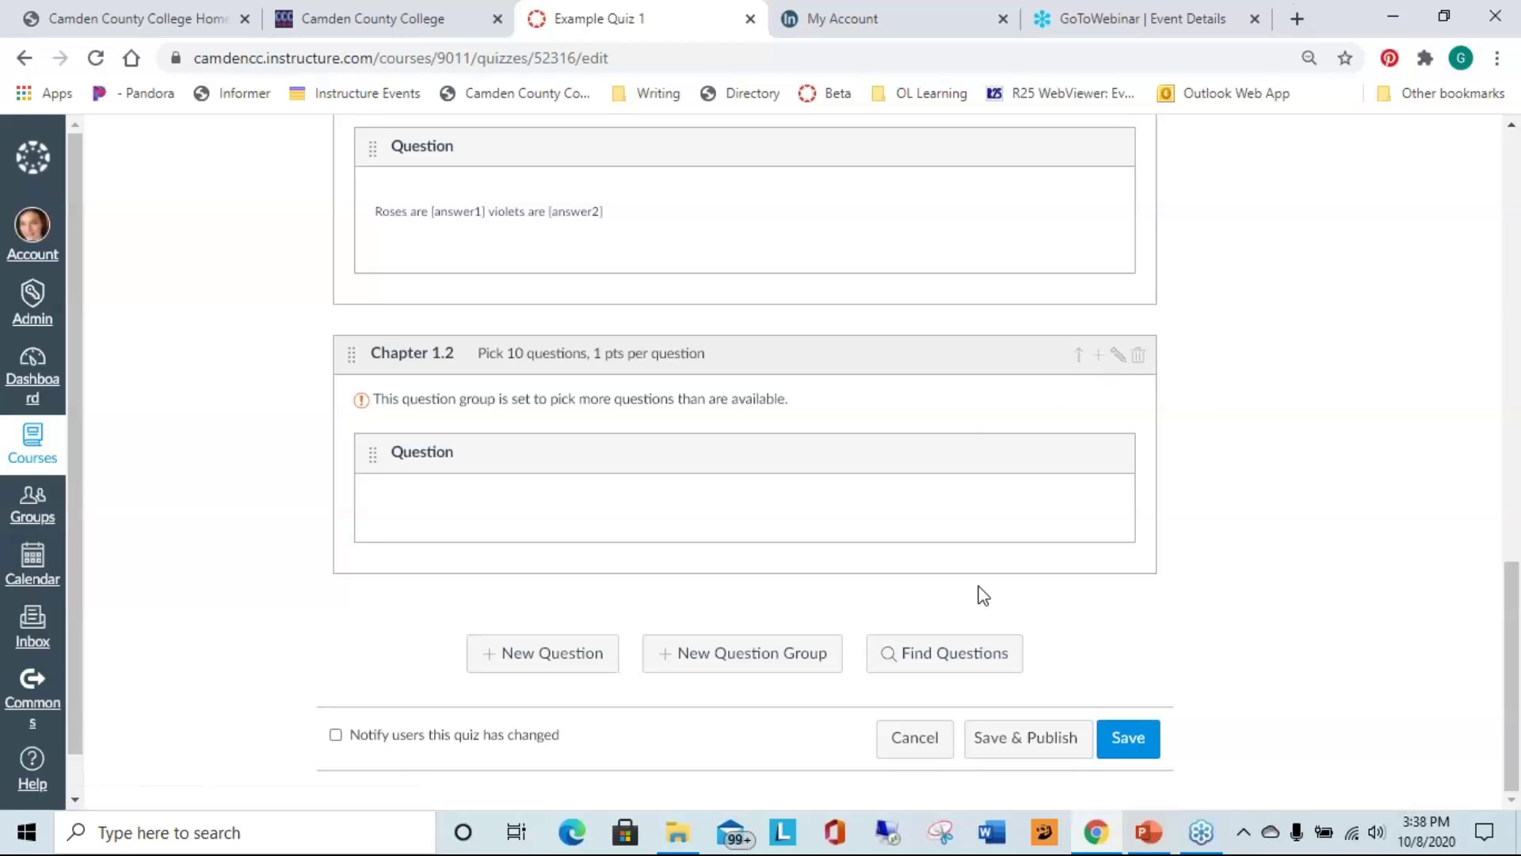
# - Move the "Roses are [answer1] violets are [answer2]" question from Chapter 1.1 to the end of the Chapter 1.2 group
pyautogui.scroll(2, 989, 537)
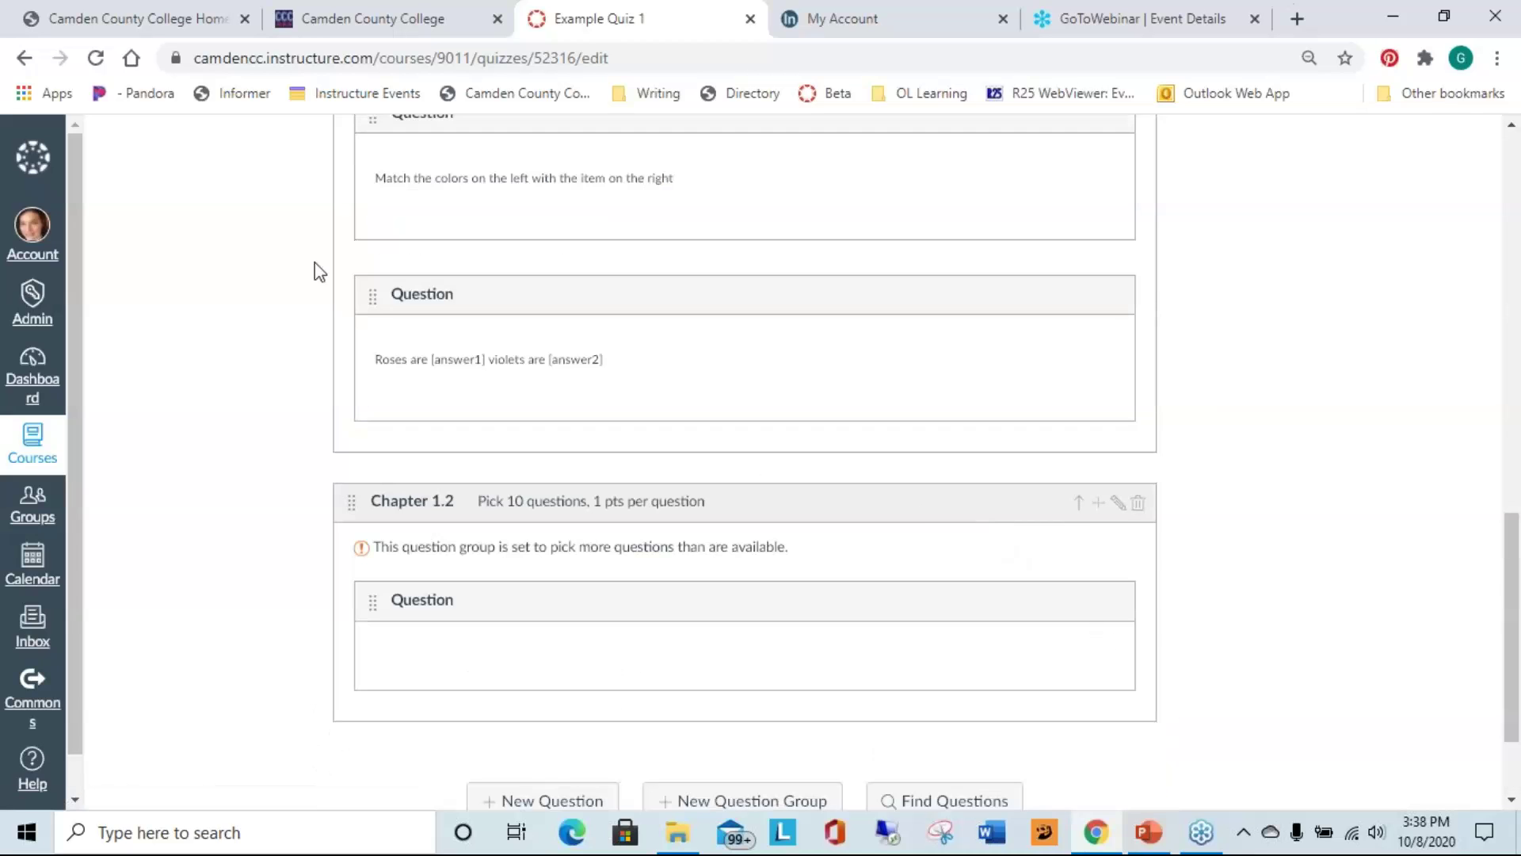
pyautogui.click(372, 299)
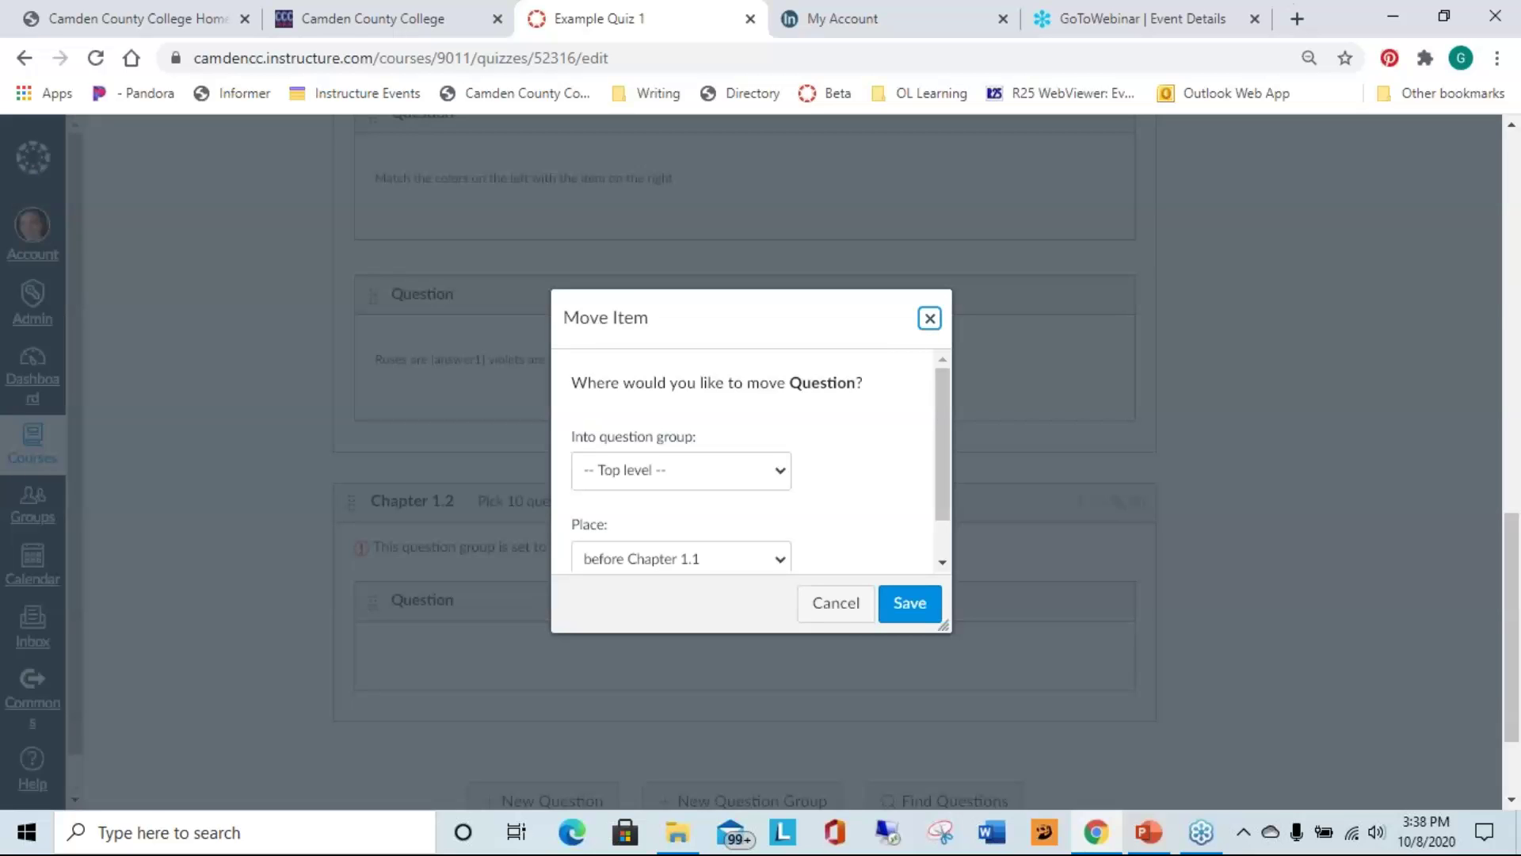
pyautogui.click(838, 605)
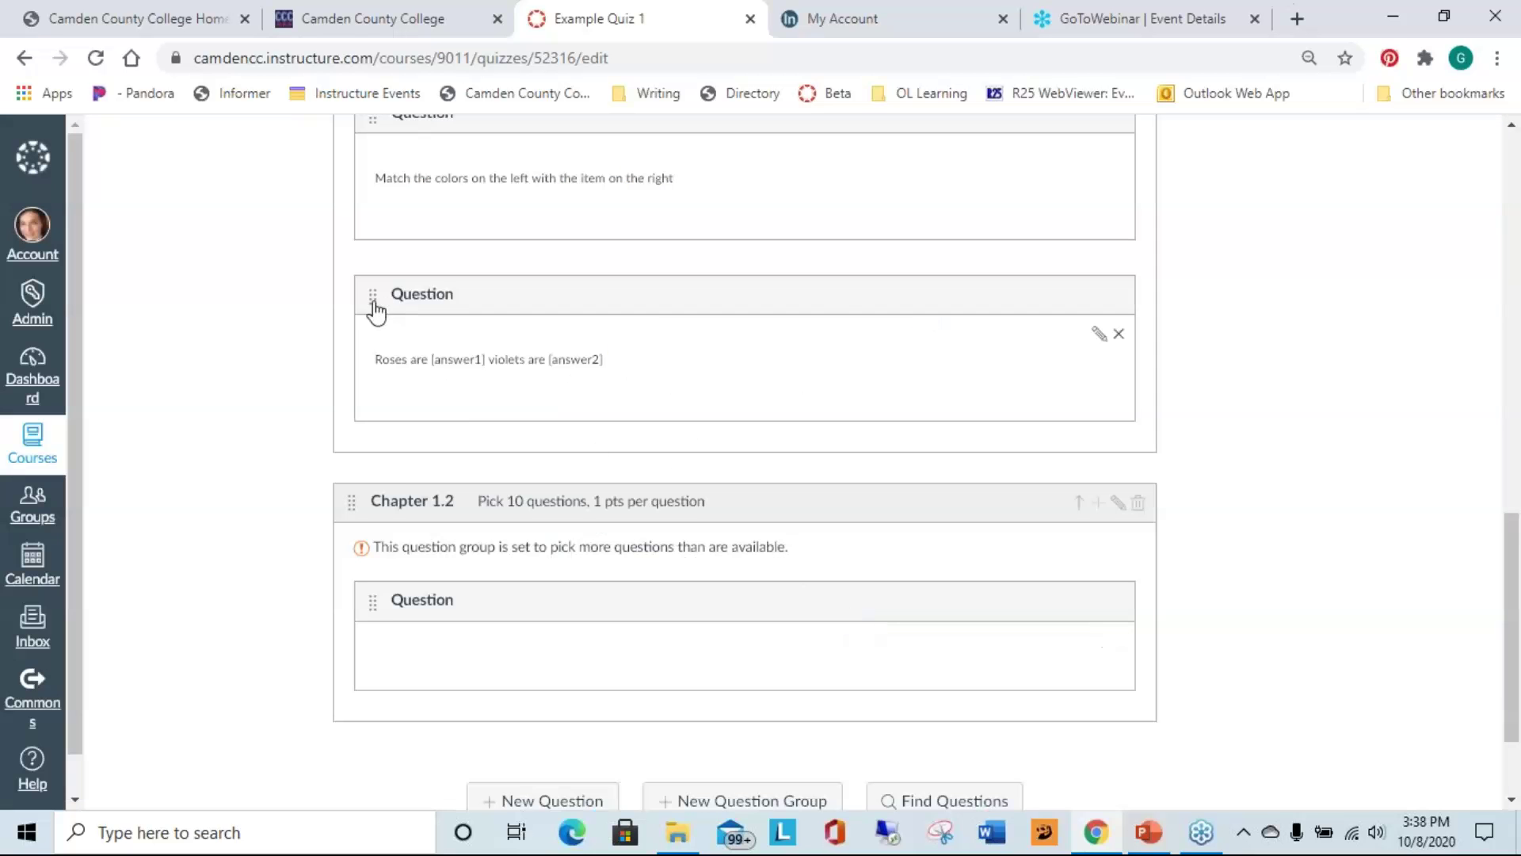
pyautogui.moveTo(377, 405); pyautogui.dragTo(397, 610)
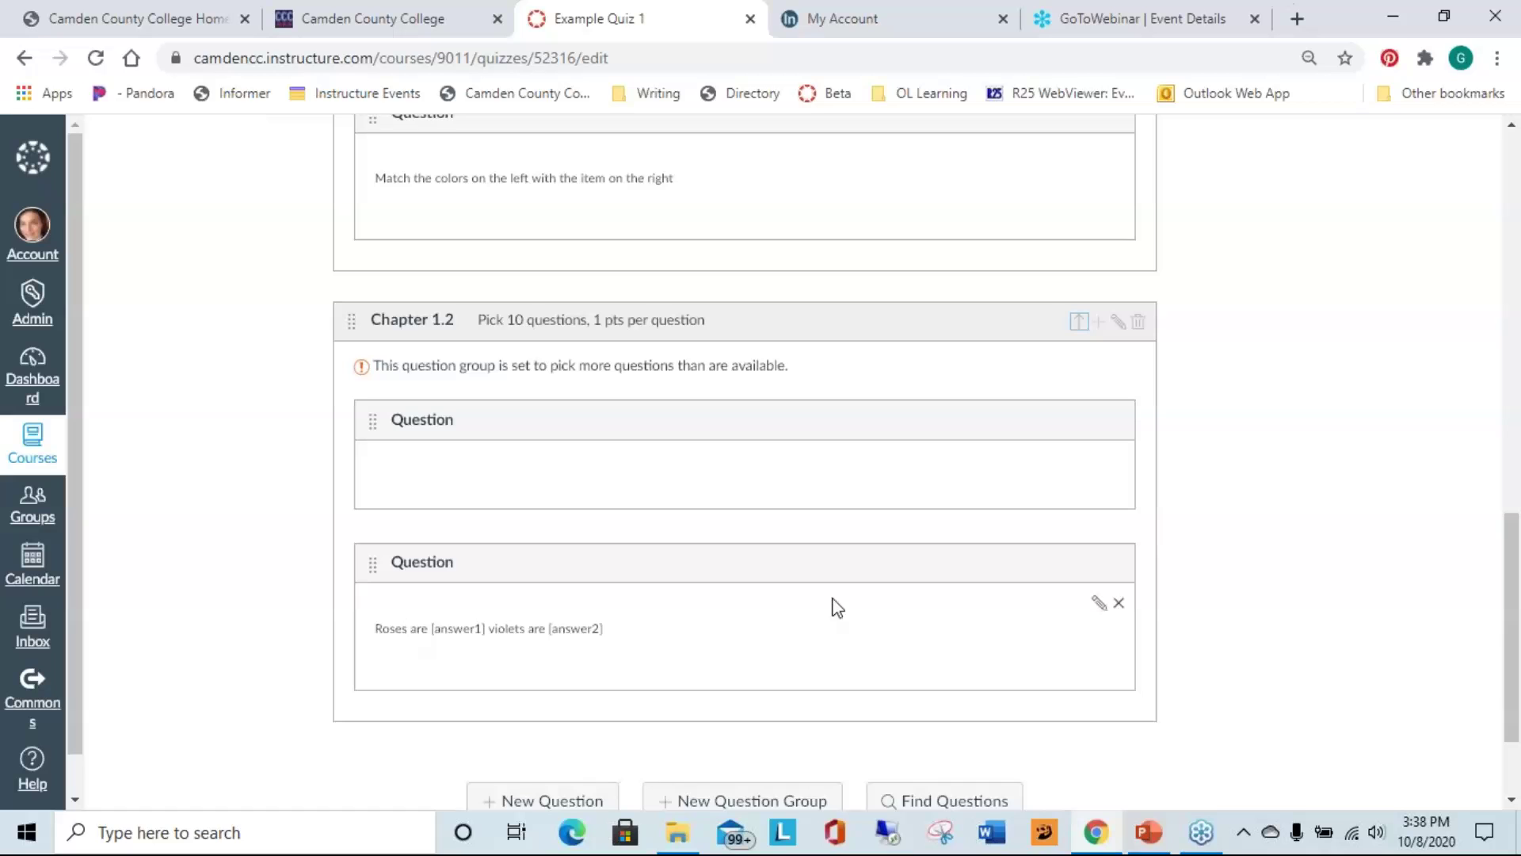
# - Look through the remaining Chapter 1.1 questions and the contents of the Chapter 1.2 group
pyautogui.scroll(1, 846, 600)
pyautogui.moveTo(368, 718)
pyautogui.mouseDown()
pyautogui.moveTo(366, 675)
pyautogui.moveTo(376, 741)
pyautogui.mouseUp()
pyautogui.scroll(1, 1292, 583)
pyautogui.scroll(1, 1293, 583)
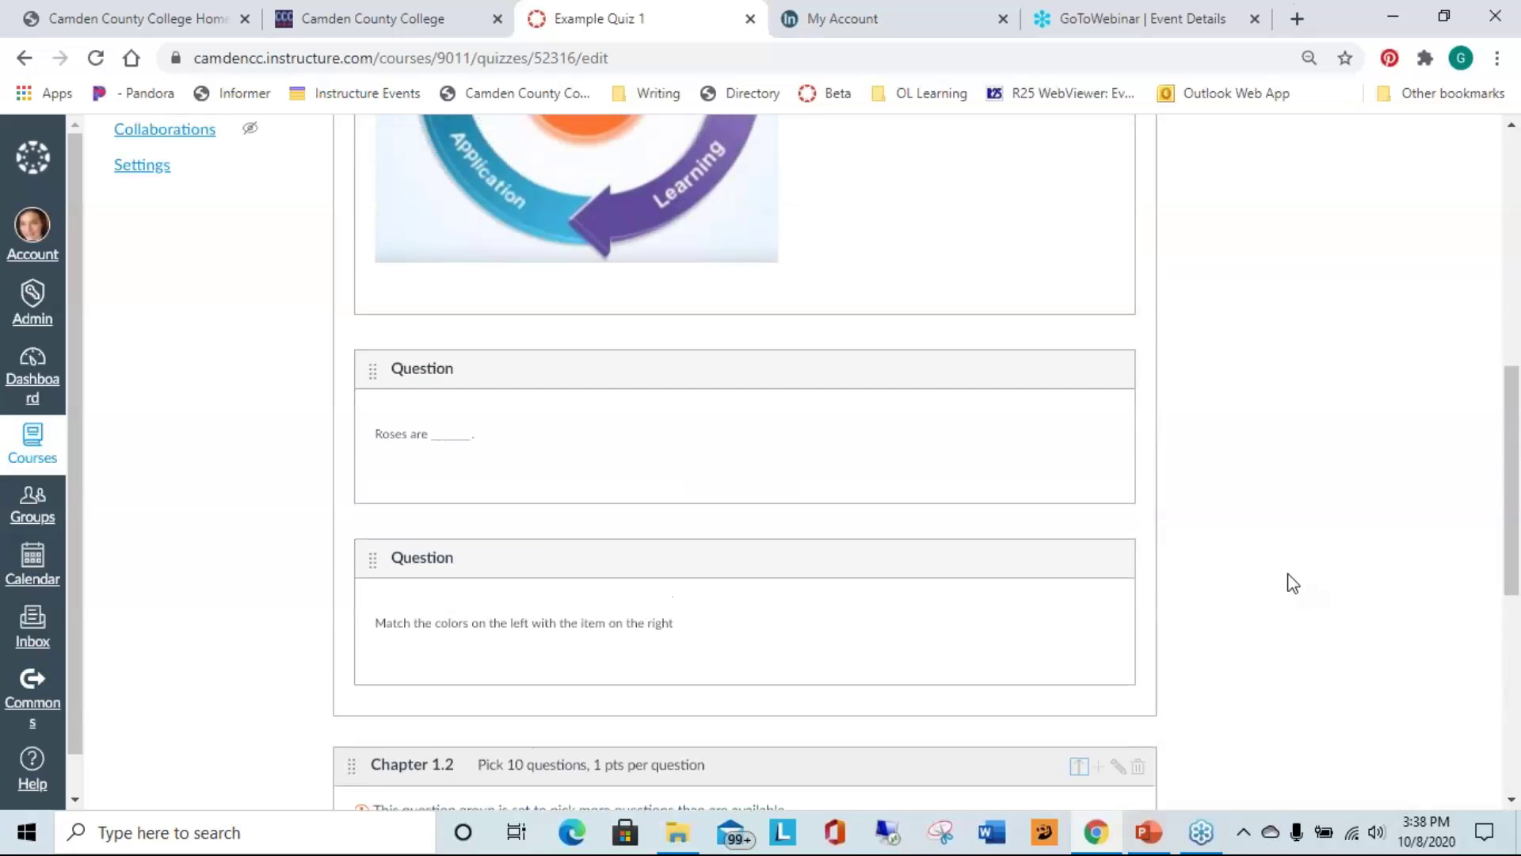
pyautogui.scroll(1, 1293, 583)
pyautogui.scroll(1, 1293, 583)
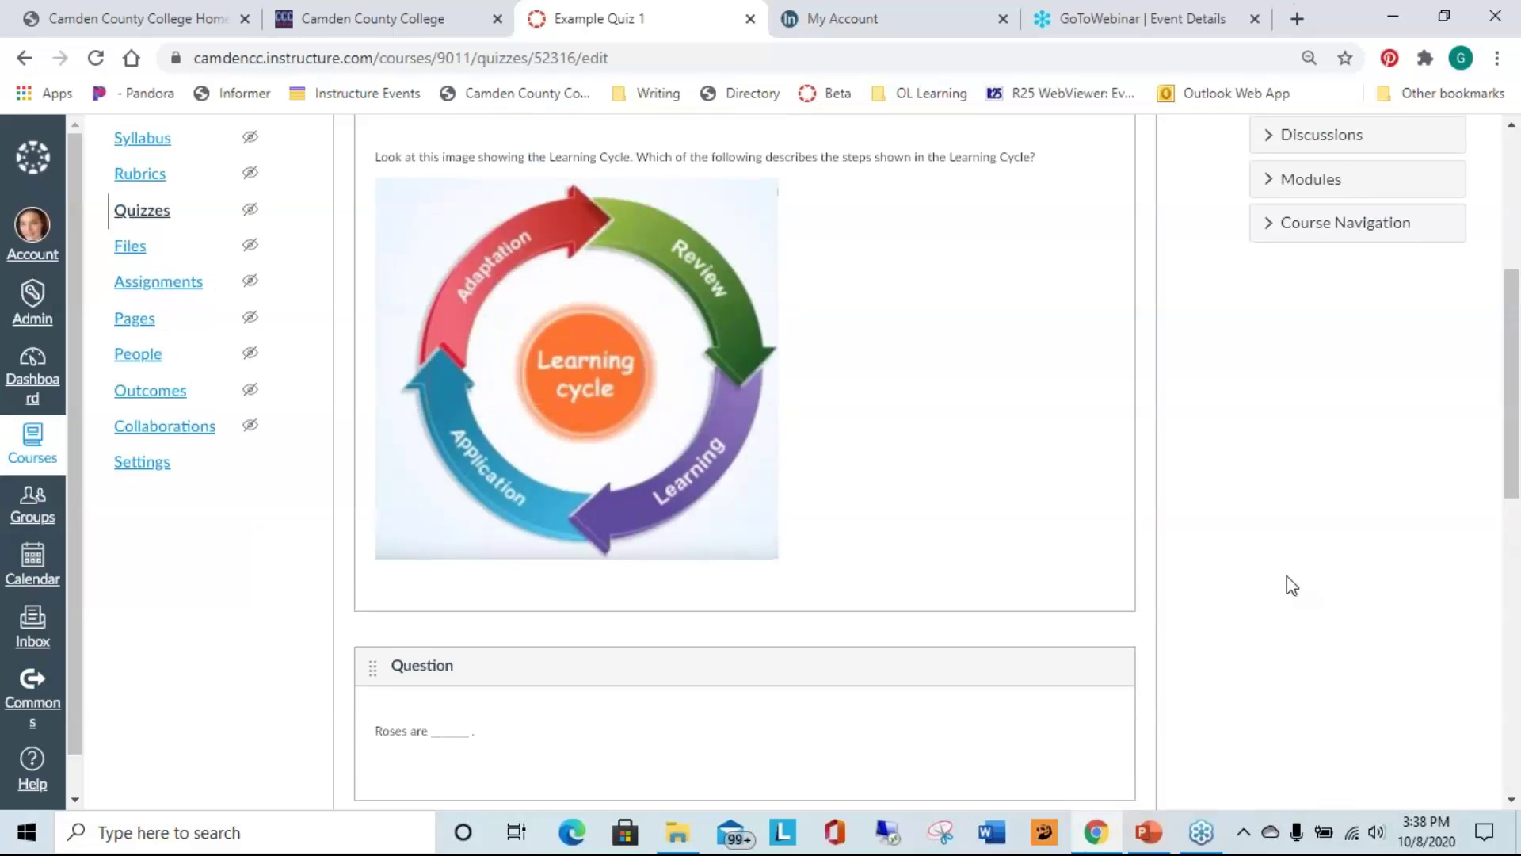
pyautogui.scroll(-5, 1291, 586)
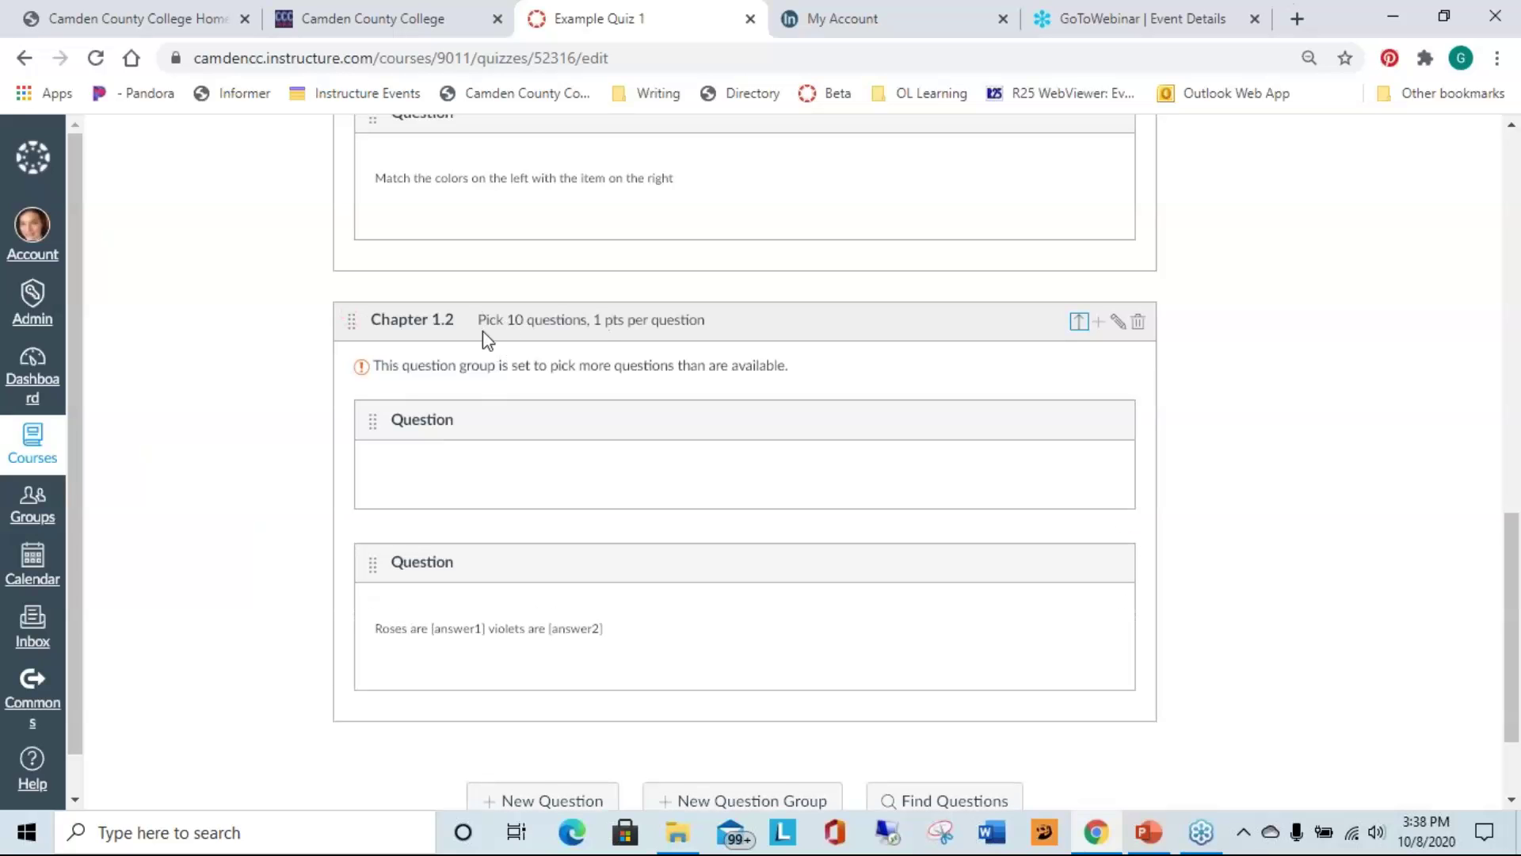
pyautogui.scroll(-2, 1200, 675)
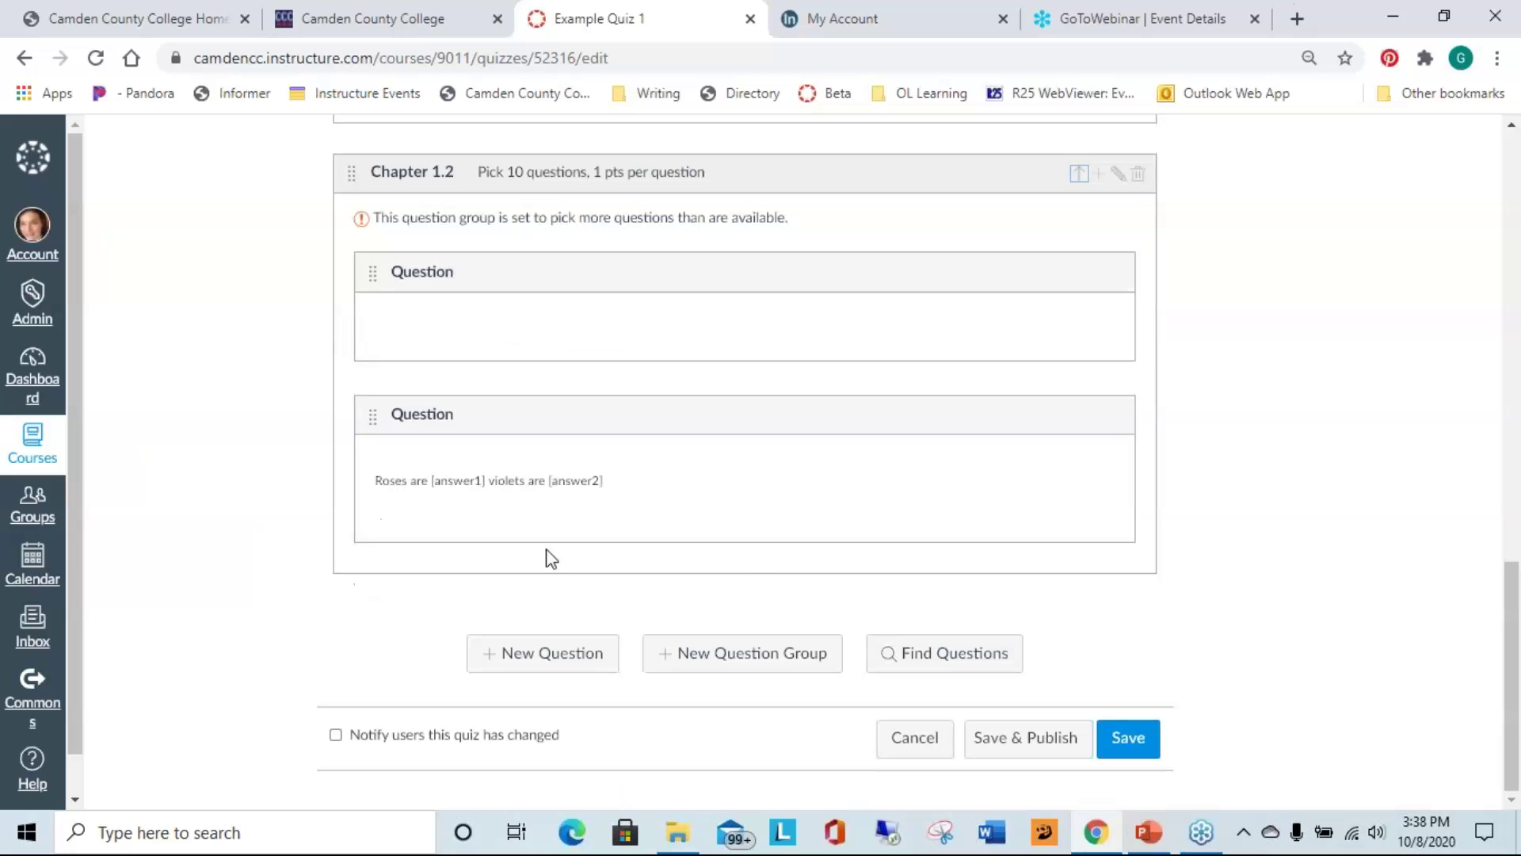
# - Create another blank Multiple Choice question outside the groups and move it into Chapter 1.2, above the "Roses are" question
pyautogui.click(546, 654)
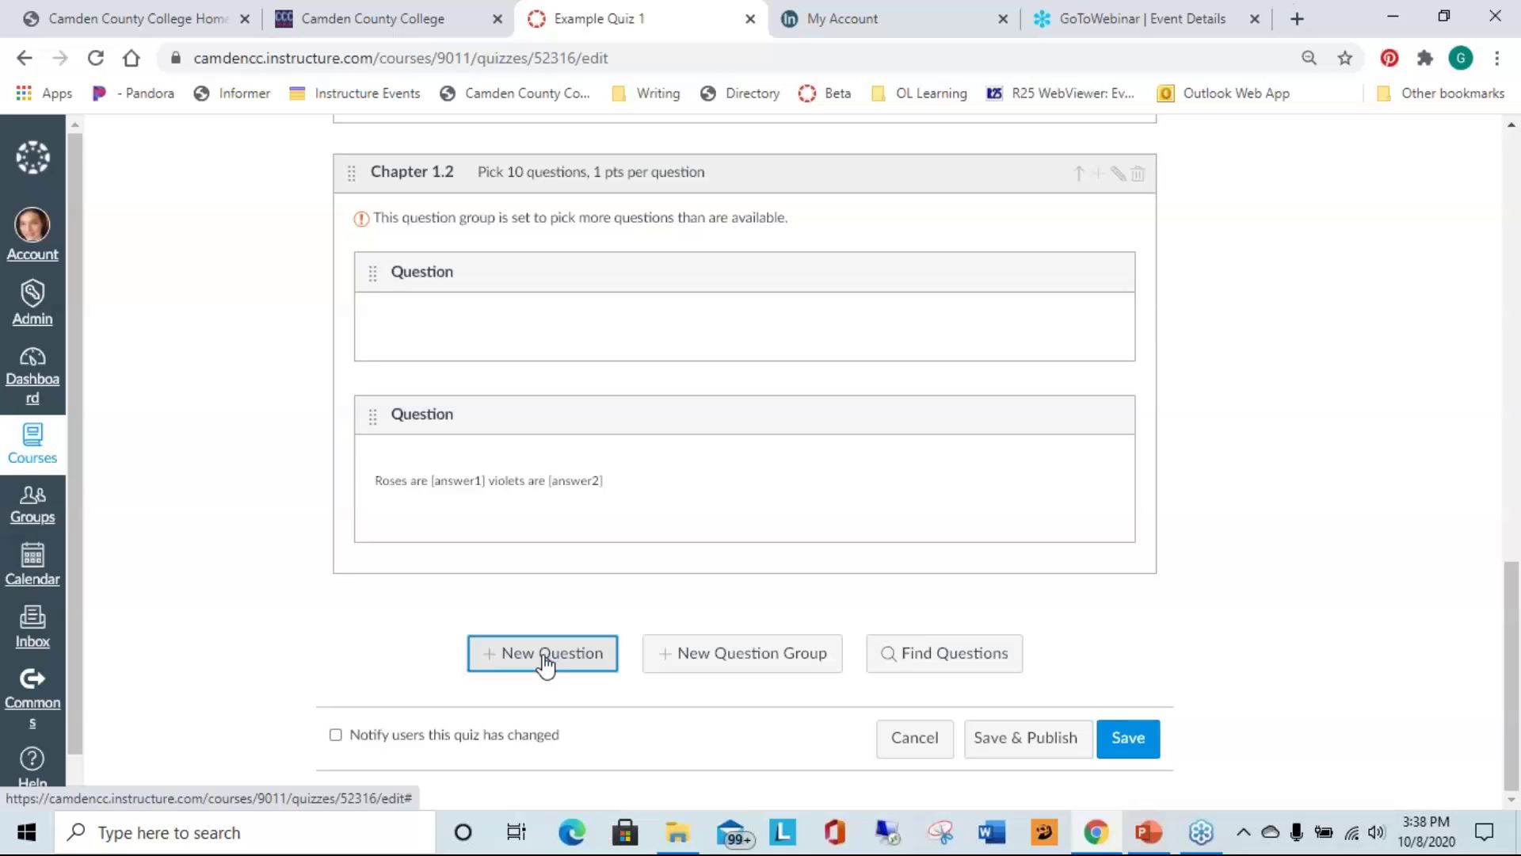
pyautogui.scroll(-5, 1205, 487)
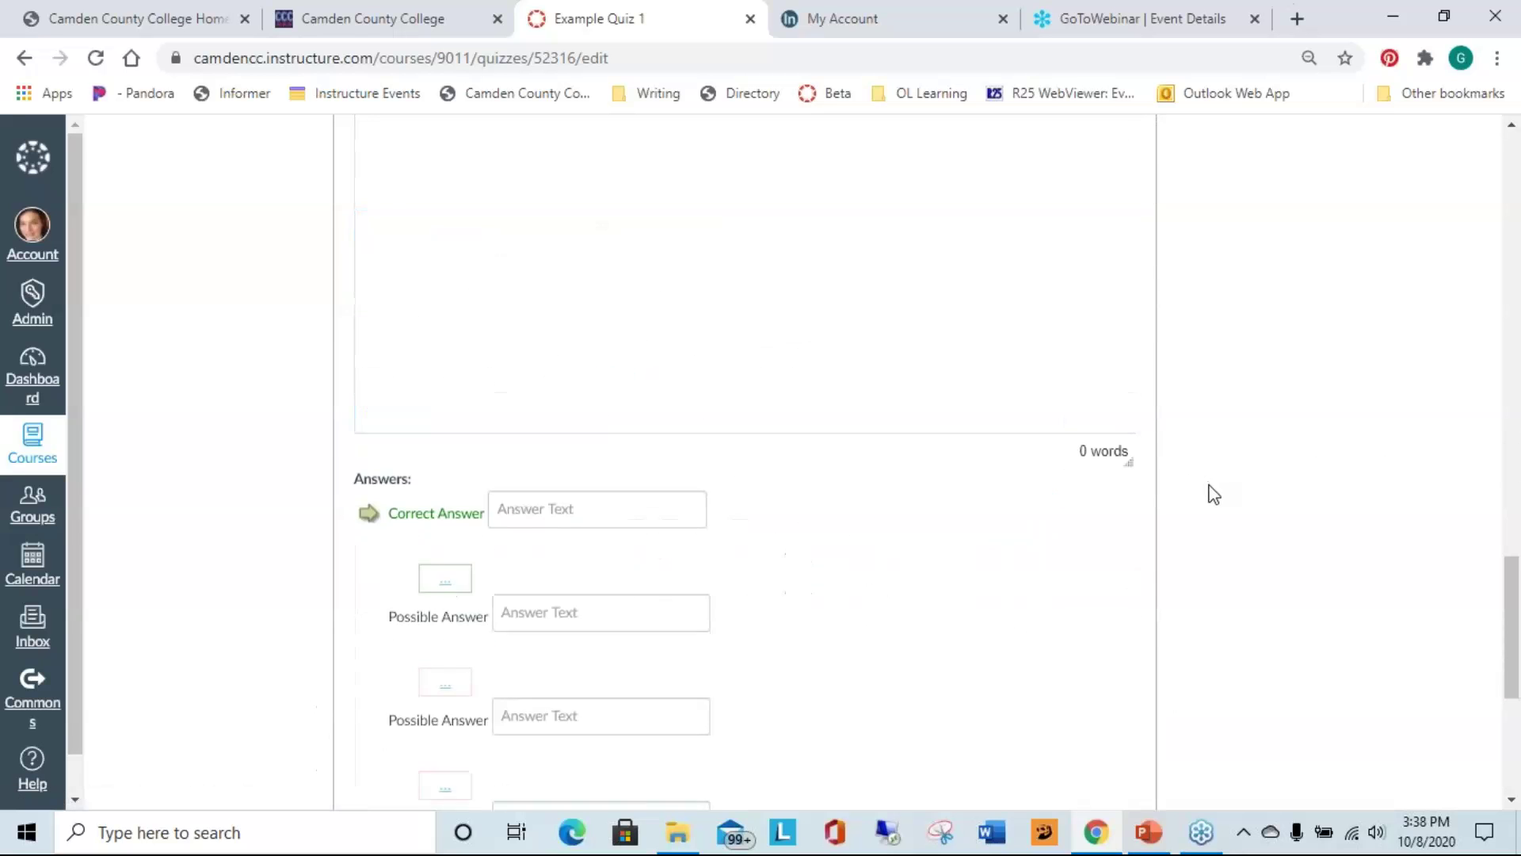
pyautogui.scroll(-5, 1205, 499)
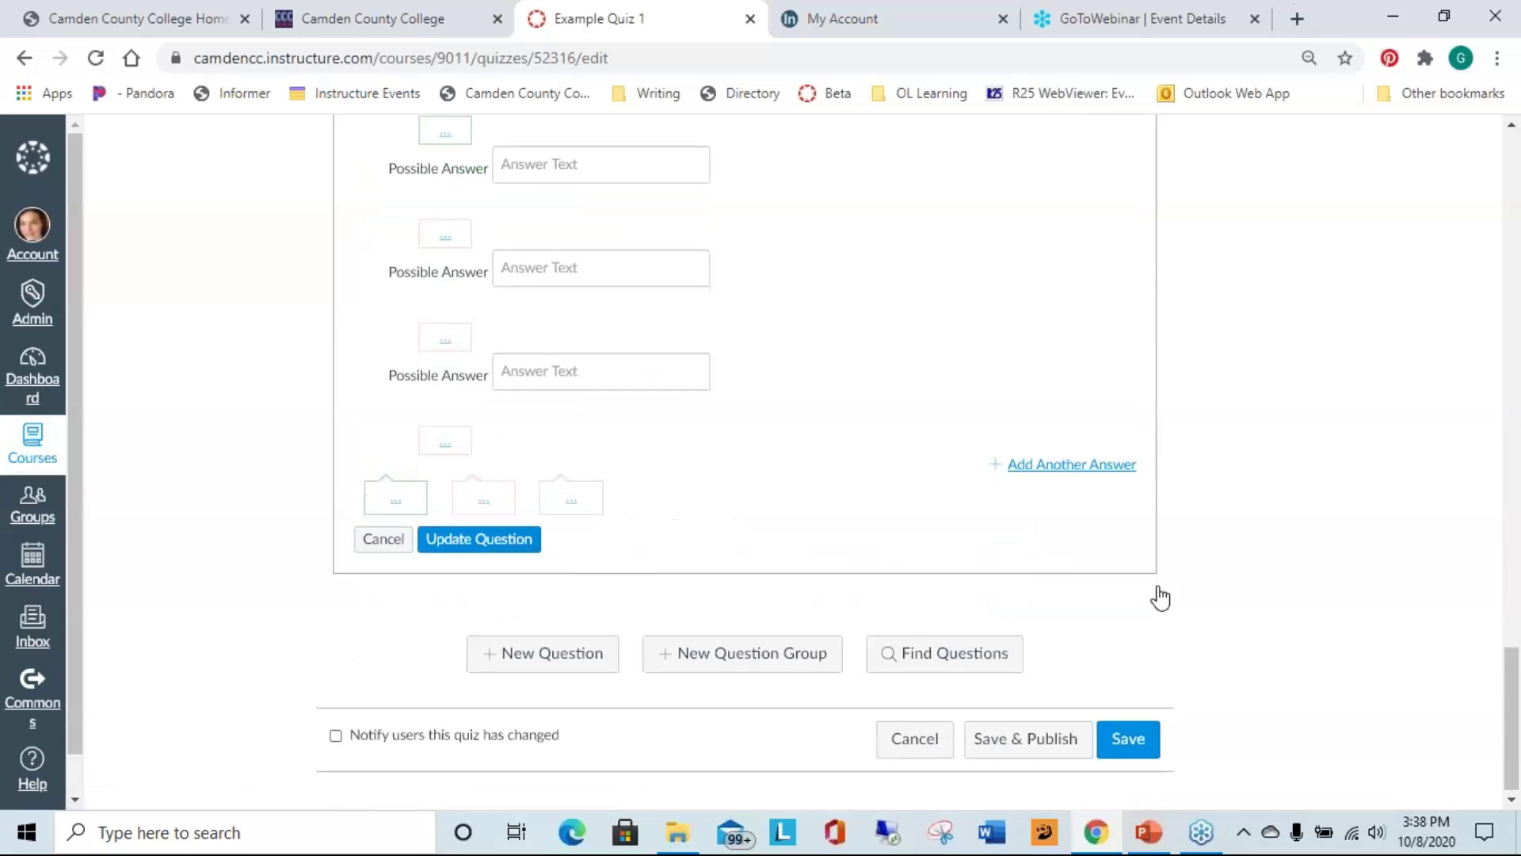
pyautogui.moveTo(349, 485); pyautogui.dragTo(391, 299)
pyautogui.scroll(-5, 634, 583)
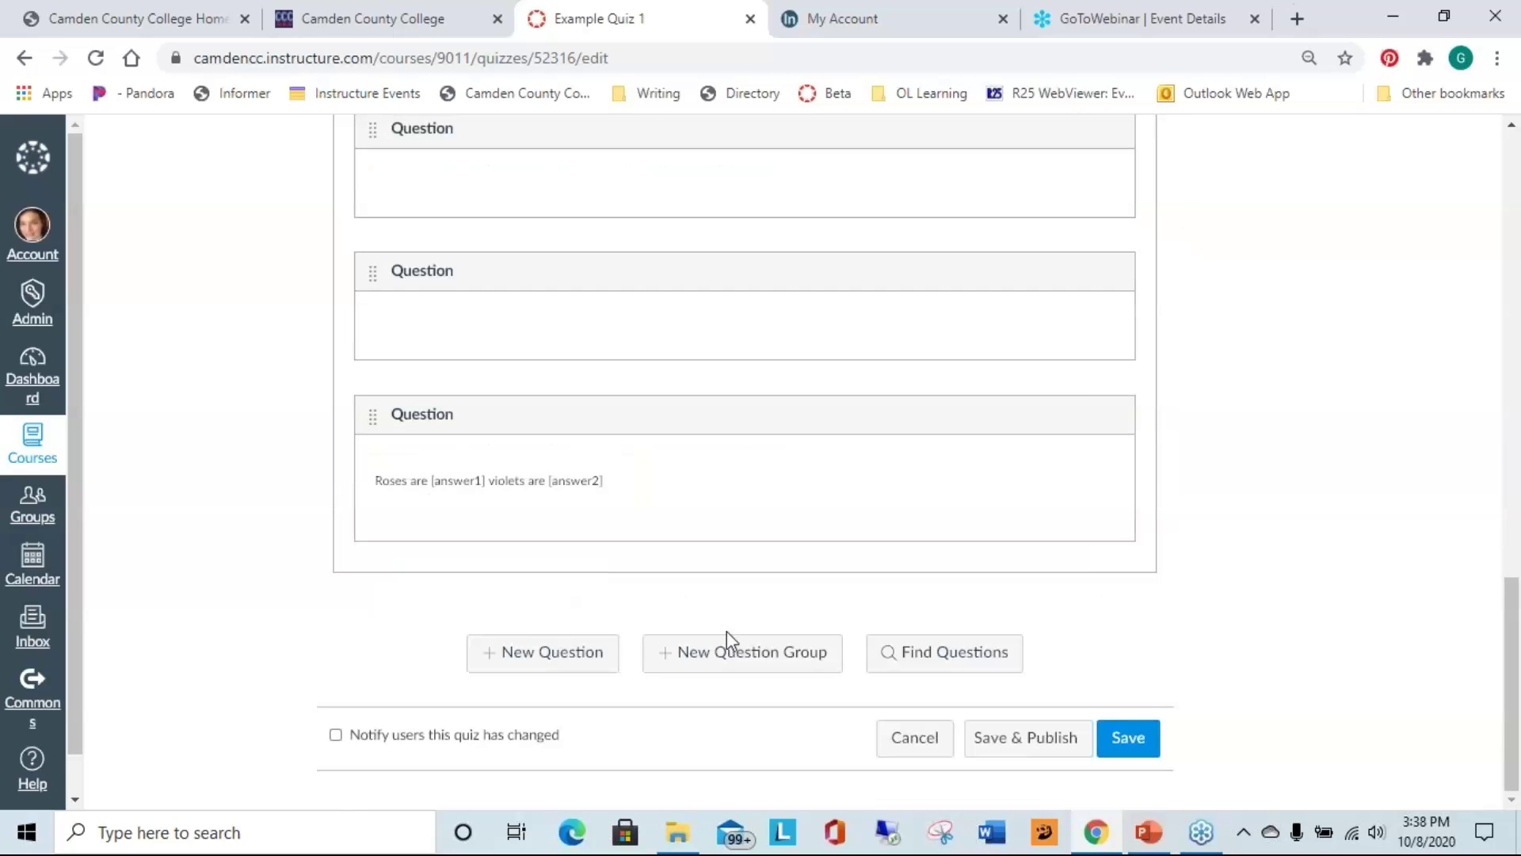
pyautogui.scroll(2, 624, 457)
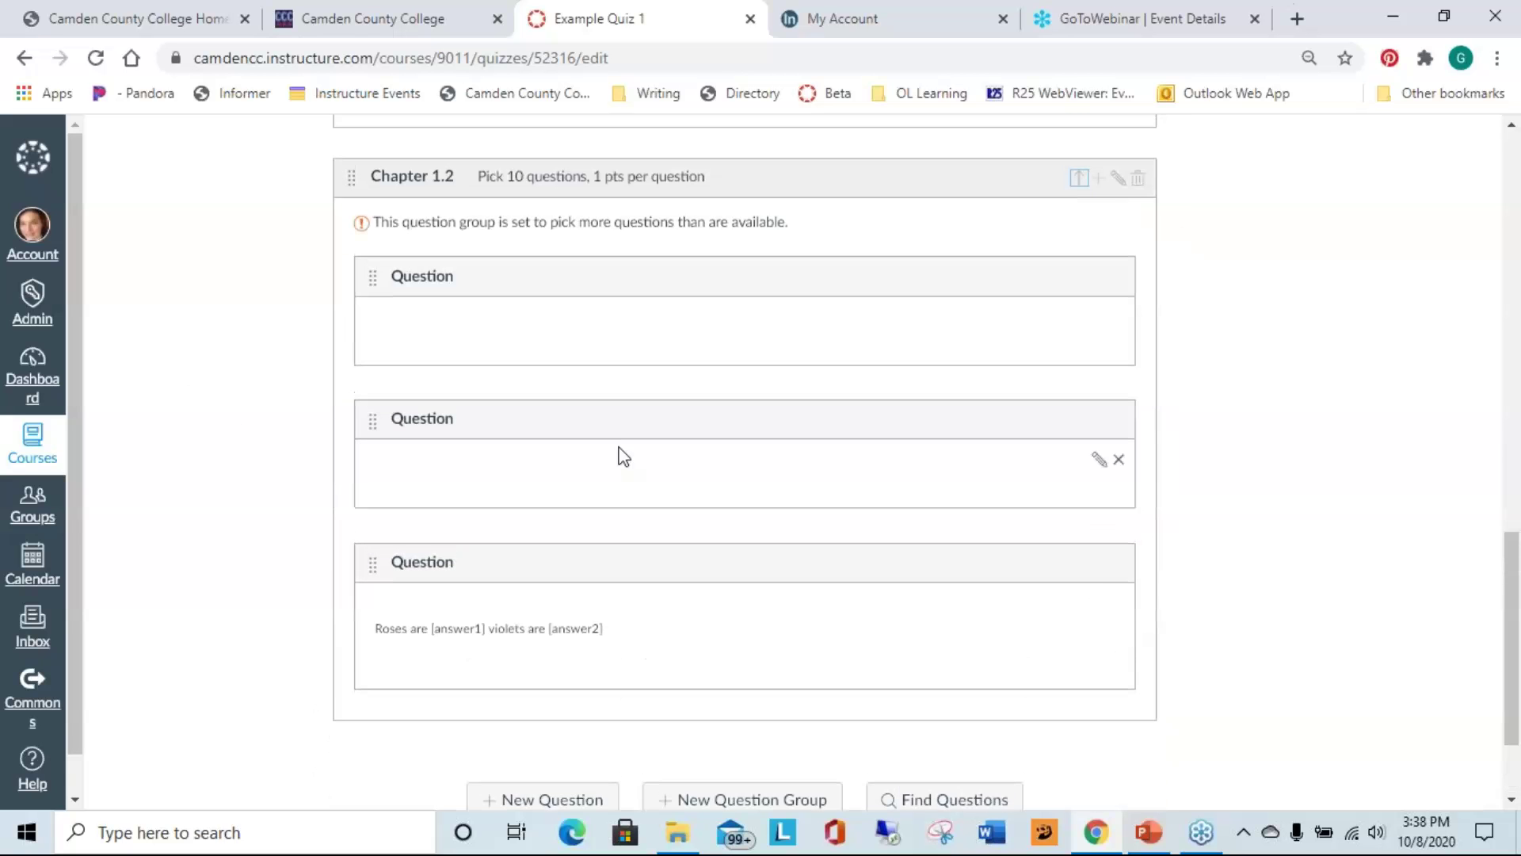
# - Check the destination group choices for moving the second blank question in Chapter 1.2, without relocating it
pyautogui.click(372, 429)
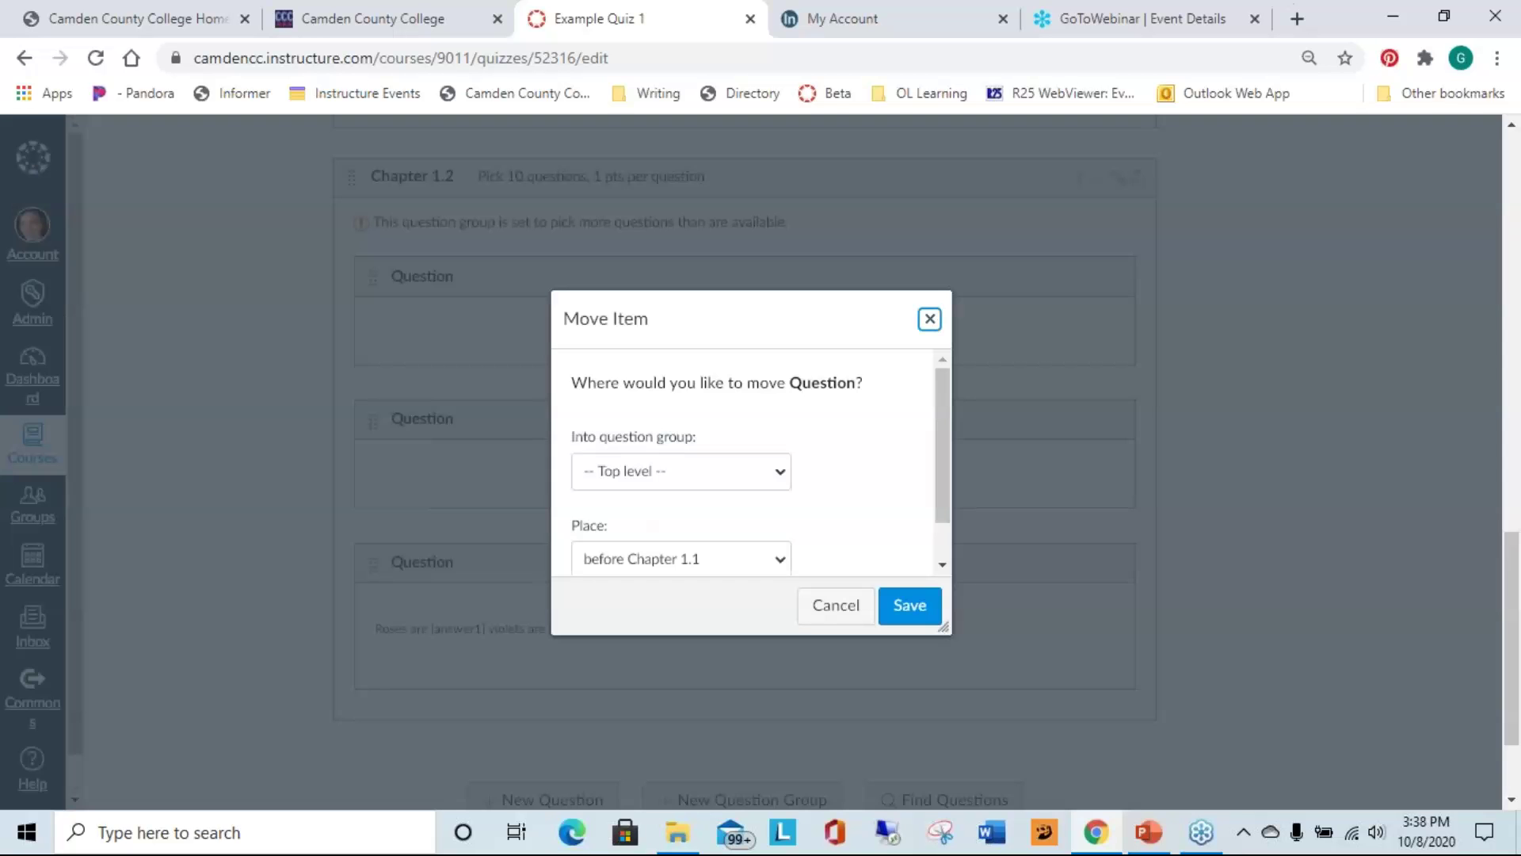
pyautogui.click(699, 478)
pyautogui.click(752, 425)
pyautogui.click(930, 320)
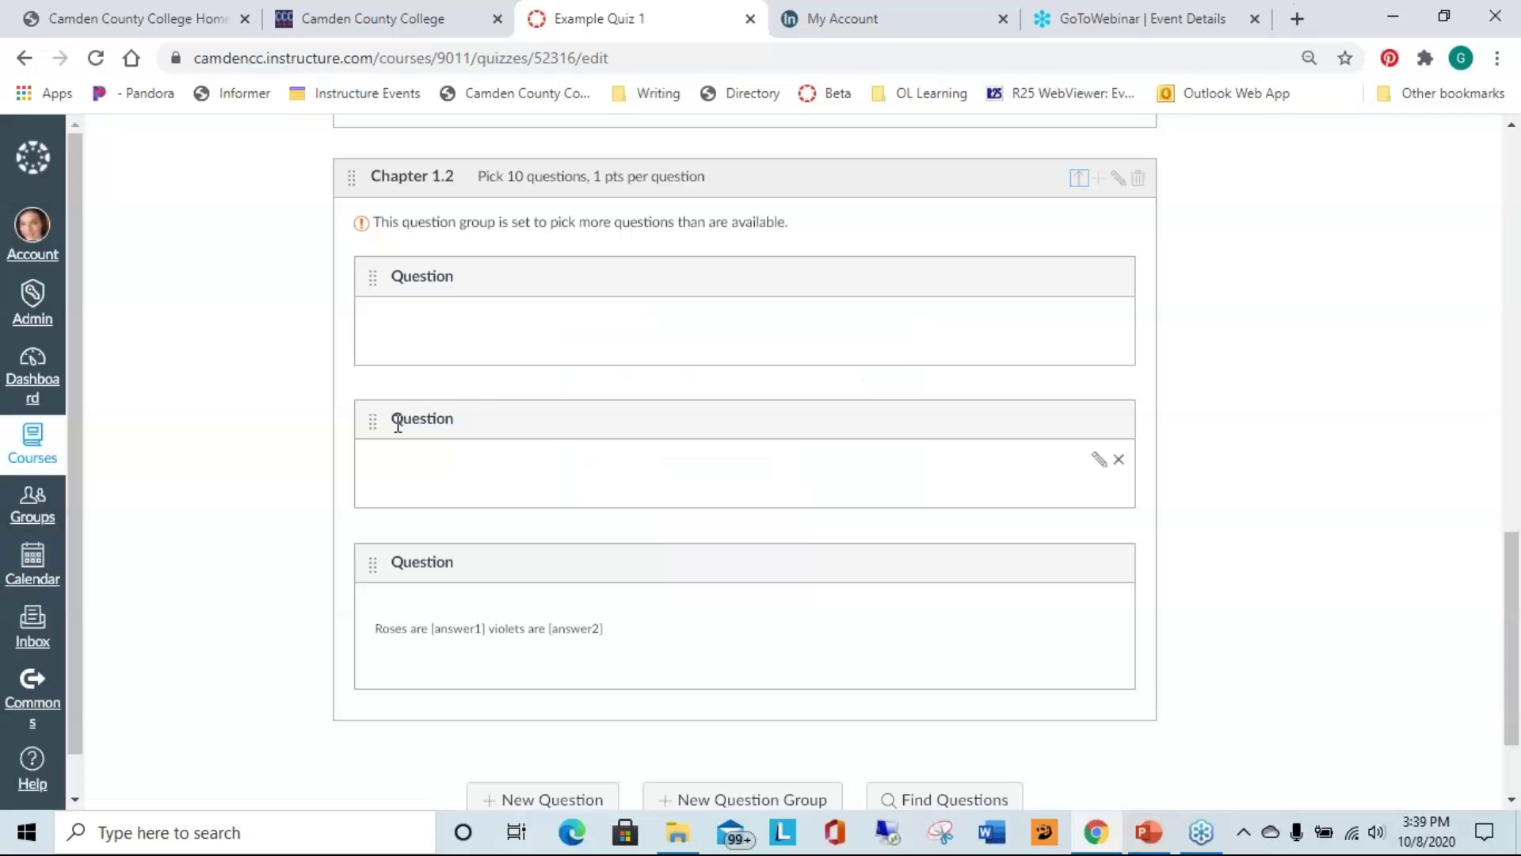
pyautogui.moveTo(366, 434); pyautogui.dragTo(389, 420)
# - Return to the Learning Cycle question in the Chapter 1.1 group for another look
pyautogui.scroll(1, 1514, 563)
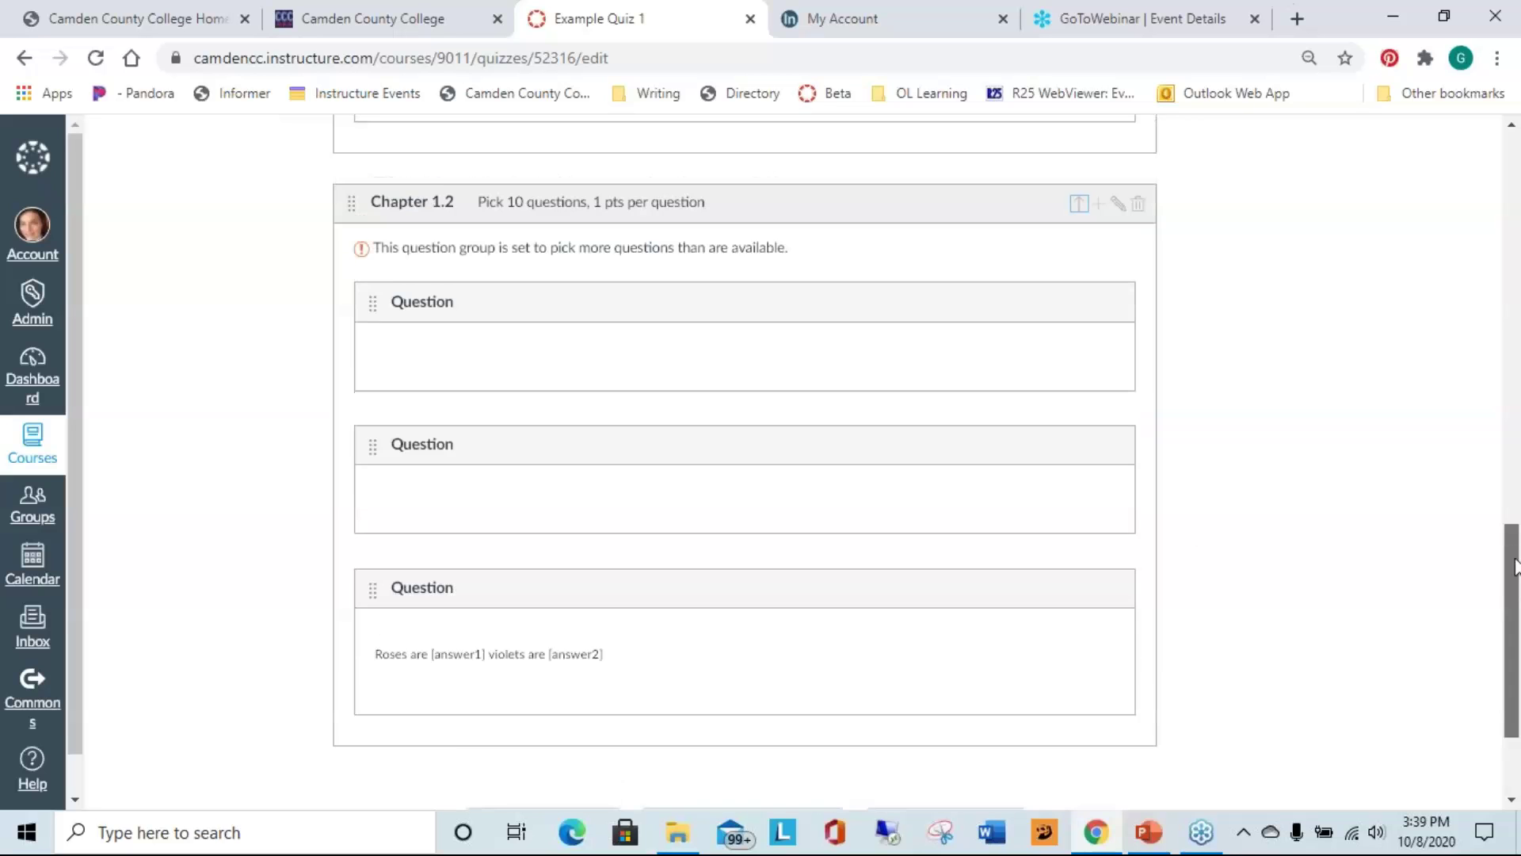
pyautogui.moveTo(1515, 564); pyautogui.dragTo(1518, 271)
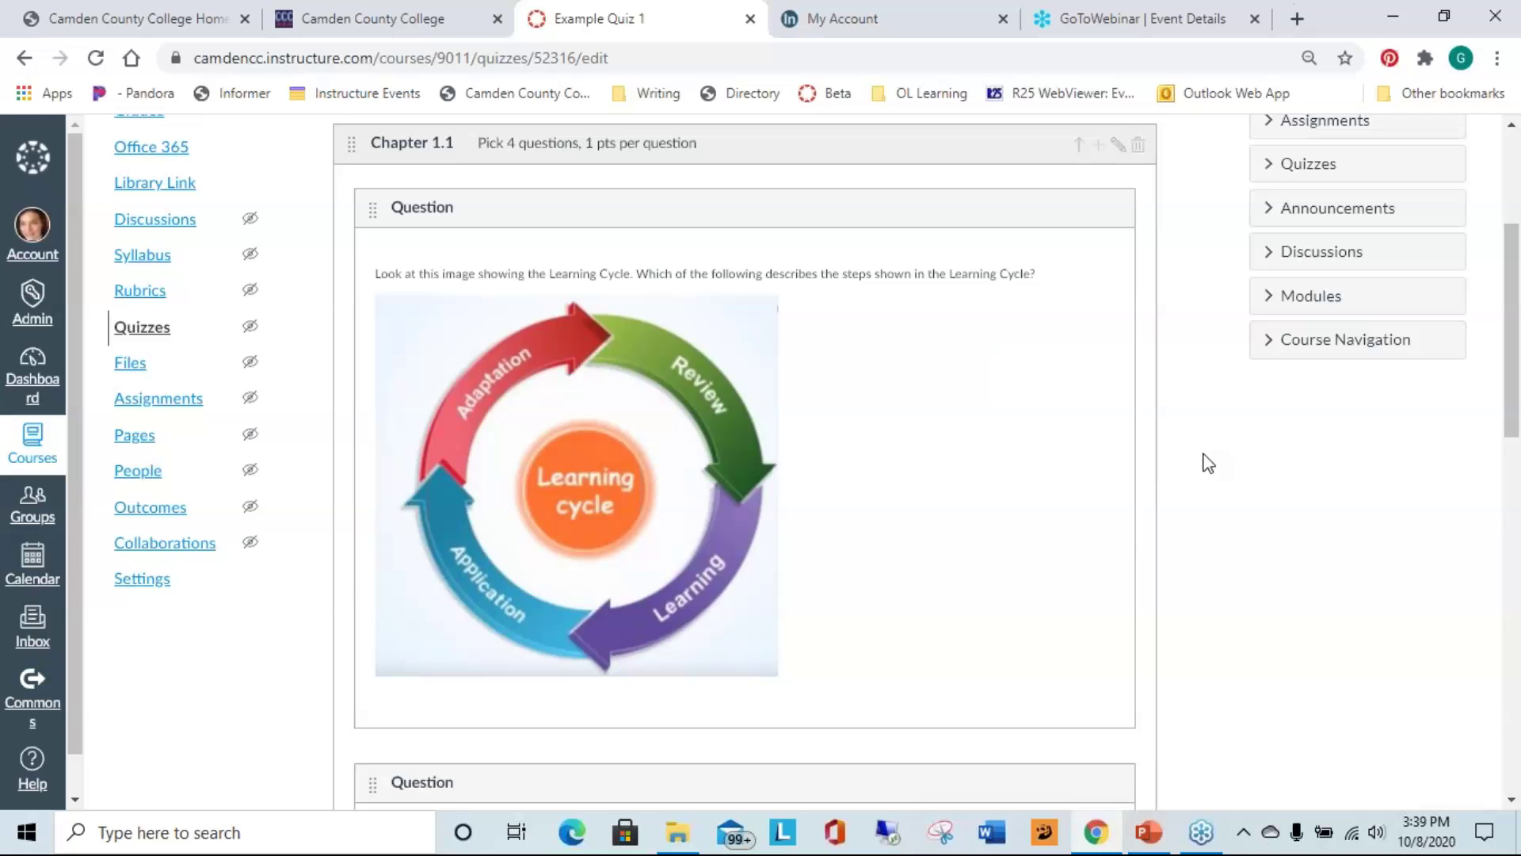
pyautogui.moveTo(1518, 432); pyautogui.dragTo(1518, 439)
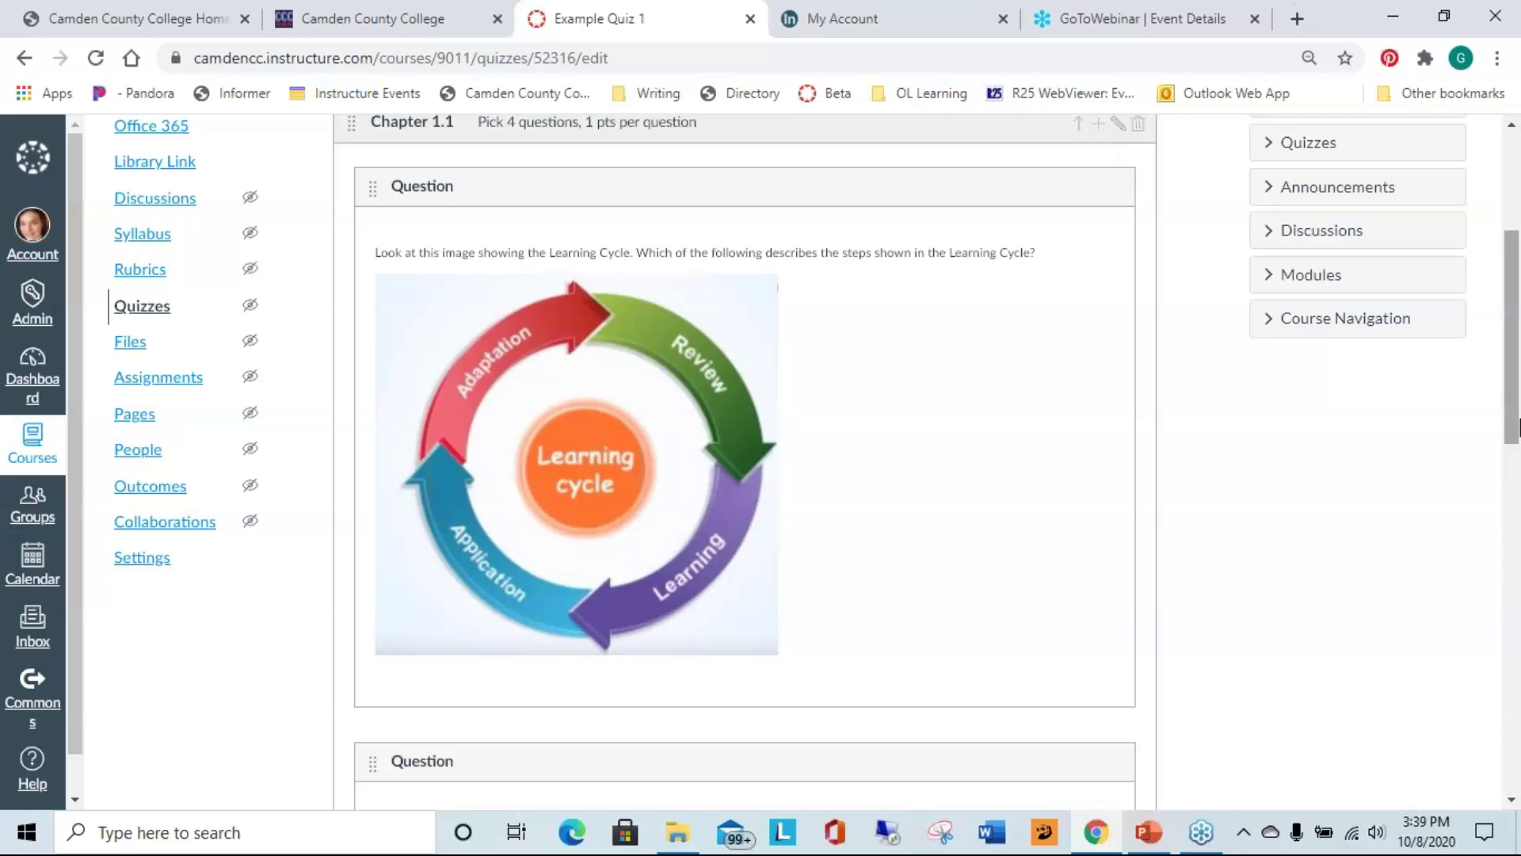
# - Leave the quiz editor and open the course's question banks from the Quizzes page
pyautogui.moveTo(1519, 428); pyautogui.dragTo(1518, 333)
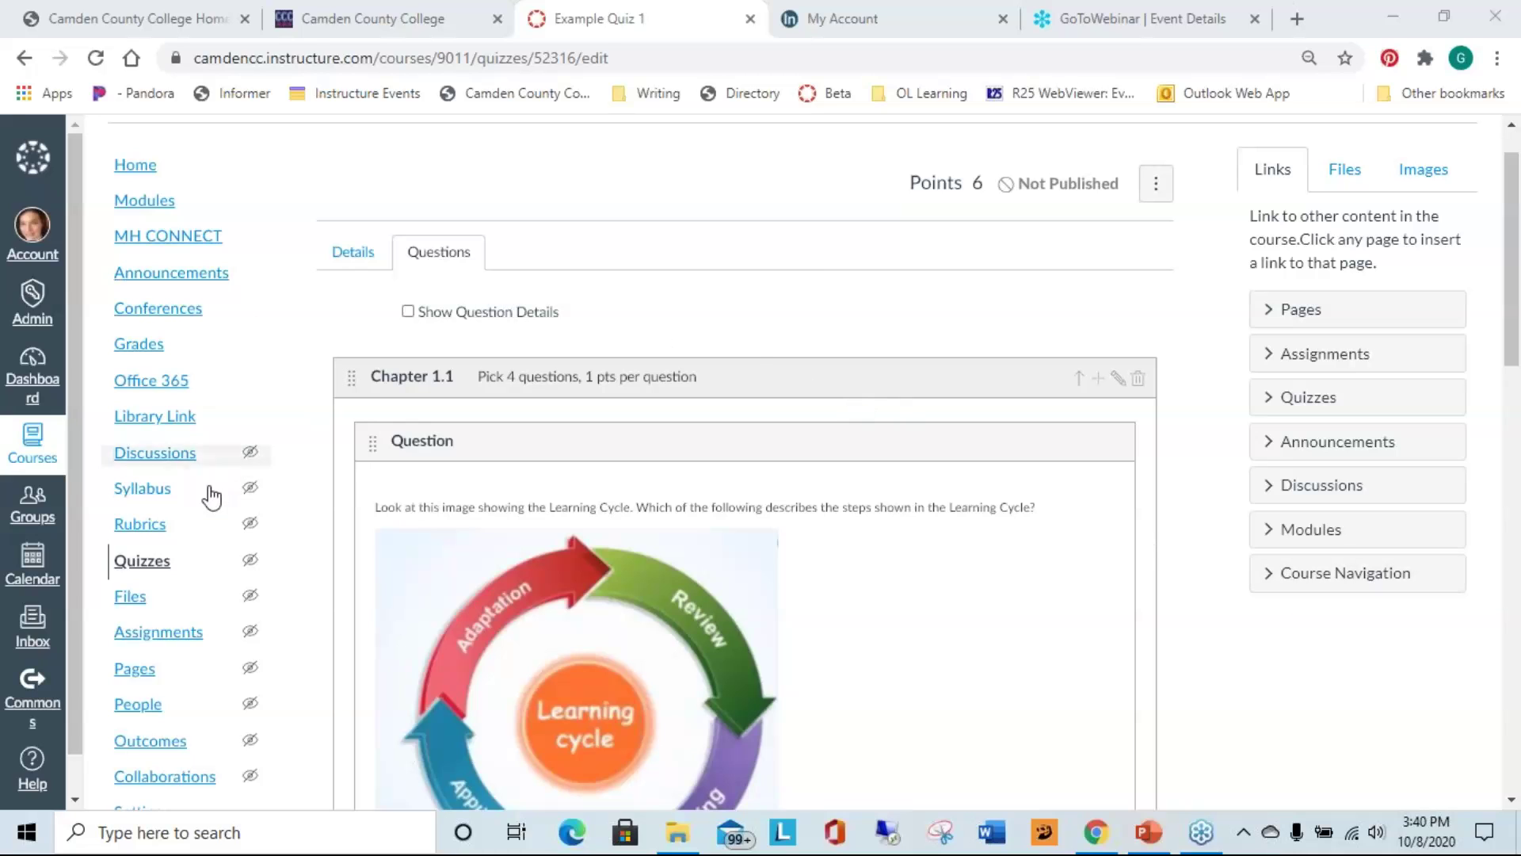
pyautogui.click(133, 563)
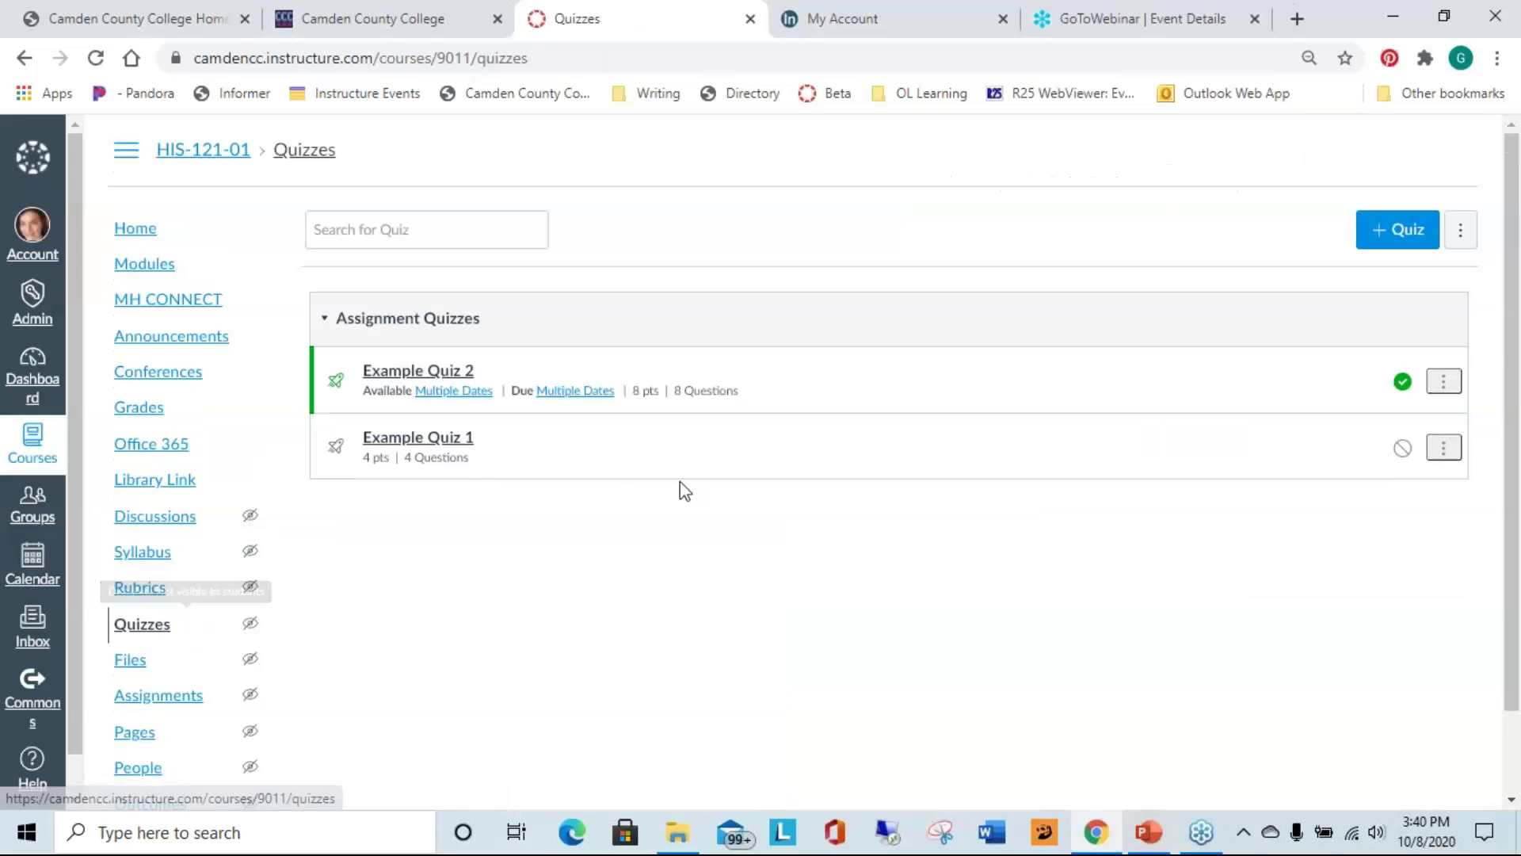
pyautogui.click(1465, 242)
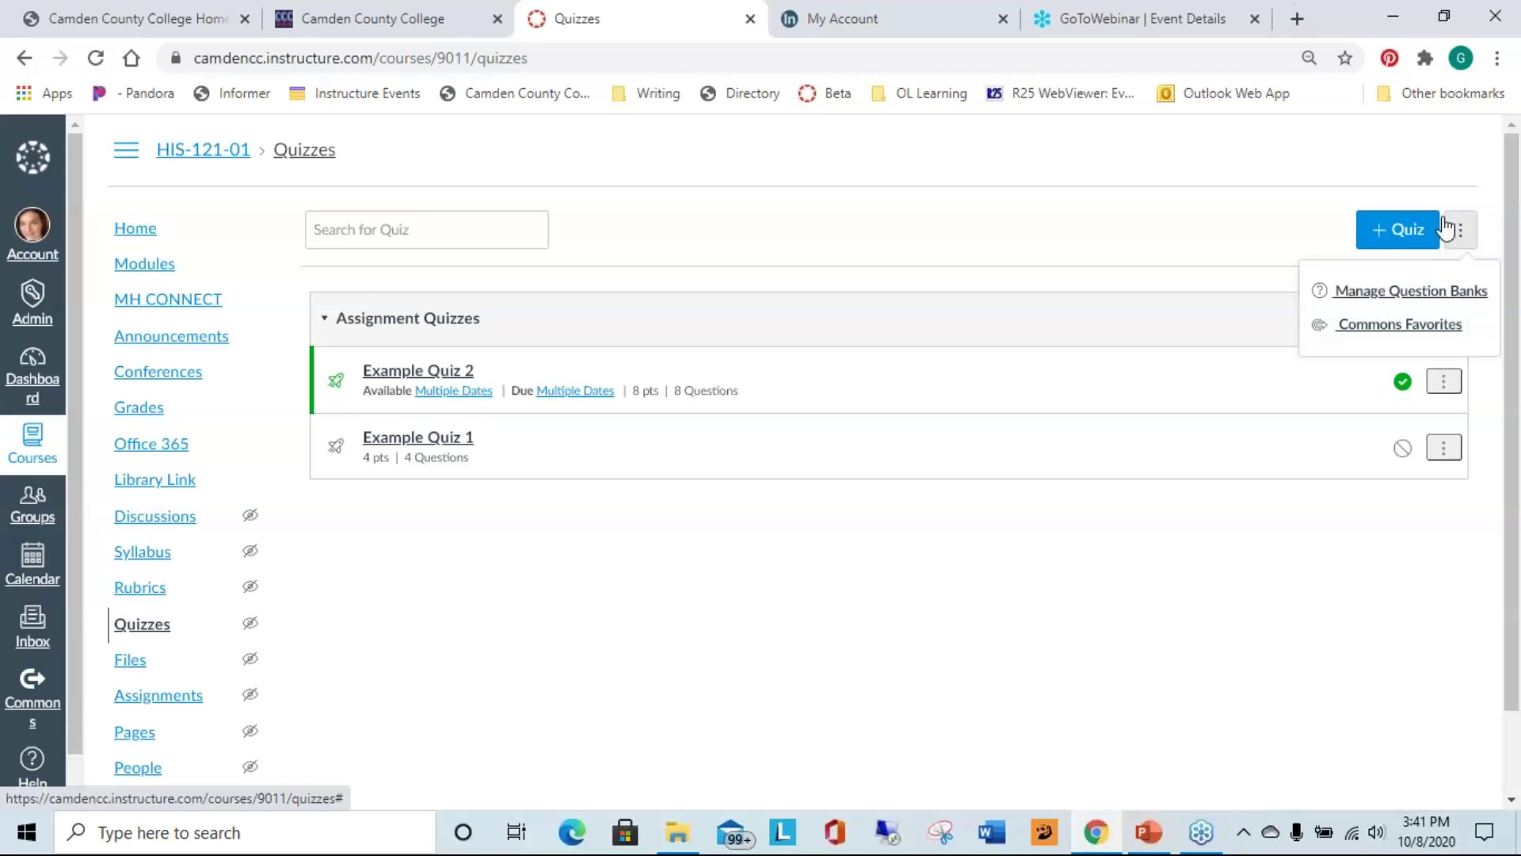
pyautogui.click(1436, 301)
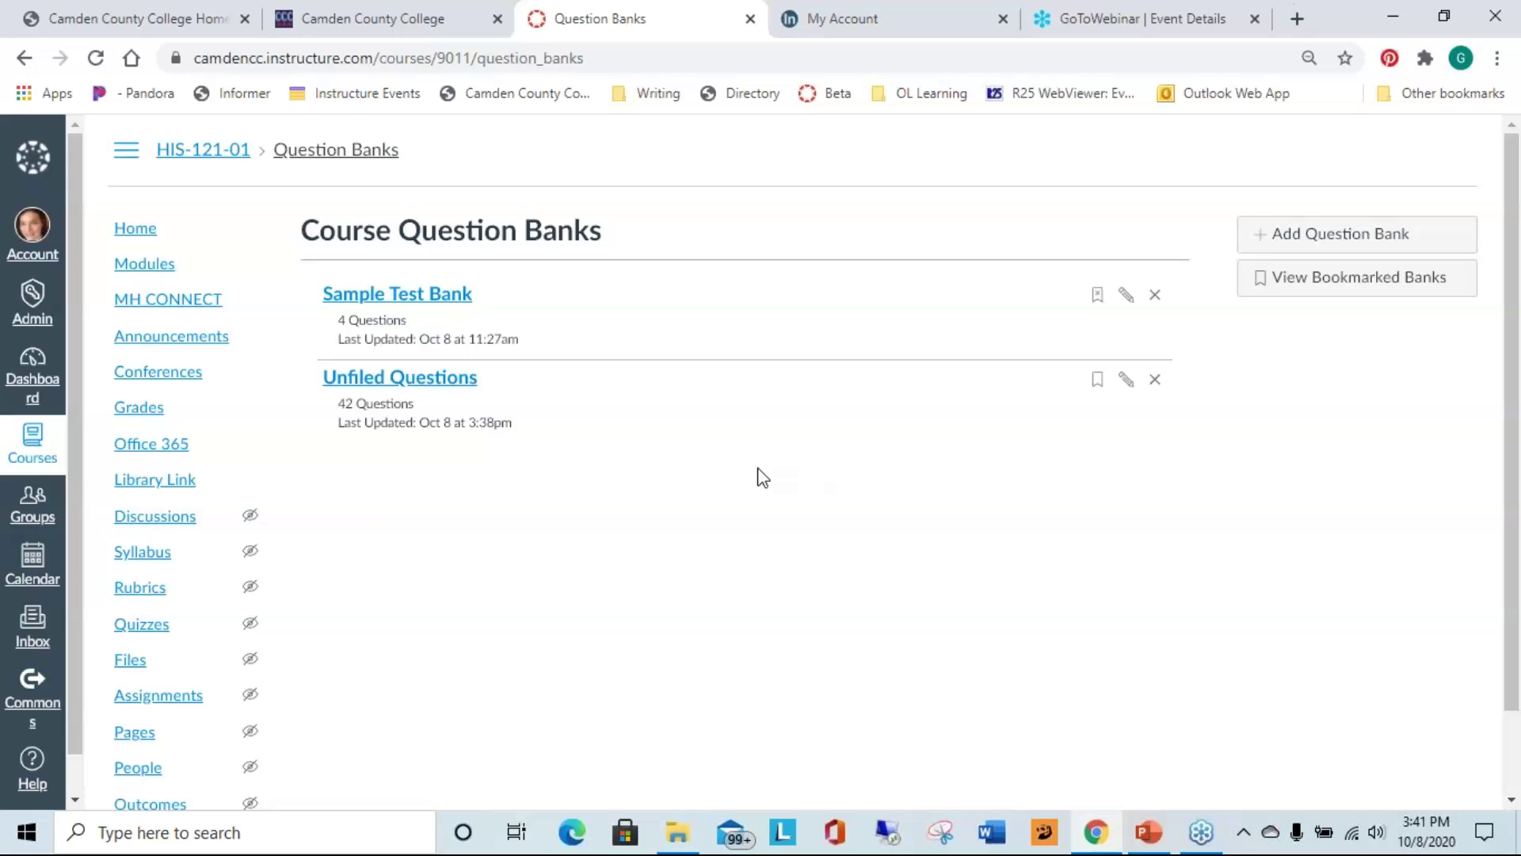
# - Look through the questions stored in the Unfiled Questions bank and return to the list of course question banks
pyautogui.click(417, 384)
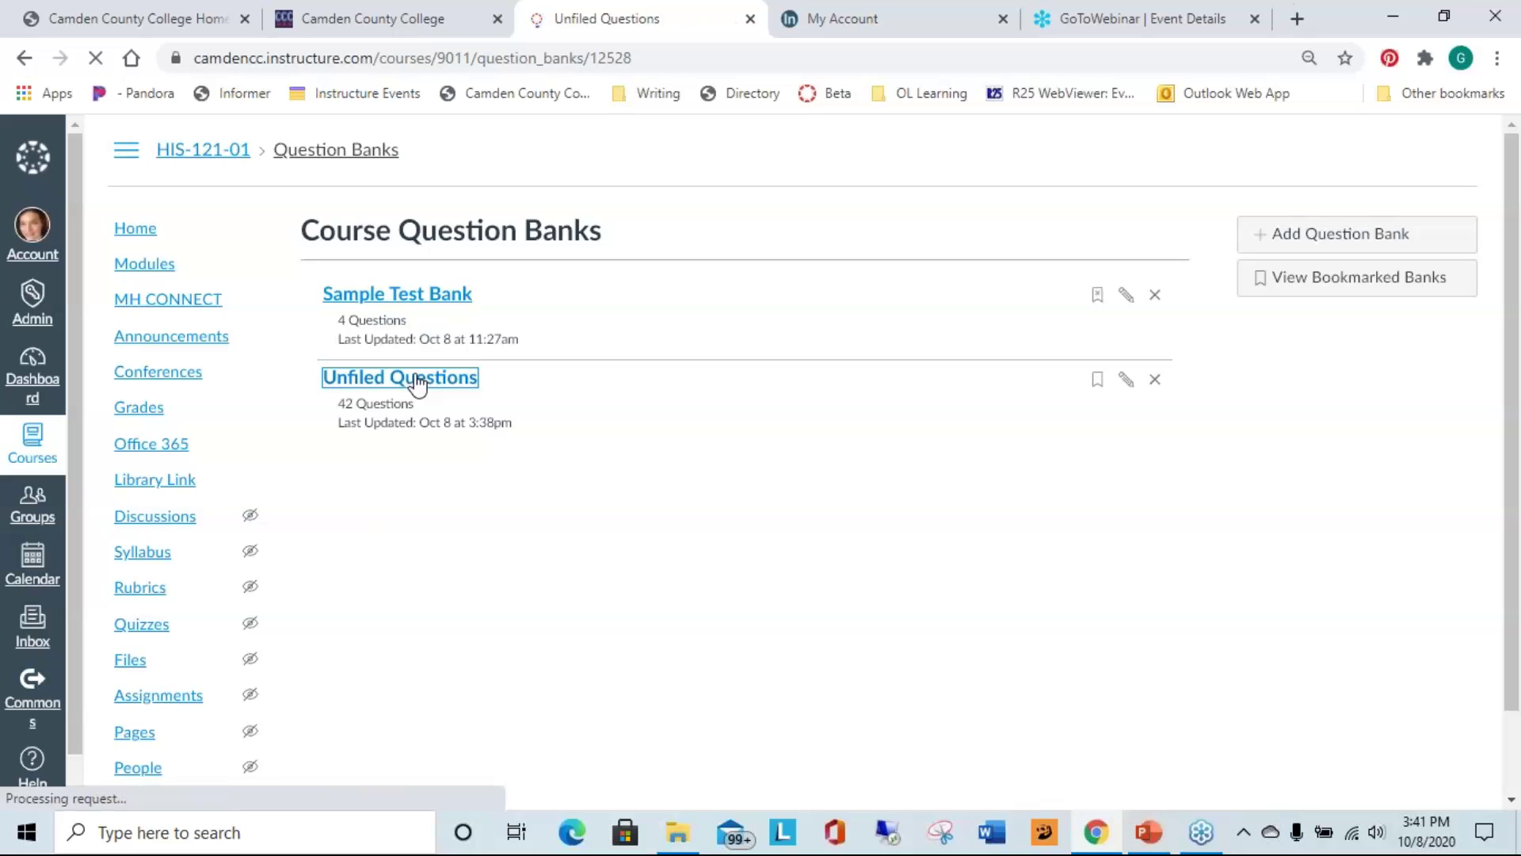
pyautogui.scroll(-10, 848, 412)
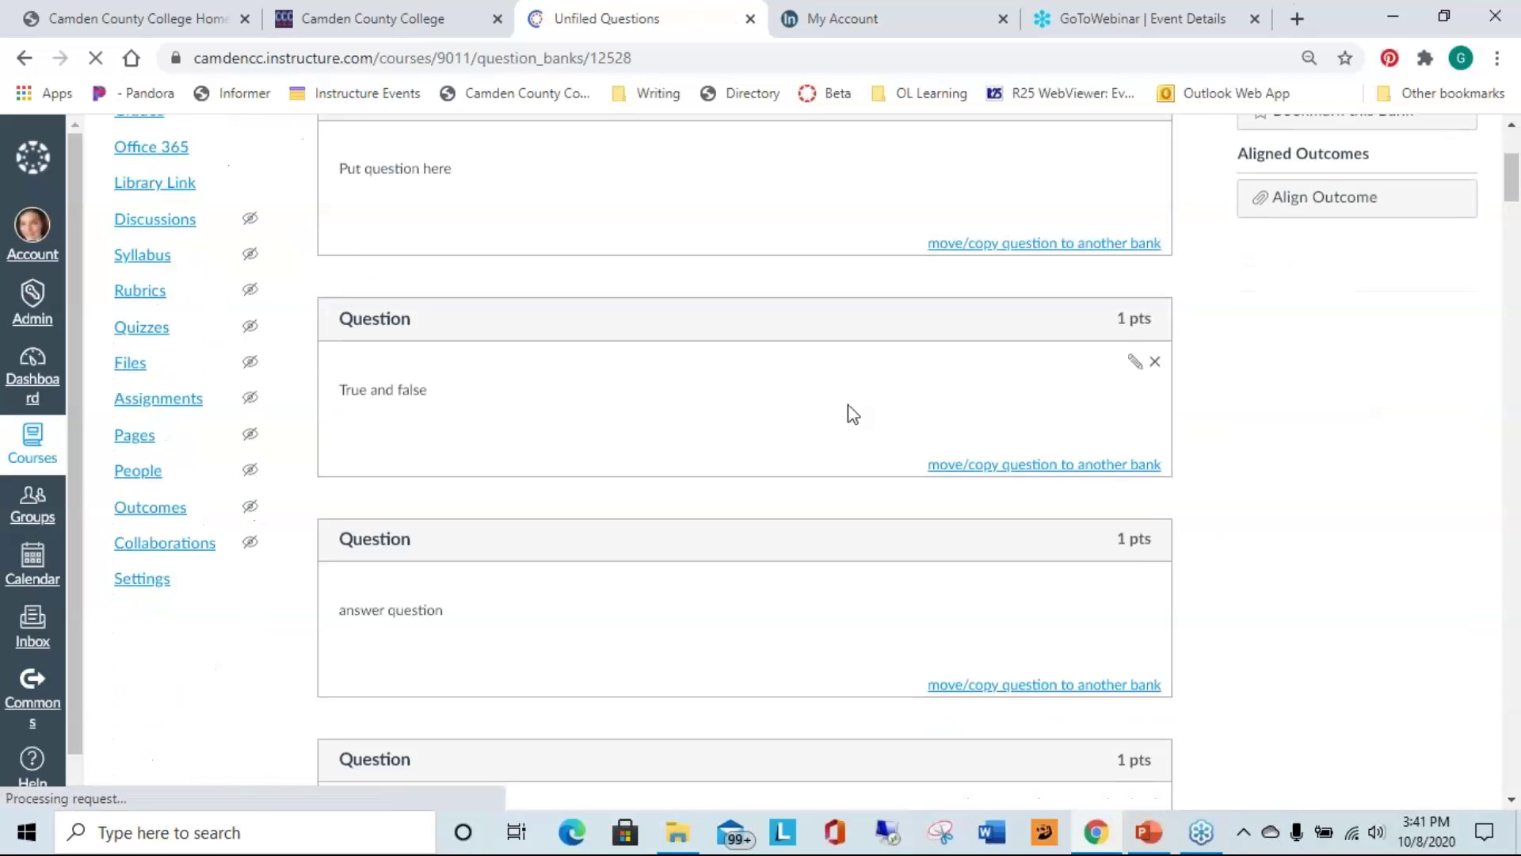
pyautogui.scroll(-9, 851, 418)
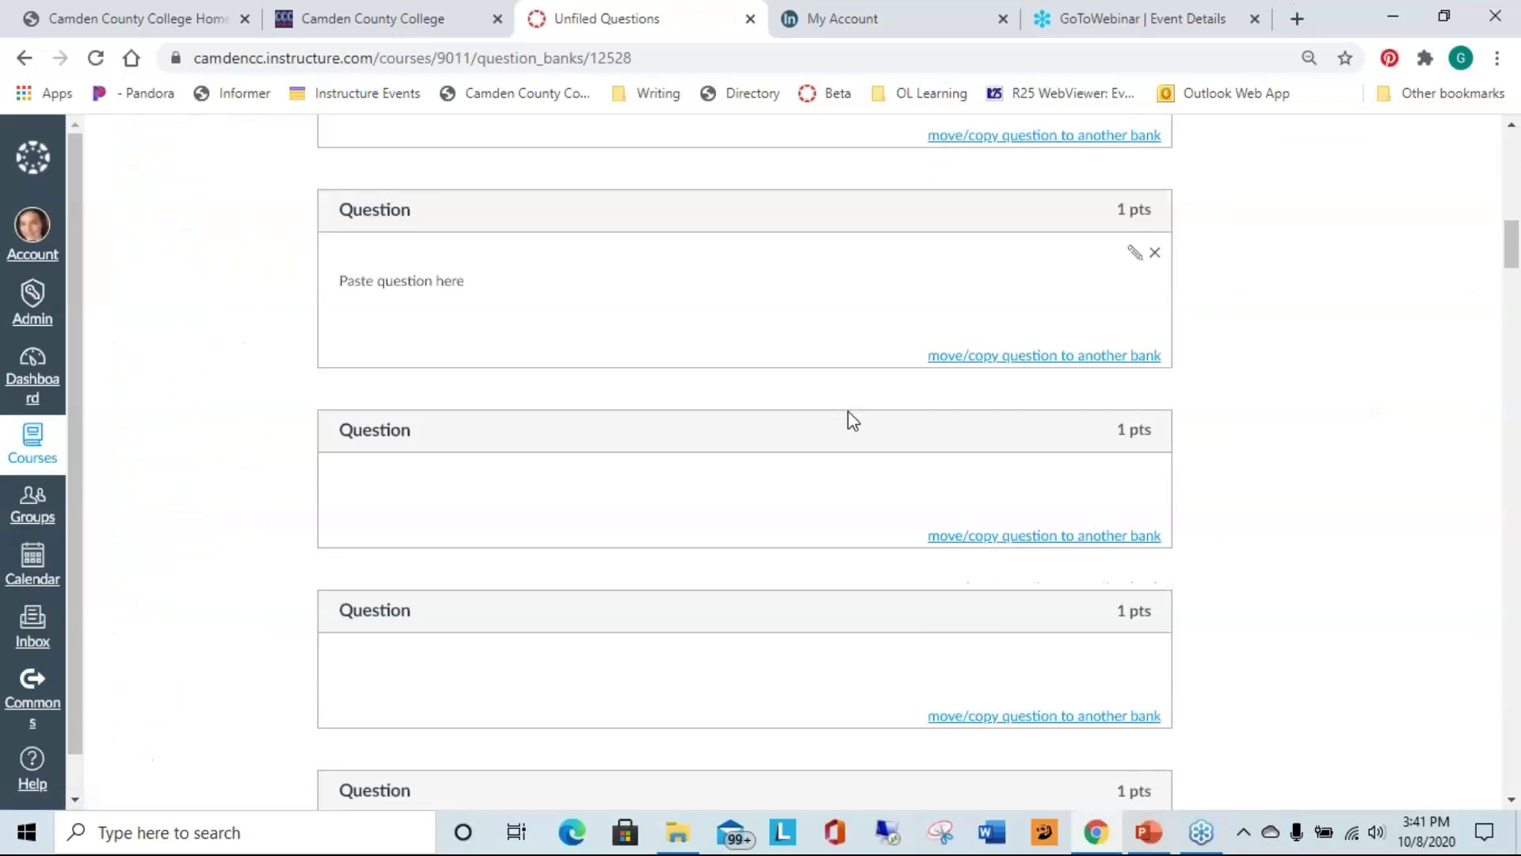
pyautogui.scroll(-9, 851, 422)
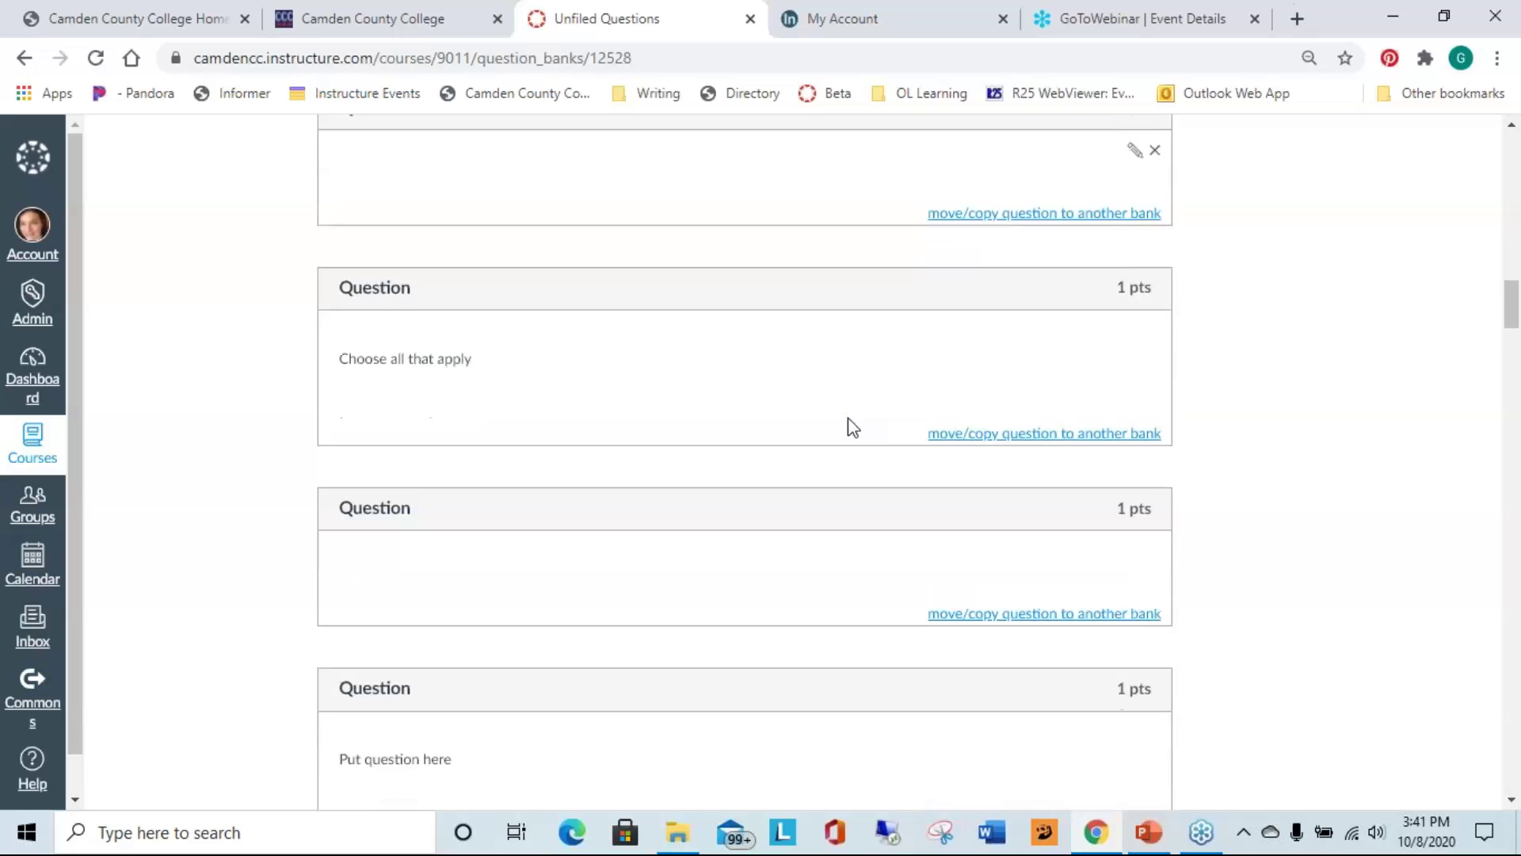
pyautogui.scroll(-3, 1511, 648)
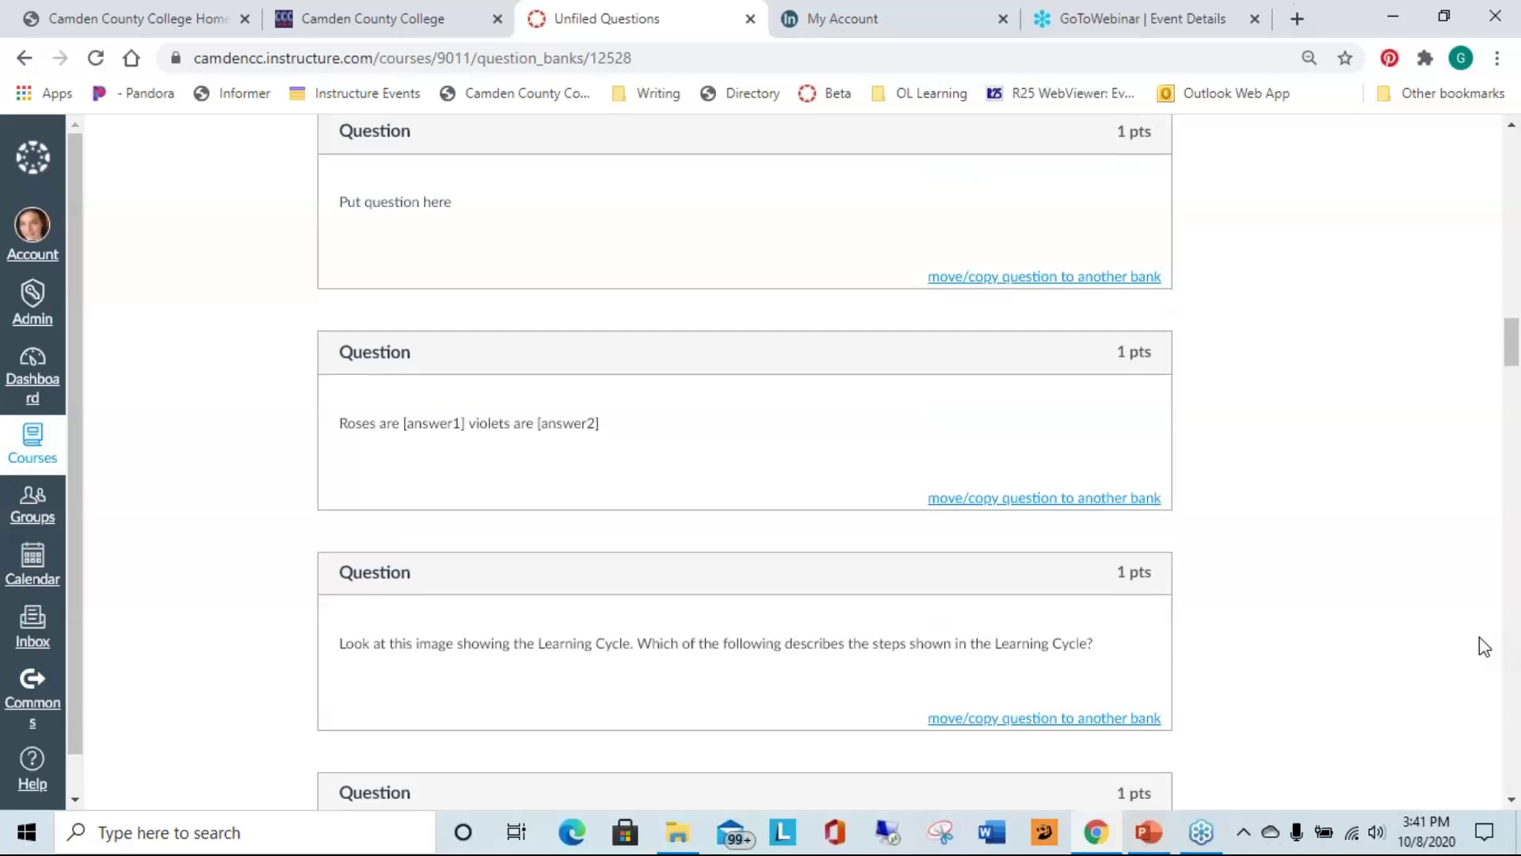
pyautogui.scroll(-5, 1477, 642)
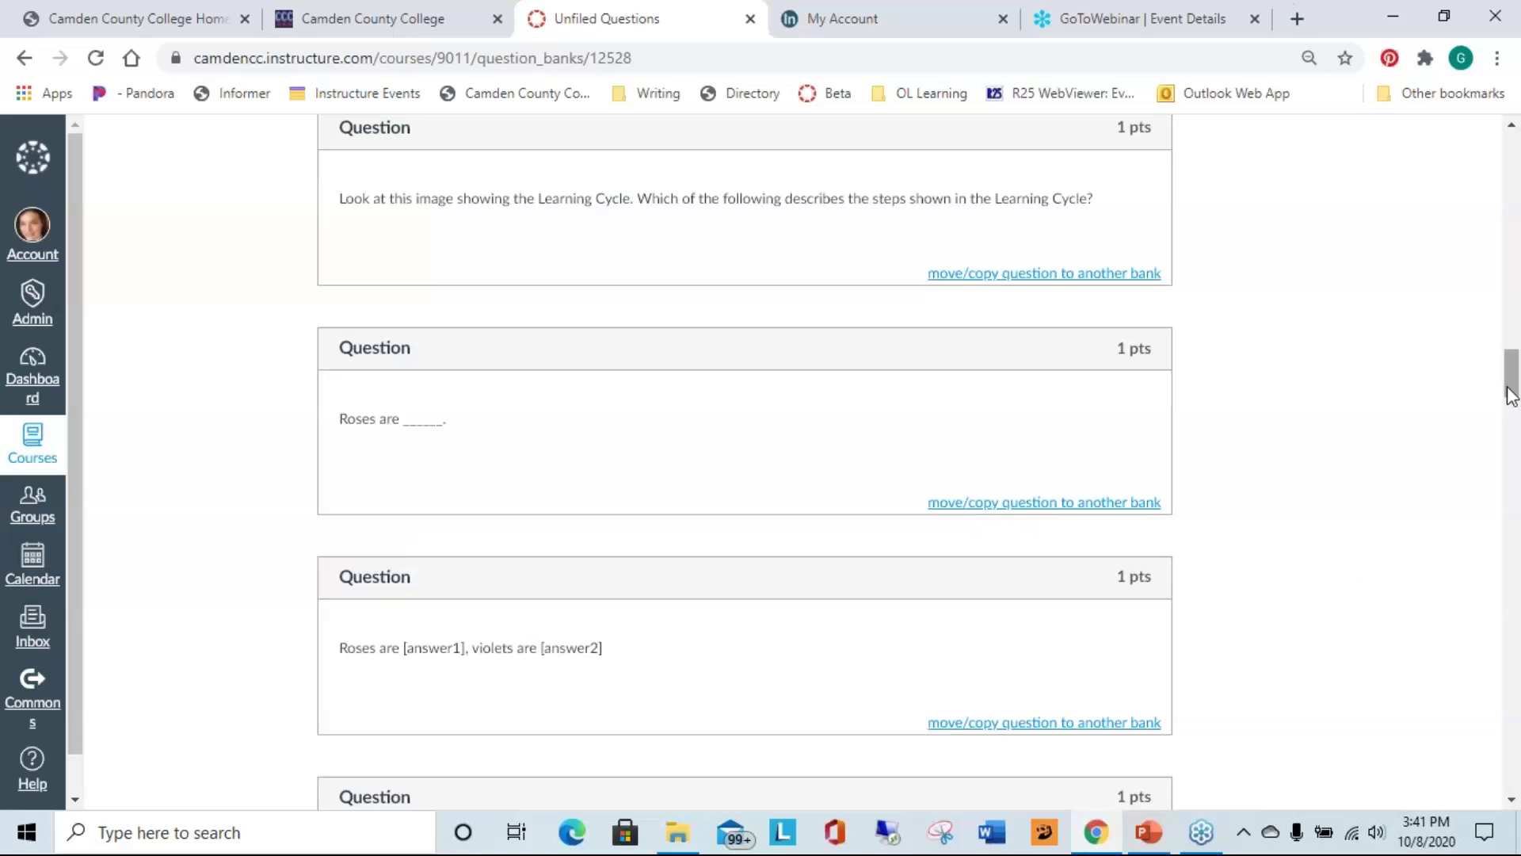
pyautogui.moveTo(1518, 393); pyautogui.dragTo(1518, 171)
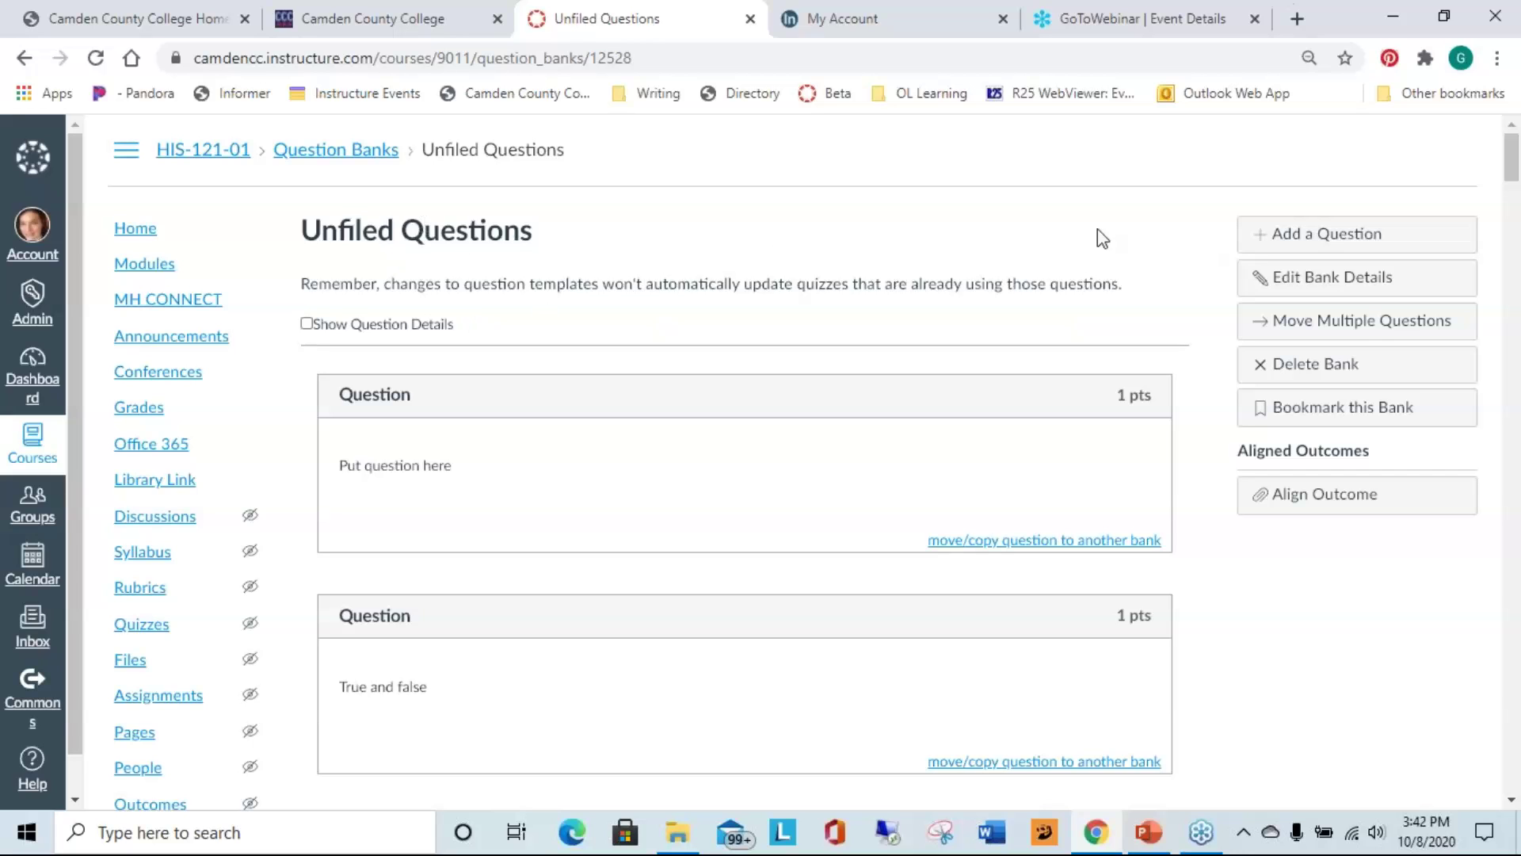
pyautogui.click(301, 154)
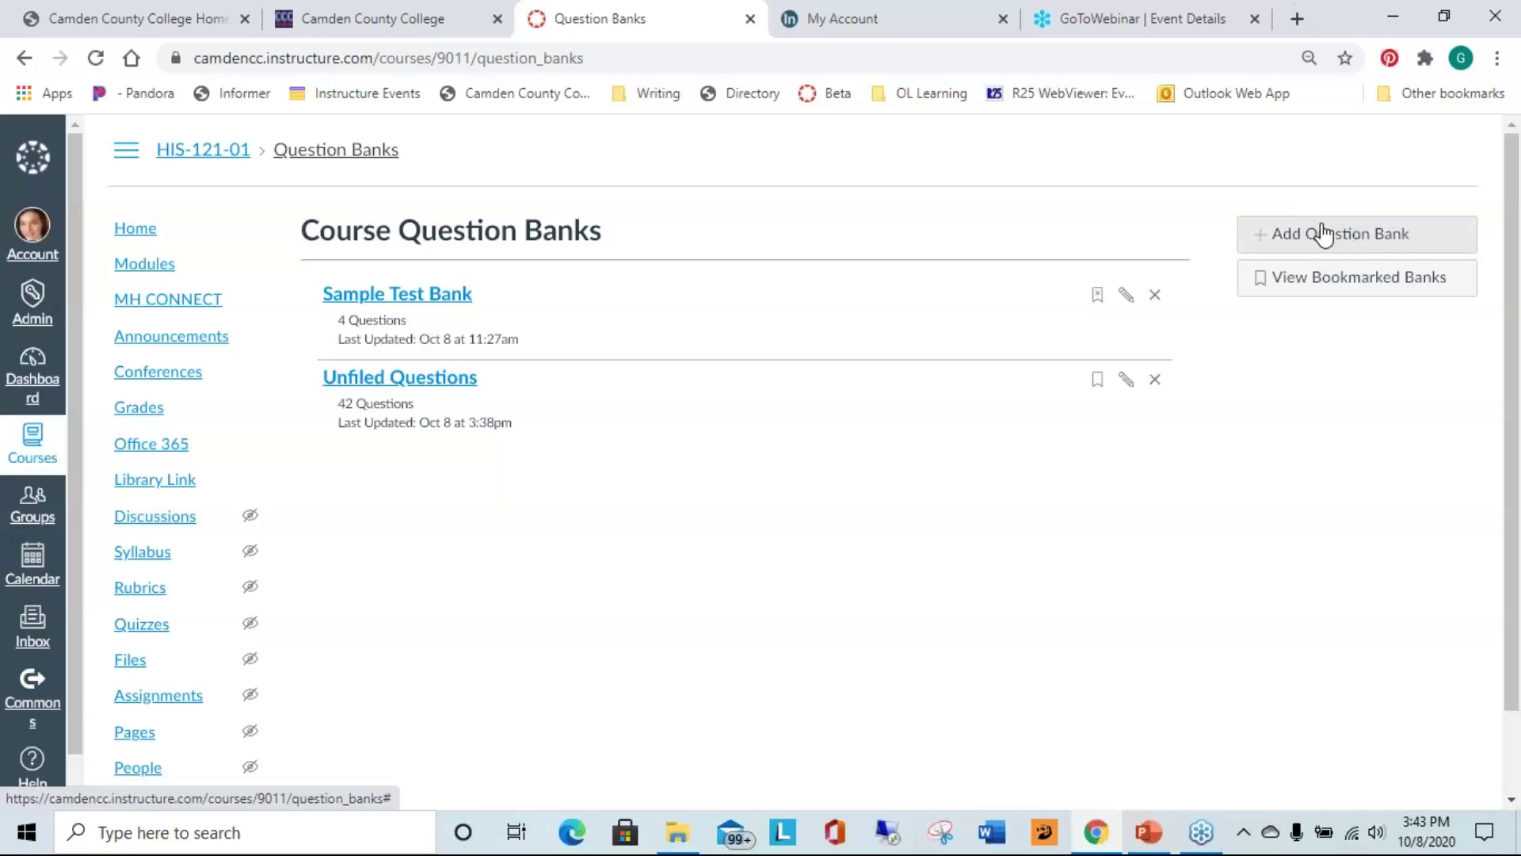
pyautogui.click(1379, 236)
pyautogui.click(1348, 244)
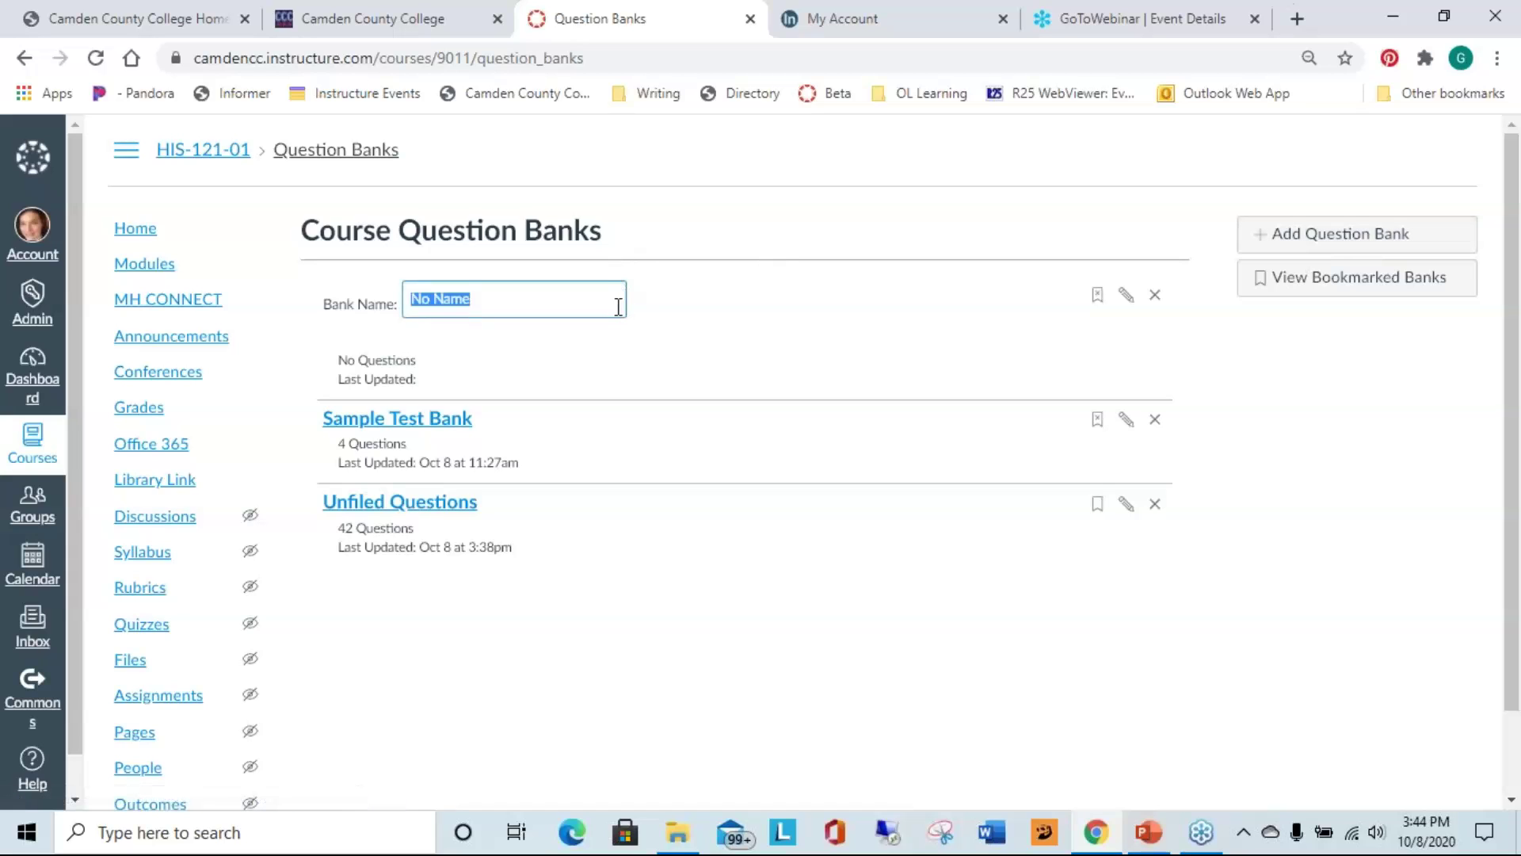
pyautogui.write('Sample 2')
pyautogui.press('Escape')
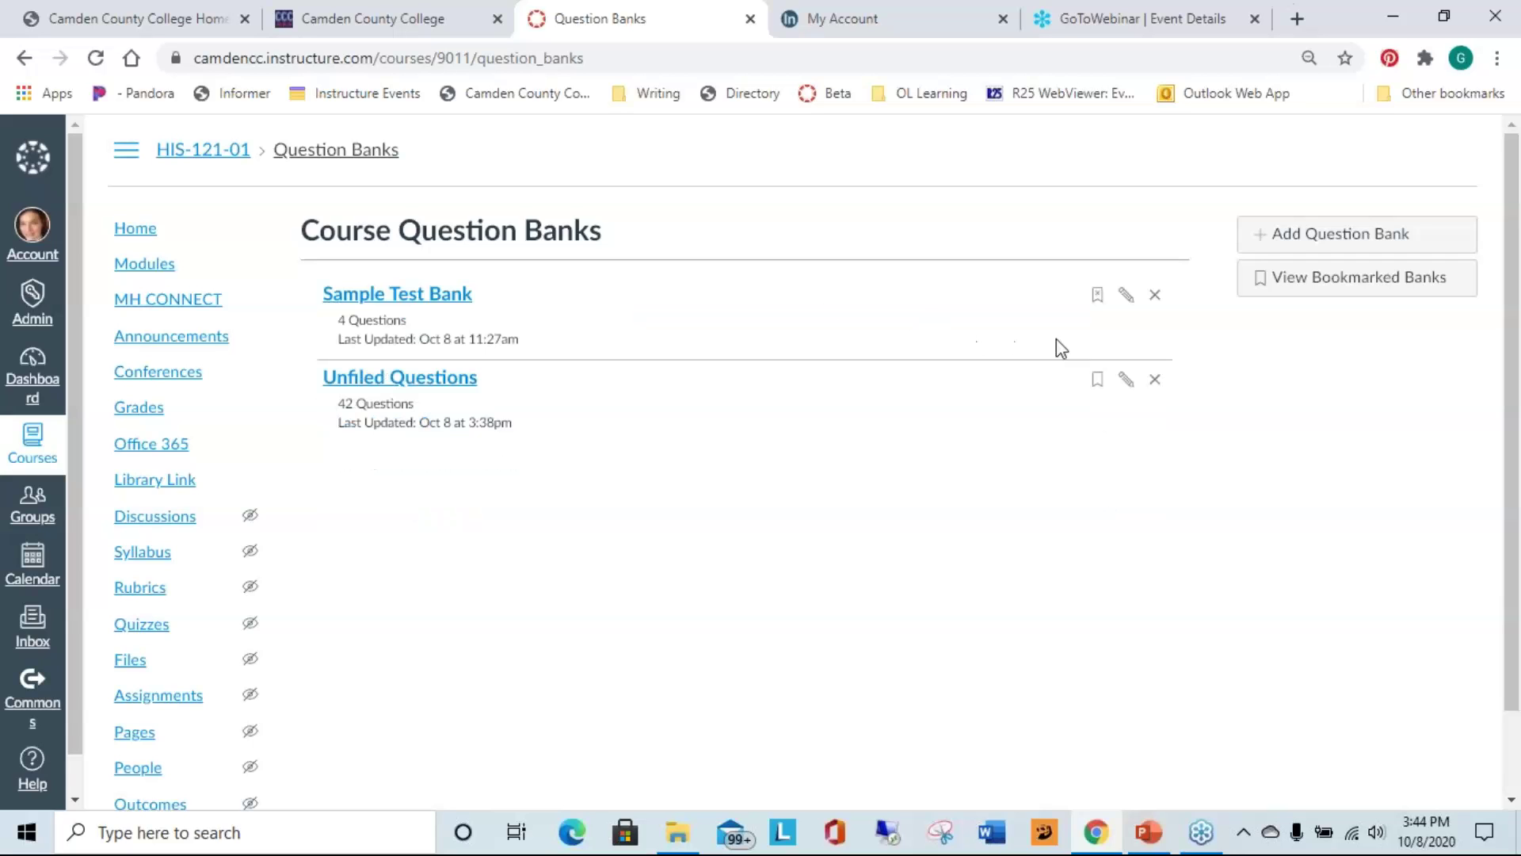
# - Add a new course question bank named "Sample 2"
pyautogui.click(1280, 238)
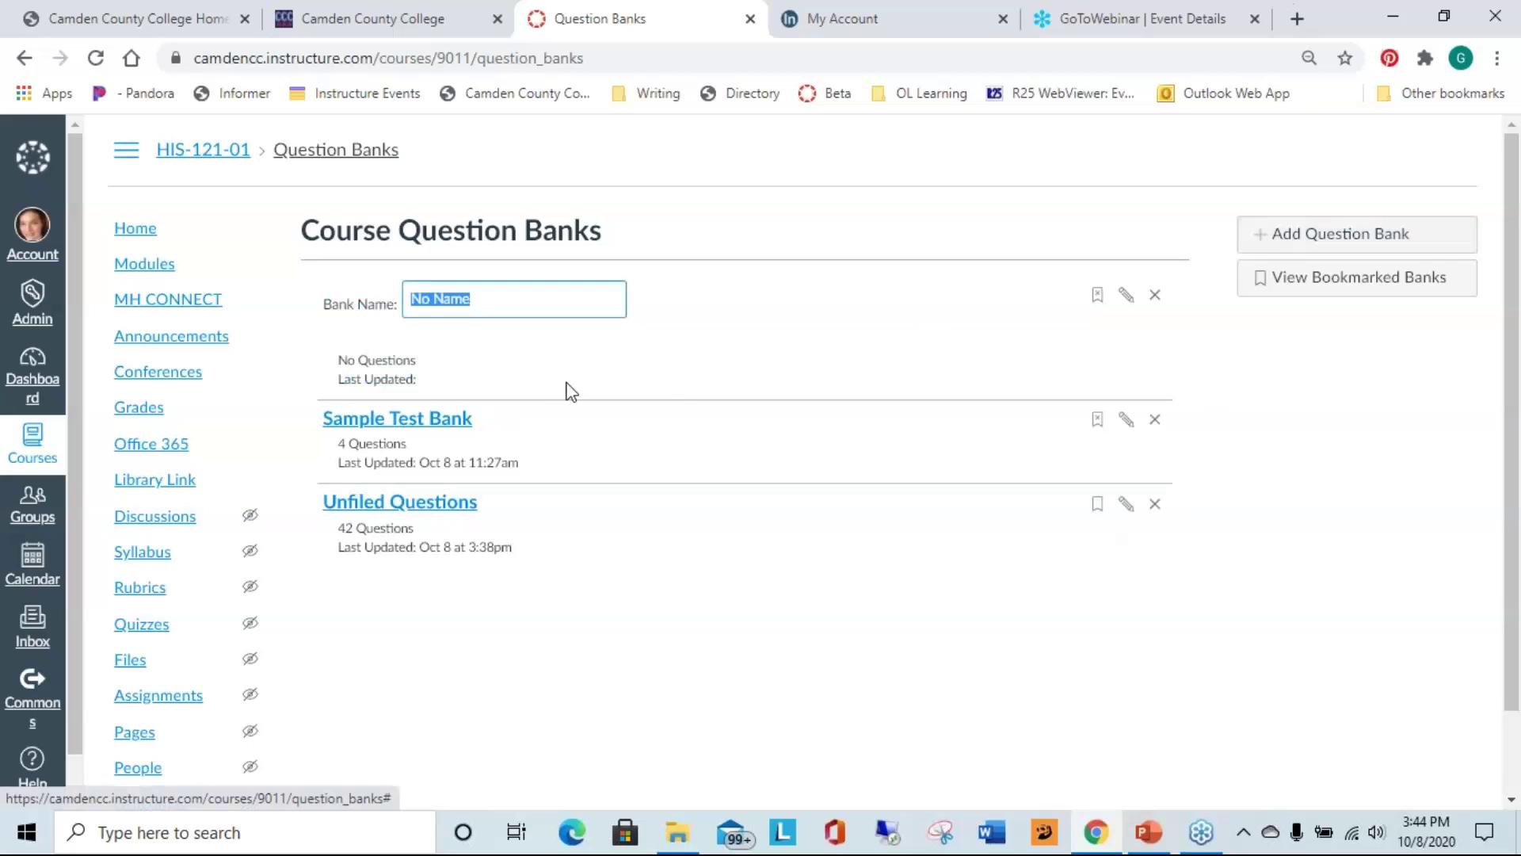
pyautogui.click(559, 302)
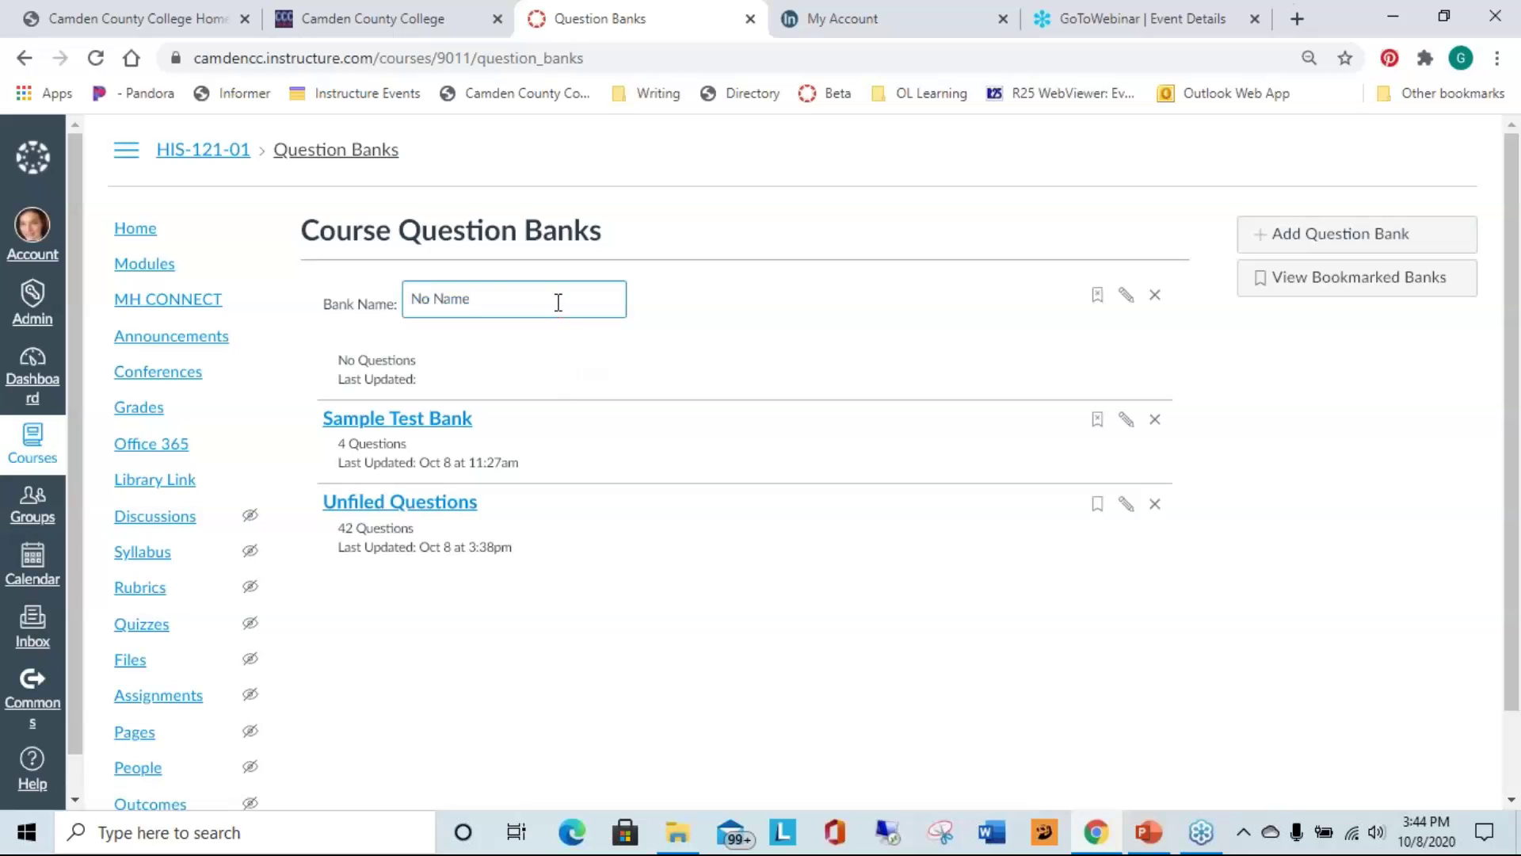
pyautogui.moveTo(534, 304); pyautogui.dragTo(245, 271)
pyautogui.write('Sample 2')
pyautogui.press('Return')
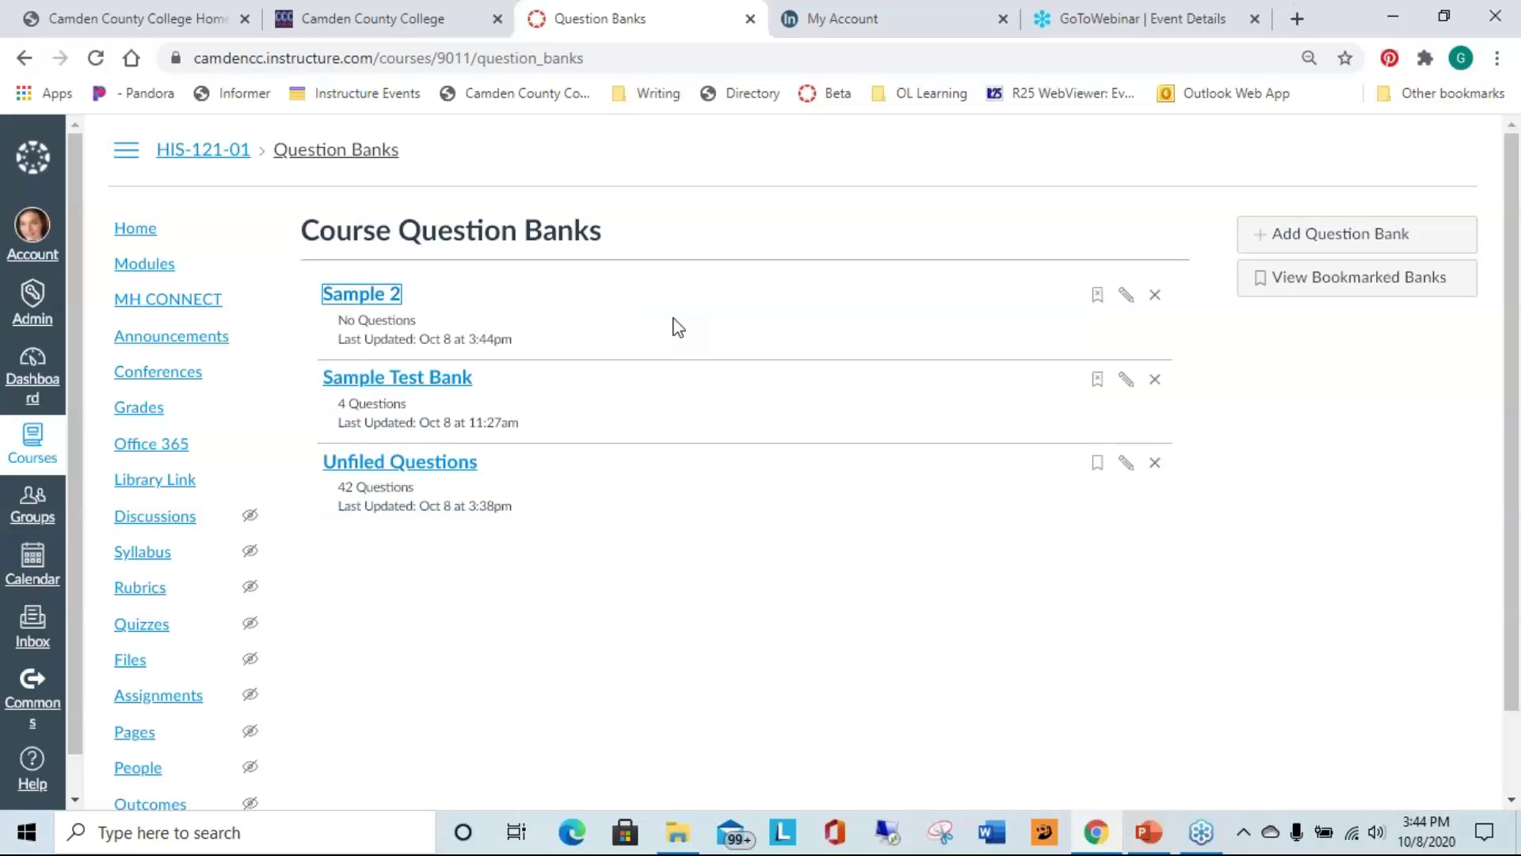
pyautogui.click(687, 299)
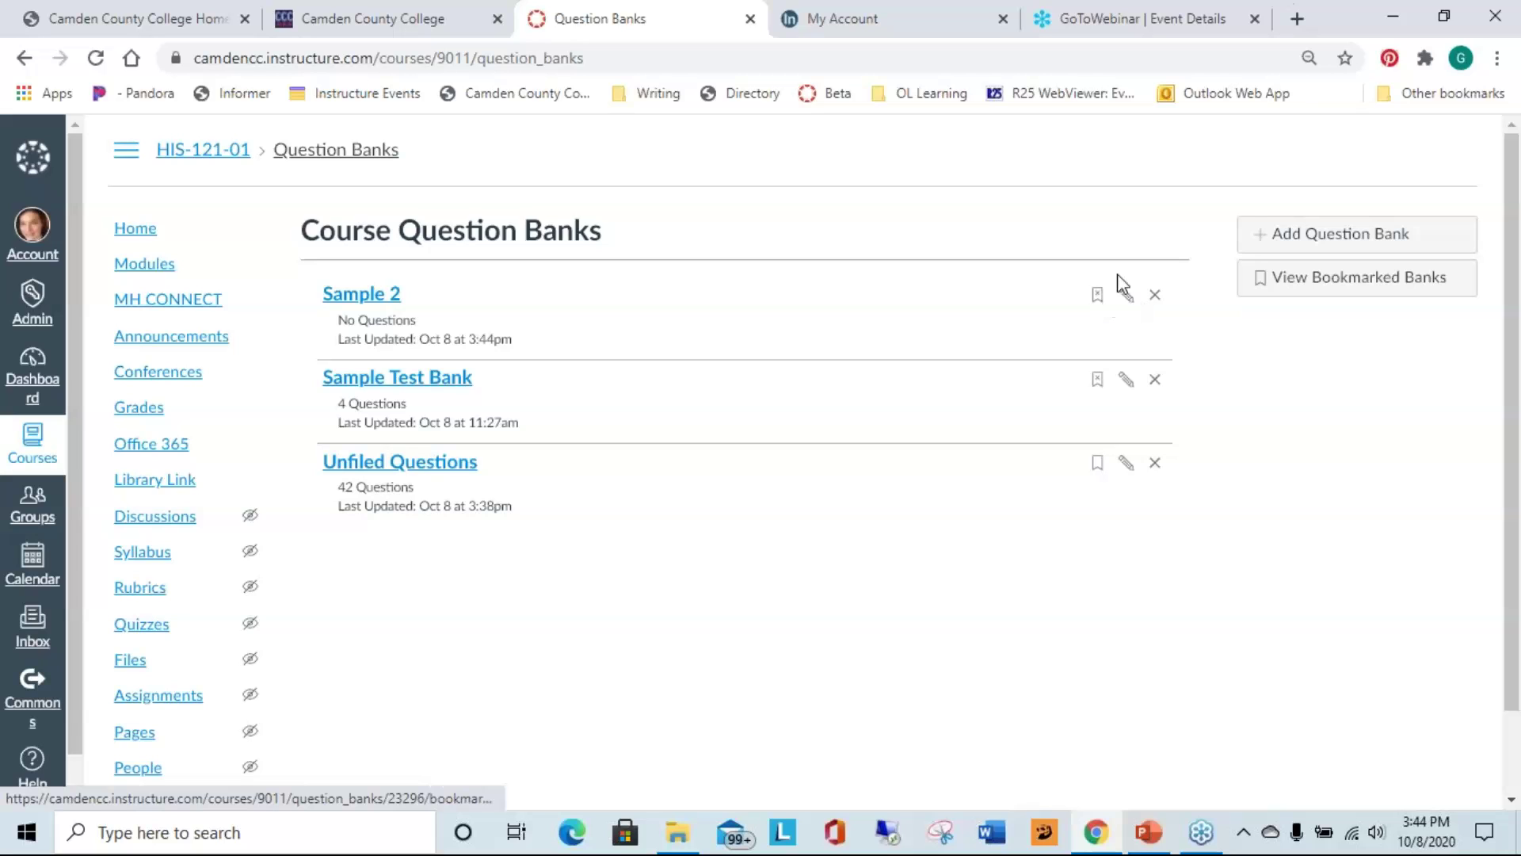
# - Open the Sample 2 bank, start a new question and check which question types are available, keeping Multiple Choice
pyautogui.click(389, 298)
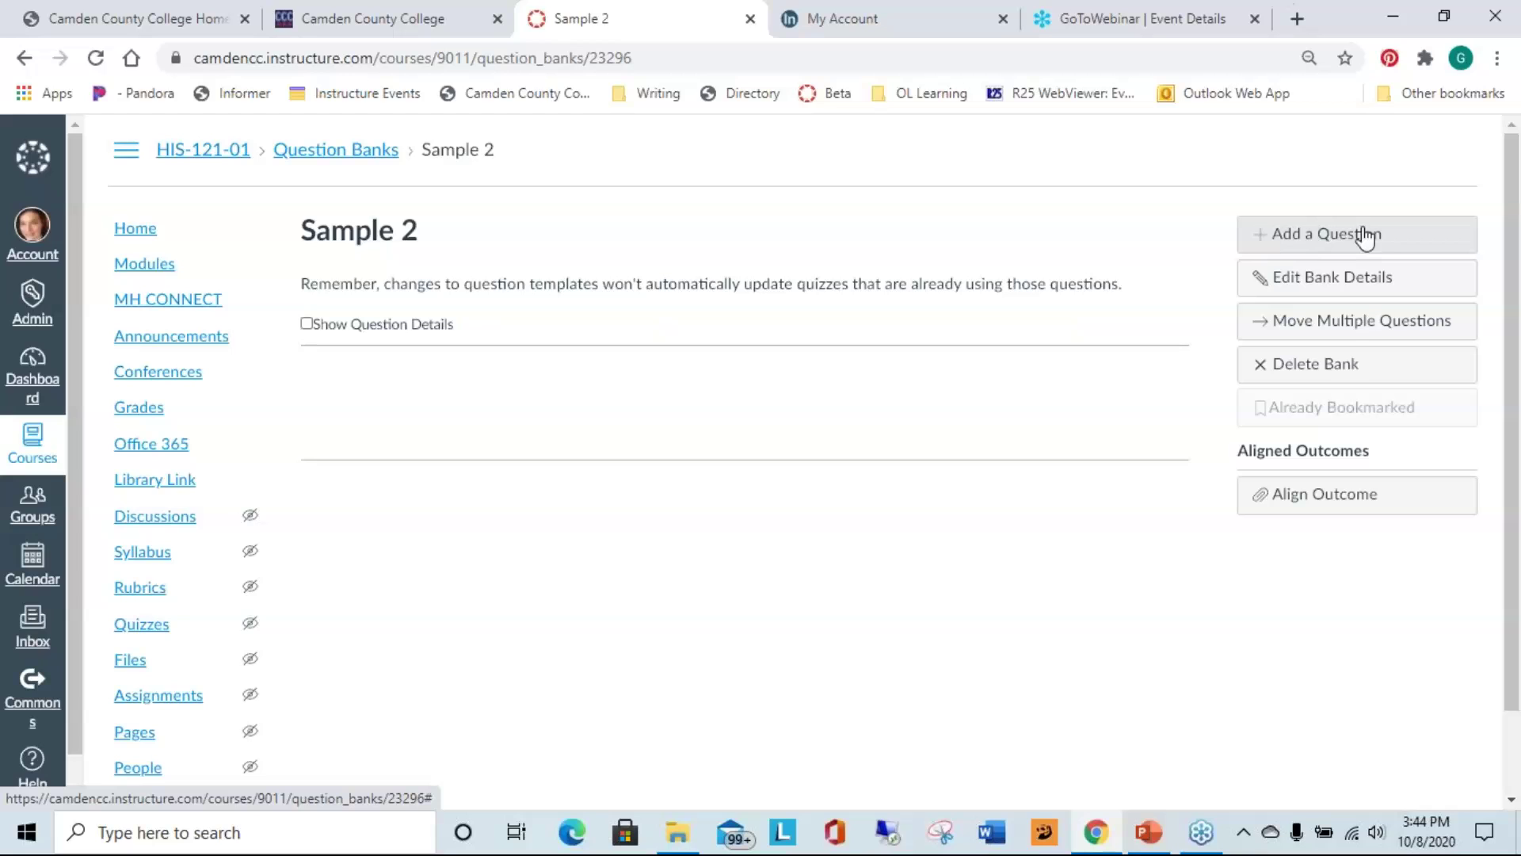
pyautogui.click(1315, 238)
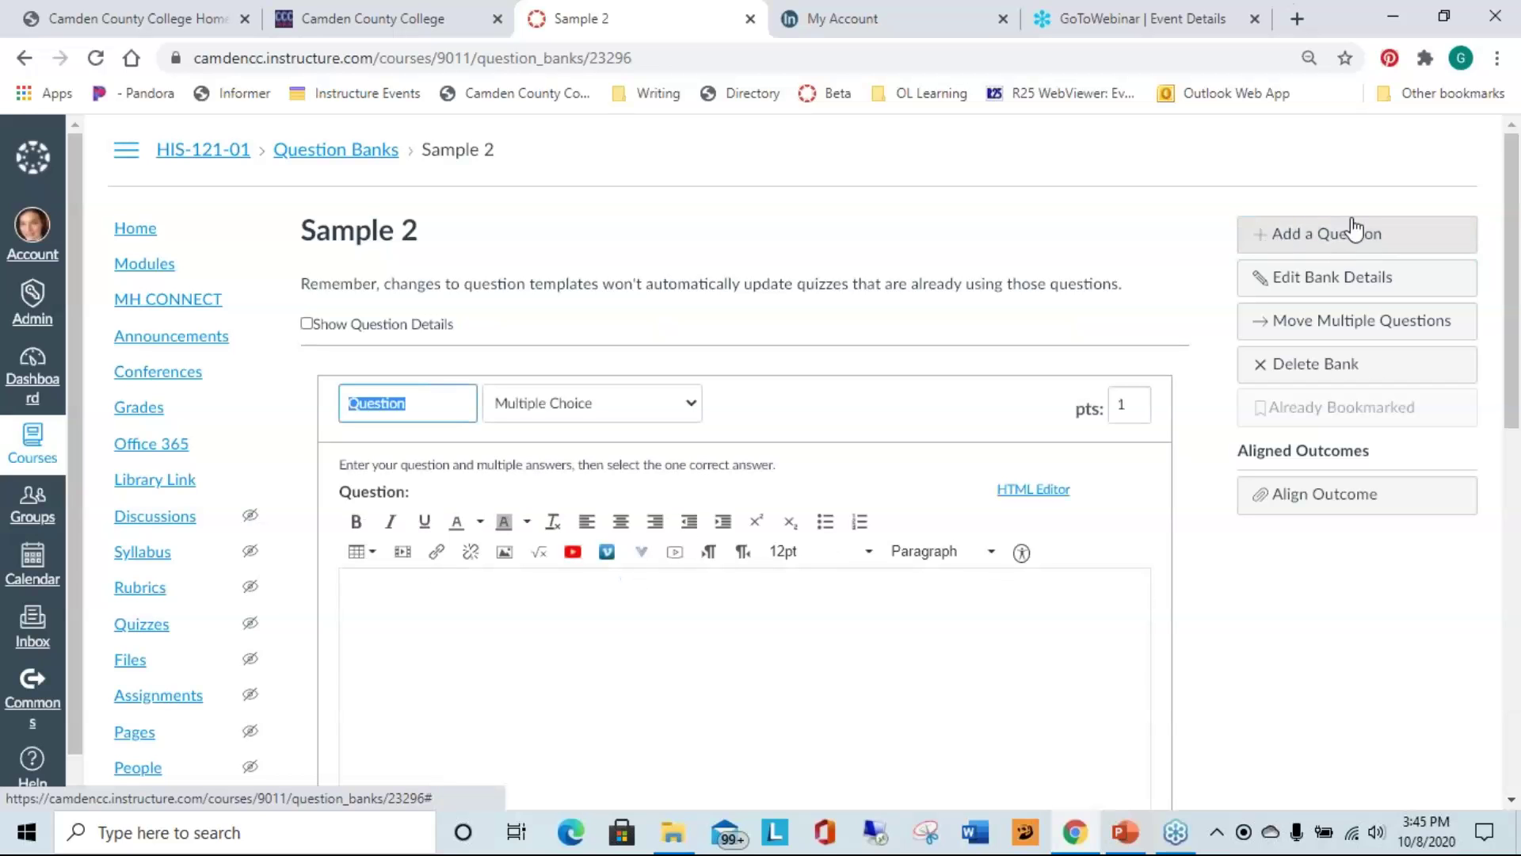
pyautogui.click(710, 670)
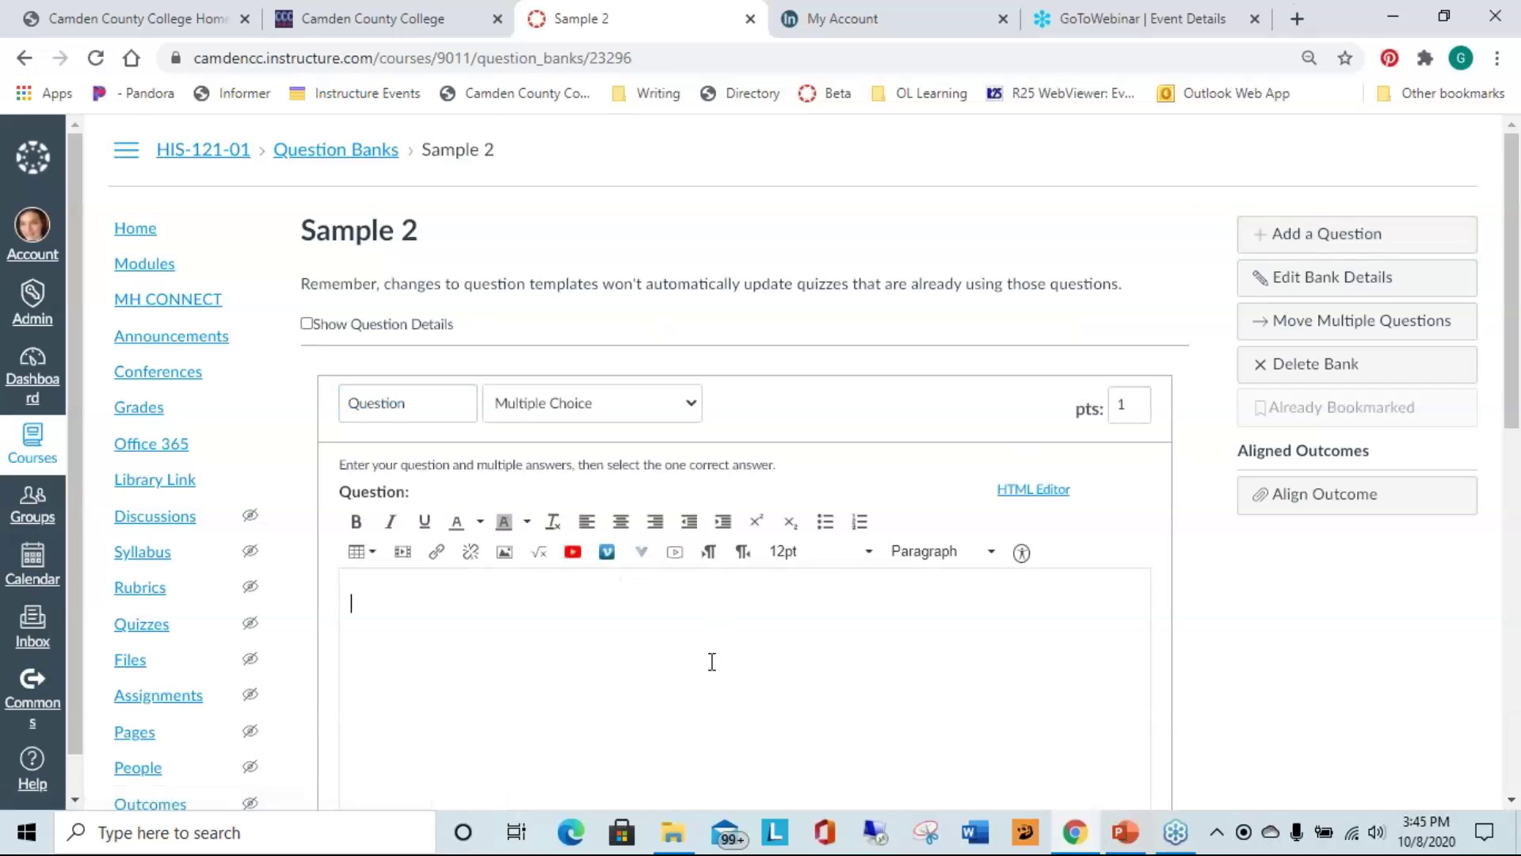
pyautogui.scroll(-2, 710, 662)
pyautogui.click(590, 254)
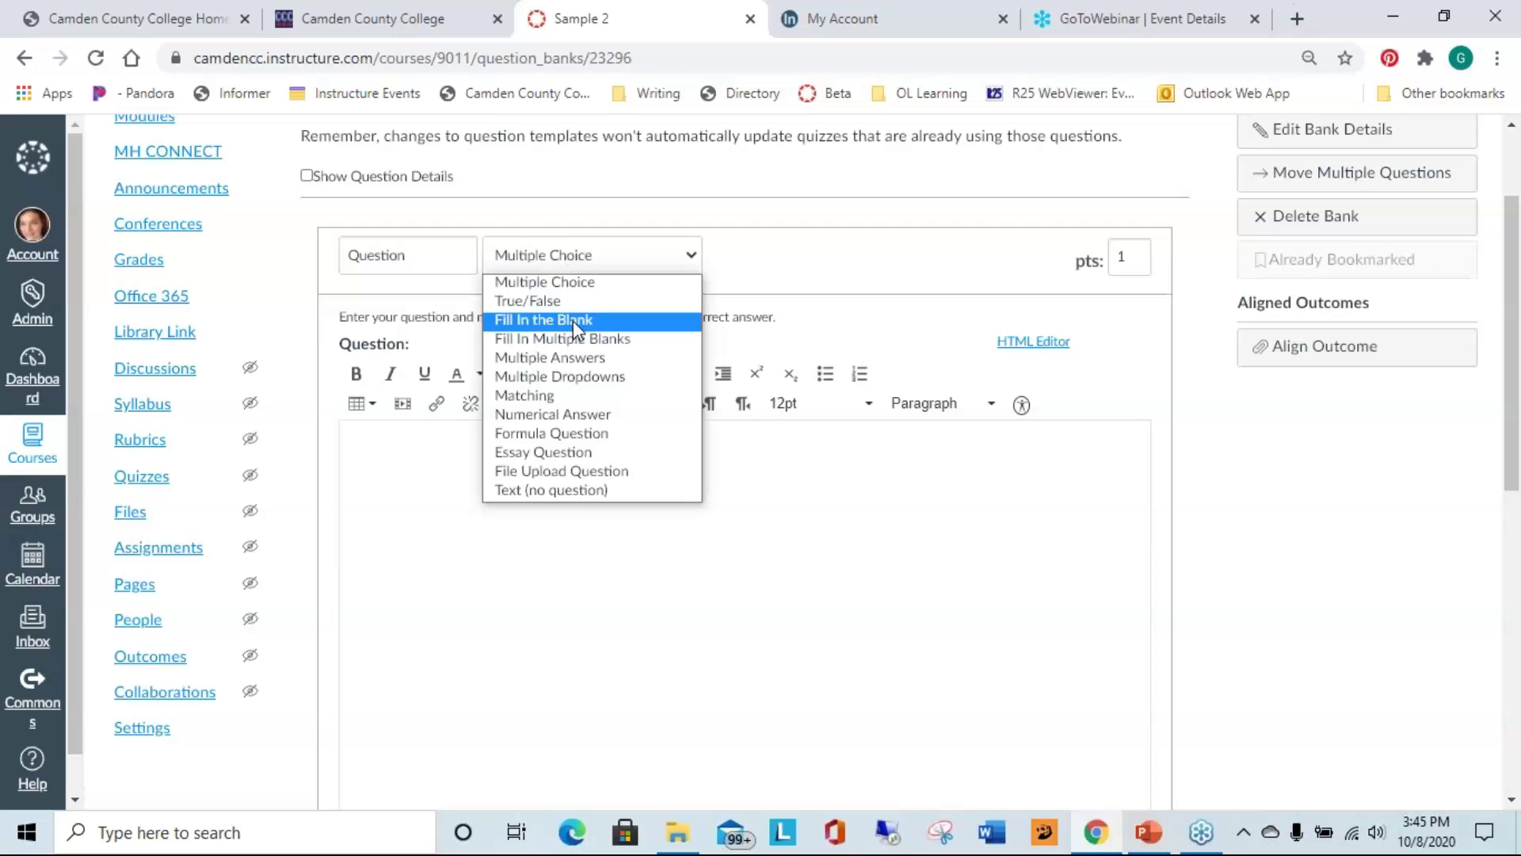
pyautogui.click(709, 222)
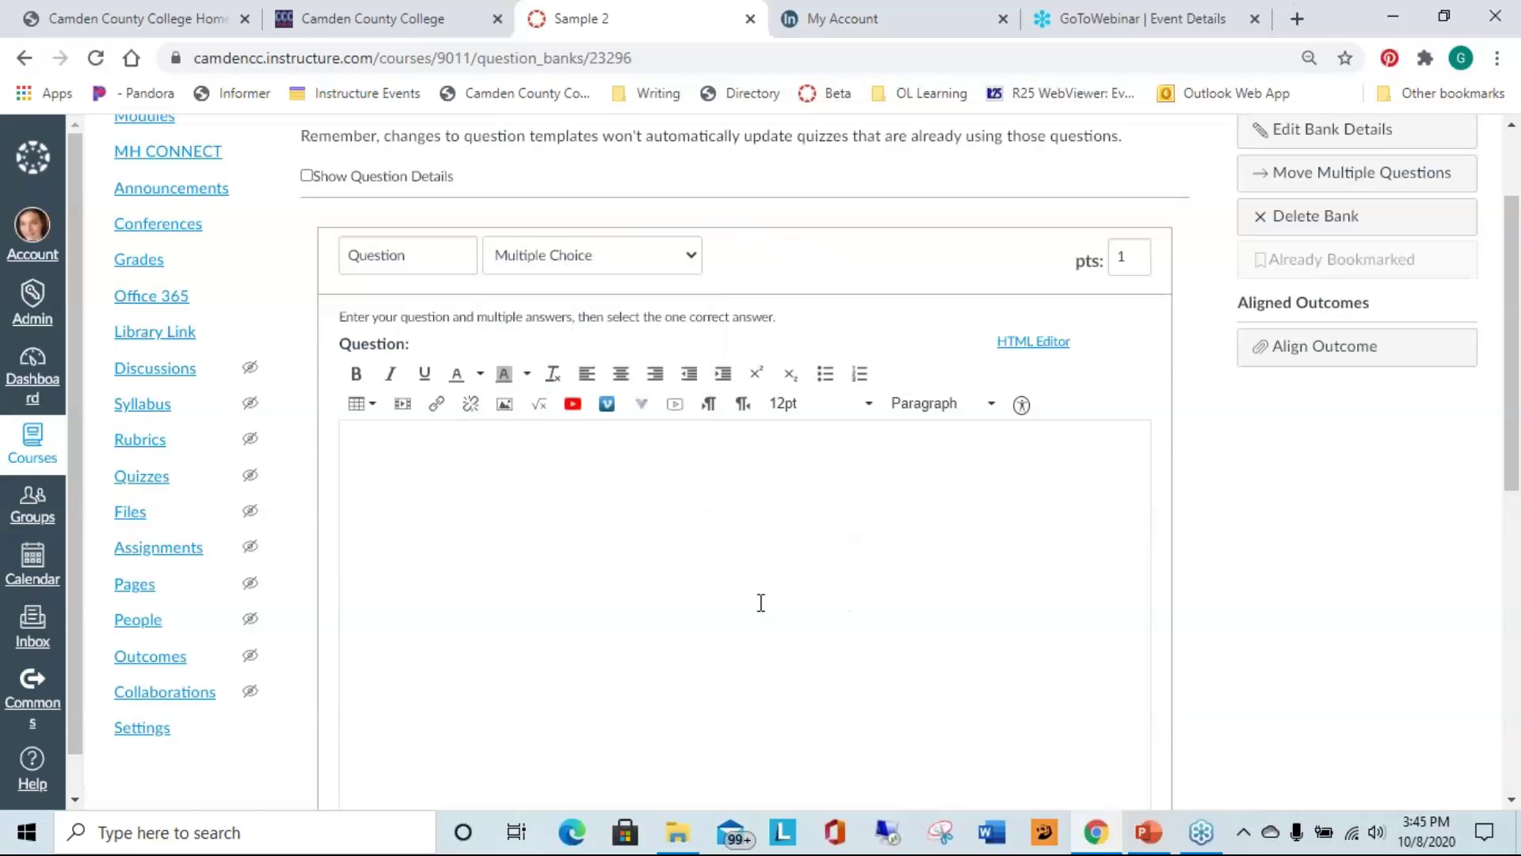
pyautogui.scroll(2, 760, 603)
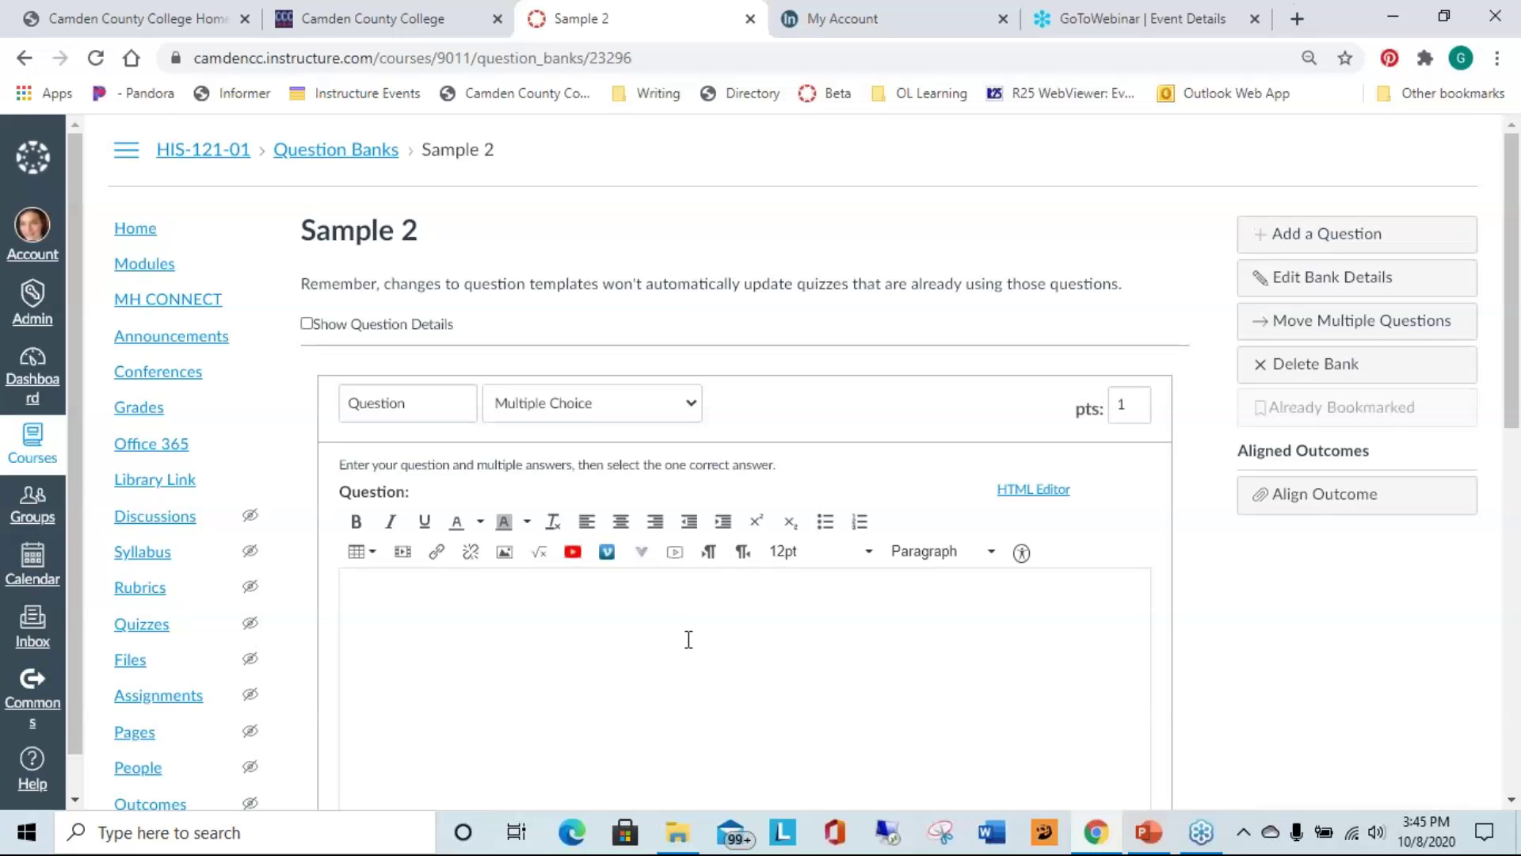
pyautogui.scroll(-2, 690, 634)
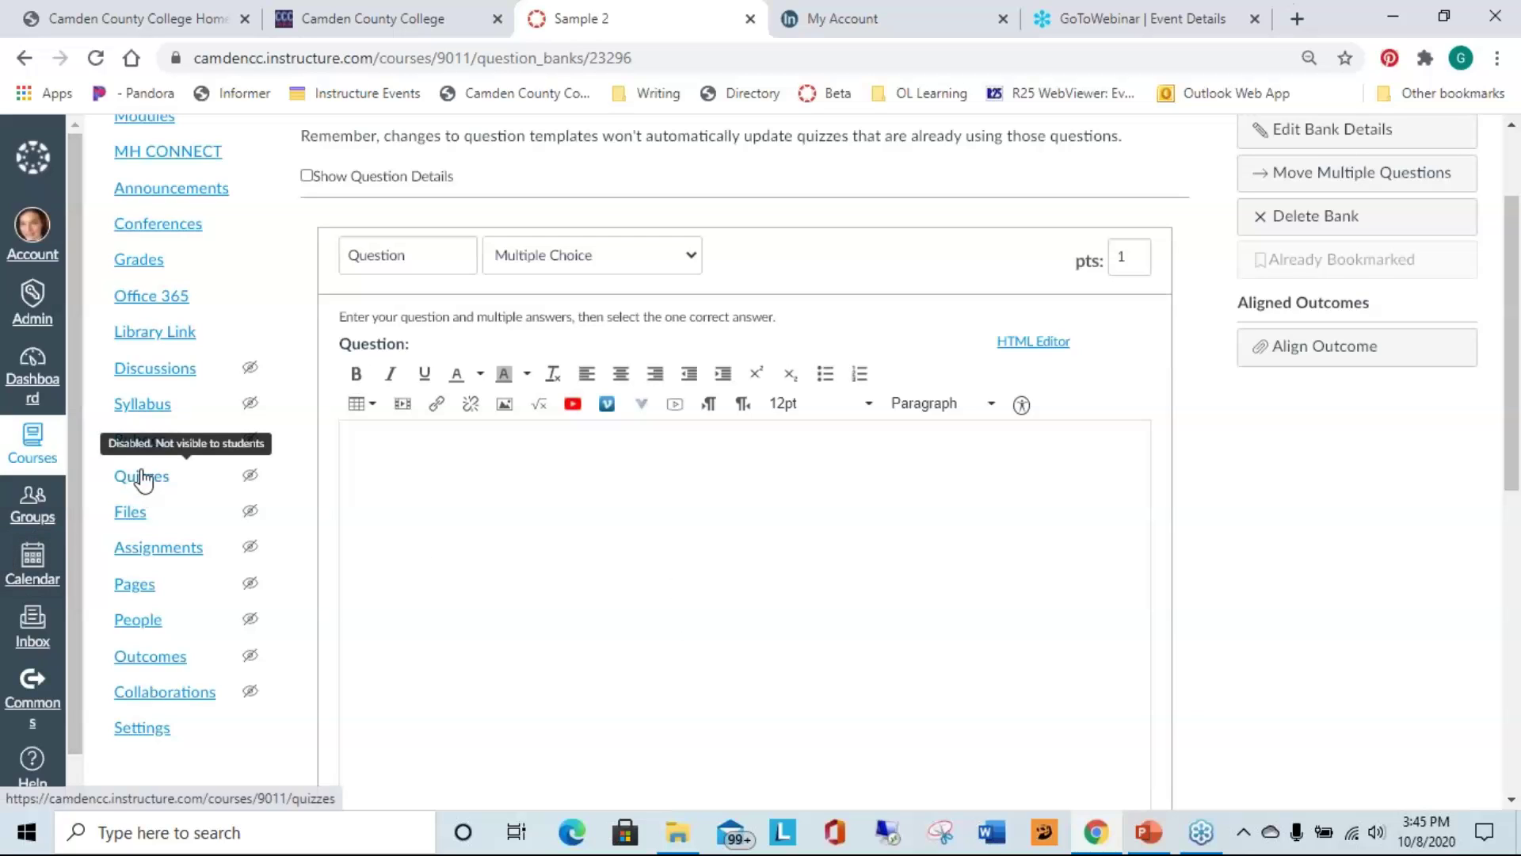
pyautogui.scroll(2, 843, 546)
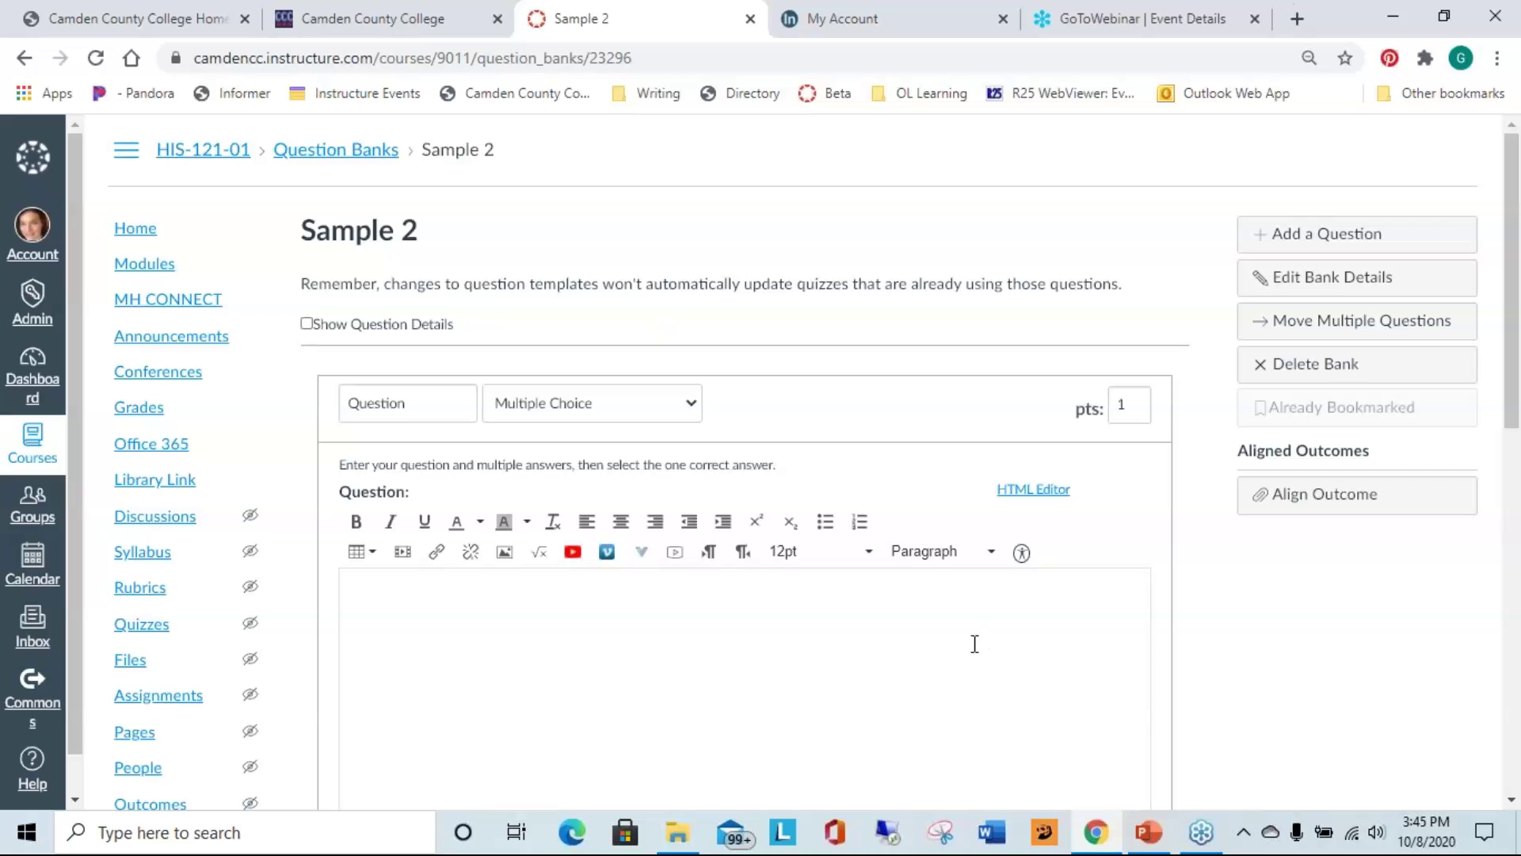
pyautogui.scroll(-2, 1070, 626)
pyautogui.scroll(2, 1065, 625)
pyautogui.scroll(-6, 875, 684)
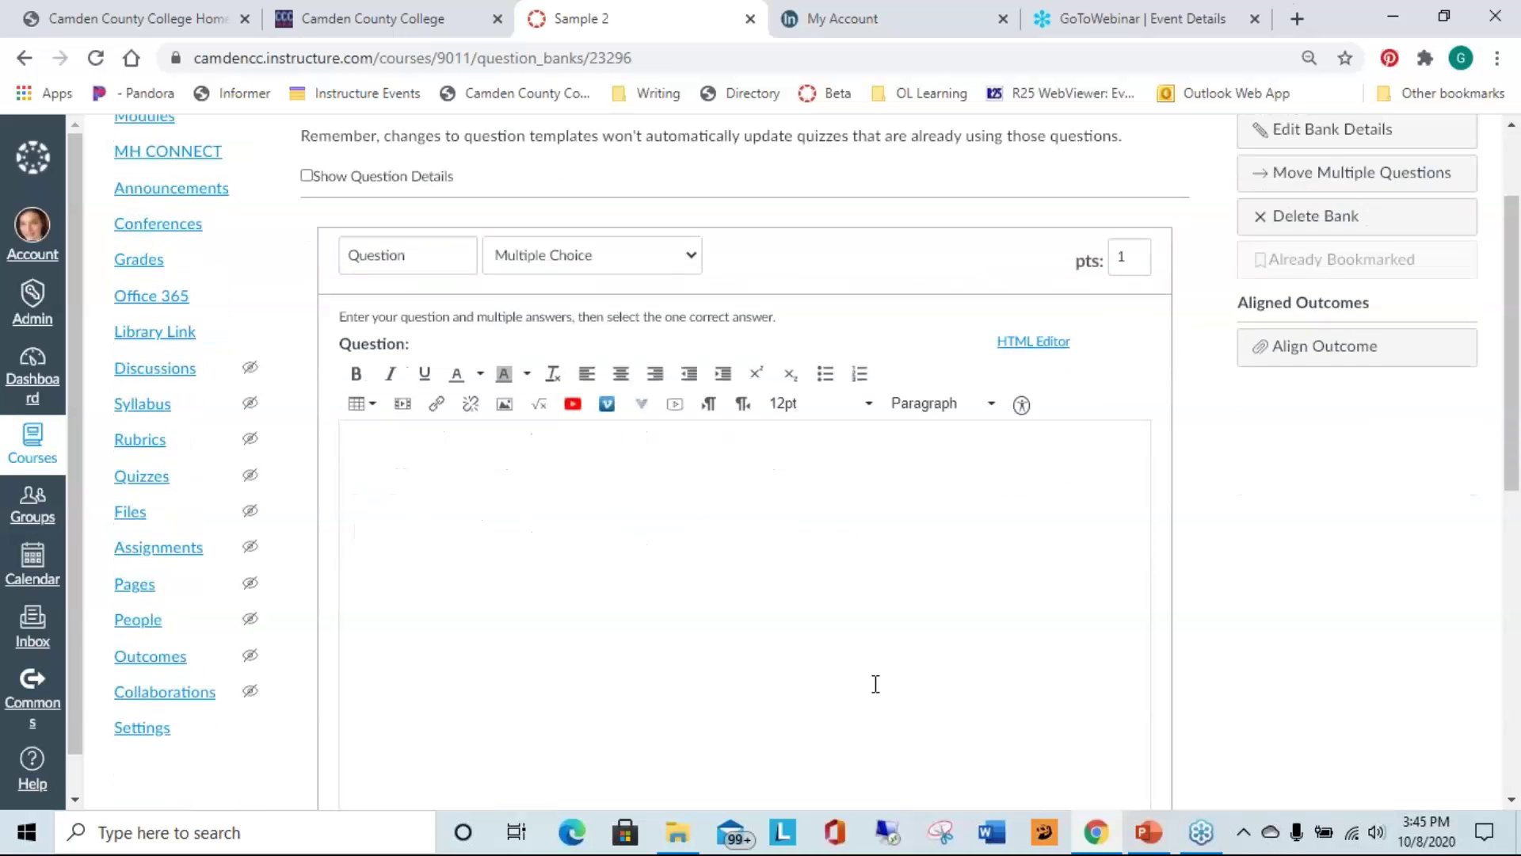
pyautogui.scroll(5, 875, 690)
pyautogui.scroll(1, 872, 682)
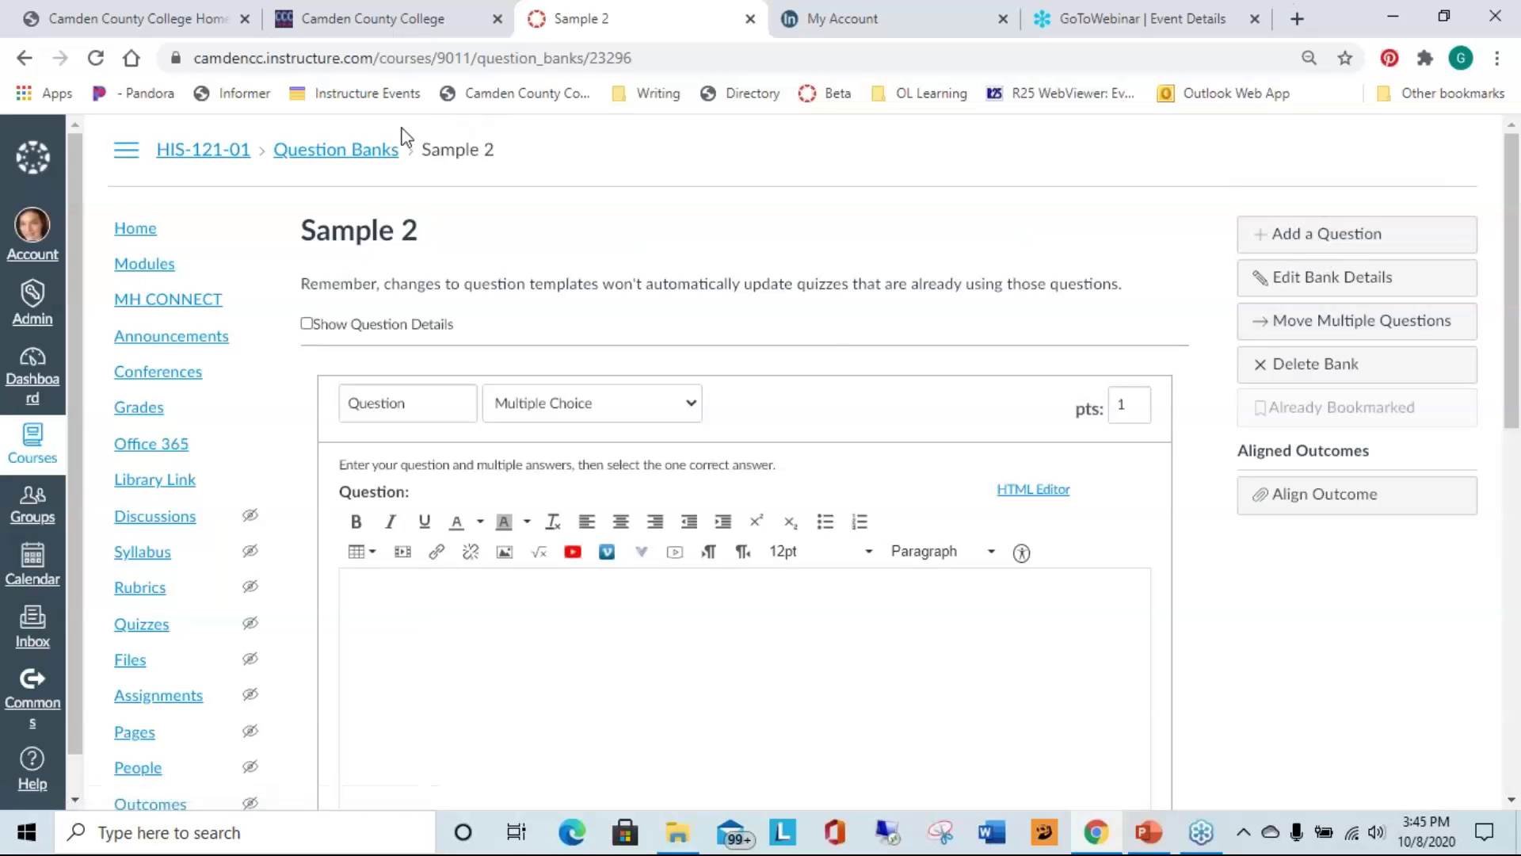
# - Leave the unsaved question, open Sample Test Bank from the question banks list and show its question details
pyautogui.click(346, 151)
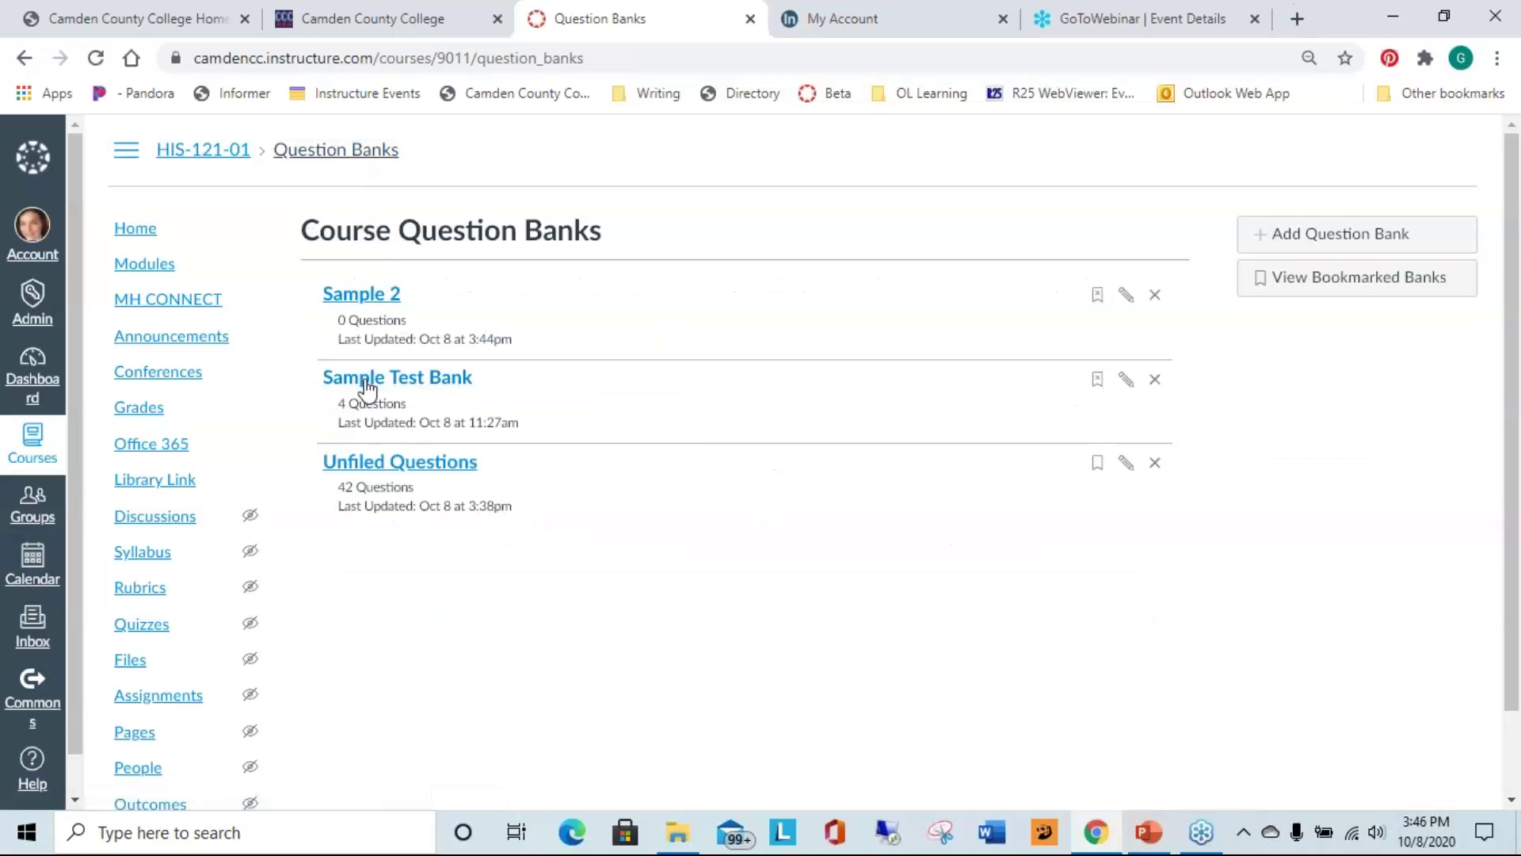
pyautogui.click(435, 388)
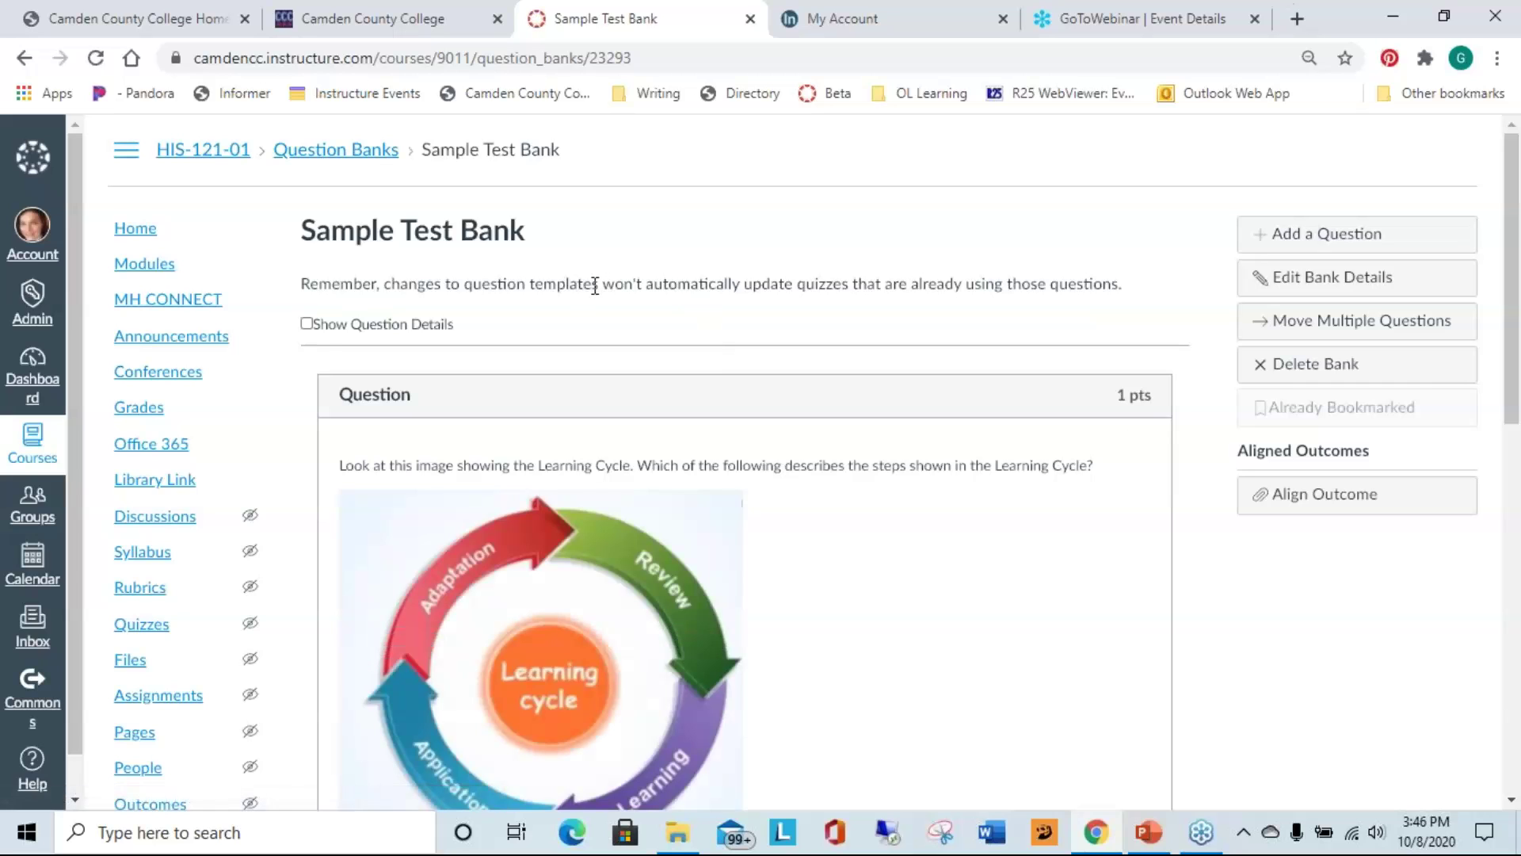
pyautogui.click(307, 326)
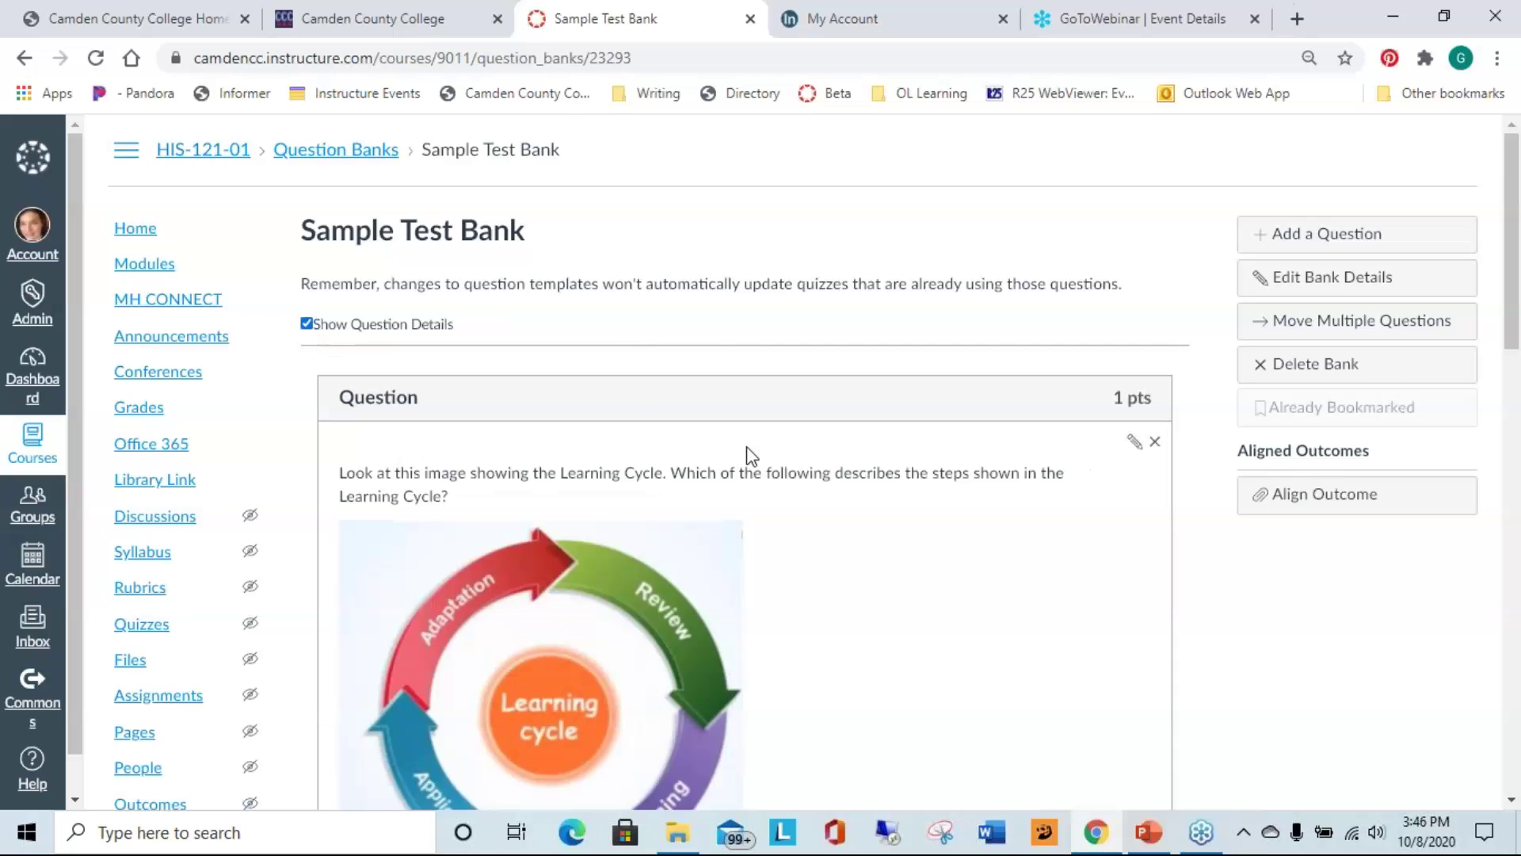
# - Review the Learning Cycle and "Roses are" questions in Sample Test Bank together with their correct answers
pyautogui.scroll(-5, 747, 452)
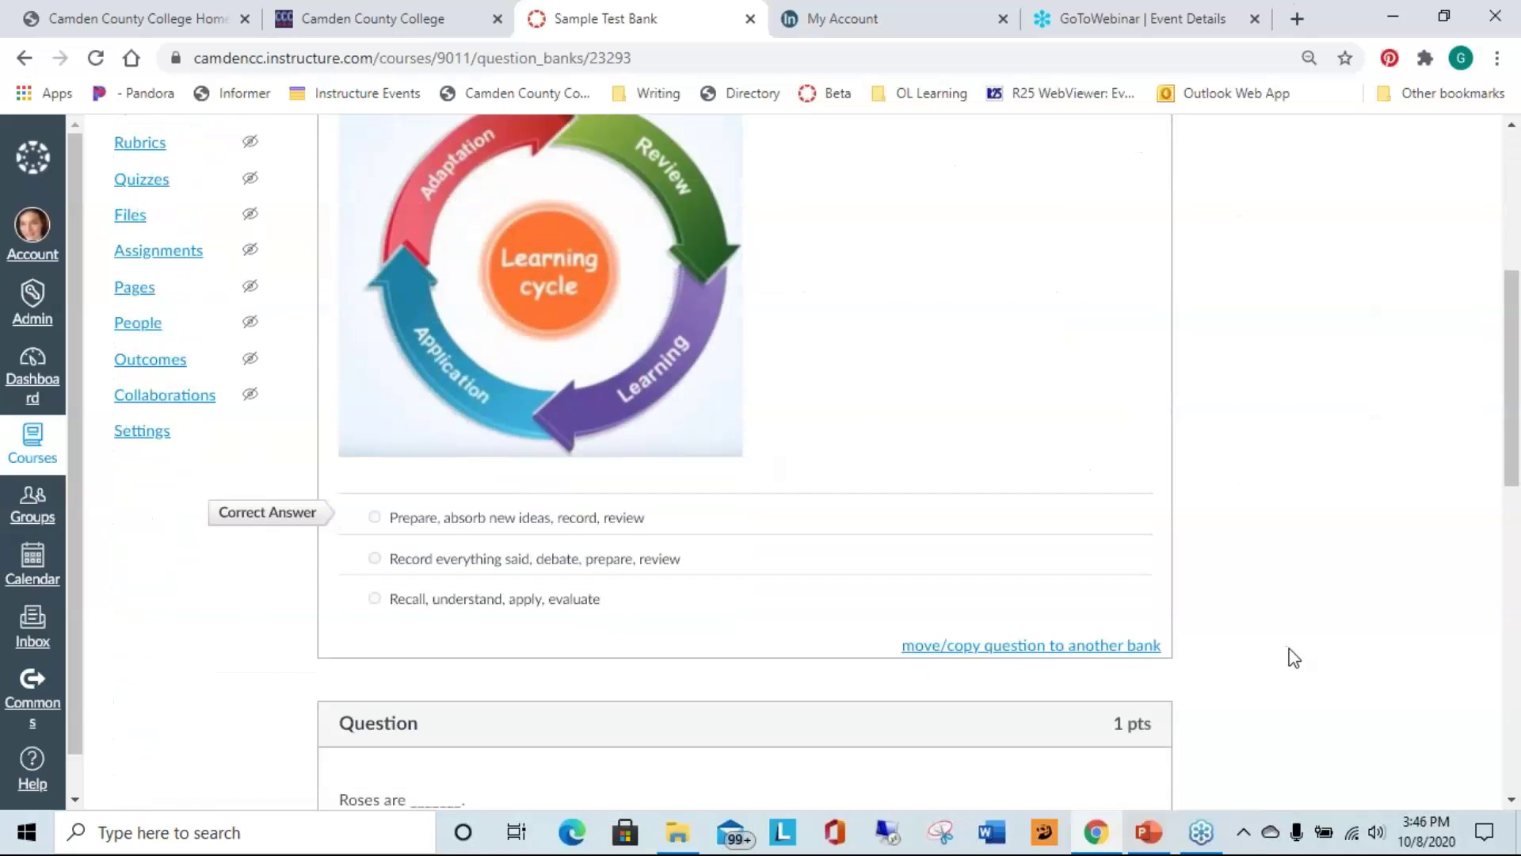
pyautogui.scroll(5, 1291, 648)
pyautogui.scroll(-4, 1290, 645)
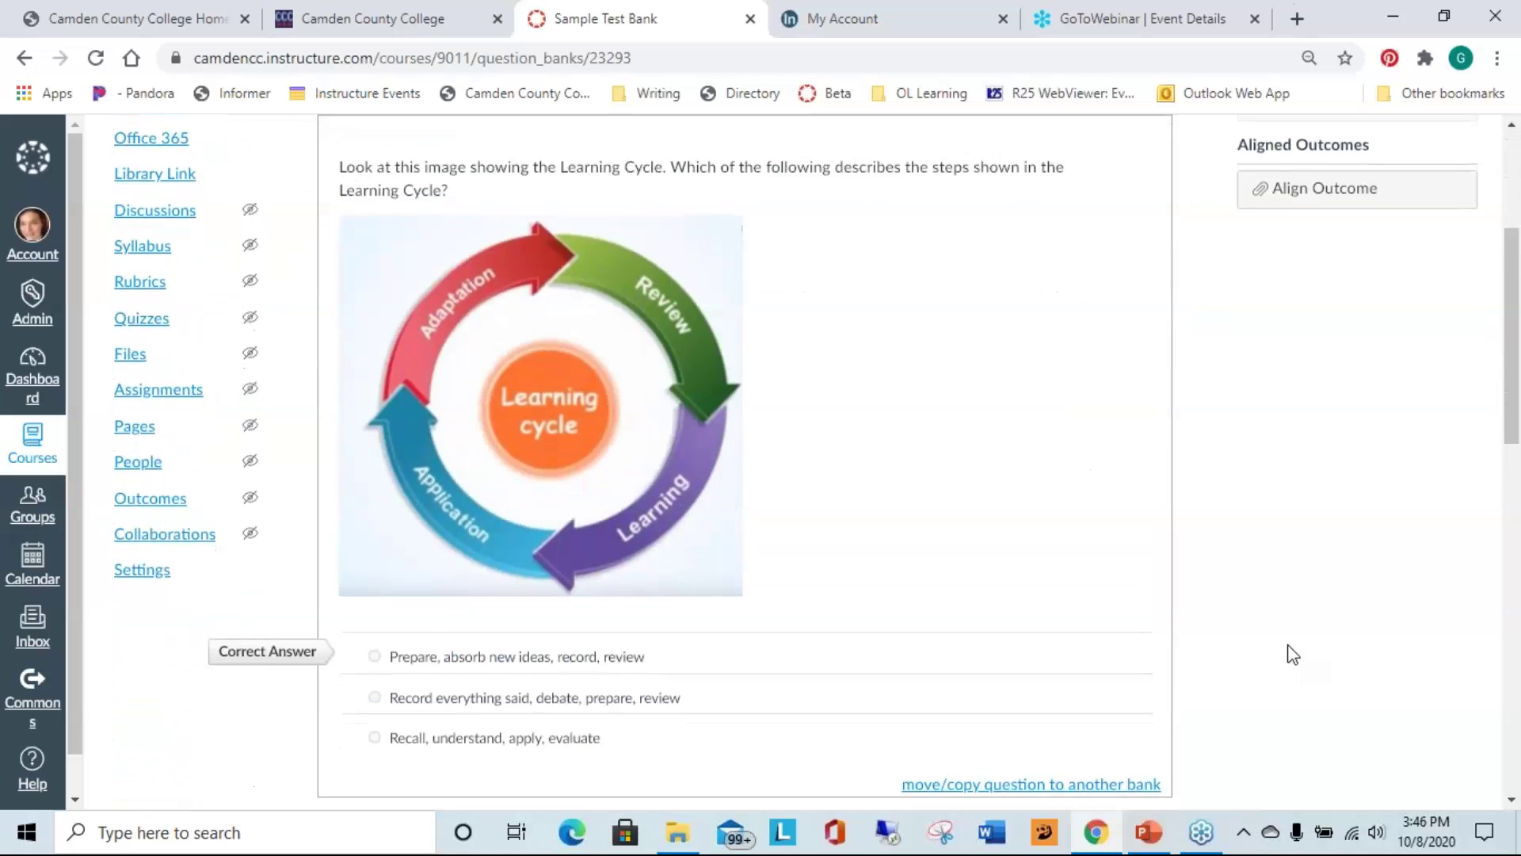
pyautogui.scroll(-3, 1291, 650)
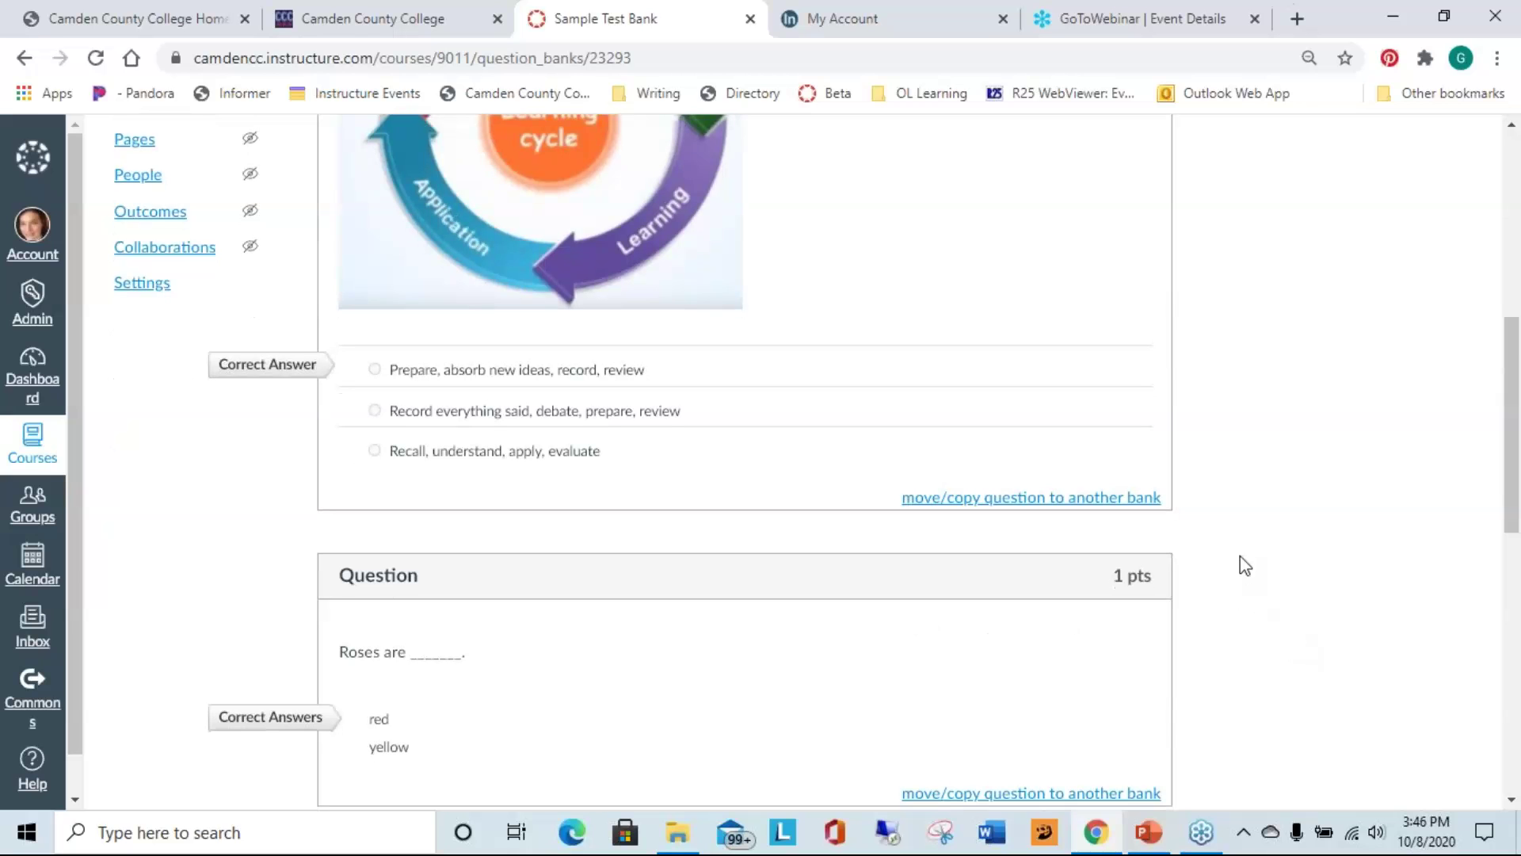
pyautogui.scroll(-3, 1241, 566)
pyautogui.scroll(-1, 1244, 572)
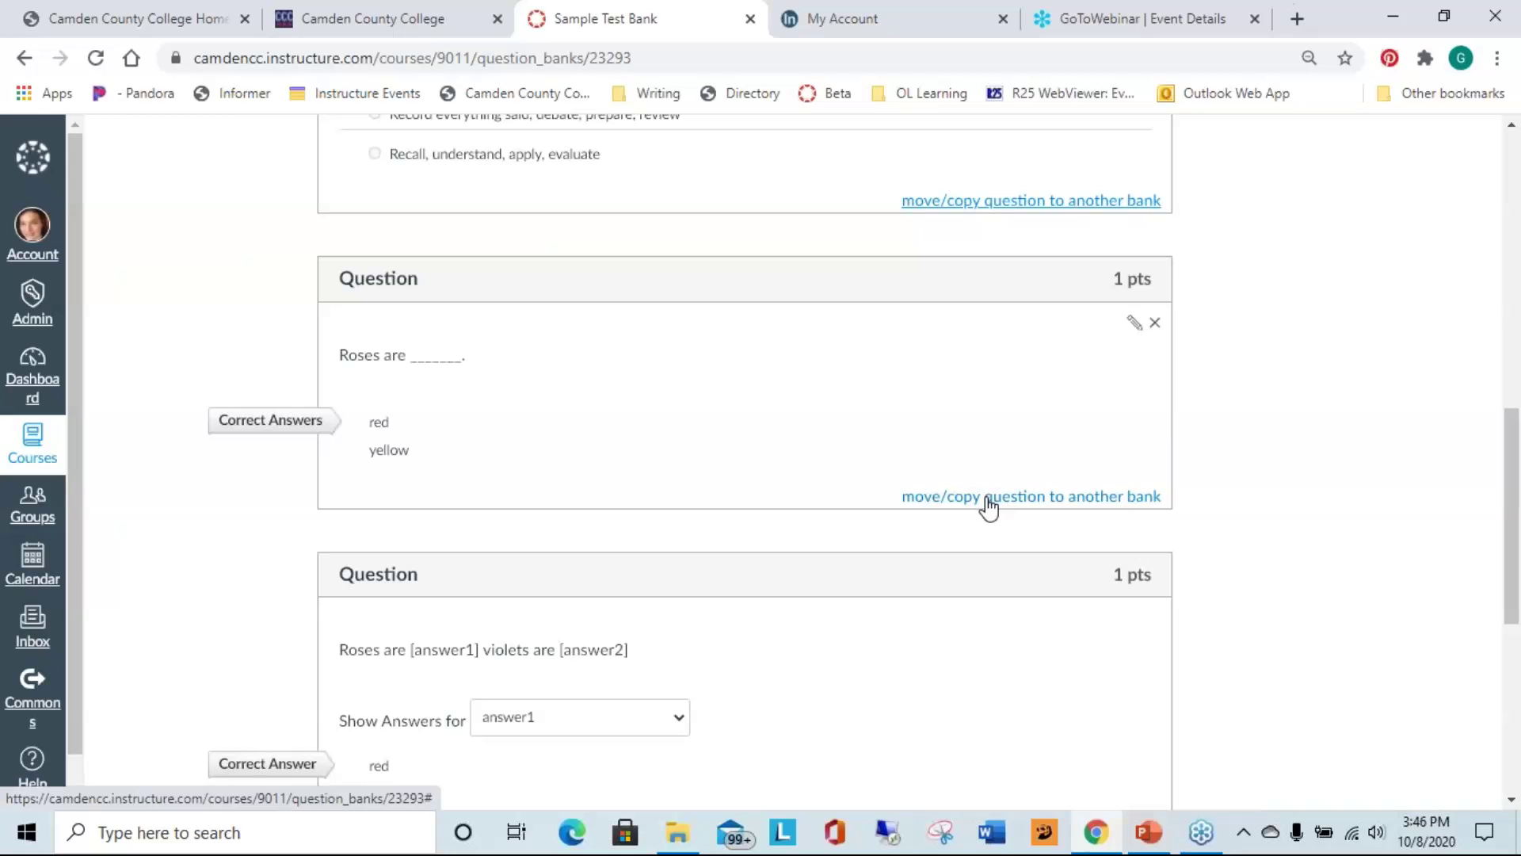
# - Copy the "Roses are" question into a new question bank without naming it, keeping a copy in Sample Test Bank
pyautogui.click(1061, 498)
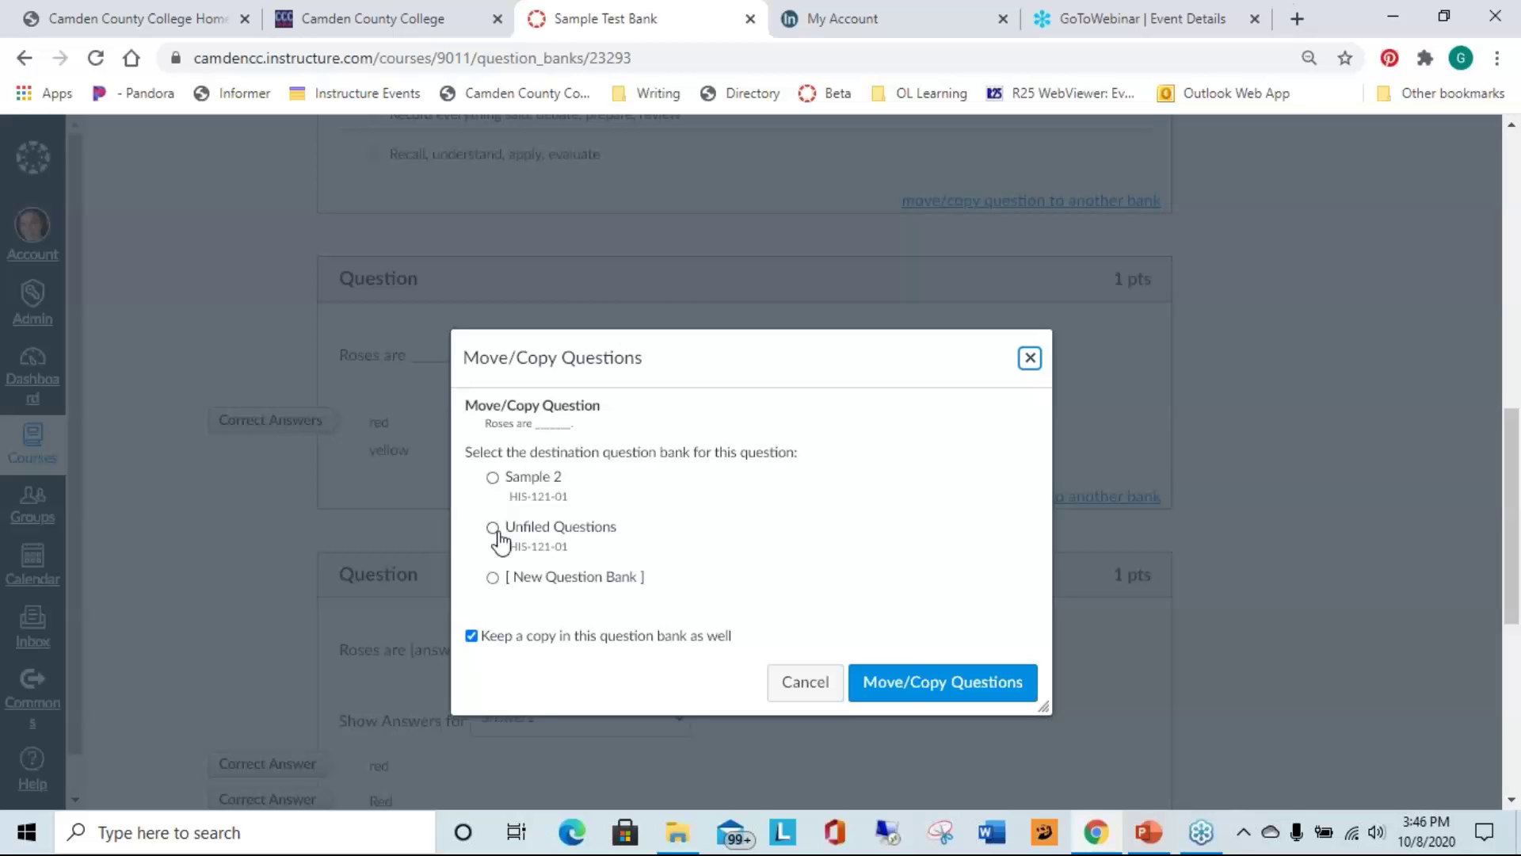
pyautogui.click(492, 578)
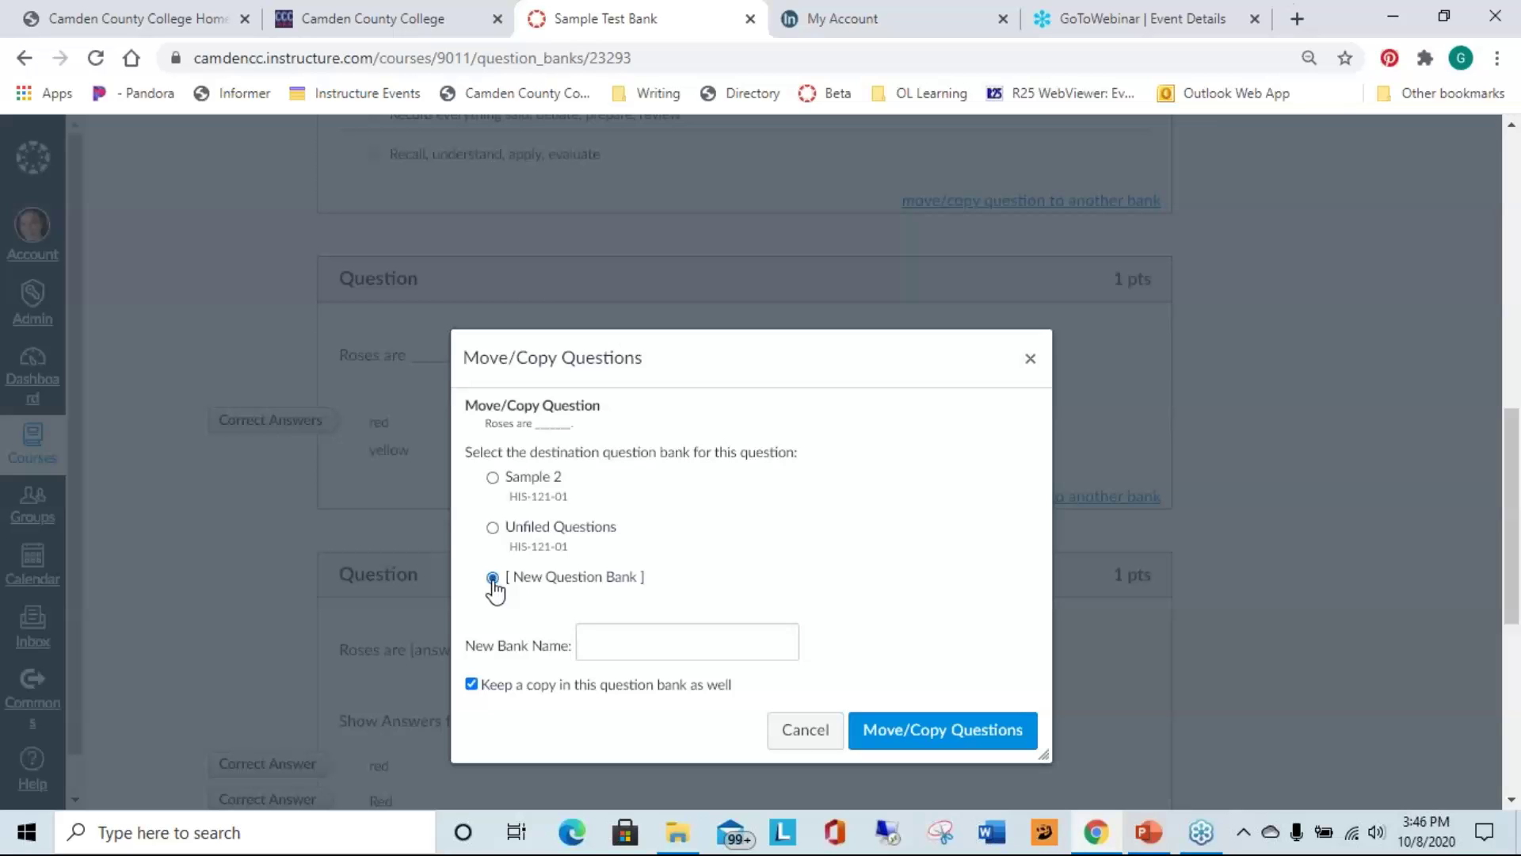
pyautogui.click(472, 685)
pyautogui.click(472, 685)
pyautogui.click(925, 727)
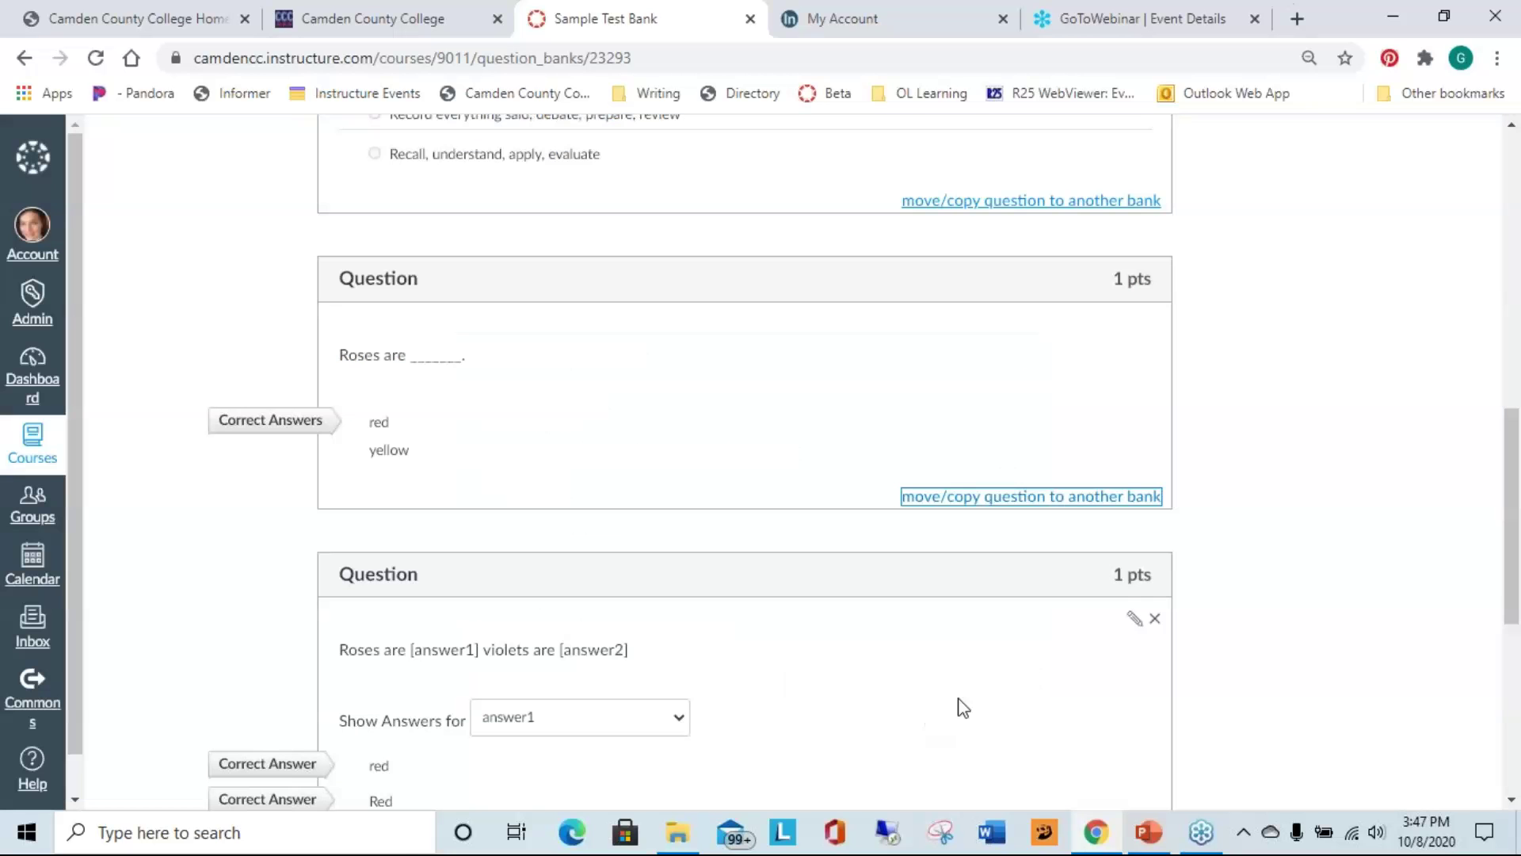
# - Move the Learning Cycle and "Roses are" questions together from Sample Test Bank to the Sample 2 bank
pyautogui.scroll(10, 958, 706)
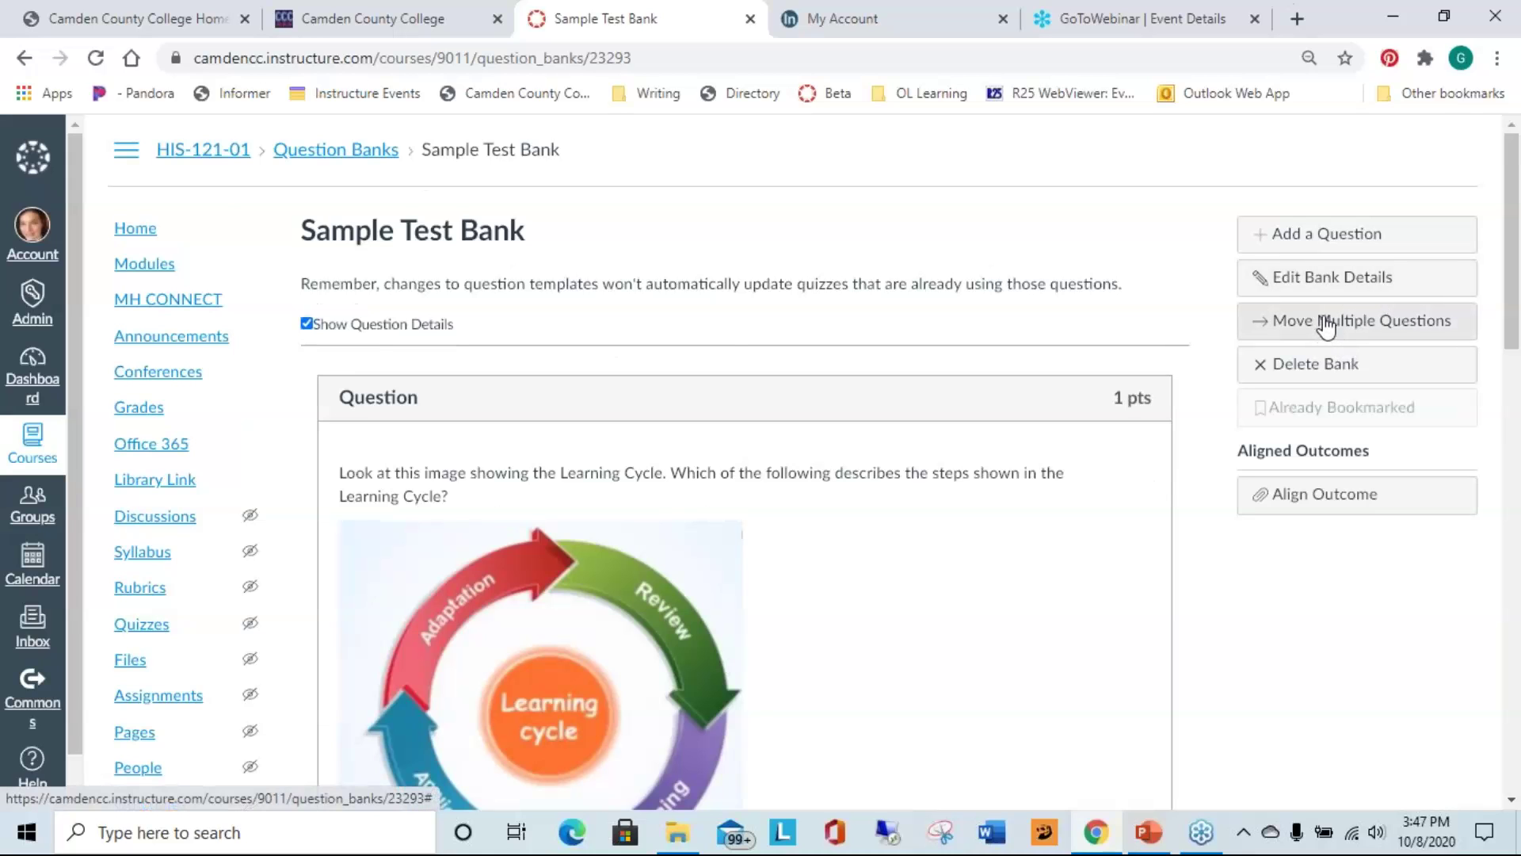
pyautogui.click(1325, 325)
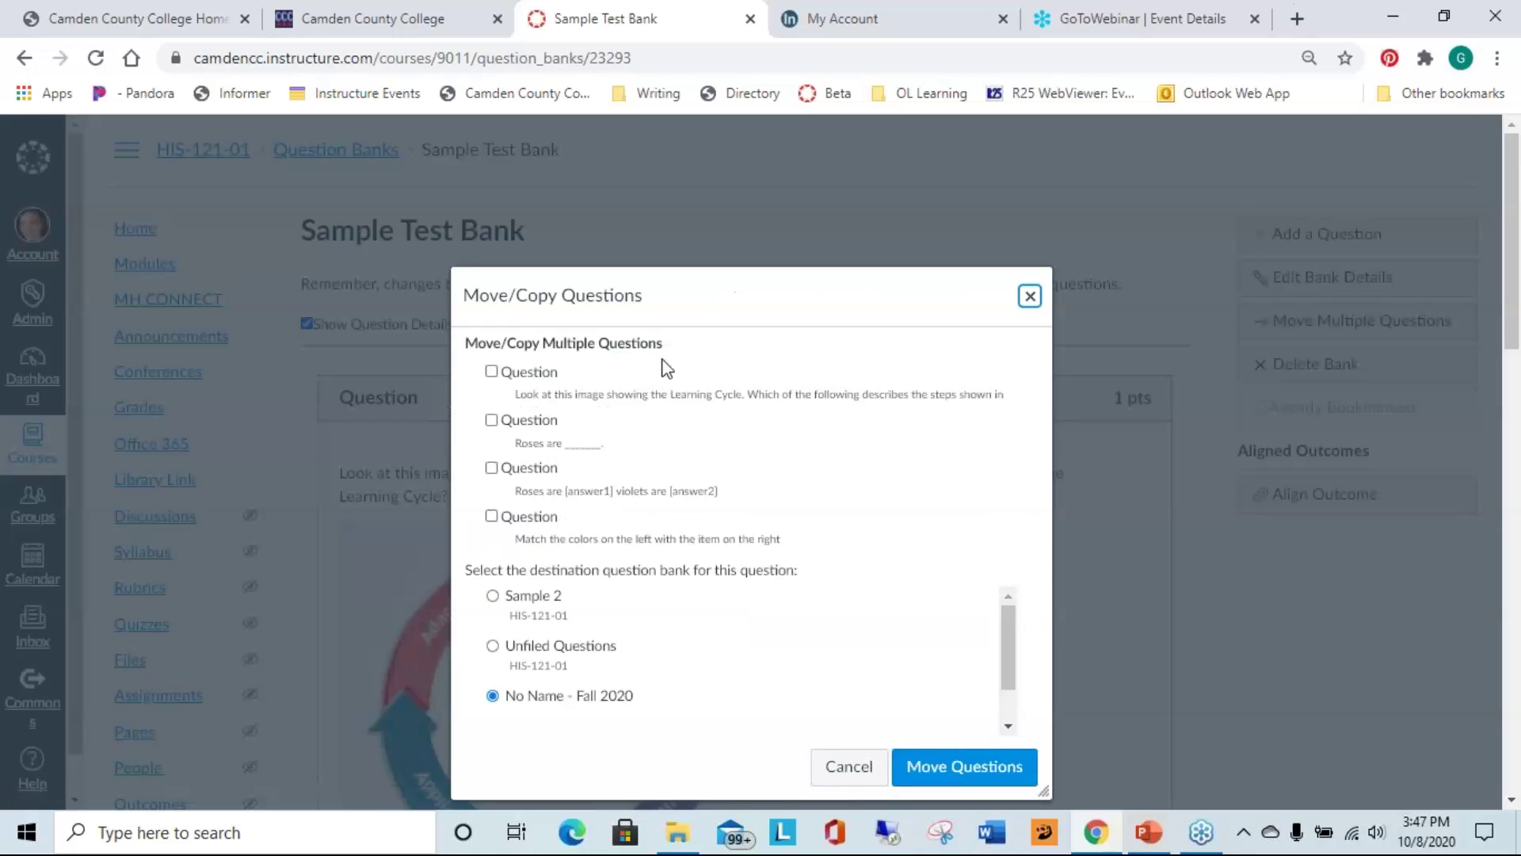
pyautogui.click(491, 371)
pyautogui.click(491, 420)
pyautogui.click(492, 595)
pyautogui.click(979, 773)
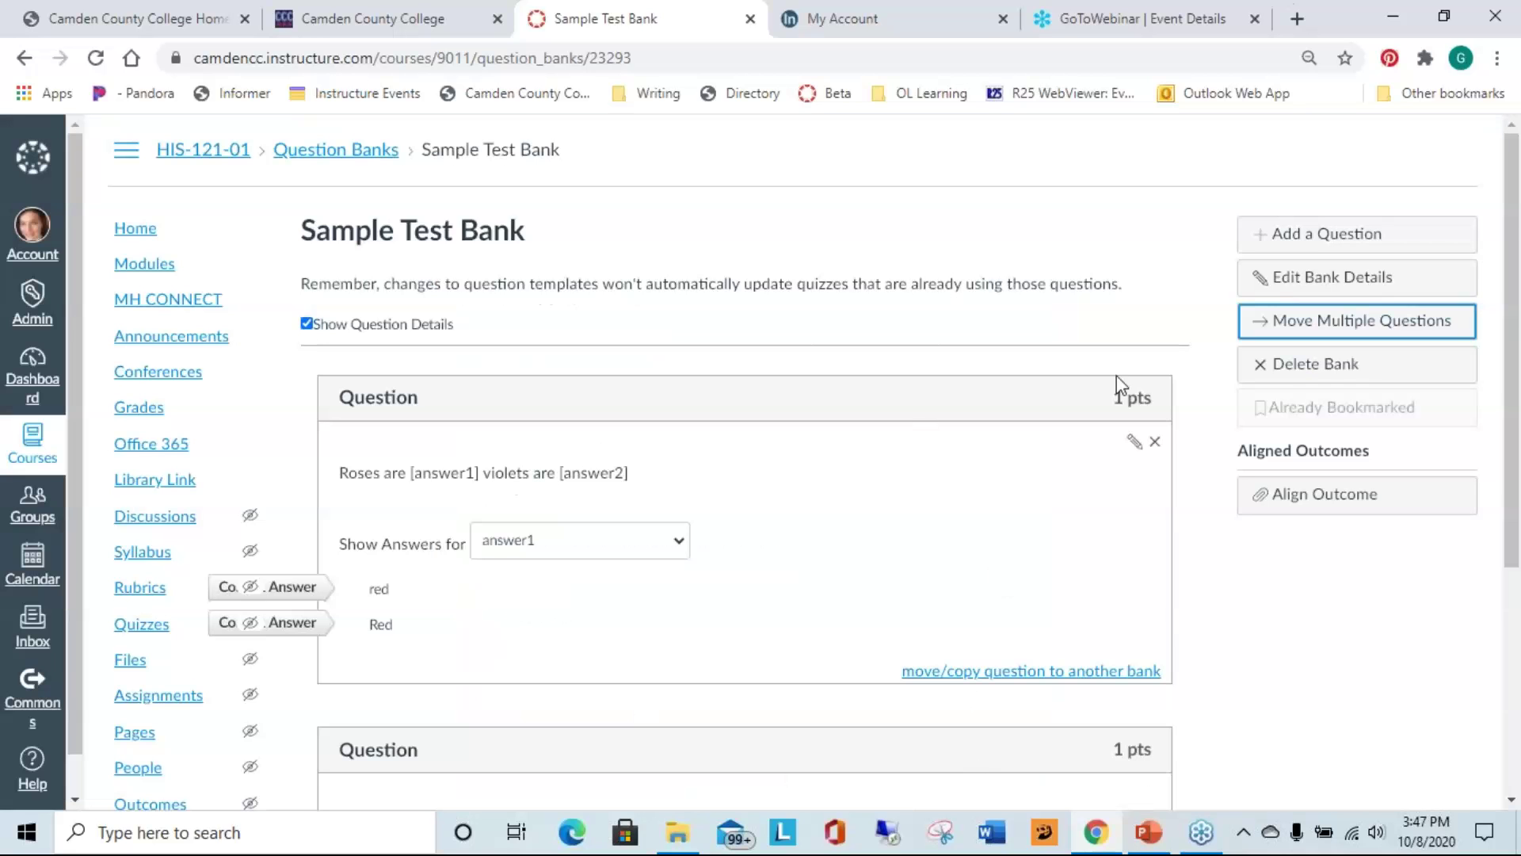
# - Open Sample 2 from the course question banks list and review the questions it contains
pyautogui.click(358, 156)
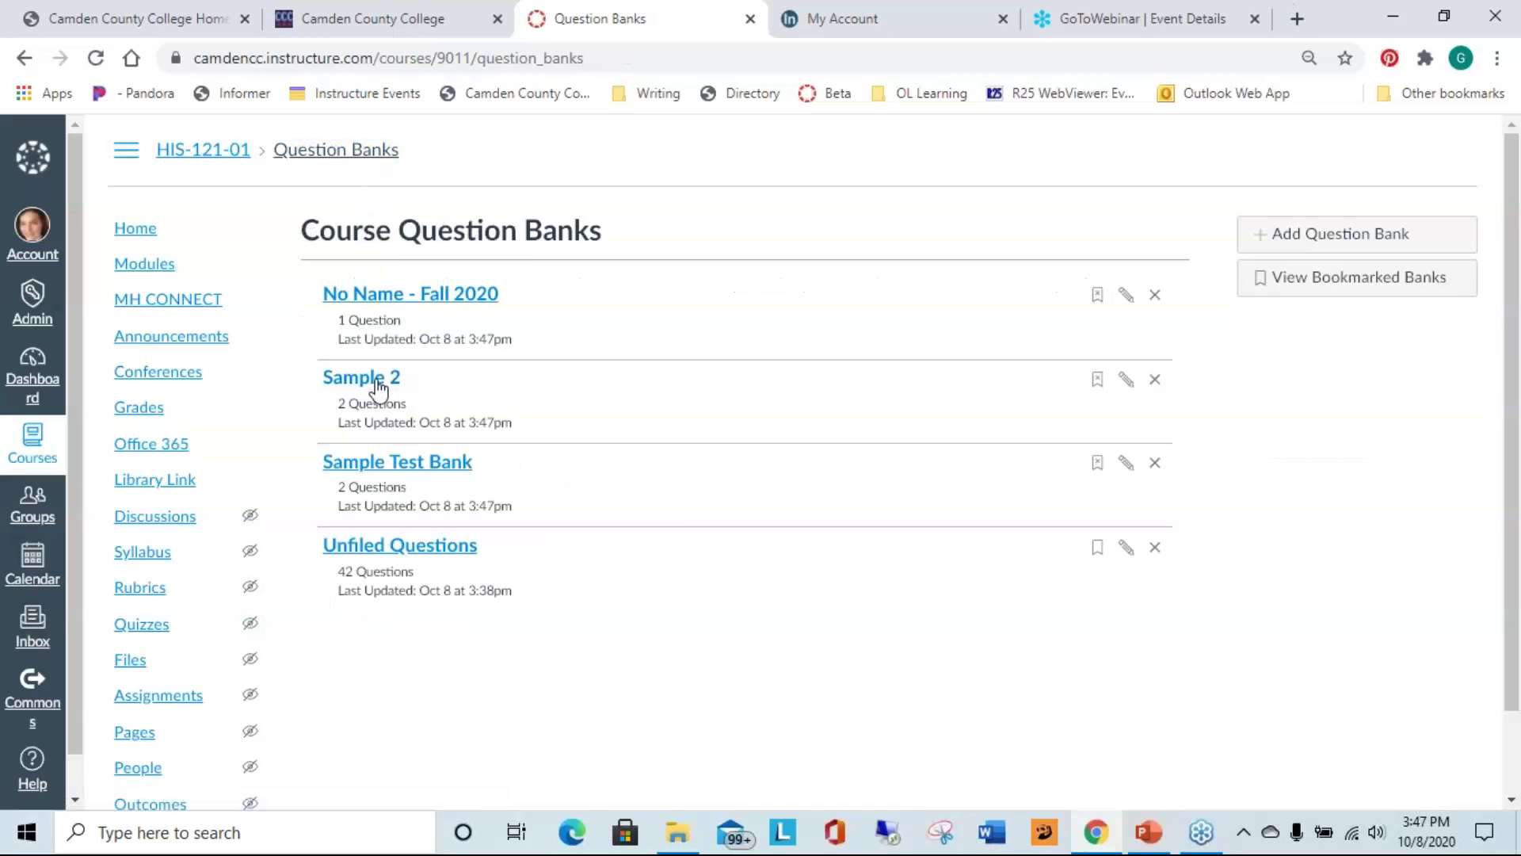
pyautogui.click(378, 385)
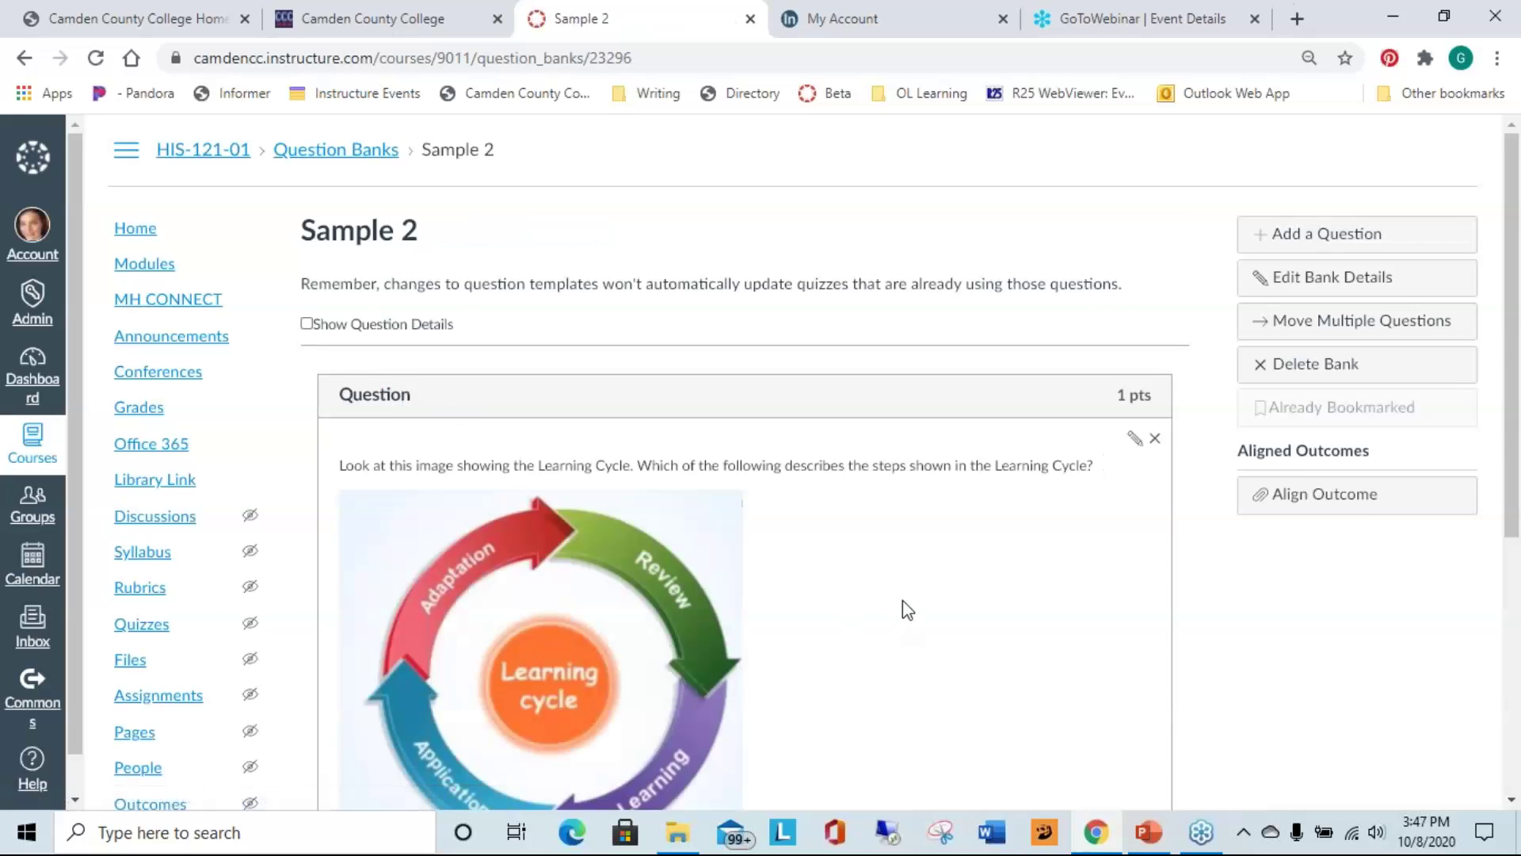
pyautogui.scroll(-6, 902, 610)
pyautogui.scroll(6, 899, 611)
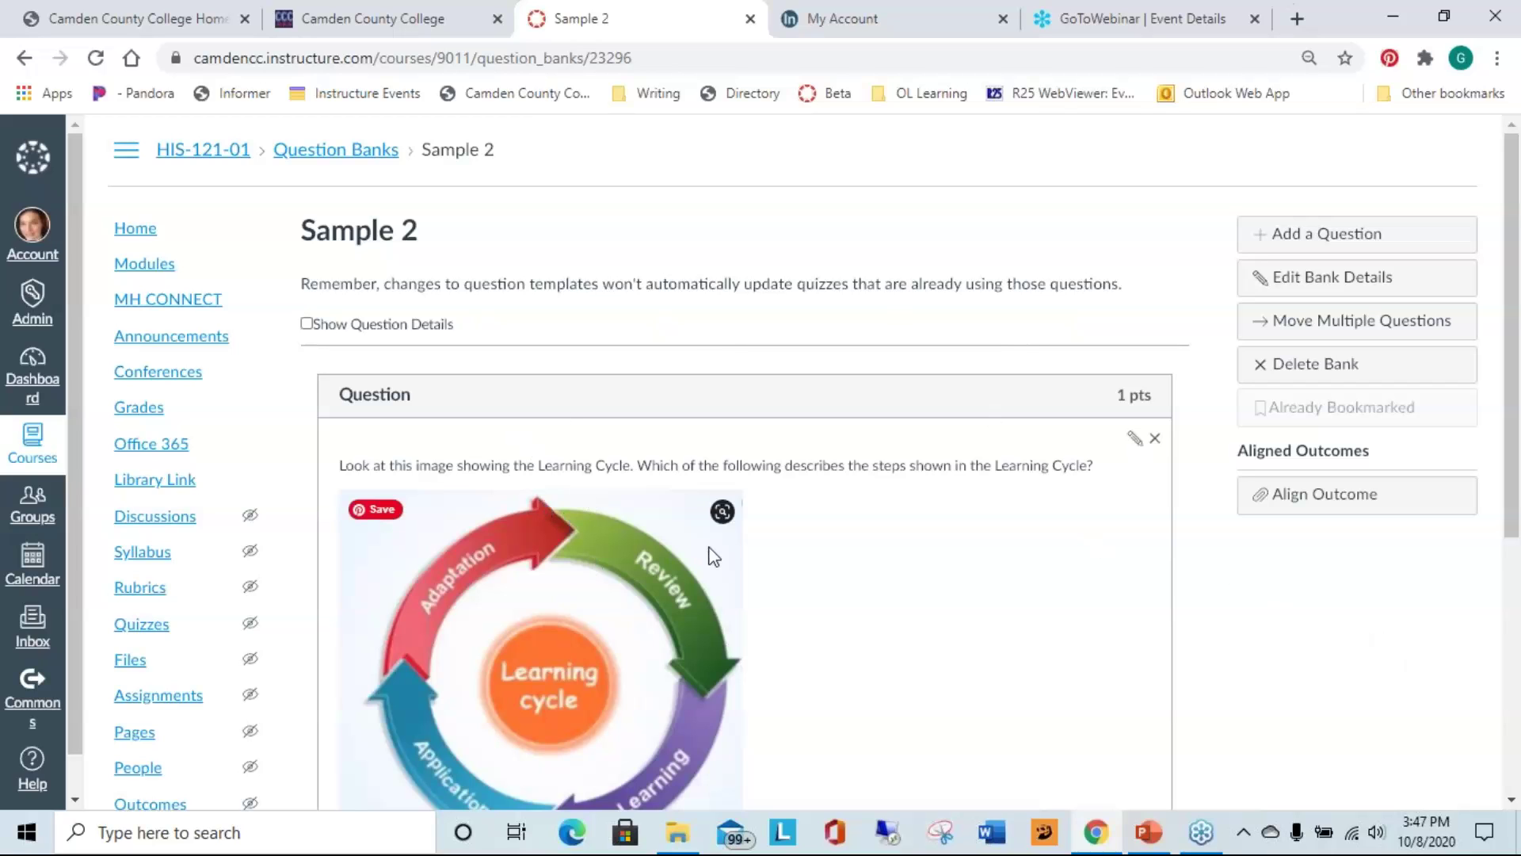
# - Open Example Quiz 1 from the course quizzes for editing and go to the end of its question list
pyautogui.click(147, 629)
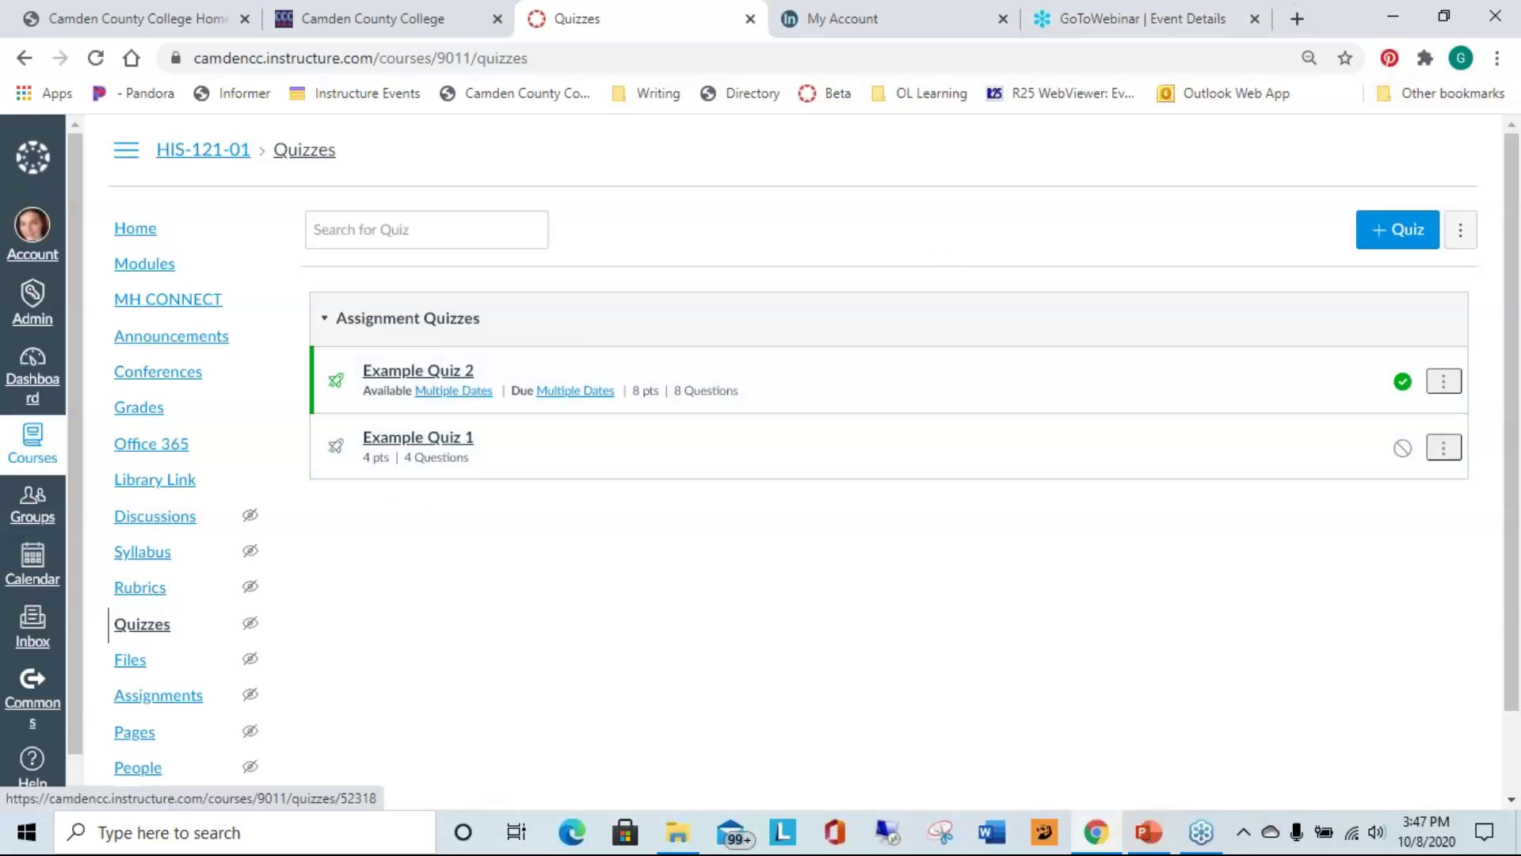
pyautogui.click(406, 441)
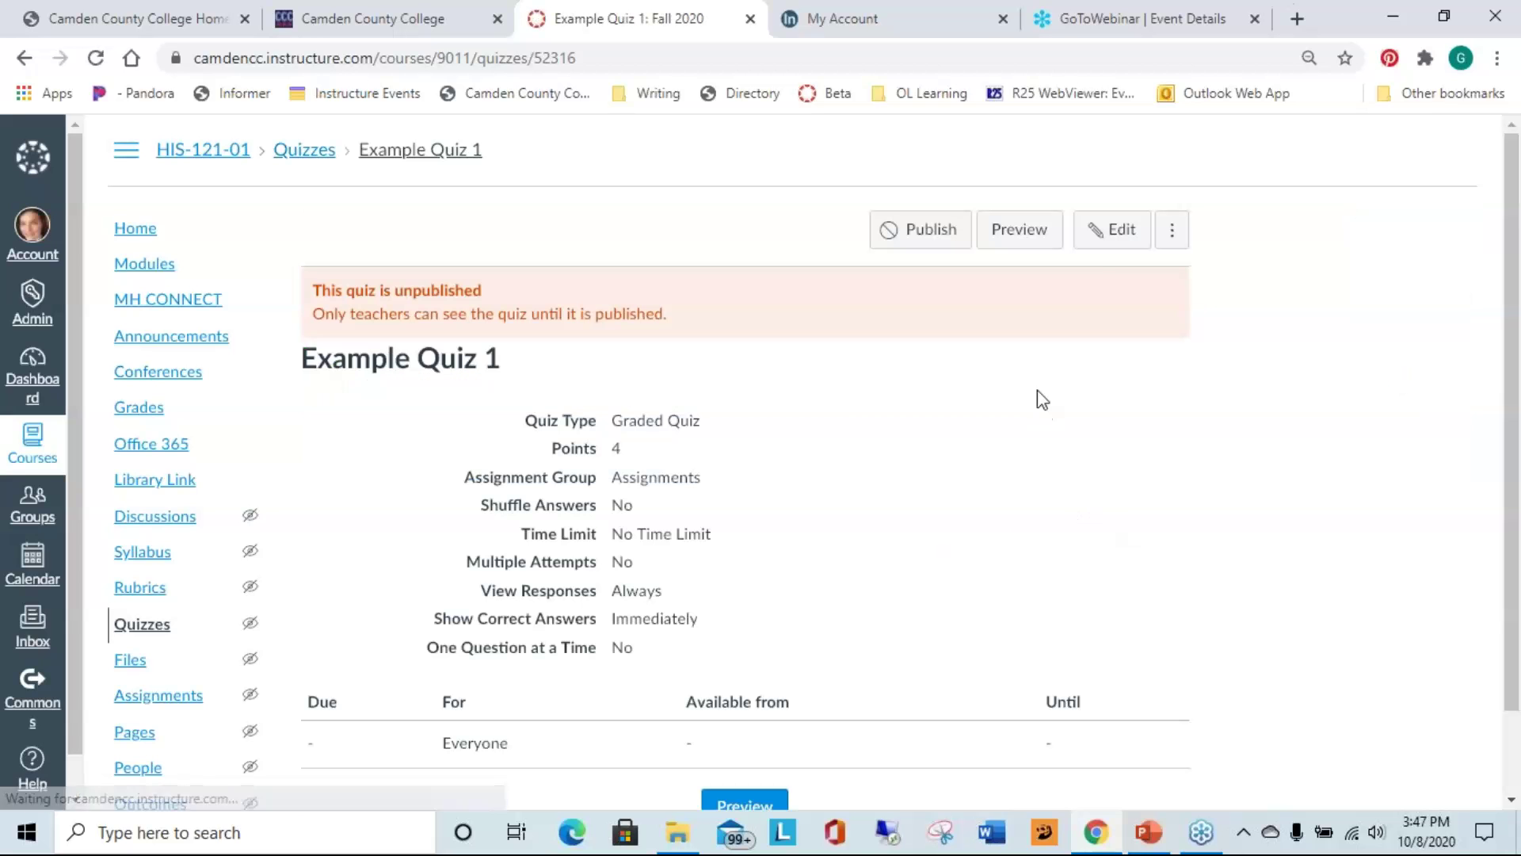
pyautogui.click(1113, 230)
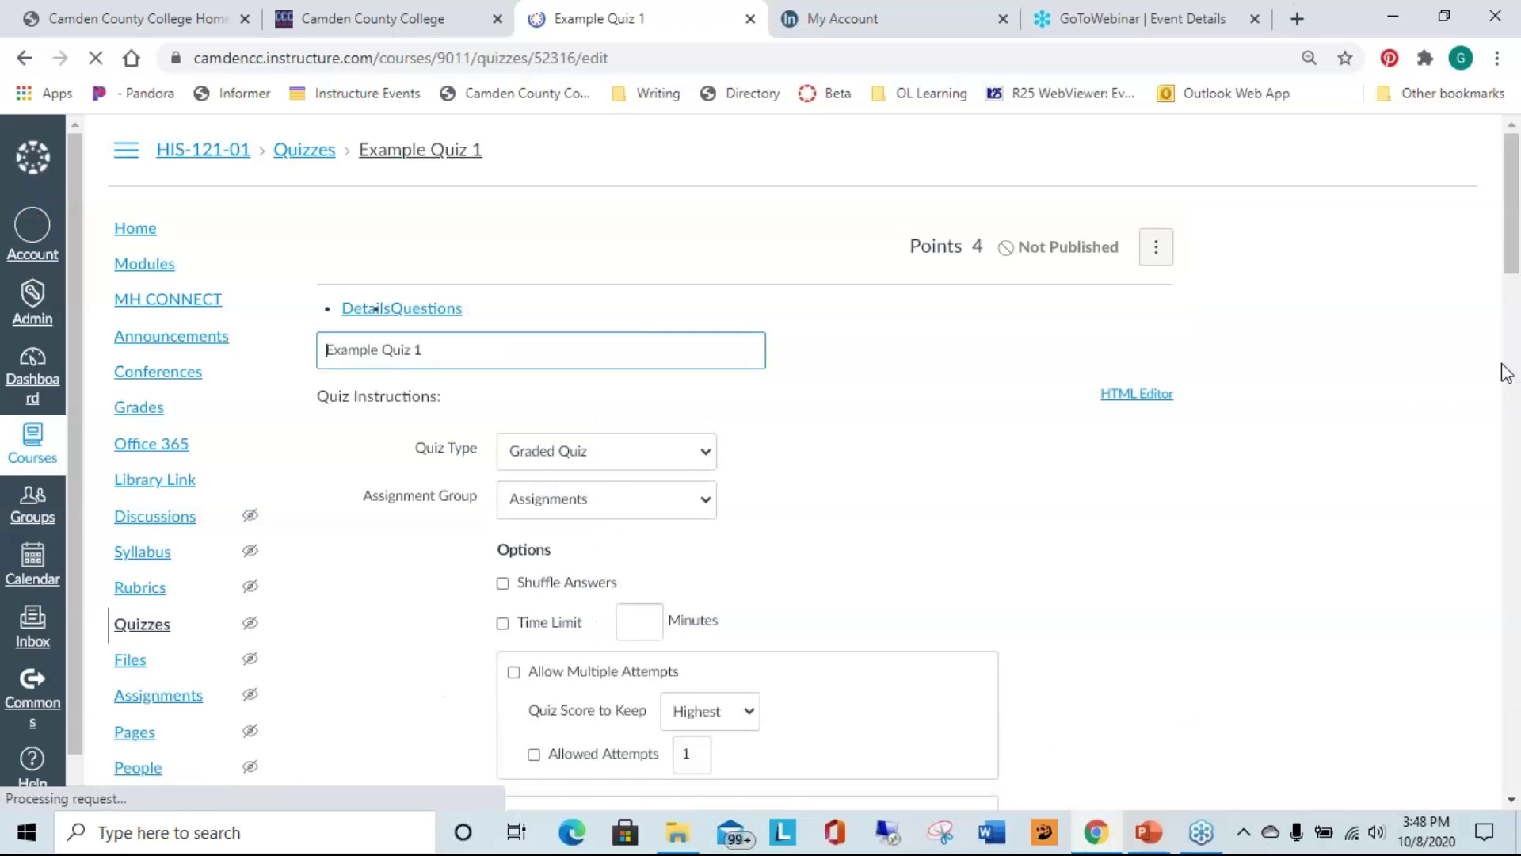
pyautogui.scroll(-2, 1060, 390)
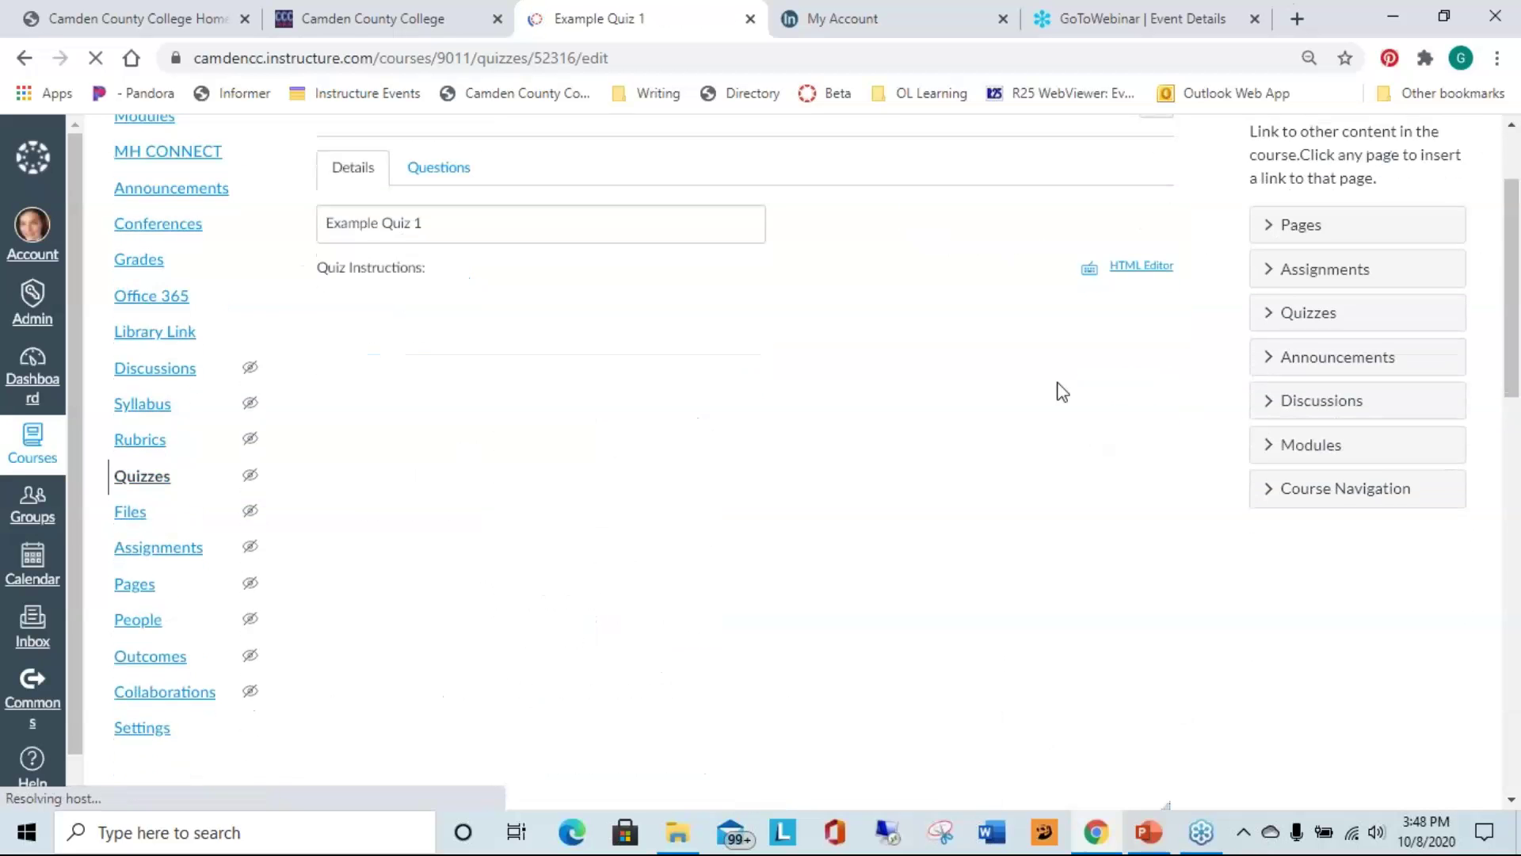
pyautogui.scroll(2, 450, 296)
pyautogui.click(432, 321)
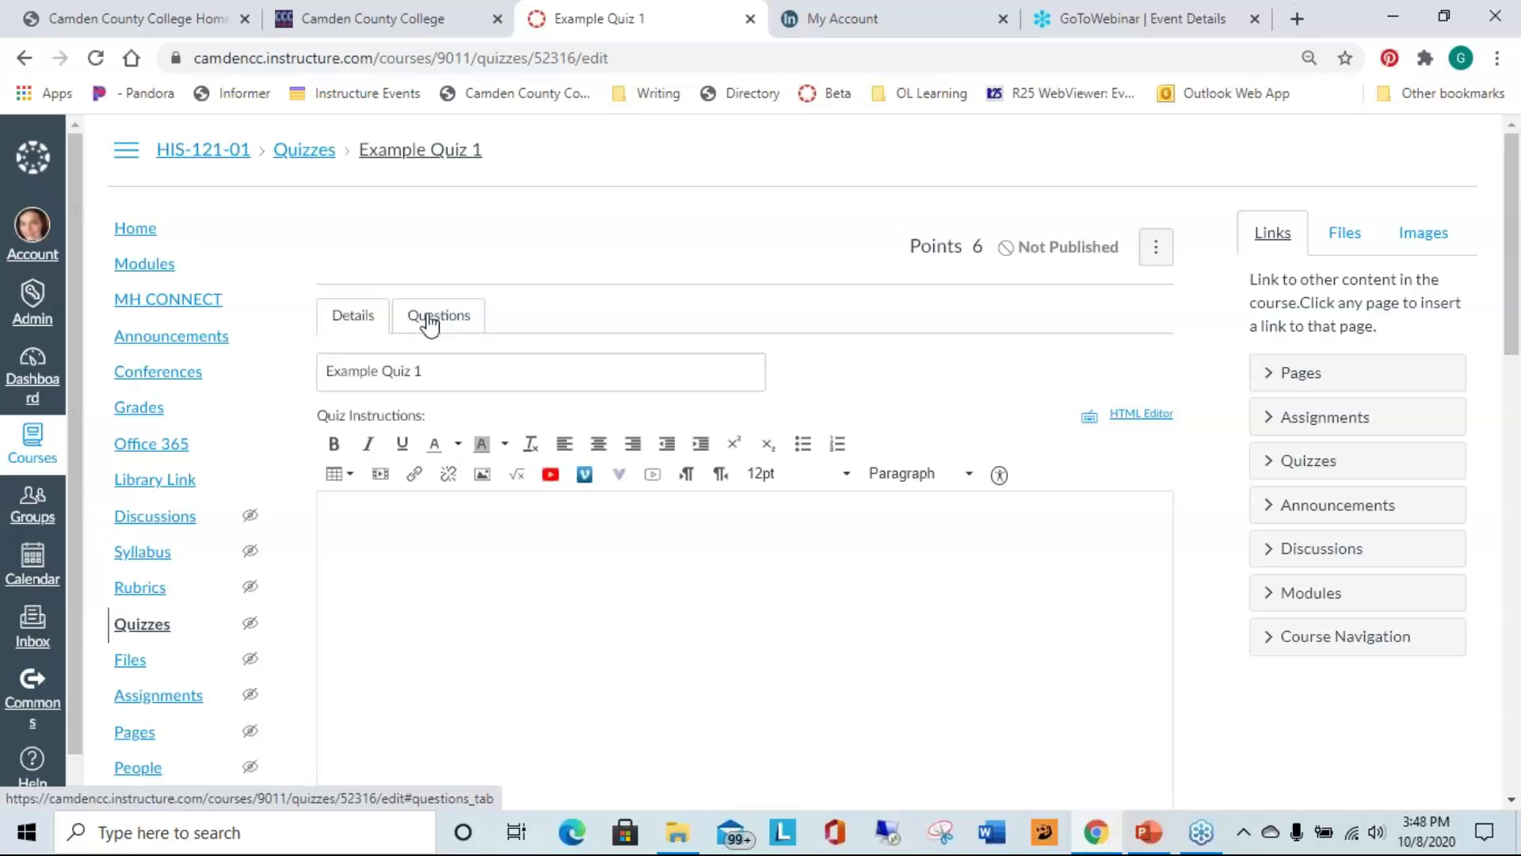
pyautogui.scroll(-4, 844, 388)
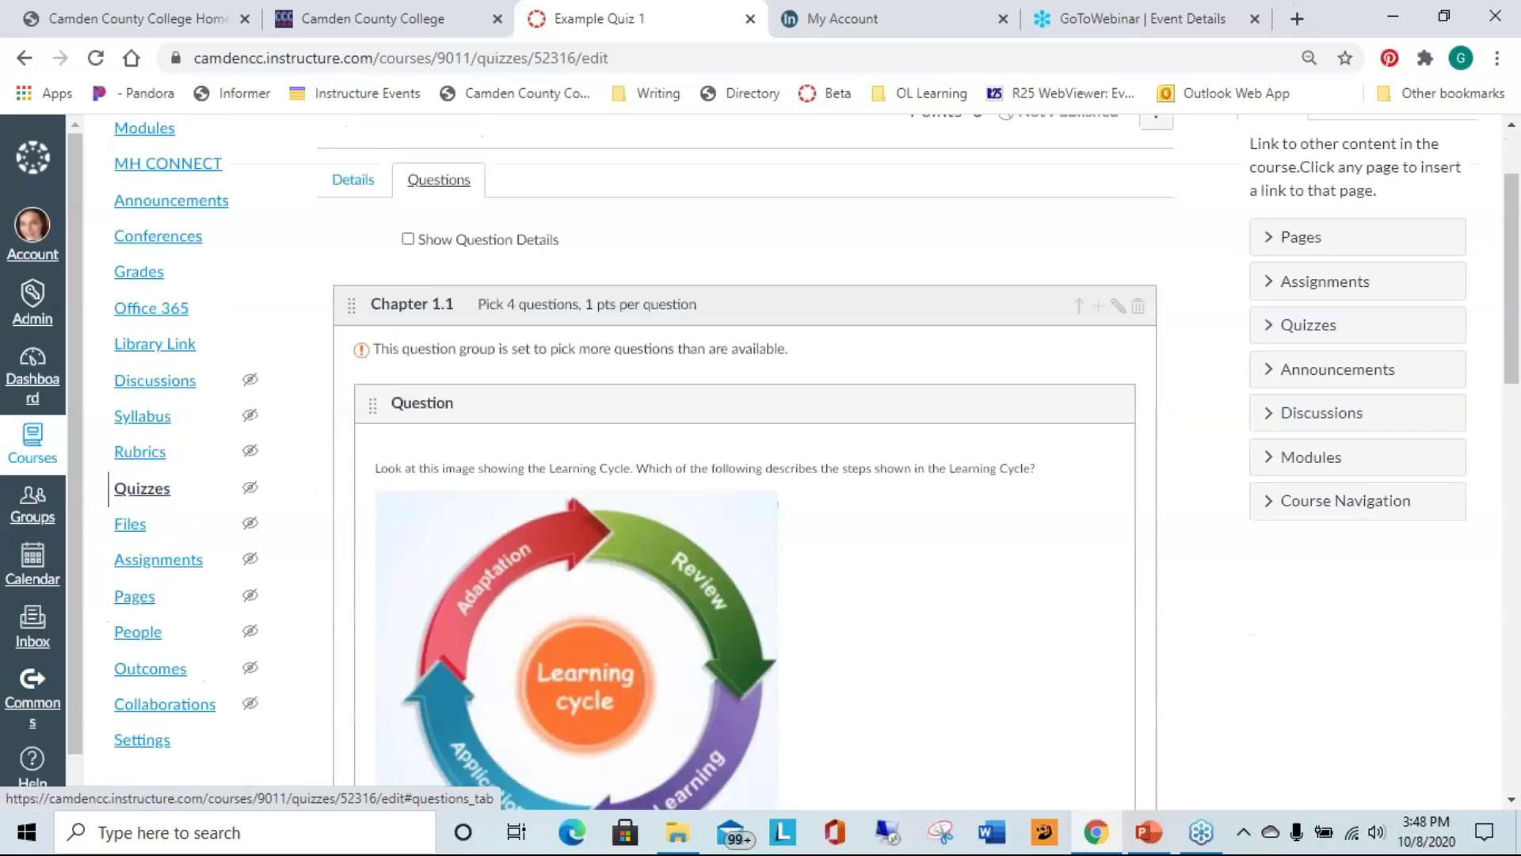
pyautogui.scroll(-15, 853, 380)
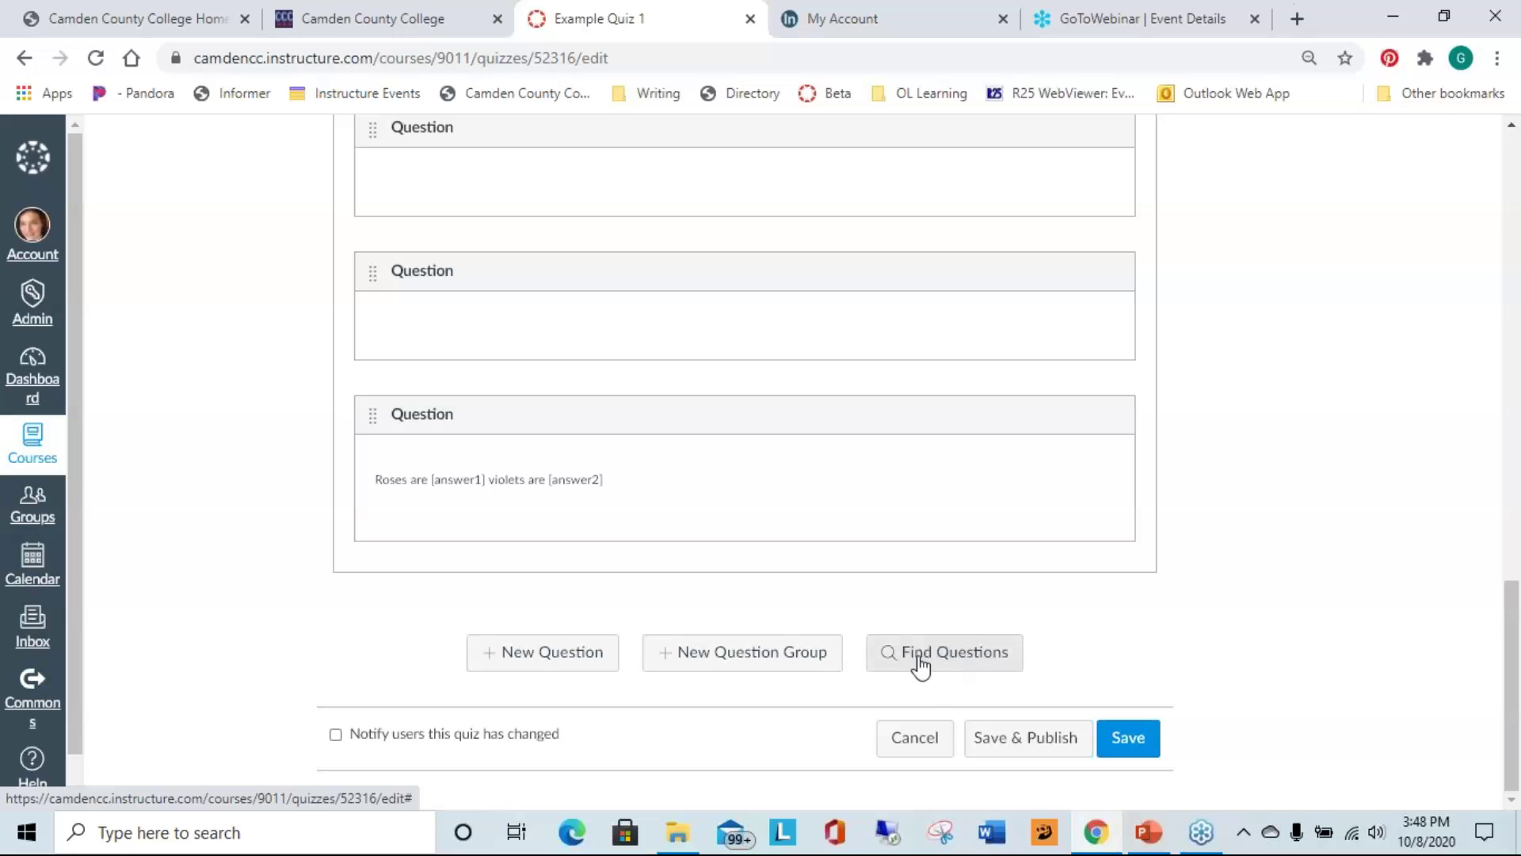
# - Start finding existing questions for the quiz, browse the available banks and list the questions in Sample 2
pyautogui.click(956, 663)
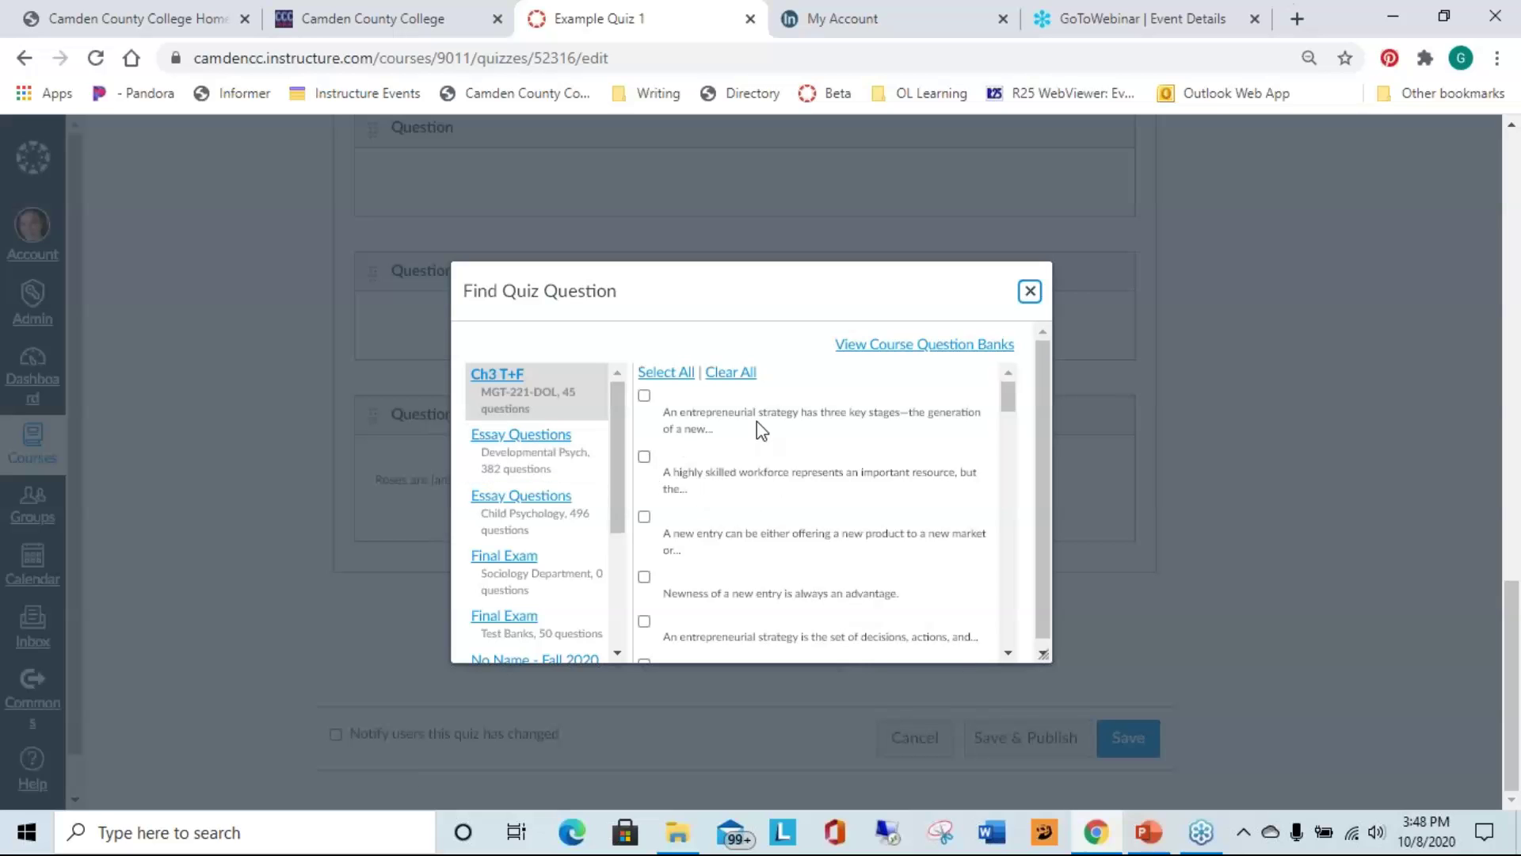
pyautogui.moveTo(615, 397); pyautogui.dragTo(627, 564)
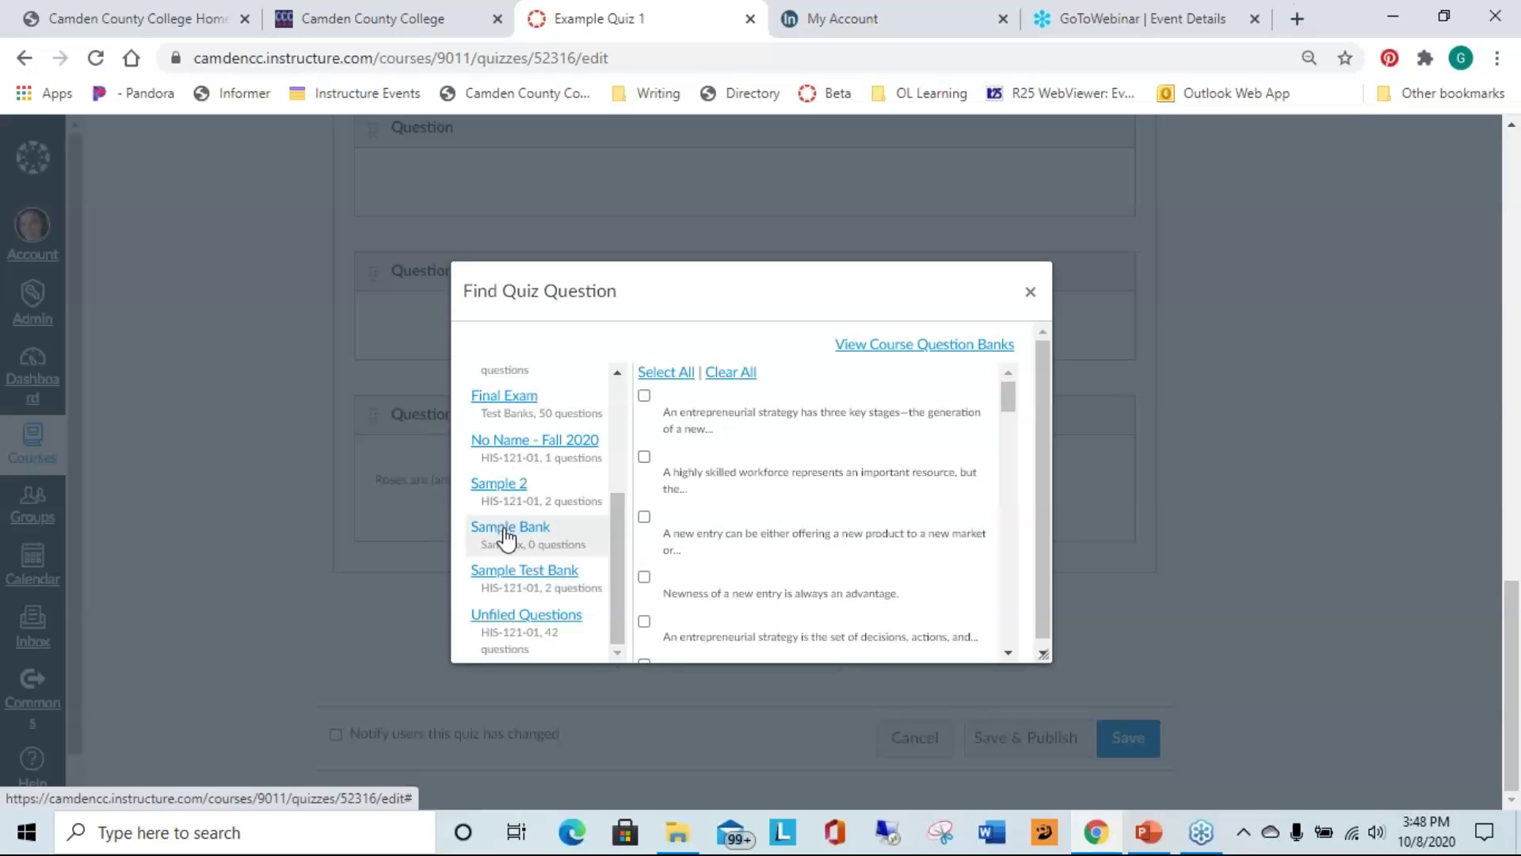
pyautogui.moveTo(617, 518); pyautogui.dragTo(615, 435)
pyautogui.scroll(-3, 610, 476)
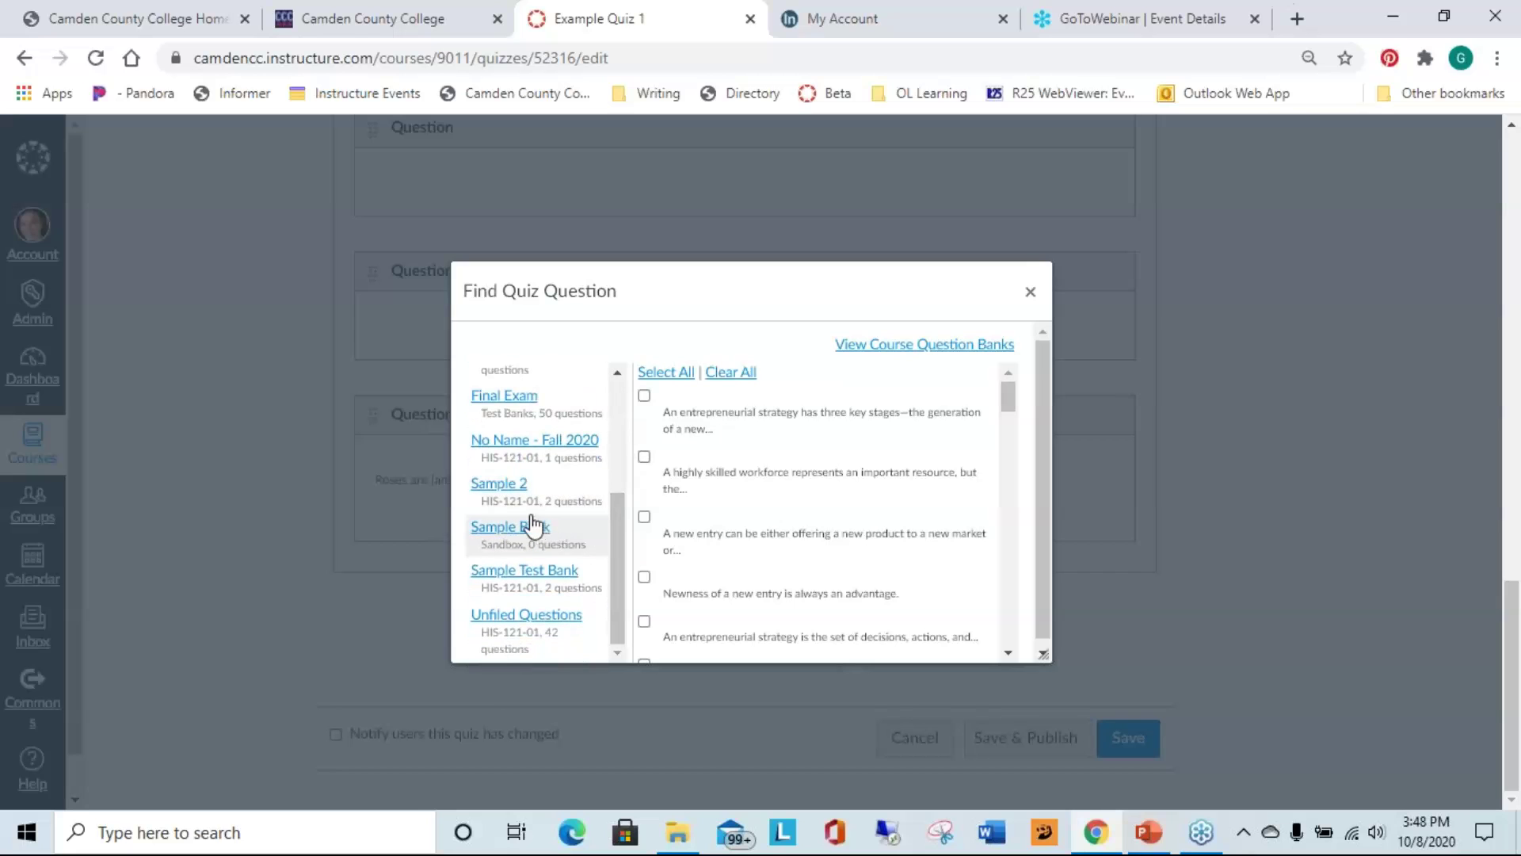
pyautogui.click(503, 485)
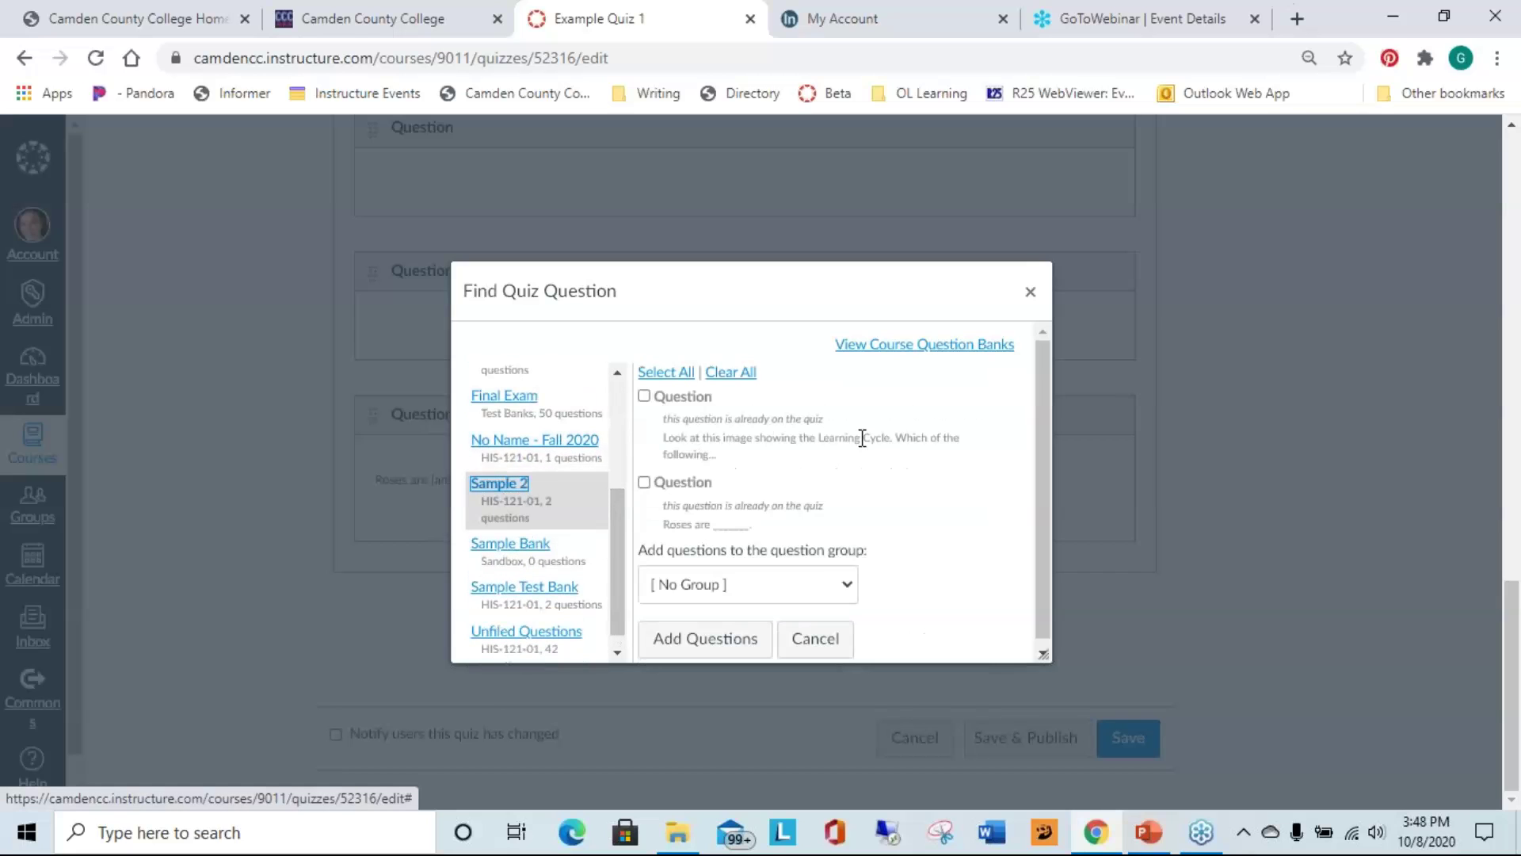
# - Try selecting all Sample 2 questions and the Learning Cycle question alone, clear the selection and list Sample Test Bank's questions
pyautogui.click(663, 372)
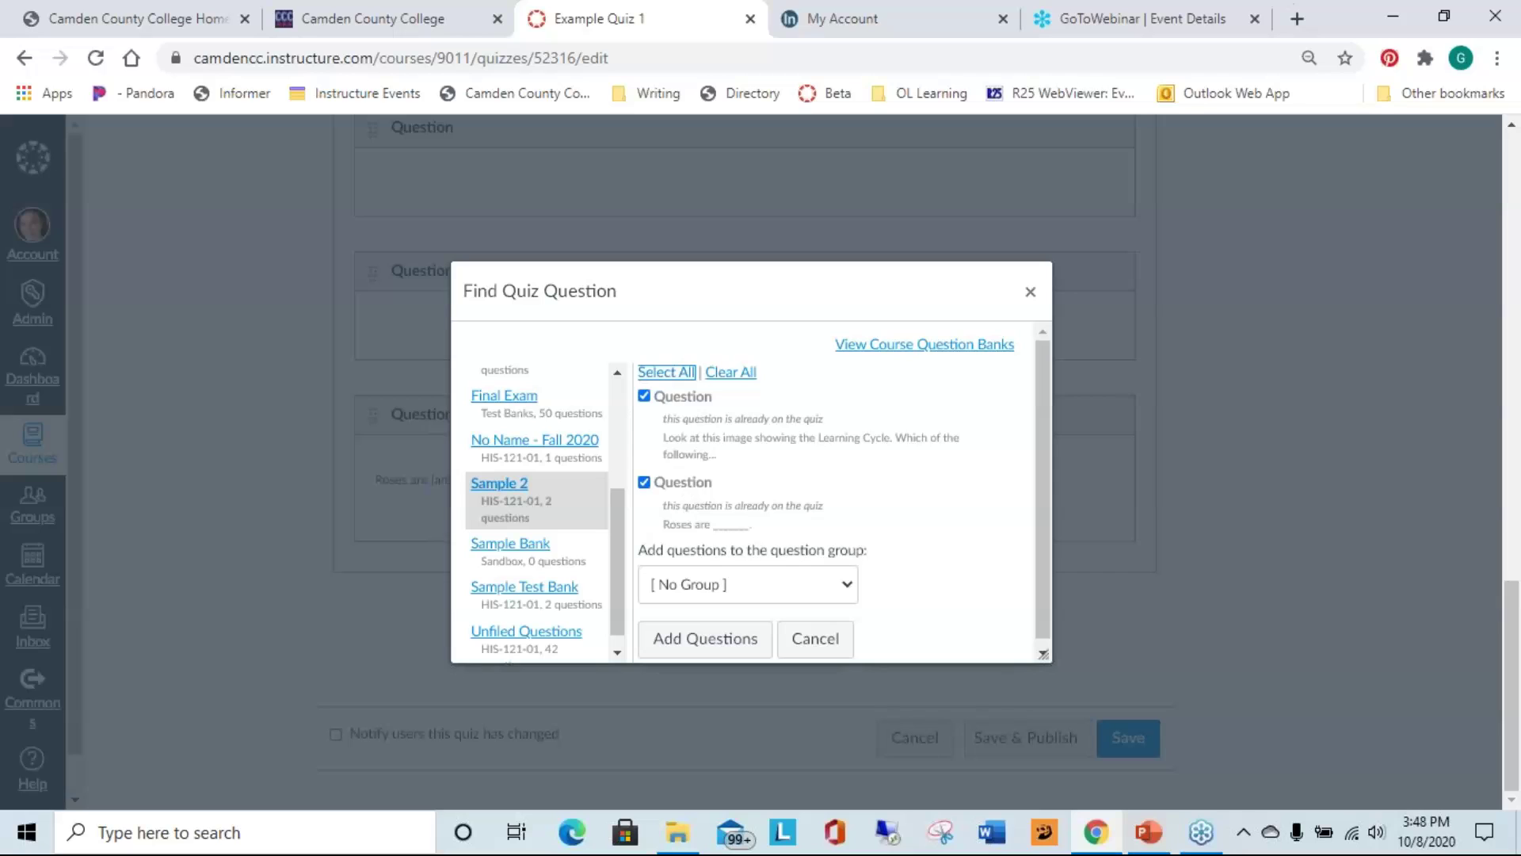
pyautogui.click(730, 373)
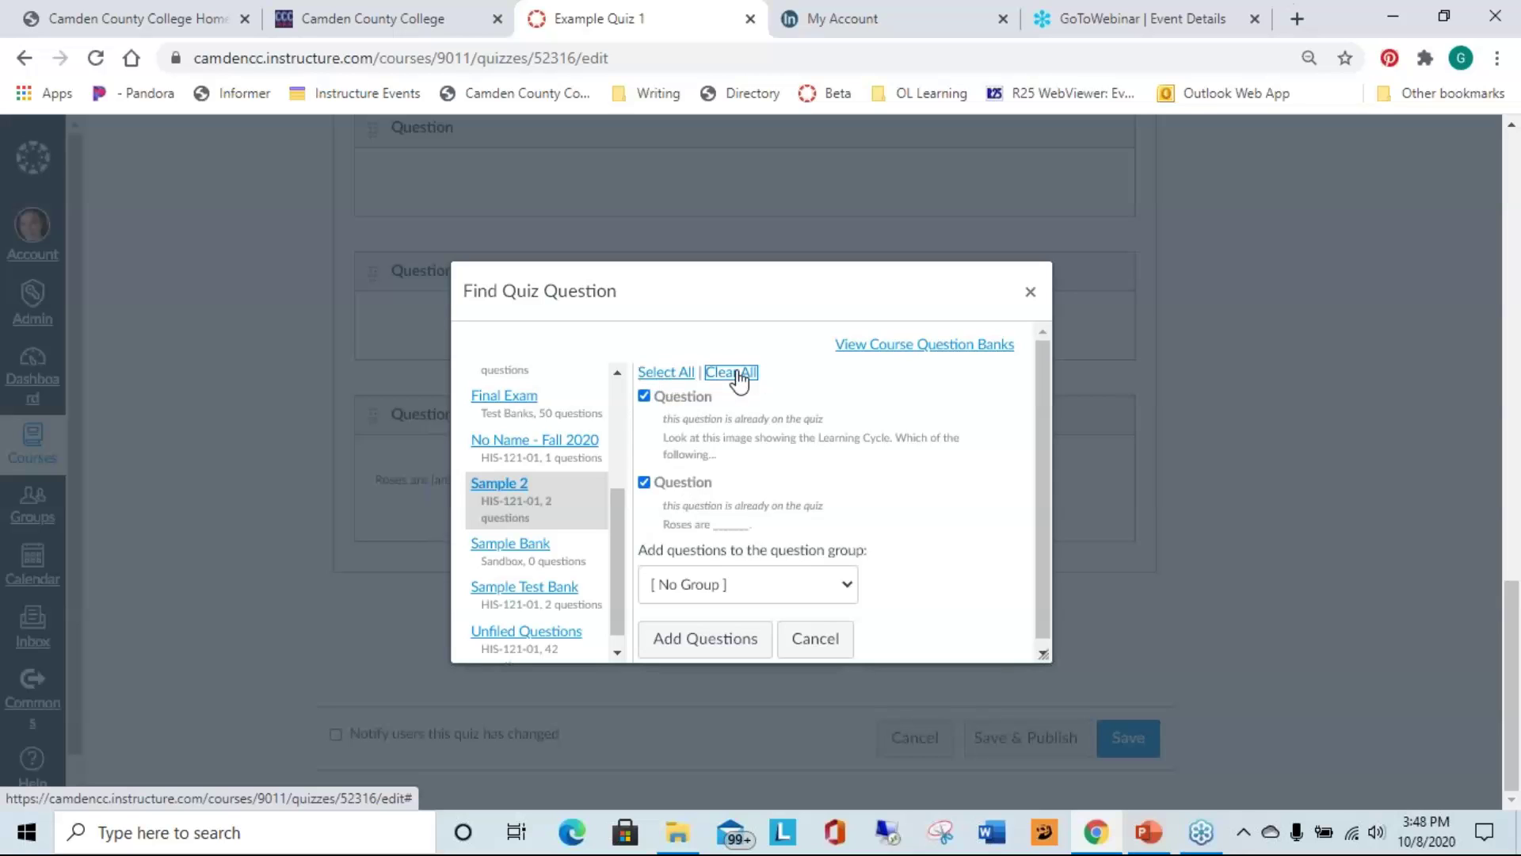
pyautogui.click(644, 396)
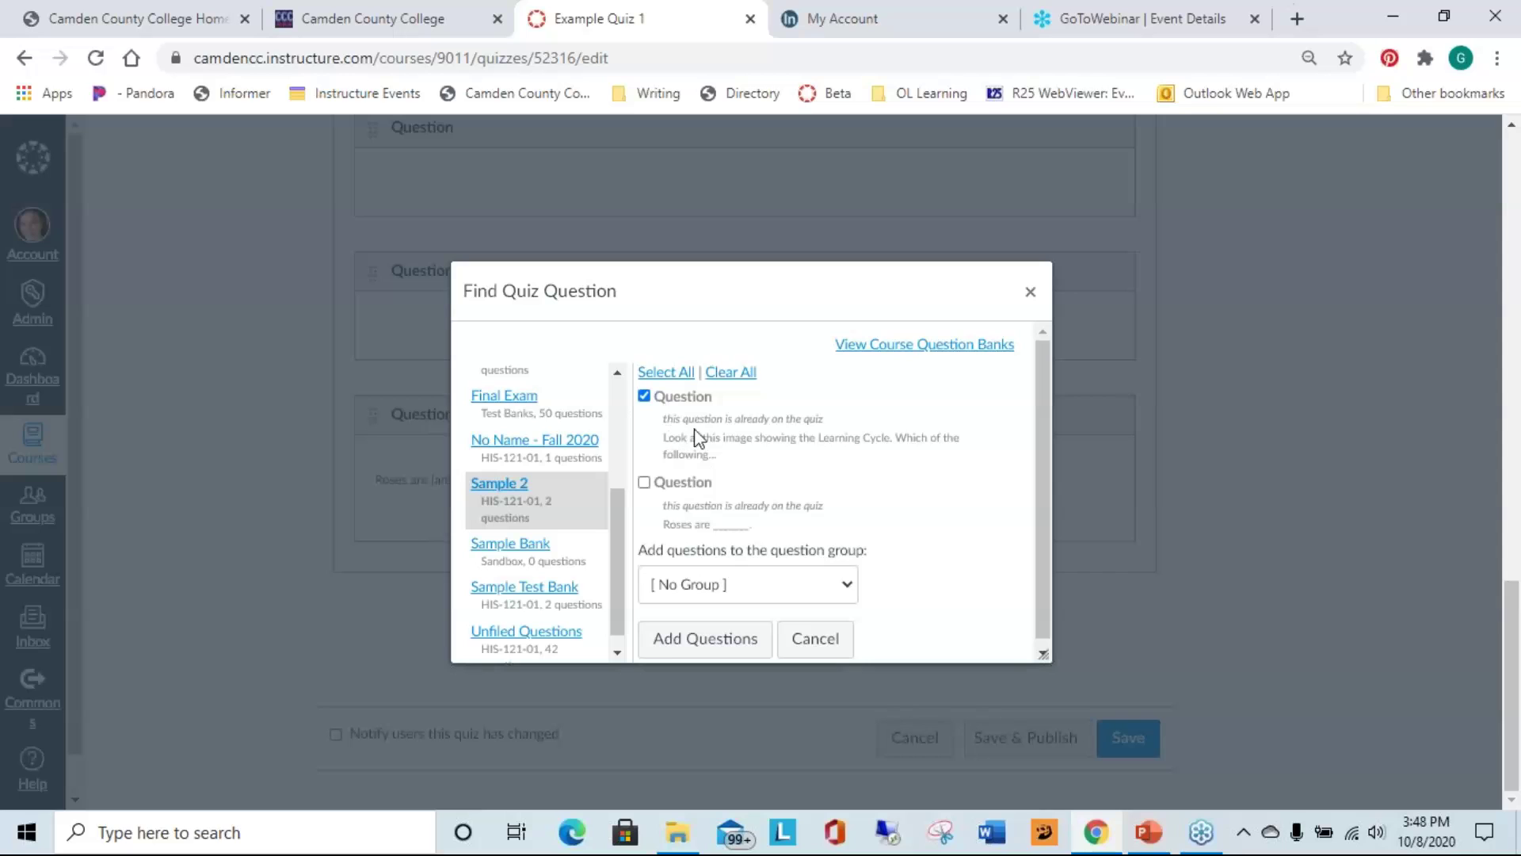
pyautogui.click(644, 395)
pyautogui.click(532, 589)
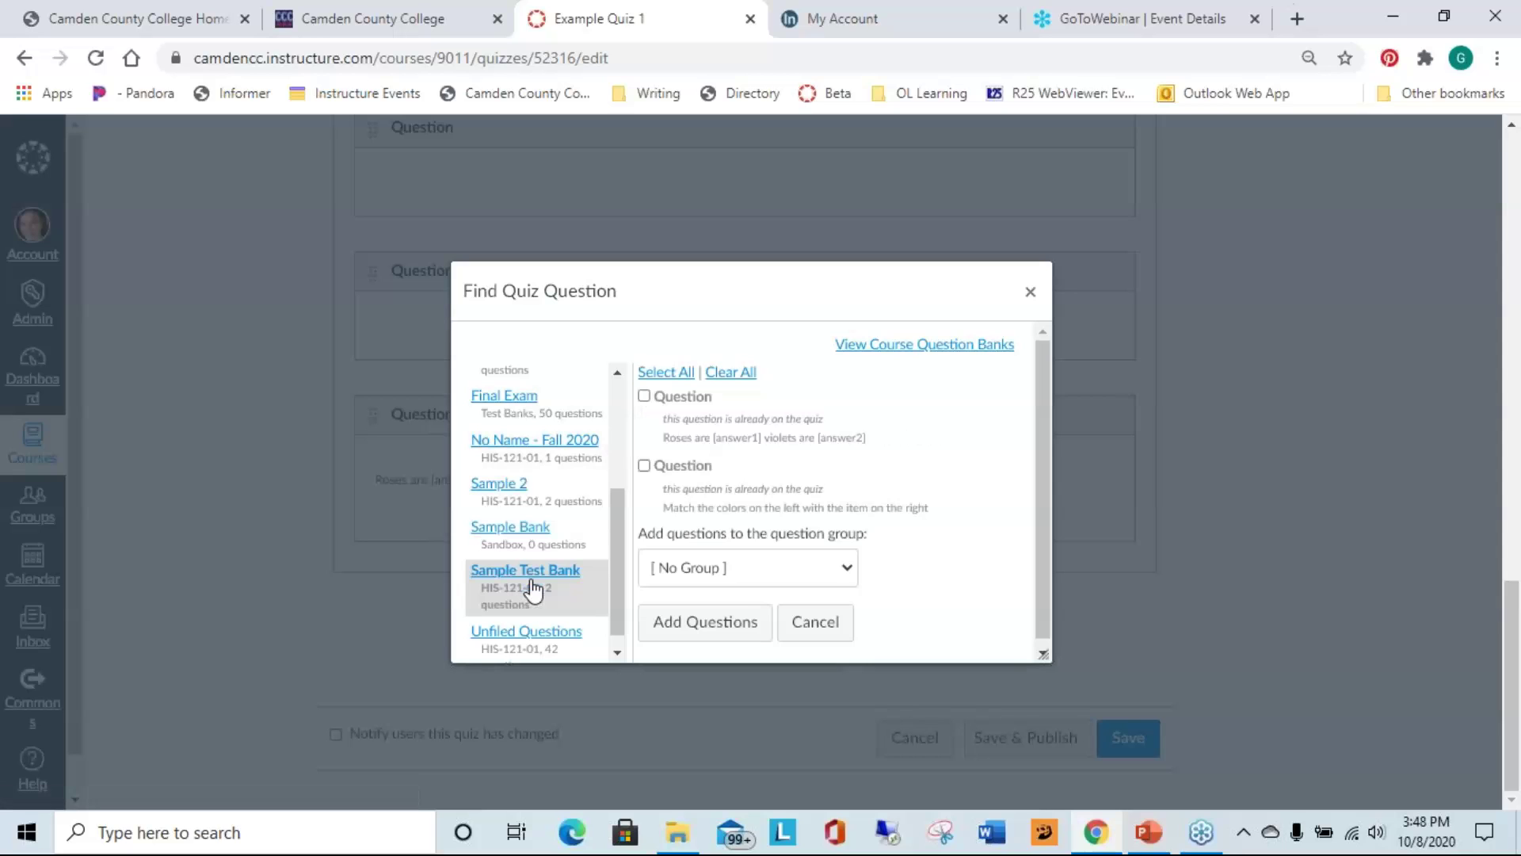
# - Add the "paste question here" question from Unfiled Questions to the Chapter 1.2 group and check the quiz's question groups
pyautogui.click(529, 631)
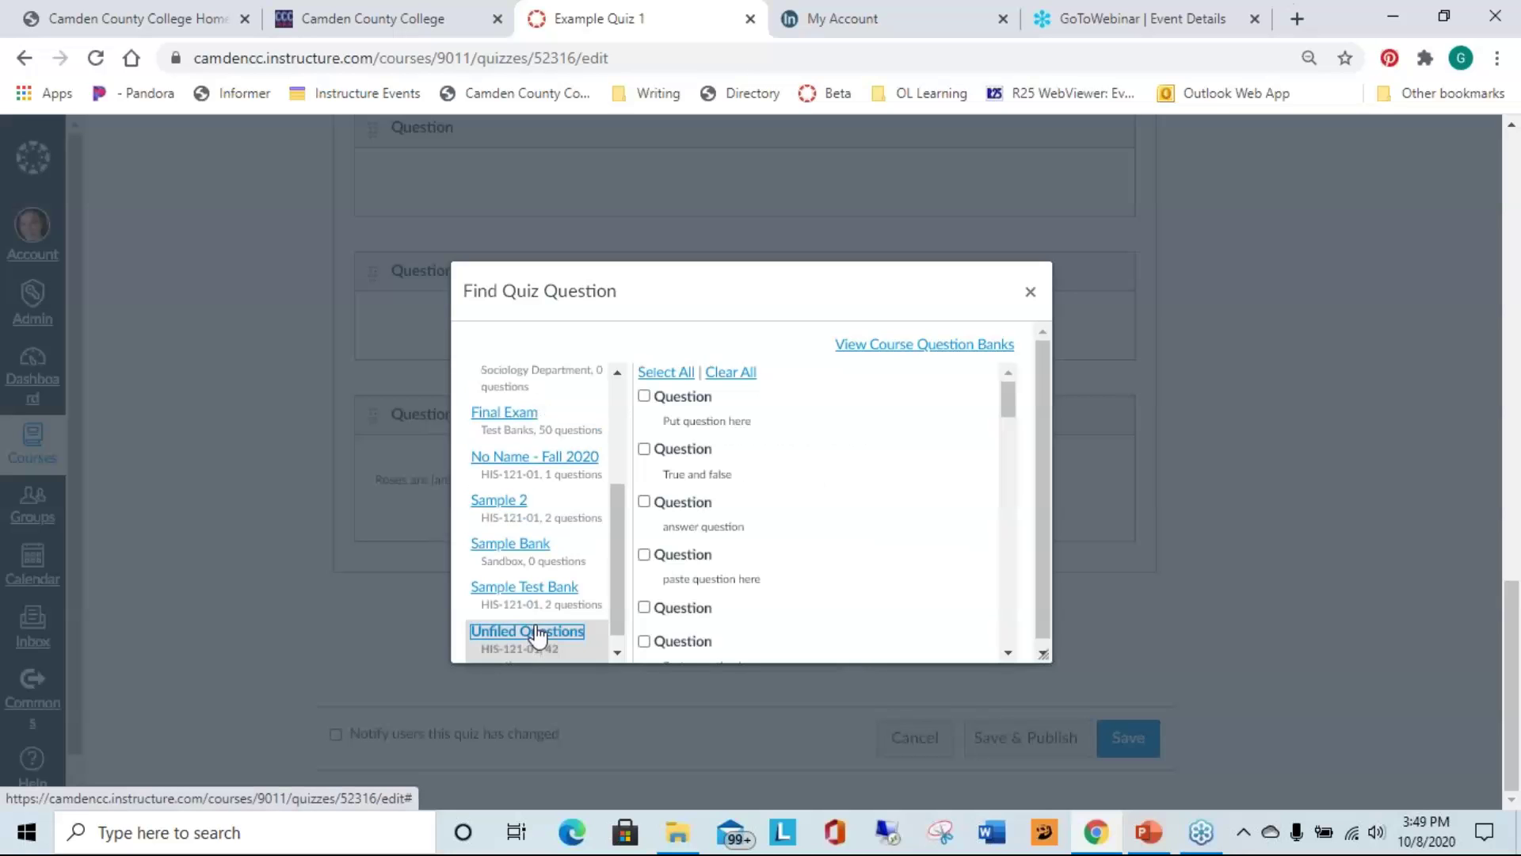
pyautogui.click(644, 555)
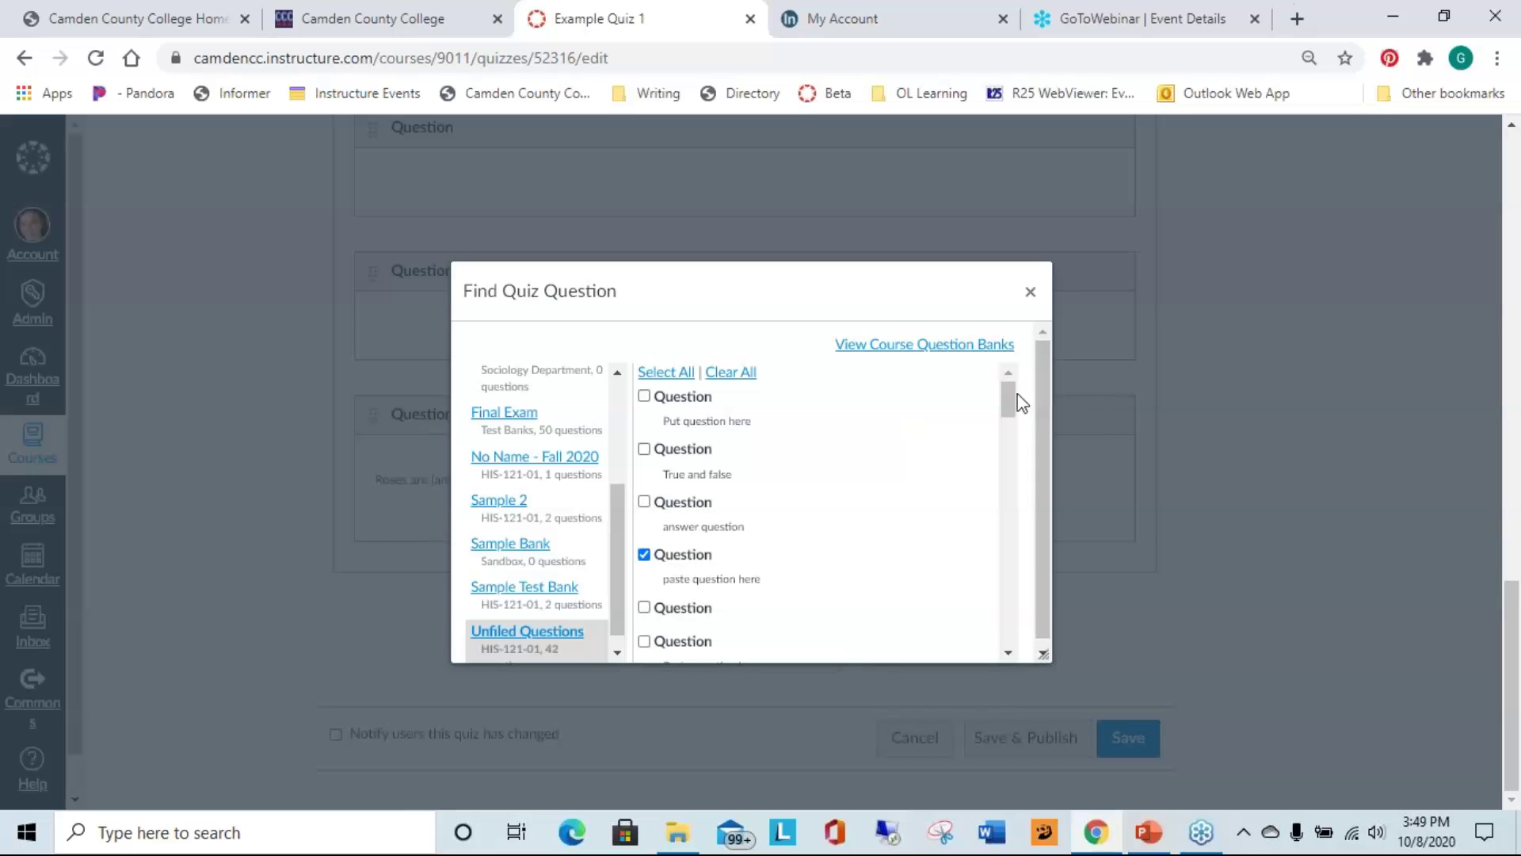
pyautogui.moveTo(999, 391); pyautogui.dragTo(980, 648)
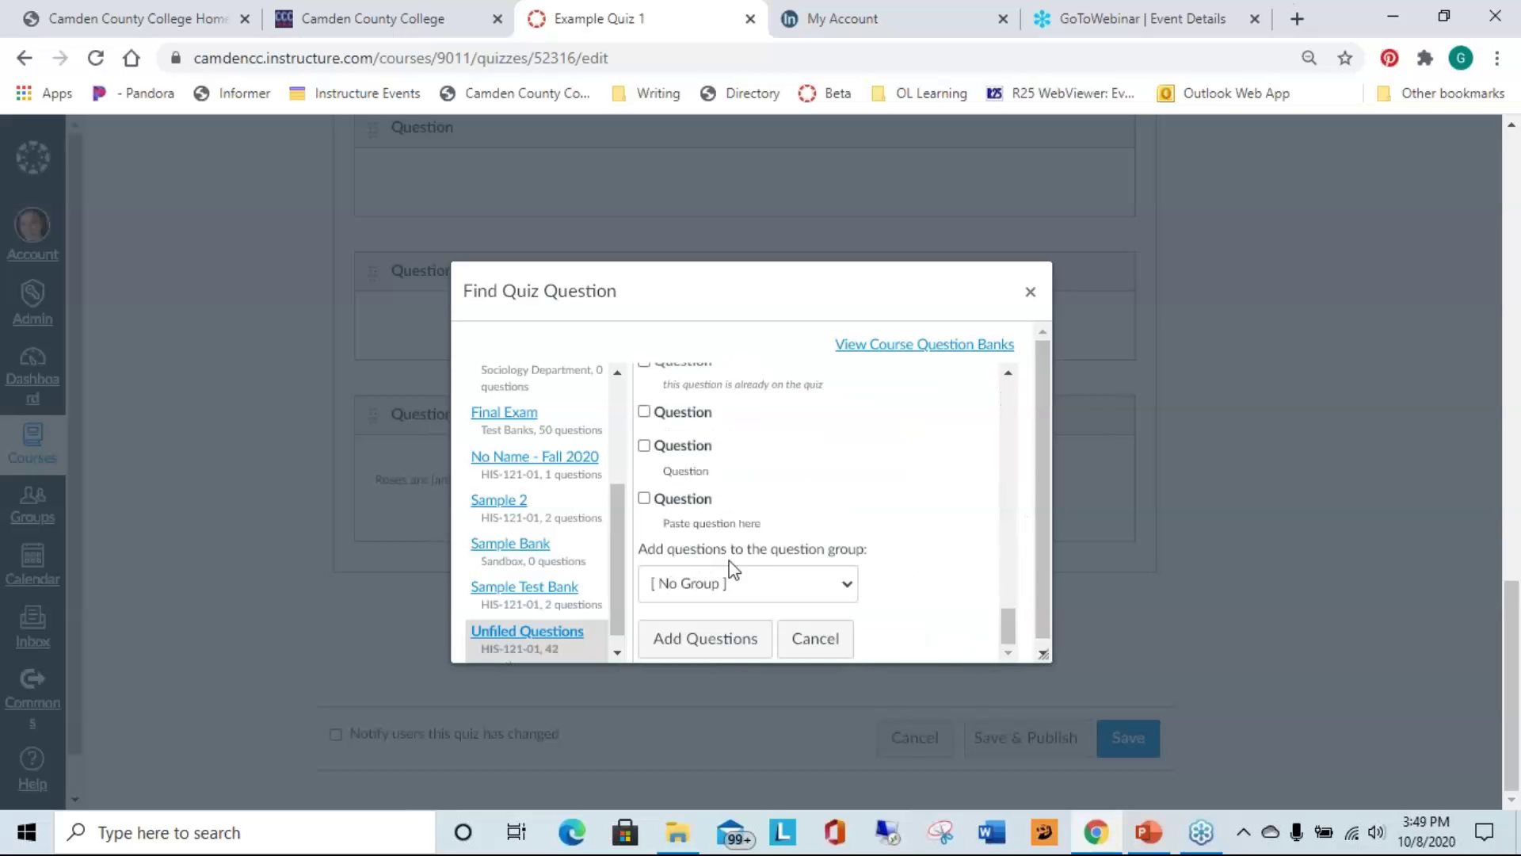
pyautogui.click(698, 584)
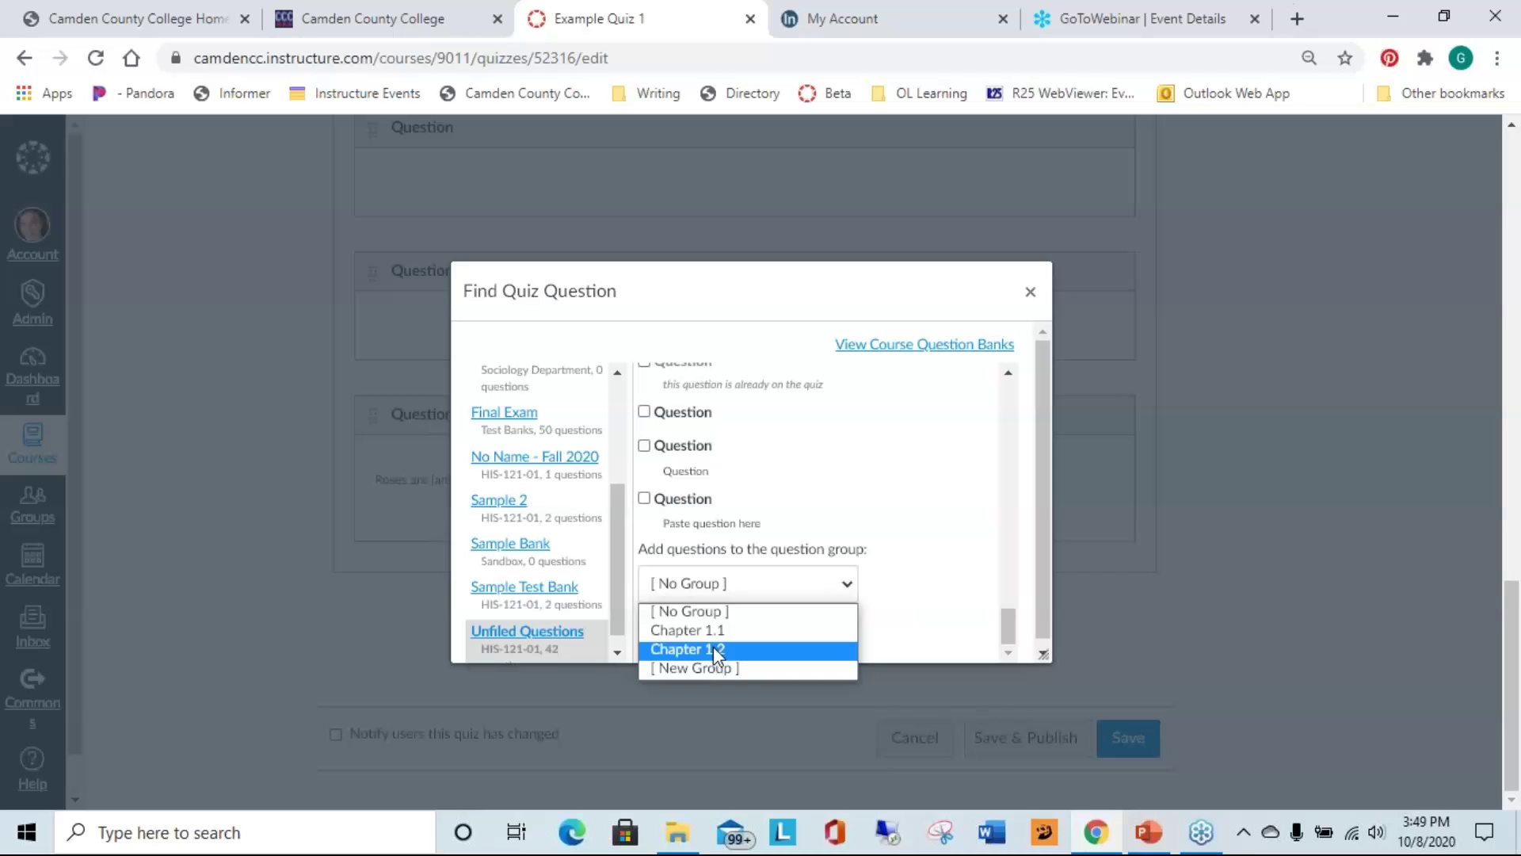
pyautogui.click(730, 611)
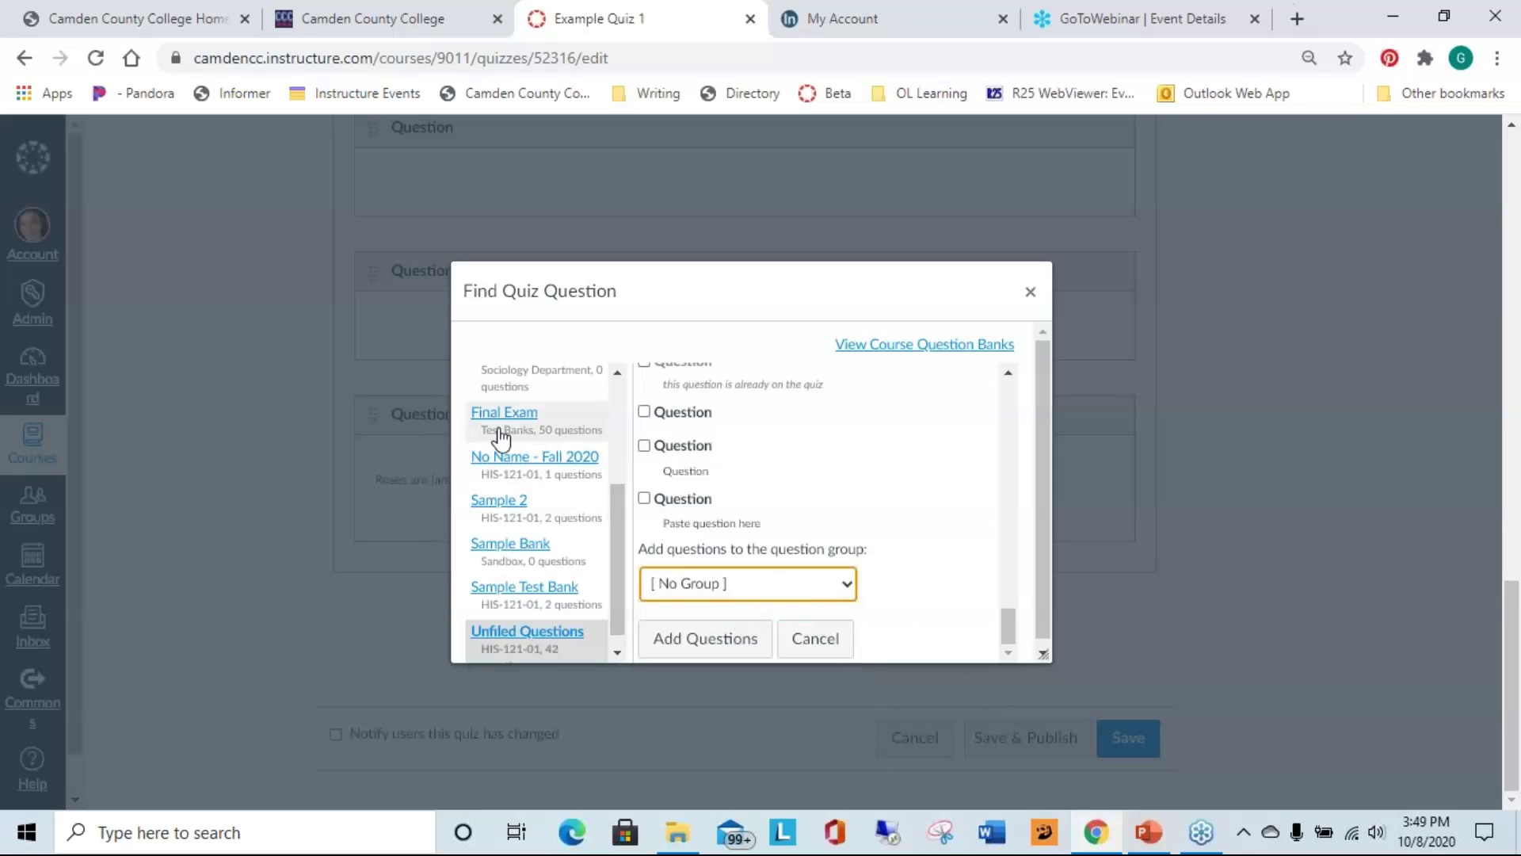
pyautogui.click(748, 586)
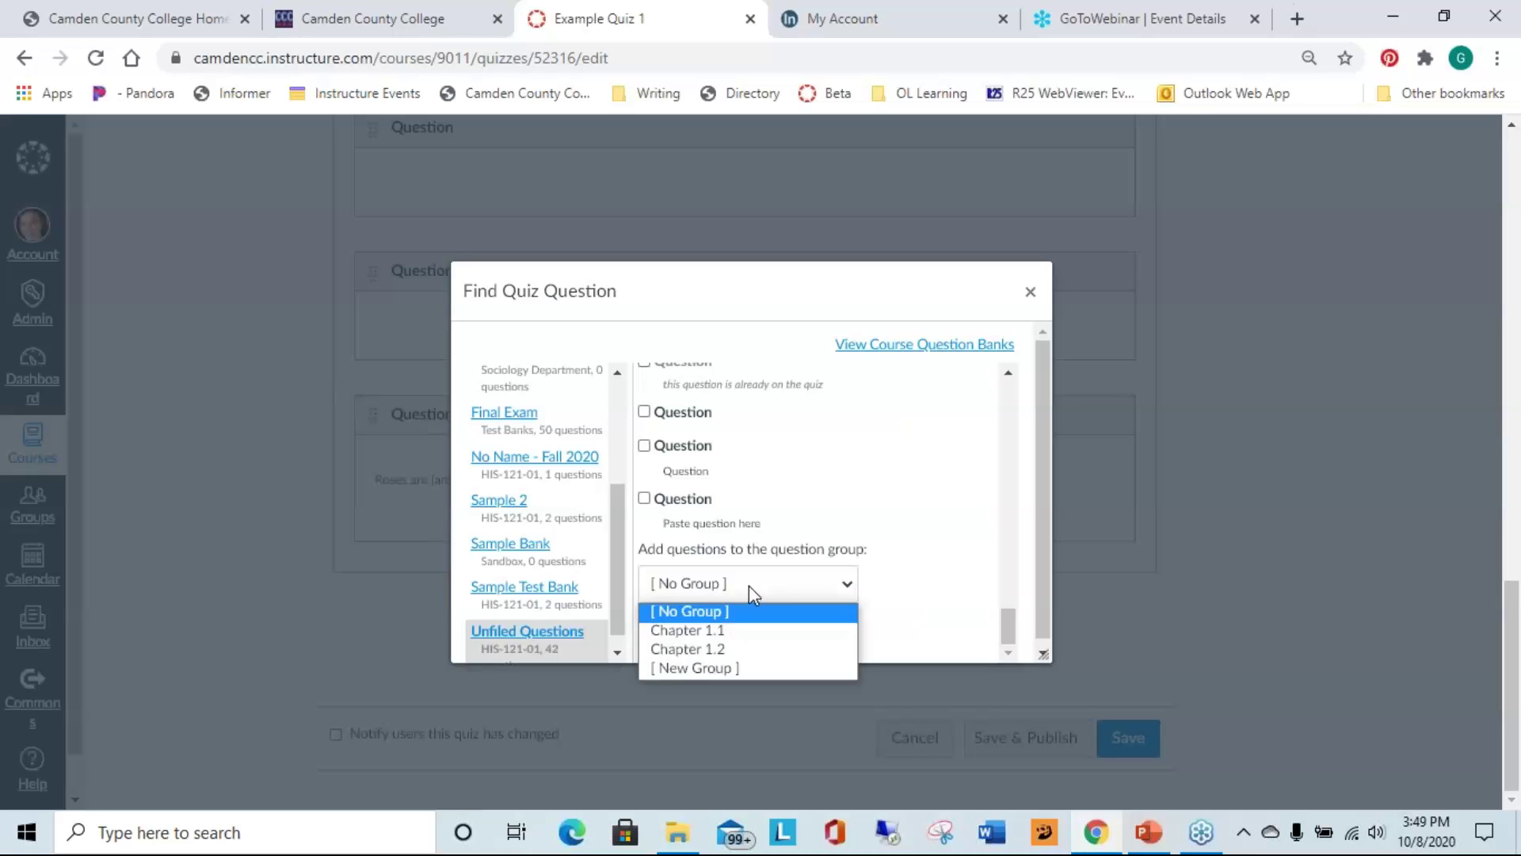
pyautogui.click(751, 649)
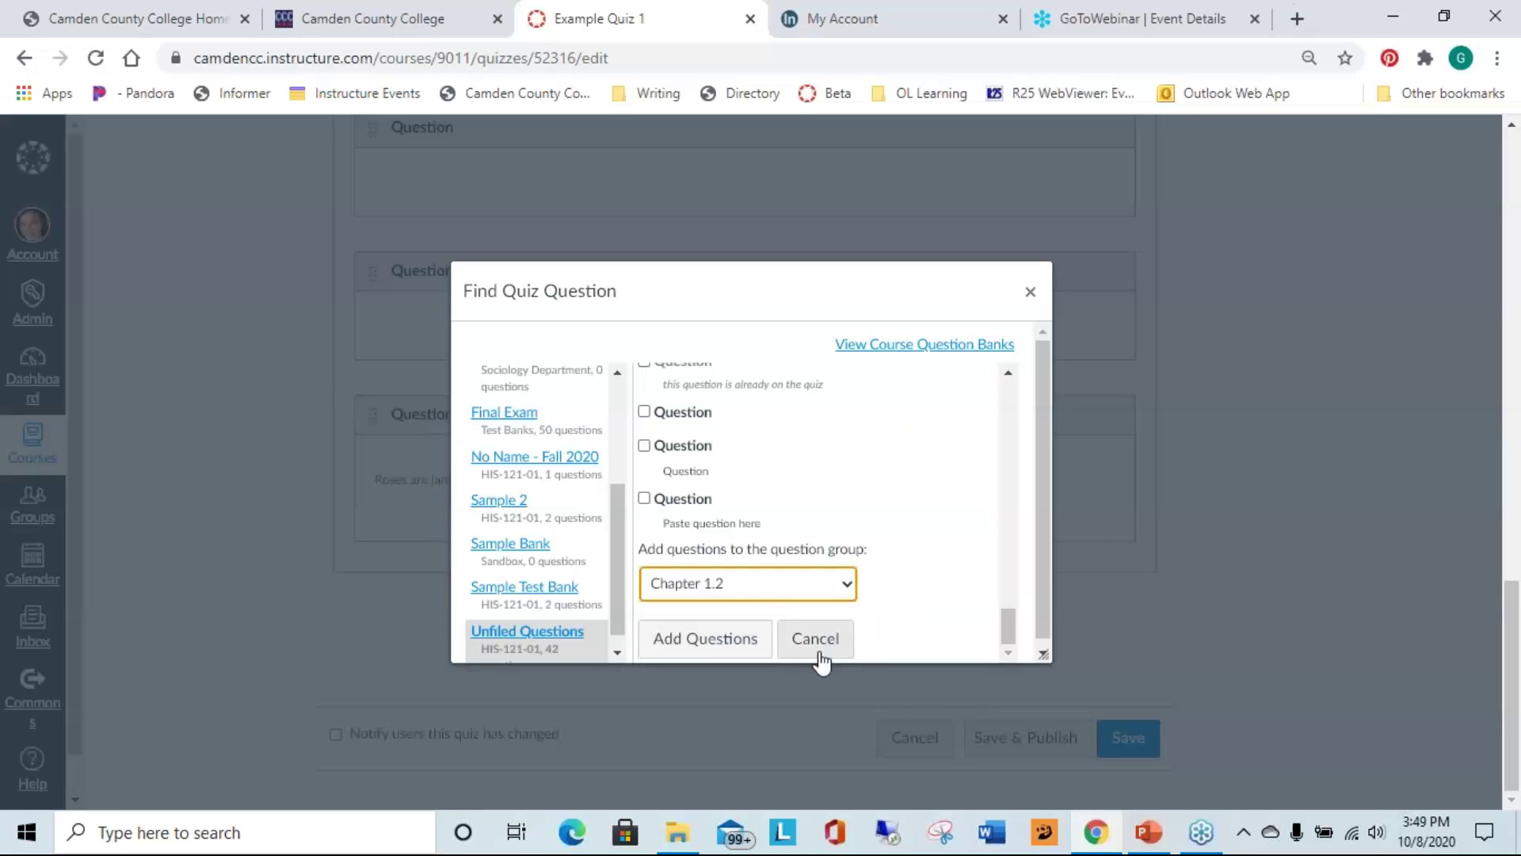
pyautogui.click(705, 642)
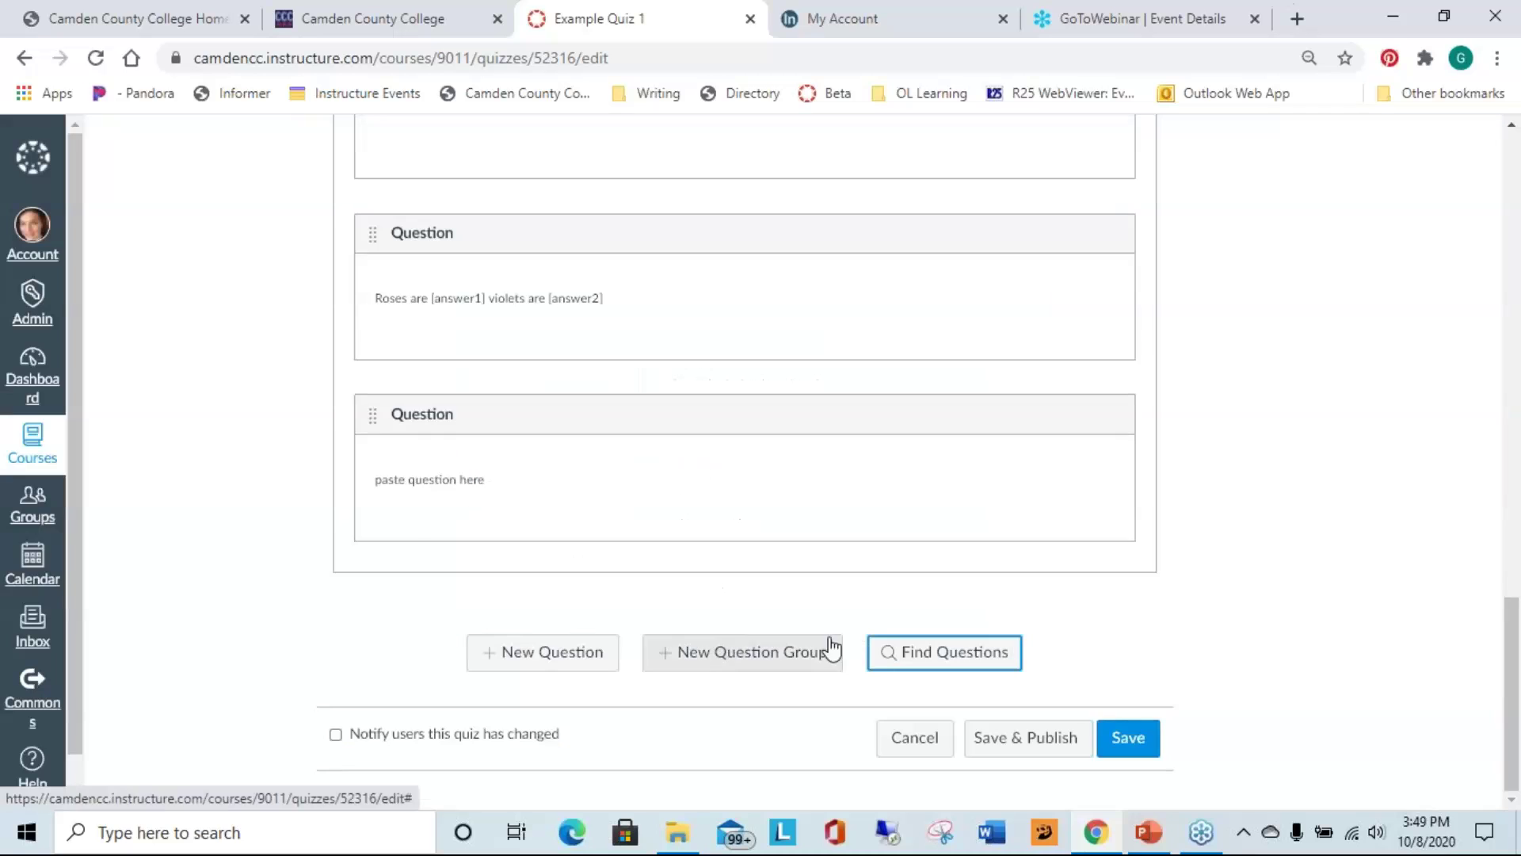
pyautogui.scroll(3, 1172, 626)
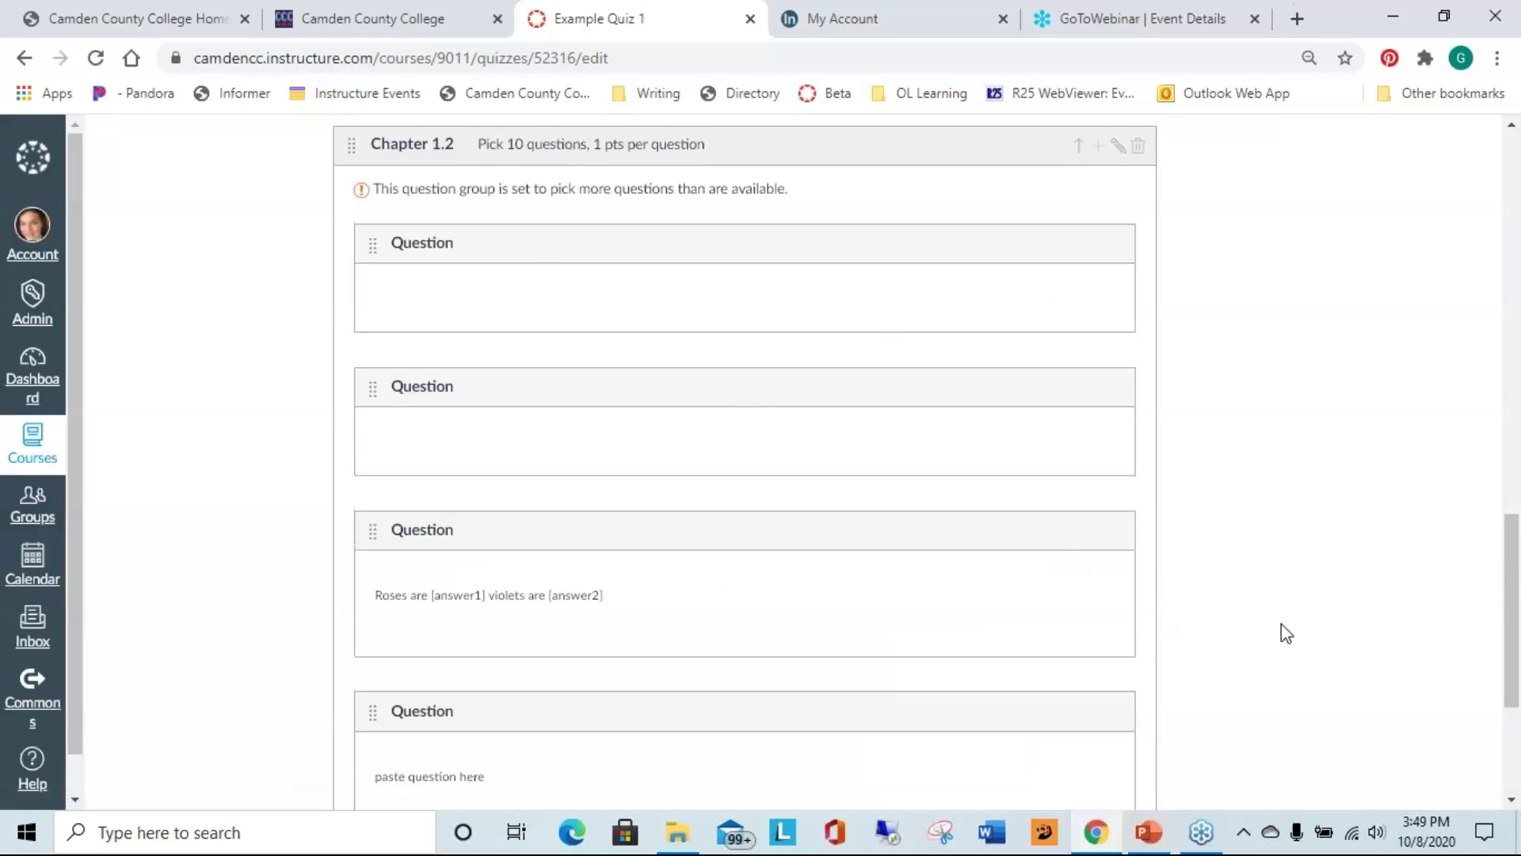
pyautogui.scroll(15, 1287, 631)
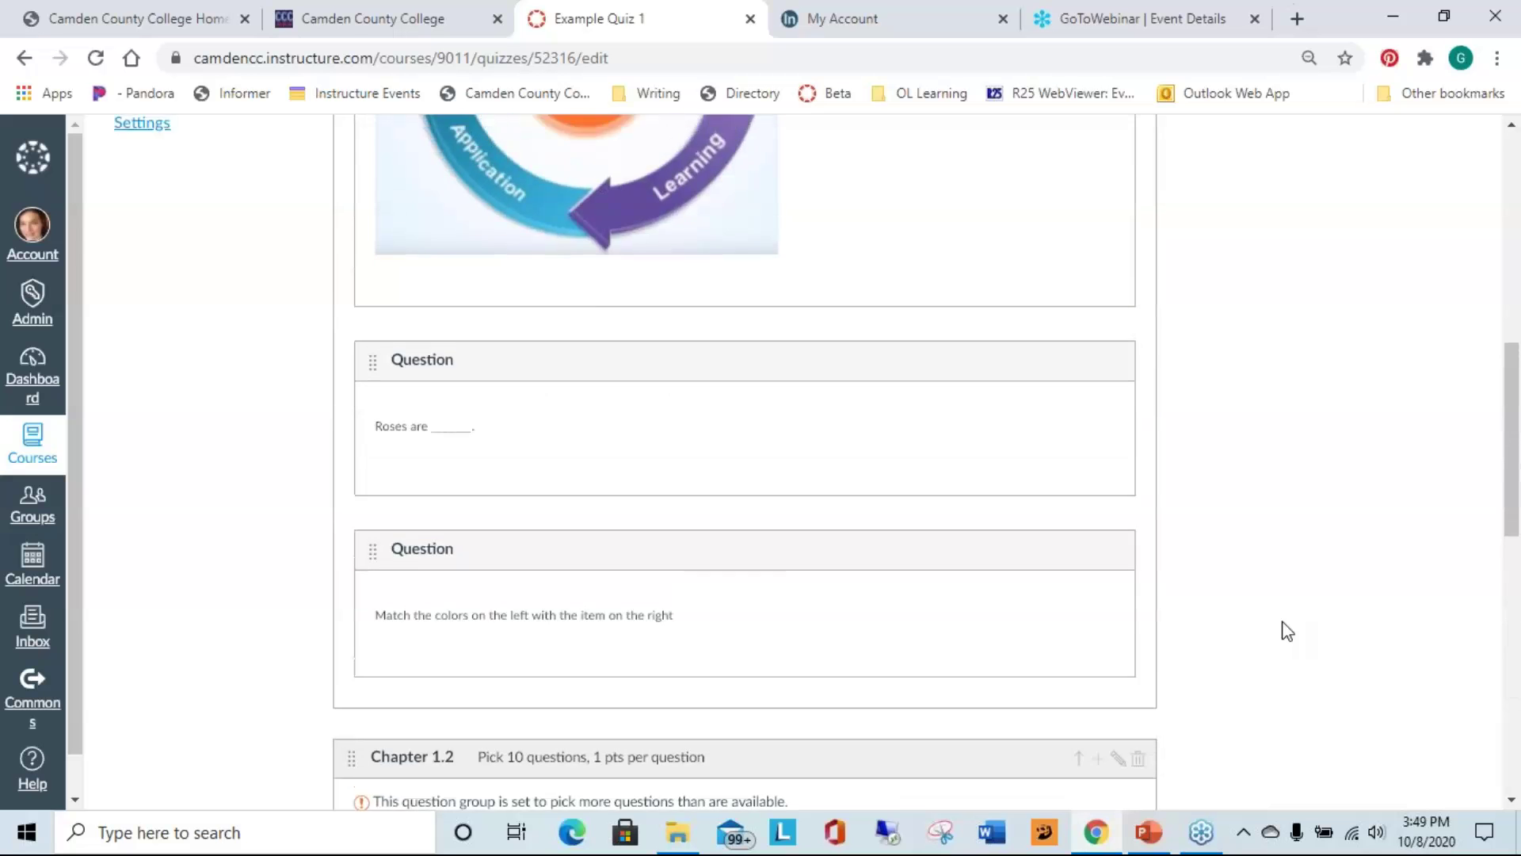
pyautogui.scroll(-15, 1287, 631)
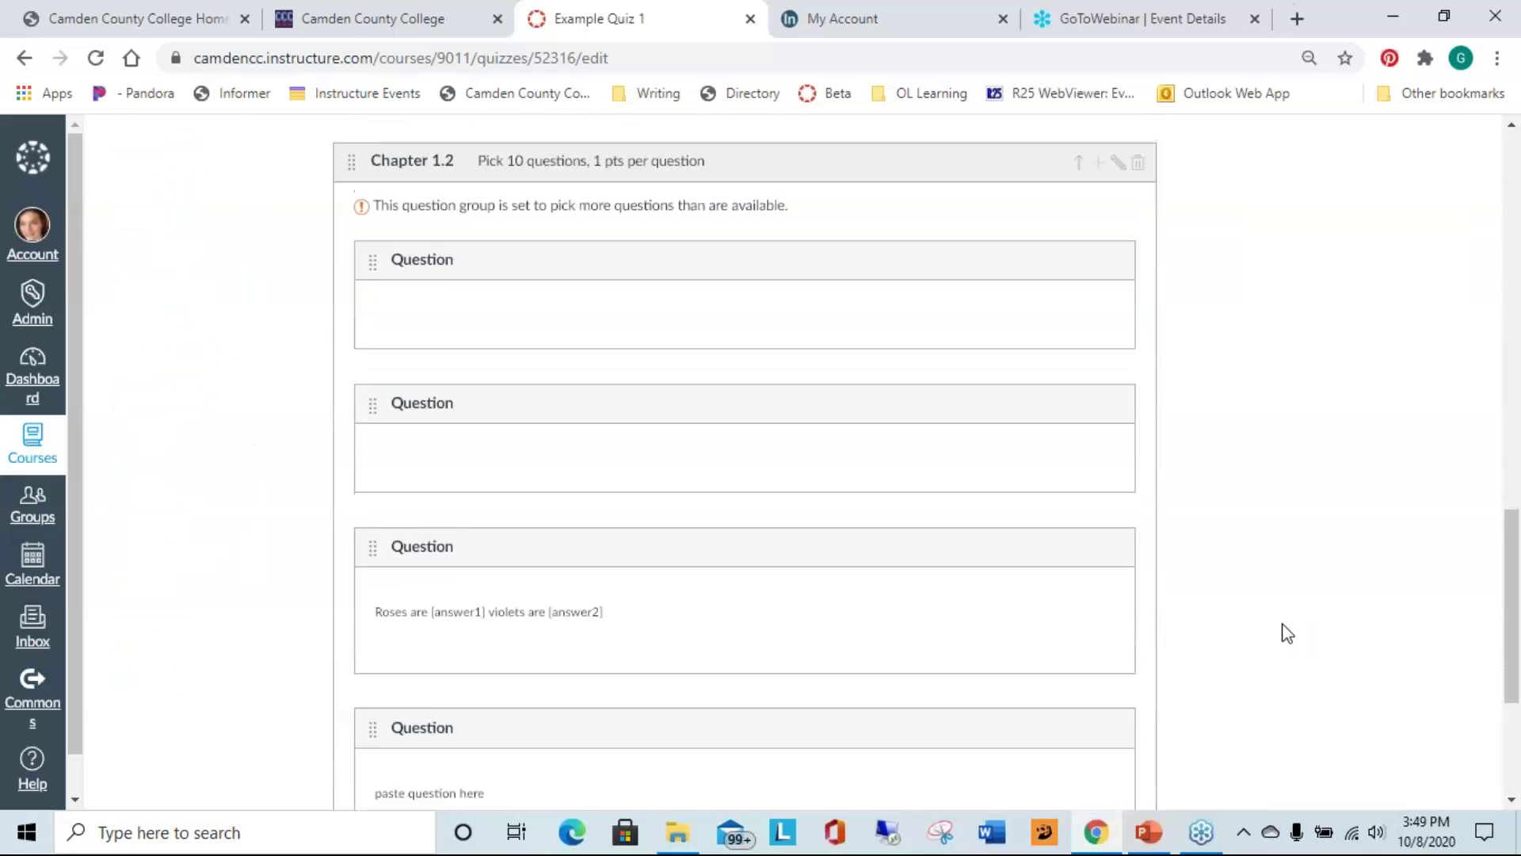
# - Start a new question group in the quiz named 1.3 that picks 10 questions at 1 point each
pyautogui.scroll(-2, 1287, 631)
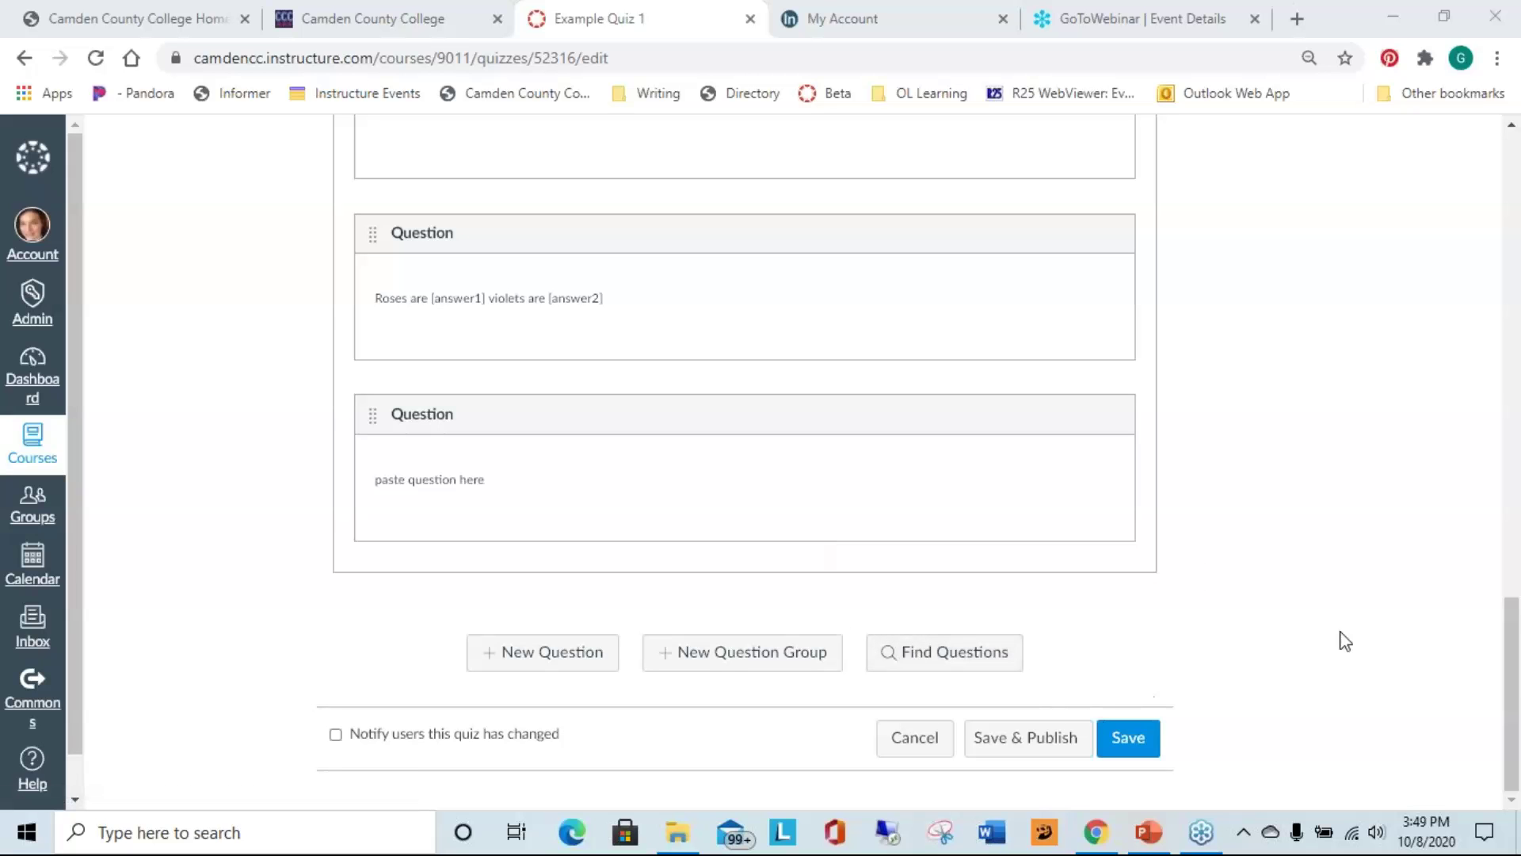
pyautogui.moveTo(1514, 697); pyautogui.dragTo(1515, 648)
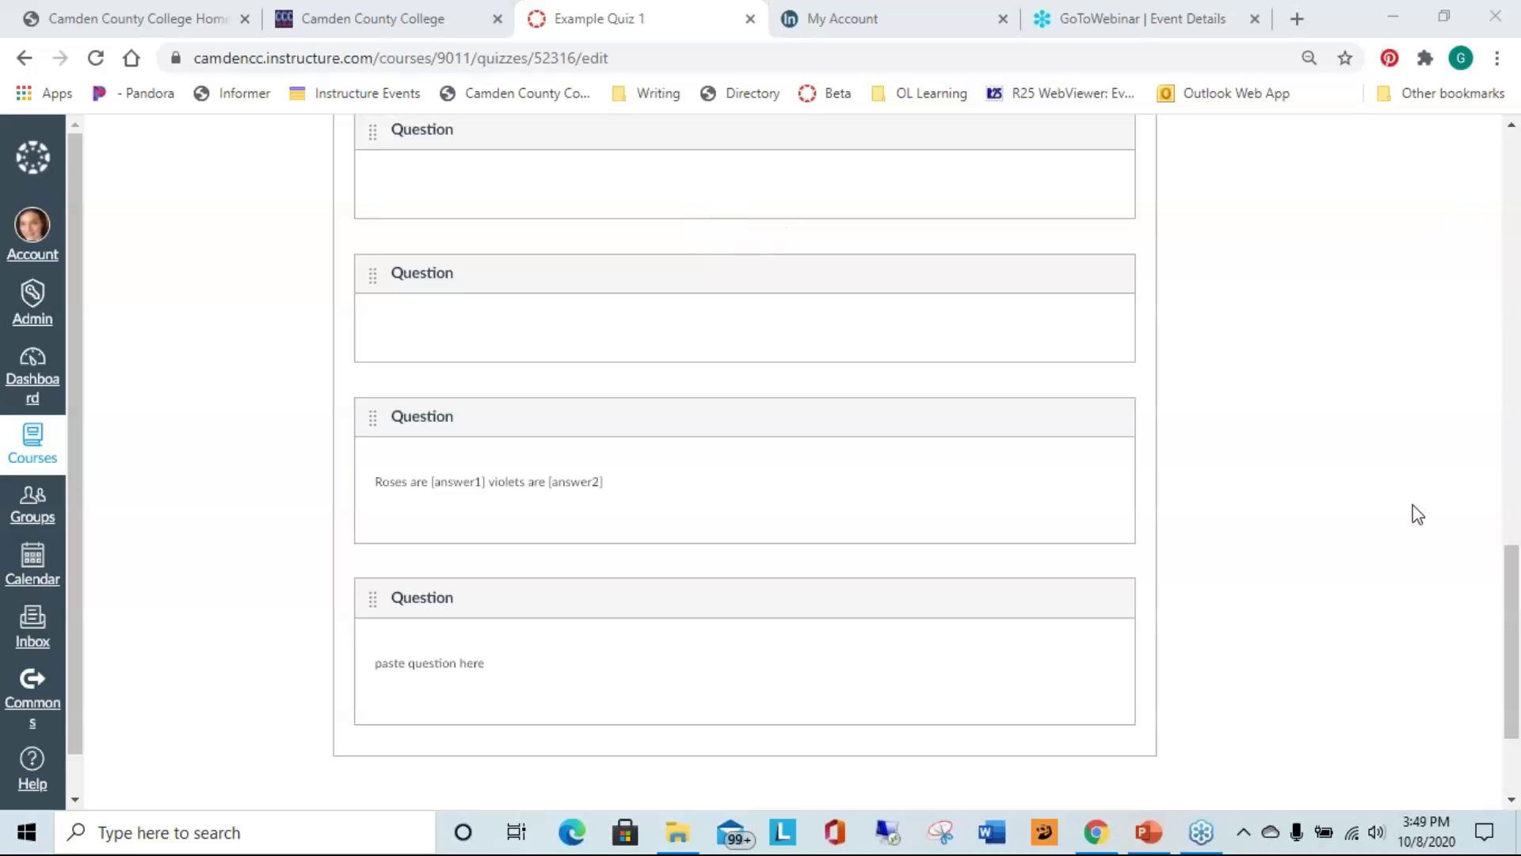
pyautogui.moveTo(1515, 645); pyautogui.dragTo(1513, 678)
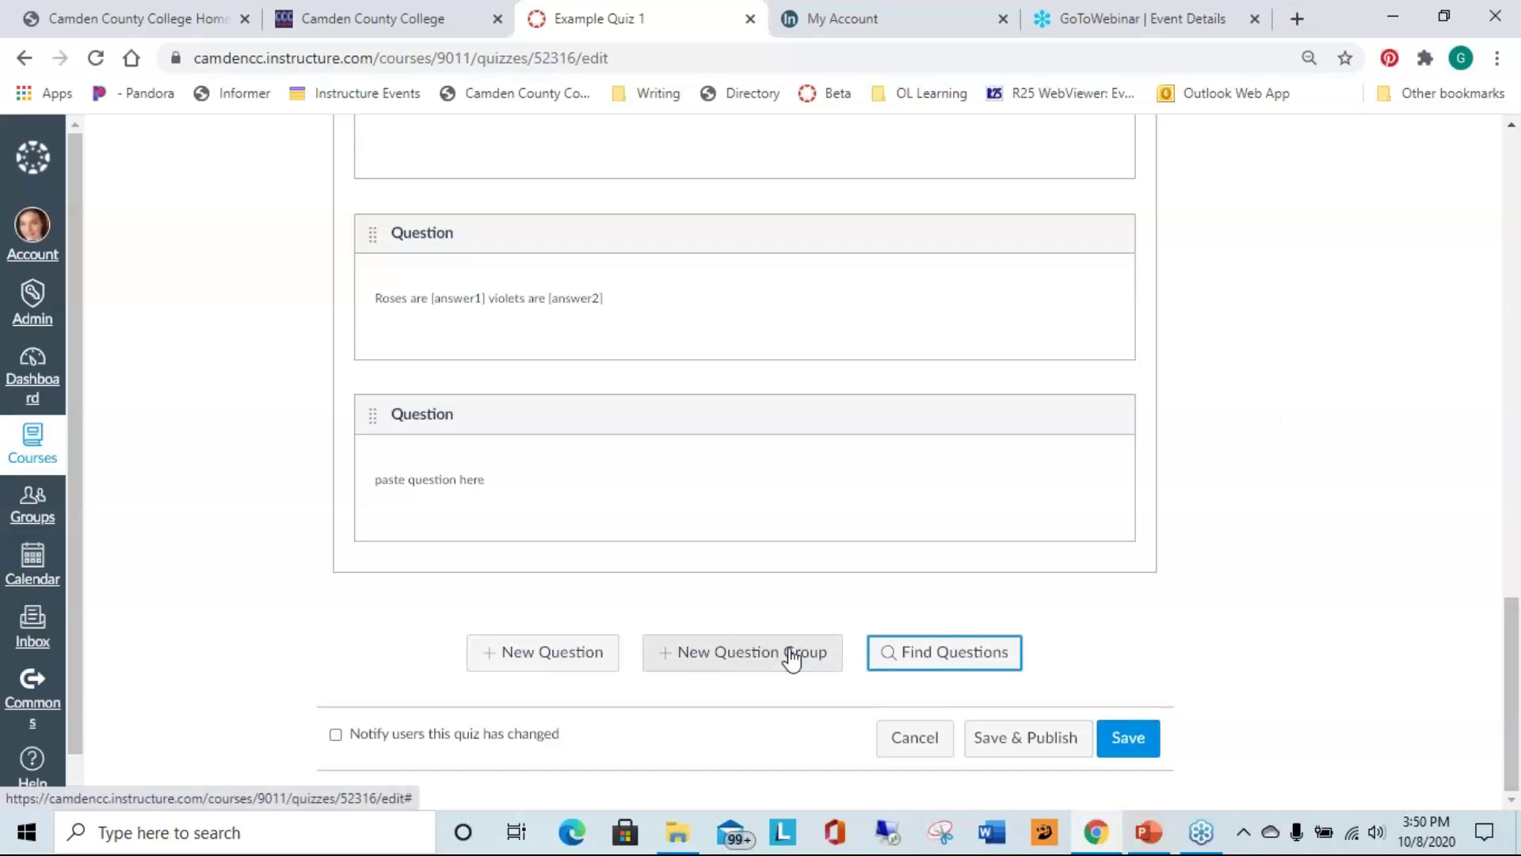
pyautogui.click(679, 659)
pyautogui.write('Test')
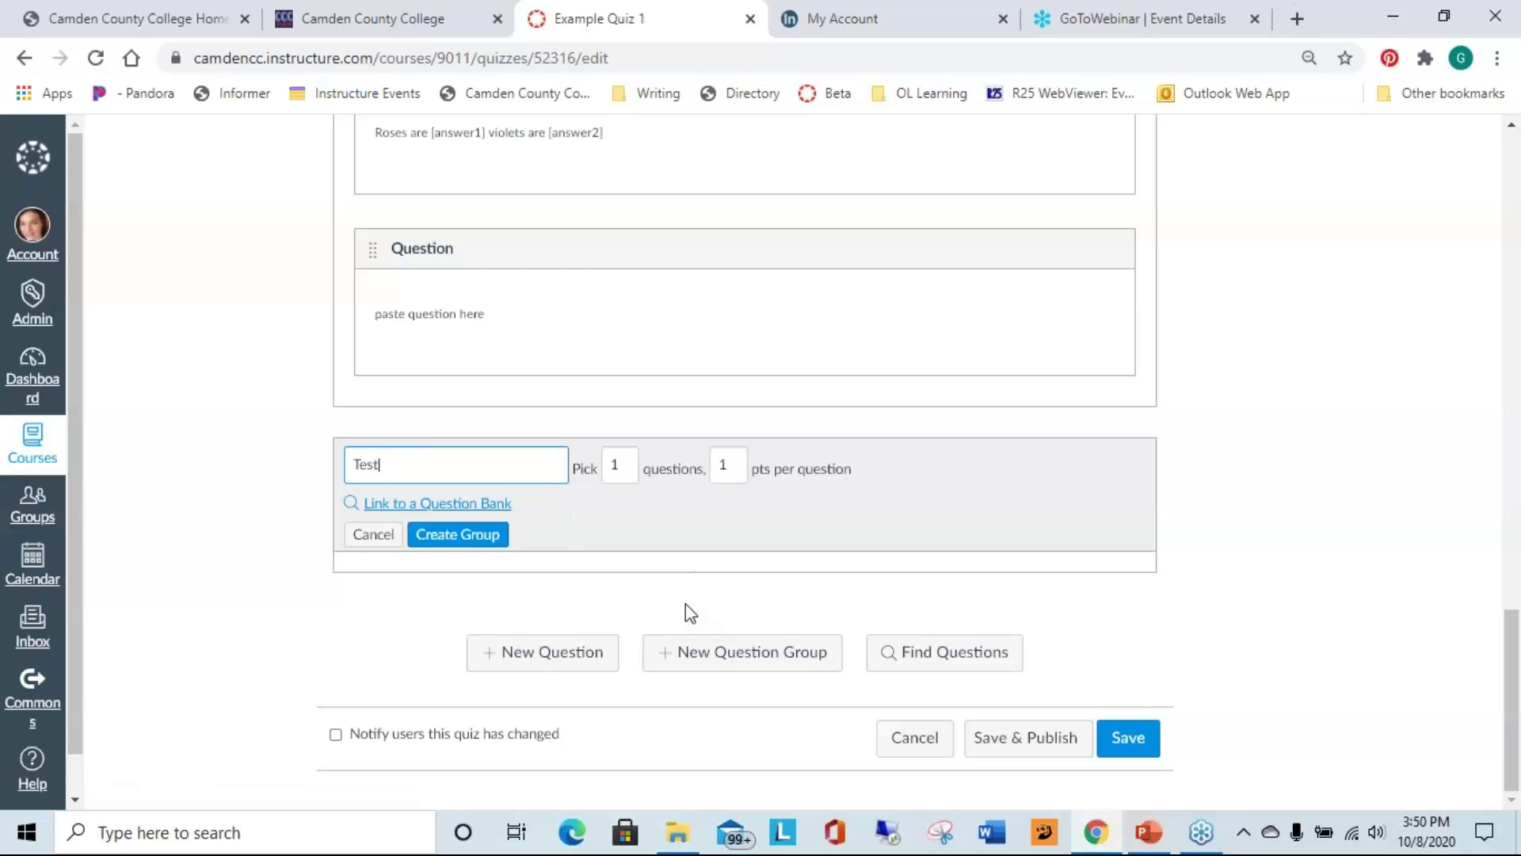
pyautogui.press('BackSpace')
pyautogui.press('BackSpace')
pyautogui.click(633, 507)
pyautogui.doubleClick(614, 463)
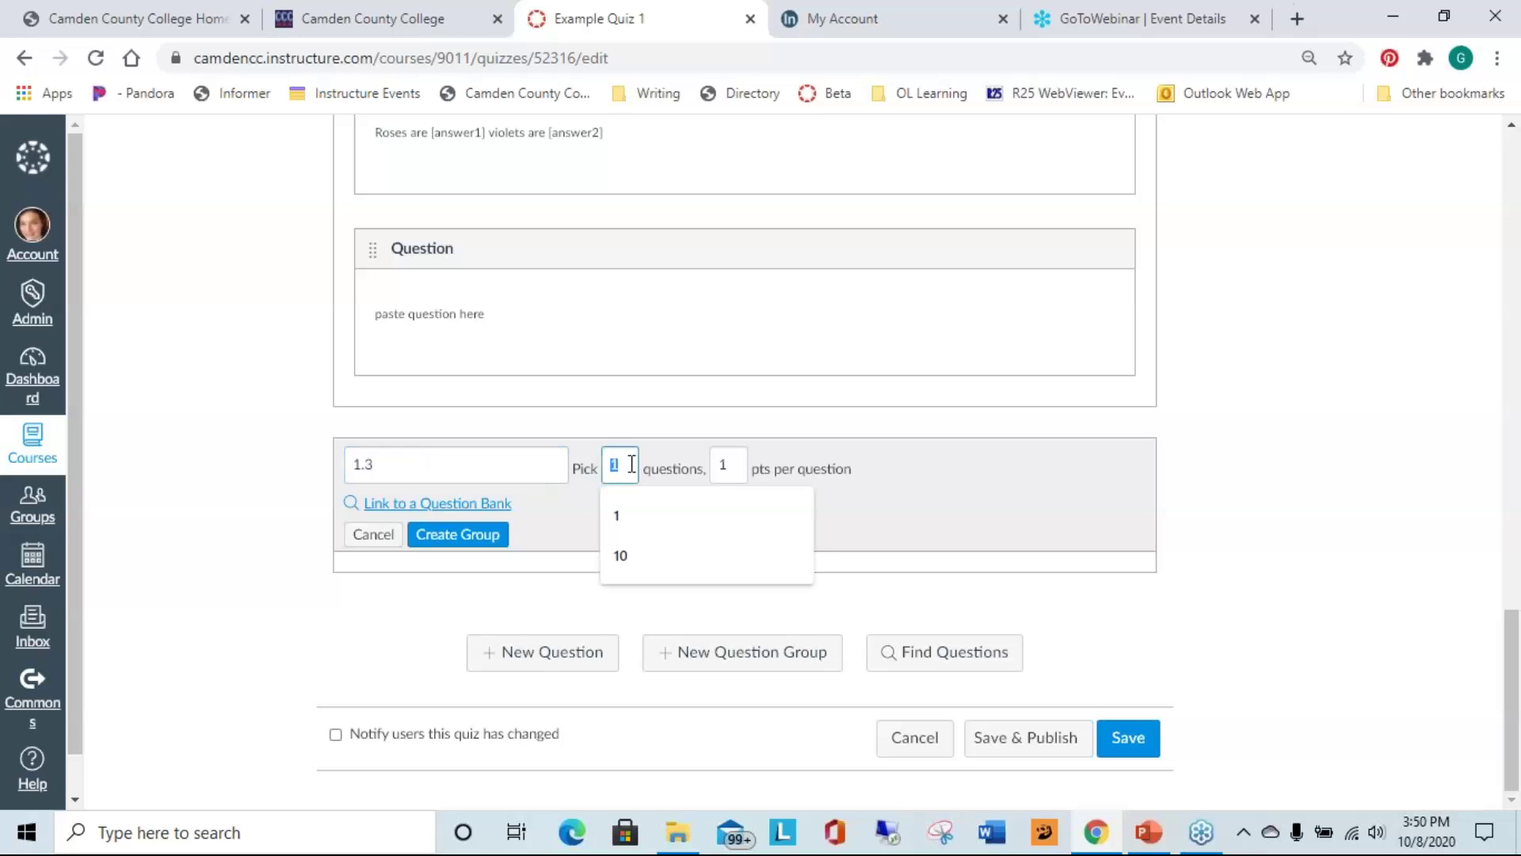
pyautogui.click(680, 554)
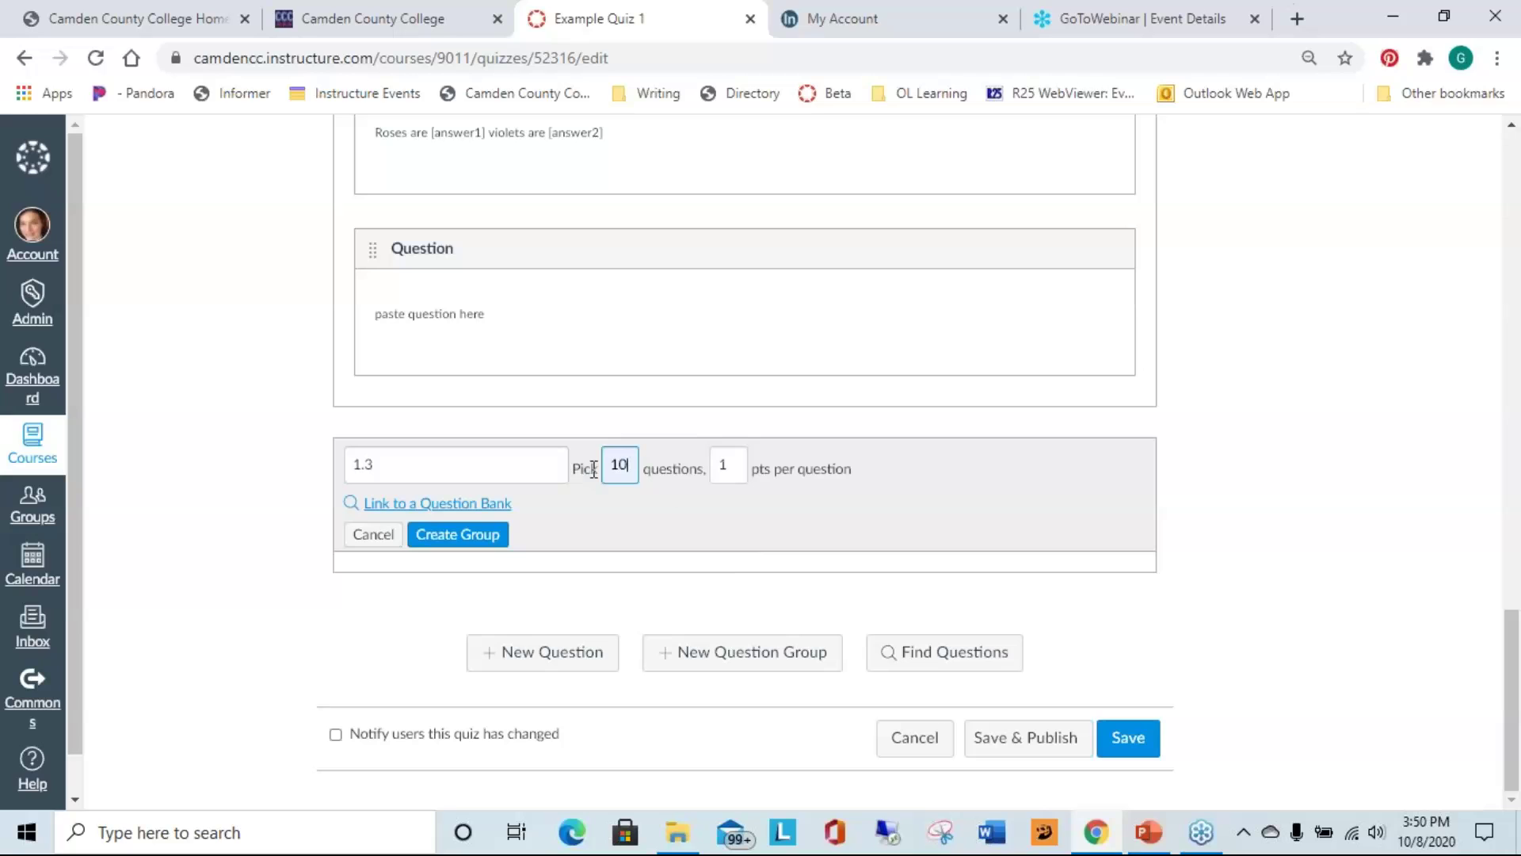
# - Link the 1.3 question group to the No Name - Fall 2020 question bank
pyautogui.click(420, 507)
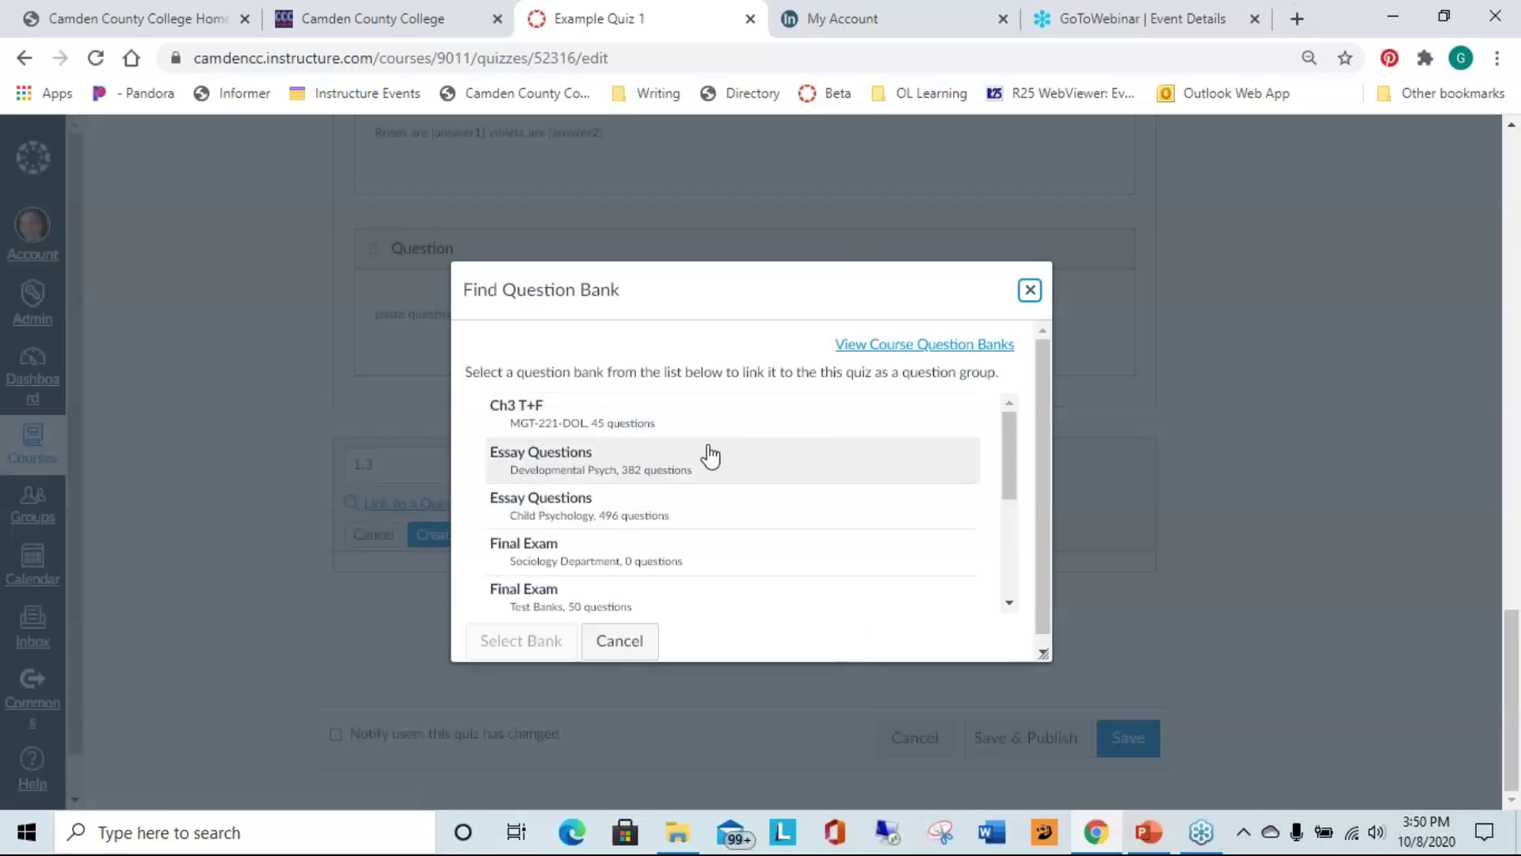
pyautogui.scroll(-2, 584, 425)
pyautogui.scroll(-2, 584, 426)
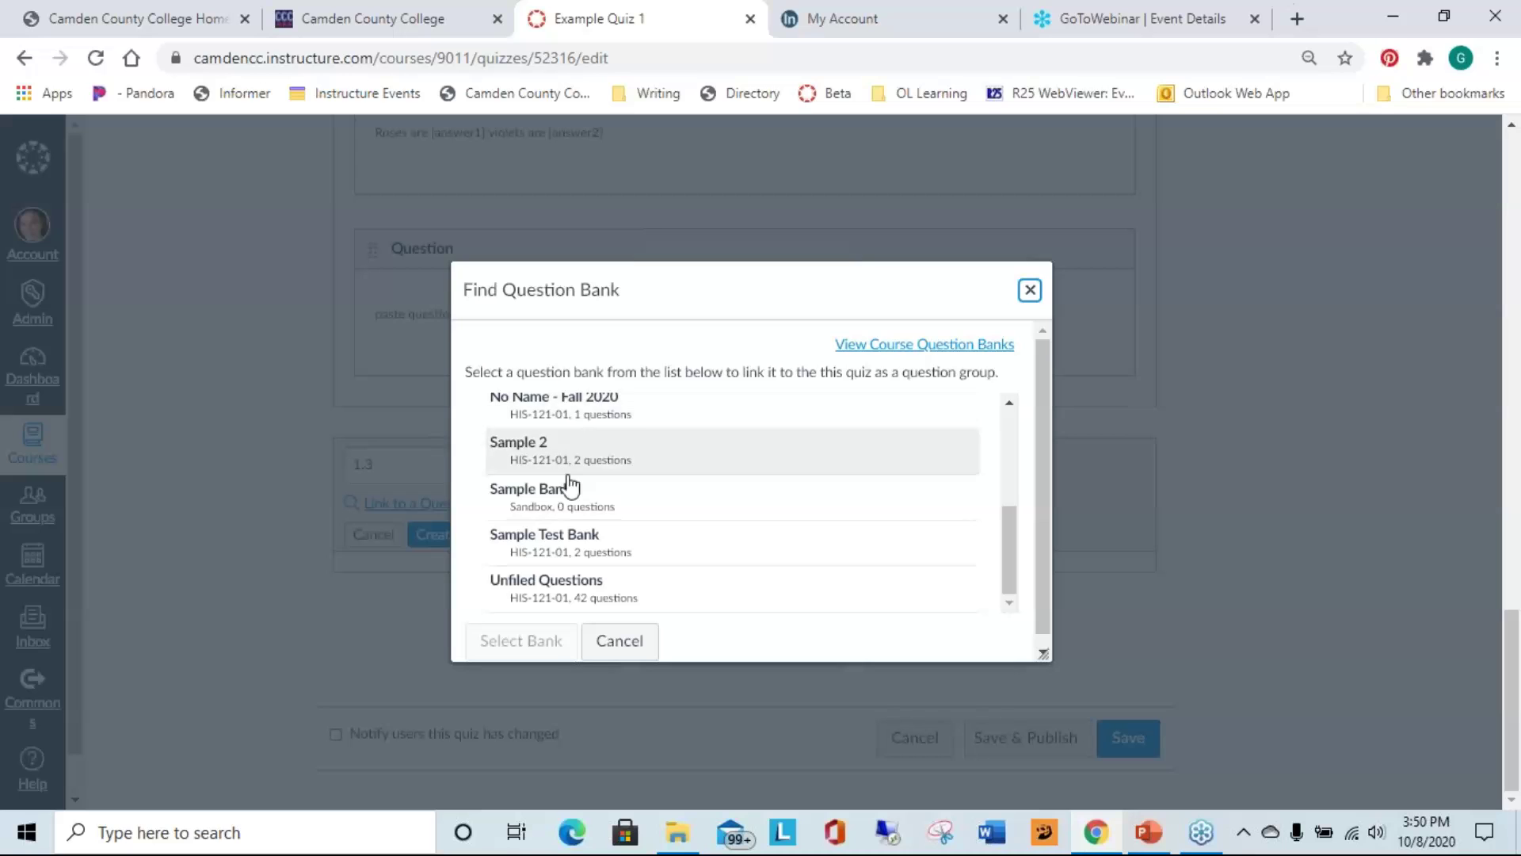
pyautogui.click(580, 593)
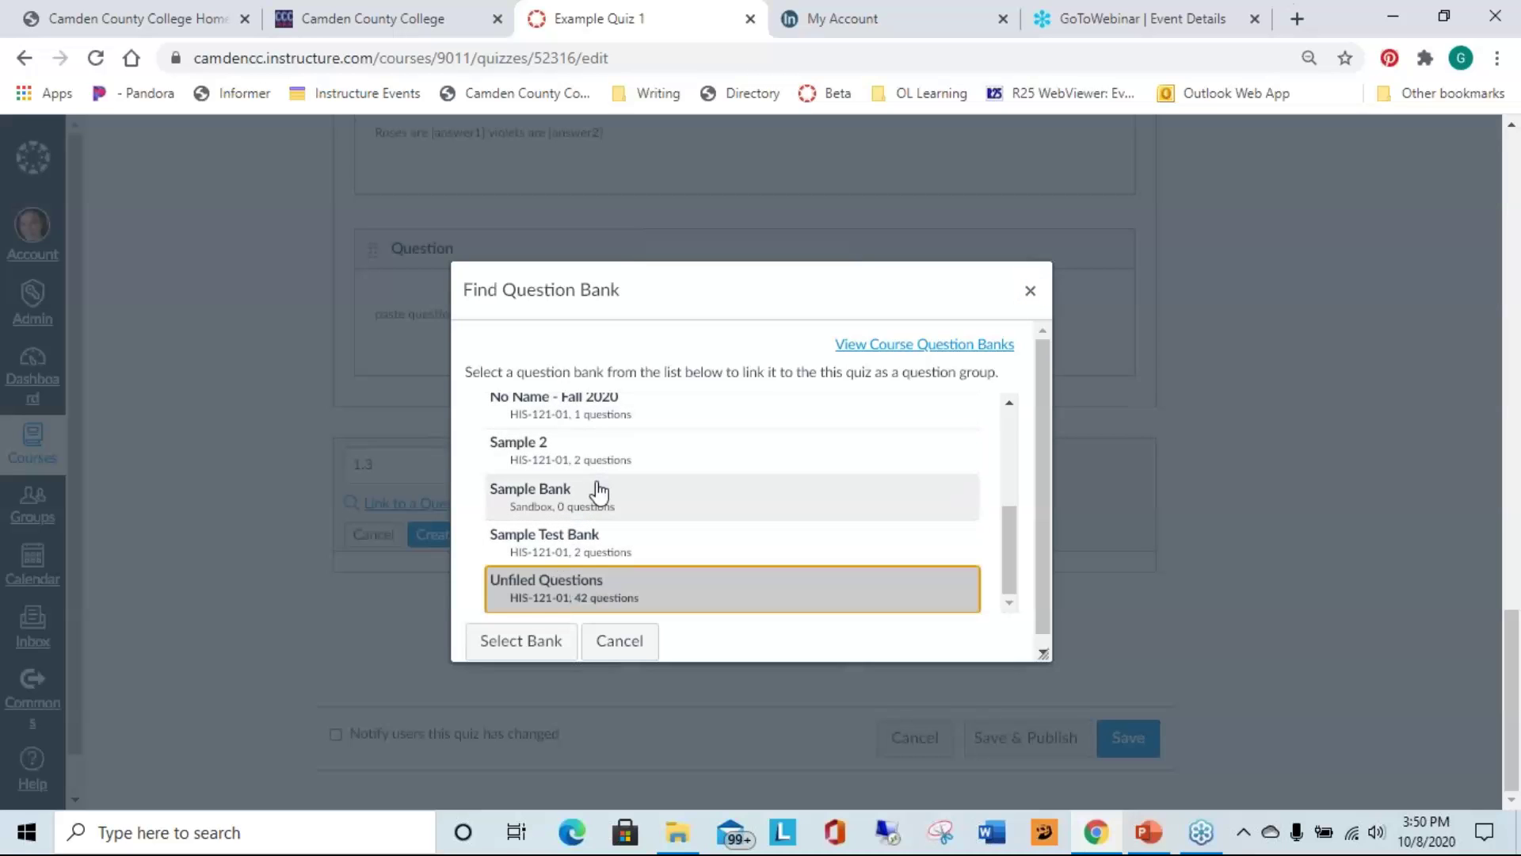
pyautogui.click(602, 418)
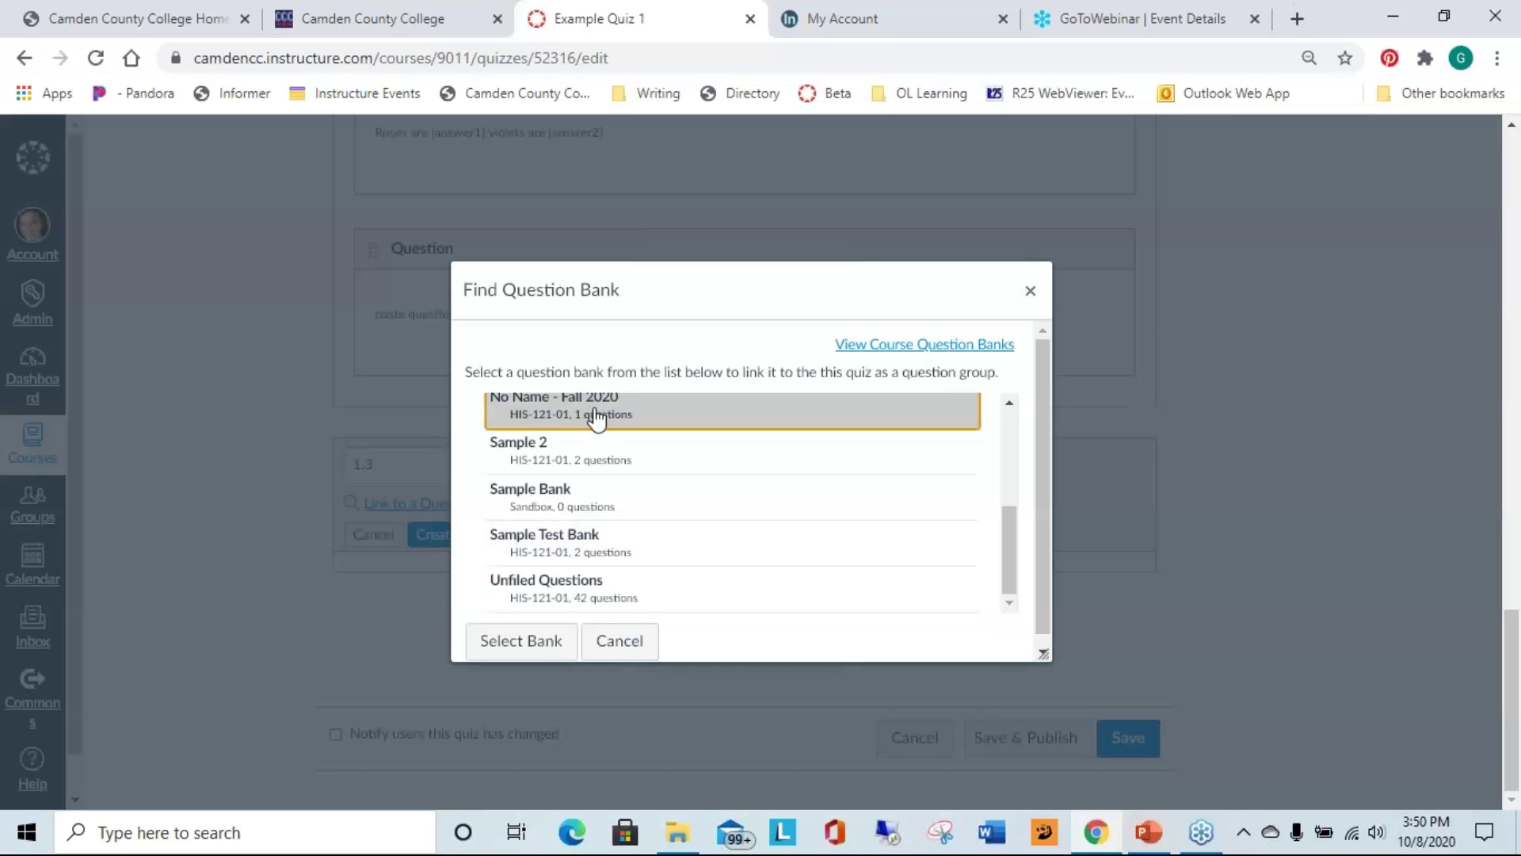
pyautogui.click(530, 640)
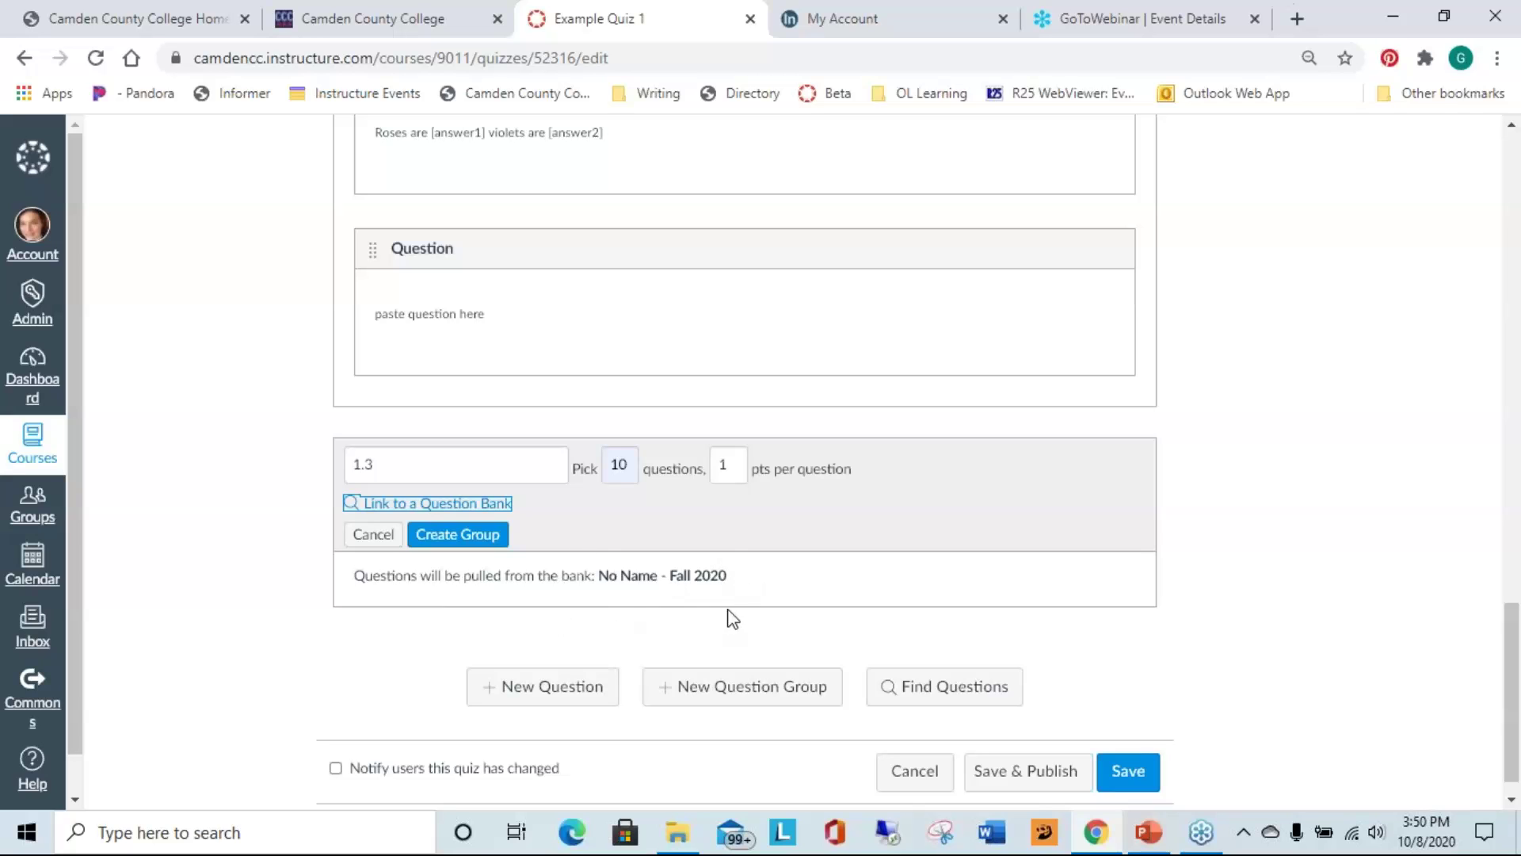
# - Review the questions in the quiz's Chapter 1.2 and Chapter 1.1 groups alongside the bank-linked 1.3 group
pyautogui.scroll(9, 1017, 608)
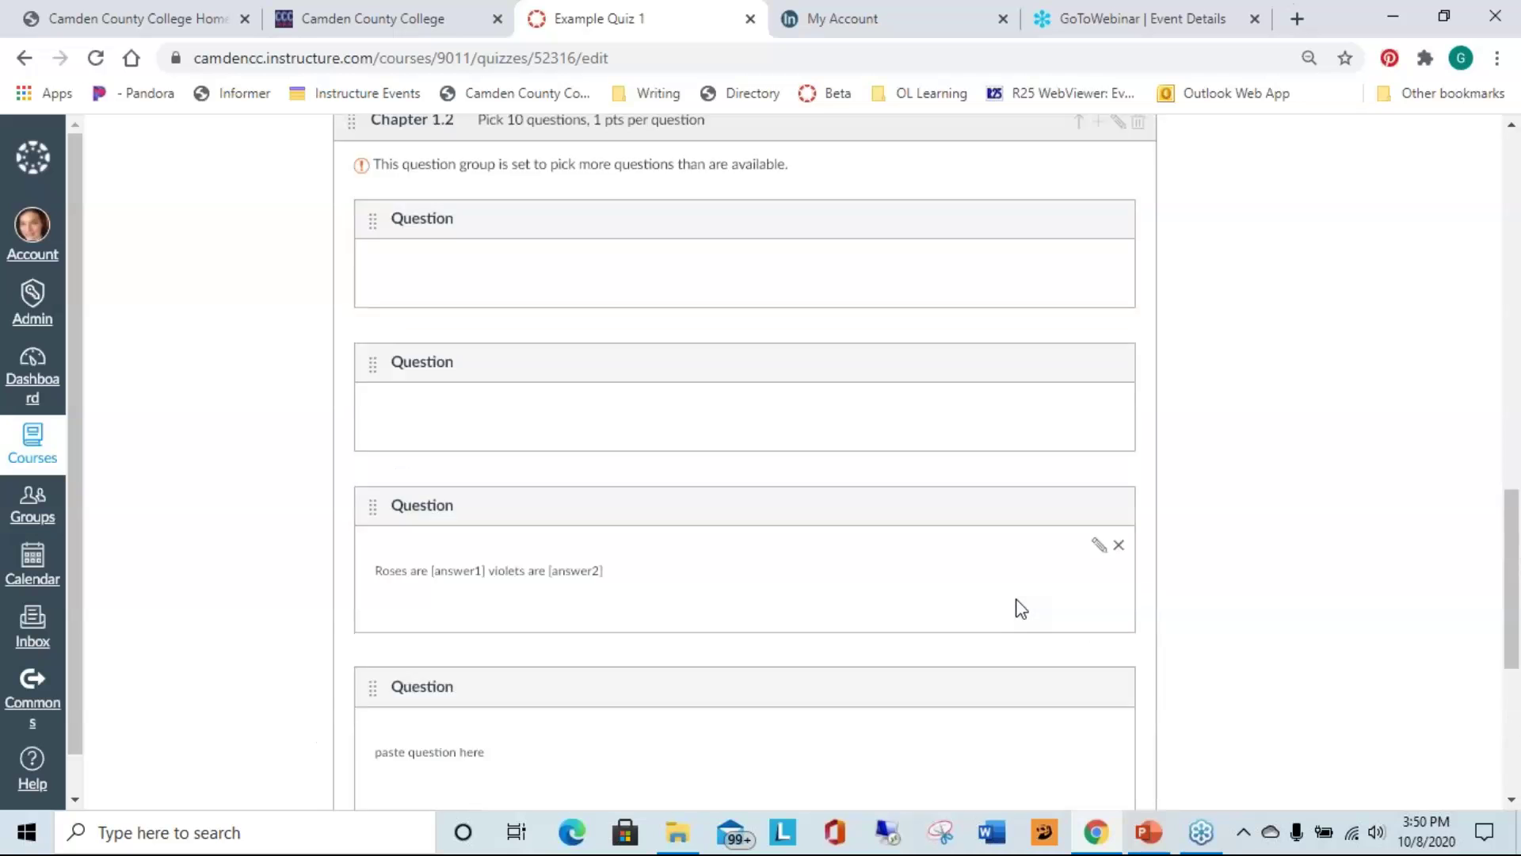
pyautogui.scroll(-2, 1022, 606)
pyautogui.scroll(-2, 1022, 606)
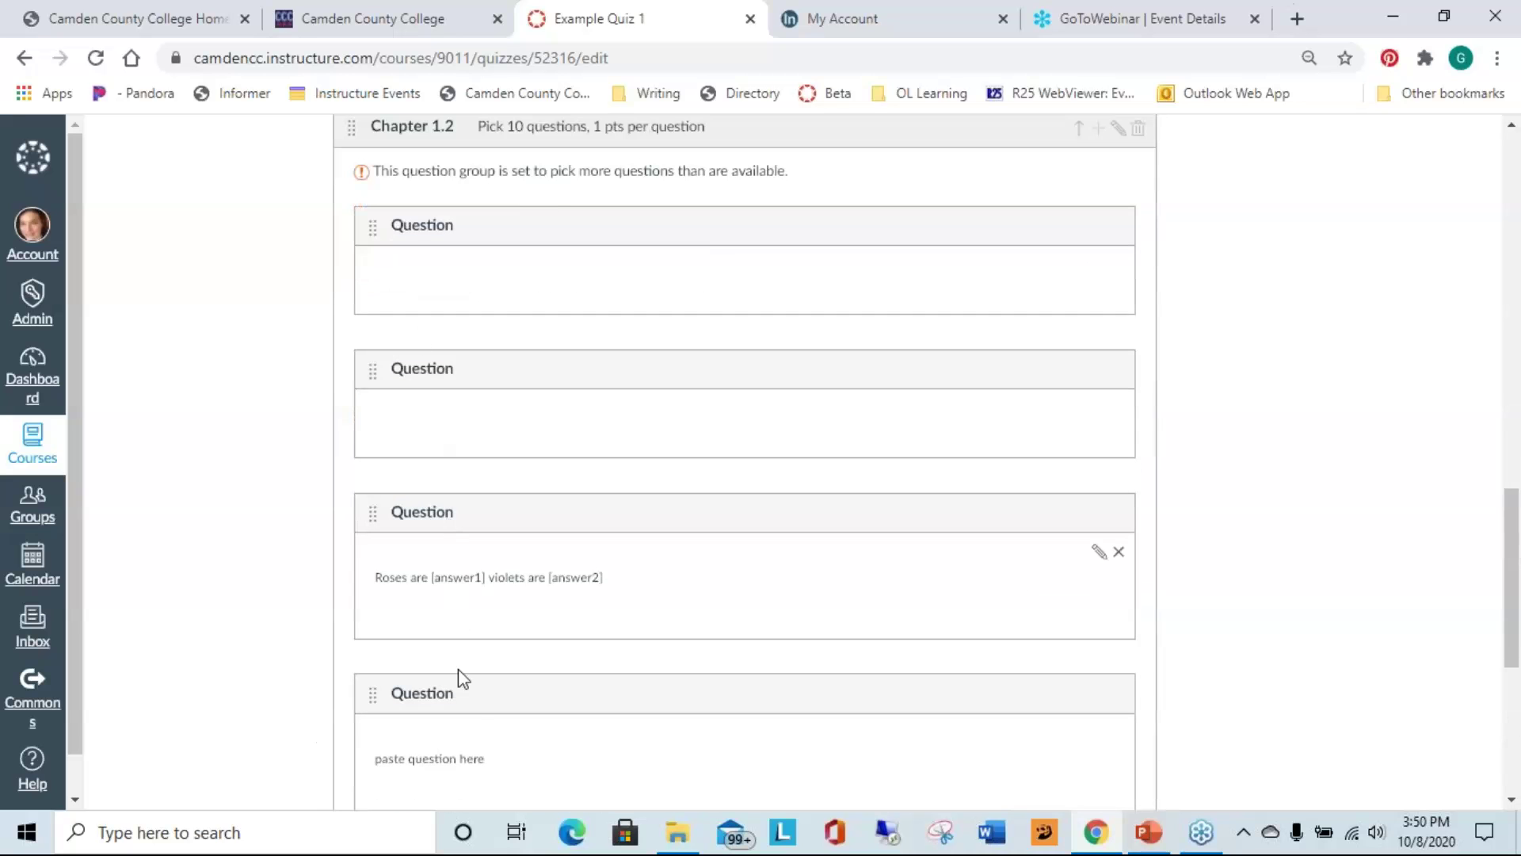
pyautogui.scroll(-2, 1214, 474)
pyautogui.scroll(-4, 1218, 478)
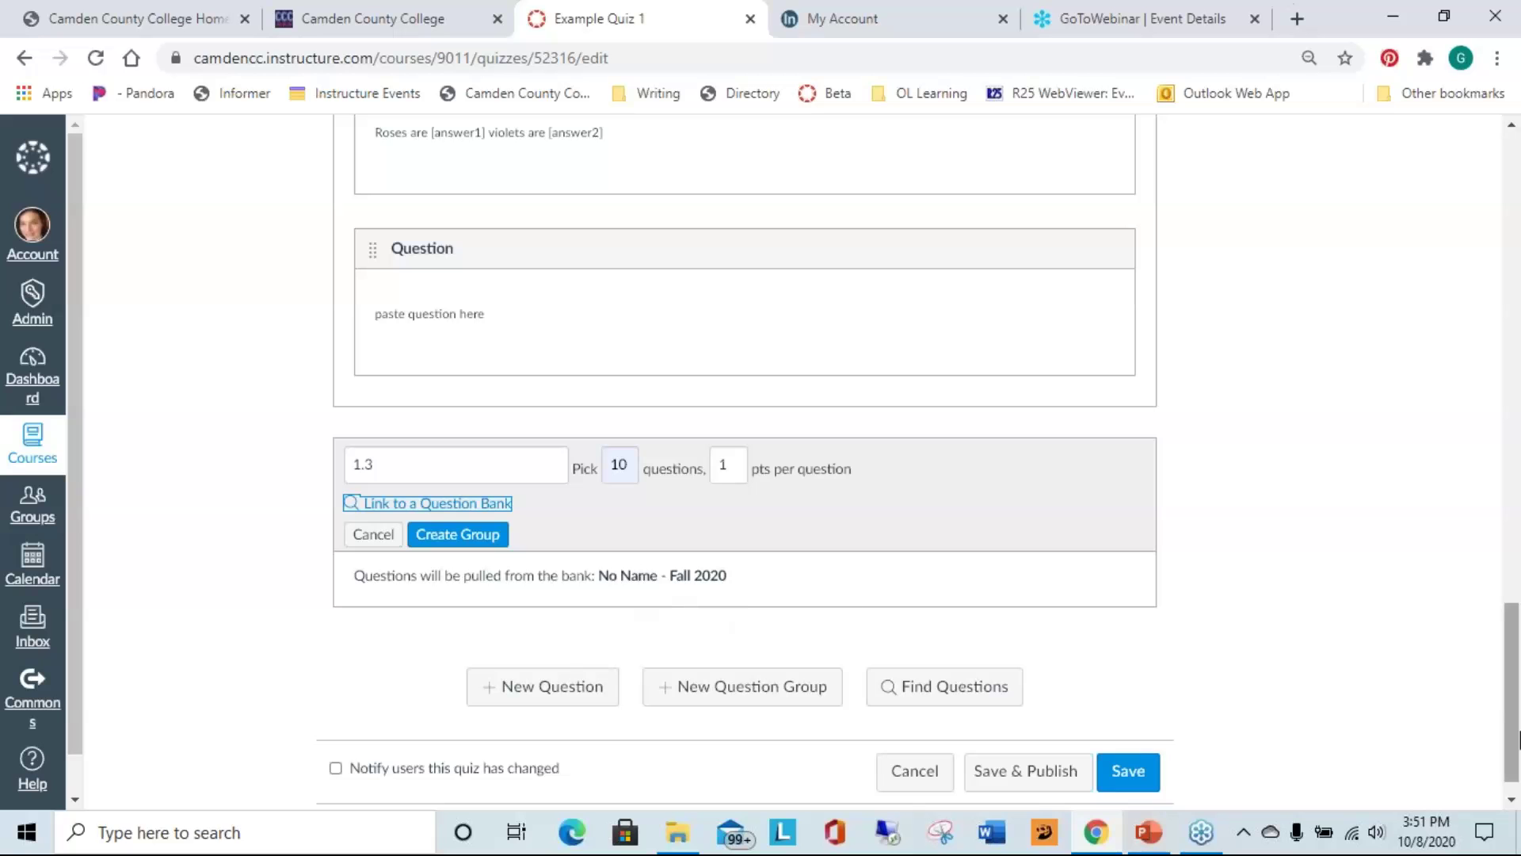
pyautogui.moveTo(1514, 732); pyautogui.dragTo(1511, 206)
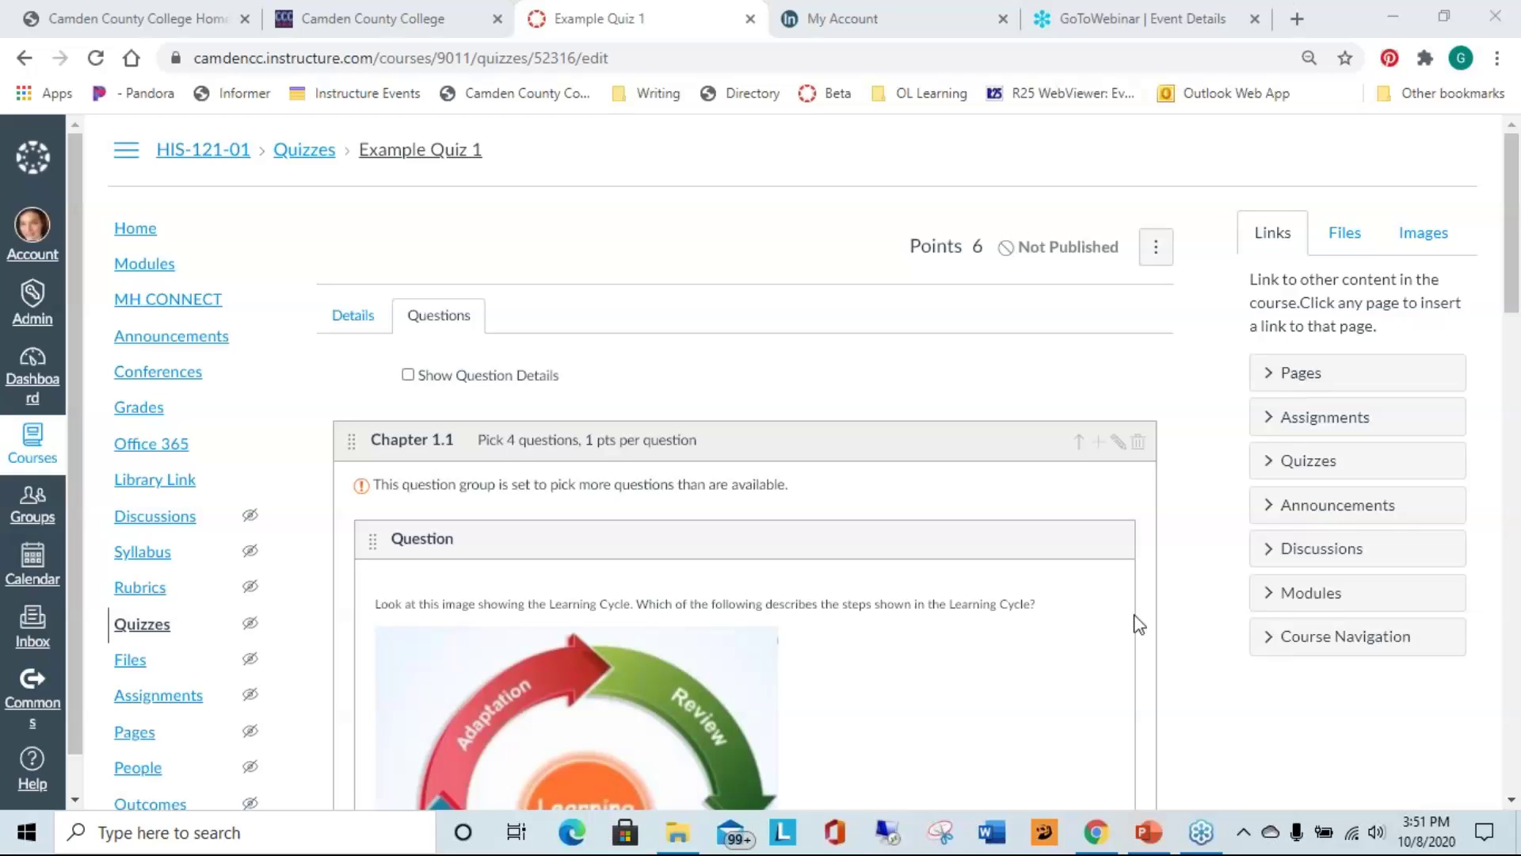
pyautogui.moveTo(1025, 663)
pyautogui.scroll(-4, 896, 581)
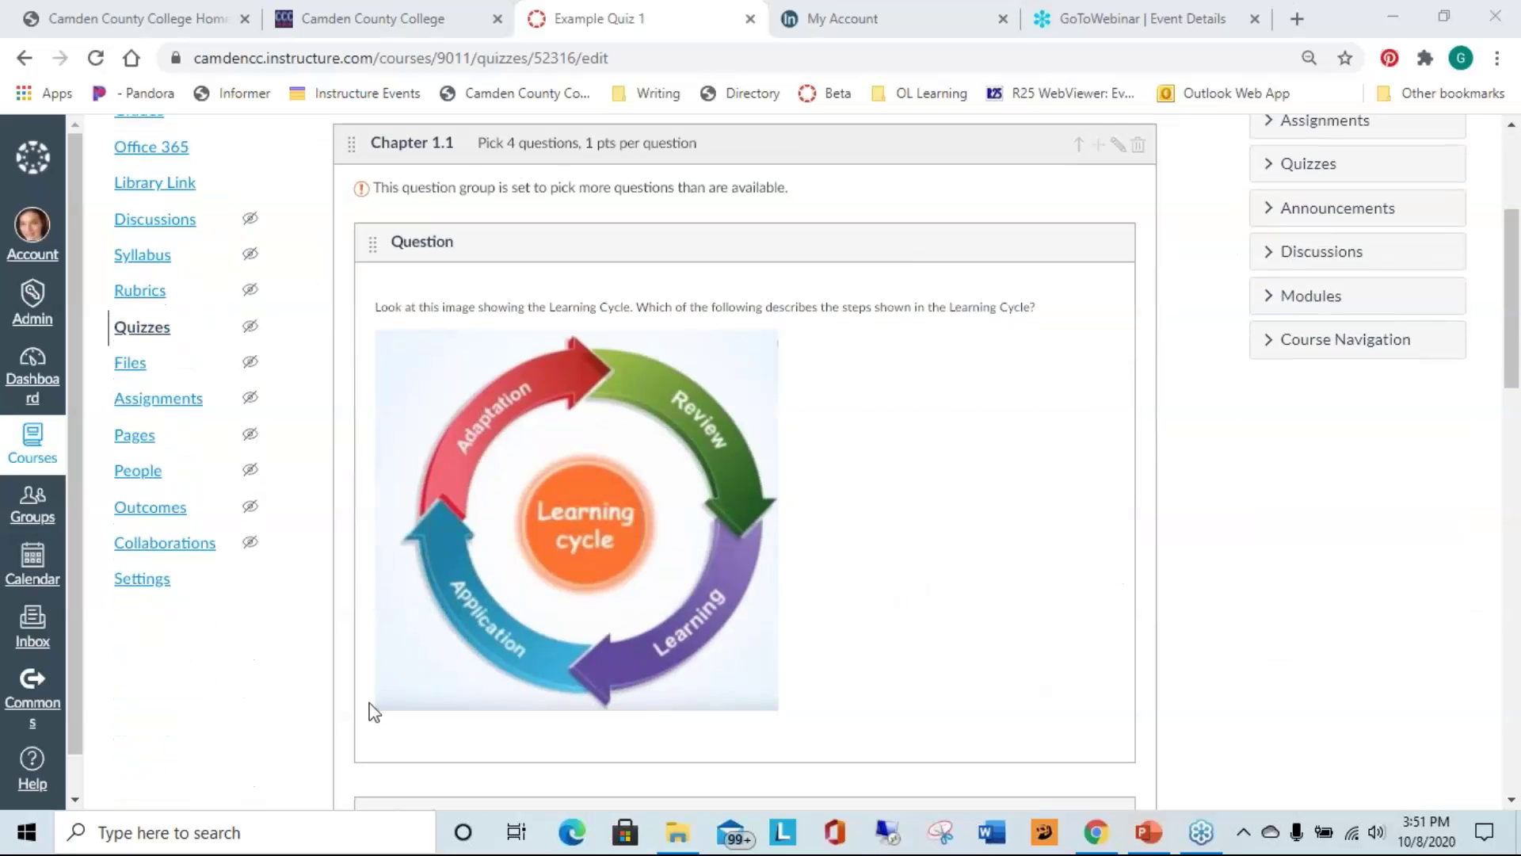
pyautogui.scroll(-4, 652, 394)
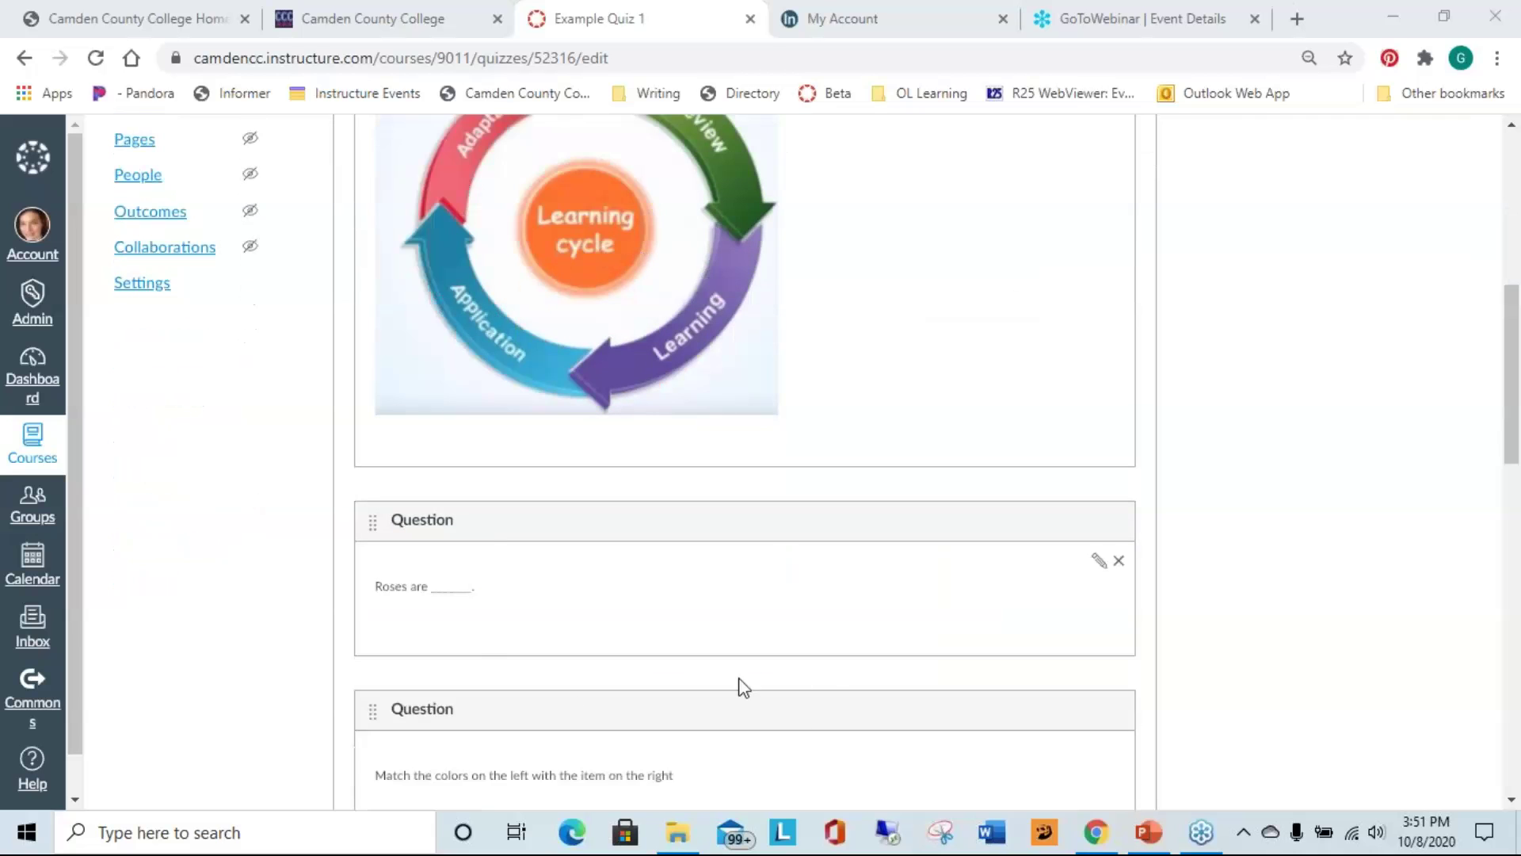
pyautogui.scroll(6, 825, 696)
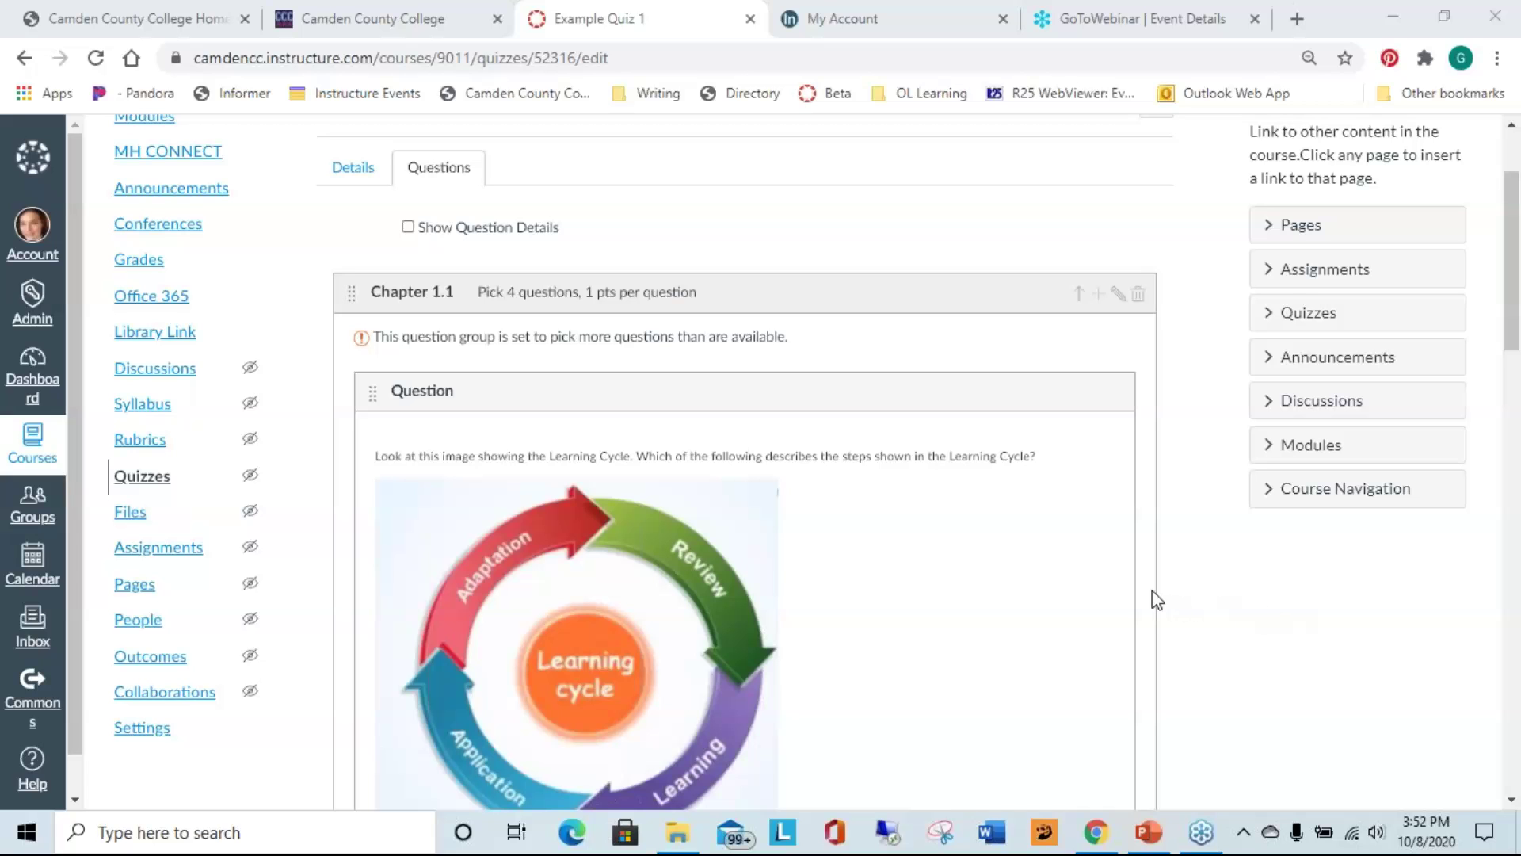
pyautogui.scroll(2, 1152, 599)
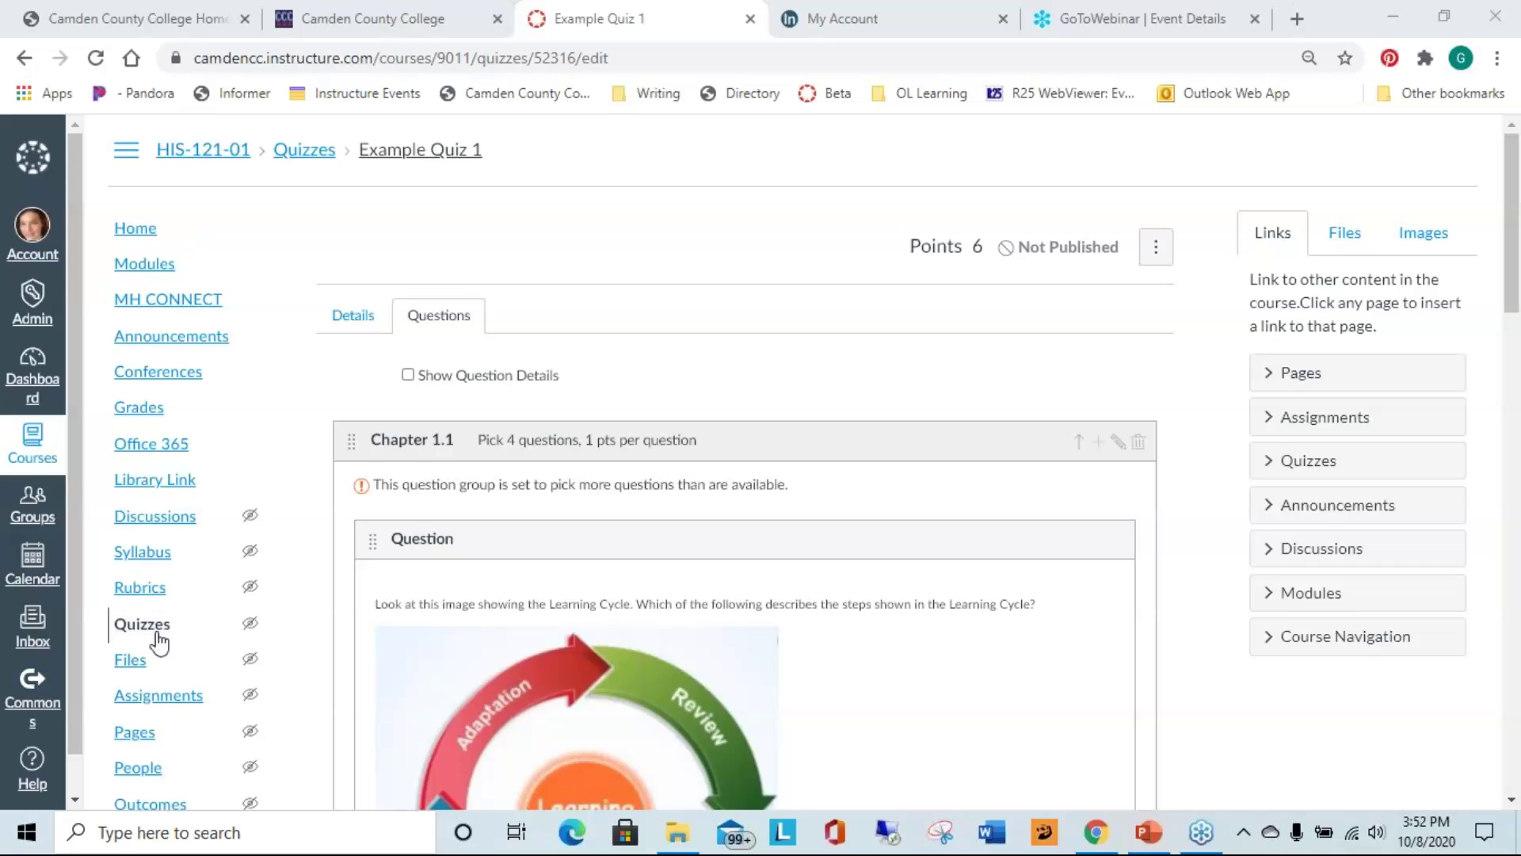
pyautogui.click(126, 626)
pyautogui.scroll(-2, 826, 455)
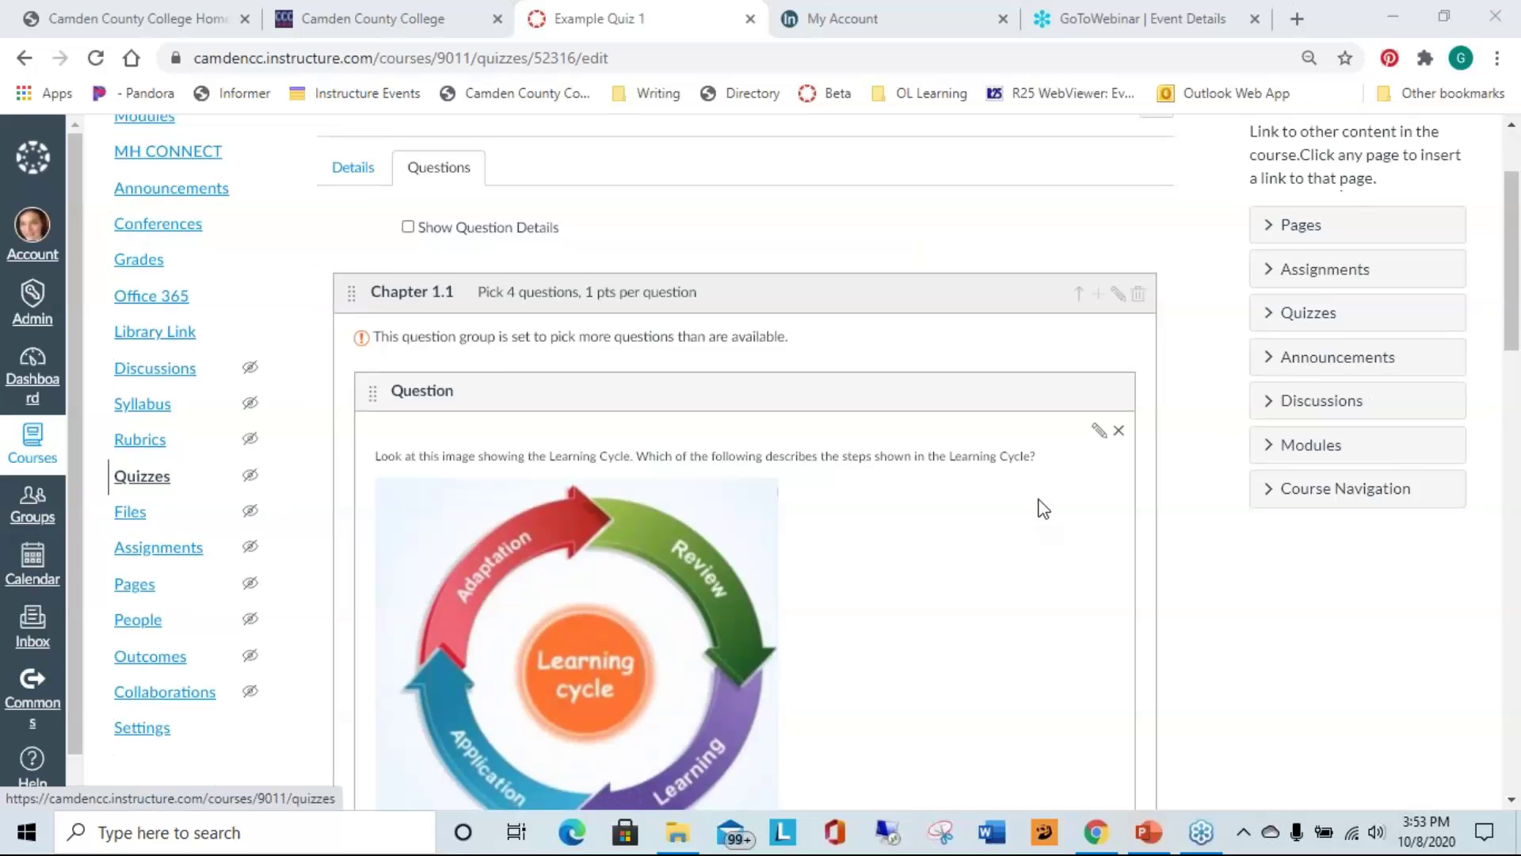
pyautogui.scroll(2, 1034, 507)
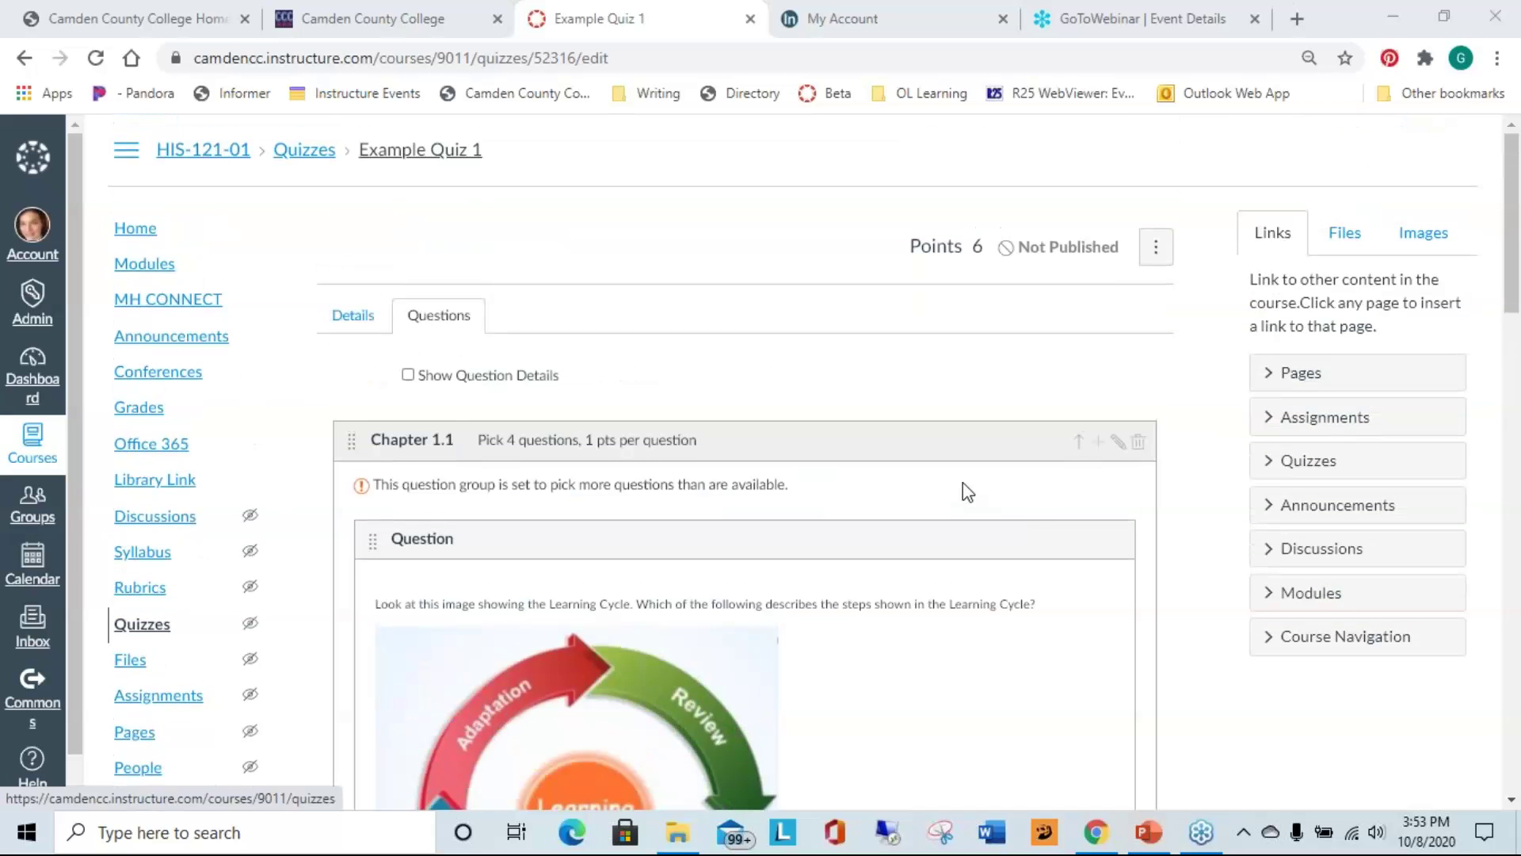
pyautogui.scroll(-5, 967, 491)
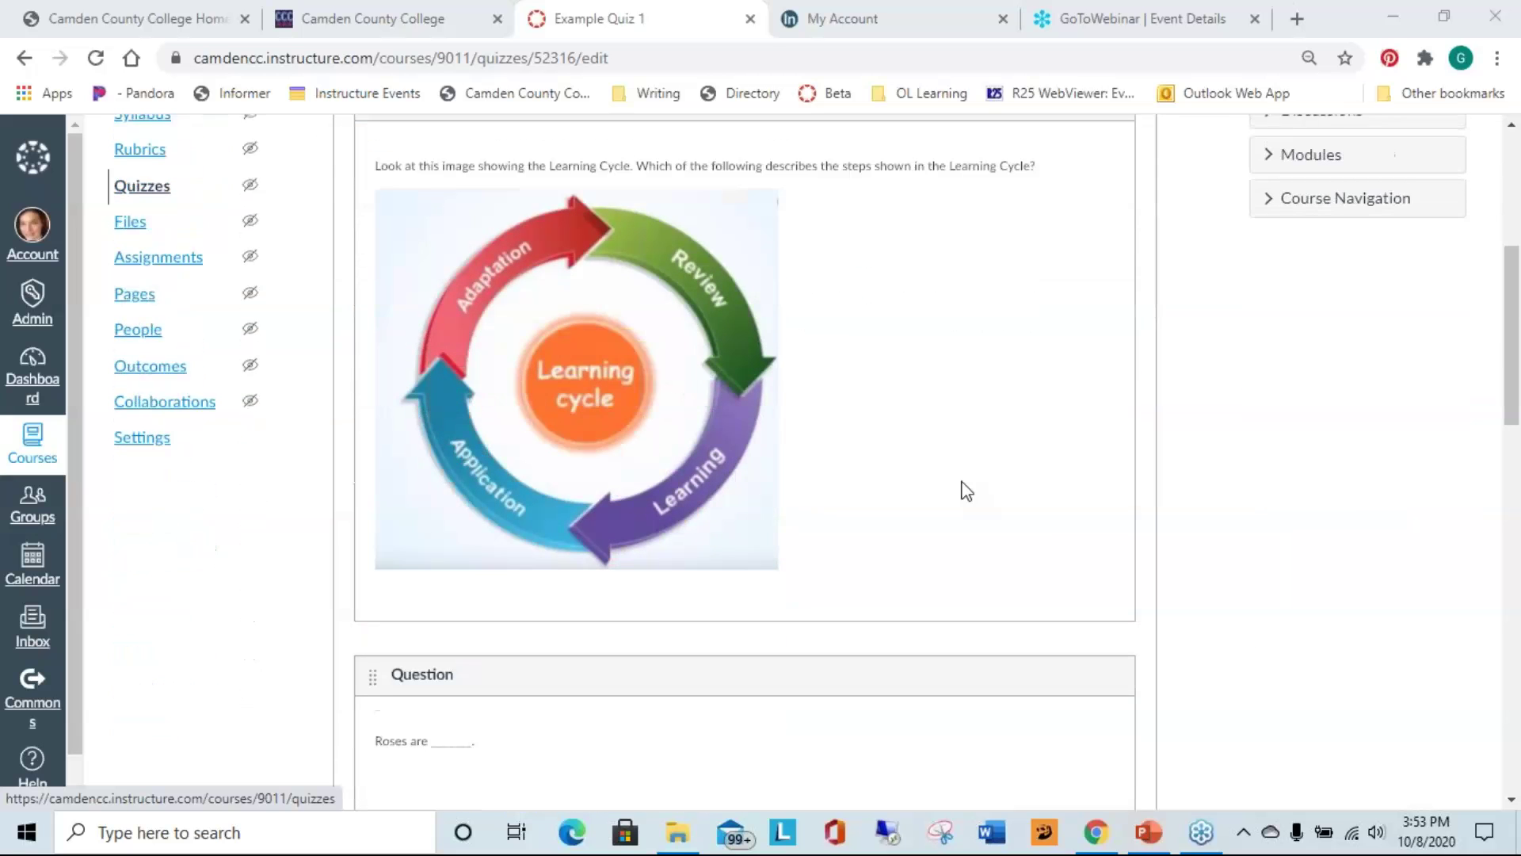
pyautogui.scroll(2, 977, 492)
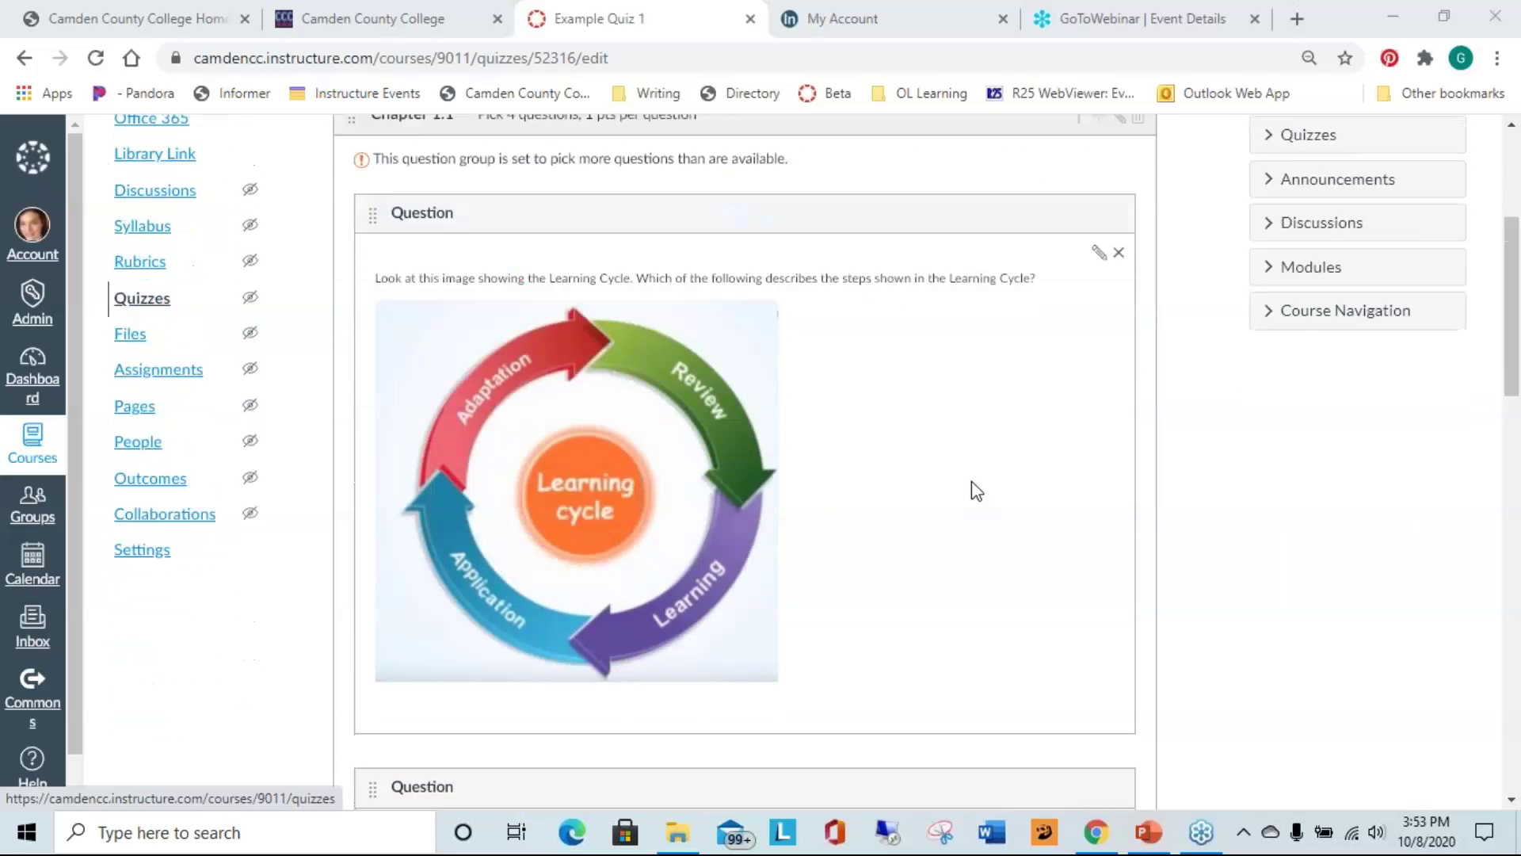
pyautogui.scroll(4, 977, 492)
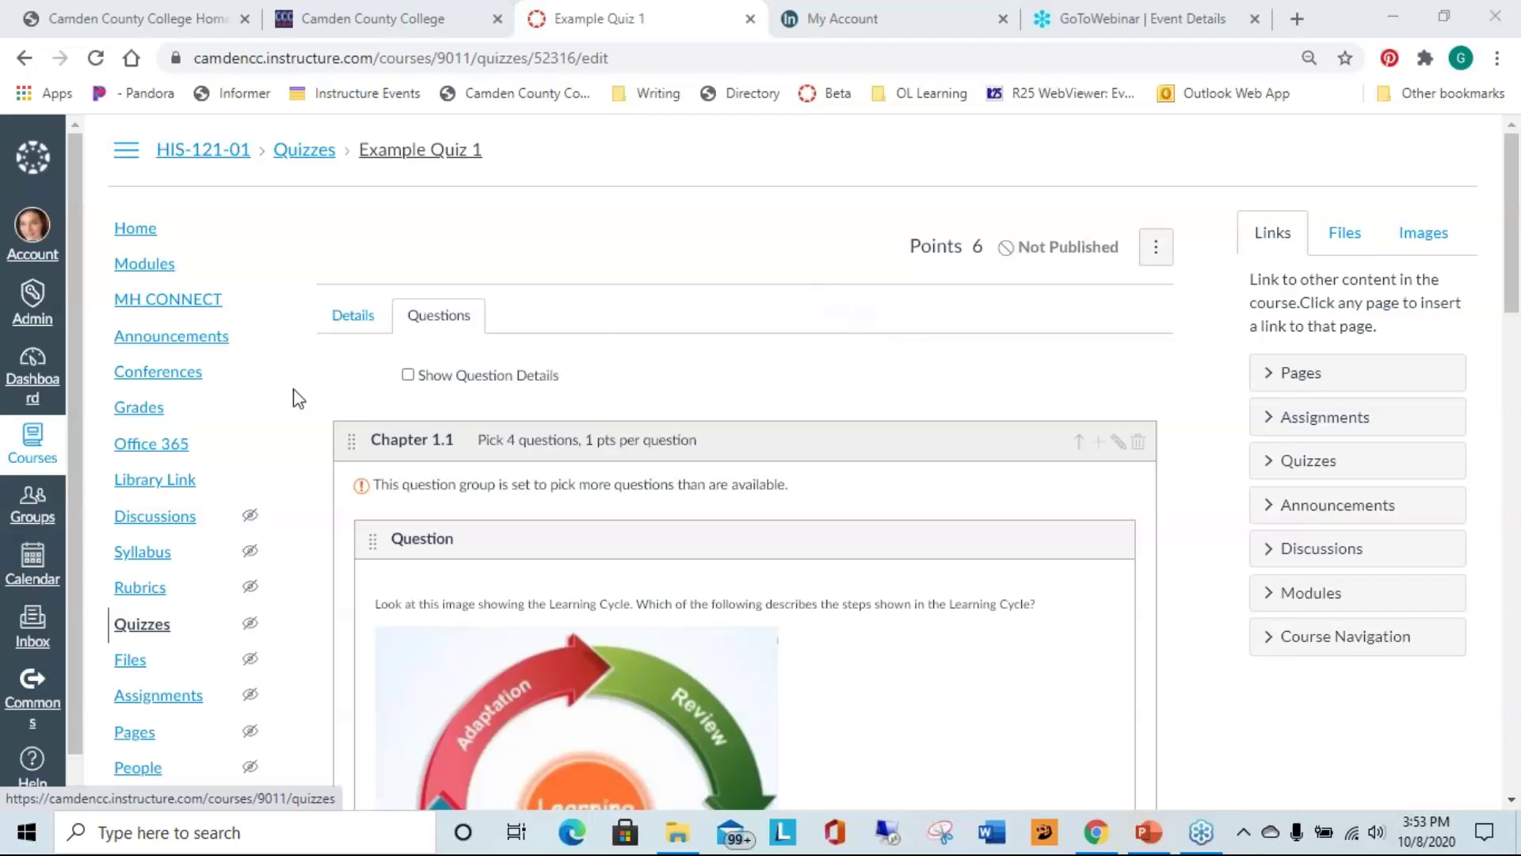
# - Open the Student Success Course from the dashboard and reach the Chapter 1 Checkpoint Quiz page through its grading to-do item
pyautogui.click(31, 370)
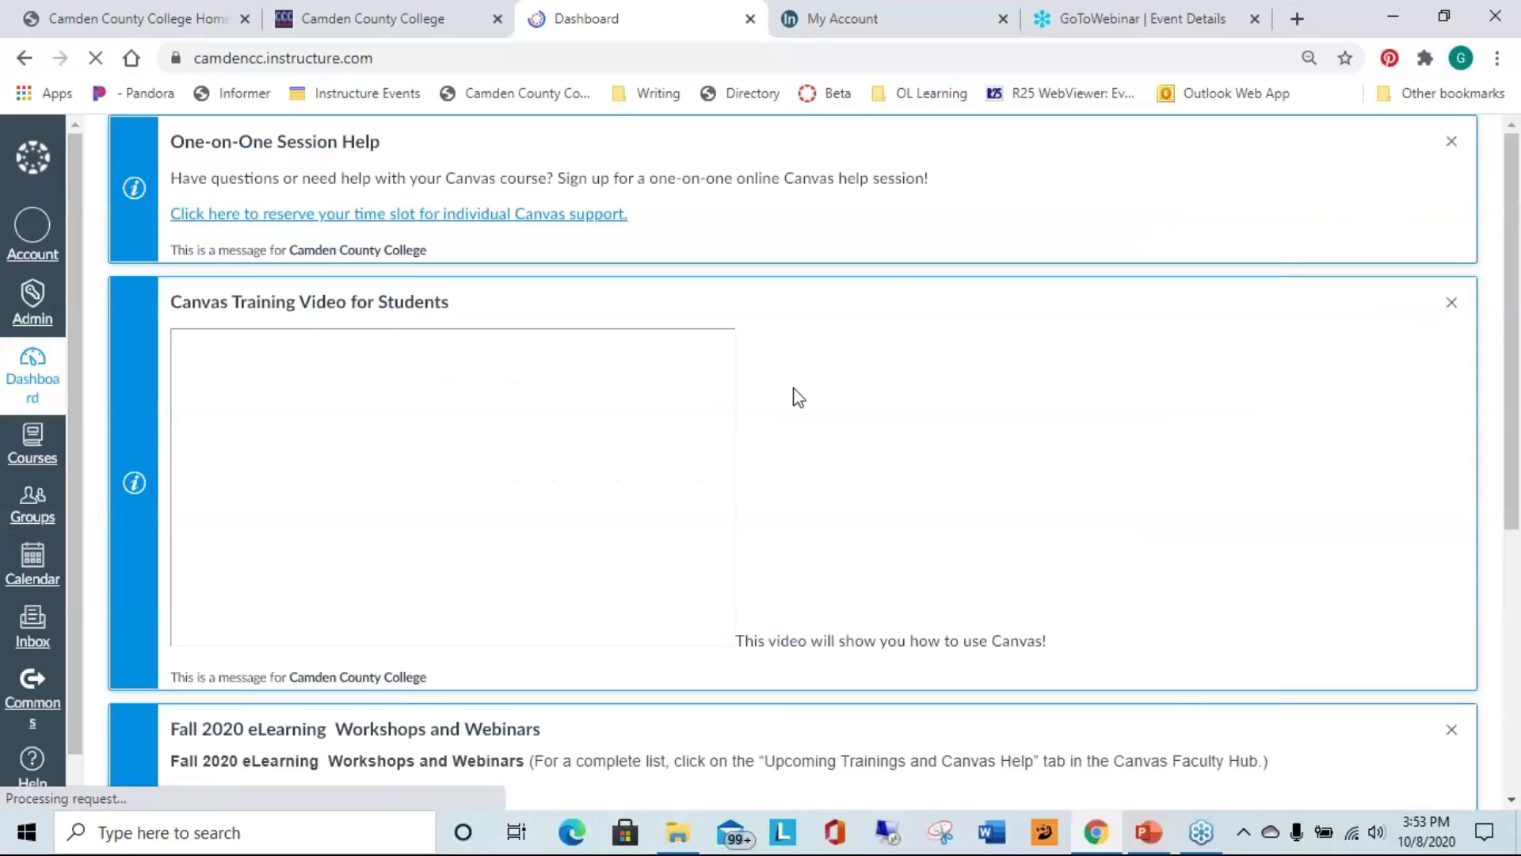
pyautogui.scroll(-15, 953, 418)
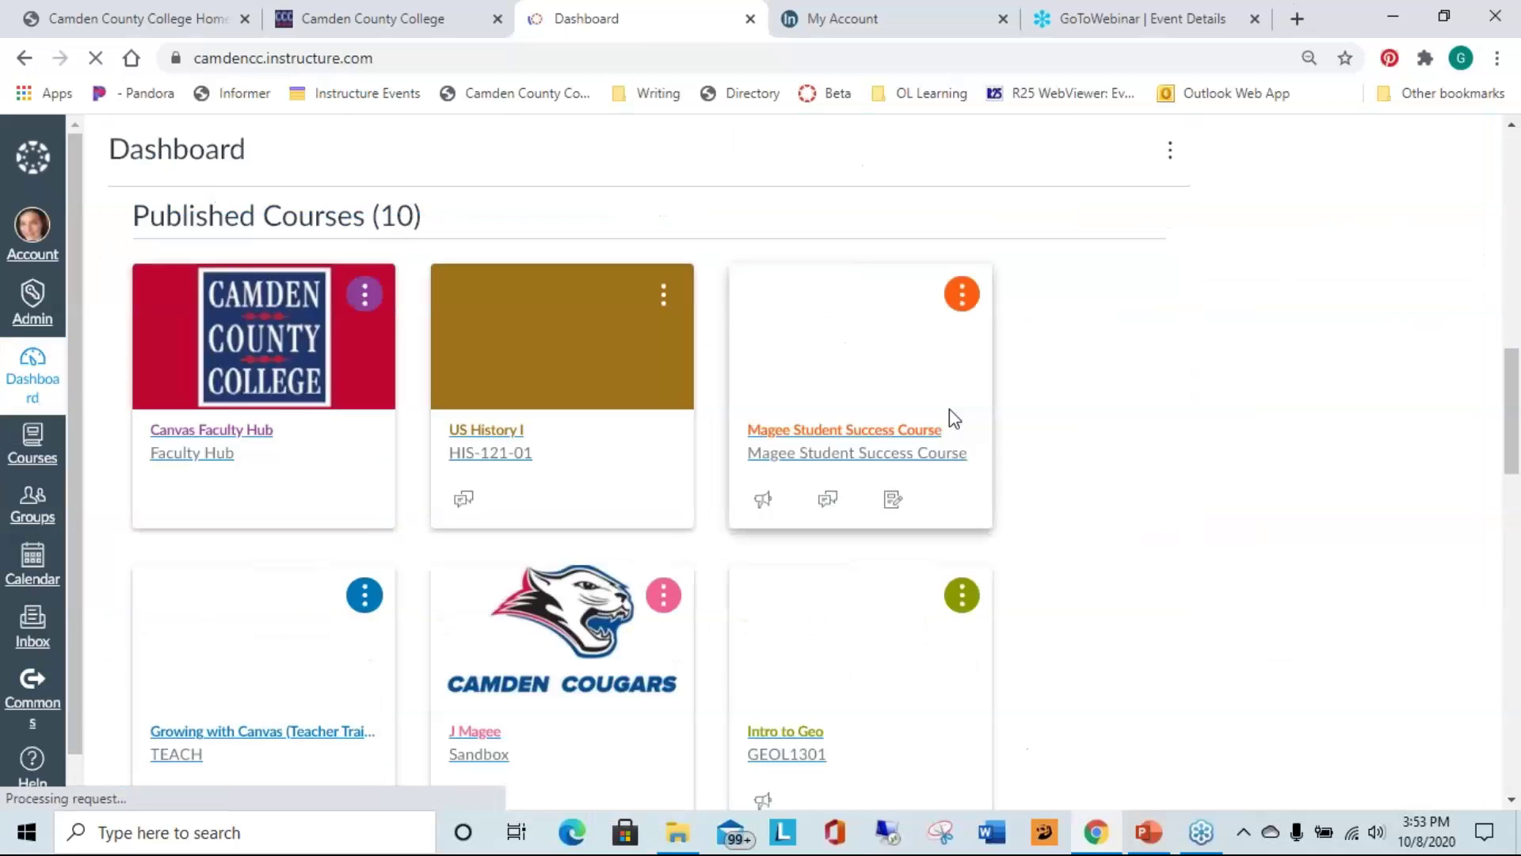
pyautogui.click(801, 448)
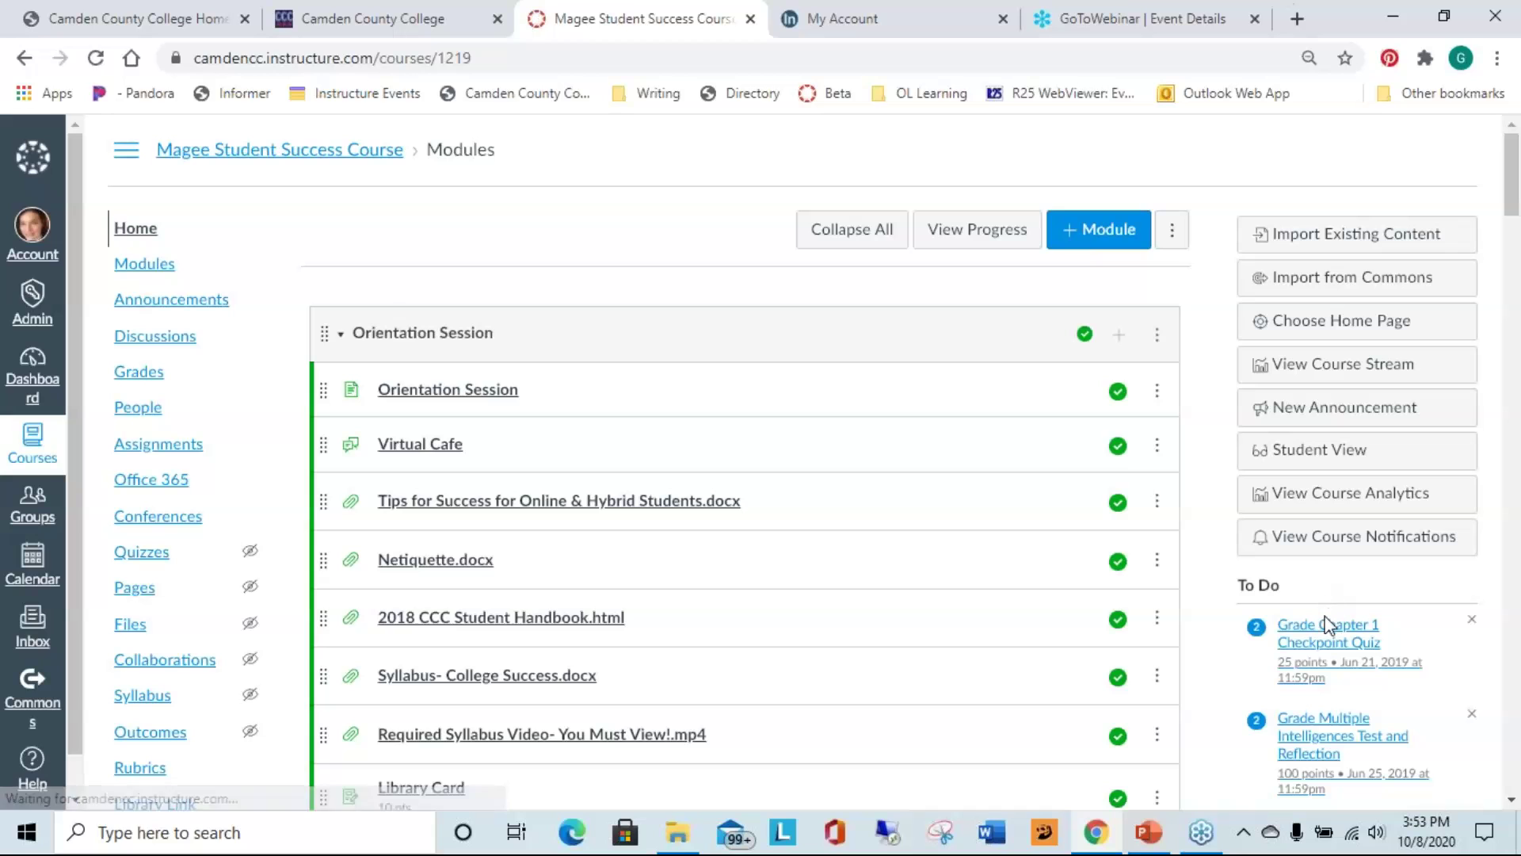
pyautogui.click(1336, 645)
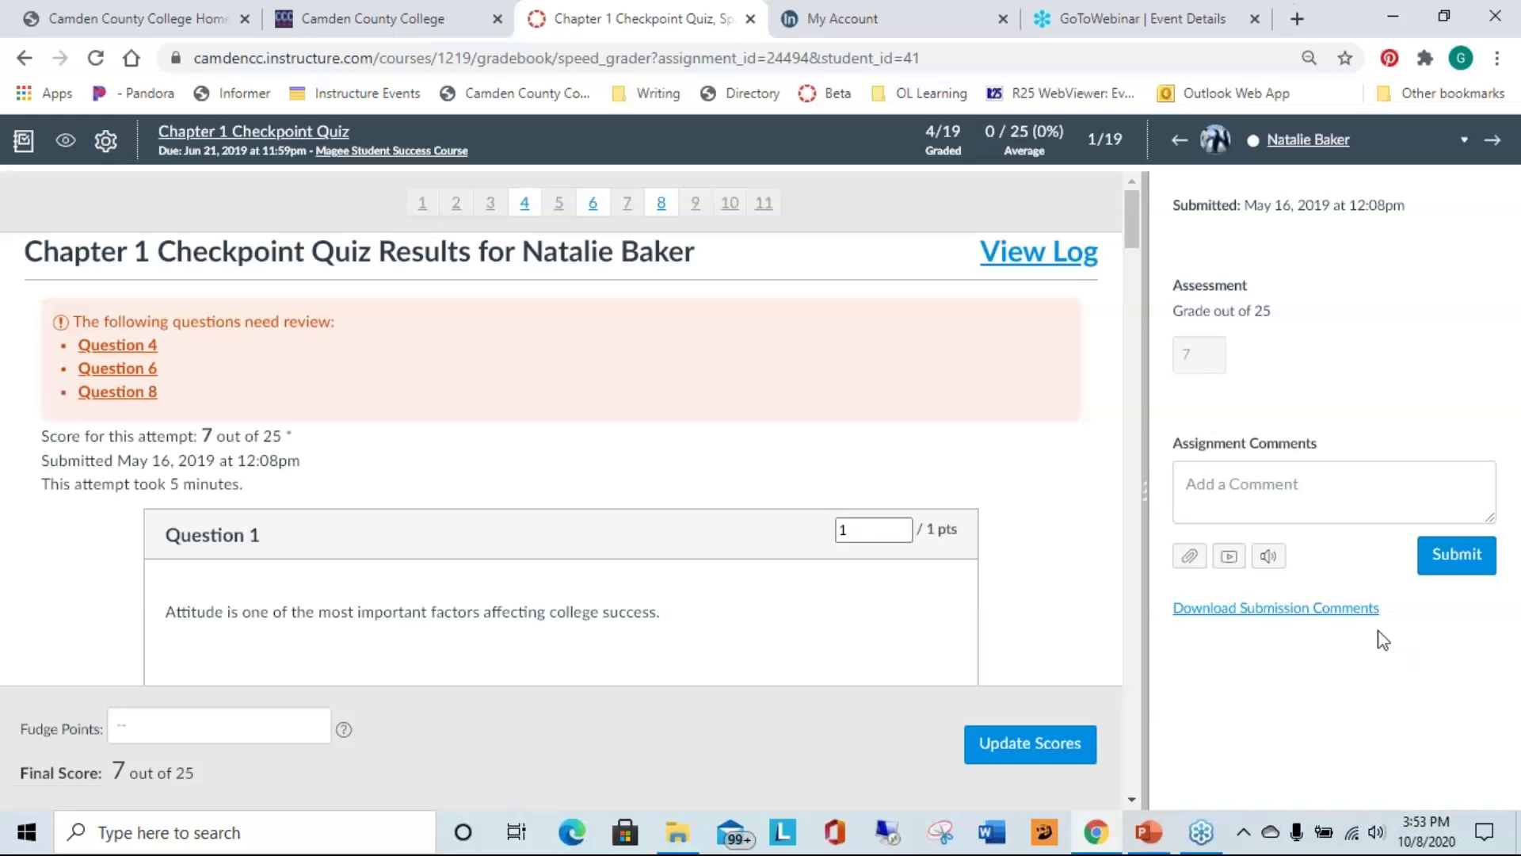
pyautogui.click(213, 135)
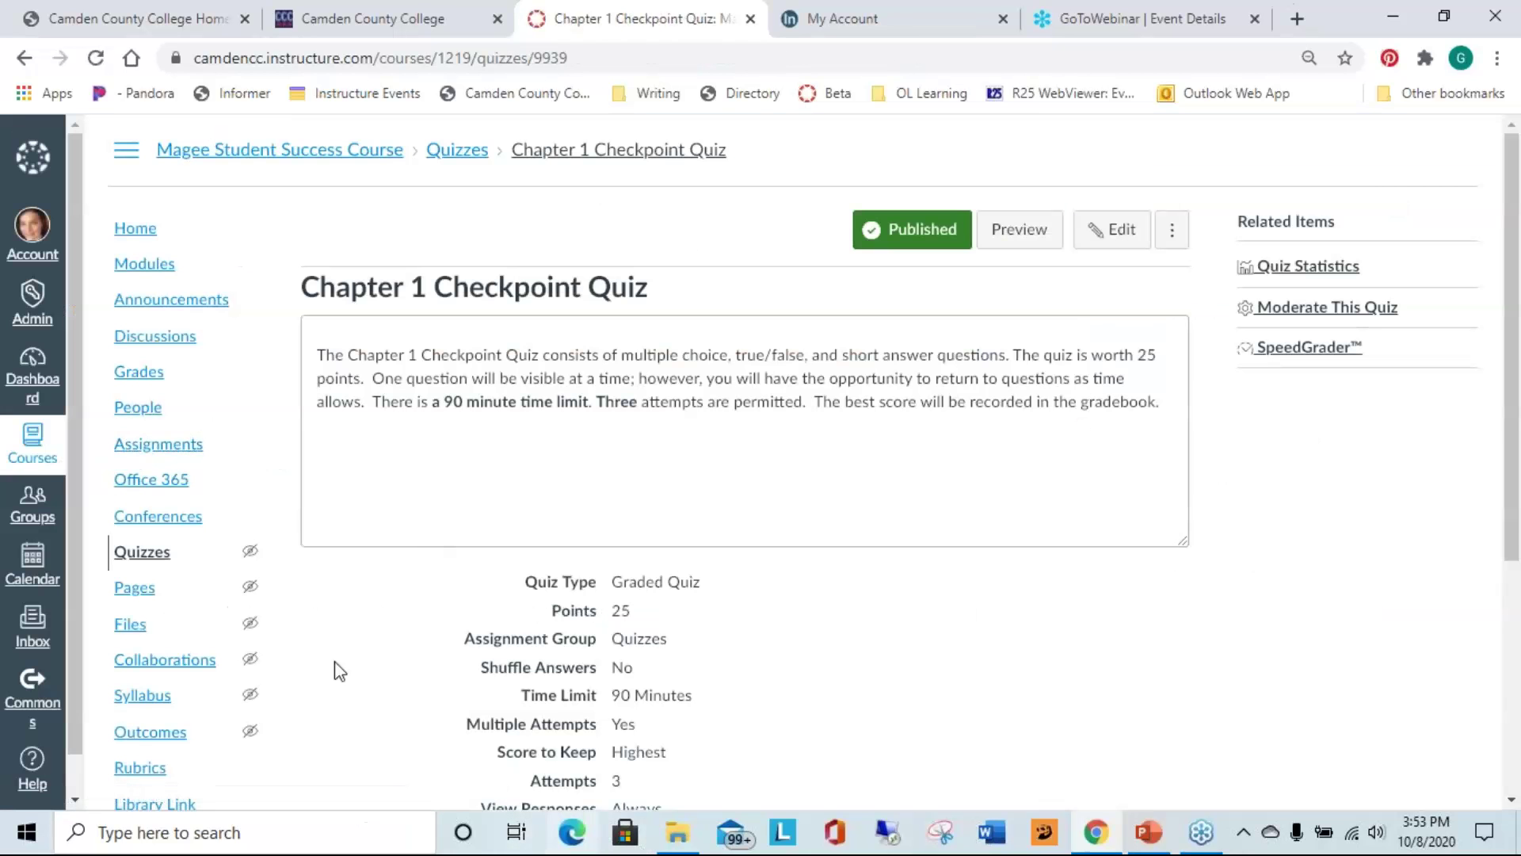
# - Open the Chapter 1 Checkpoint Quiz from the course's quiz list and go to its Moderate Quiz page
pyautogui.click(141, 555)
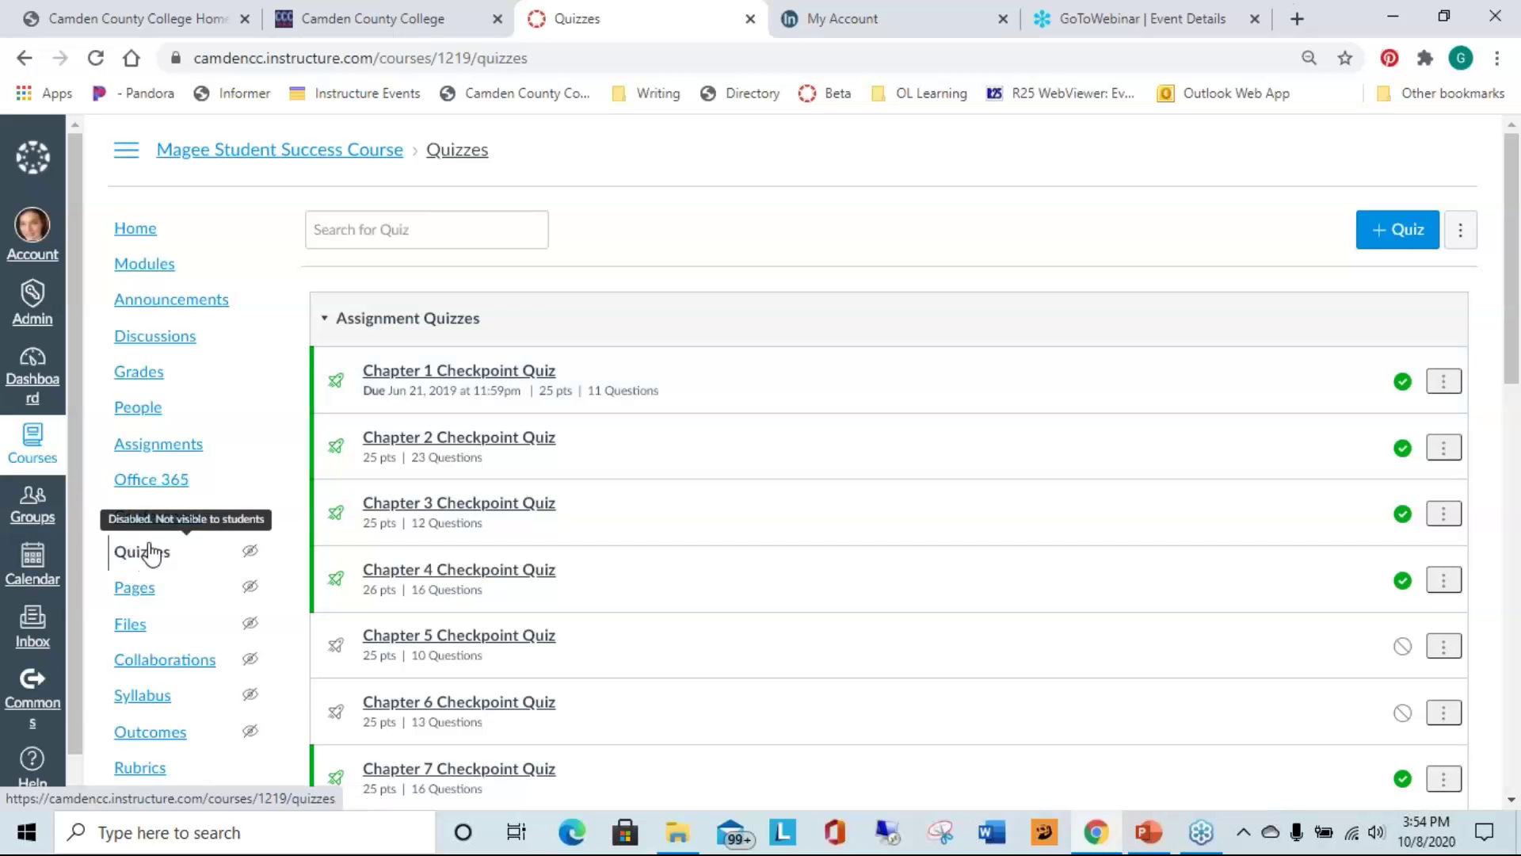
pyautogui.click(429, 371)
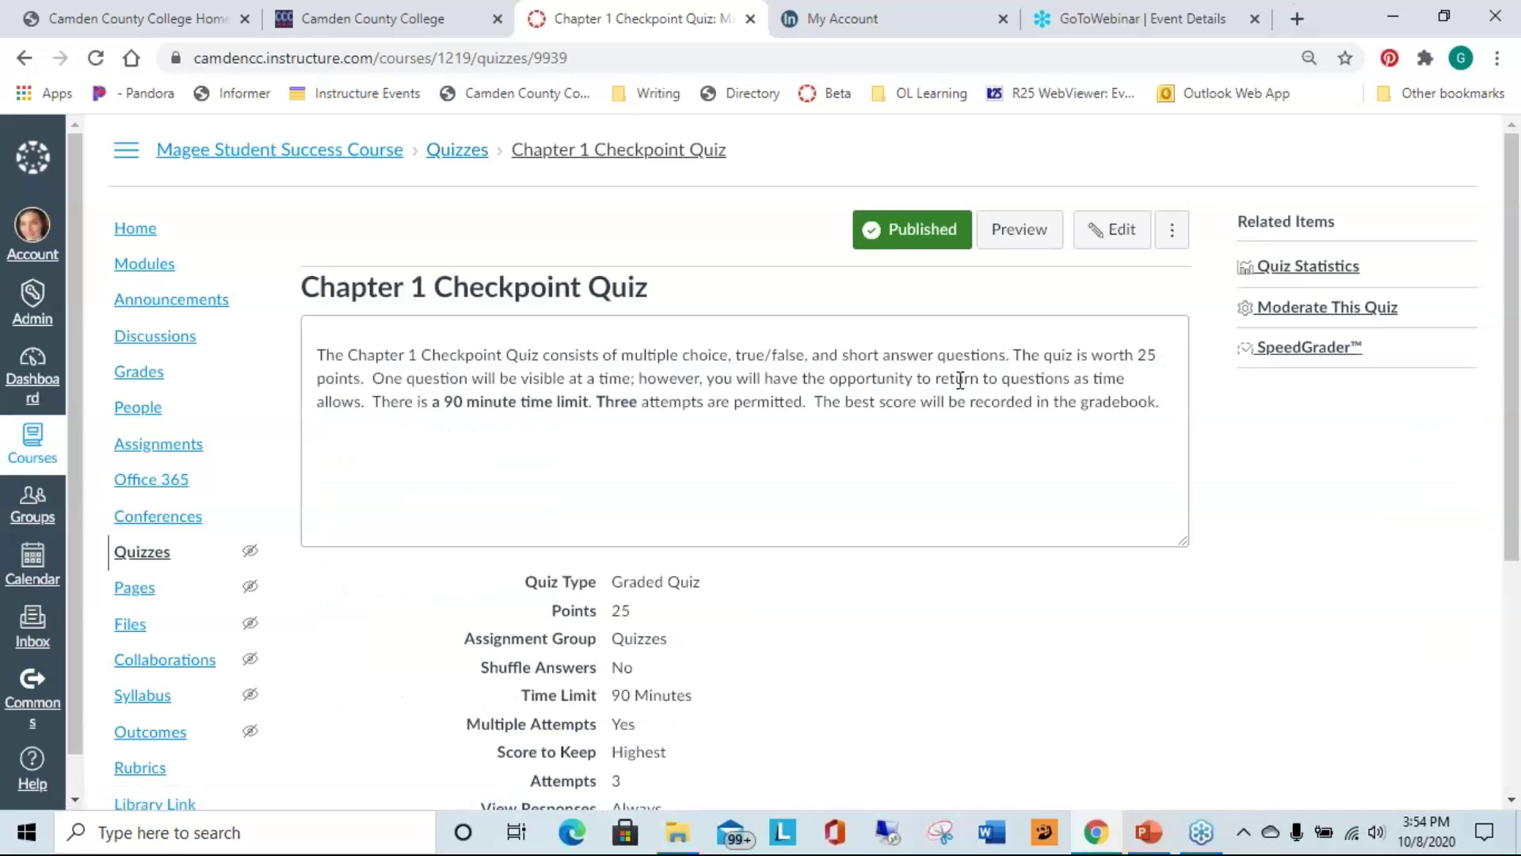
pyautogui.click(1324, 312)
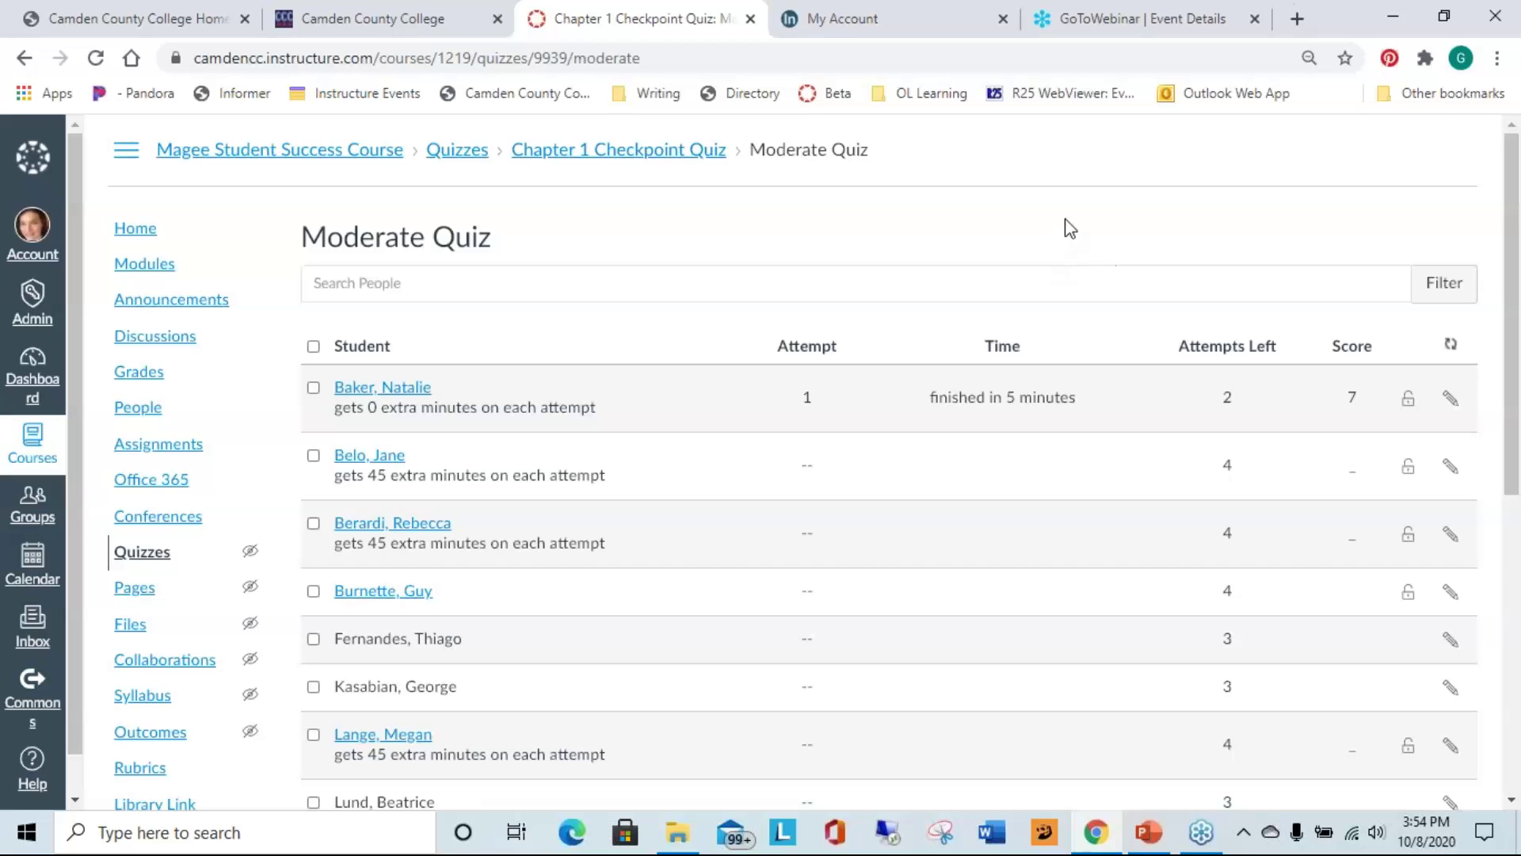
# - Open the extension settings for the fifth student in the list and set the extra time on every attempt to 45 minutes
pyautogui.scroll(-2, 1070, 228)
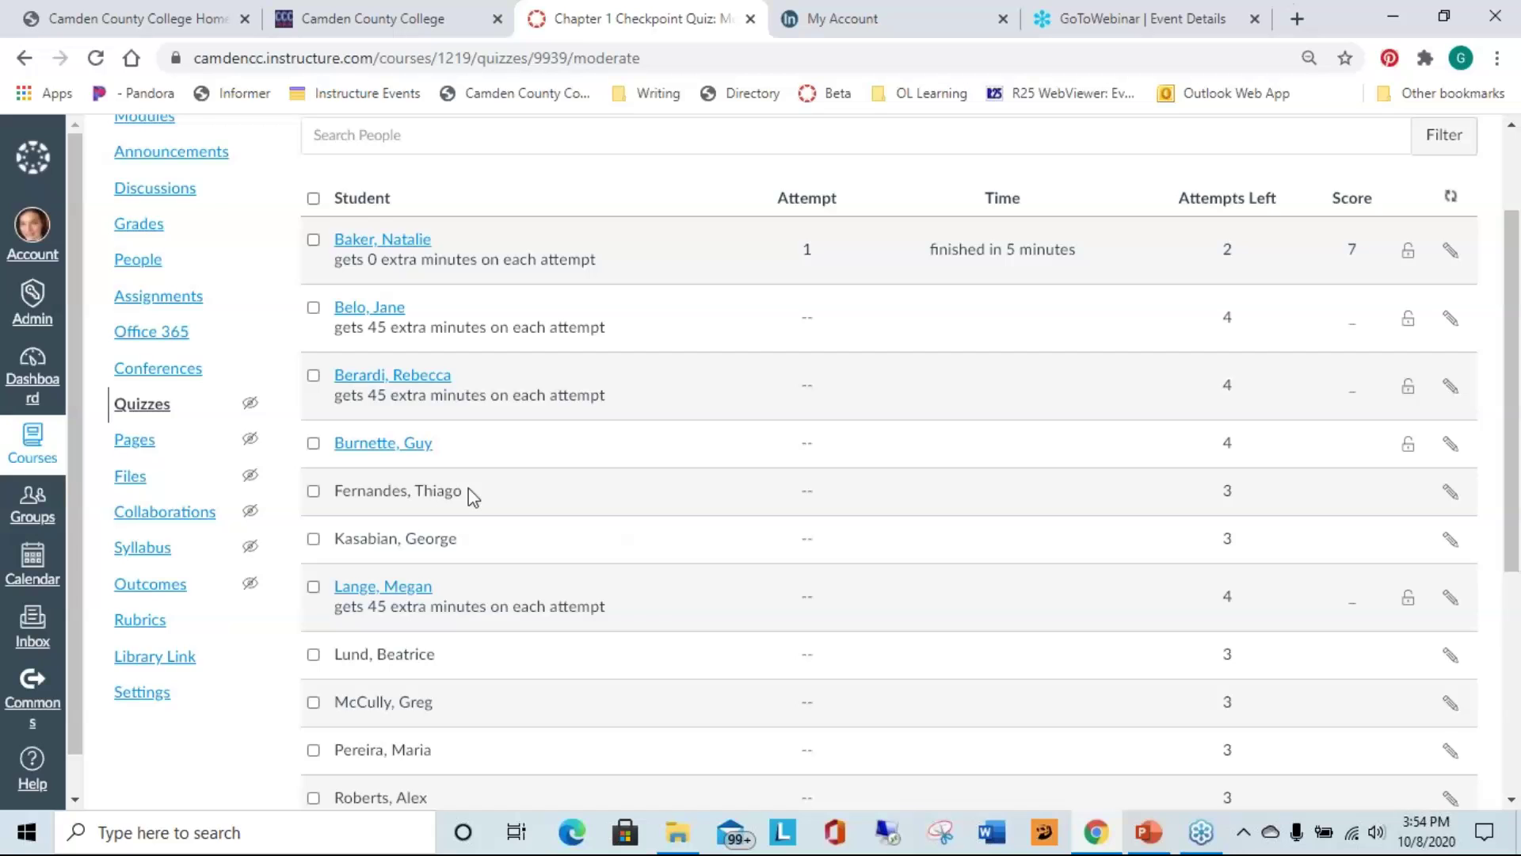
pyautogui.scroll(-2, 473, 494)
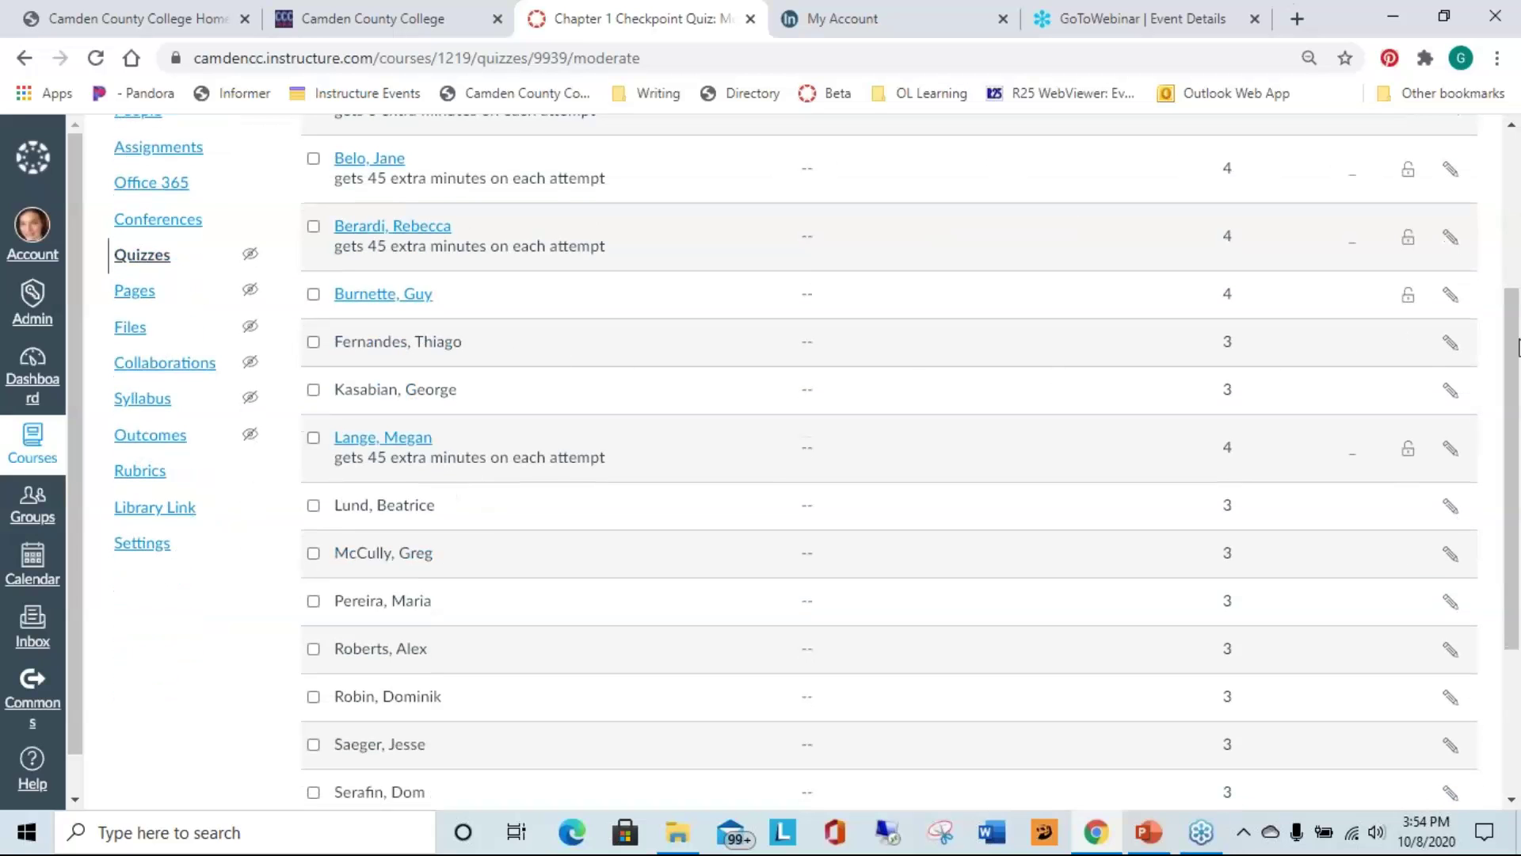
pyautogui.click(1455, 345)
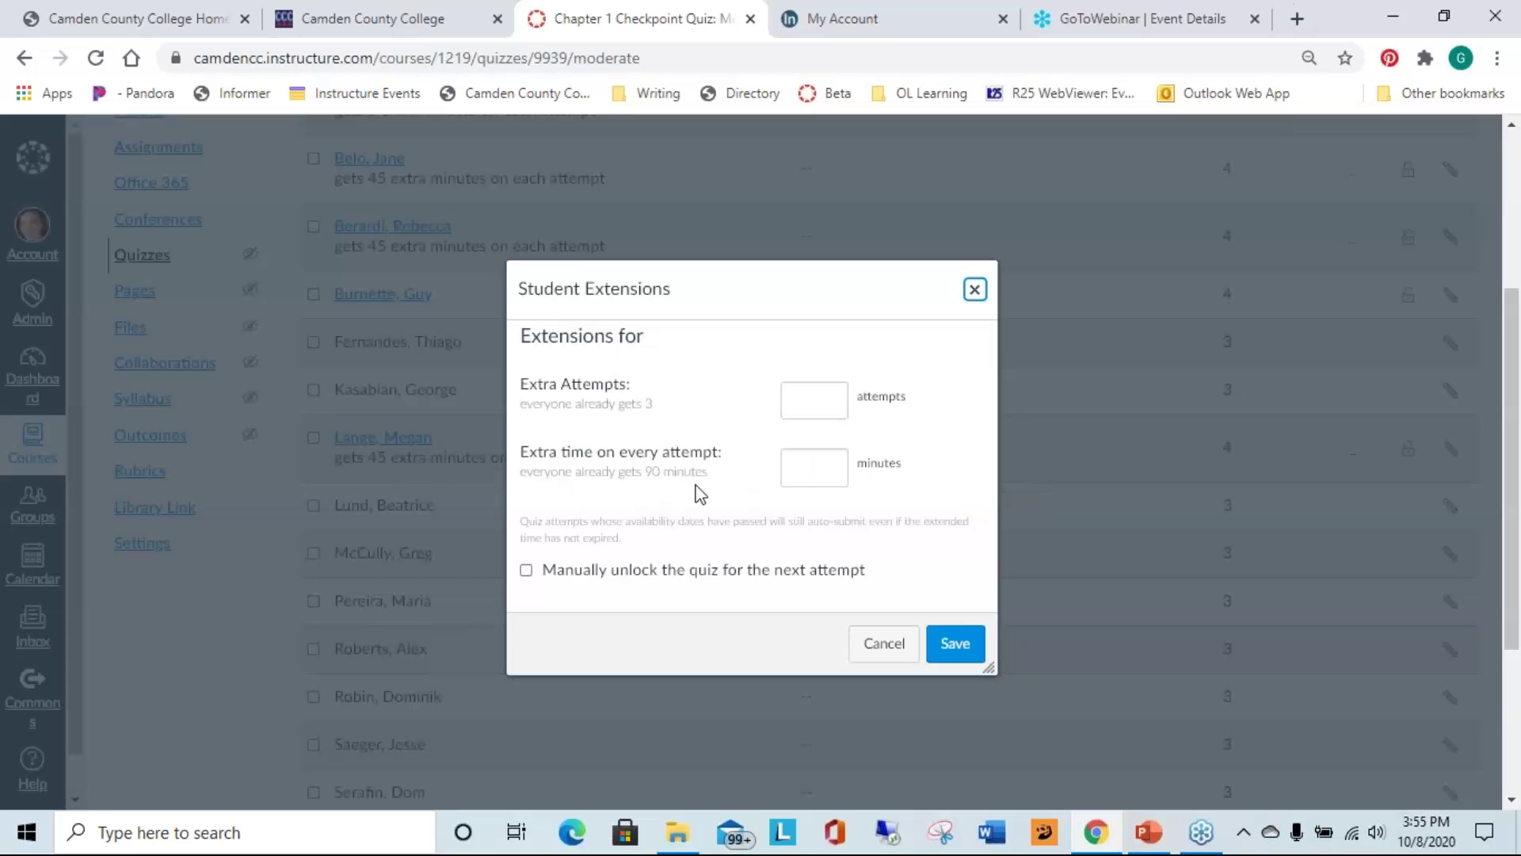
pyautogui.click(816, 472)
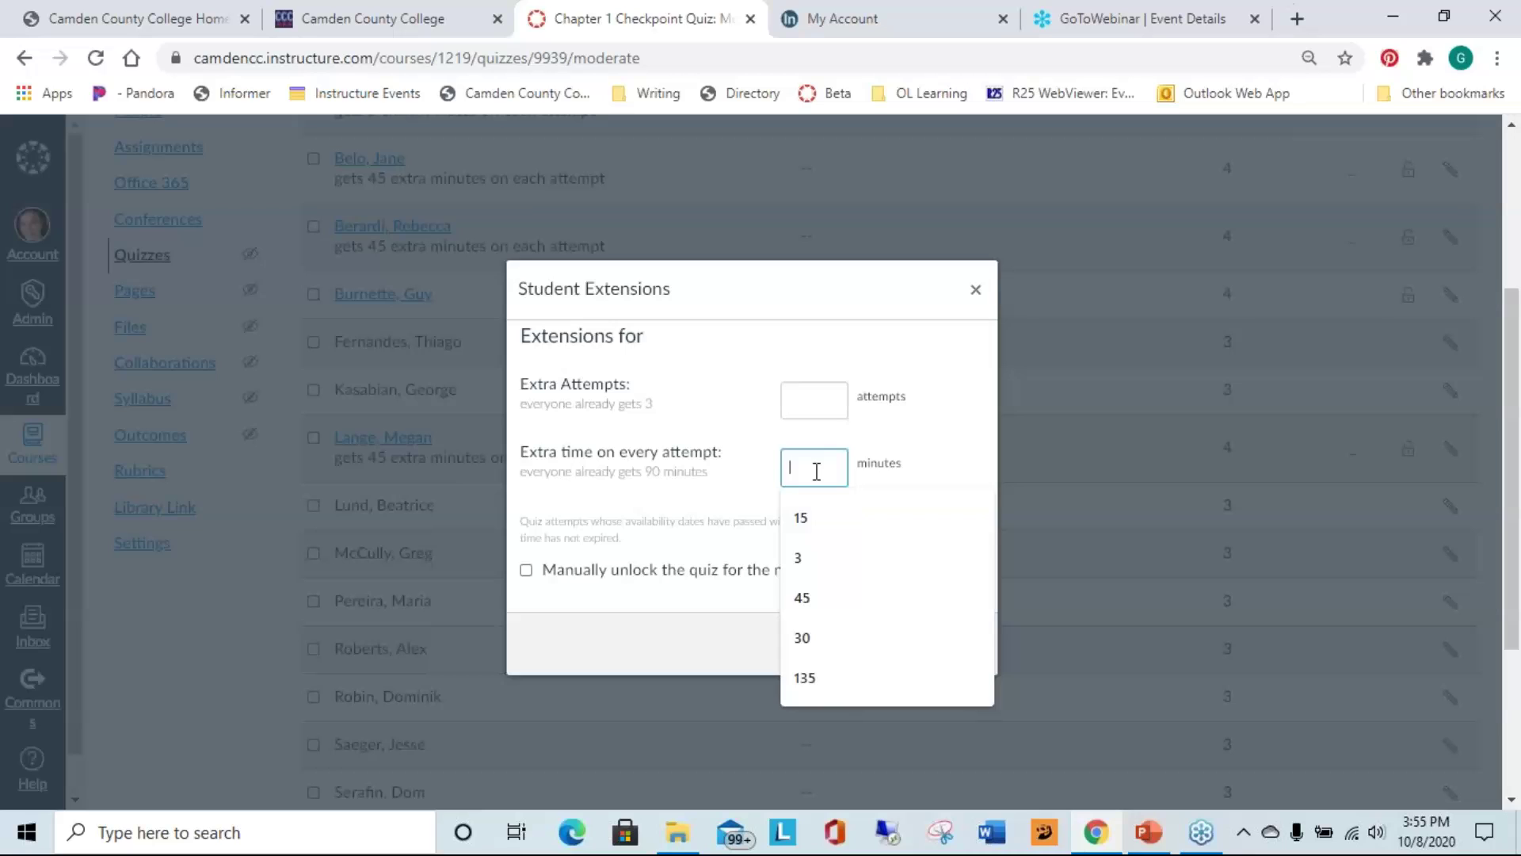
pyautogui.write('45')
pyautogui.click(824, 515)
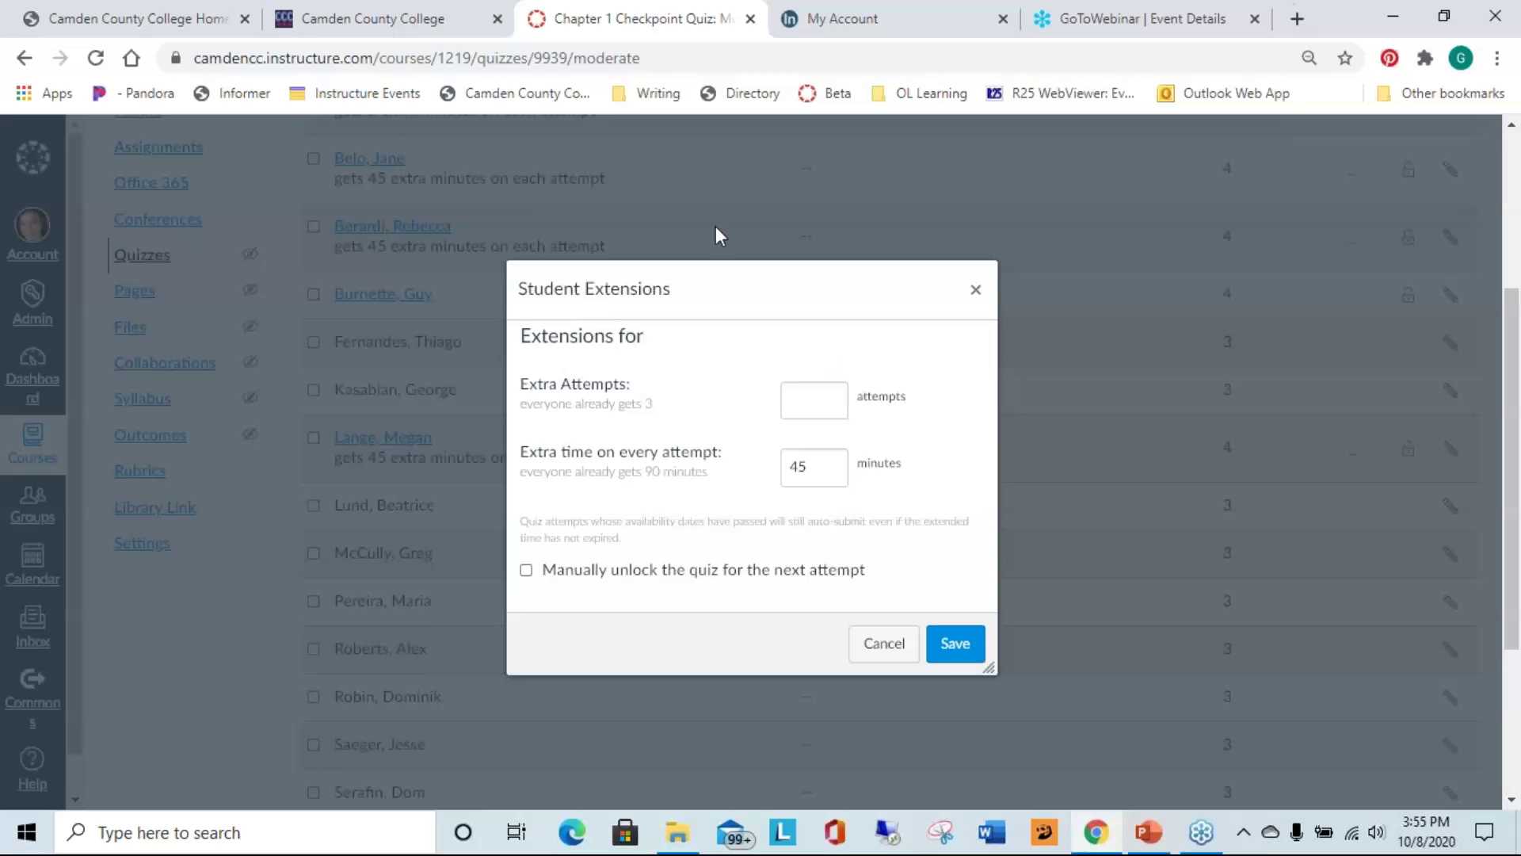
# - Give the student 1 extra attempt, manually unlock the quiz for the next attempt, and save the extensions
pyautogui.click(804, 397)
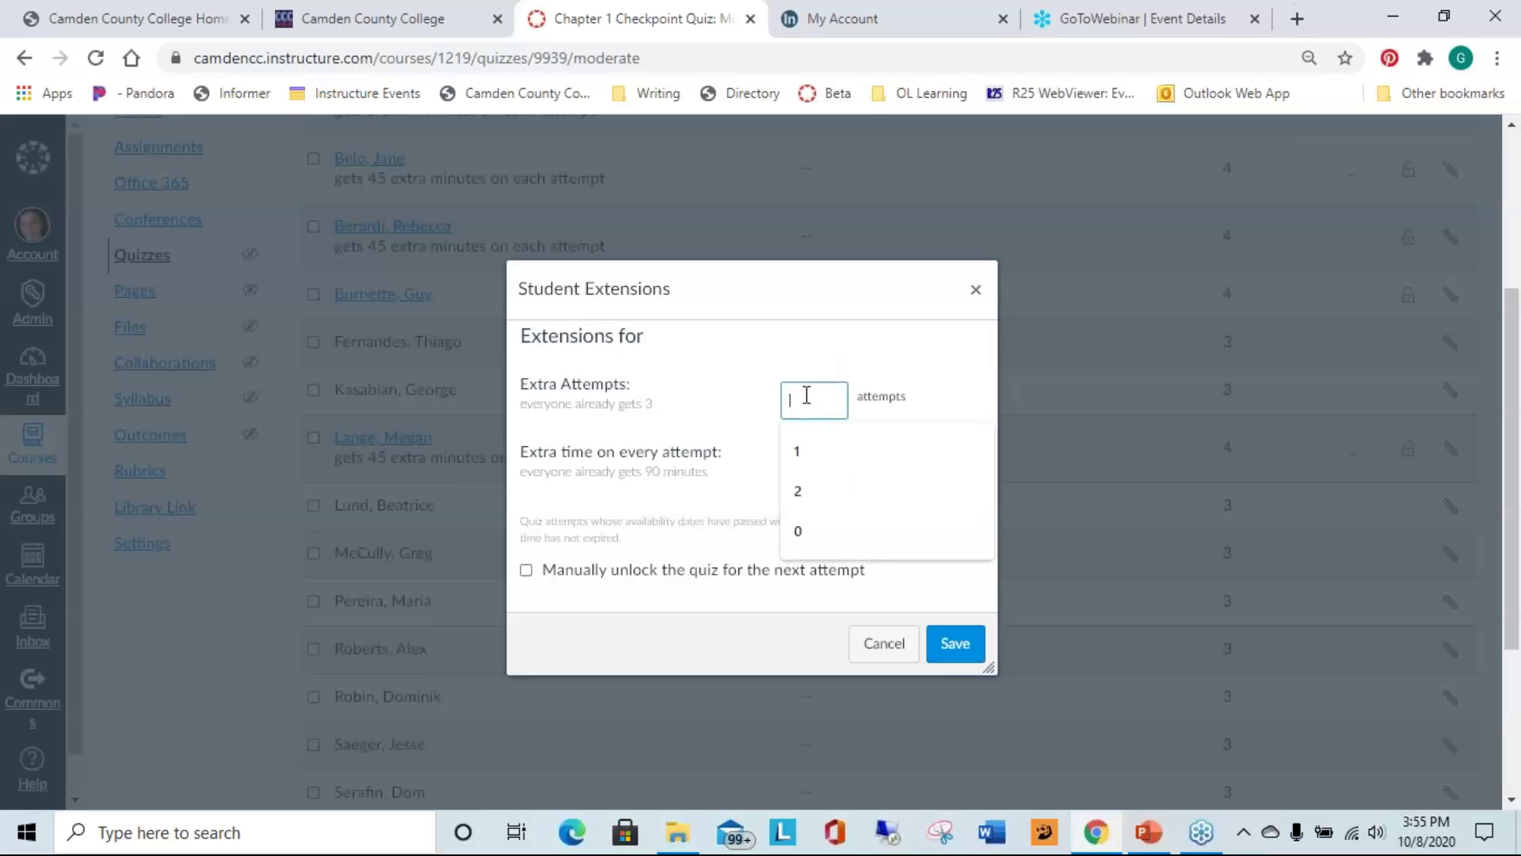
pyautogui.click(831, 459)
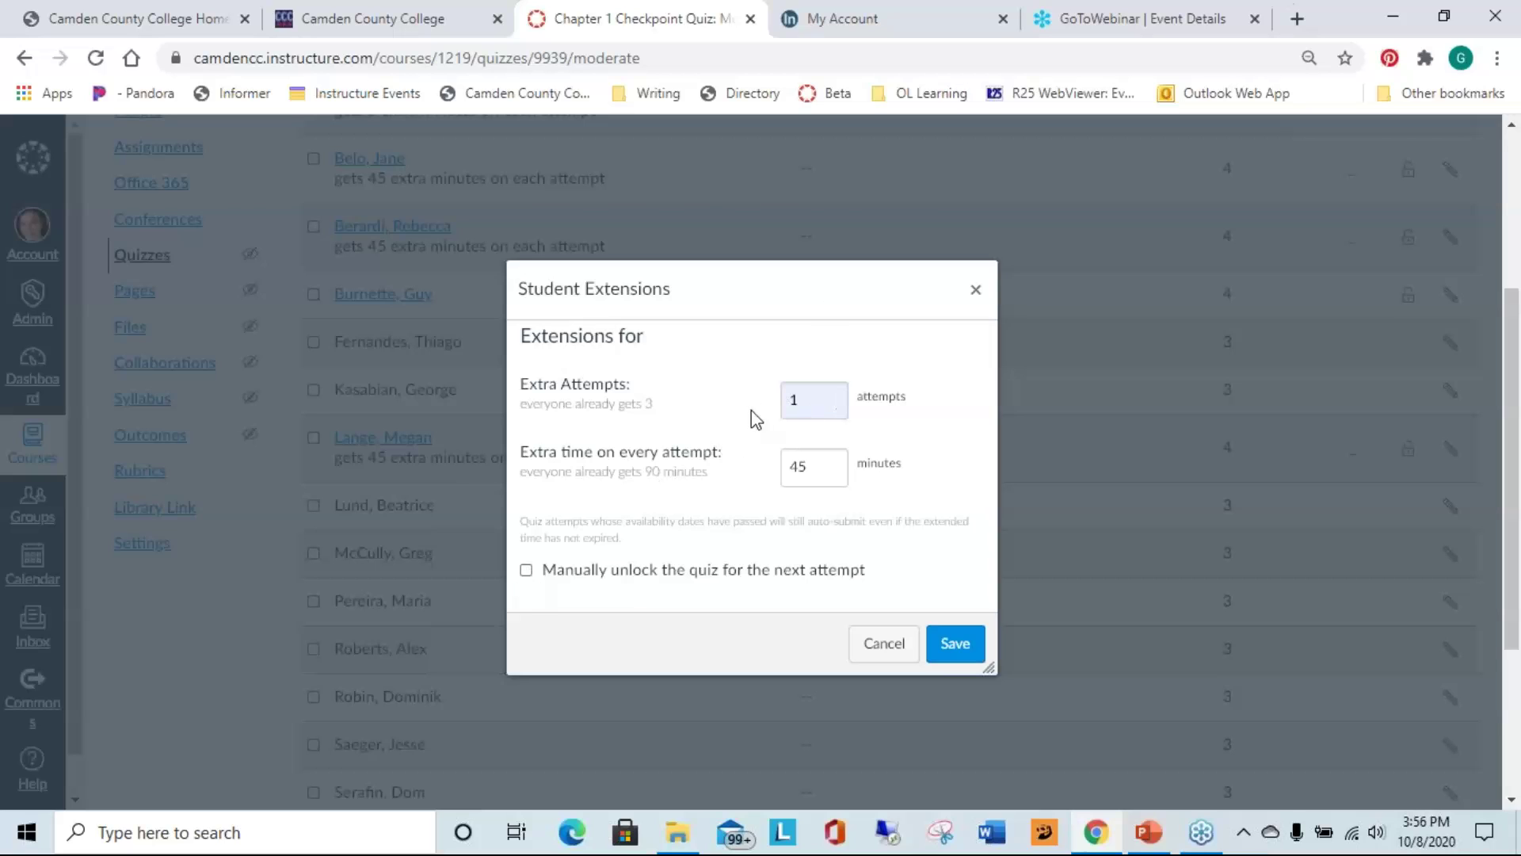
pyautogui.click(526, 573)
pyautogui.click(957, 653)
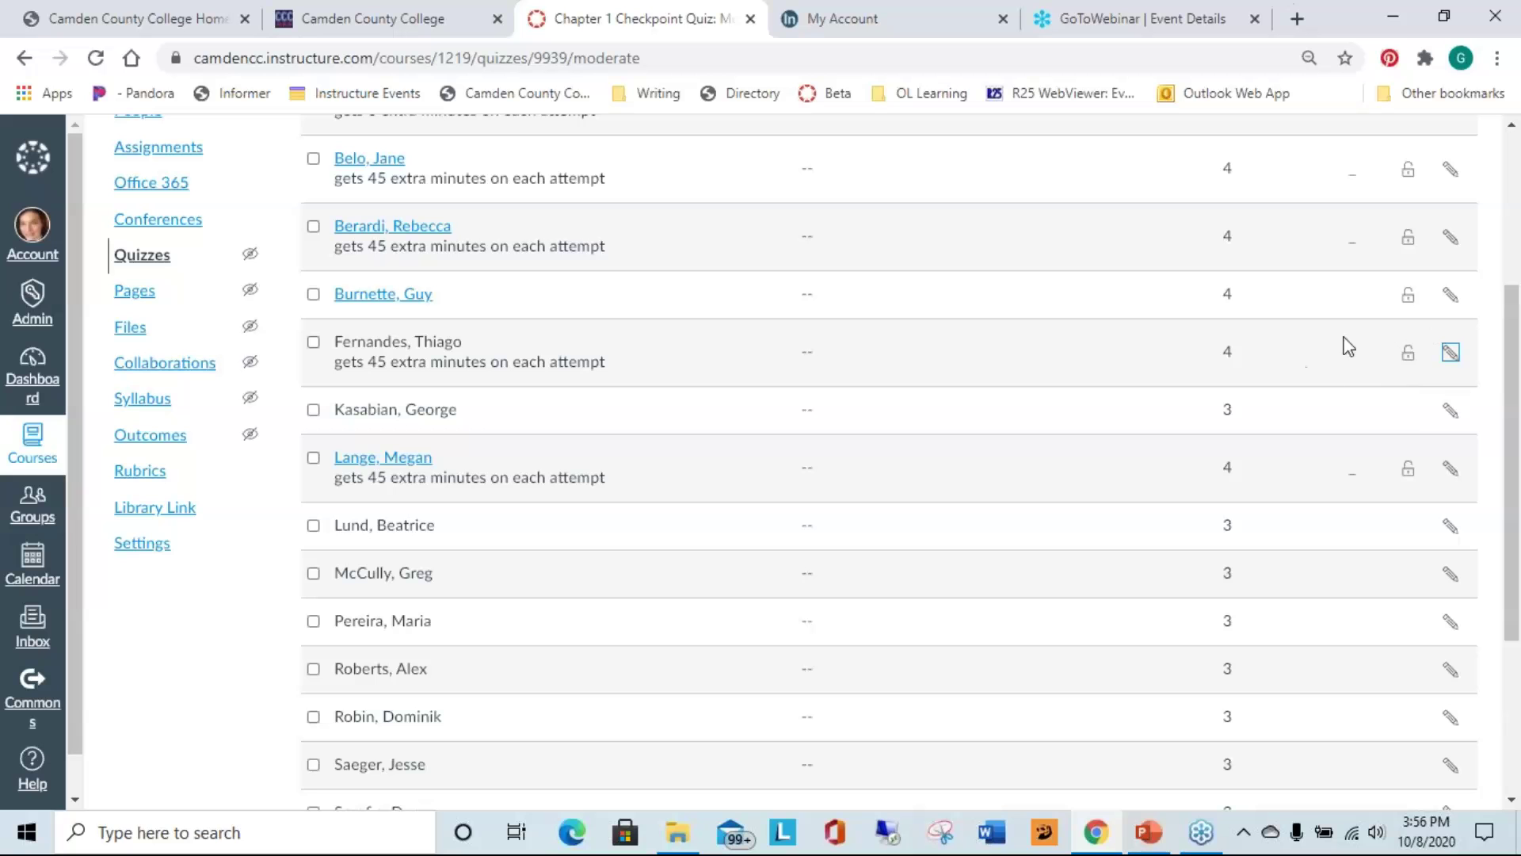
# - Return to the Chapter 1 Checkpoint Quiz page through the course's quiz list and open its submissions in SpeedGrader
pyautogui.scroll(2, 1517, 515)
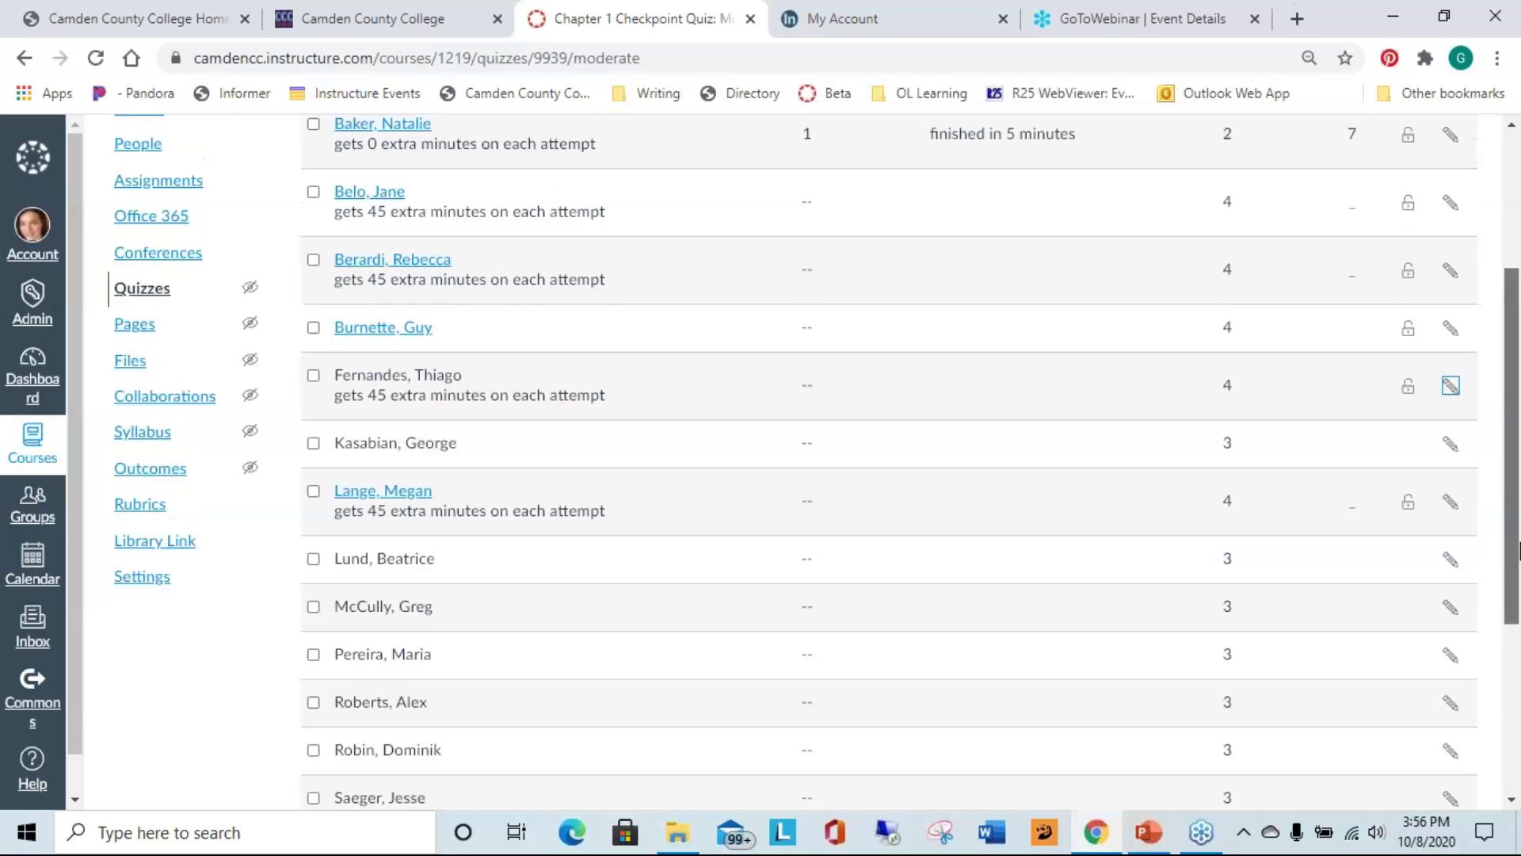
pyautogui.scroll(2, 1516, 515)
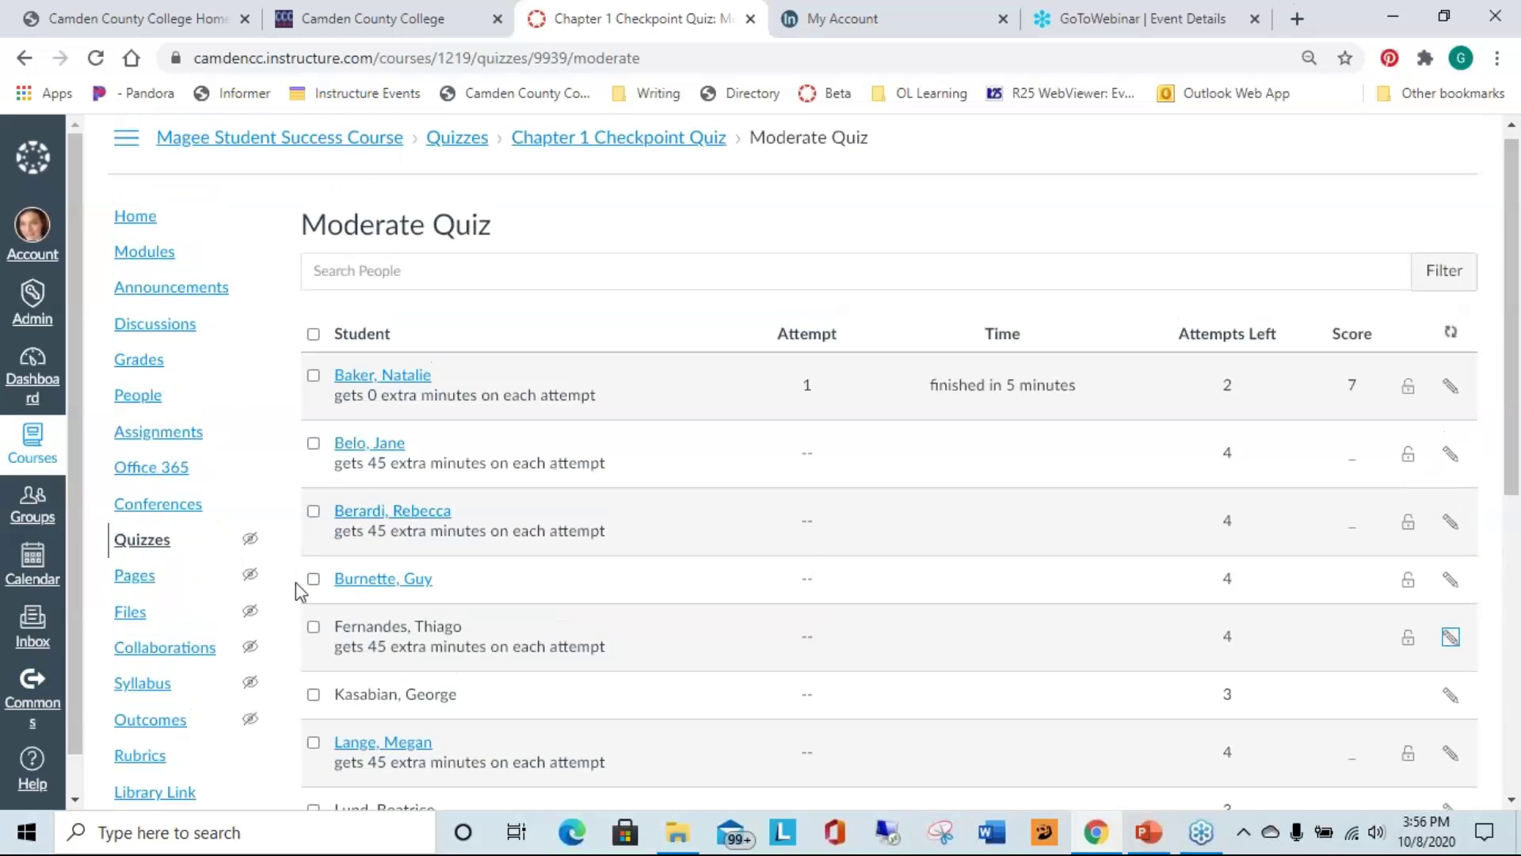
pyautogui.click(139, 540)
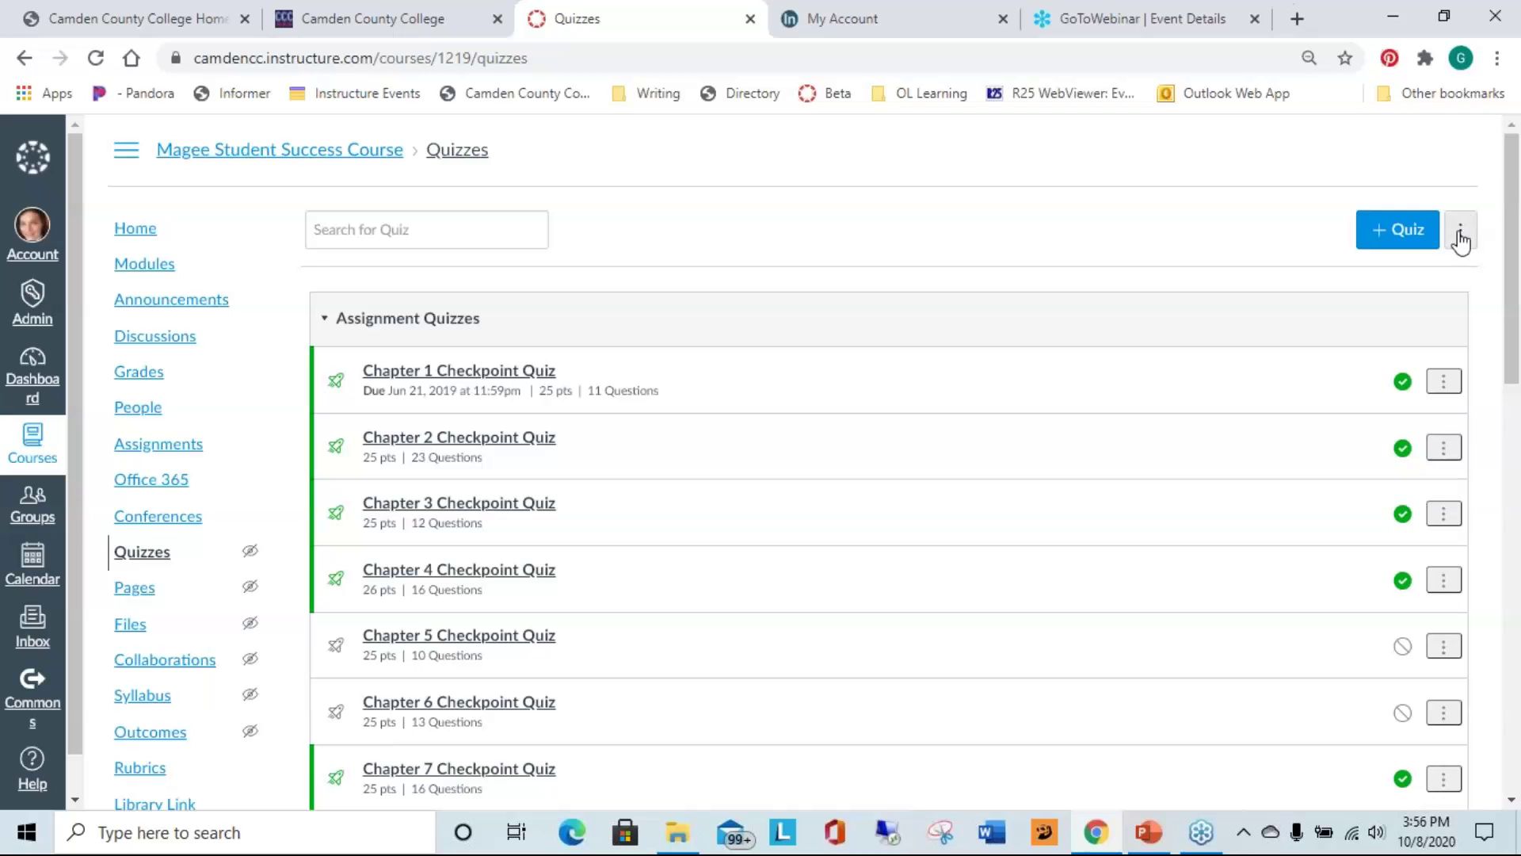
pyautogui.click(557, 379)
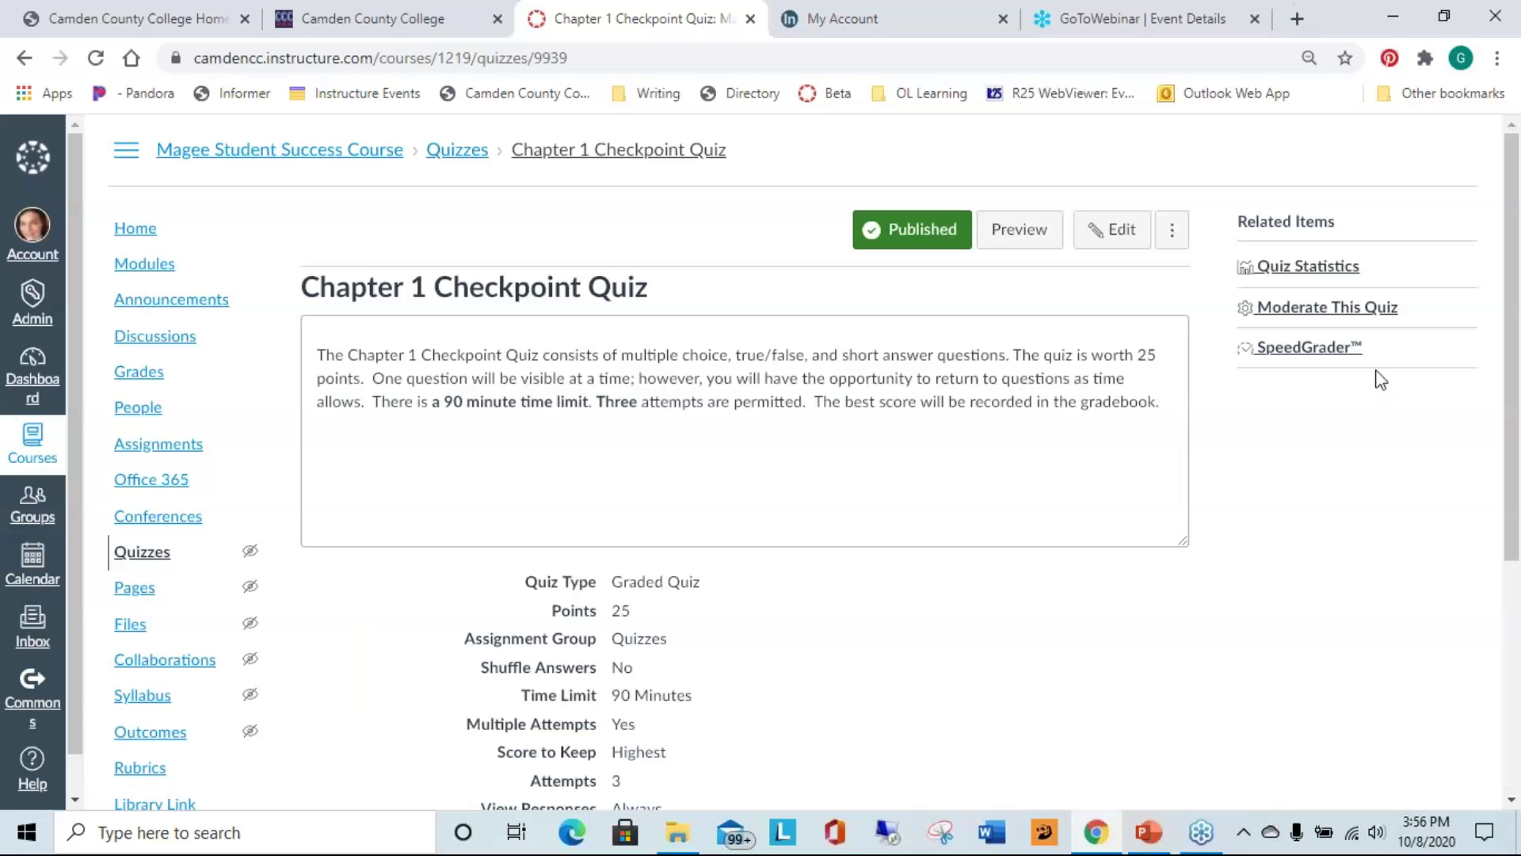
pyautogui.click(1302, 357)
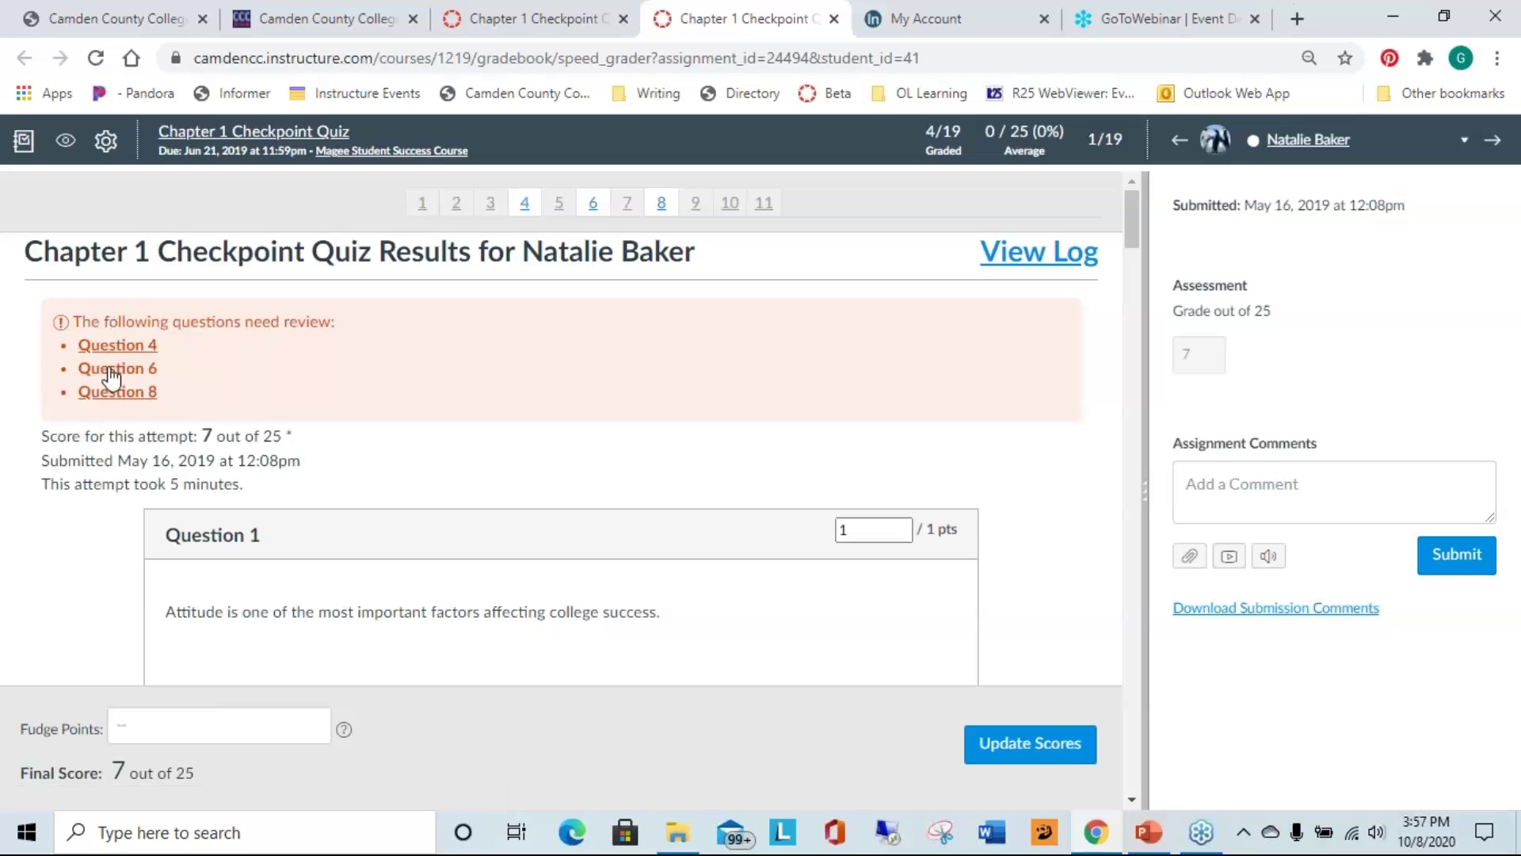
# - Award 4 points for the first student's answer to Question 4 and update the scores
pyautogui.click(137, 349)
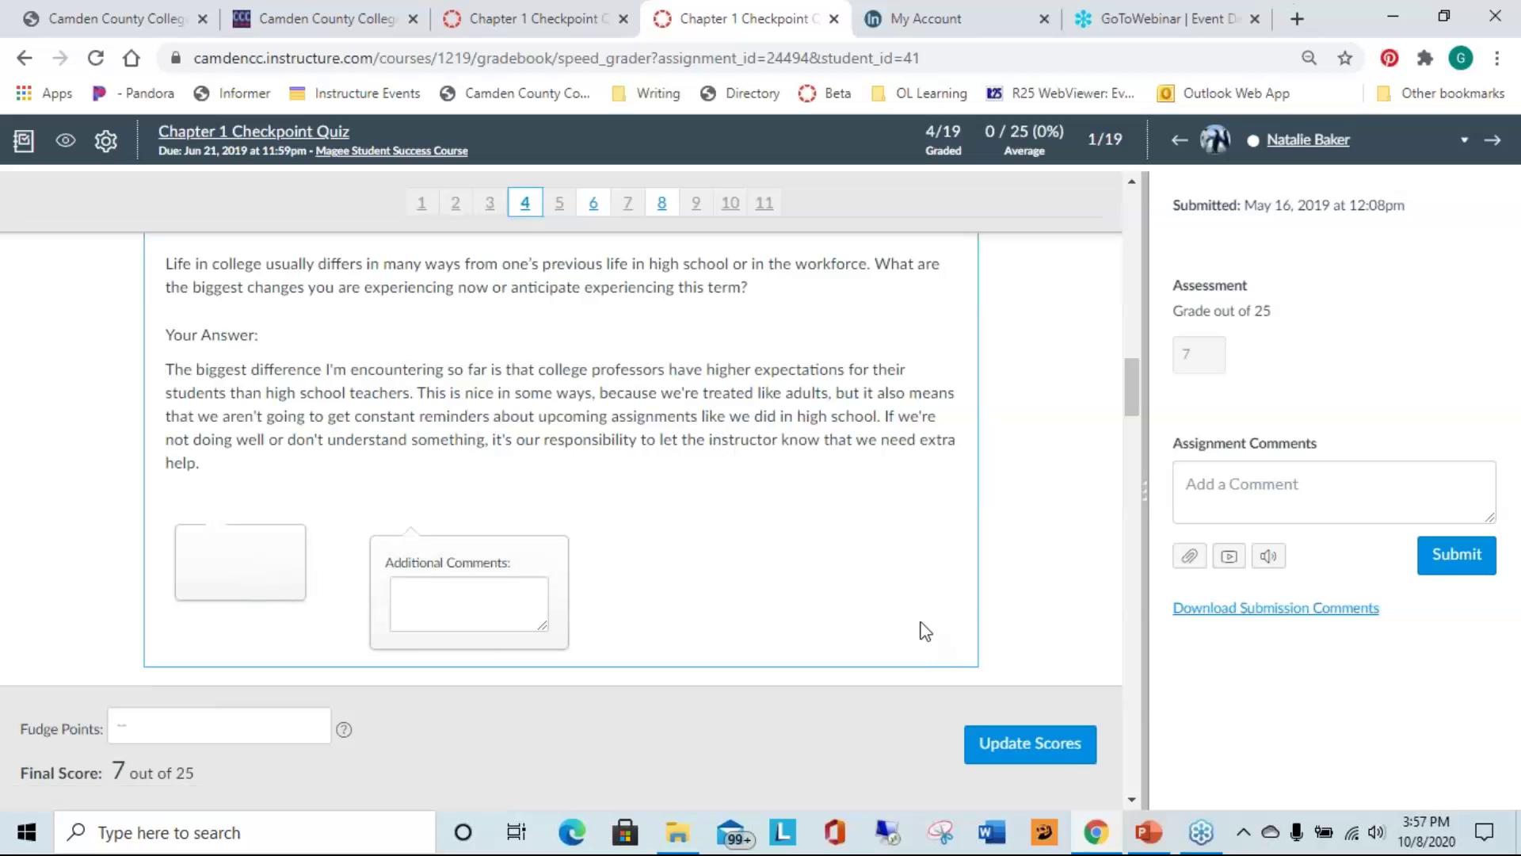
pyautogui.scroll(2, 919, 617)
pyautogui.click(891, 339)
pyautogui.click(891, 339)
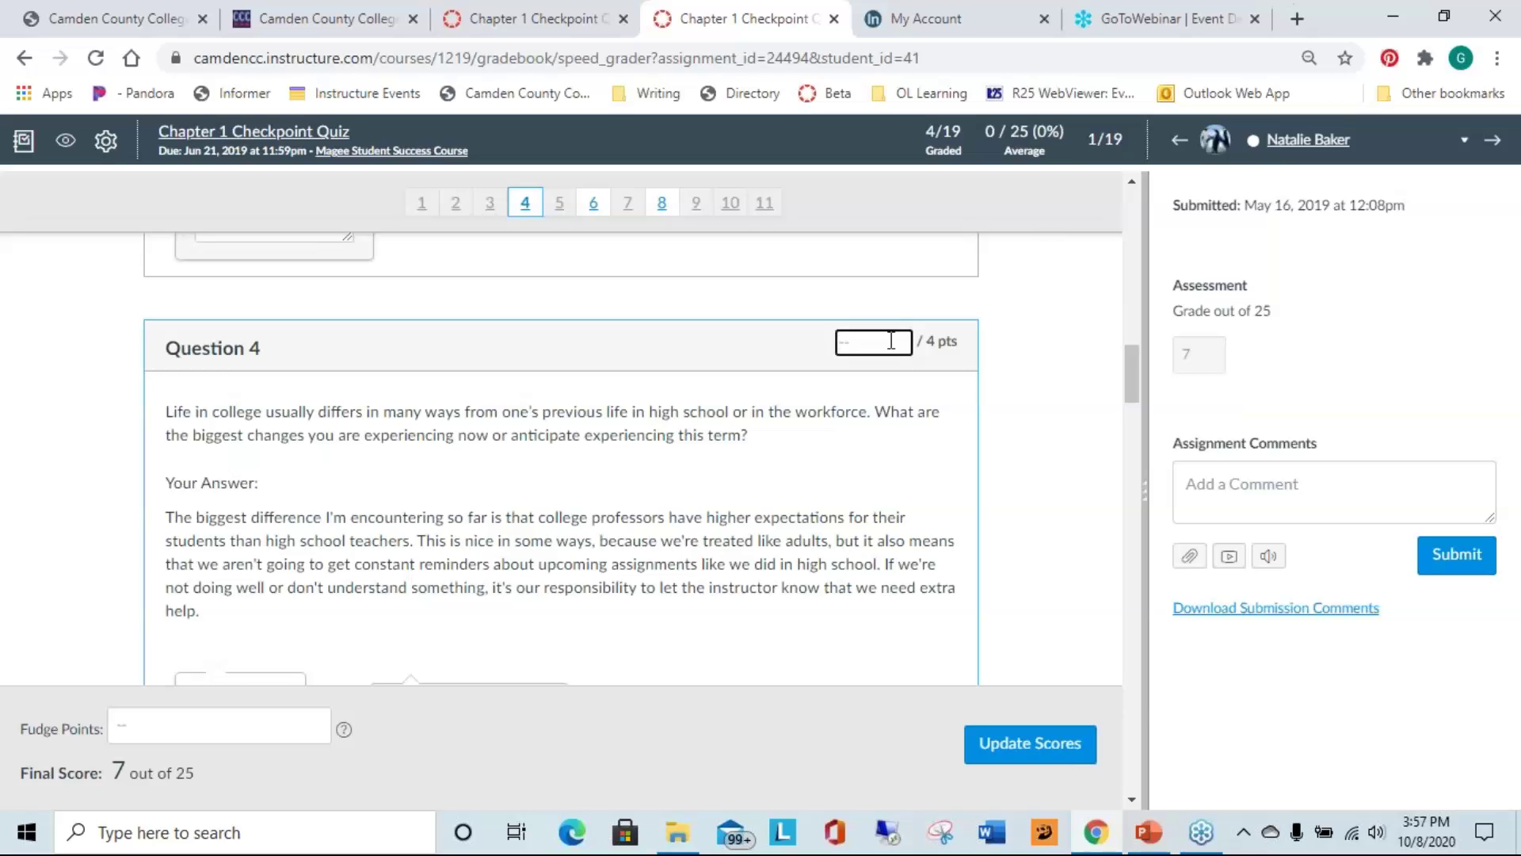
pyautogui.write('4')
pyautogui.click(1008, 743)
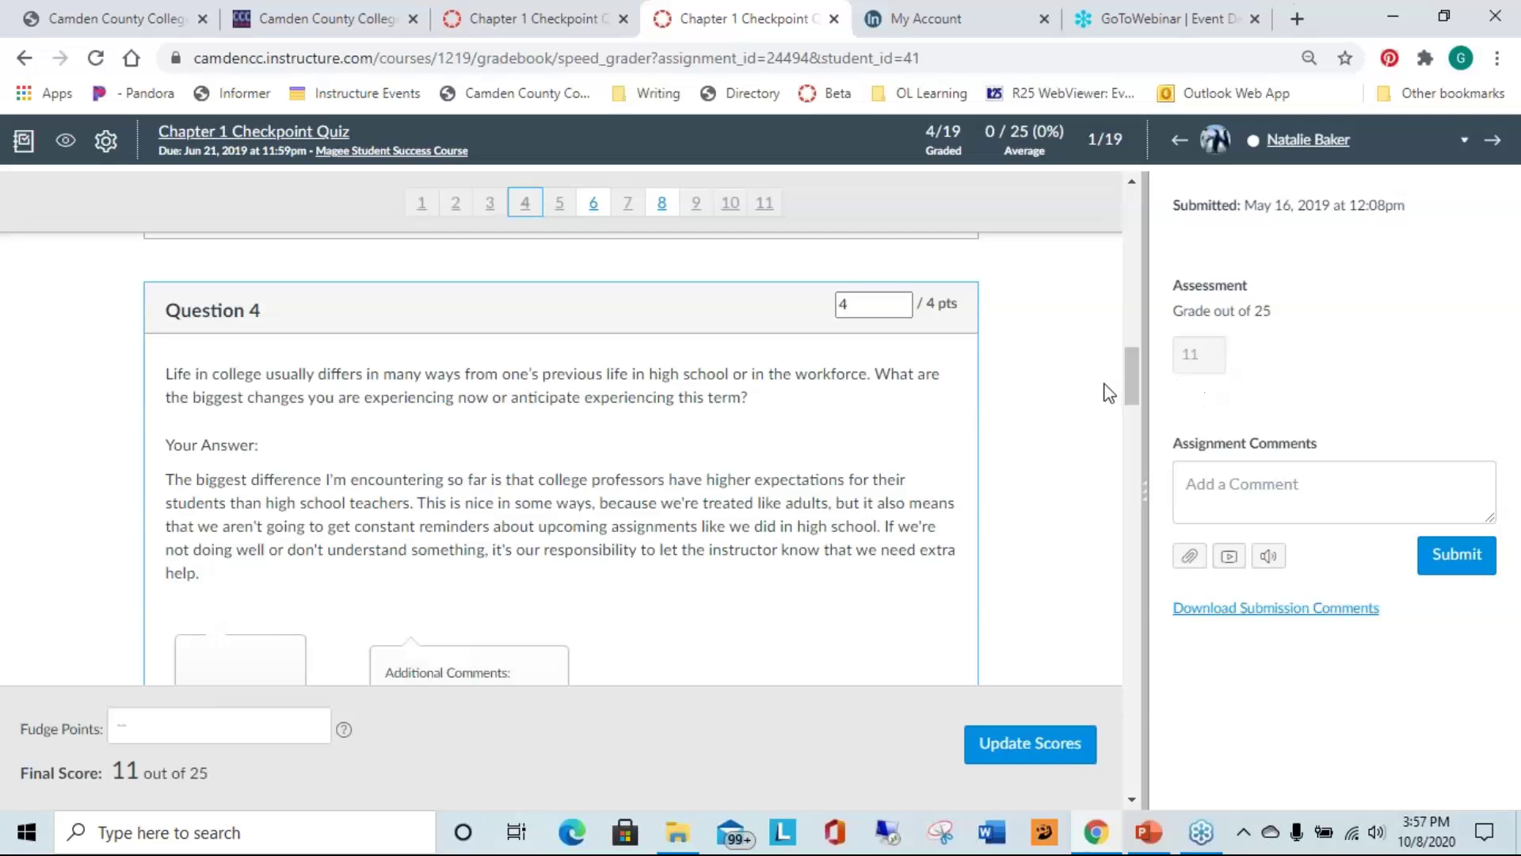
# - Examine the Question 6 response and its score field, the assignment comment box, and the list of students available for grading
pyautogui.moveTo(1133, 369); pyautogui.dragTo(1125, 484)
pyautogui.click(894, 339)
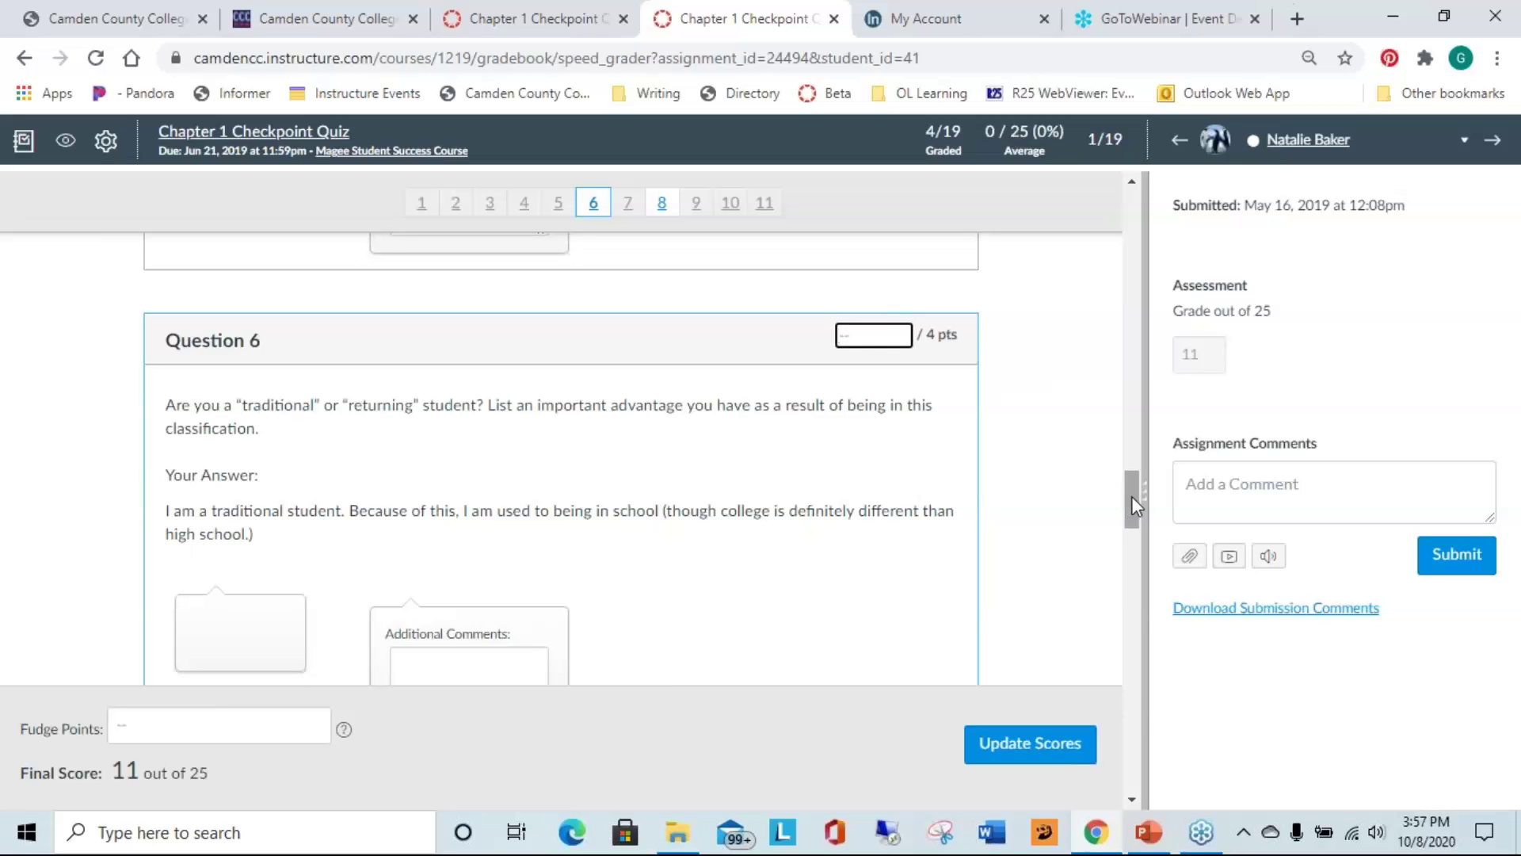
pyautogui.click(1289, 477)
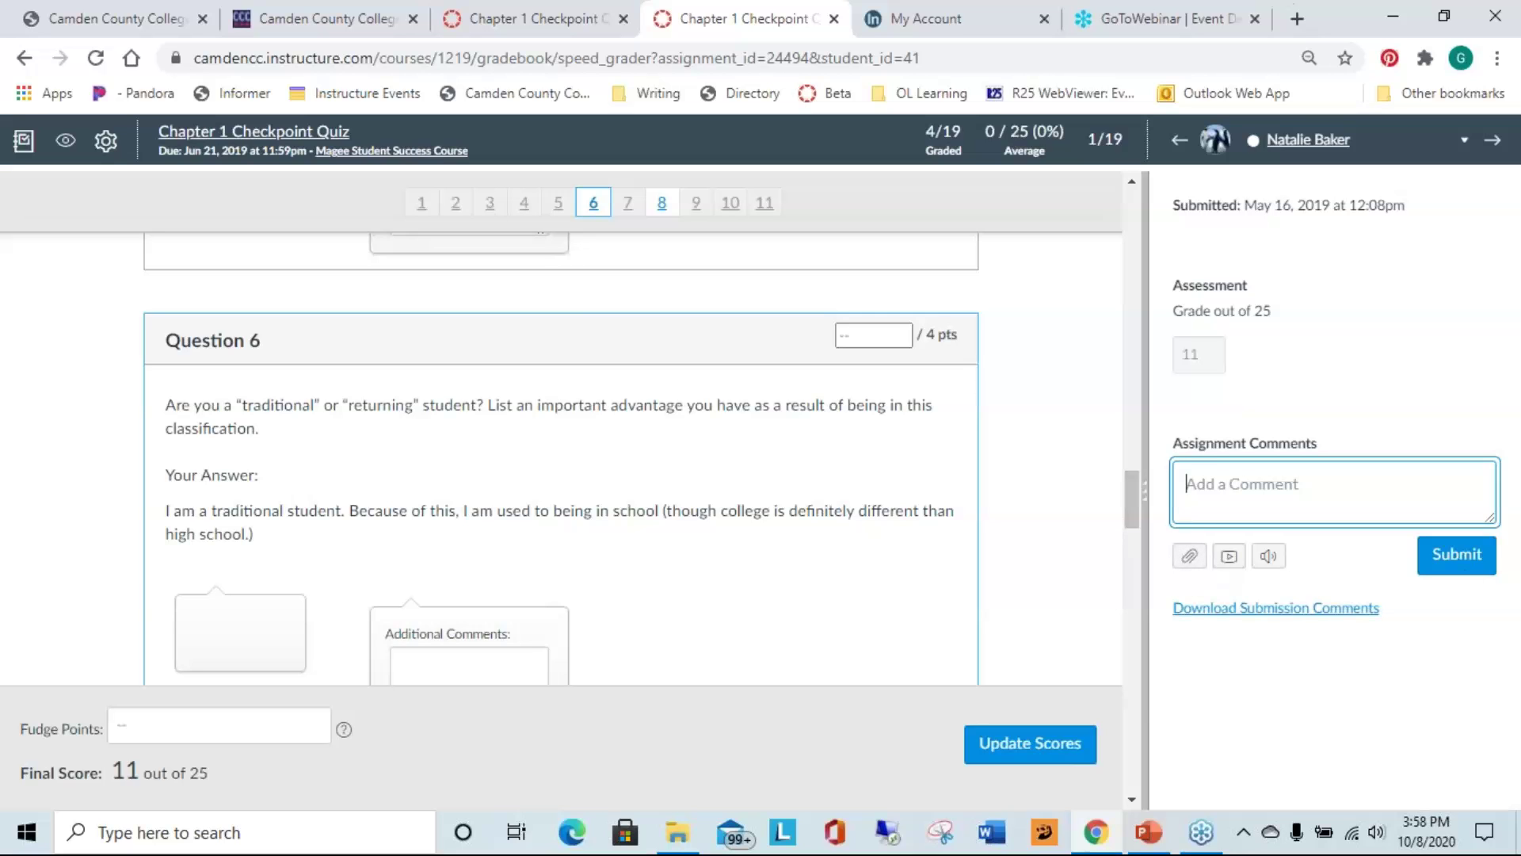
pyautogui.click(1366, 154)
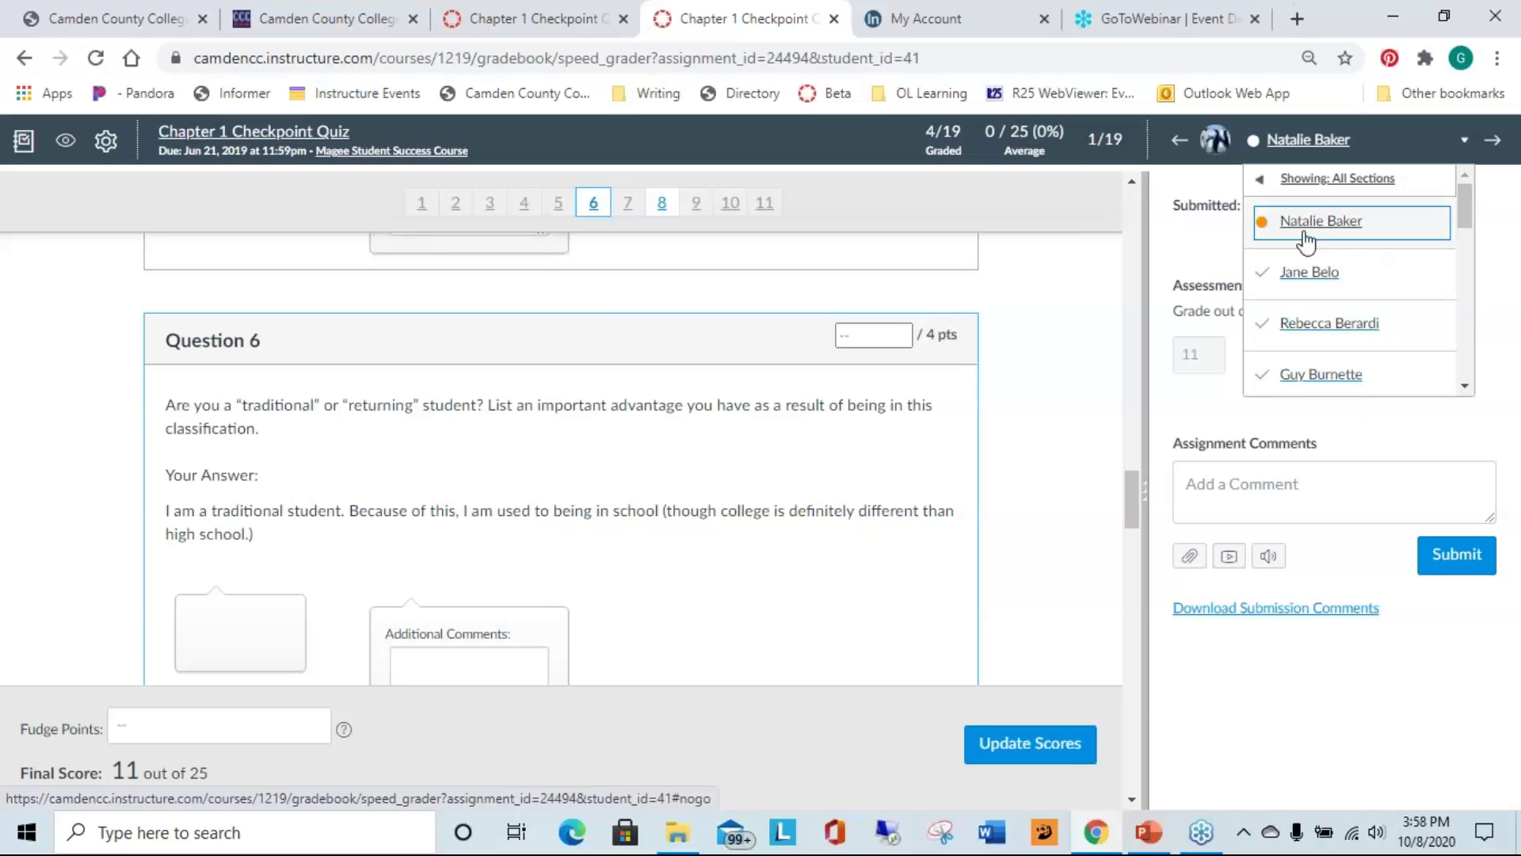
pyautogui.click(1172, 253)
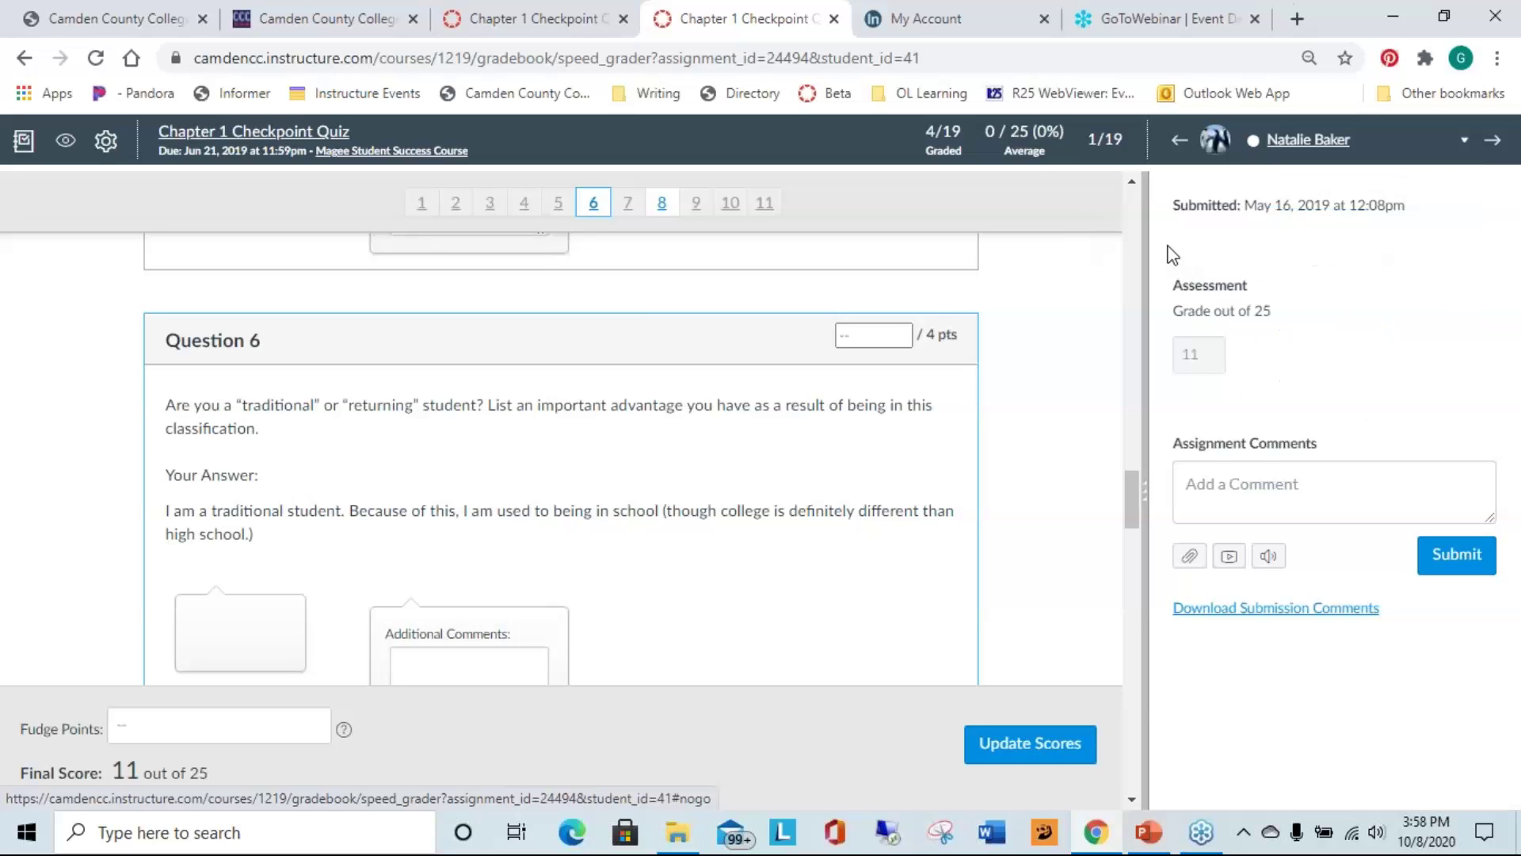
# - Open the course gradebook from SpeedGrader and examine the Chapter 1 Checkpoint Quiz column
pyautogui.click(24, 141)
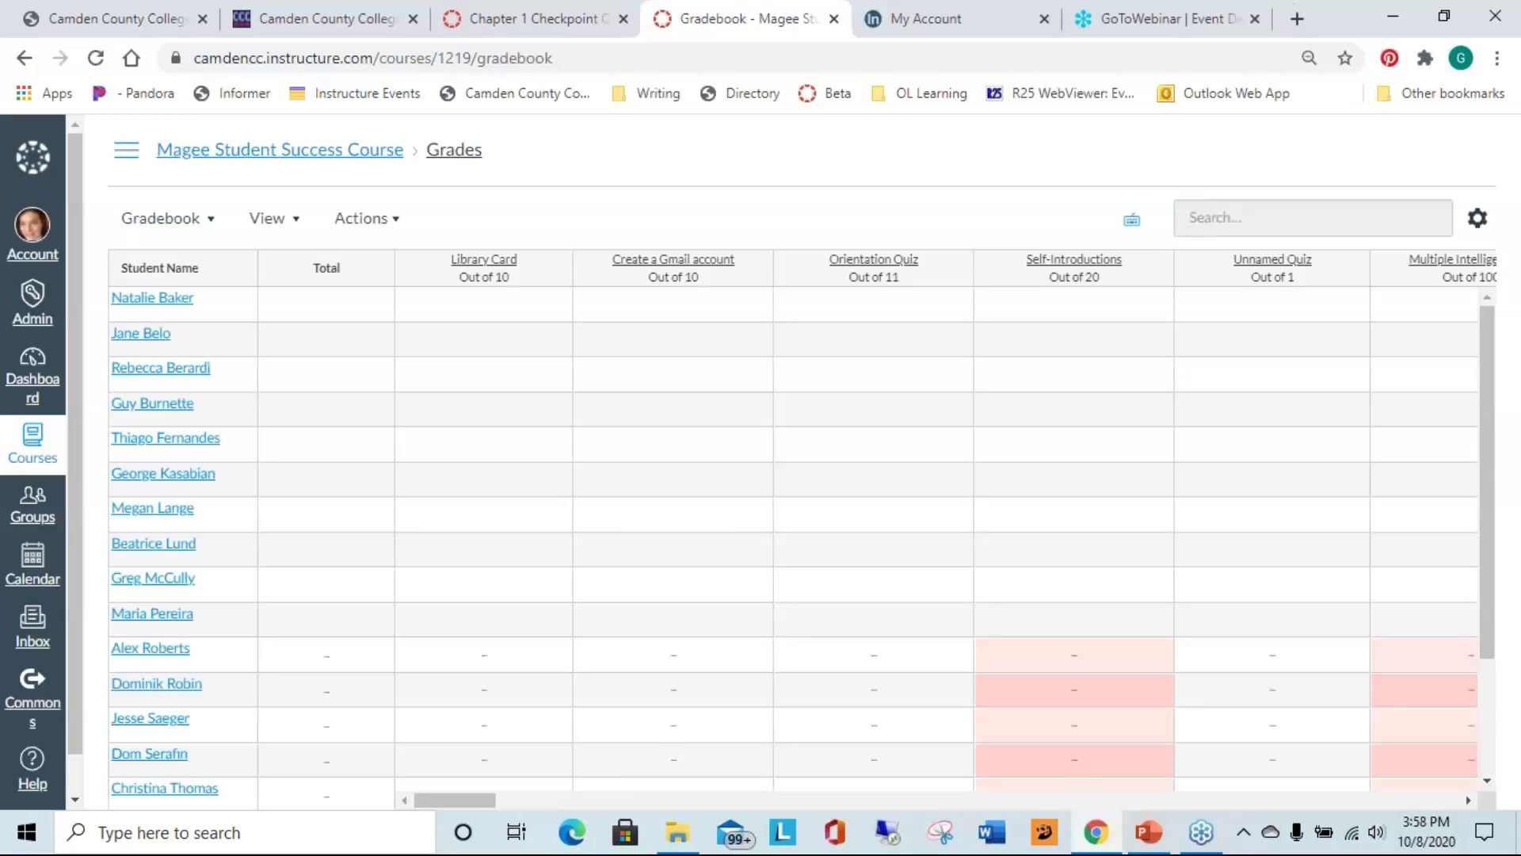
pyautogui.moveTo(472, 804); pyautogui.dragTo(566, 797)
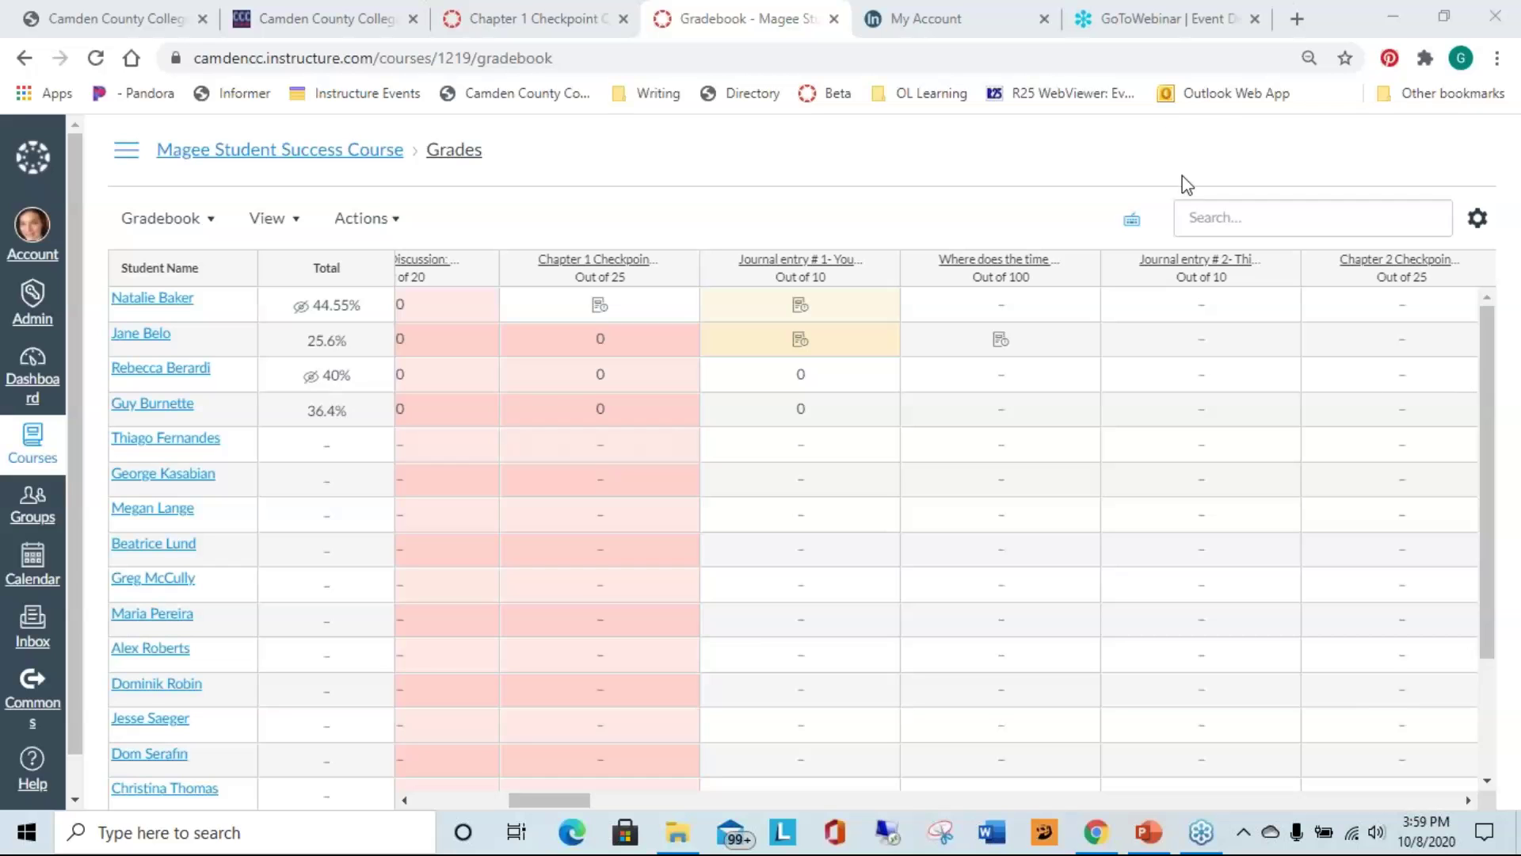
# - Return to the Chapter 1 Checkpoint Quiz's Moderate Quiz page, manually unlock the quiz for the sixth listed student's next attempt, and save
pyautogui.click(505, 16)
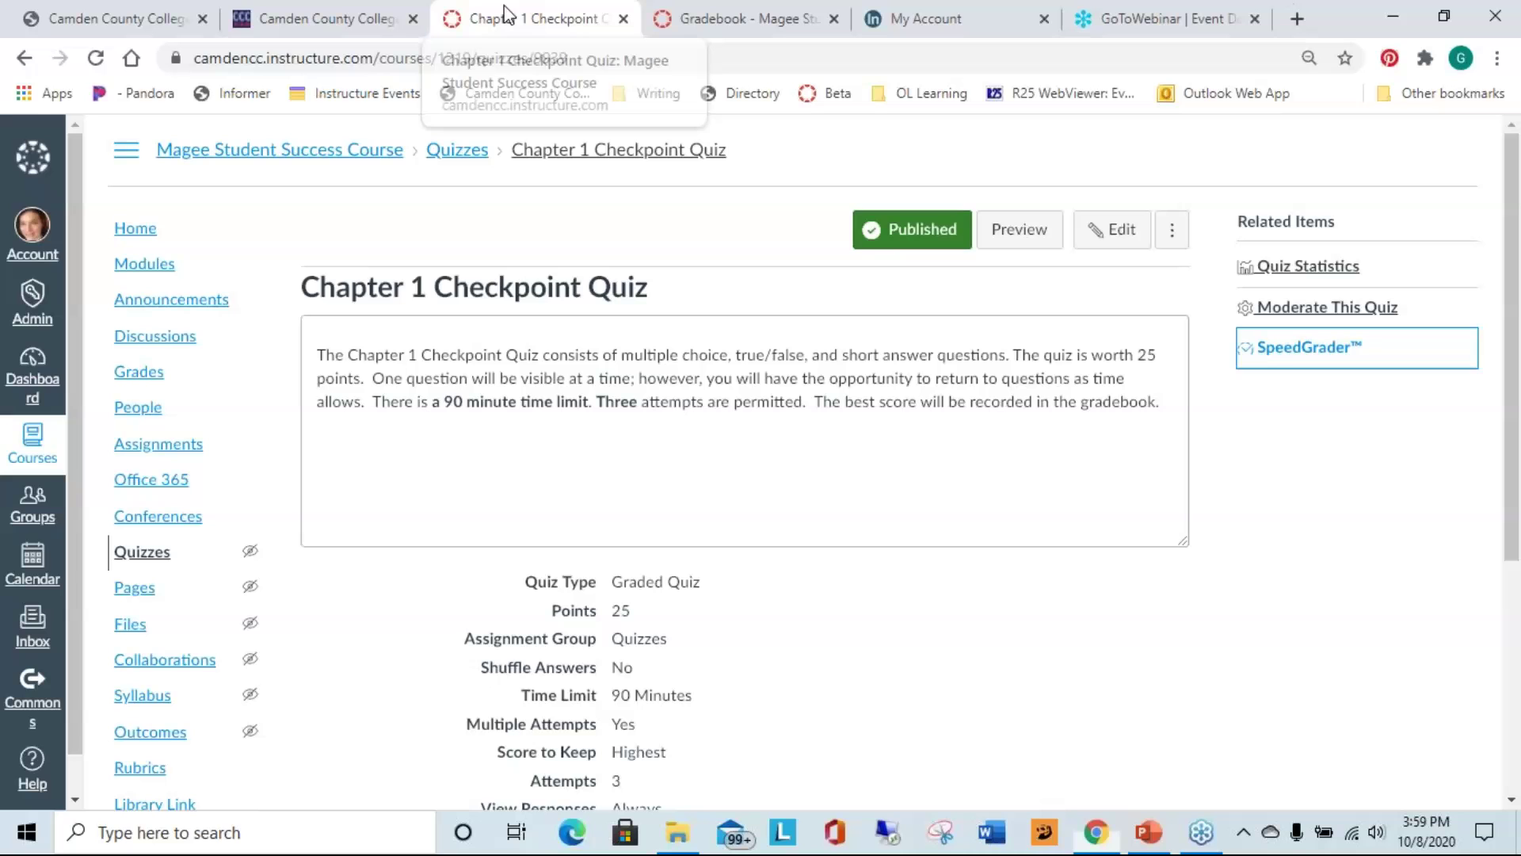
pyautogui.click(1312, 311)
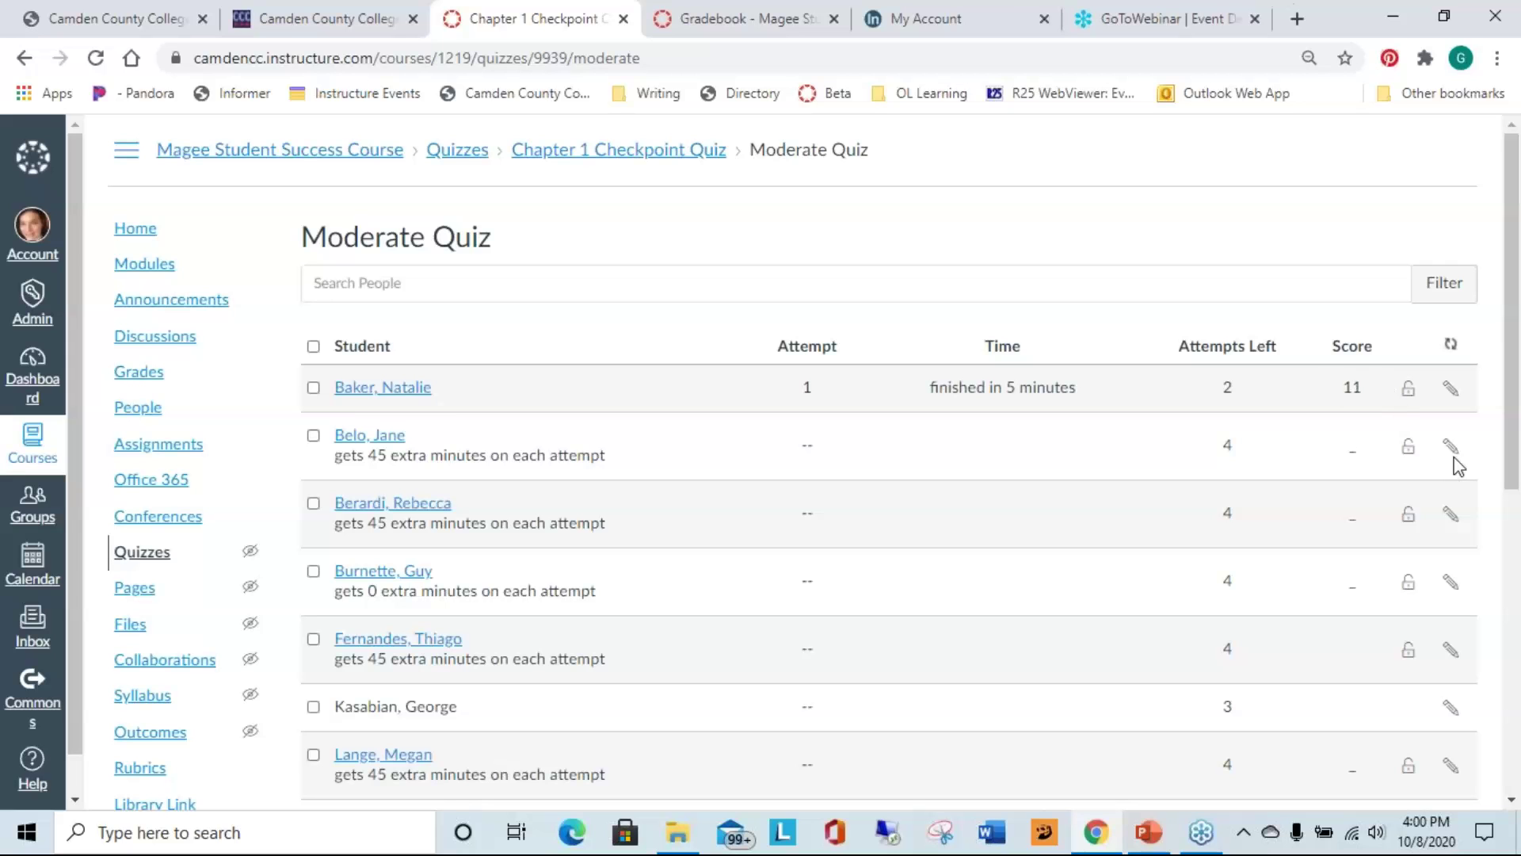
pyautogui.scroll(-2, 1454, 653)
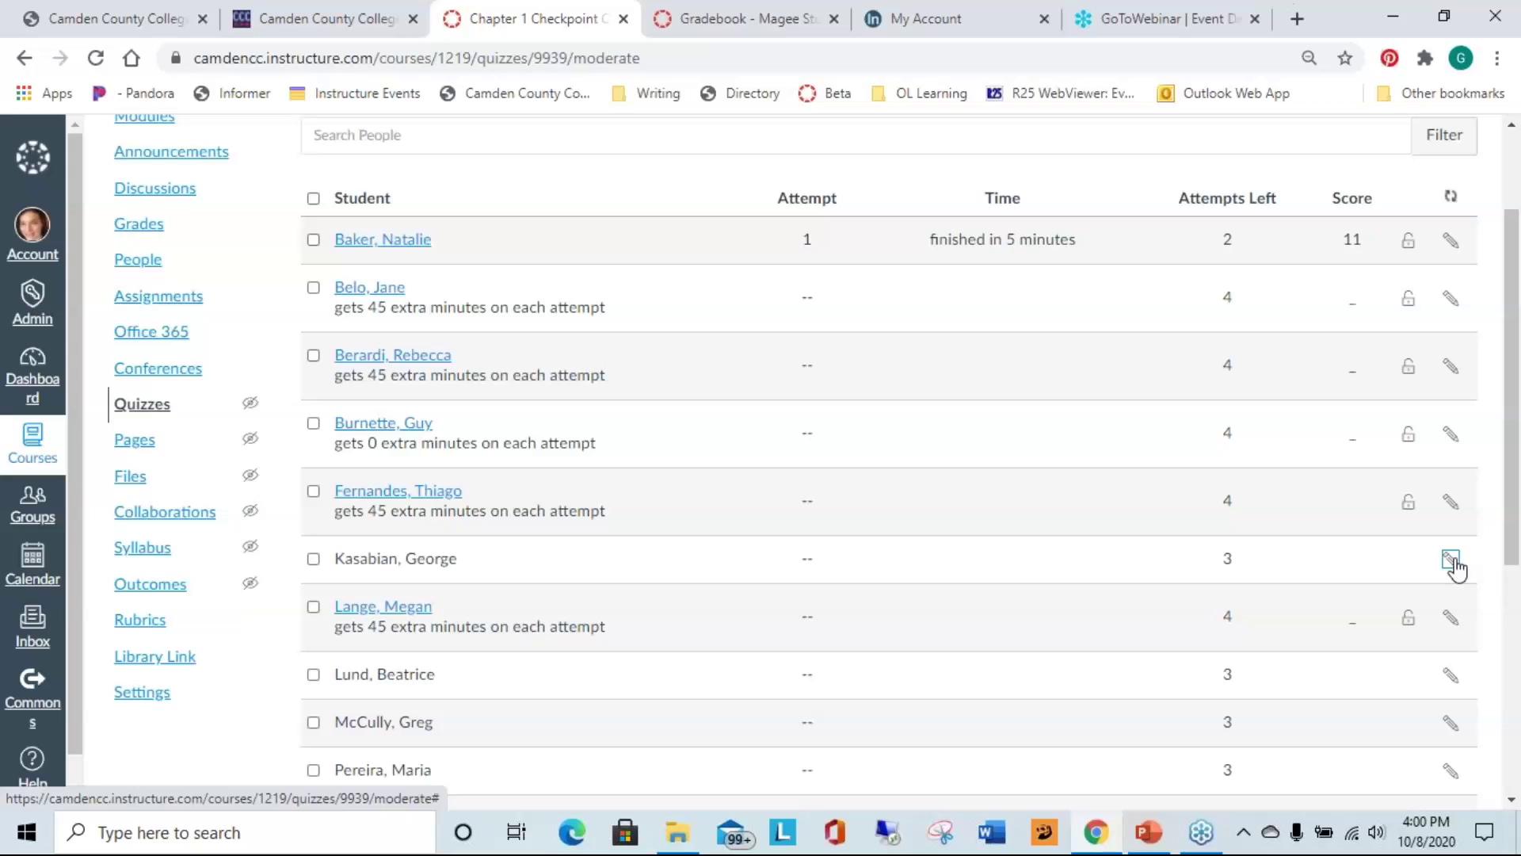
pyautogui.click(1451, 560)
pyautogui.click(526, 568)
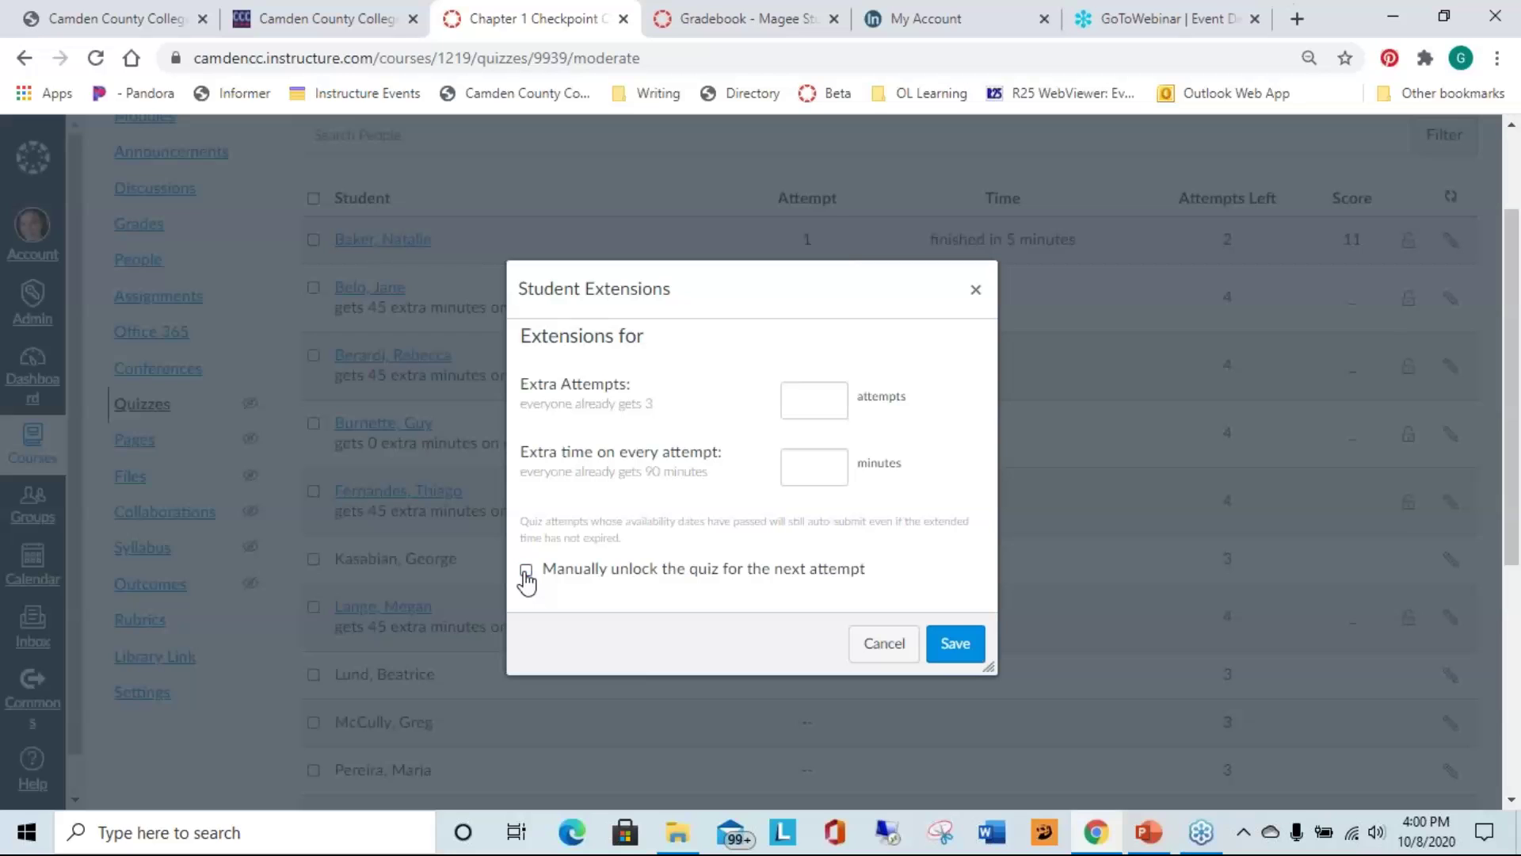
pyautogui.click(526, 569)
pyautogui.click(949, 651)
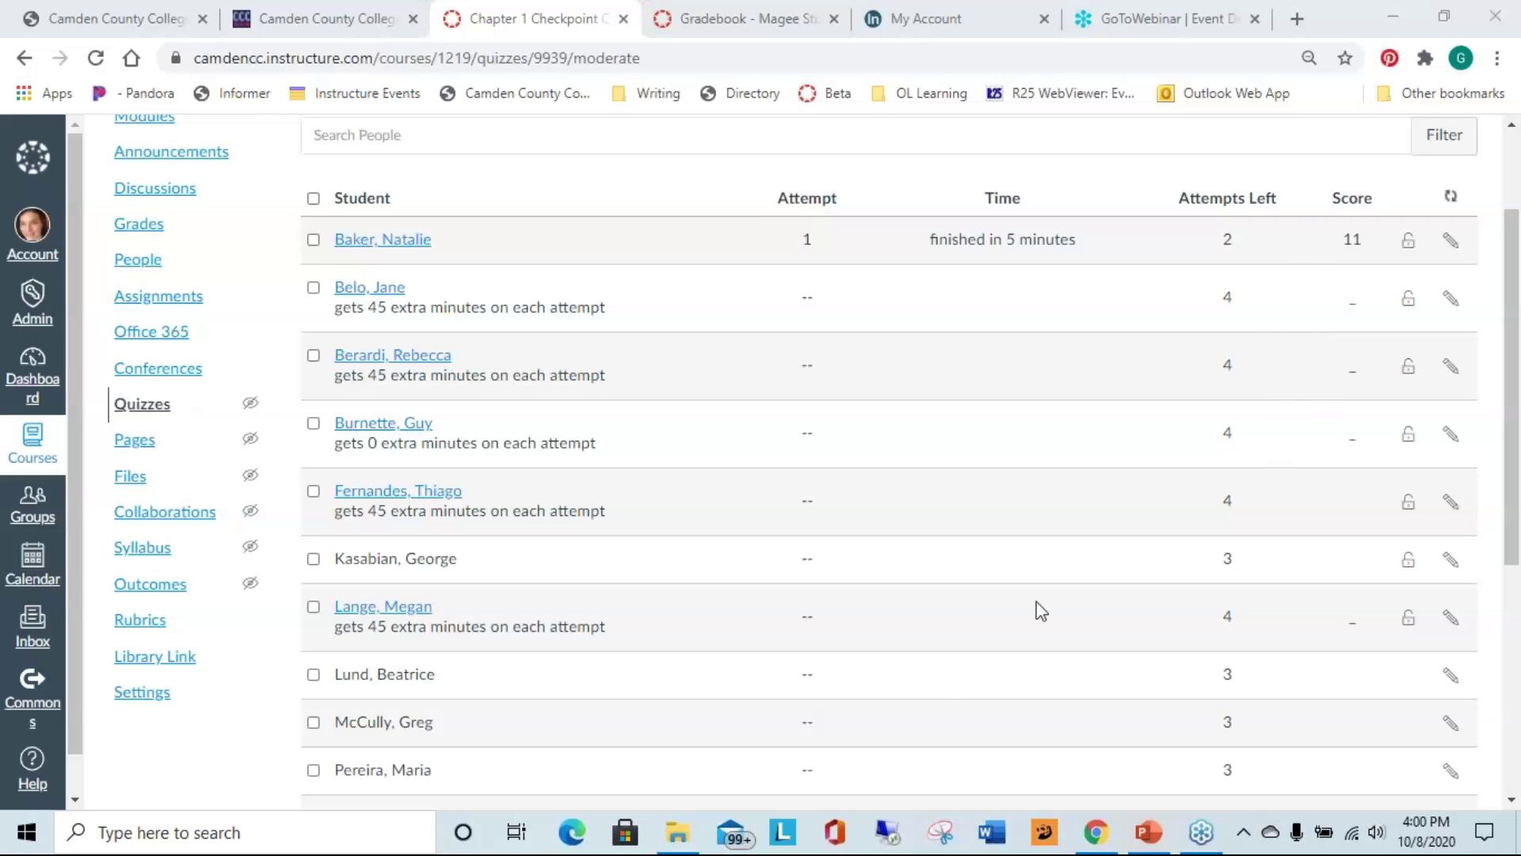
# - Switch to the Tests and Test Banks presentation in PowerPoint
pyautogui.moveTo(1146, 832)
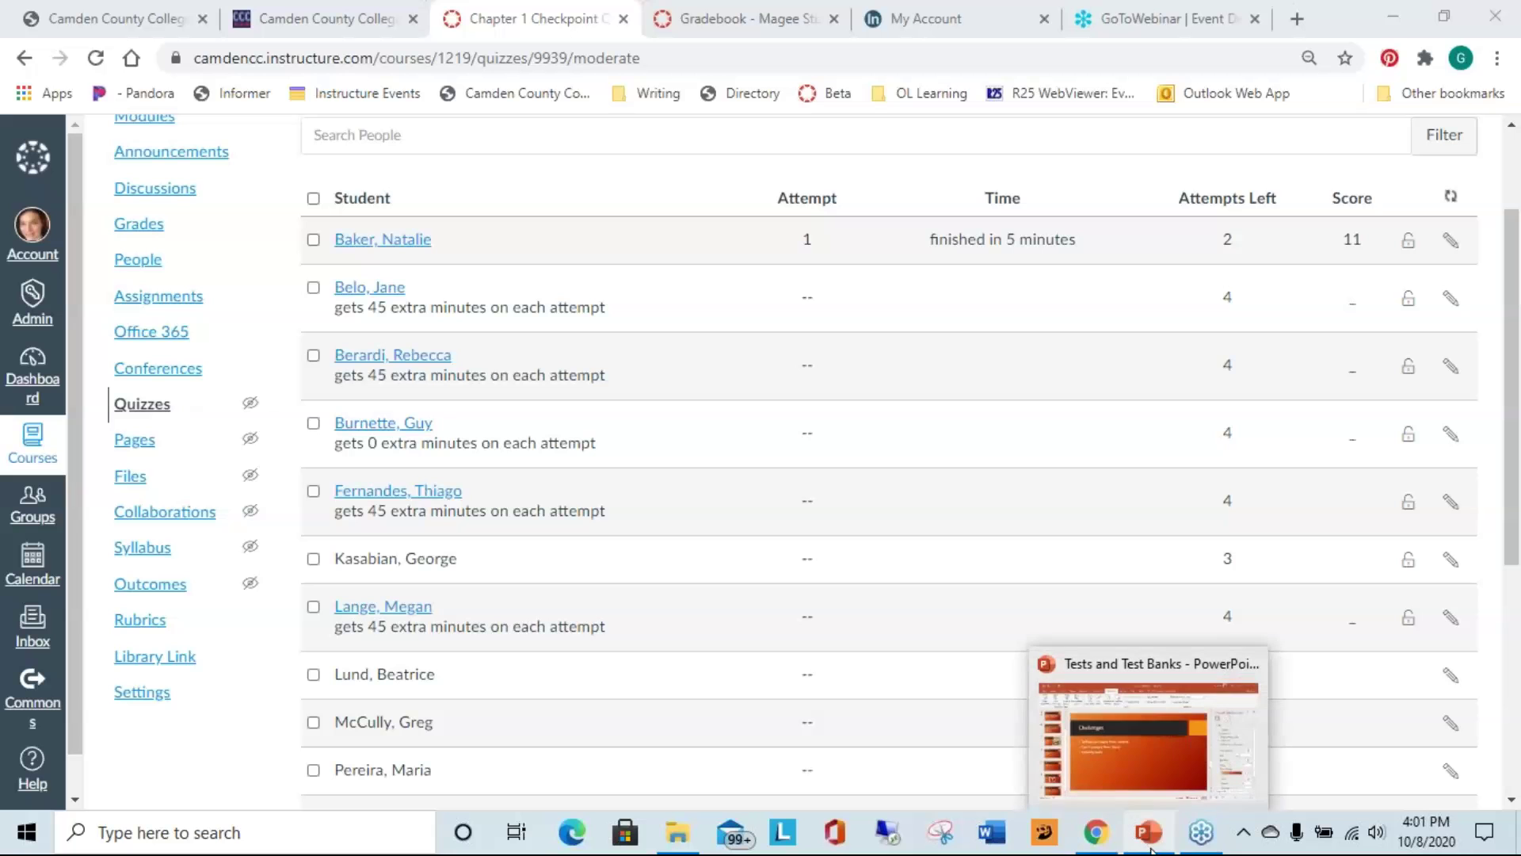
pyautogui.click(1131, 730)
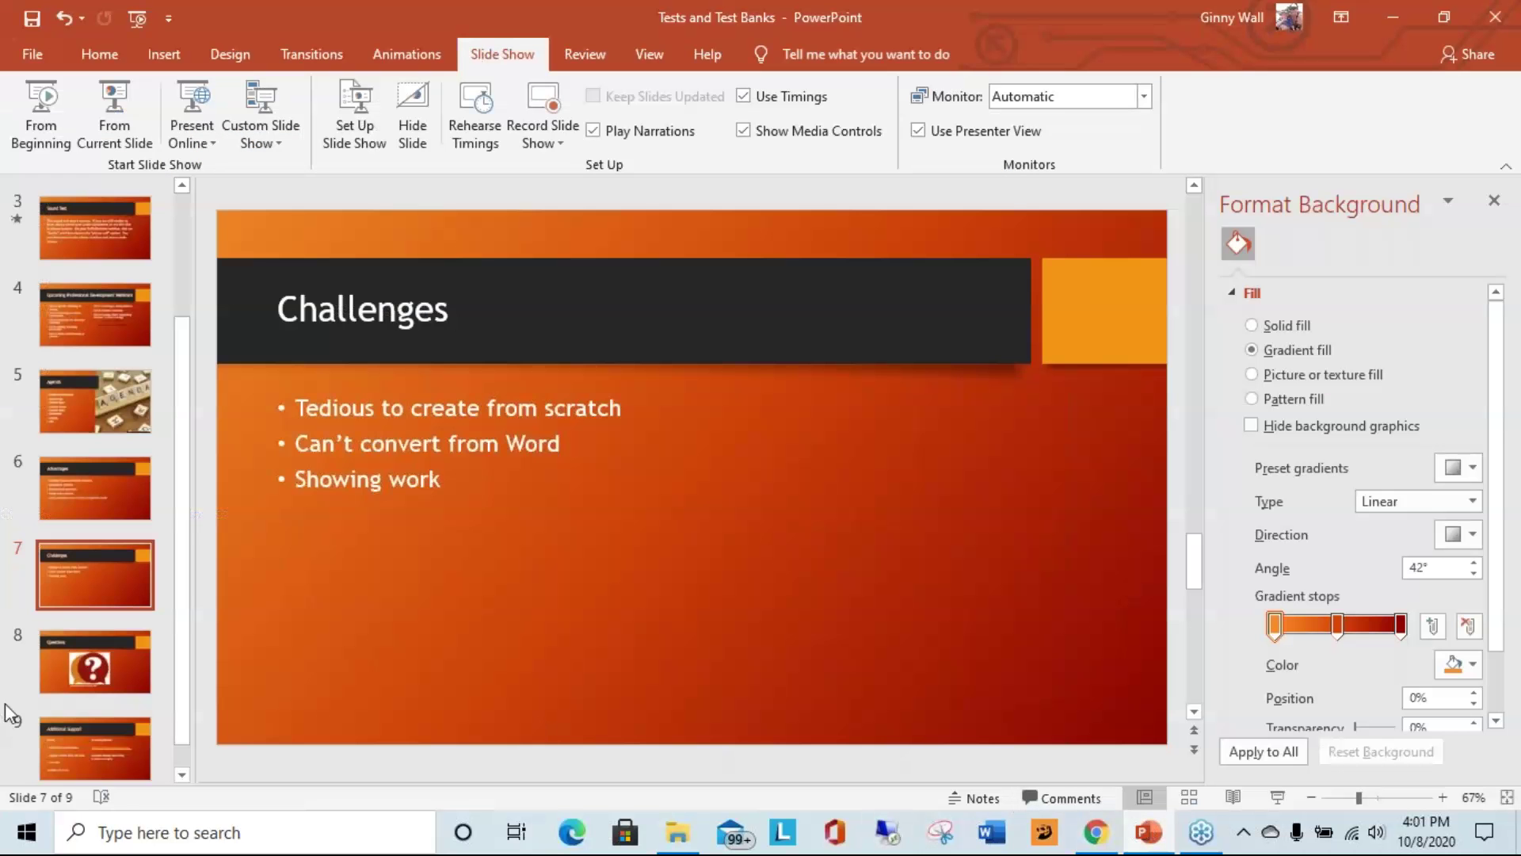